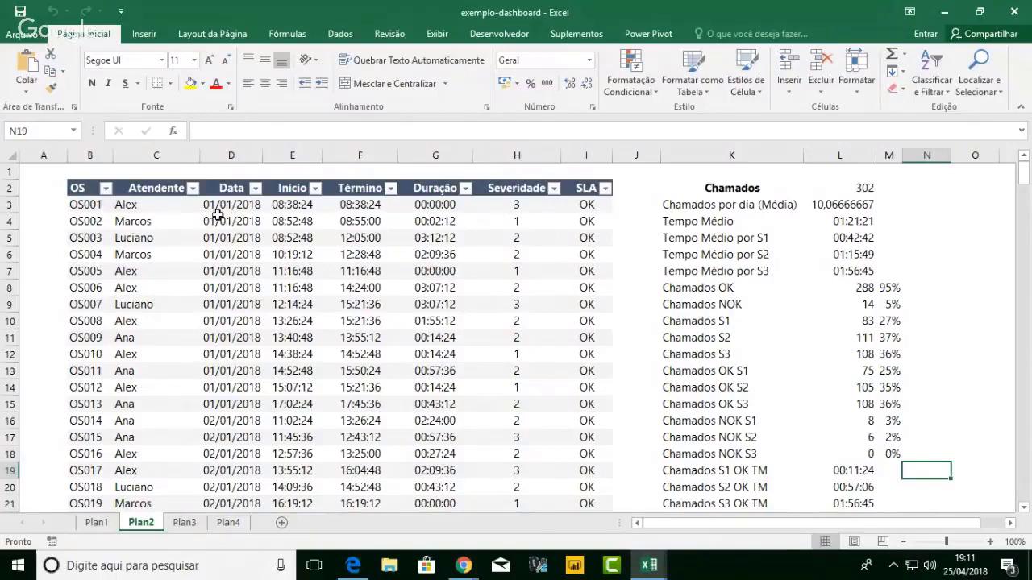
# - Examine the OS, Atendente, Data, Início, Término and Duração columns of the ticket table on sheet Plan2
pyautogui.click(89, 207)
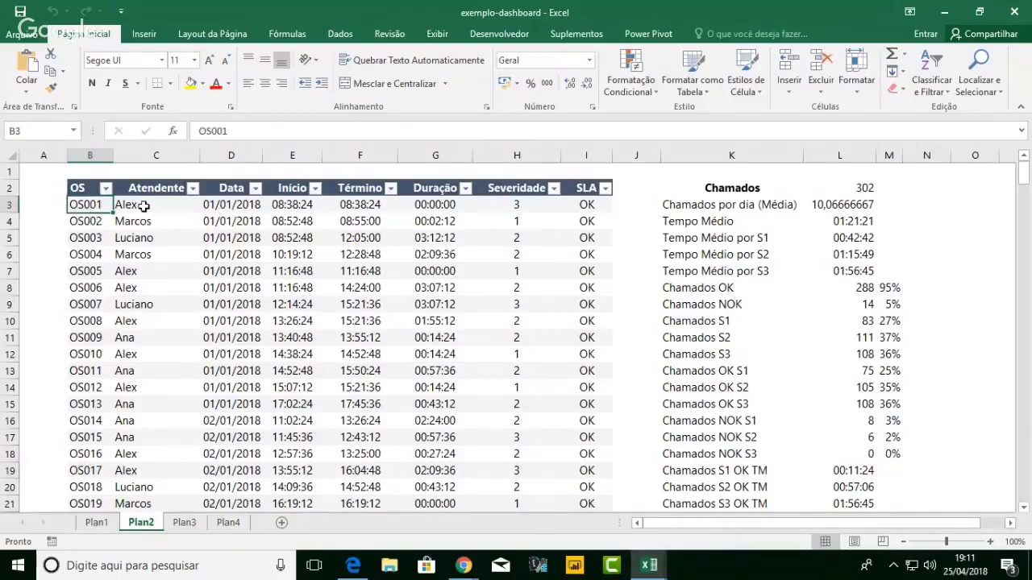
pyautogui.moveTo(141, 206); pyautogui.dragTo(145, 252)
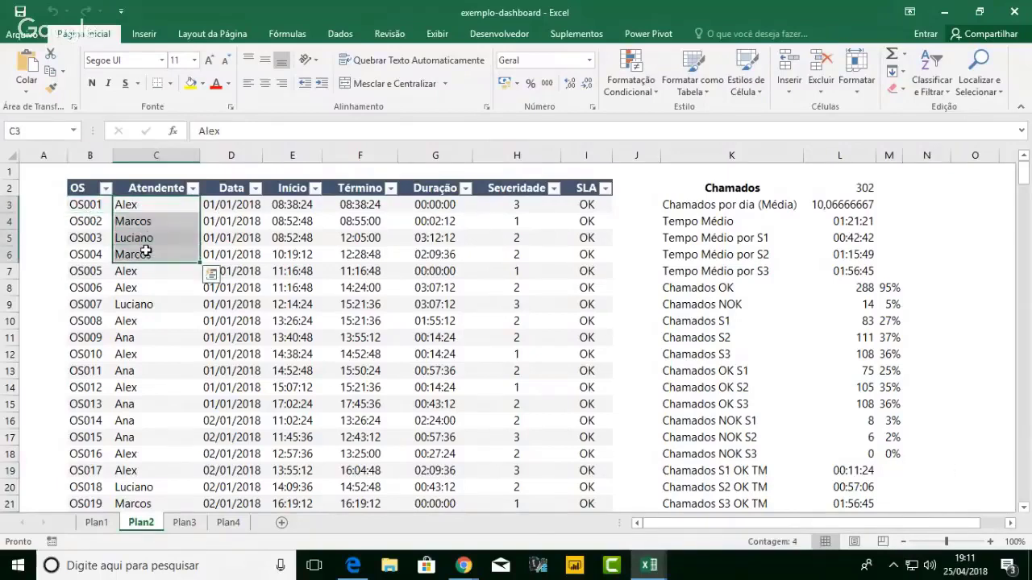
pyautogui.moveTo(251, 208); pyautogui.dragTo(252, 256)
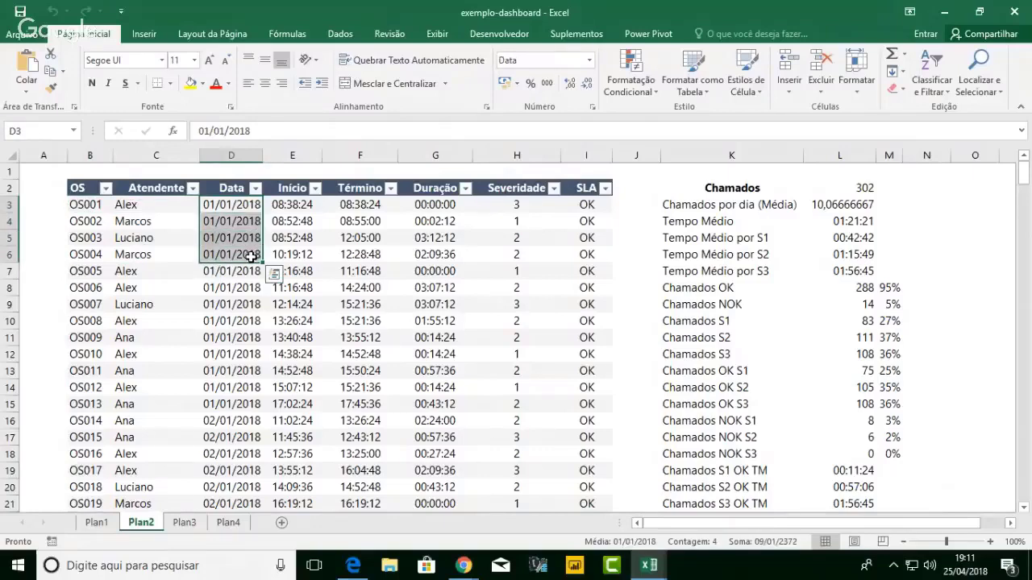
pyautogui.moveTo(254, 208); pyautogui.dragTo(239, 426)
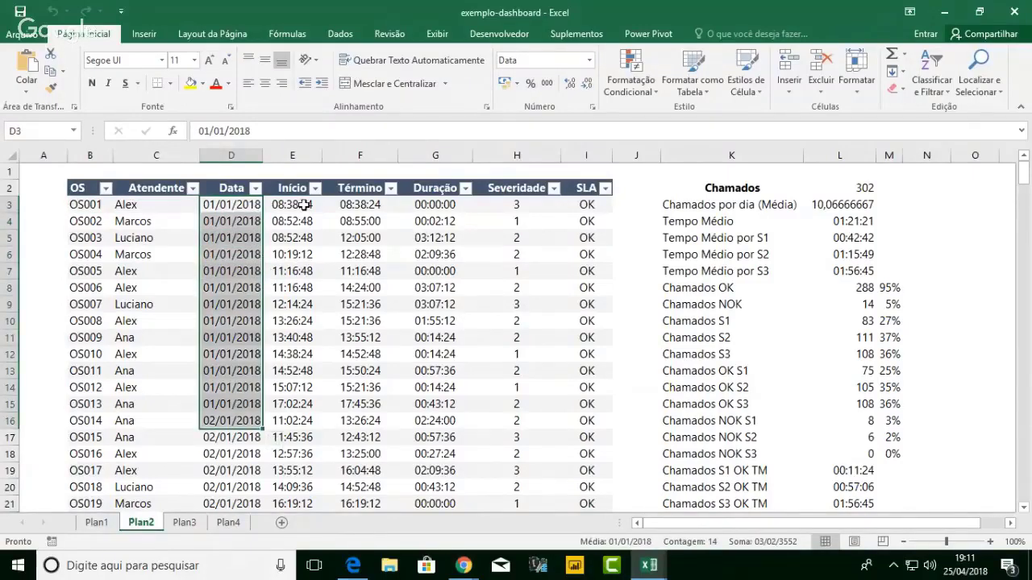
pyautogui.click(300, 205)
pyautogui.click(350, 204)
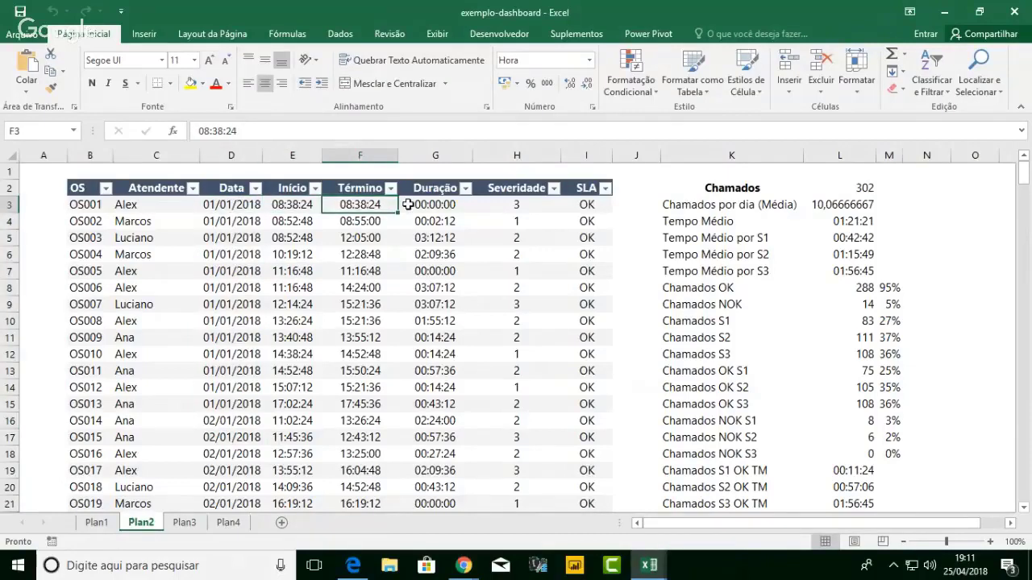
pyautogui.click(402, 204)
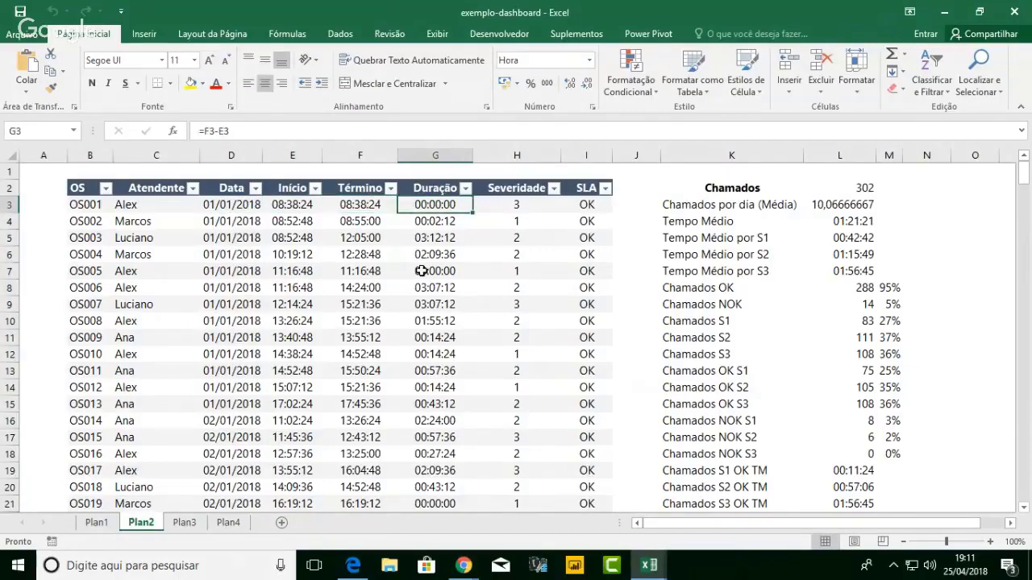
# - Examine the ticket table on sheet Plan1 from its first rows, including the Término and Duração columns
pyautogui.click(97, 523)
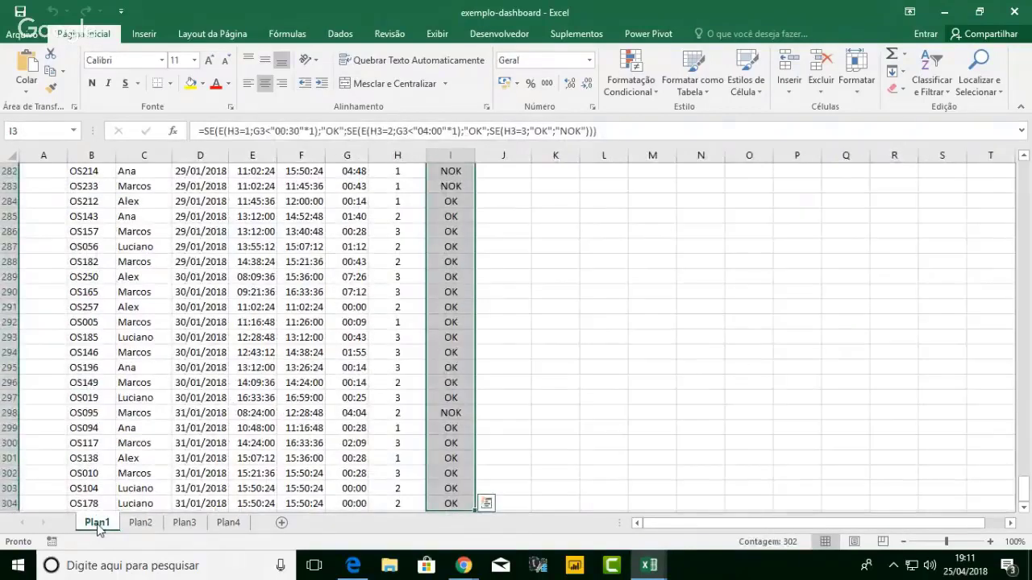
pyautogui.click(135, 247)
pyautogui.press('Left')
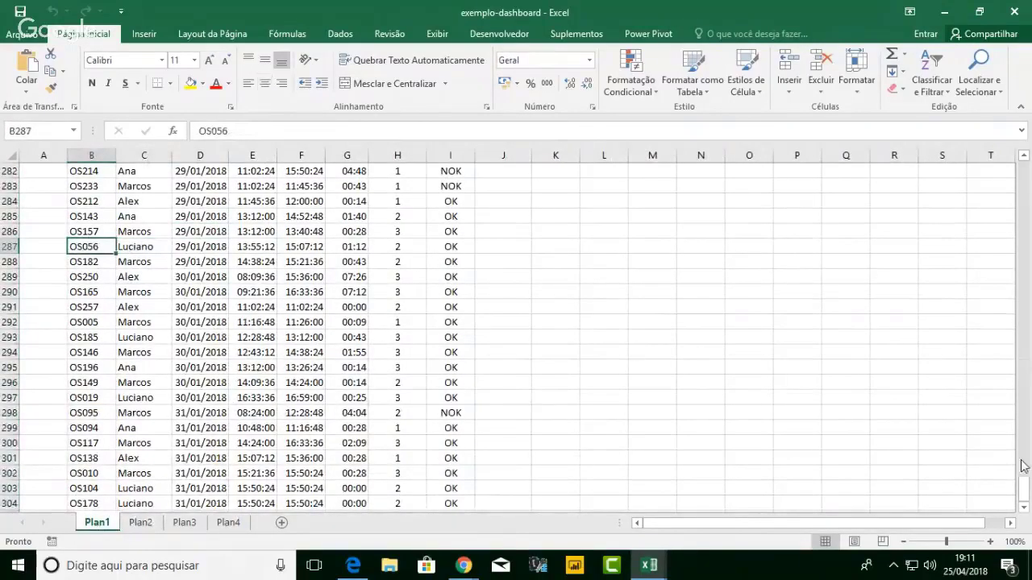
pyautogui.moveTo(1024, 486); pyautogui.dragTo(1024, 169)
pyautogui.click(295, 218)
pyautogui.click(345, 214)
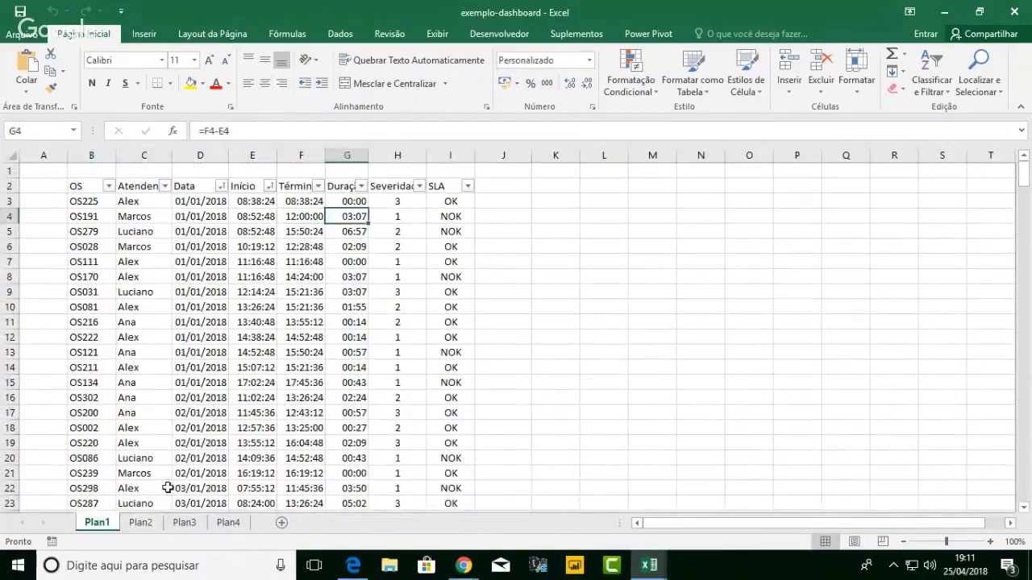
# - Return to sheet Plan2 and examine the table's header row from OS to SLA and the Chamados summary beside it
pyautogui.click(138, 523)
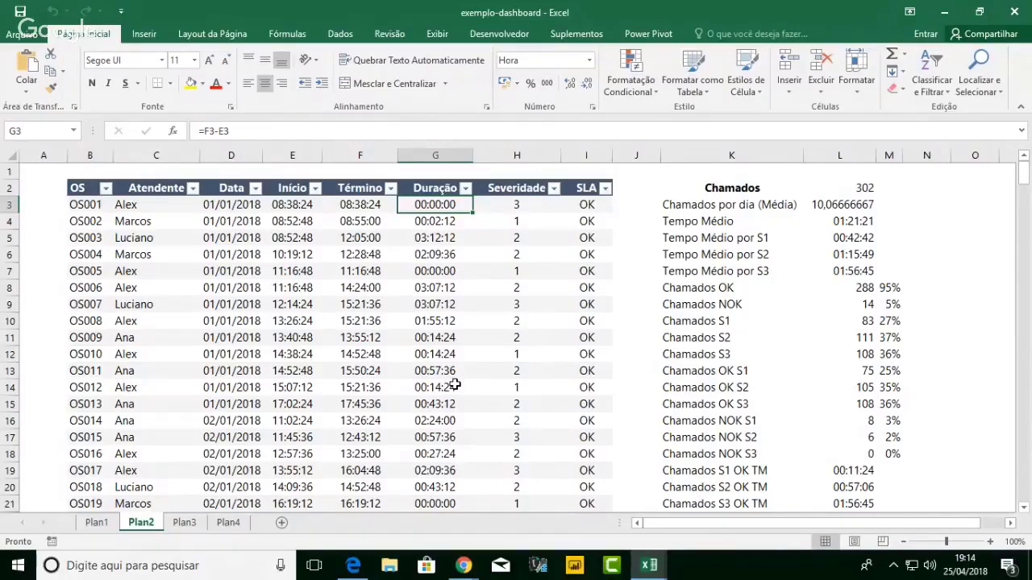
pyautogui.click(496, 347)
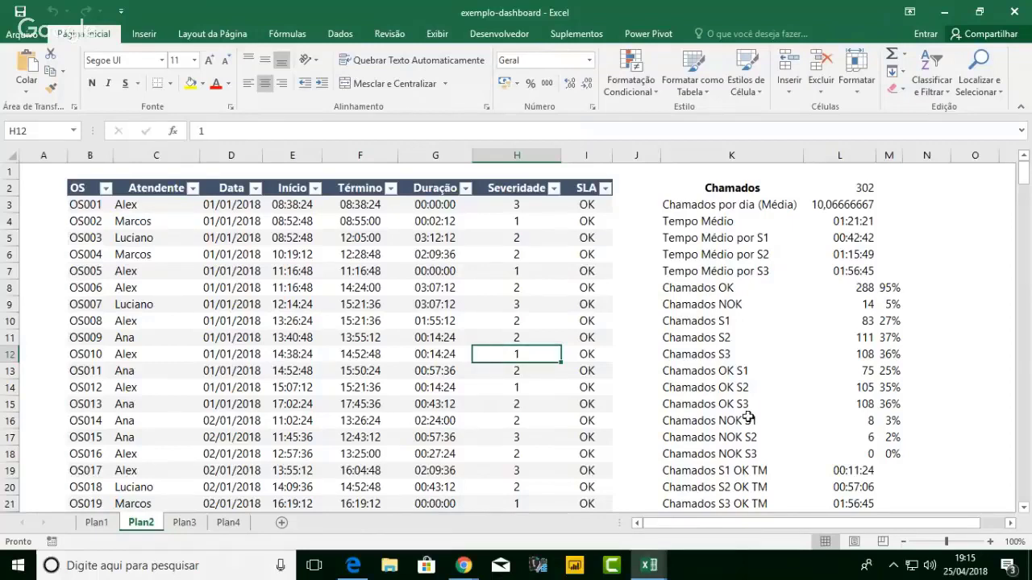
pyautogui.click(988, 542)
pyautogui.keyDown('ctrl'); pyautogui.scroll(2, 810, 454); pyautogui.keyUp('ctrl')
pyautogui.scroll(1, 433, 324)
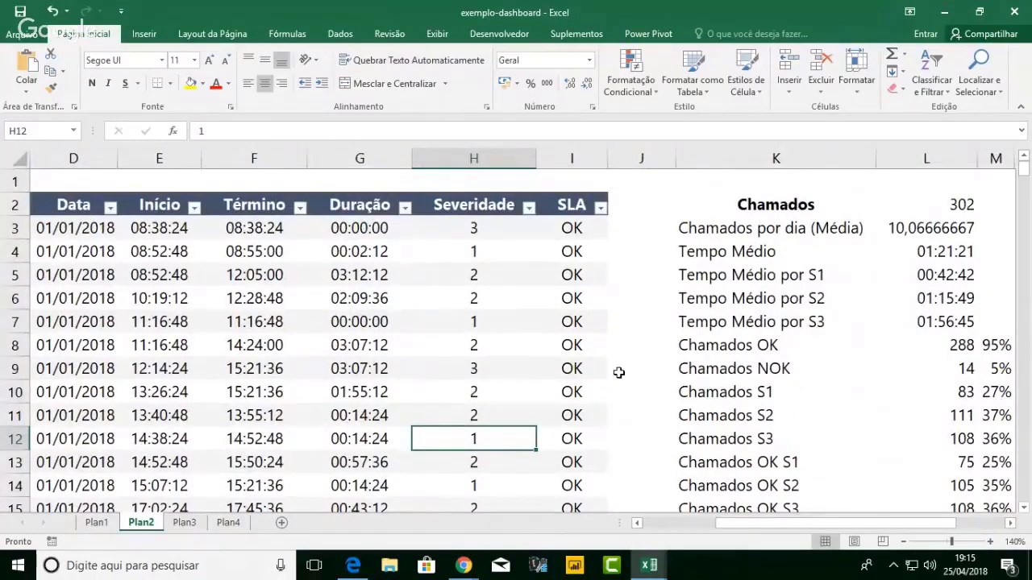
pyautogui.hscroll(-3, 618, 372)
pyautogui.moveTo(109, 205); pyautogui.dragTo(815, 209)
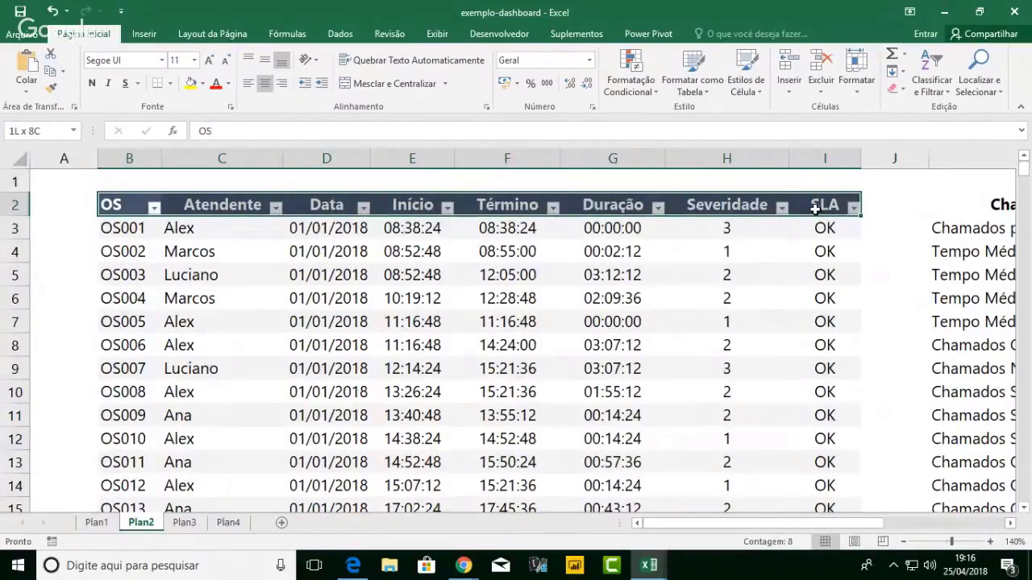
pyautogui.moveTo(815, 208); pyautogui.dragTo(815, 208)
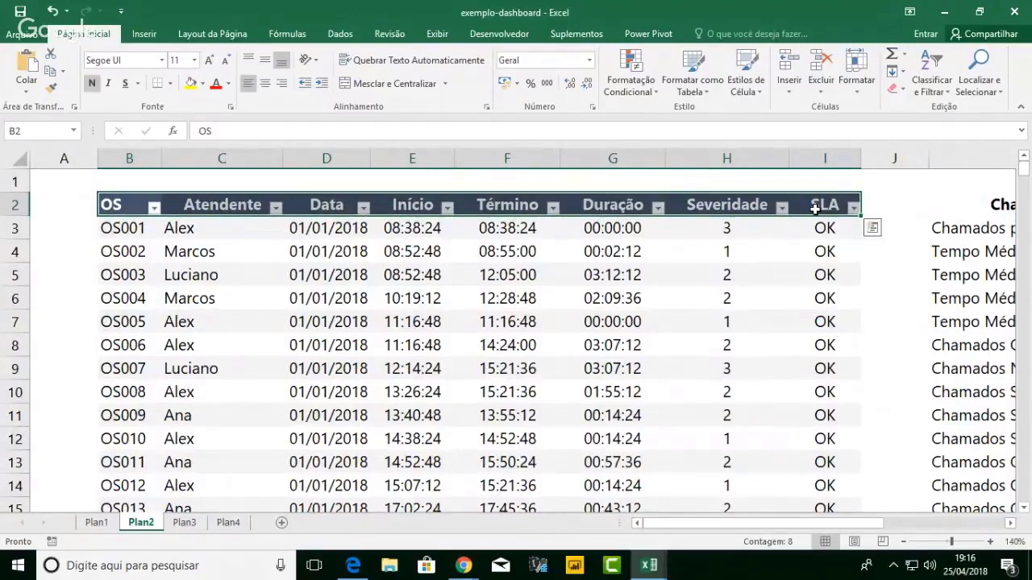
pyautogui.click(1011, 525)
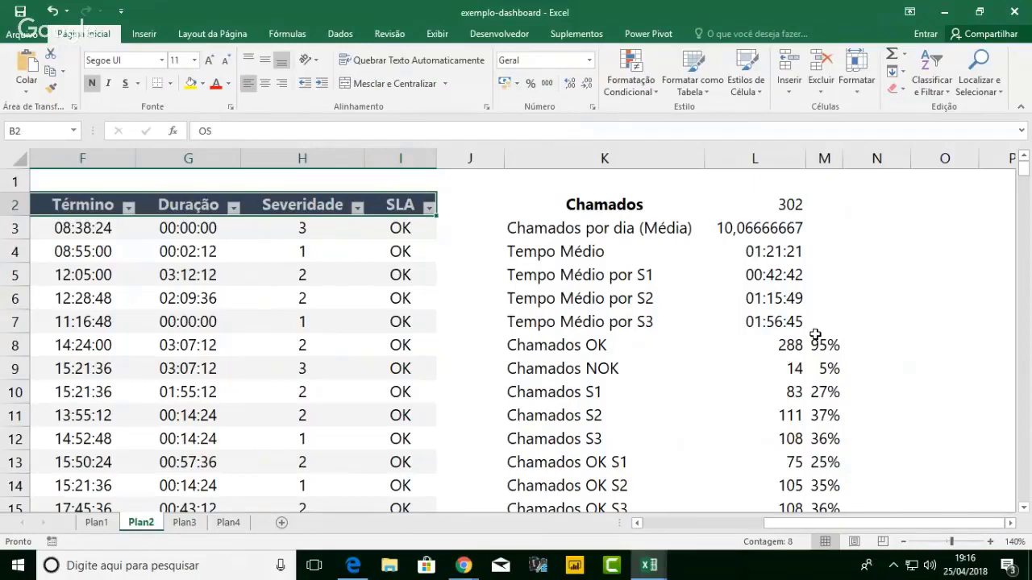
# - Copy the whole ticket table from Plan2 into a new sheet starting at cell B2, and autofit the Data column
pyautogui.click(187, 340)
pyautogui.hotkey('ctrl', 'a')
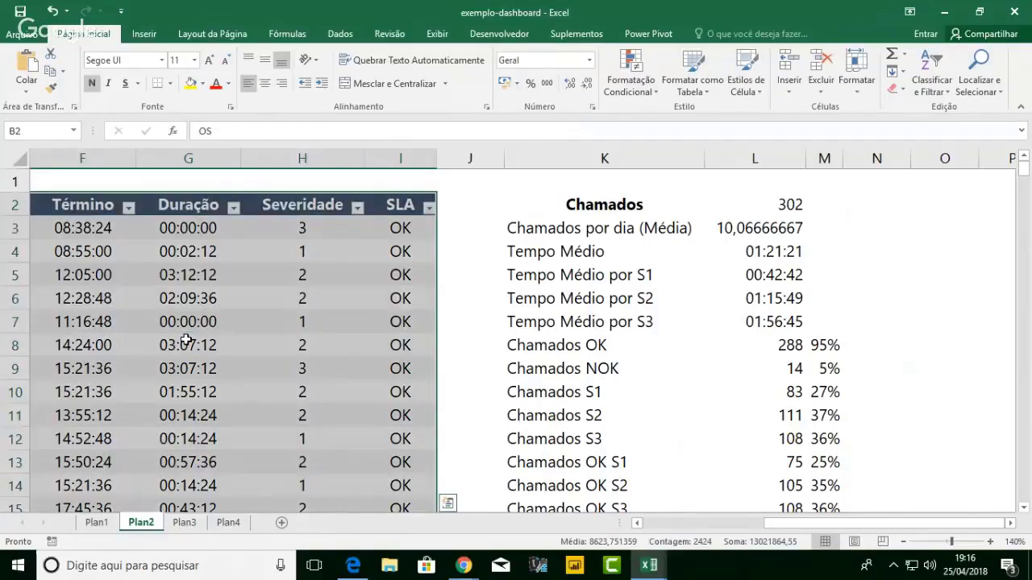
pyautogui.hotkey('ctrl', 'c')
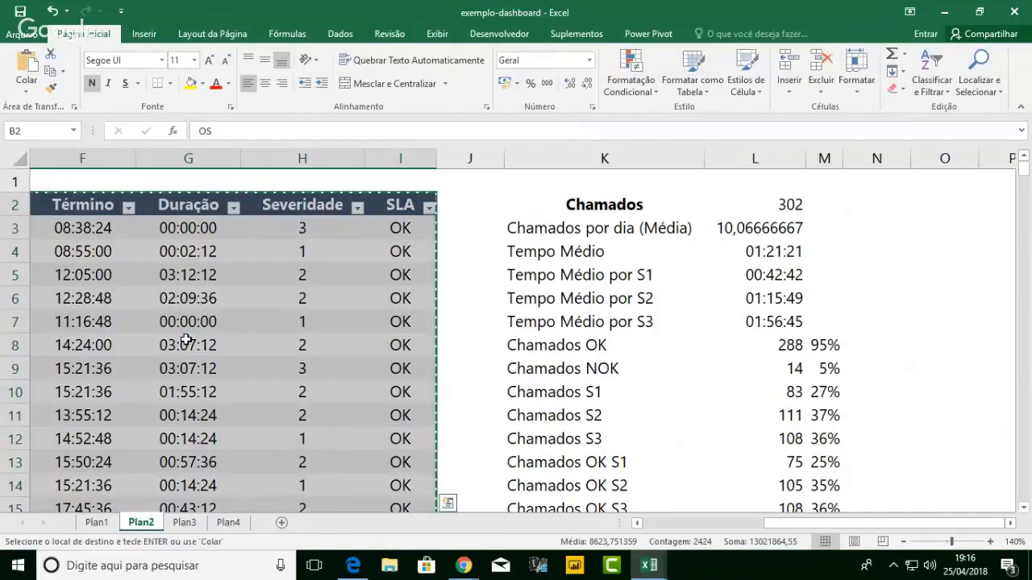
pyautogui.click(282, 523)
pyautogui.click(99, 189)
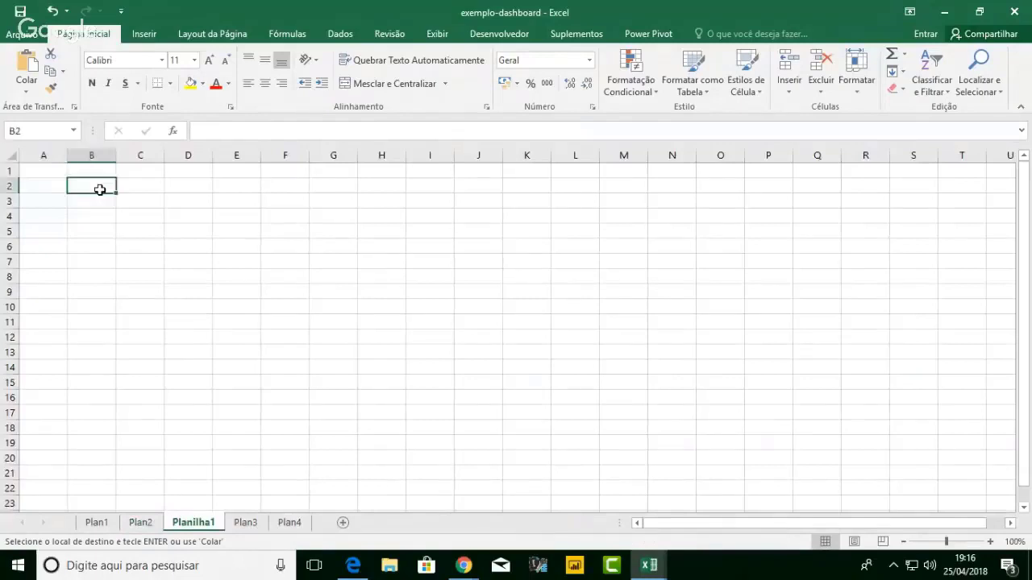
pyautogui.hotkey('ctrl', 'v')
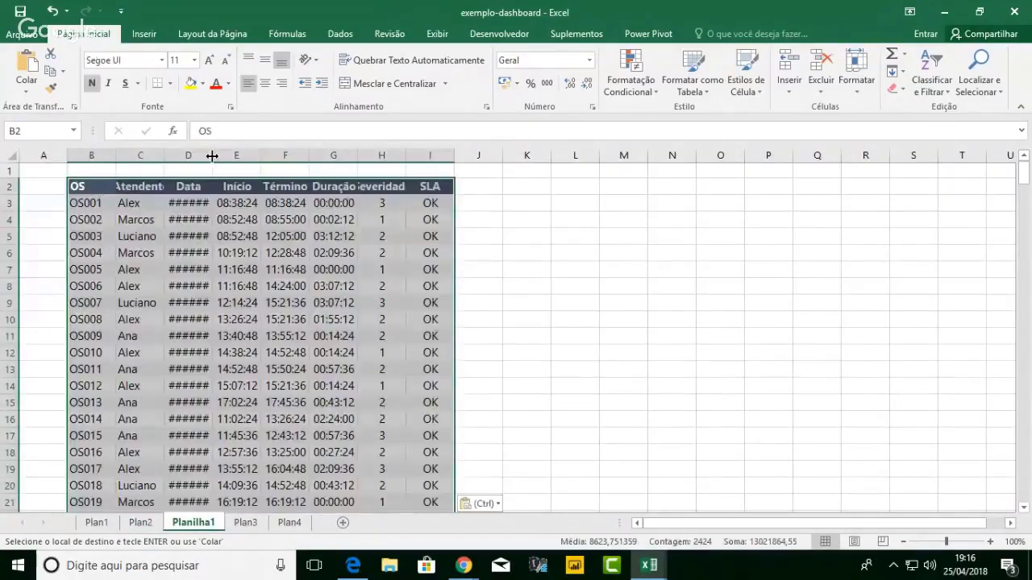
pyautogui.doubleClick(212, 155)
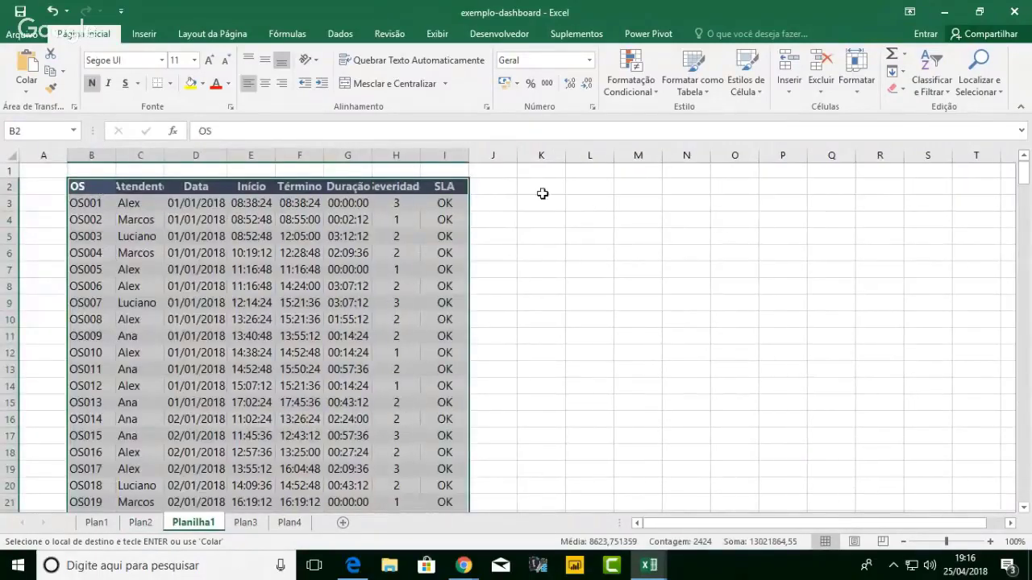
# - Add filters to the header row B2:I2 of the copied table and autofit columns B to I
pyautogui.click(535, 190)
pyautogui.moveTo(93, 191); pyautogui.dragTo(440, 186)
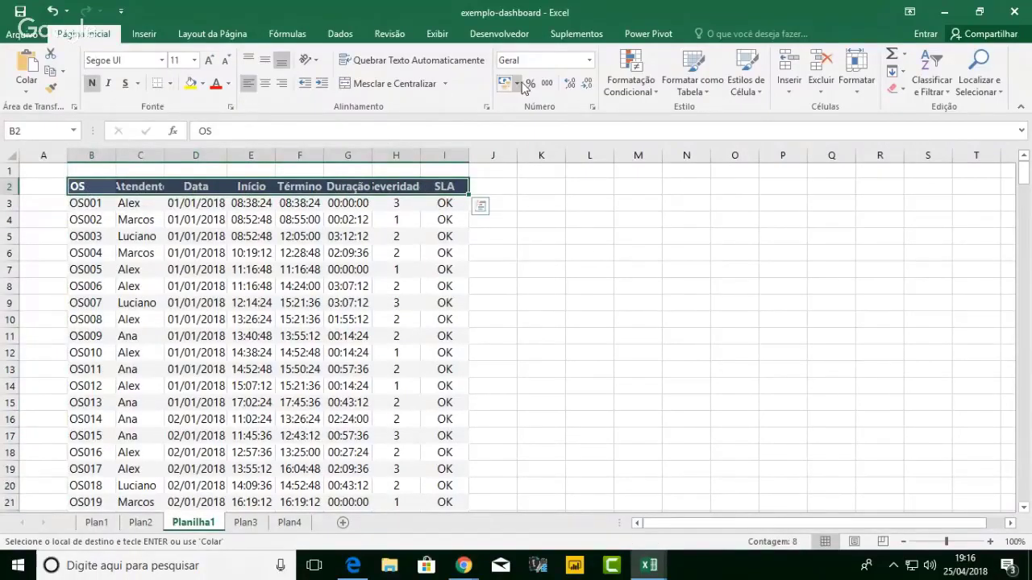
pyautogui.click(939, 98)
pyautogui.click(937, 95)
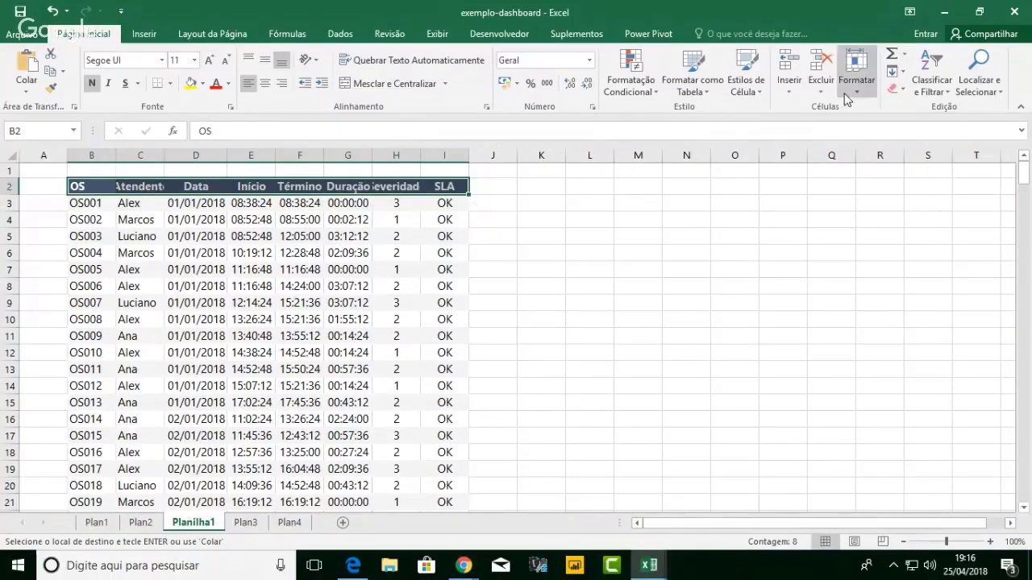
pyautogui.click(935, 97)
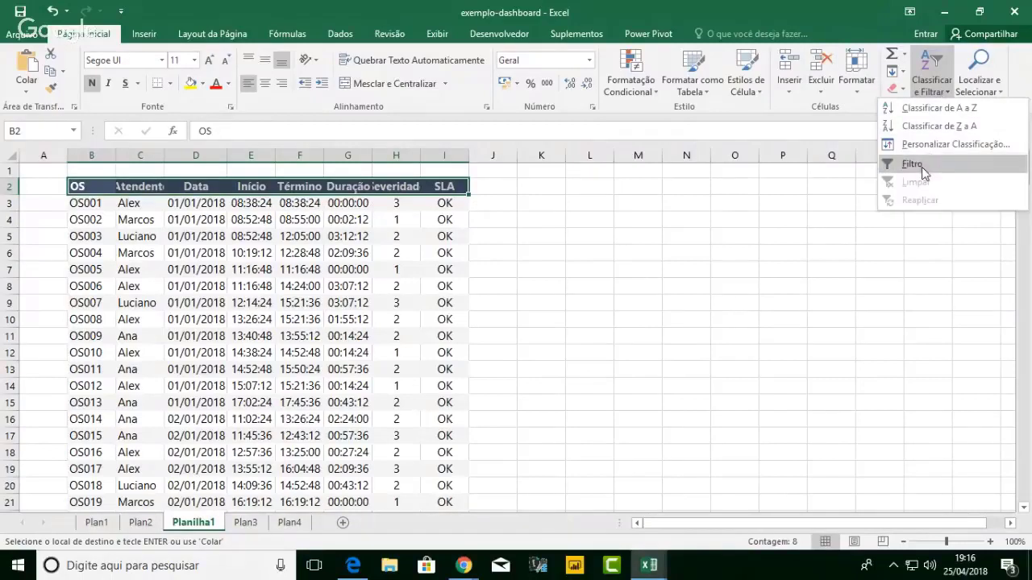
pyautogui.click(918, 162)
pyautogui.moveTo(101, 154); pyautogui.dragTo(467, 153)
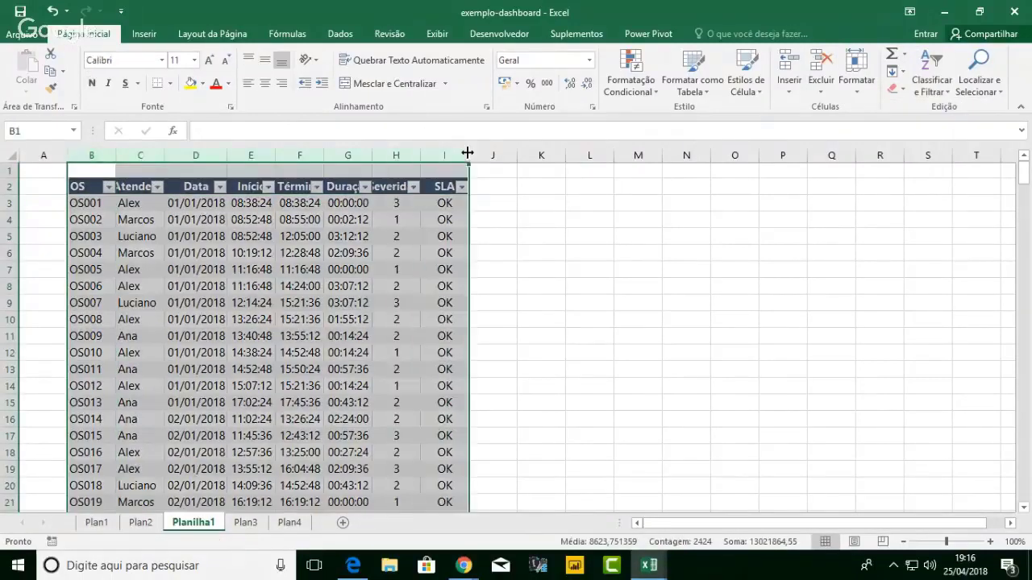
pyautogui.doubleClick(467, 152)
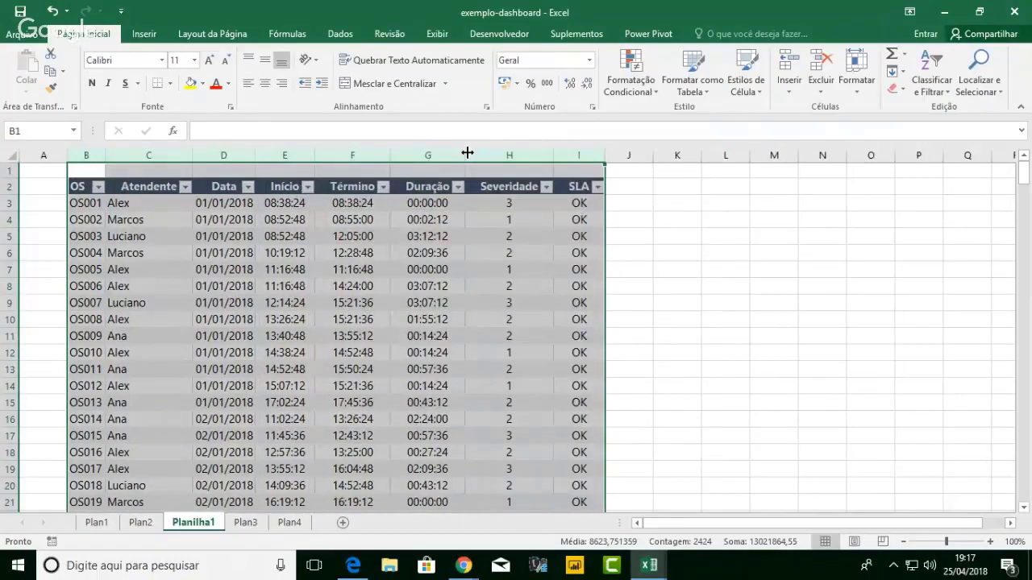
# - Collapse the ribbon and narrow the empty column A beside the copied table
pyautogui.click(990, 542)
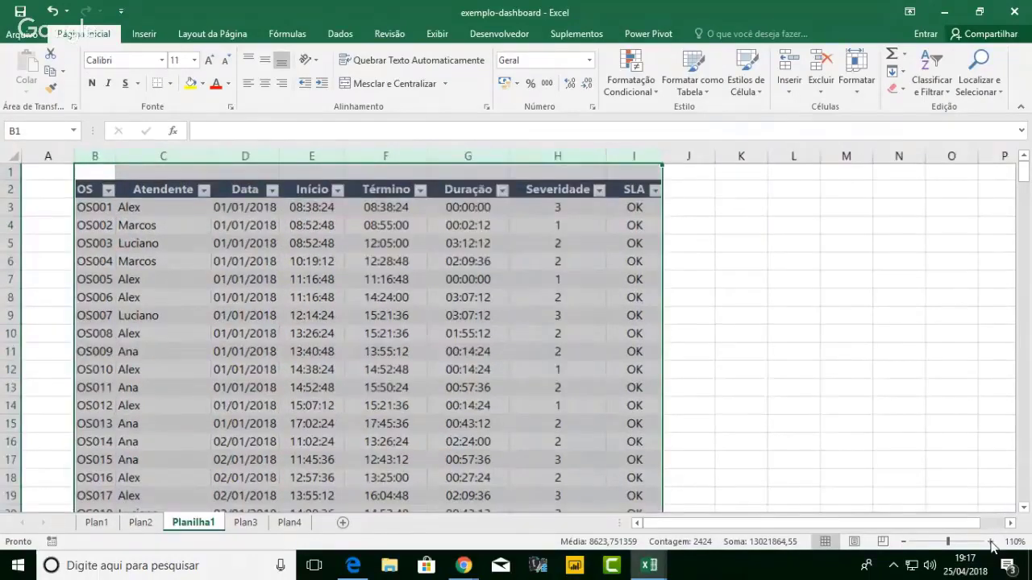
pyautogui.click(990, 542)
pyautogui.click(991, 543)
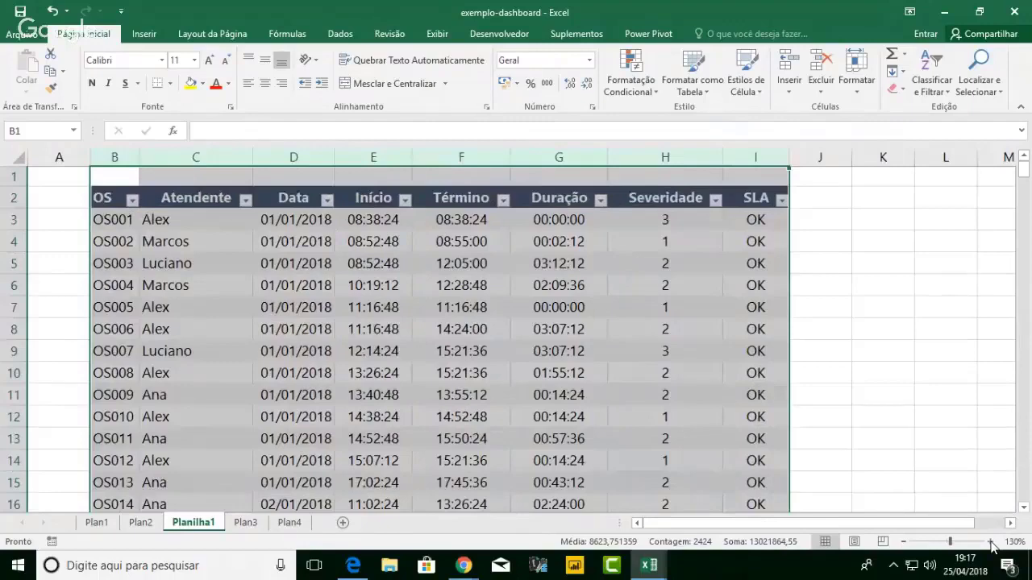
pyautogui.doubleClick(106, 38)
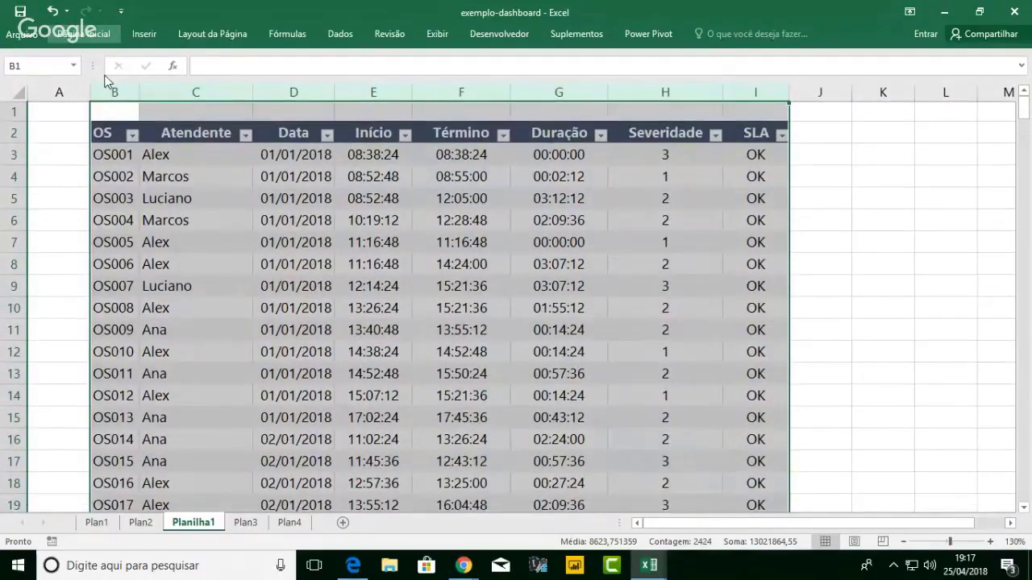
pyautogui.moveTo(90, 92); pyautogui.dragTo(54, 91)
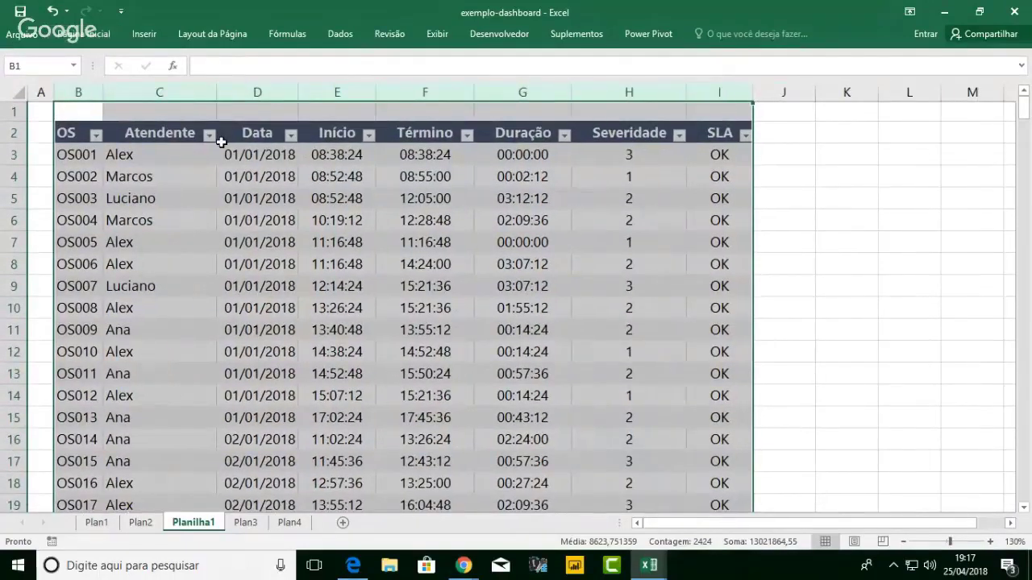
pyautogui.keyDown('ctrl'); pyautogui.scroll(2, 596, 250); pyautogui.keyUp('ctrl')
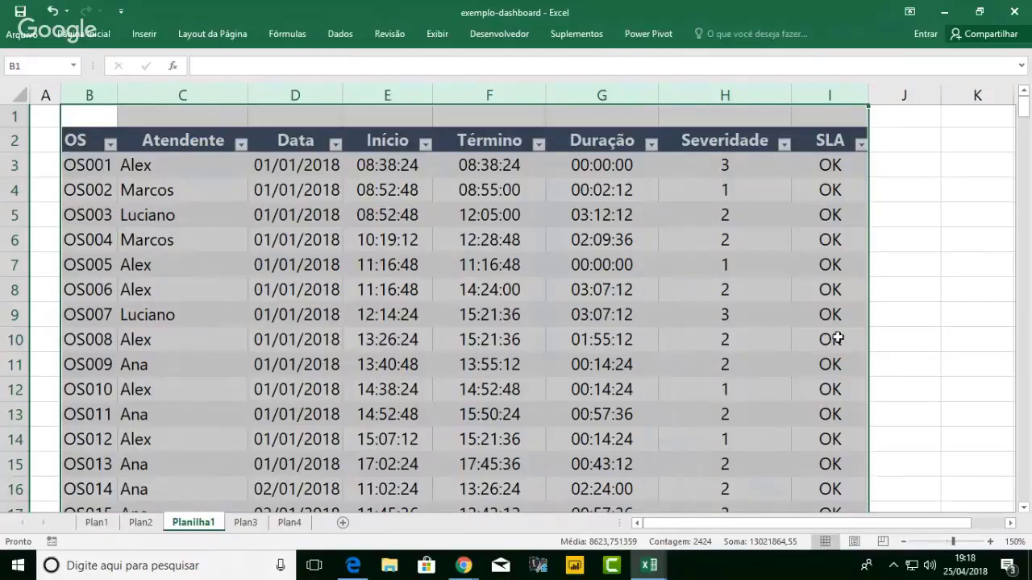
# - Enter the heading "TOTAL de OS" in cell K2 beside the table, apply the table's header formatting and autofit column K
pyautogui.click(84, 94)
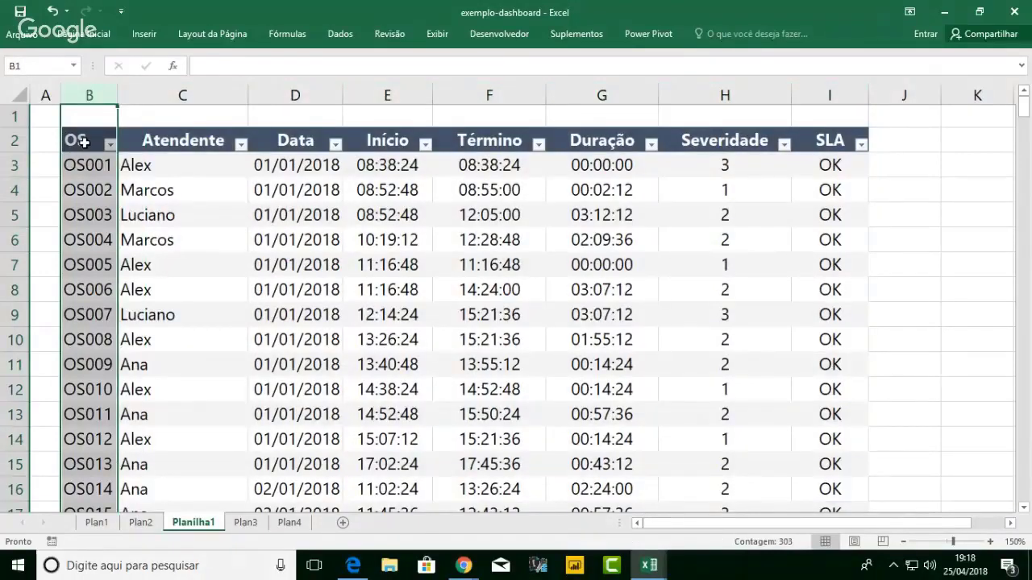
pyautogui.scroll(-4, 84, 142)
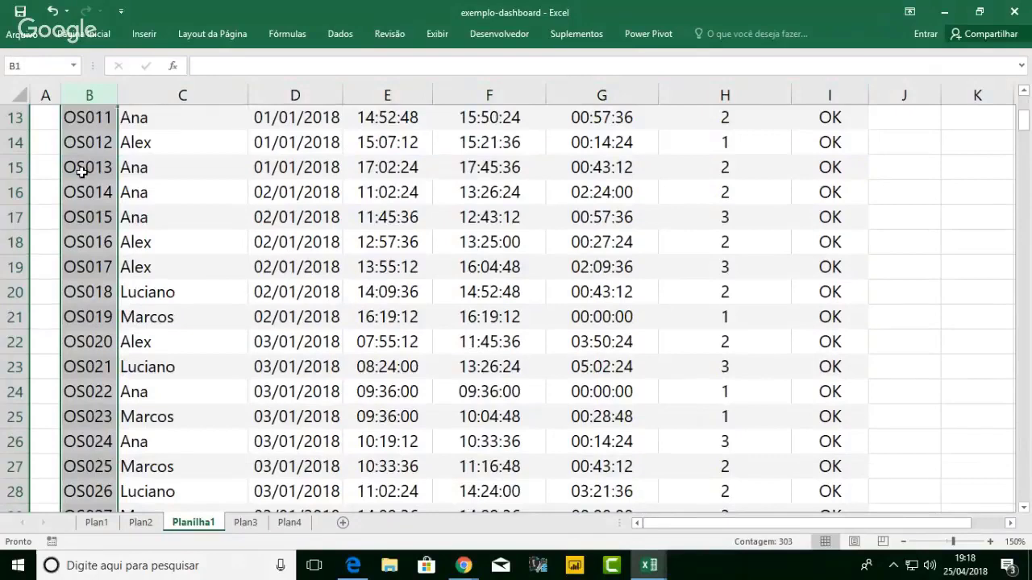
pyautogui.scroll(-5, 83, 172)
pyautogui.moveTo(1022, 137); pyautogui.dragTo(1025, 106)
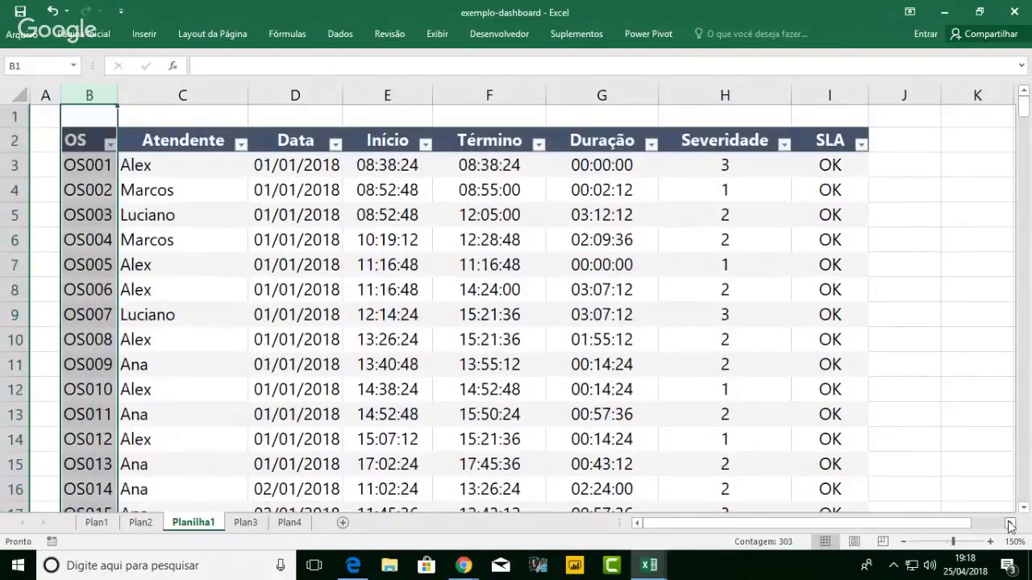
pyautogui.click(1010, 524)
pyautogui.click(1010, 523)
pyautogui.click(889, 165)
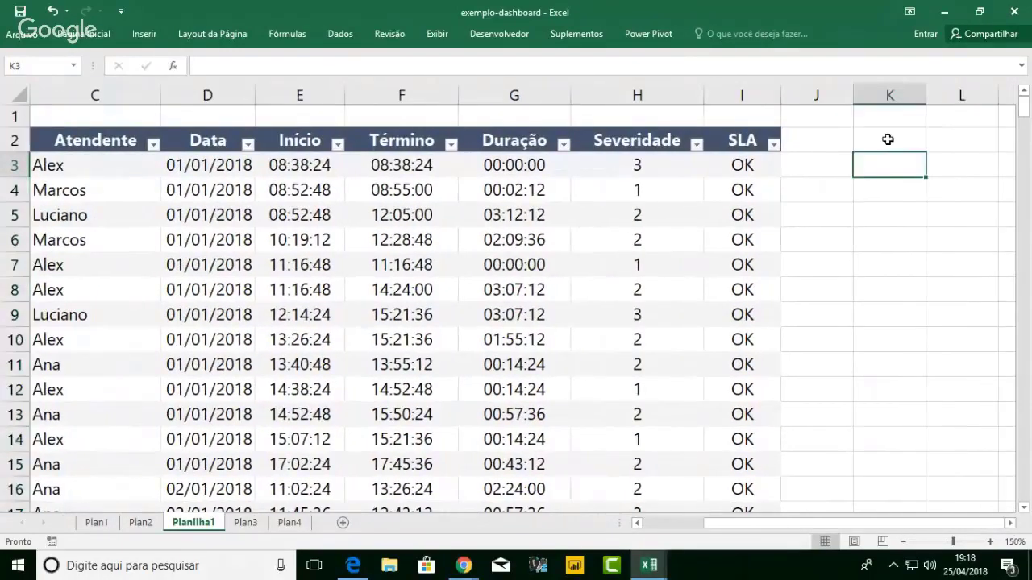
pyautogui.click(887, 140)
pyautogui.write('TOTAL de')
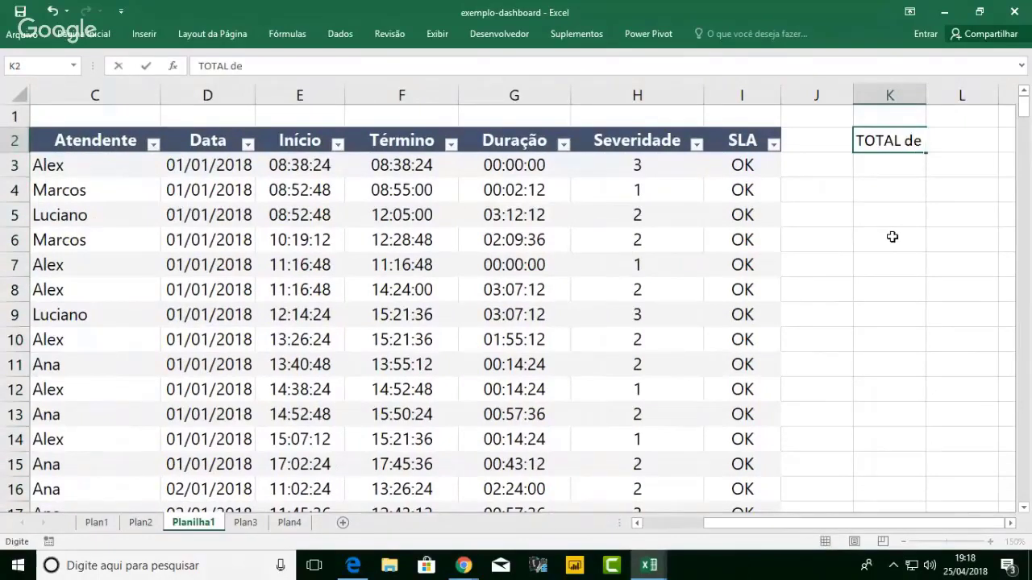
pyautogui.write(' os')
pyautogui.press('BackSpace')
pyautogui.press('BackSpace')
pyautogui.write('OS')
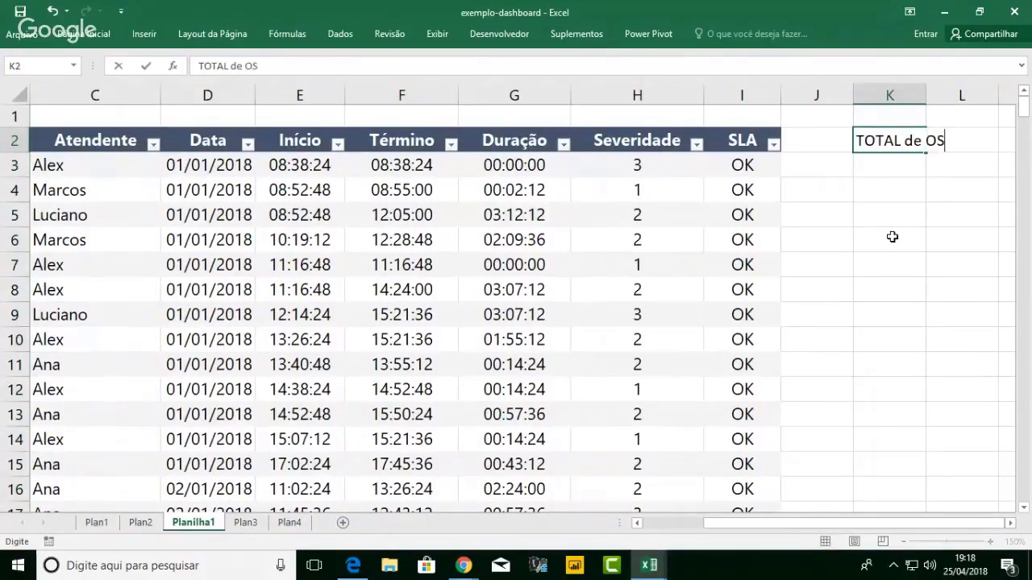
pyautogui.doubleClick(927, 95)
# - Count the filled cells of the OS column in L2 with the formula =CONT.VALORES(B:B)
pyautogui.click(990, 141)
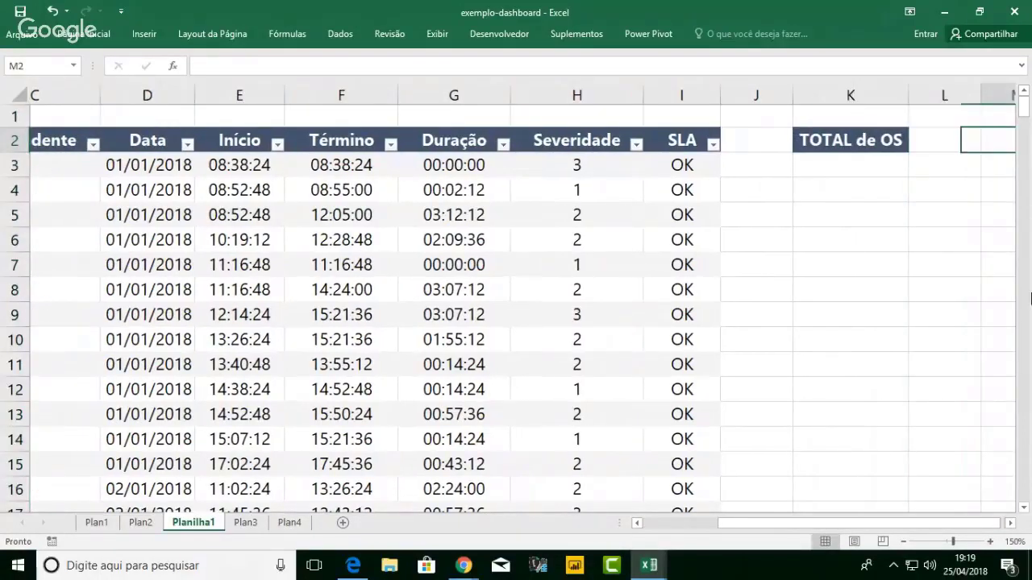
pyautogui.write('=CONTA')
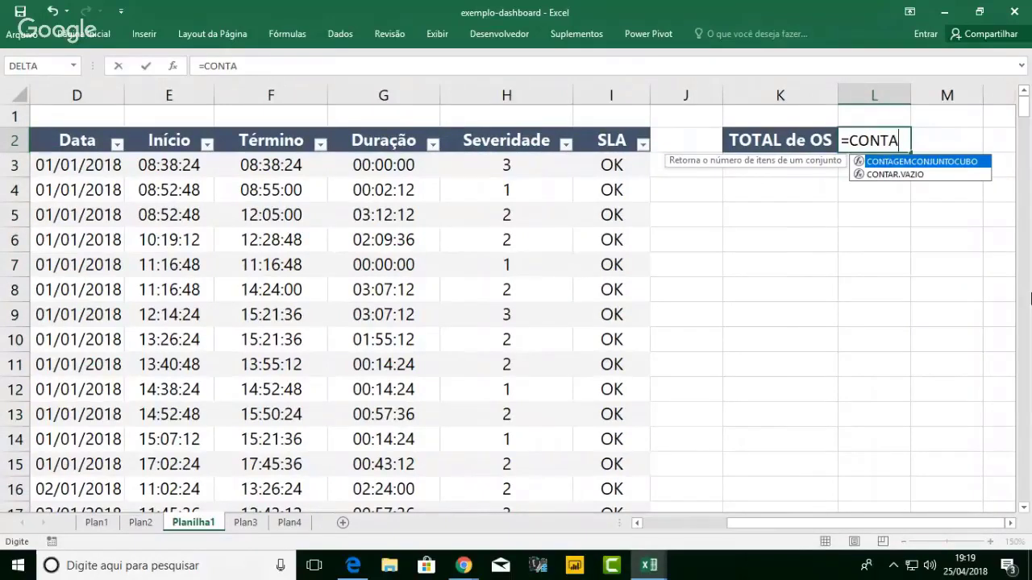
pyautogui.press('Escape')
pyautogui.press('BackSpace')
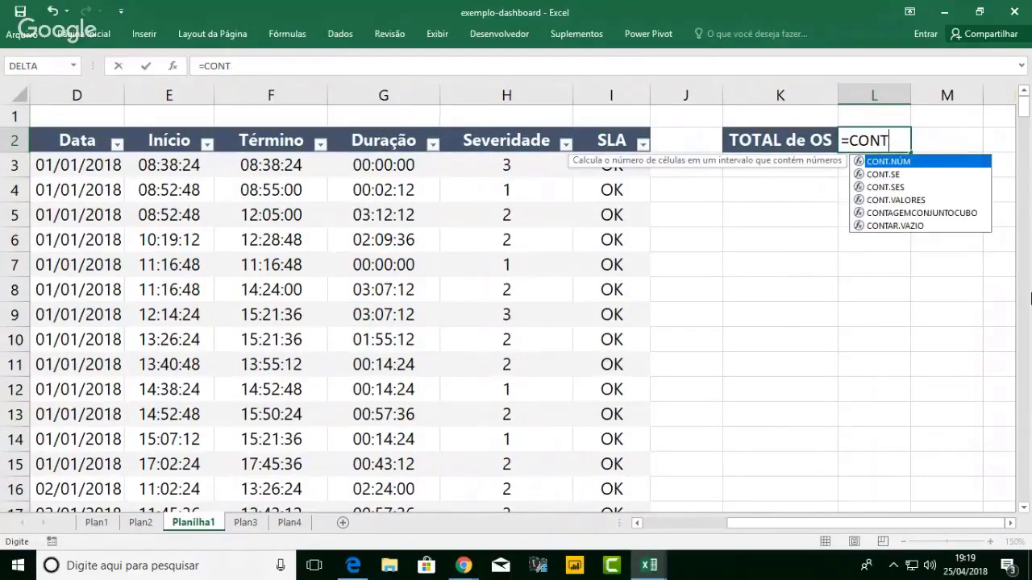
pyautogui.doubleClick(901, 203)
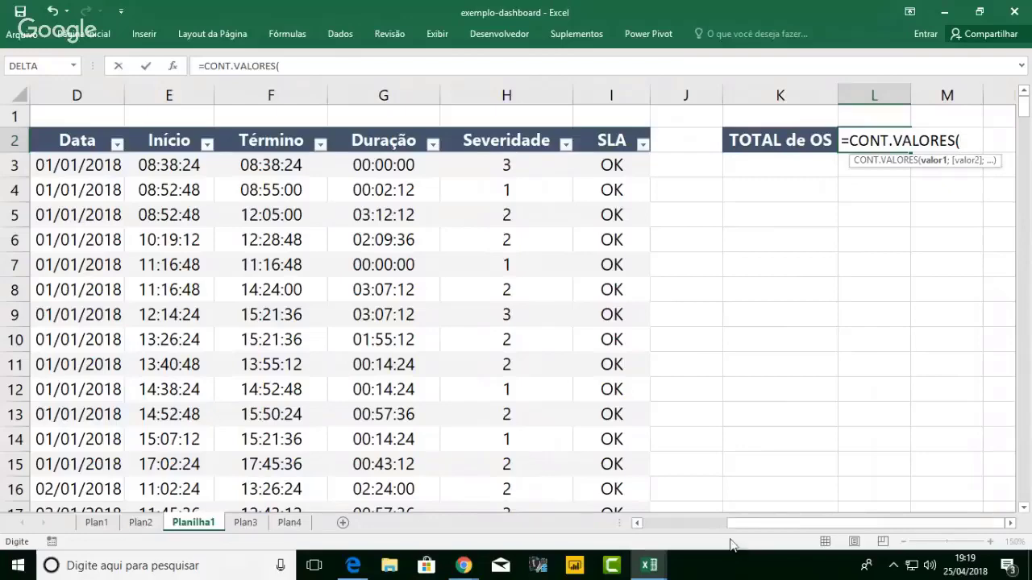
pyautogui.moveTo(735, 525); pyautogui.dragTo(634, 527)
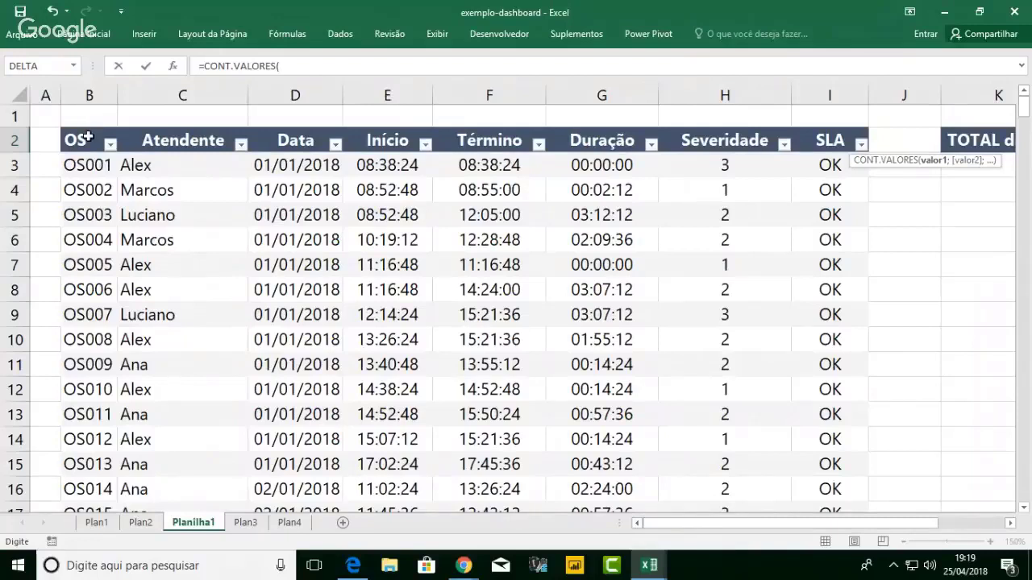
pyautogui.click(99, 96)
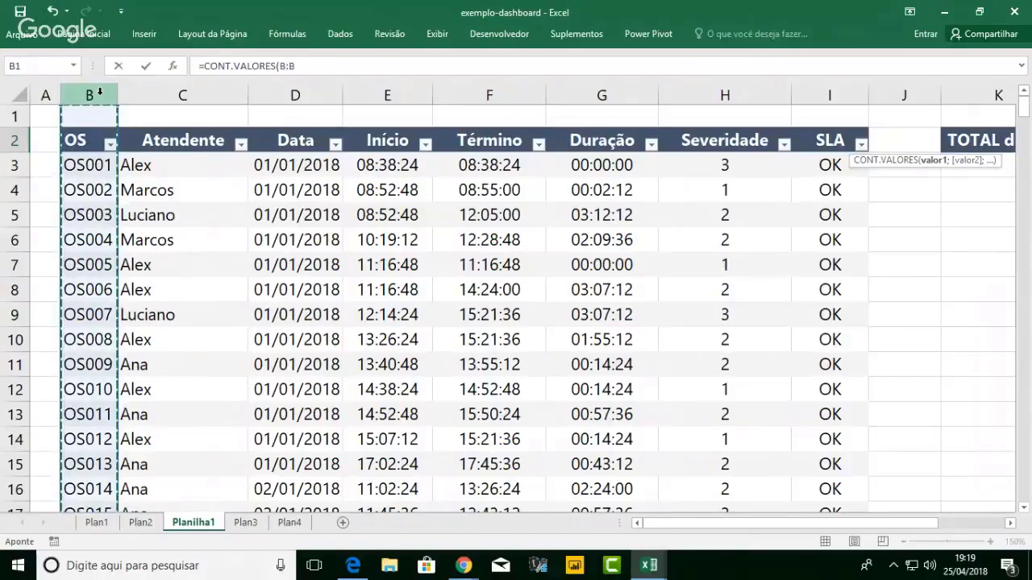
pyautogui.write(')')
pyautogui.press('Return')
pyautogui.press('Up')
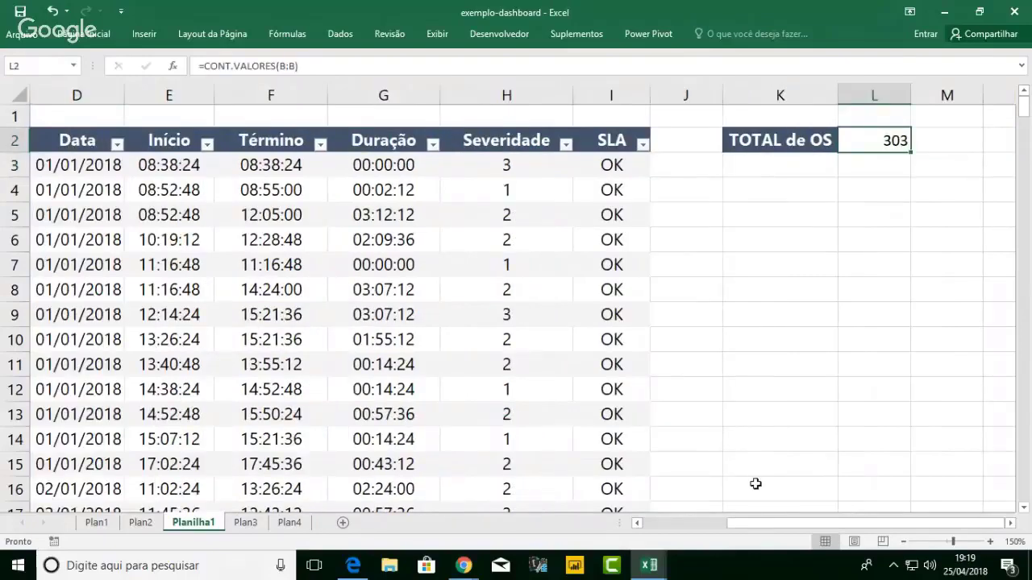
# - Exclude the OS header cell from the total by extending the L2 formula to =CONT.VALORES(B:B)-1
pyautogui.moveTo(750, 523); pyautogui.dragTo(637, 527)
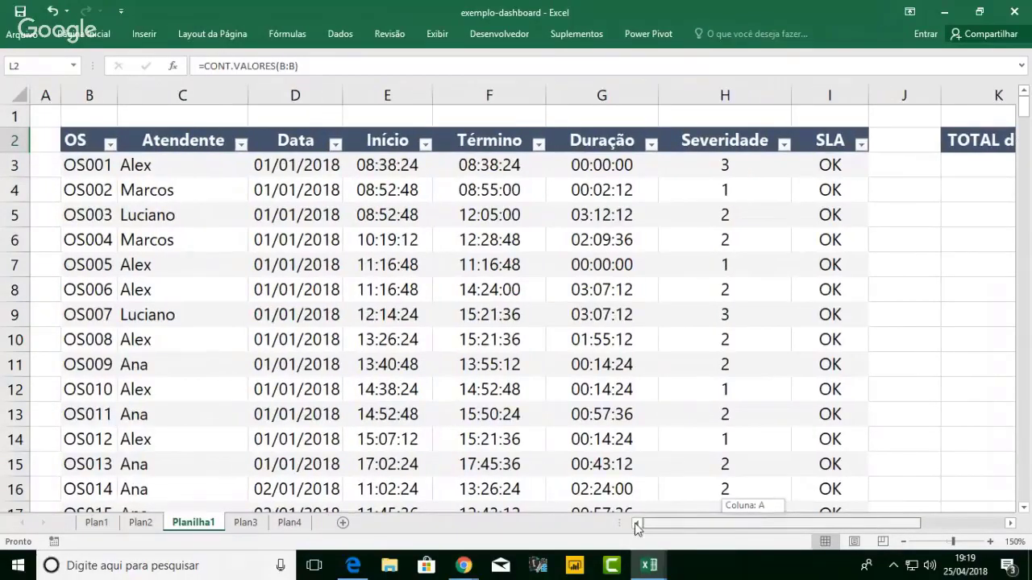
pyautogui.click(71, 139)
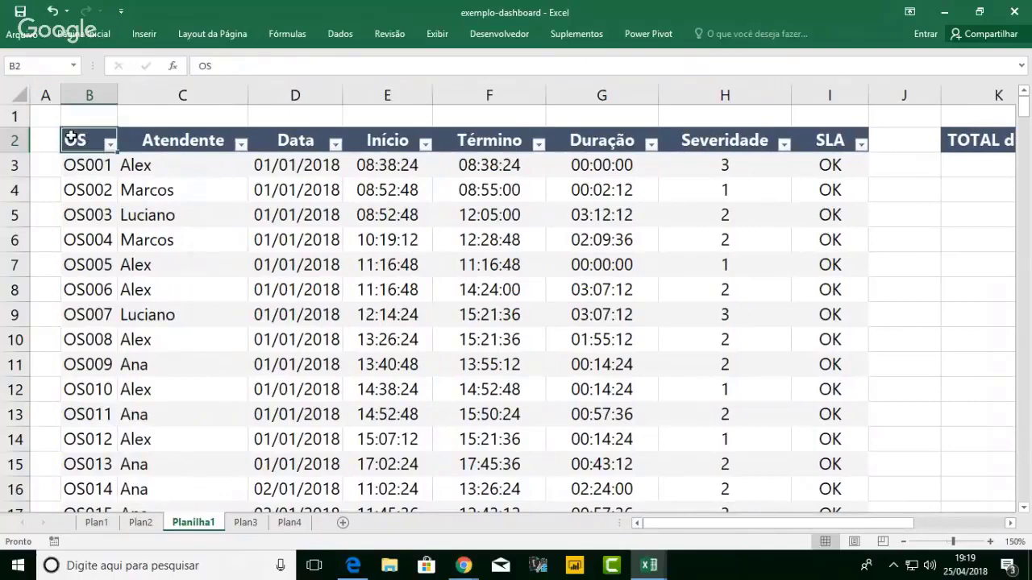
pyautogui.click(1010, 524)
pyautogui.click(1010, 524)
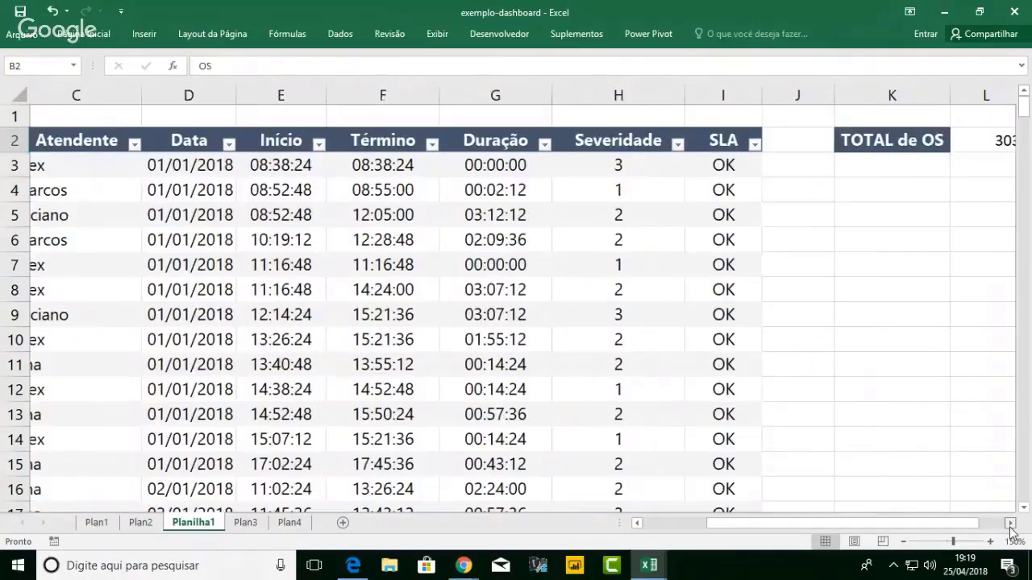
pyautogui.click(1010, 523)
pyautogui.doubleClick(790, 139)
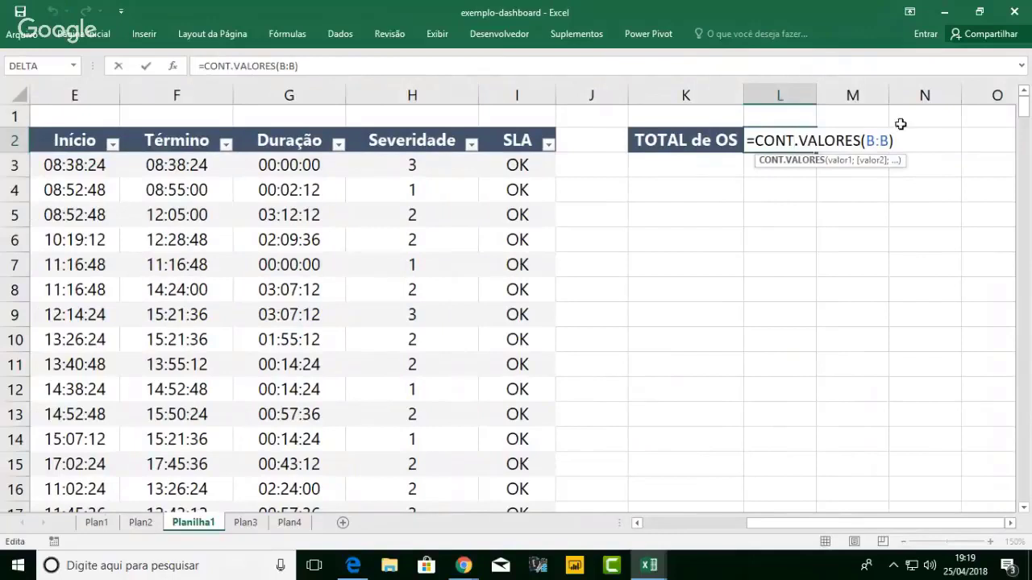
pyautogui.click(337, 67)
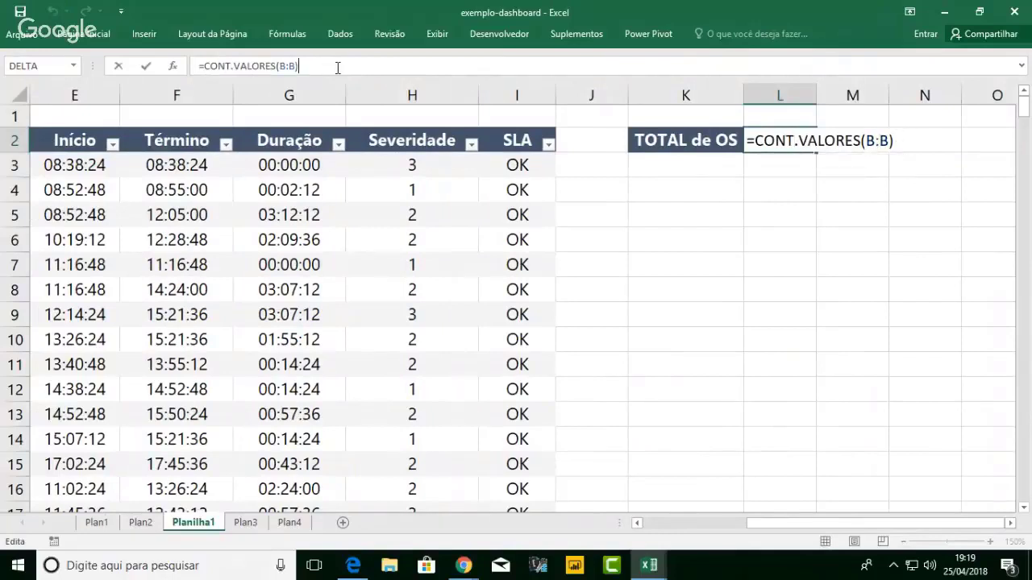
pyautogui.write('-1')
pyautogui.press('Return')
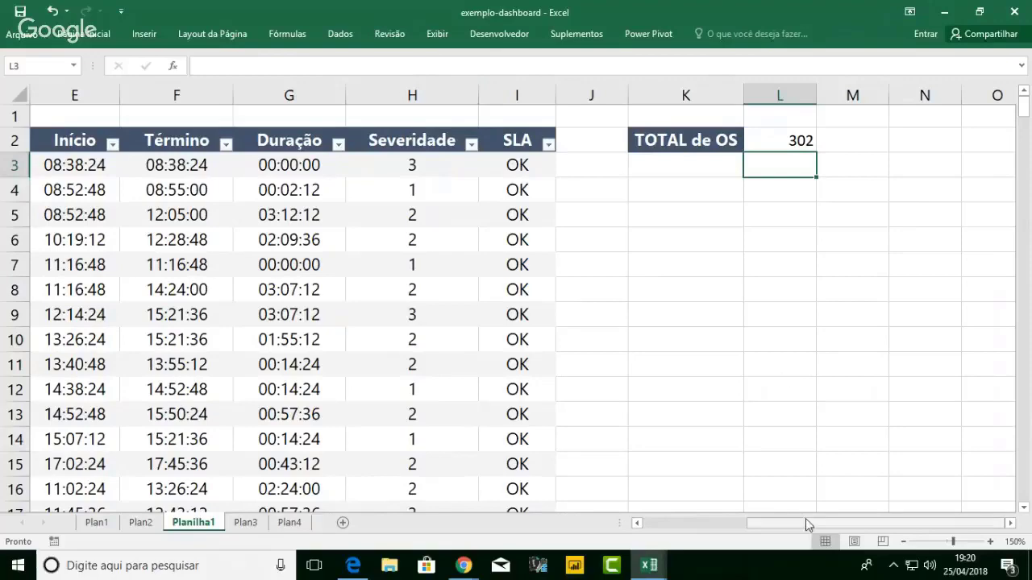
# - Enter a trial ticket with the next sequential OS number in B305 below the last row to test the total
pyautogui.moveTo(805, 520); pyautogui.dragTo(690, 521)
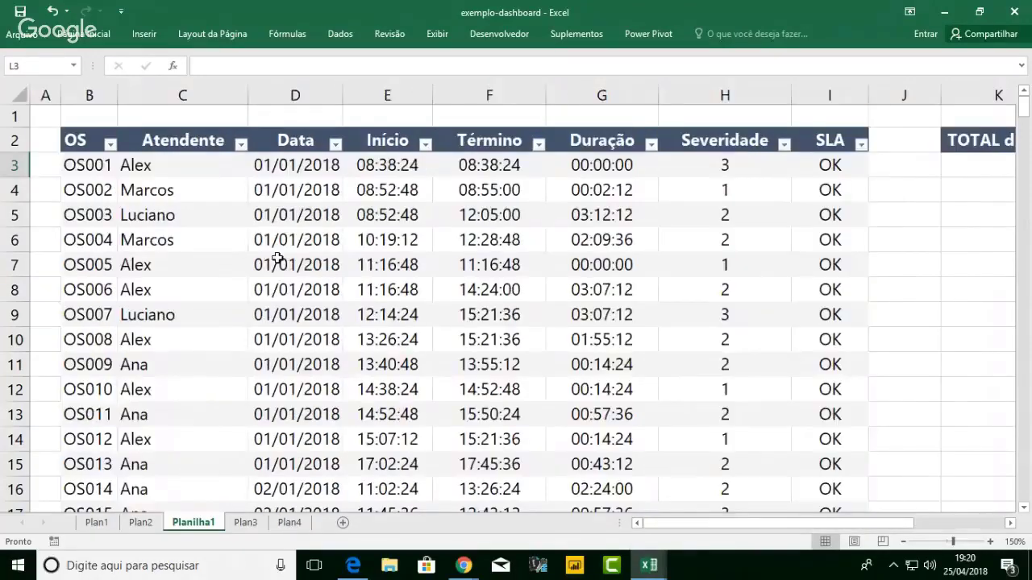
pyautogui.moveTo(1023, 105); pyautogui.dragTo(1022, 494)
pyautogui.click(92, 437)
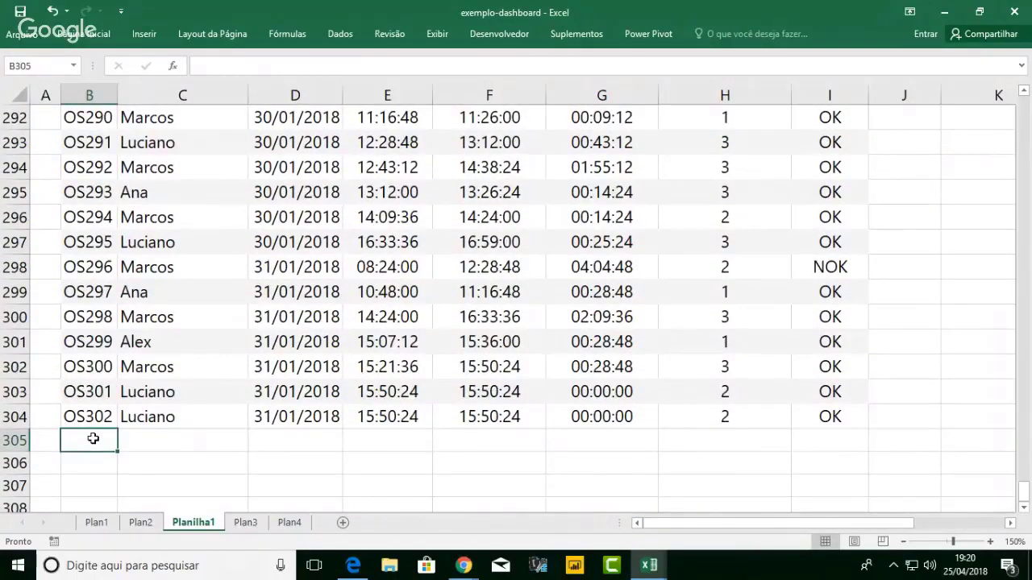
pyautogui.write('o')
pyautogui.press('BackSpace')
pyautogui.write('OS')
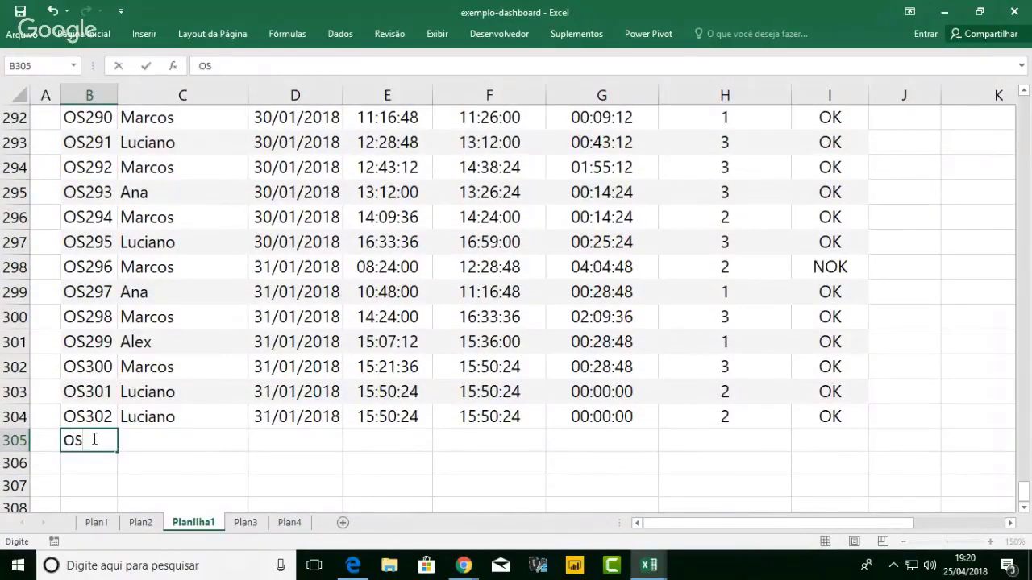
pyautogui.write('303')
pyautogui.press('Return')
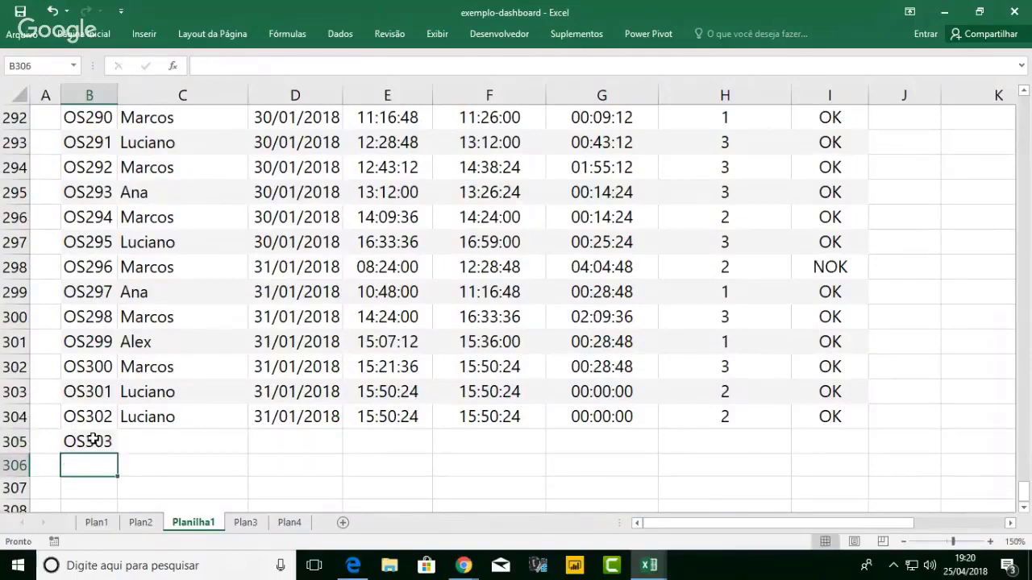
pyautogui.moveTo(1025, 493); pyautogui.dragTo(1027, 100)
pyautogui.moveTo(911, 523); pyautogui.dragTo(803, 538)
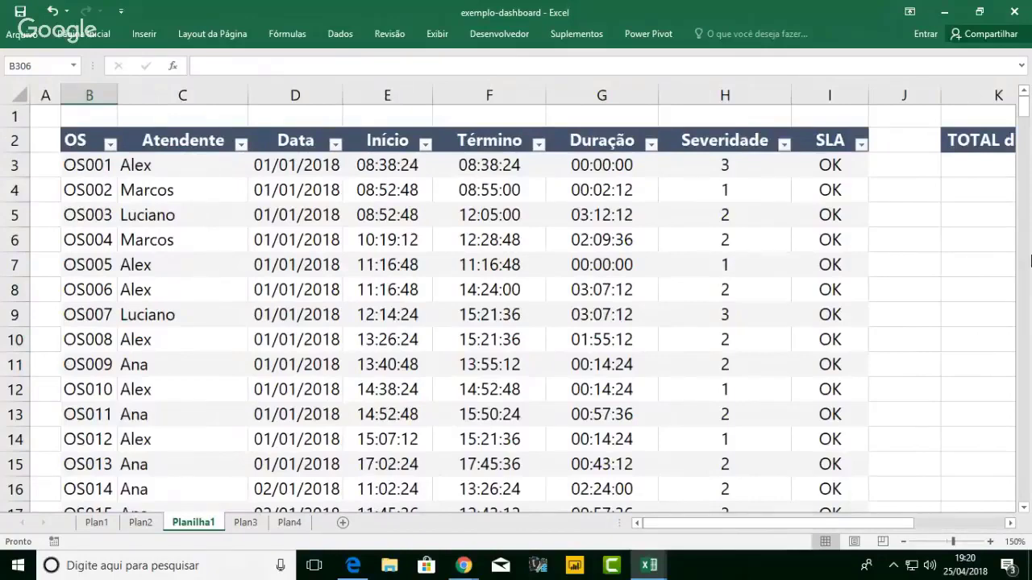
# - Delete the trial ticket number from cell B305
pyautogui.press('Up')
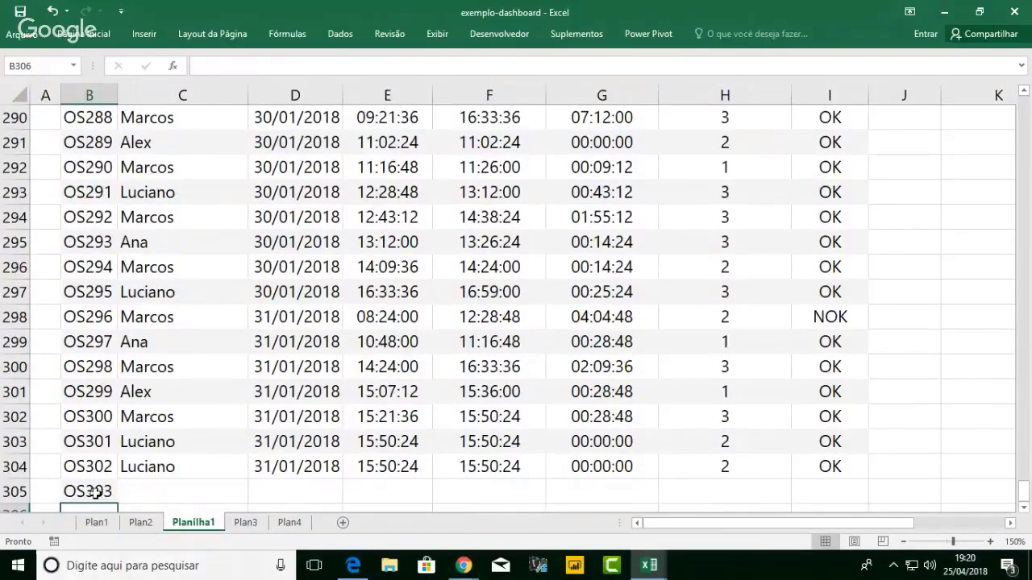
pyautogui.press('Delete')
pyautogui.moveTo(1027, 491); pyautogui.dragTo(1030, 95)
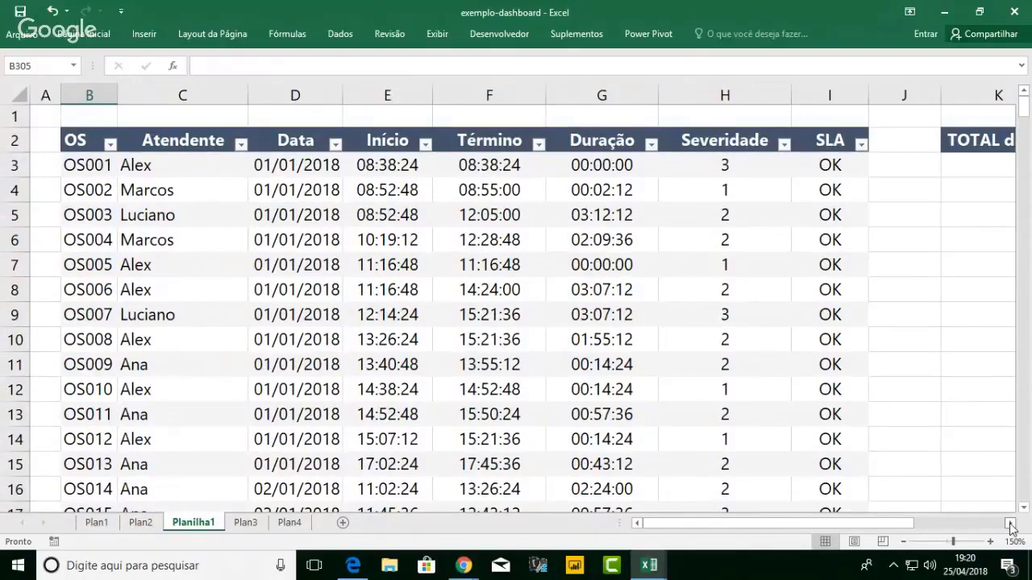
# - Enter two attendants' first names in capitals in cells K3 and K4, under the TOTAL de OS heading
pyautogui.click(1010, 524)
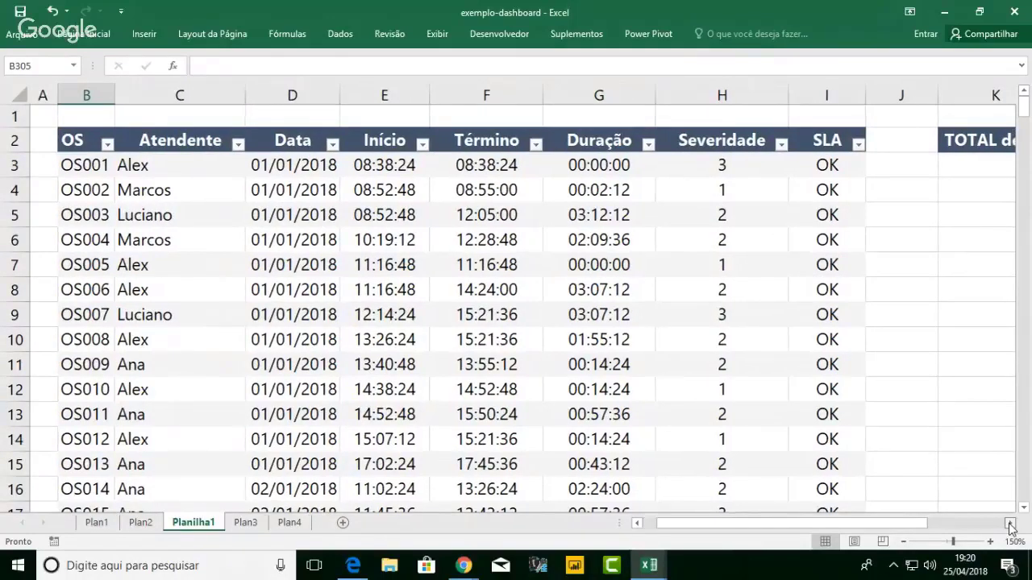
pyautogui.click(1010, 524)
pyautogui.click(1010, 524)
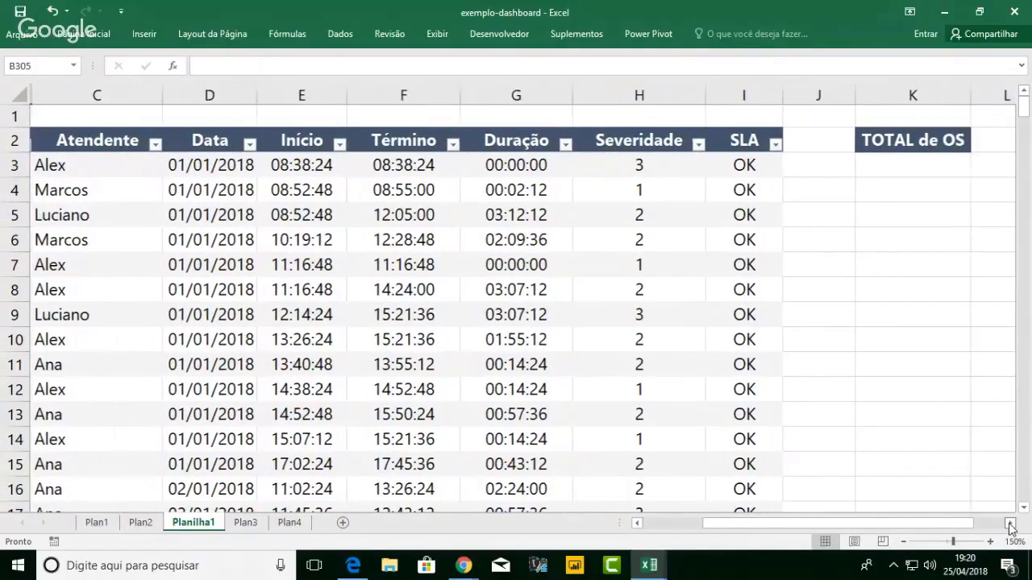
pyautogui.click(1010, 524)
pyautogui.click(809, 163)
pyautogui.press('Down')
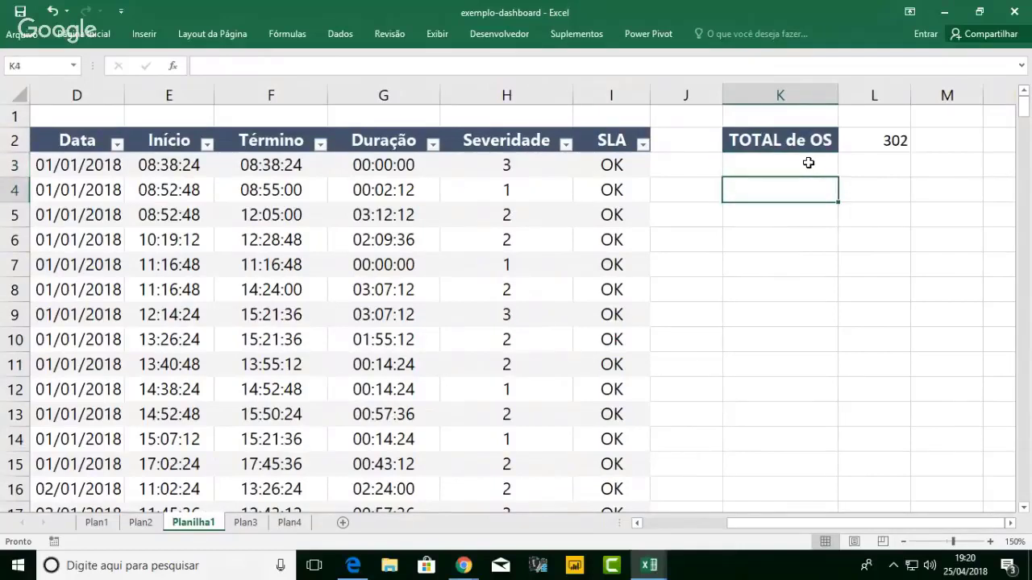
pyautogui.click(809, 163)
pyautogui.write('MA')
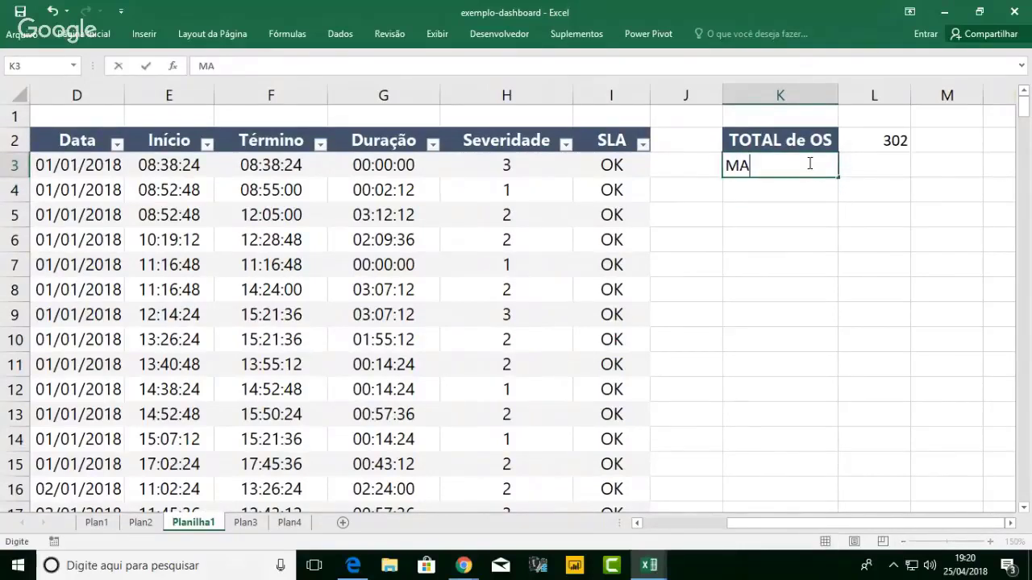
pyautogui.write('RCOS')
pyautogui.press('Return')
pyautogui.write('ANA')
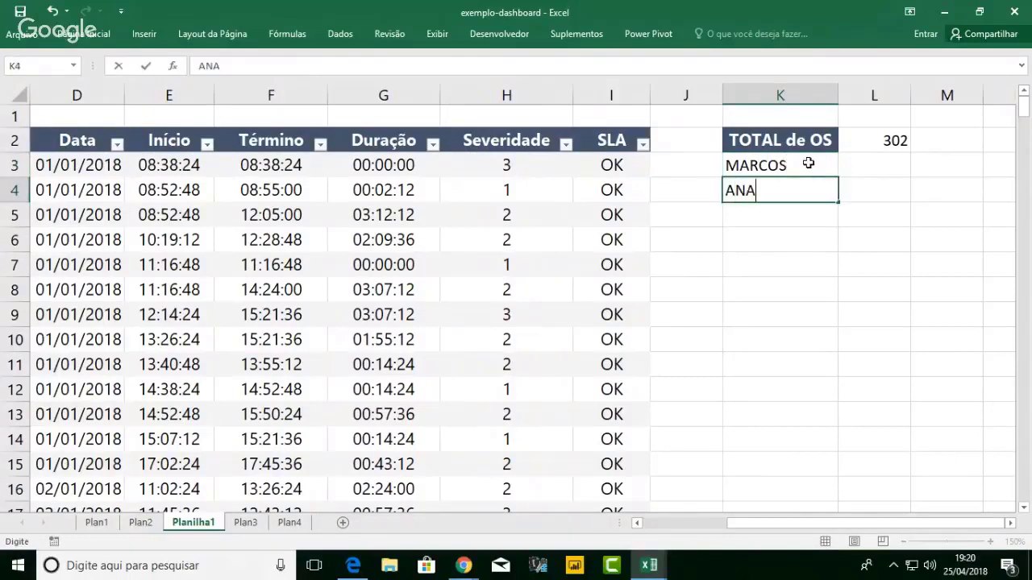
pyautogui.press('Return')
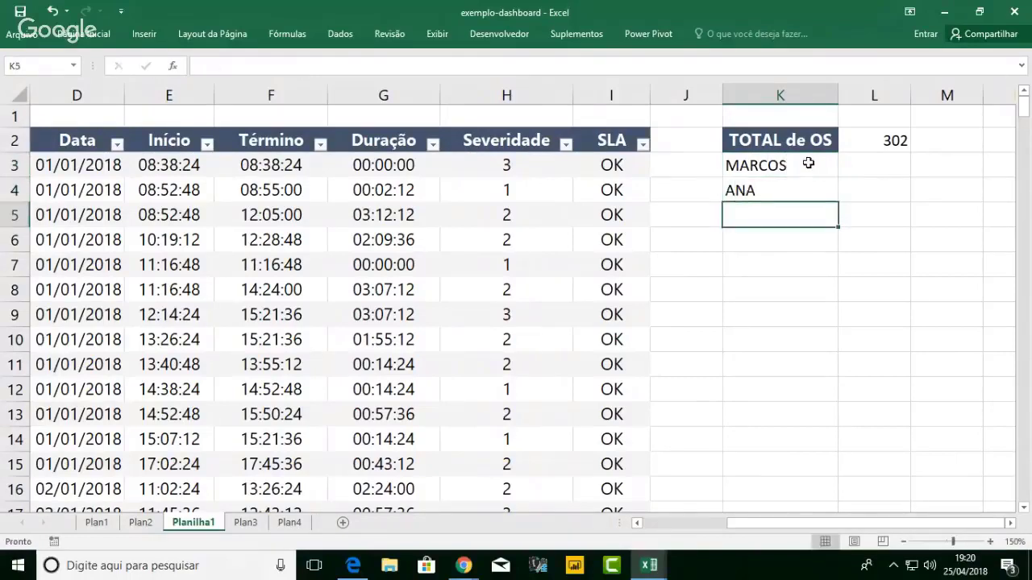
# - Examine the Atendente column for the other attendants' names and return to cell K5
pyautogui.press('Left')
pyautogui.press('Left')
pyautogui.press('Left')
pyautogui.press('Left')
pyautogui.press('Left')
pyautogui.press('Left')
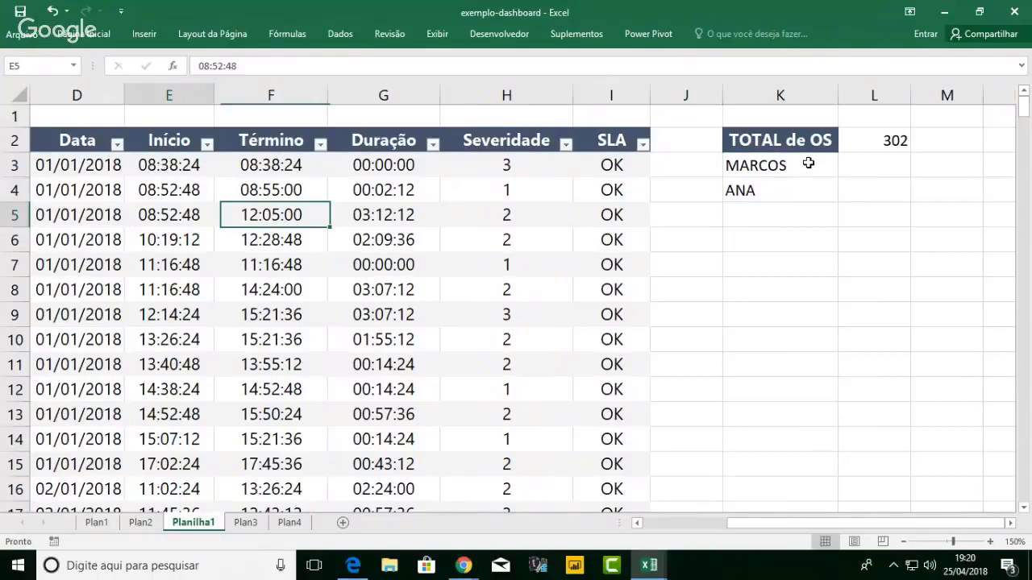
pyautogui.press('Left')
pyautogui.press('Left')
pyautogui.press('Left')
pyautogui.press('Left')
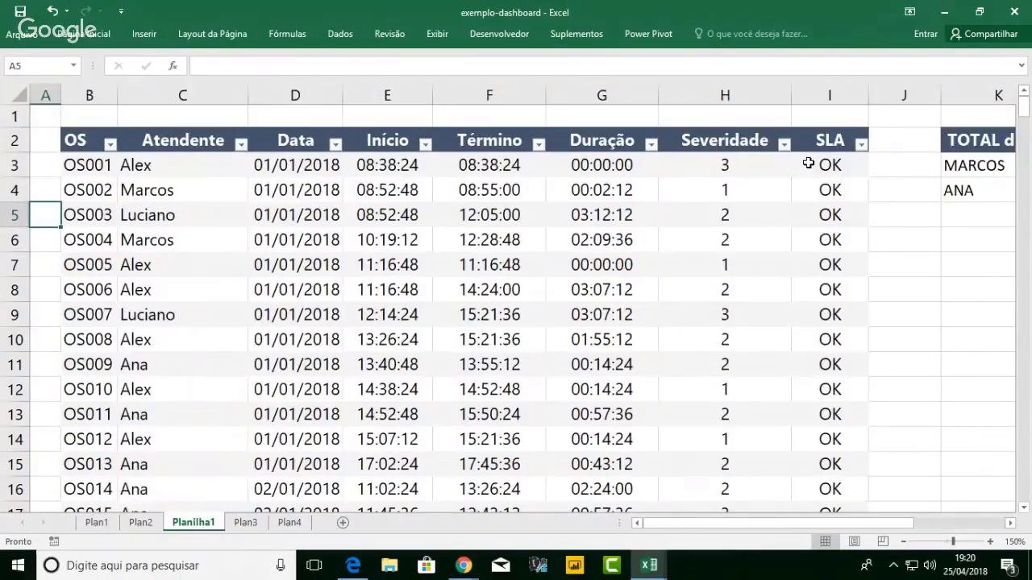
pyautogui.press('Right')
pyautogui.press('Right')
pyautogui.press('Right')
pyautogui.press('Right')
pyautogui.press('Right')
pyautogui.press('Right')
pyautogui.press('Right')
pyautogui.press('Right')
pyautogui.press('Right')
pyautogui.press('Right')
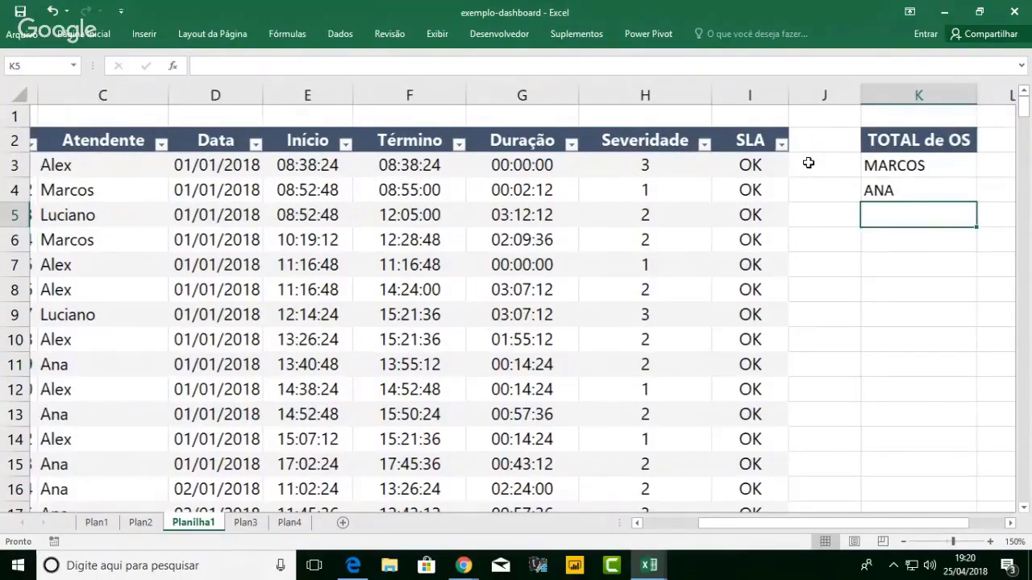
# - Enter the remaining two attendants' first names in capitals in cells K5 and K6
pyautogui.write('LUCIANO')
pyautogui.press('Return')
pyautogui.write('ALEX')
pyautogui.press('Tab')
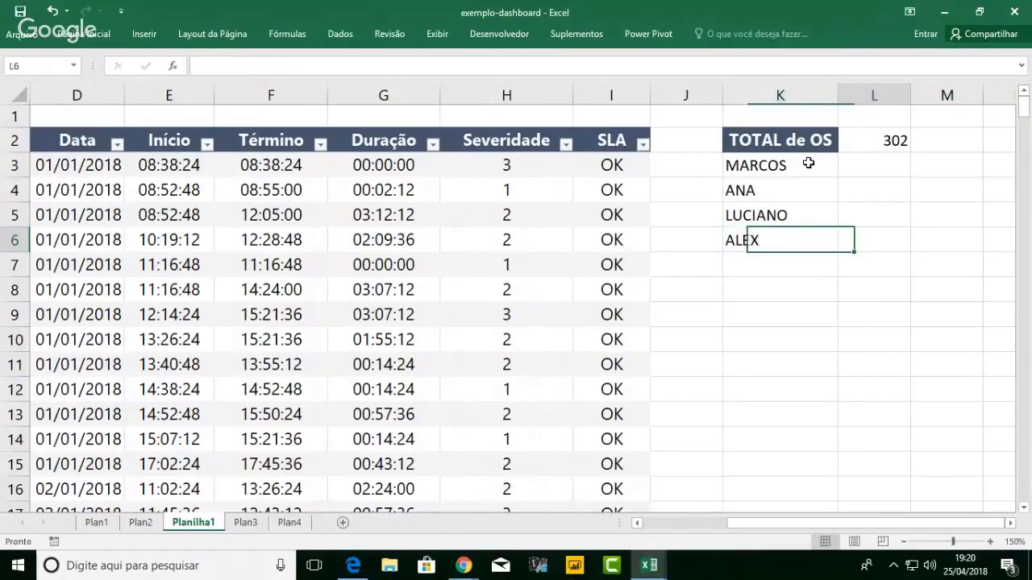
# - Count each attendant's tickets with =CONT.SE(C:C;K3) in L3 and copy the formula down through L6
pyautogui.press('Up')
pyautogui.press('Up')
pyautogui.press('Up')
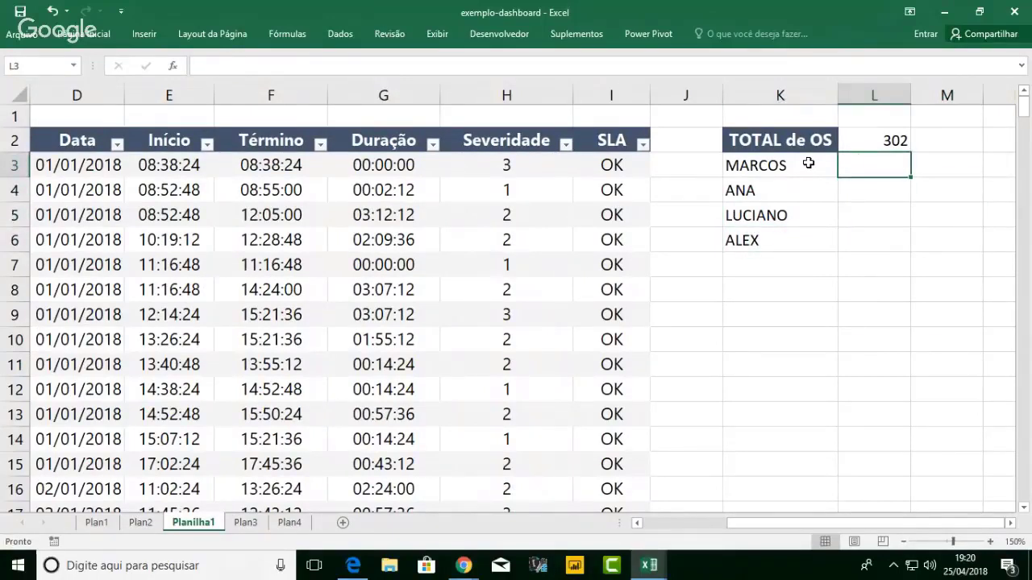
pyautogui.write('=CONT.SE')
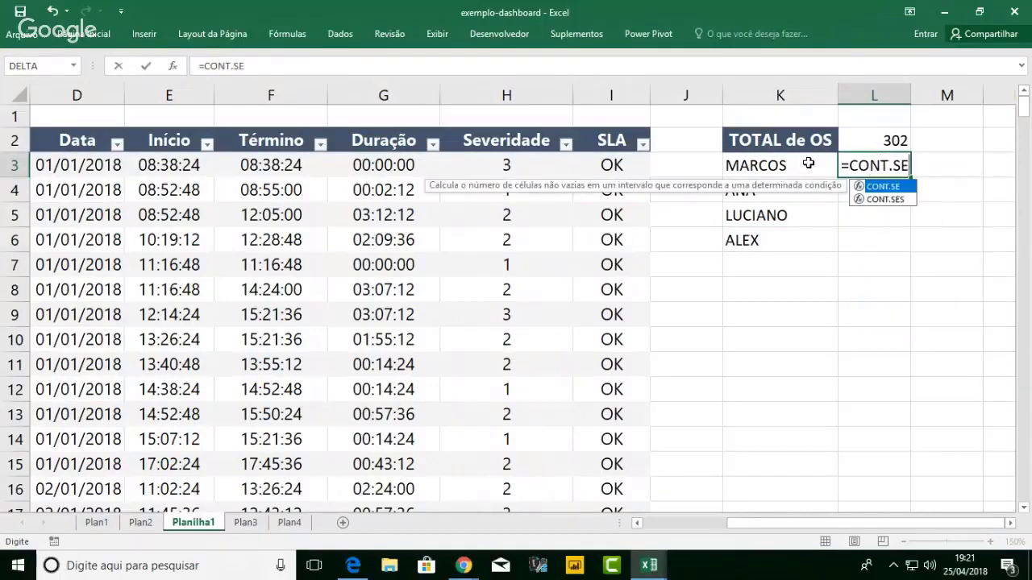
pyautogui.write('(')
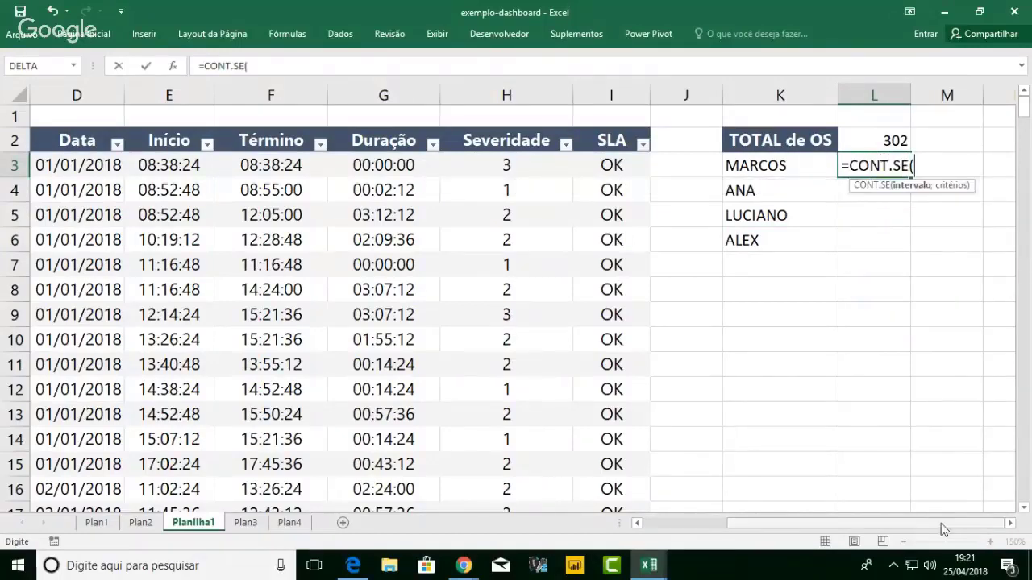
pyautogui.moveTo(940, 524); pyautogui.dragTo(750, 550)
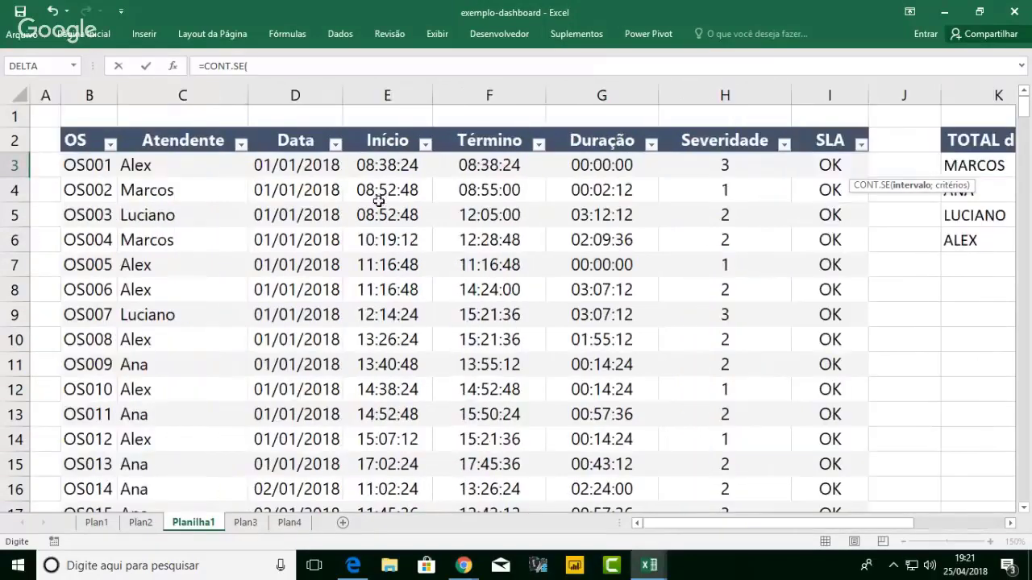
pyautogui.click(191, 94)
pyautogui.write(';')
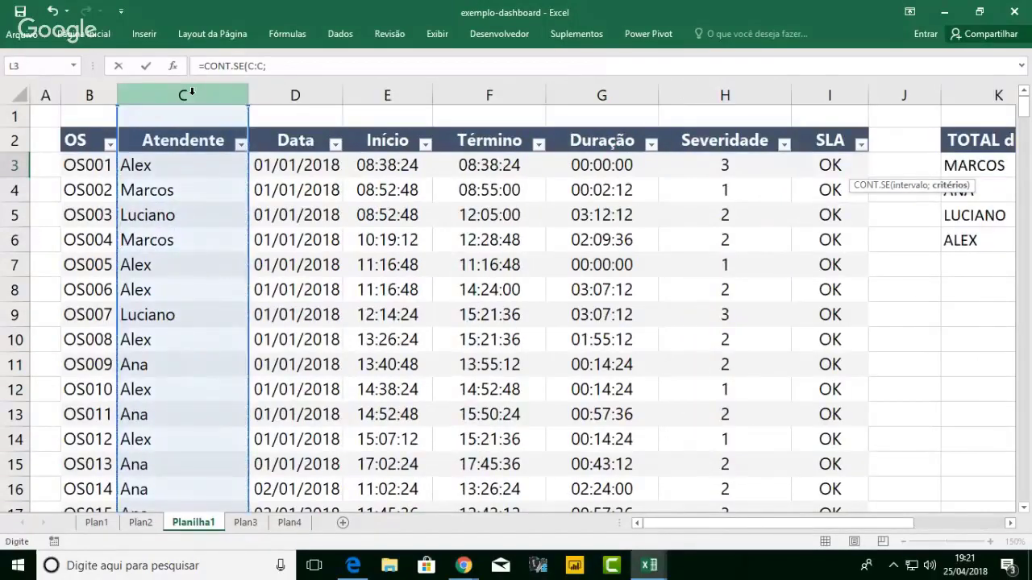
pyautogui.click(1010, 525)
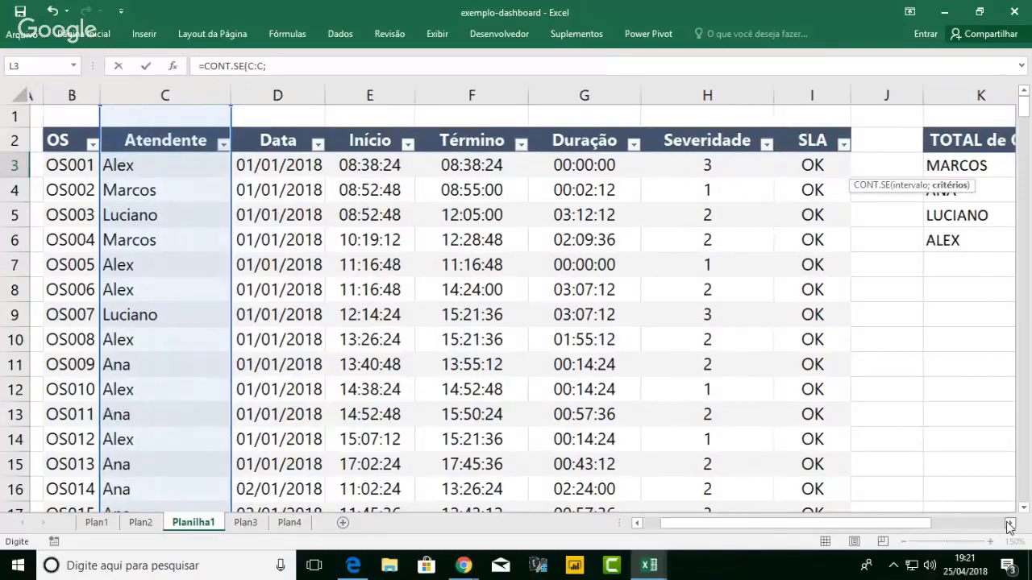
pyautogui.click(1009, 525)
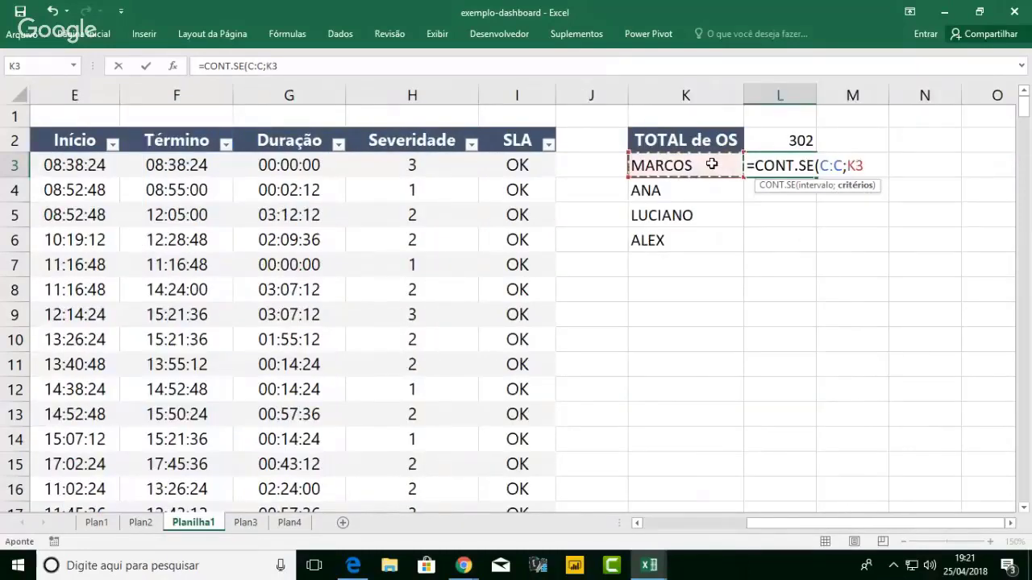
pyautogui.press('Return')
pyautogui.press('Up')
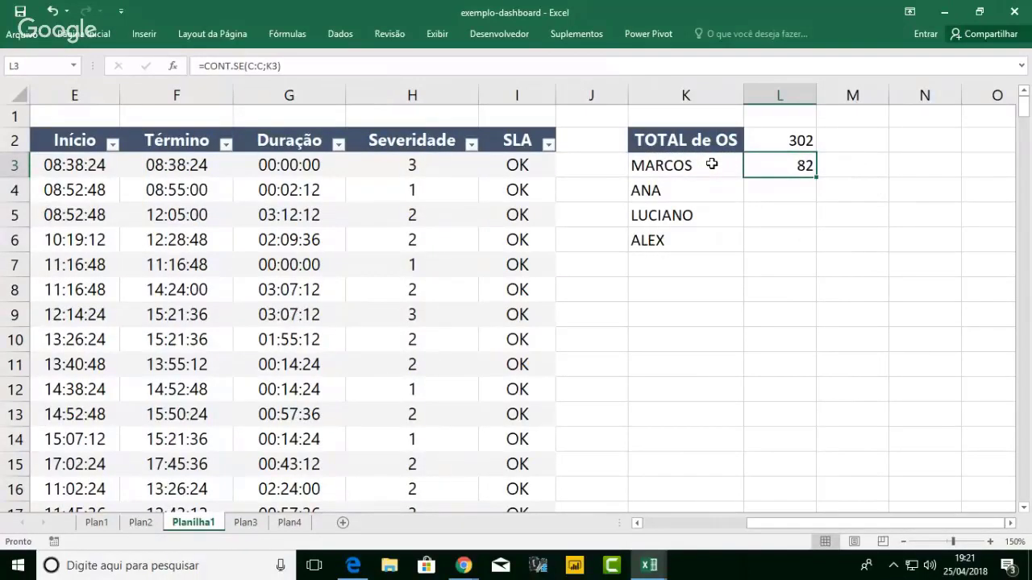
pyautogui.moveTo(814, 176); pyautogui.dragTo(804, 256)
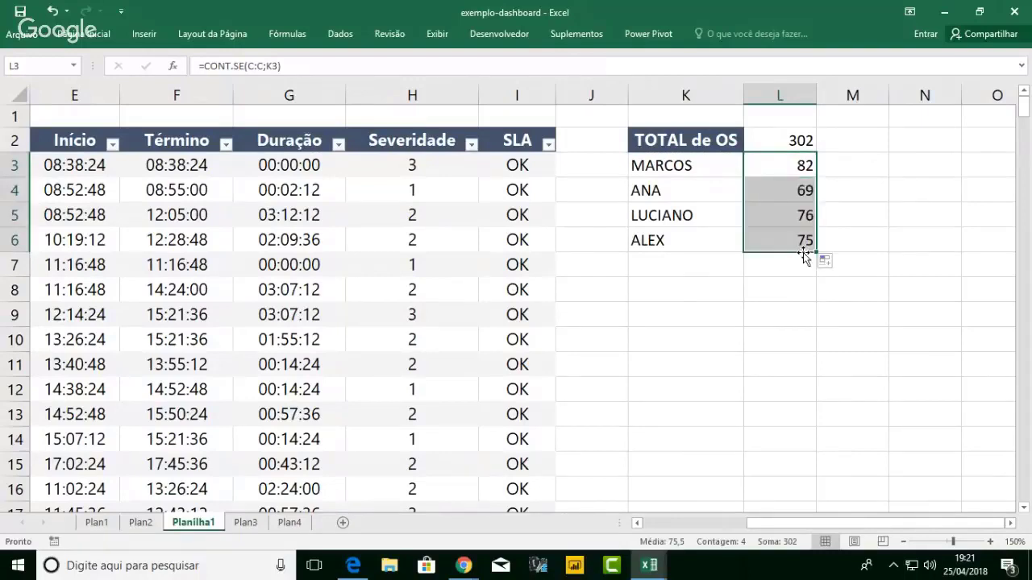
# - Examine the copied CONT.SE formulas in L4 to L6 to check which criteria cell each one references
pyautogui.click(788, 192)
pyautogui.click(789, 212)
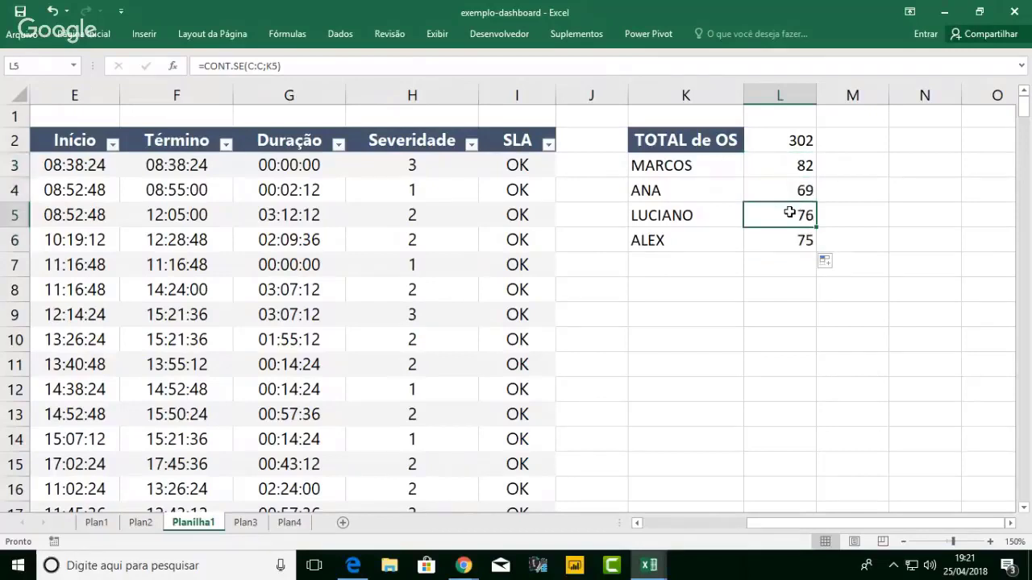
pyautogui.click(790, 234)
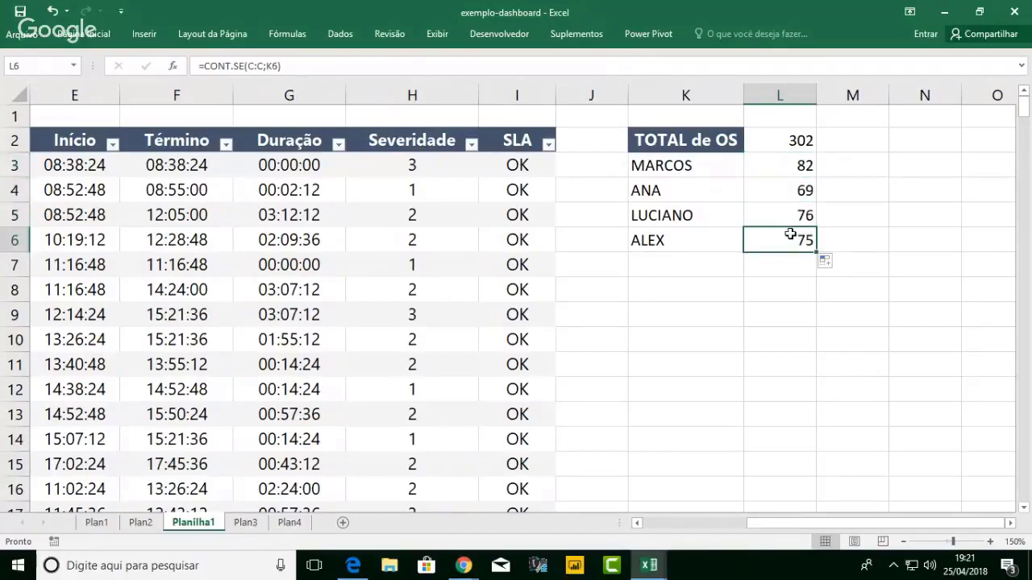
pyautogui.doubleClick(792, 191)
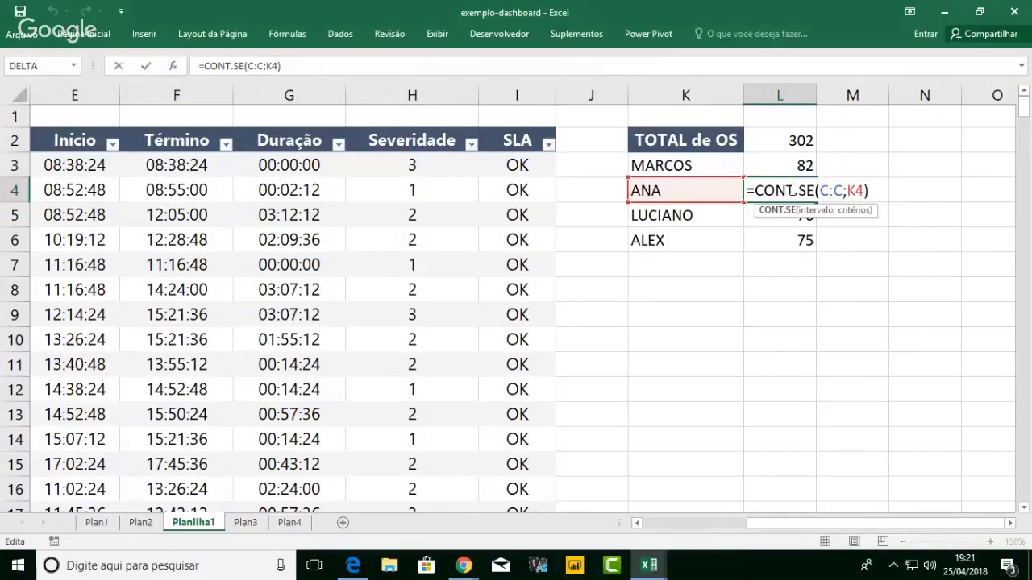
pyautogui.press('Return')
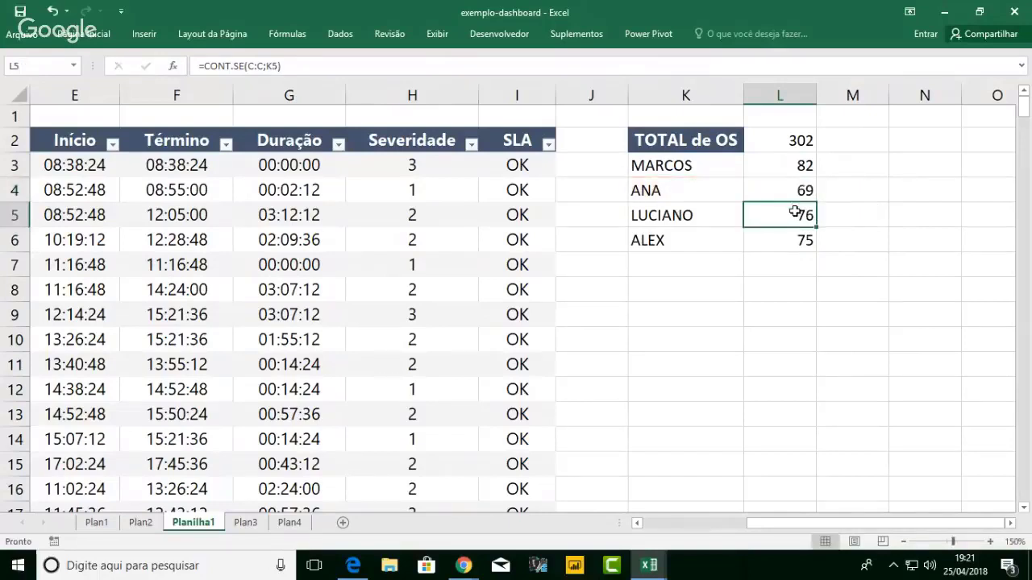
pyautogui.doubleClick(796, 214)
pyautogui.press('Return')
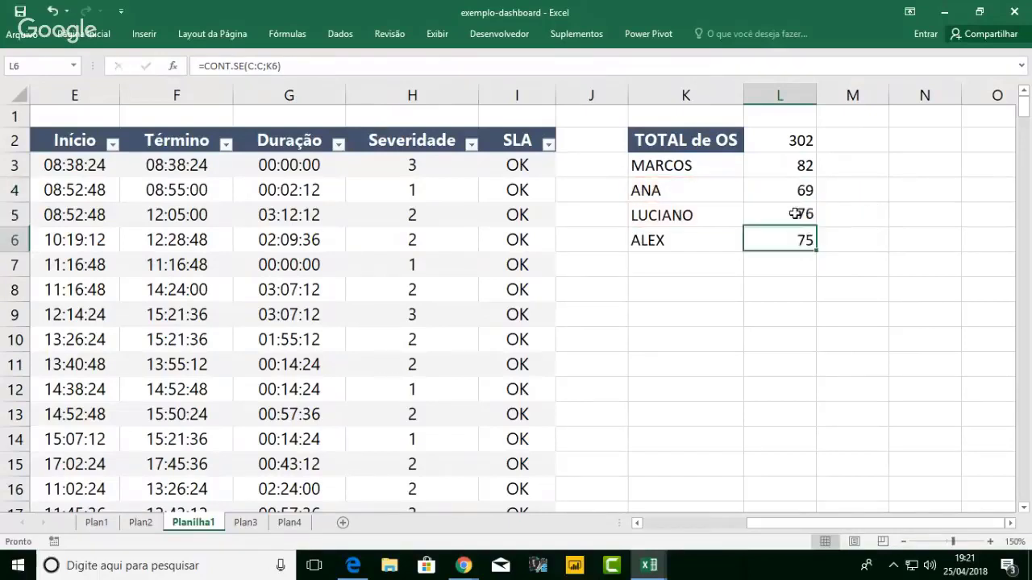
pyautogui.doubleClick(794, 240)
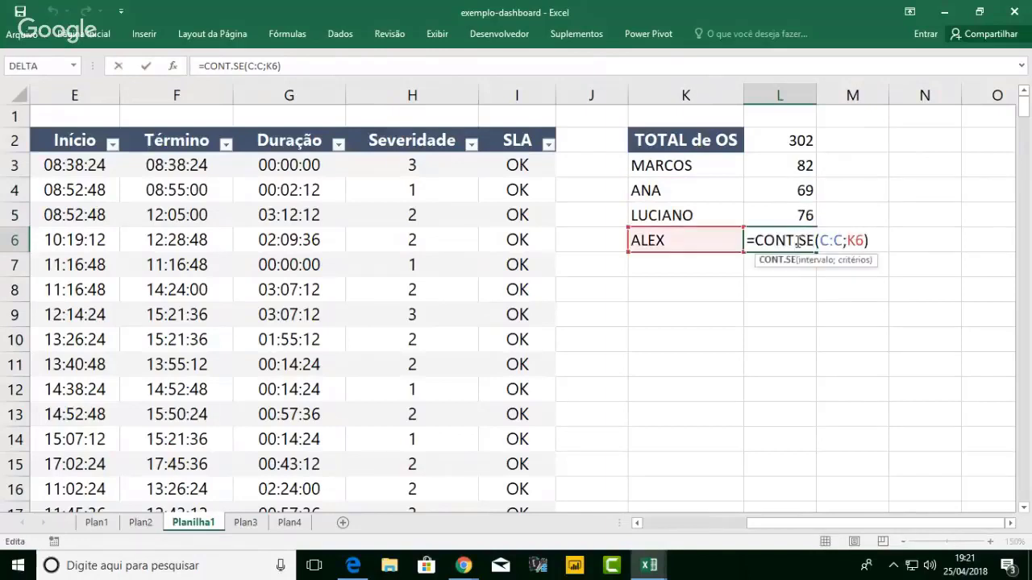
pyautogui.press('Return')
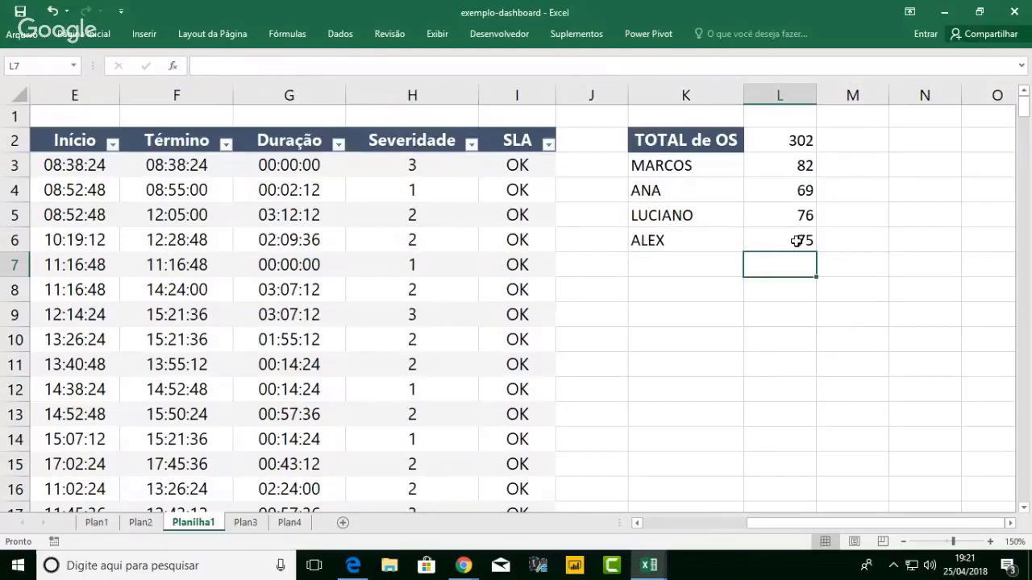
# - Check the attendants' counts against the total with =SOMA(L3:L6) in M6, and clear that cell
pyautogui.click(845, 240)
pyautogui.write('=SOMA(')
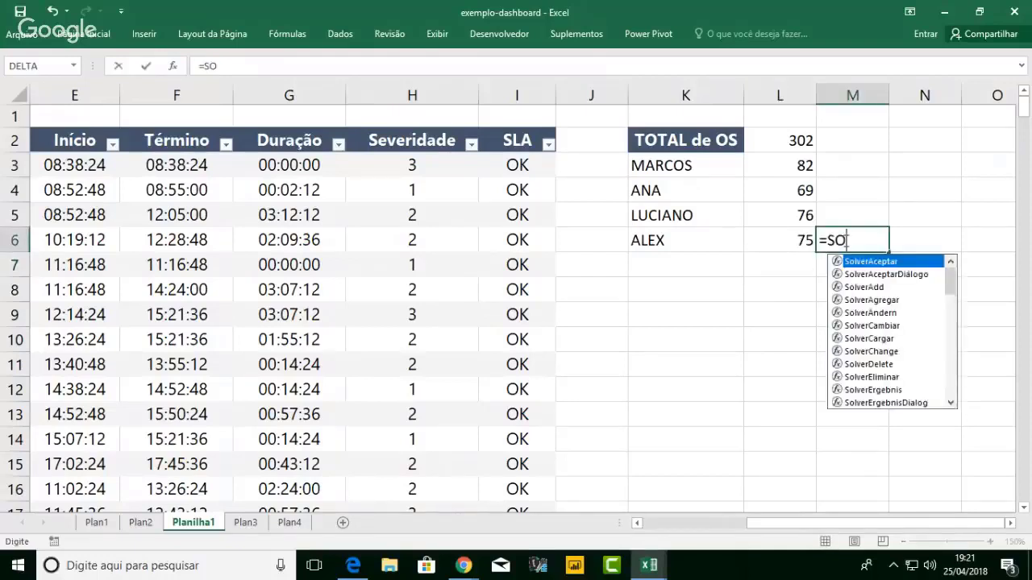
pyautogui.press('Left')
pyautogui.hotkey('shift', 'Up')
pyautogui.hotkey('shift', 'Up')
pyautogui.hotkey('shift', 'Up')
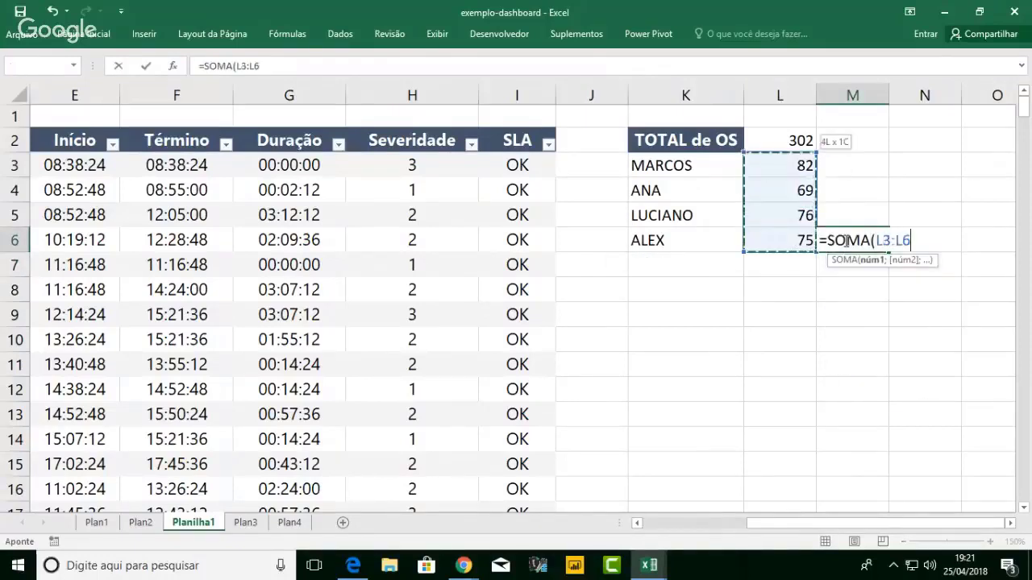
pyautogui.press('Return')
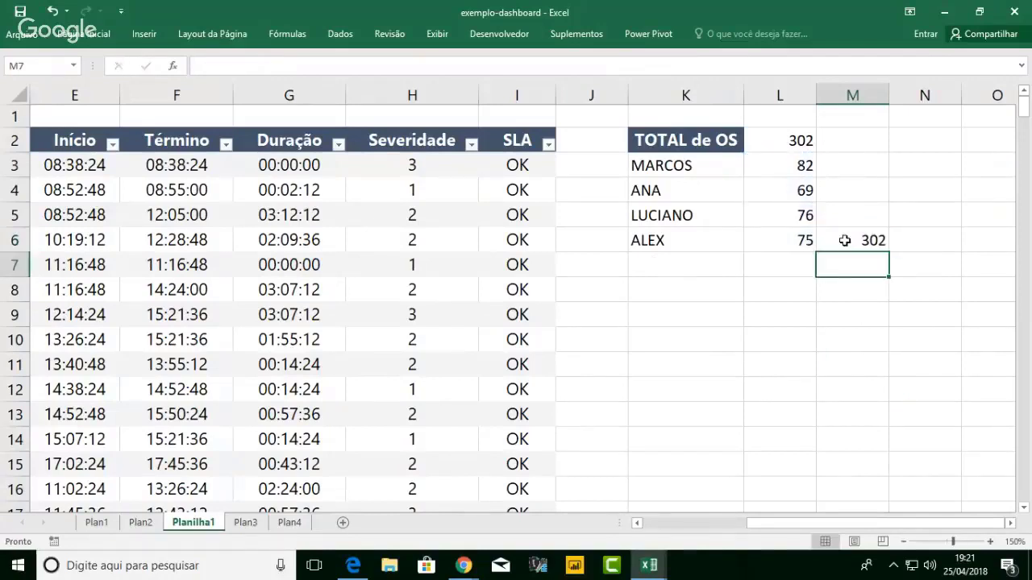
pyautogui.click(845, 240)
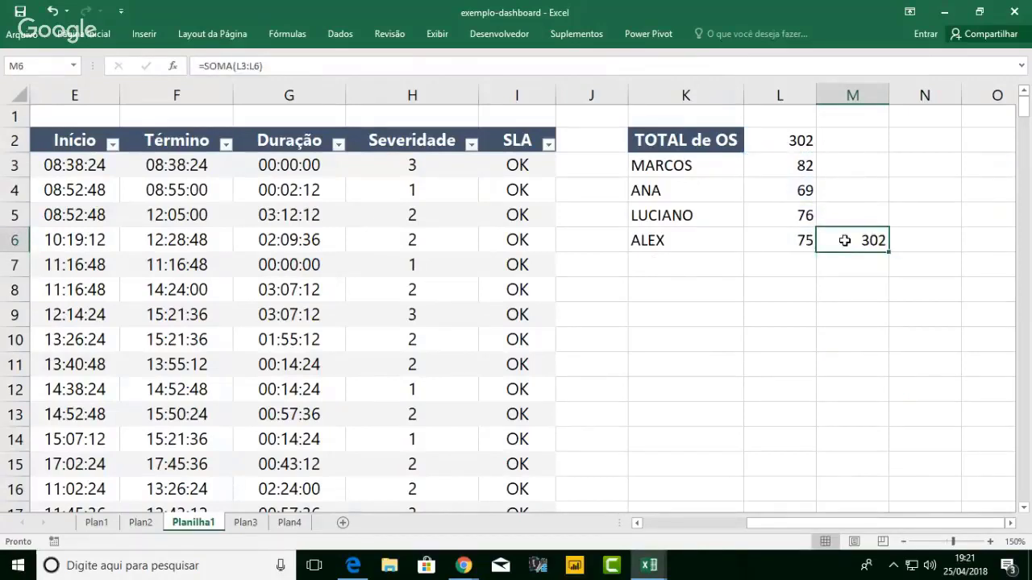
pyautogui.press('Delete')
pyautogui.press('Left')
pyautogui.press('Left')
pyautogui.press('Left')
pyautogui.press('Left')
pyautogui.press('Left')
pyautogui.press('Left')
pyautogui.press('Left')
pyautogui.press('Left')
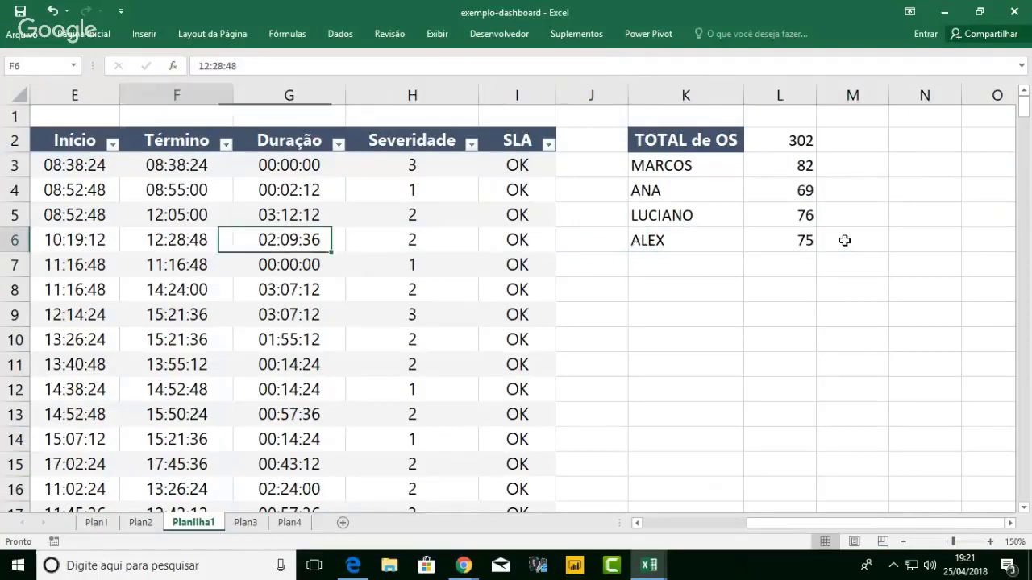
pyautogui.press('Left')
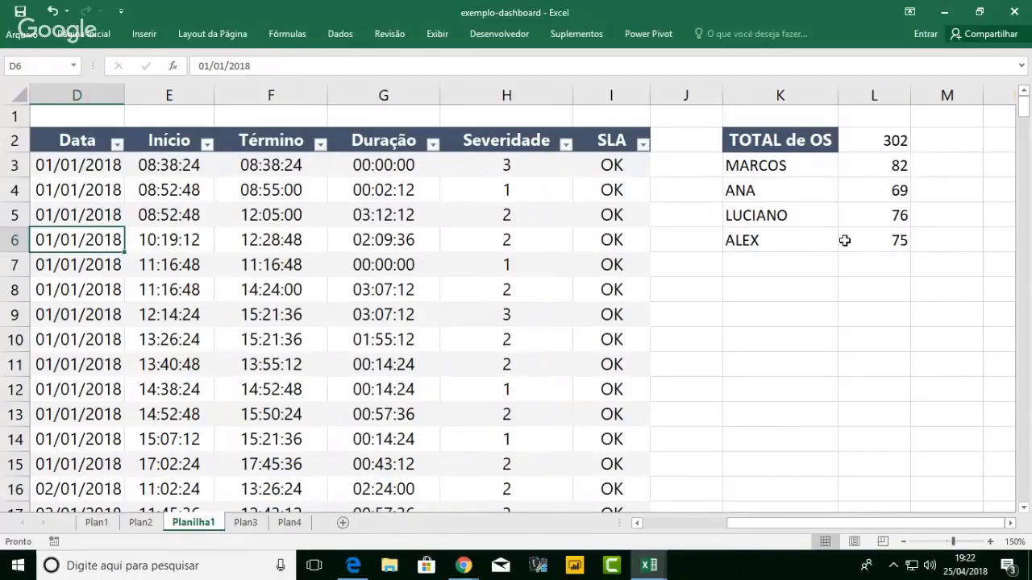
# - Enter the labels SEVERIDADE 1, SEVERIDADE 2 and SEVERIDADE 3 in cells K7 to K9 below the attendants
pyautogui.click(807, 261)
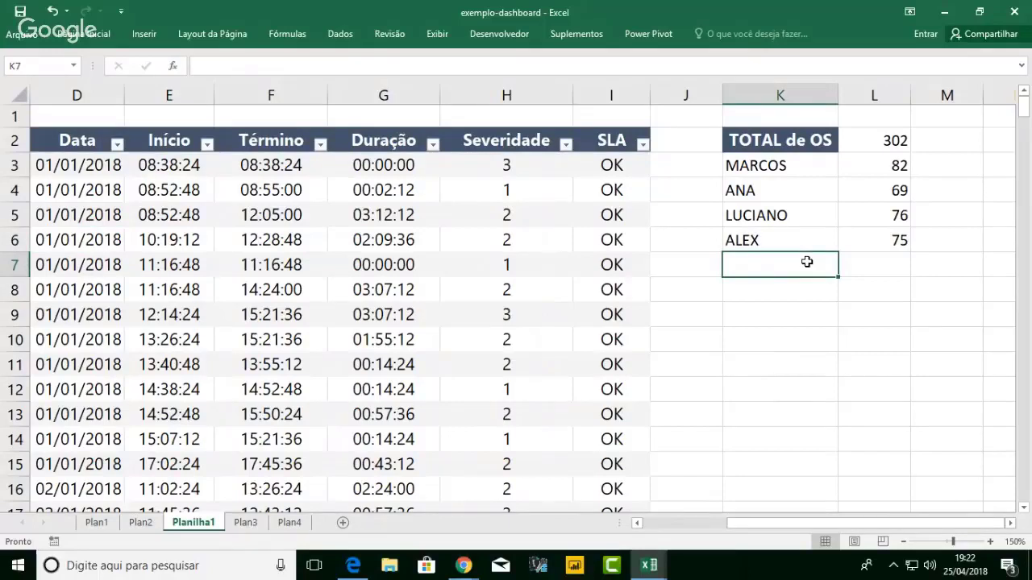
pyautogui.write('SEVER')
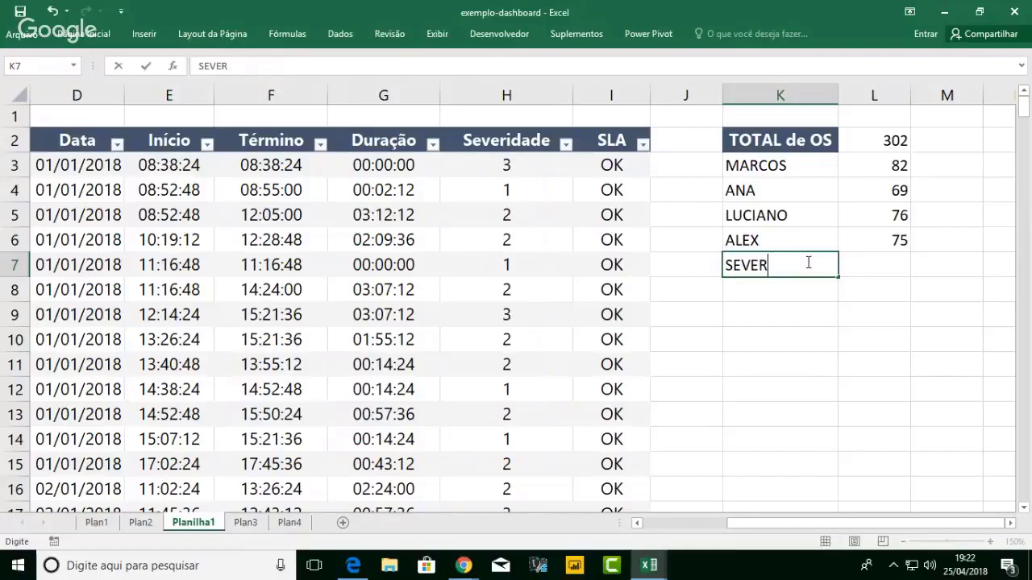
pyautogui.write('IDADE 1')
pyautogui.press('Return')
pyautogui.write('SE')
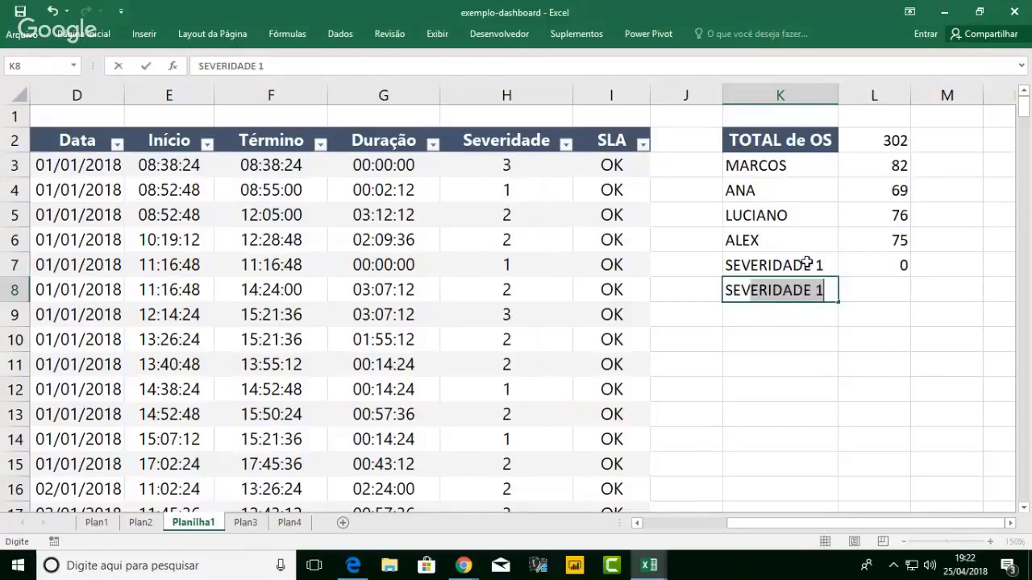
pyautogui.write('VERIDADE 2')
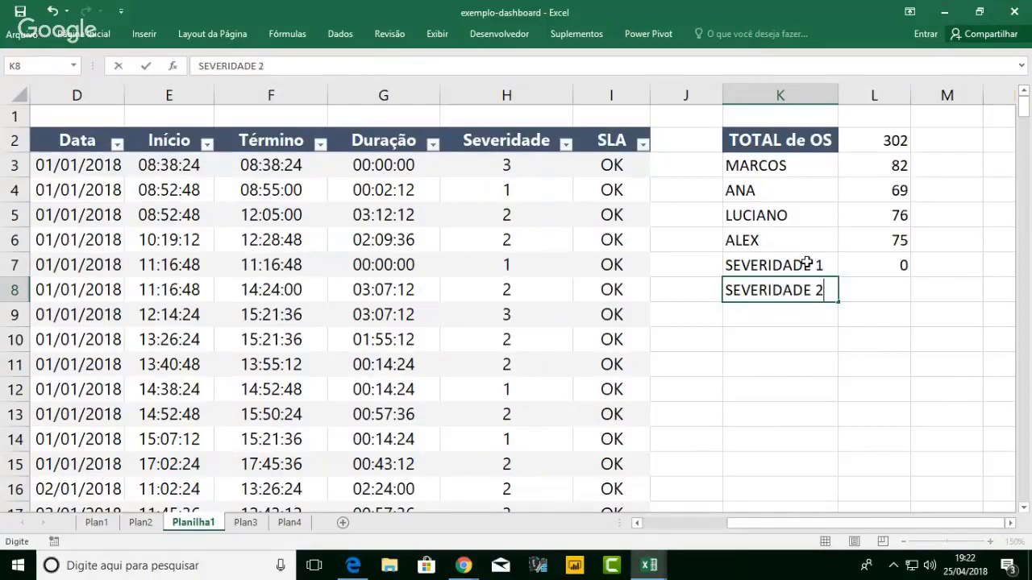
pyautogui.press('Return')
pyautogui.write('SEVERIDADE 3')
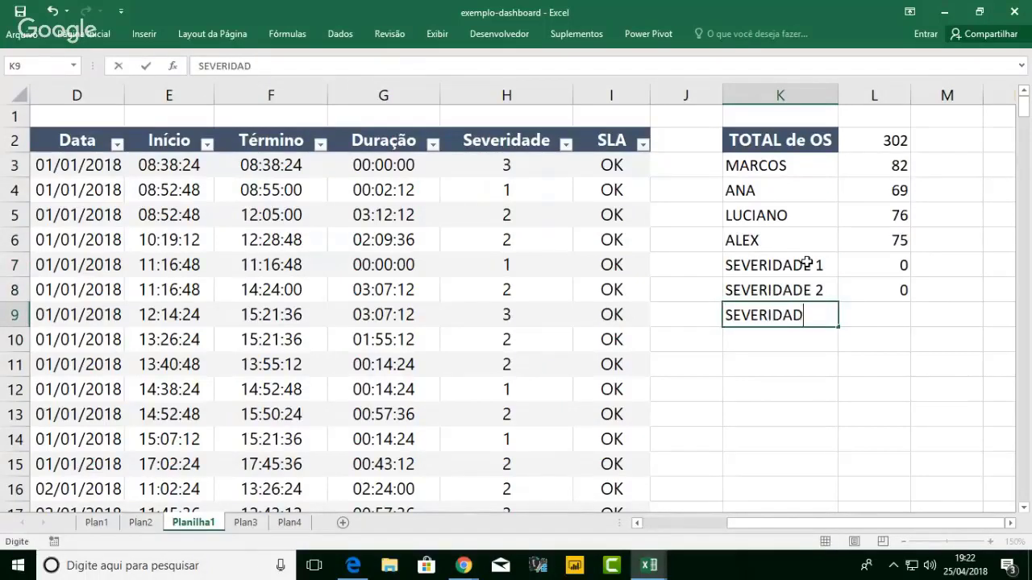
pyautogui.press('Return')
# - Clear the automatically extended formulas from cells L7 to L9 beside the severity labels
pyautogui.press('Right')
pyautogui.press('Up')
pyautogui.press('Up')
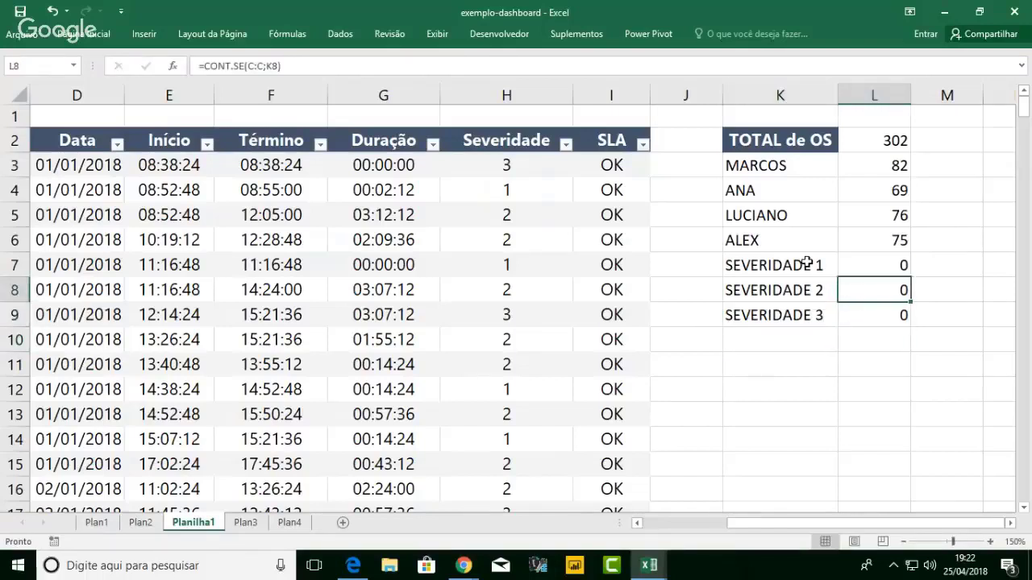
pyautogui.press('Up')
pyautogui.hotkey('shift', 'Down')
pyautogui.hotkey('shift', 'Down')
pyautogui.press('Delete')
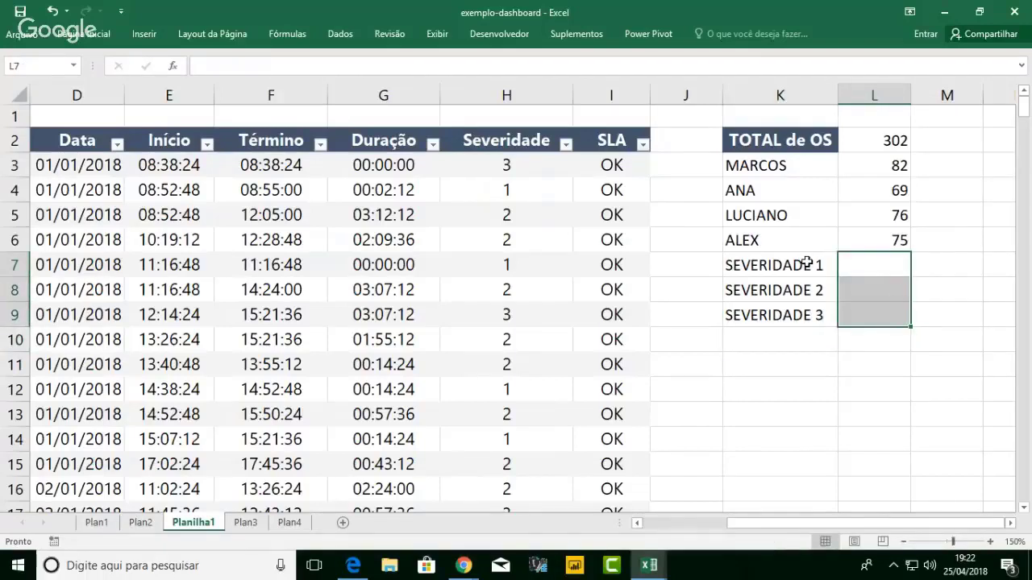
# - Count the severity 1 tickets in L7 with the formula =CONT.SE(H:H;1)
pyautogui.click(886, 266)
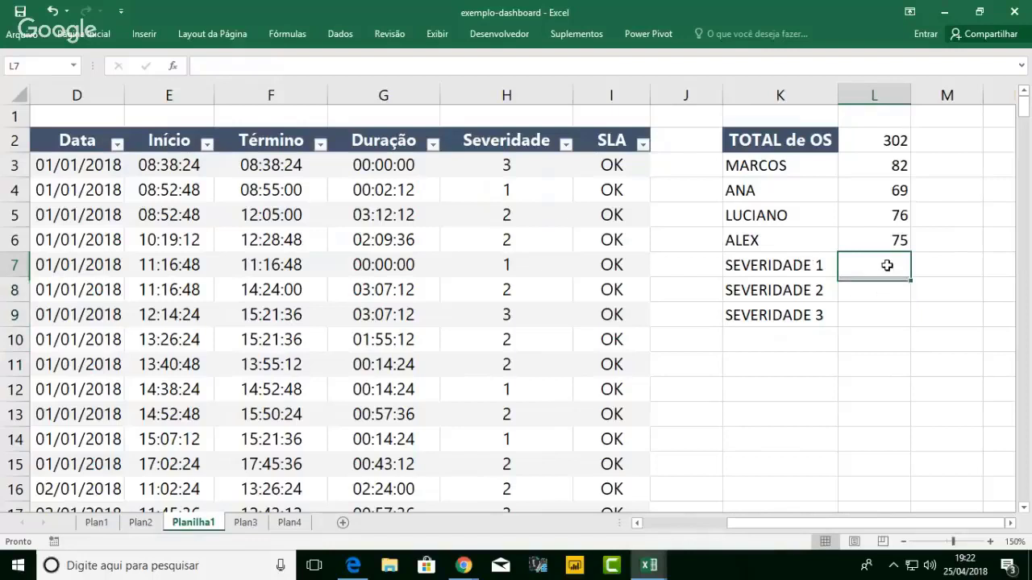
pyautogui.write('=CONT.SE(')
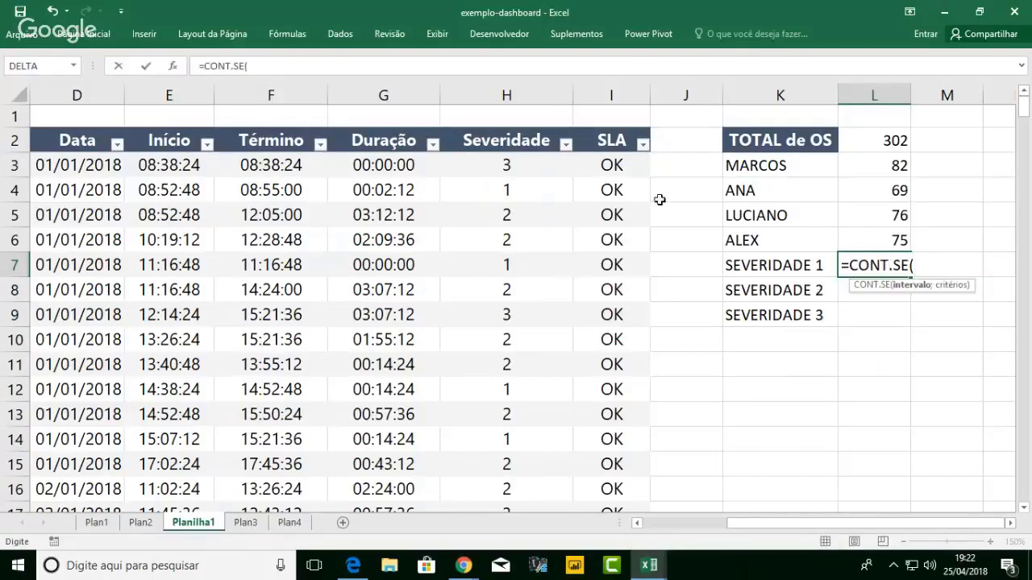
pyautogui.click(504, 89)
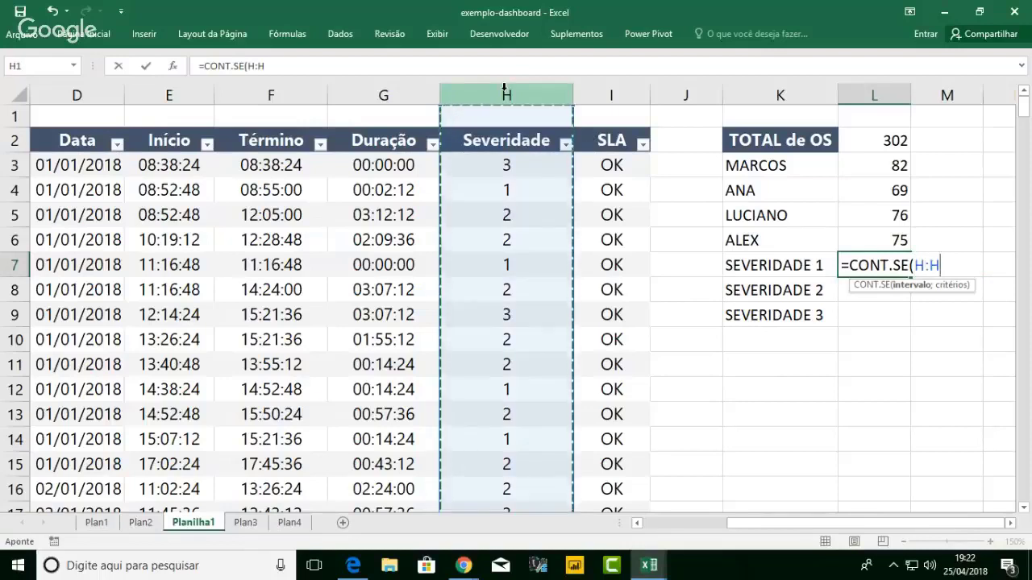
pyautogui.write(';"')
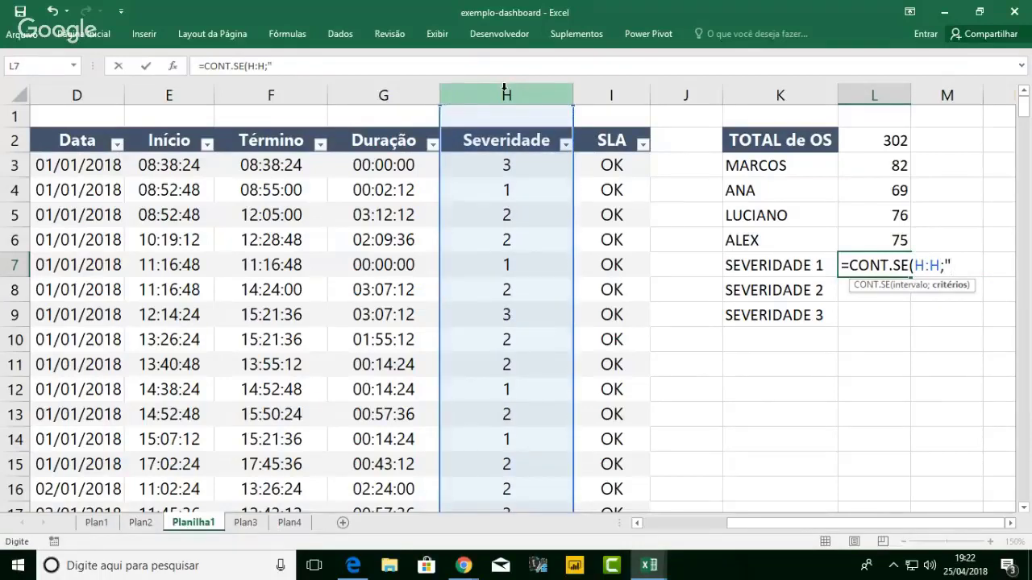
pyautogui.press('BackSpace')
pyautogui.write('1)')
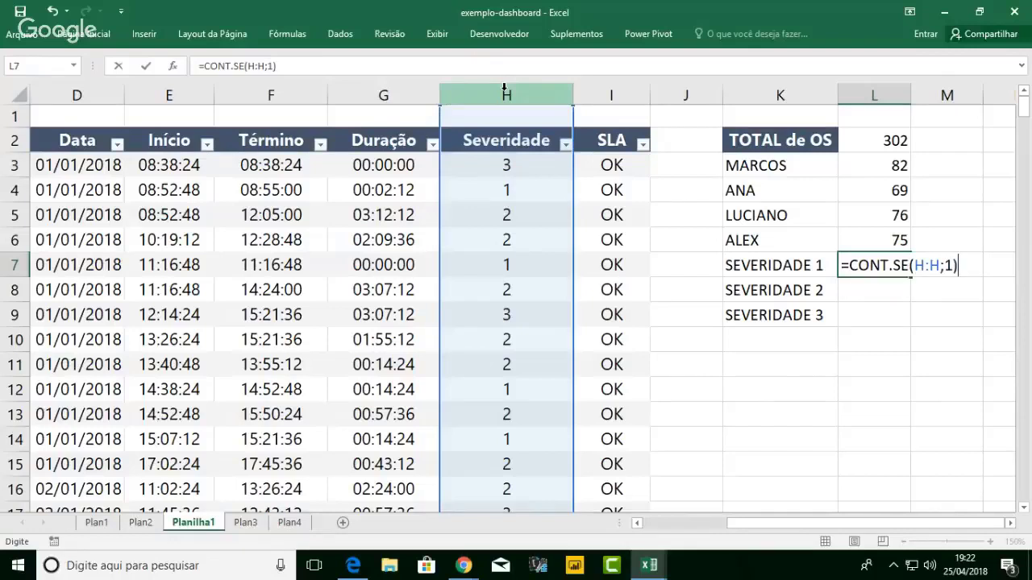
pyautogui.press('Return')
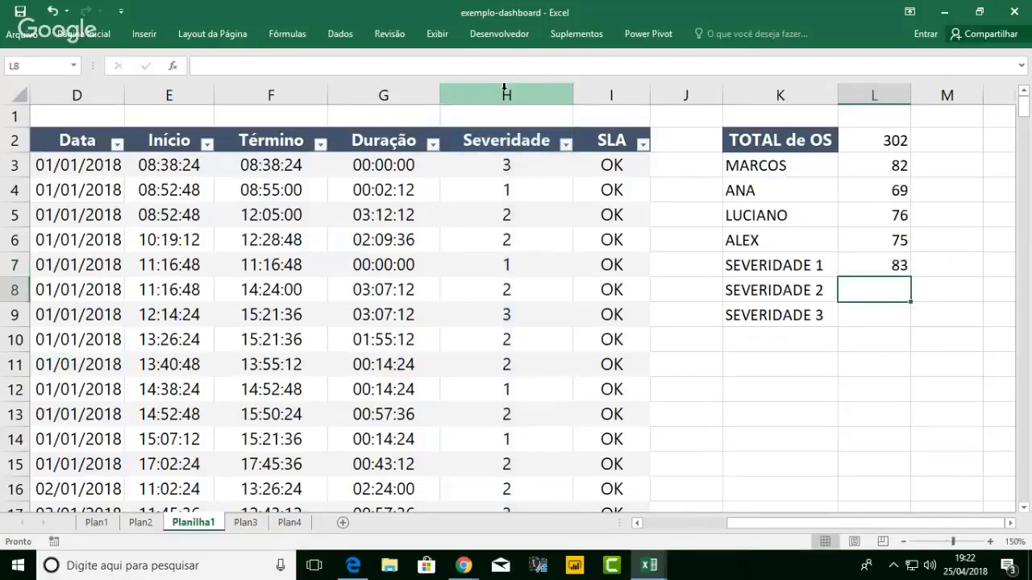
# - Copy the L7 formula down to L8 and L9, changing its criterion to 2 in L8 and 3 in L9
pyautogui.click(902, 270)
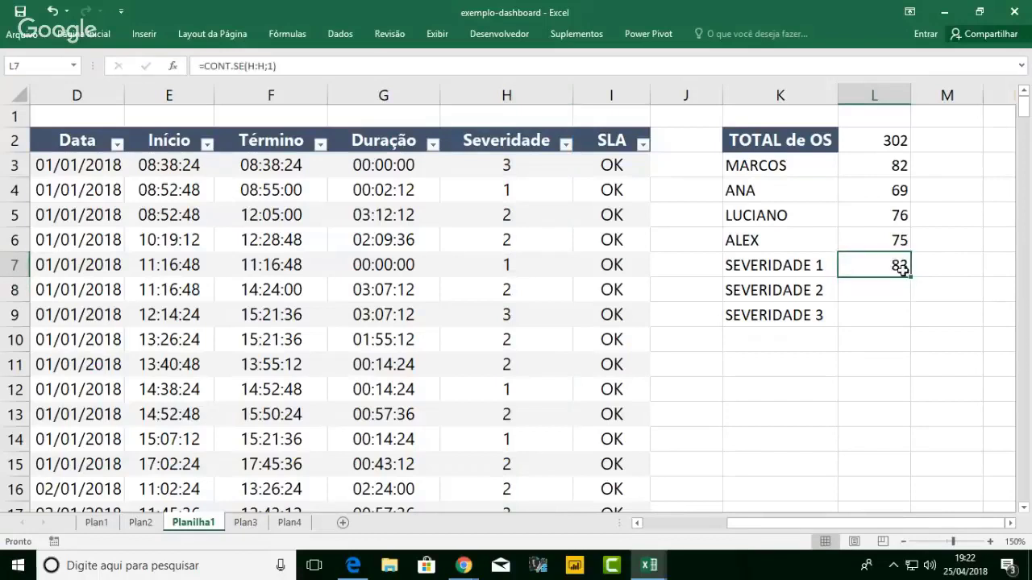
pyautogui.moveTo(911, 276); pyautogui.dragTo(914, 327)
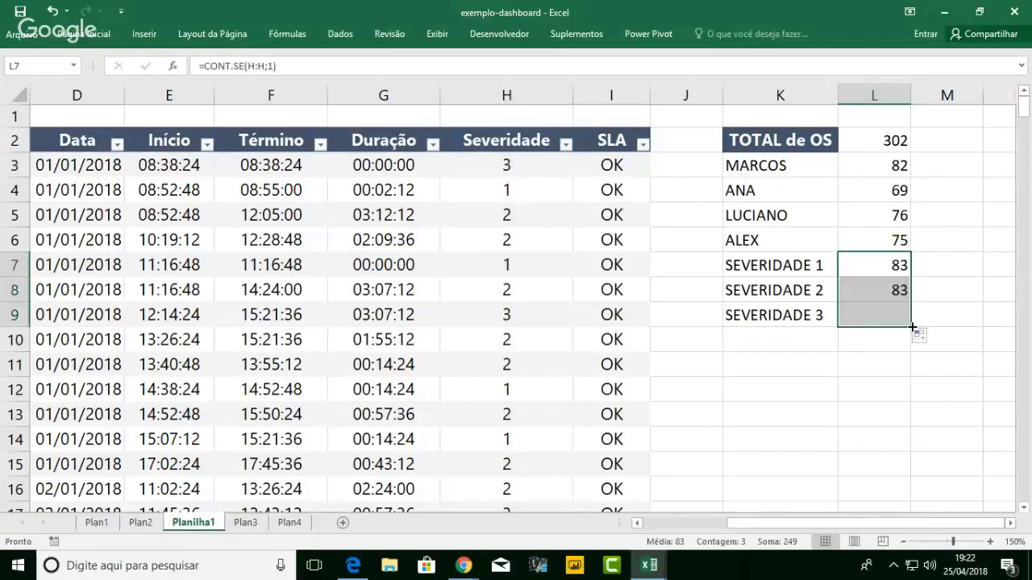
pyautogui.doubleClick(893, 289)
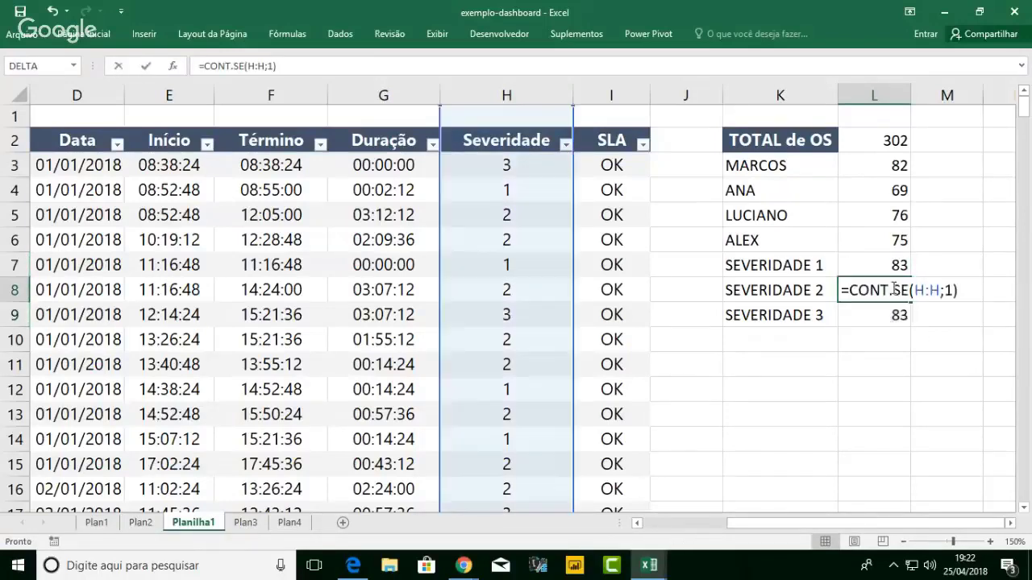
pyautogui.click(949, 290)
pyautogui.write('2')
pyautogui.press('Return')
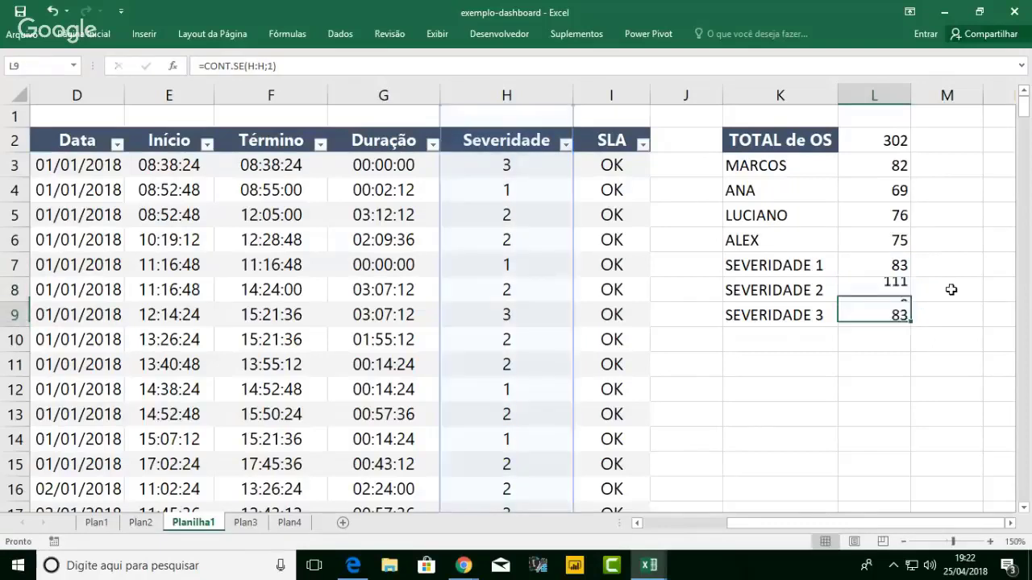
pyautogui.doubleClick(899, 315)
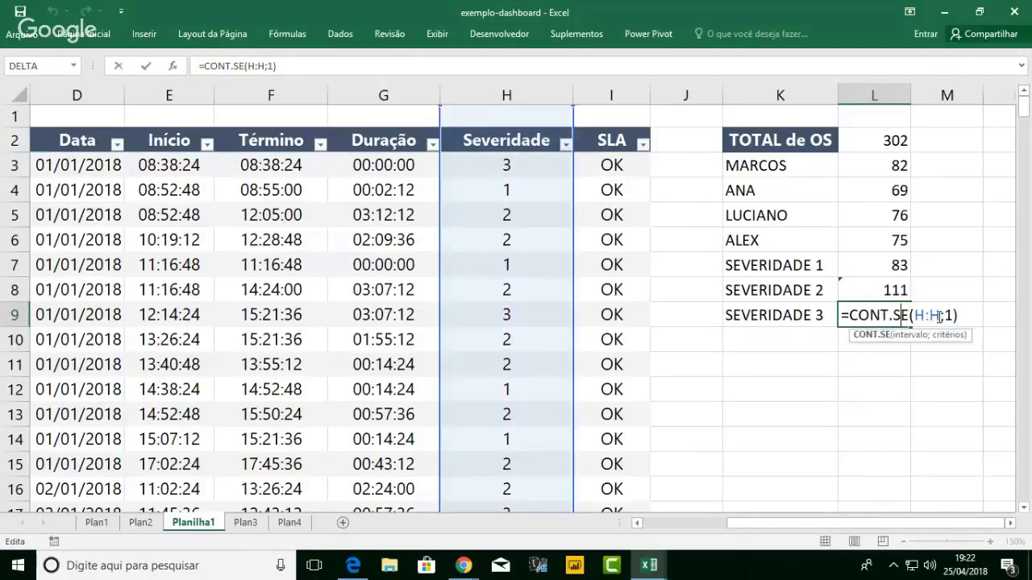
pyautogui.doubleClick(950, 317)
pyautogui.write('3')
pyautogui.press('Return')
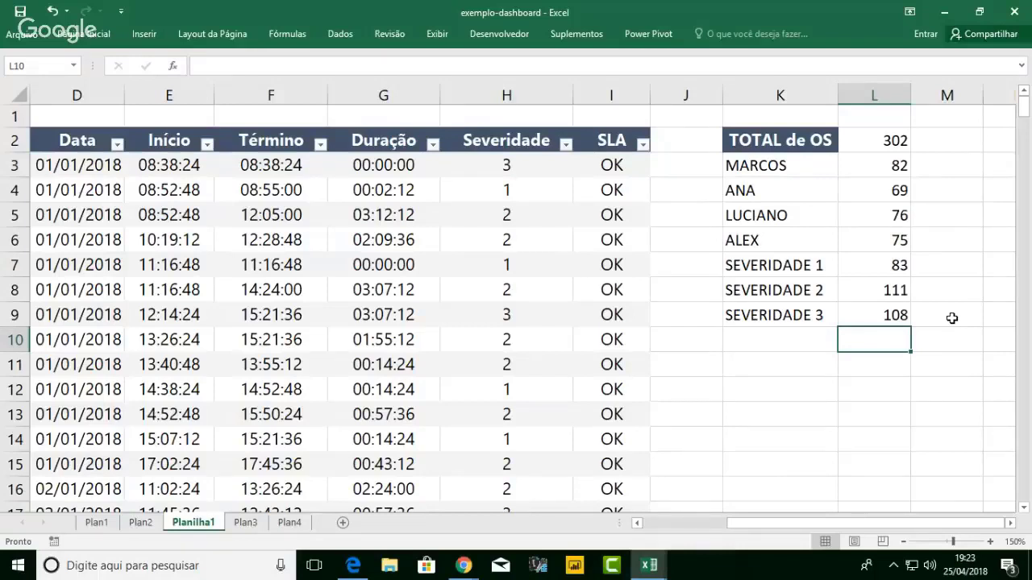
# - Replace the fixed criterion in L7 with DIREITA(K7;1) and copy the formula down to L9
pyautogui.click(1009, 524)
pyautogui.click(1009, 524)
pyautogui.press('Up')
pyautogui.press('Up')
pyautogui.press('Up')
pyautogui.press('F2')
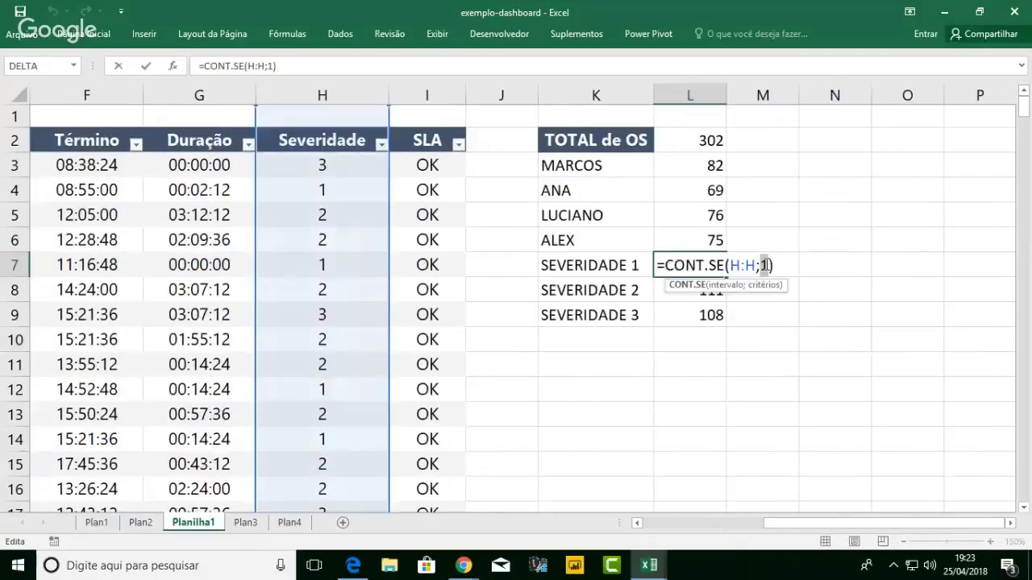
pyautogui.write('DIREITA(')
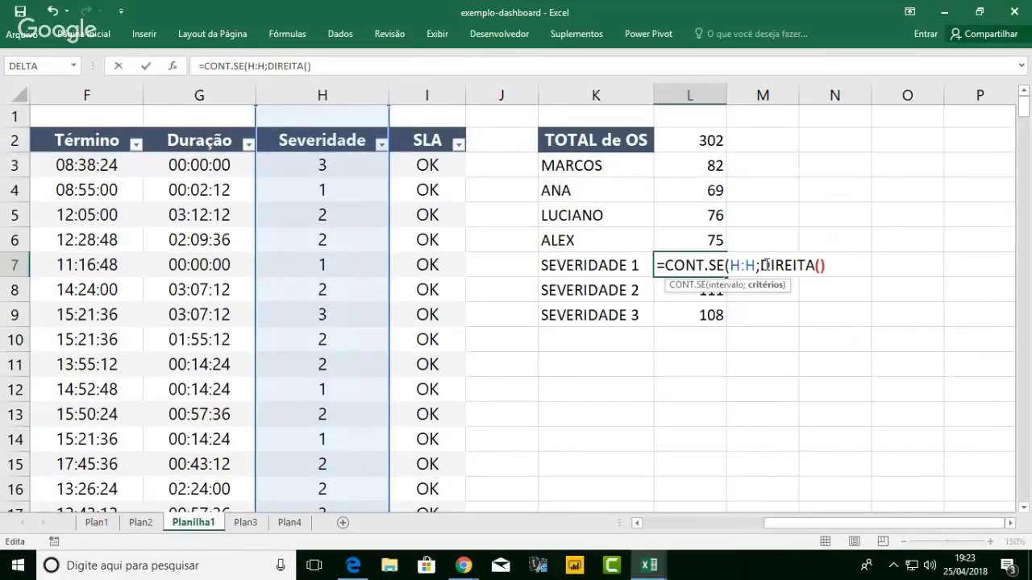
pyautogui.click(623, 265)
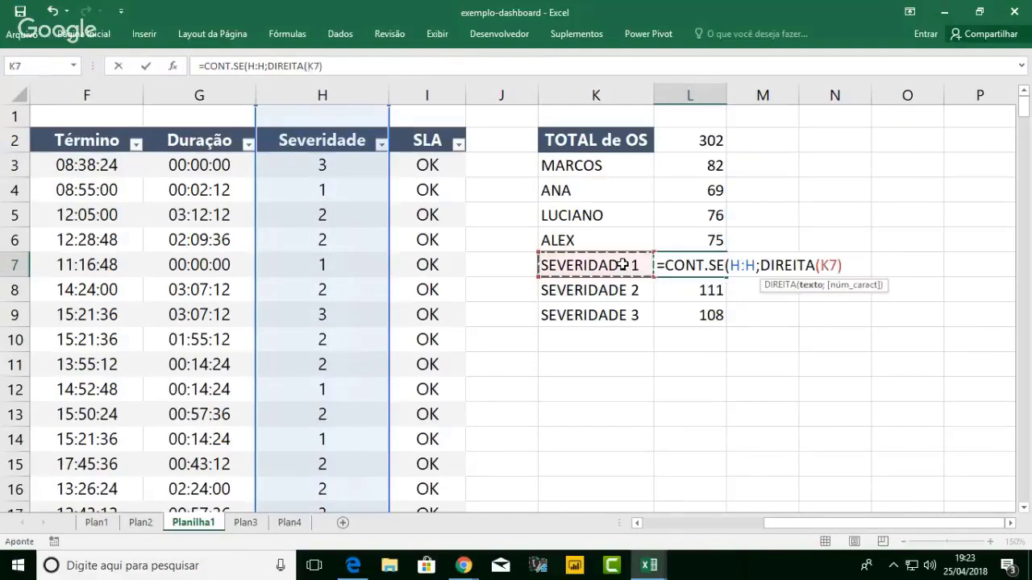
pyautogui.write(';1))')
pyautogui.press('Return')
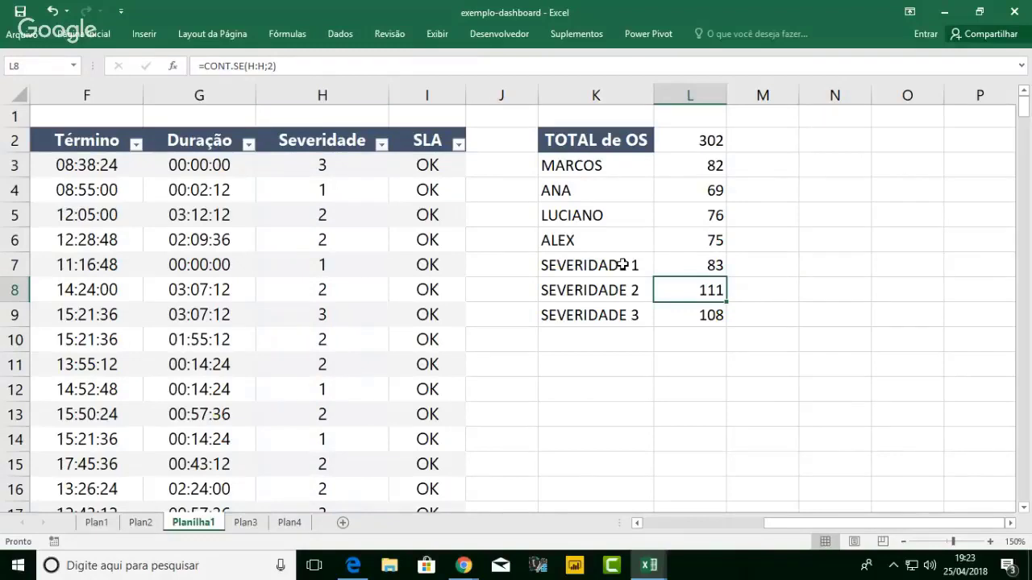
pyautogui.click(686, 266)
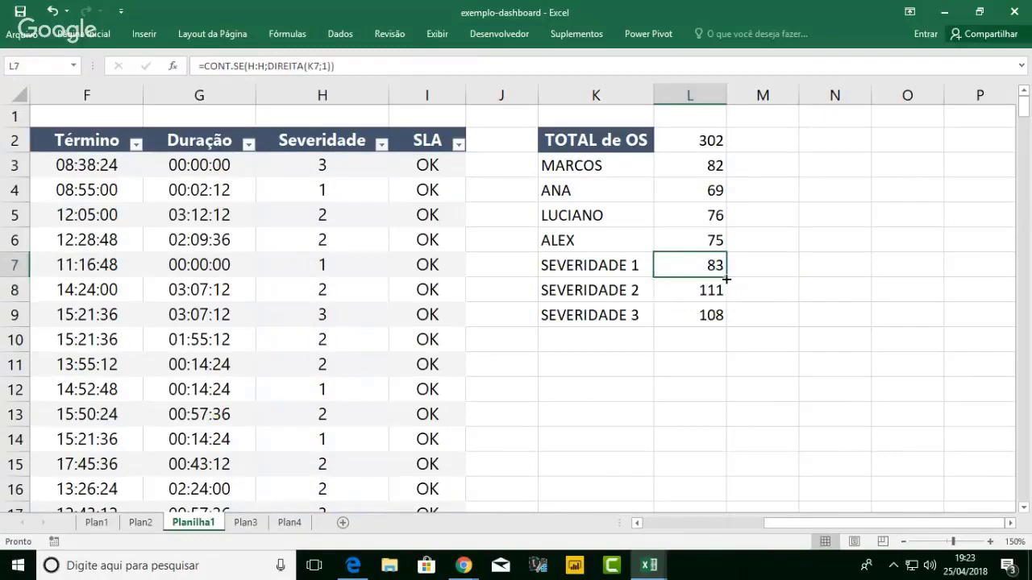
pyautogui.moveTo(726, 277); pyautogui.dragTo(721, 319)
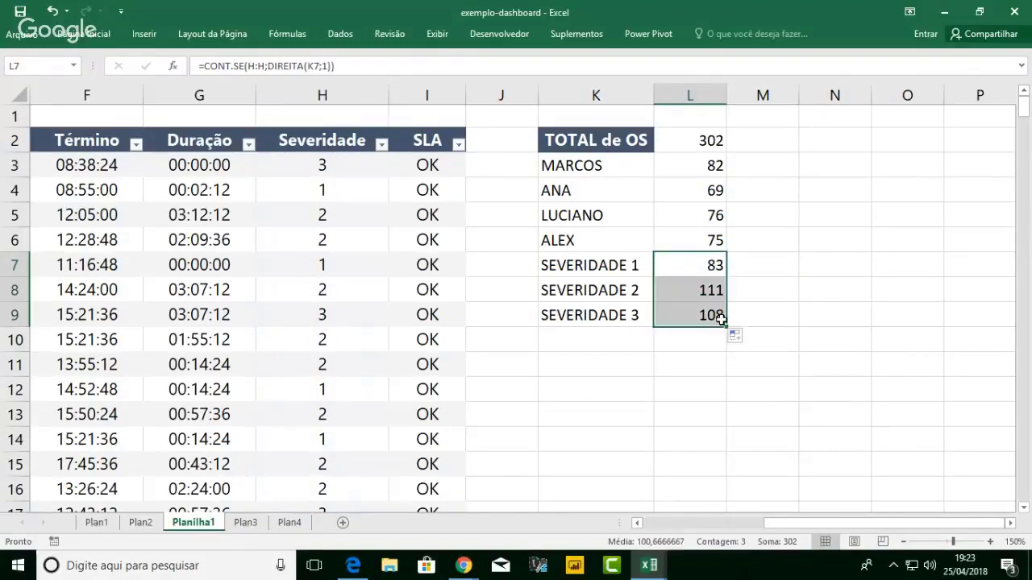
# - Examine the formulas in L7 to L9 to check which severity label each DIREITA function reads
pyautogui.click(713, 267)
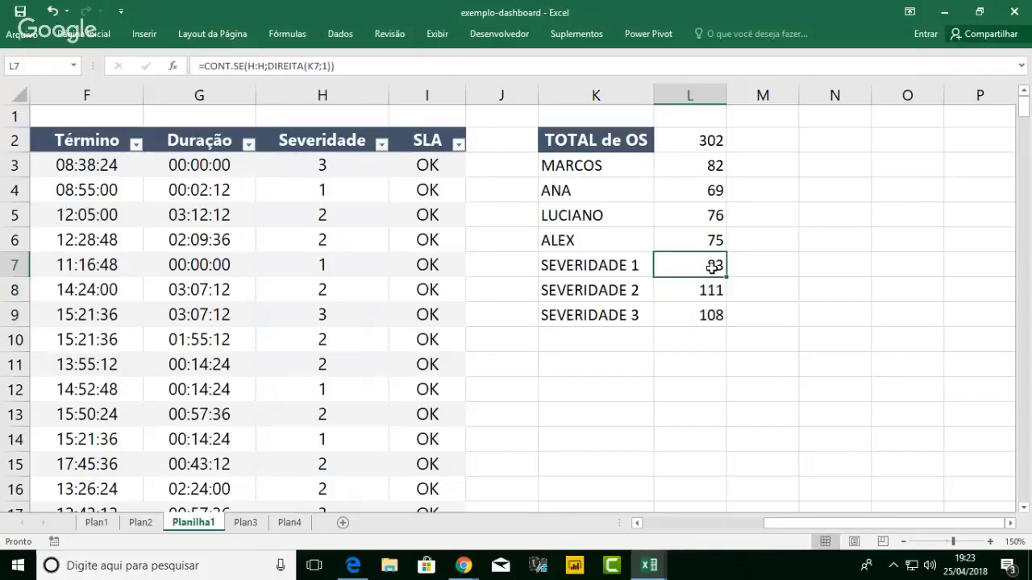
pyautogui.doubleClick(713, 267)
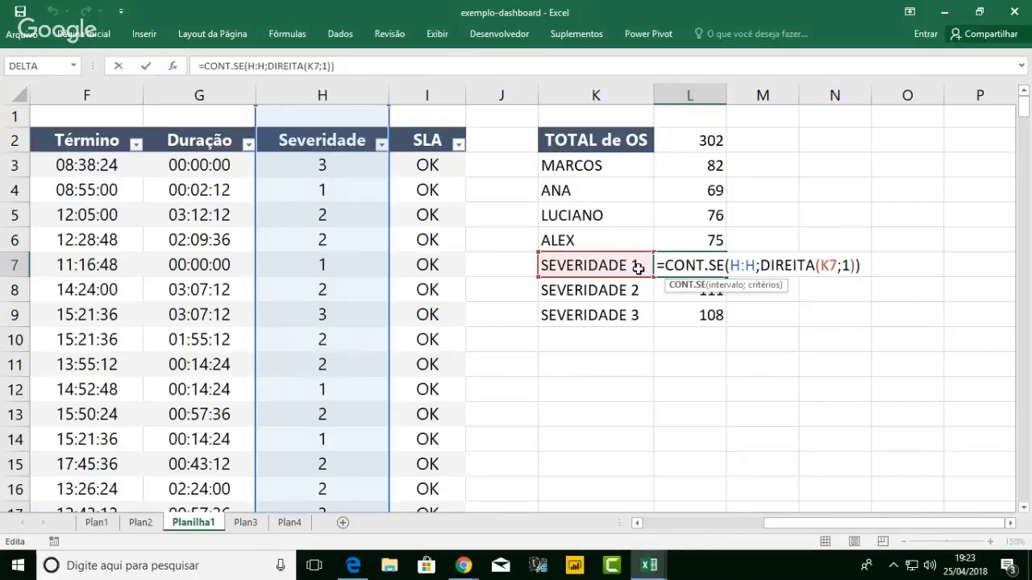
pyautogui.press('Return')
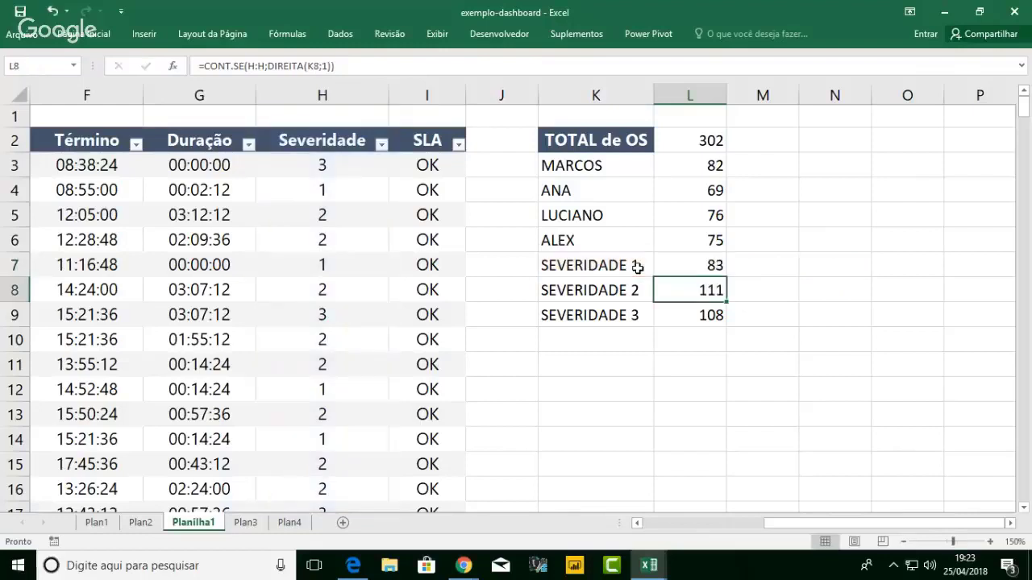
pyautogui.click(639, 292)
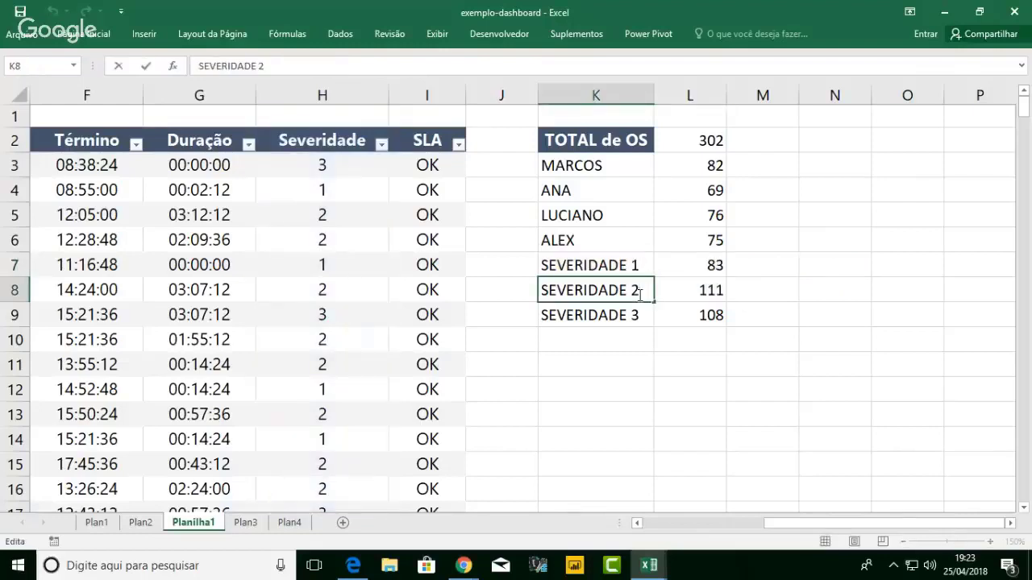
pyautogui.click(682, 290)
pyautogui.doubleClick(686, 290)
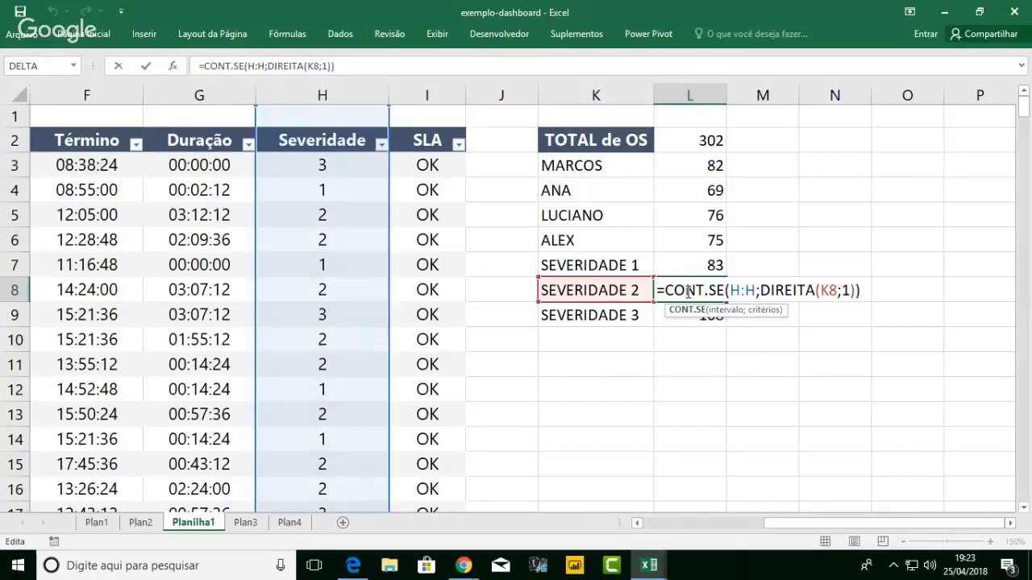
pyautogui.press('Return')
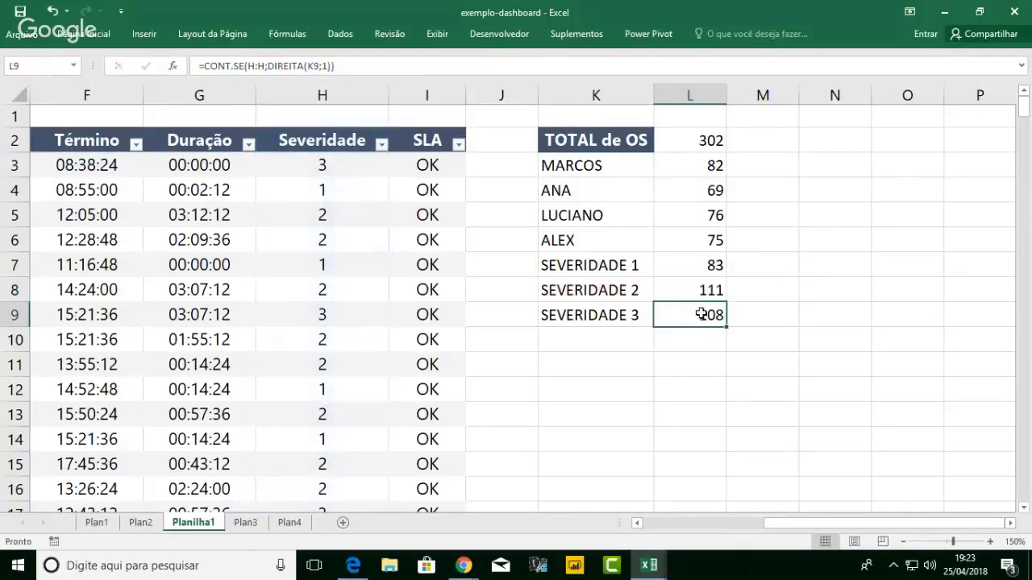
pyautogui.doubleClick(701, 314)
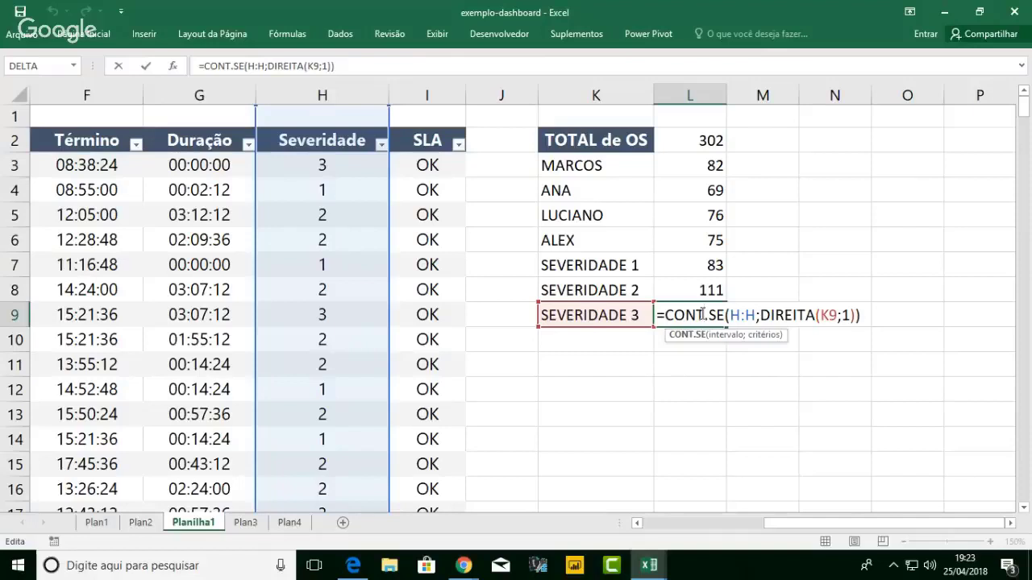
pyautogui.press('Return')
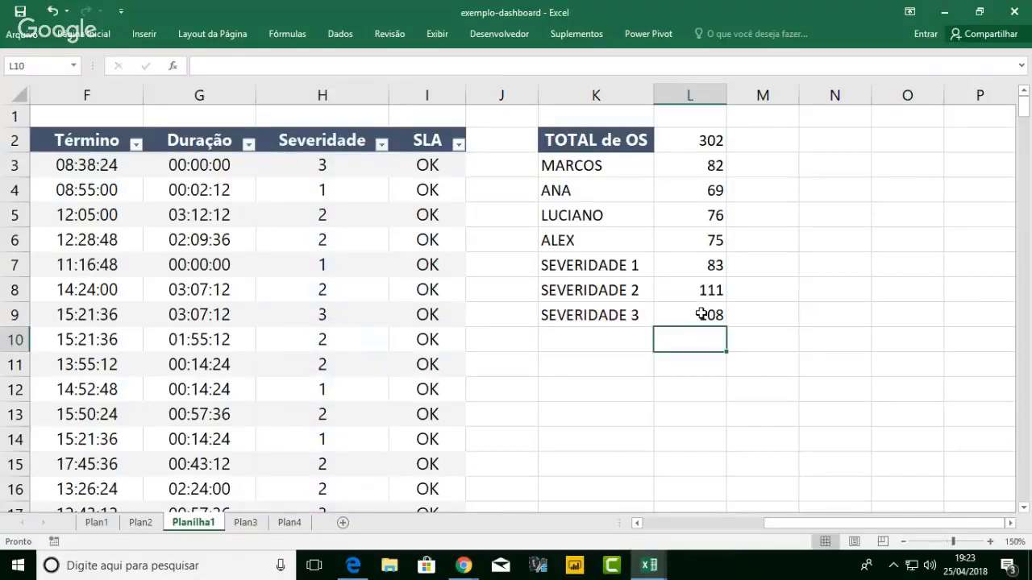
# - Enter the SLA status labels OK in K10 and NOK in K11 below the severity labels
pyautogui.press('Left')
pyautogui.write('ok')
pyautogui.press('BackSpace')
pyautogui.press('BackSpace')
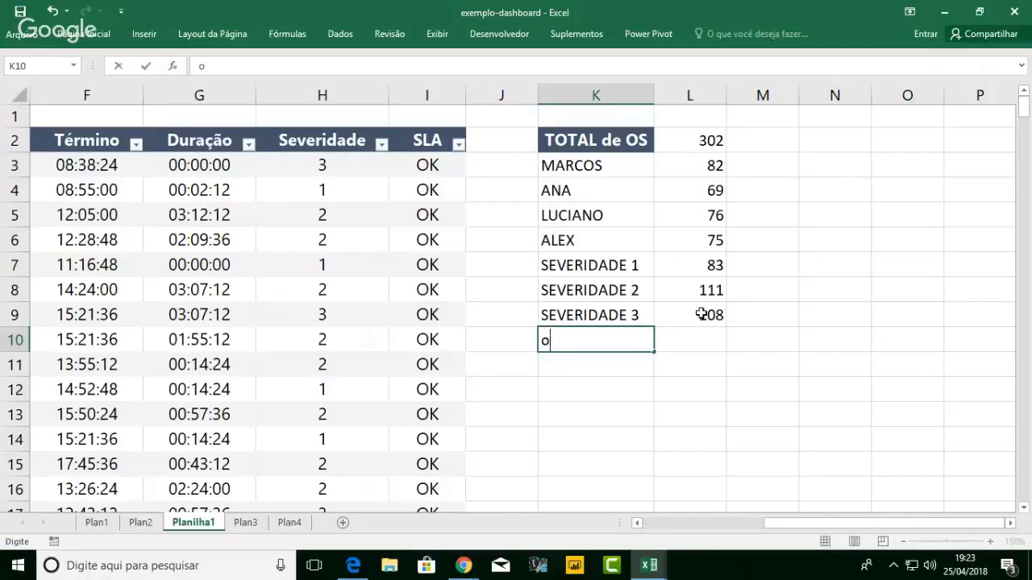
pyautogui.write('OK')
pyautogui.press('Return')
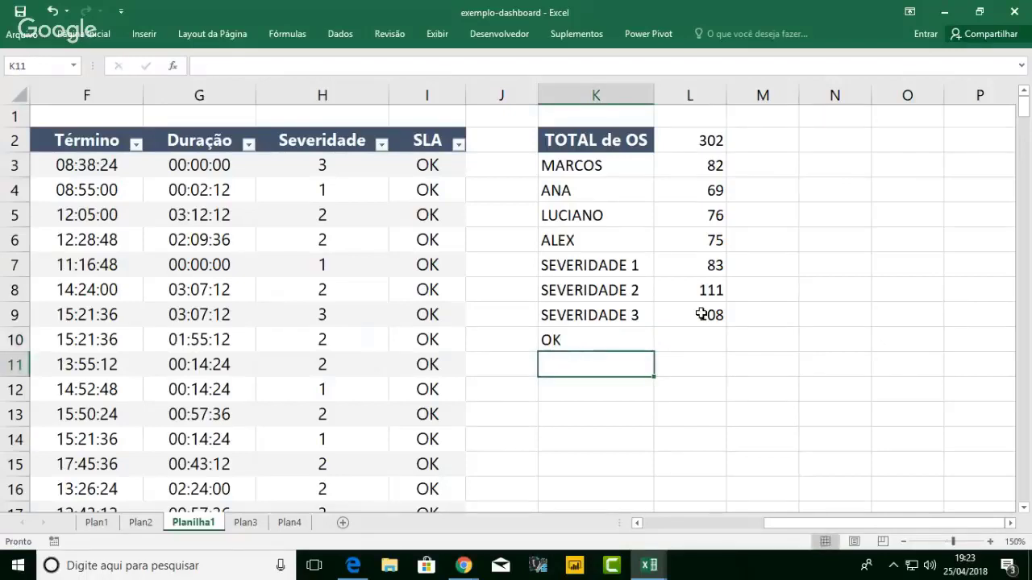
pyautogui.write('NOK')
pyautogui.press('Right')
# - Count the tickets per SLA status with =CONT.SE(I:I;K10) in L10 and copy the formula down to L11
pyautogui.press('Up')
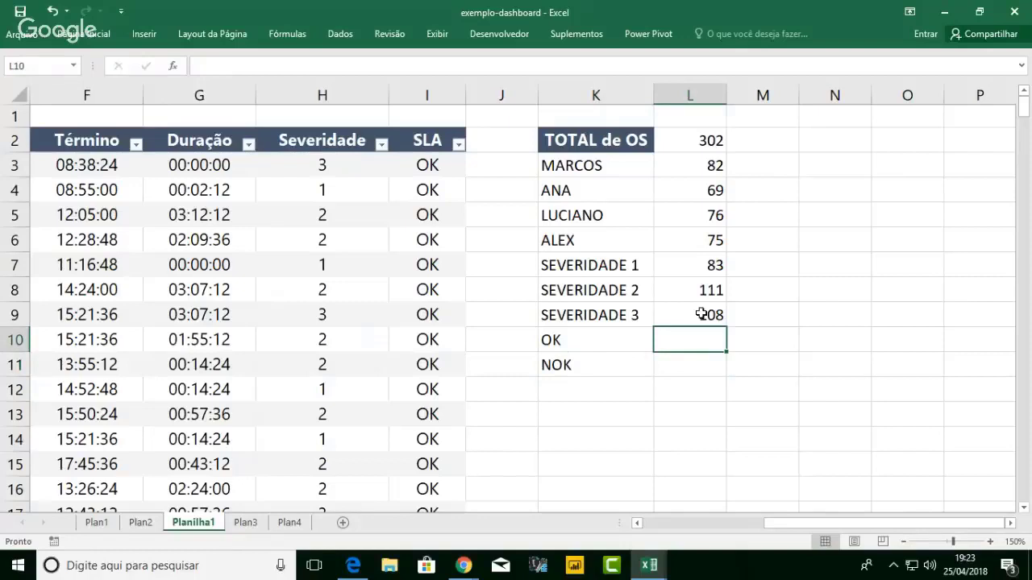
pyautogui.write('=CONT.S')
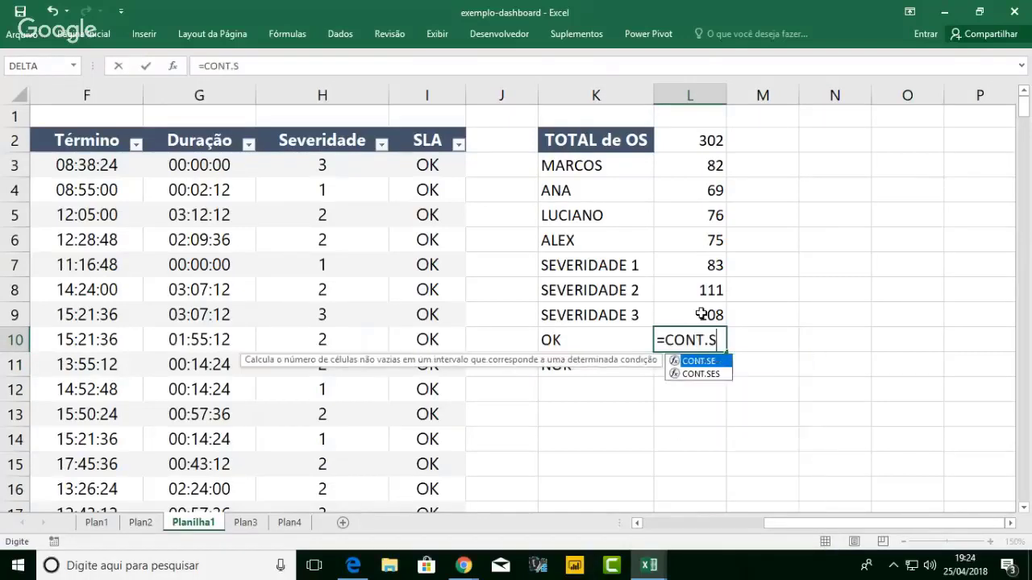
pyautogui.write('E(')
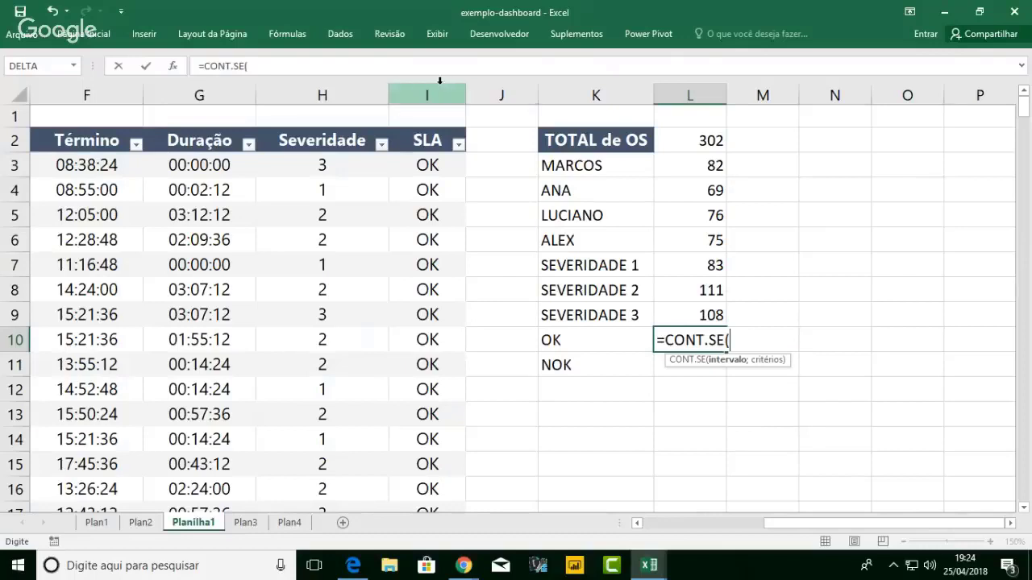
pyautogui.click(434, 87)
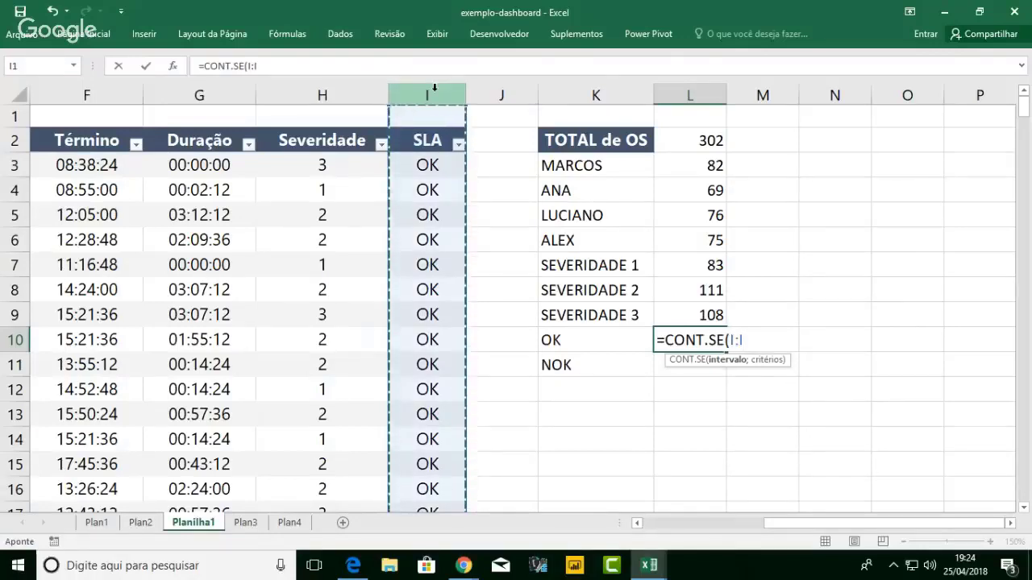
pyautogui.write(';')
pyautogui.click(589, 340)
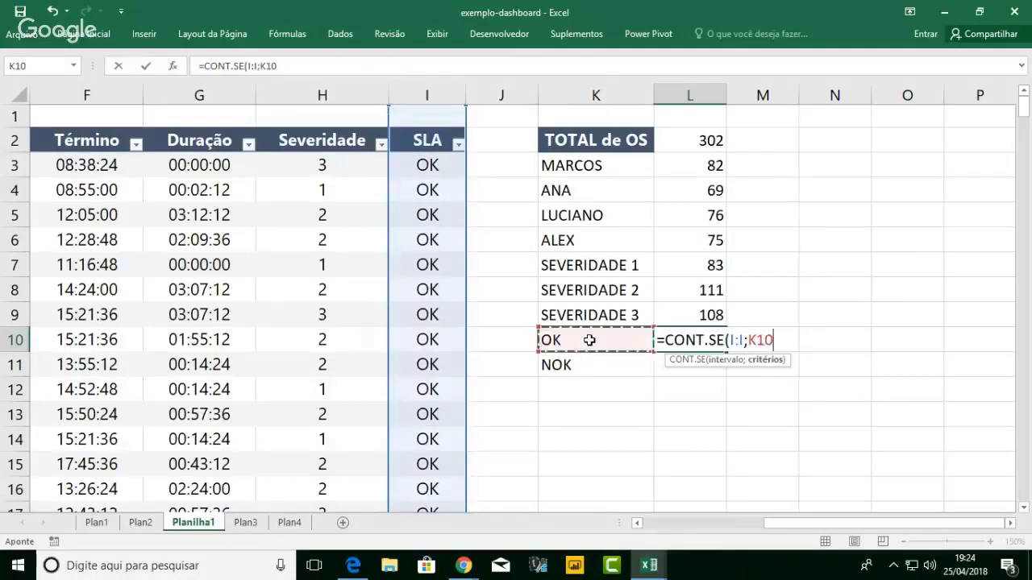
pyautogui.write(')')
pyautogui.press('Return')
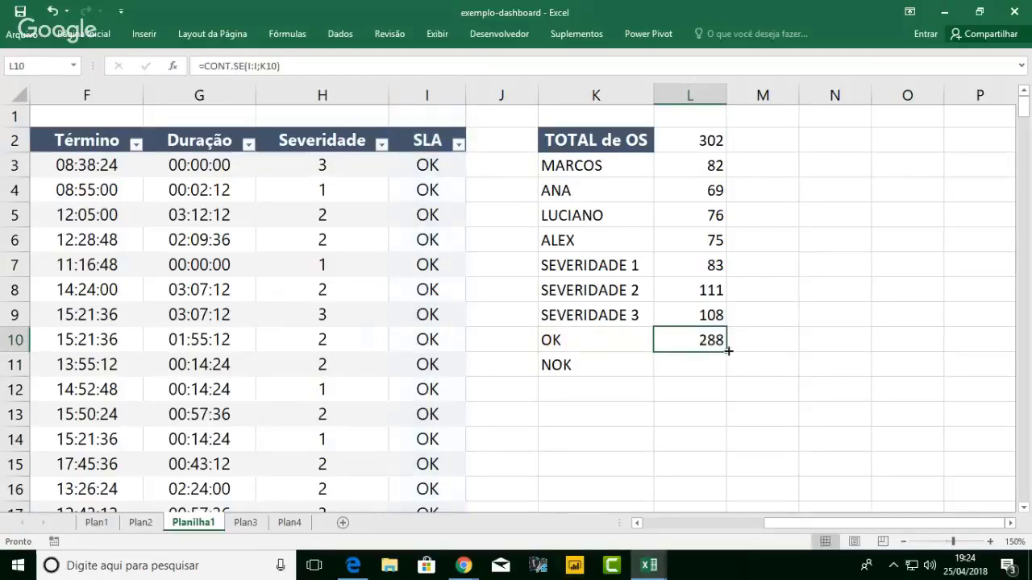
pyautogui.moveTo(727, 352); pyautogui.dragTo(726, 374)
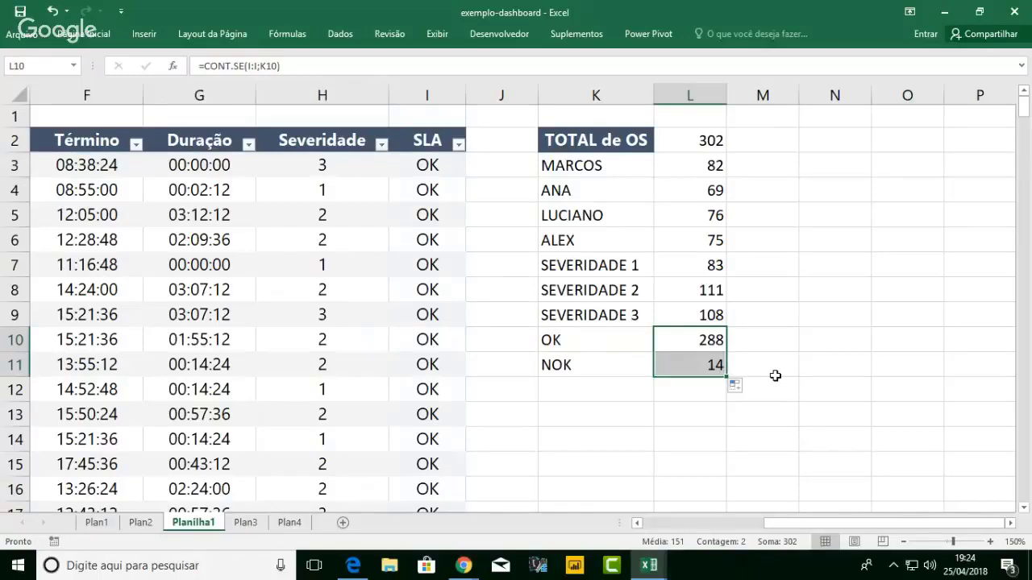
# - Add a check sum of the two SLA status counts, L10:L11, in M11
pyautogui.click(774, 367)
pyautogui.write('=')
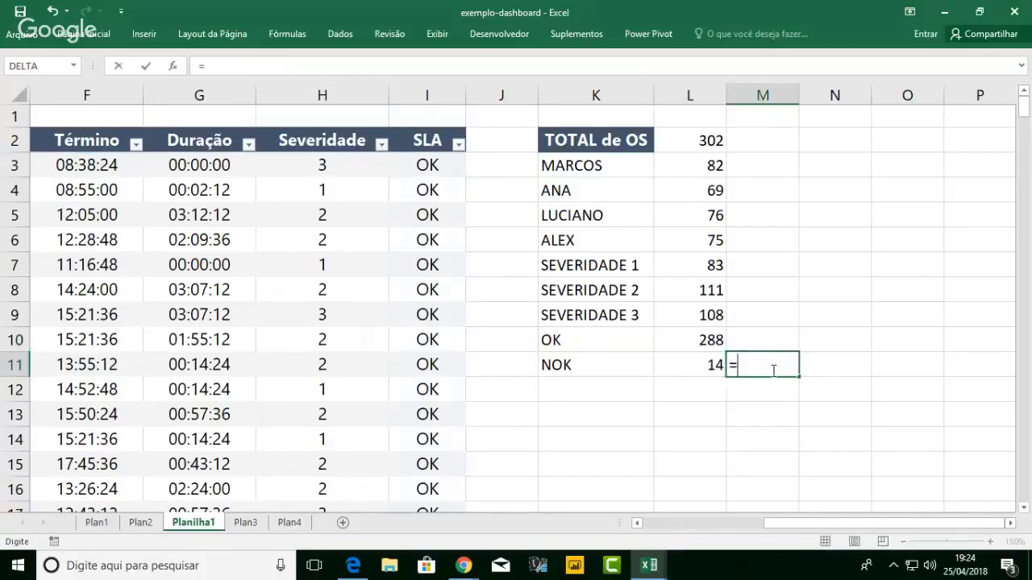
pyautogui.write('SOMA(')
pyautogui.press('Left')
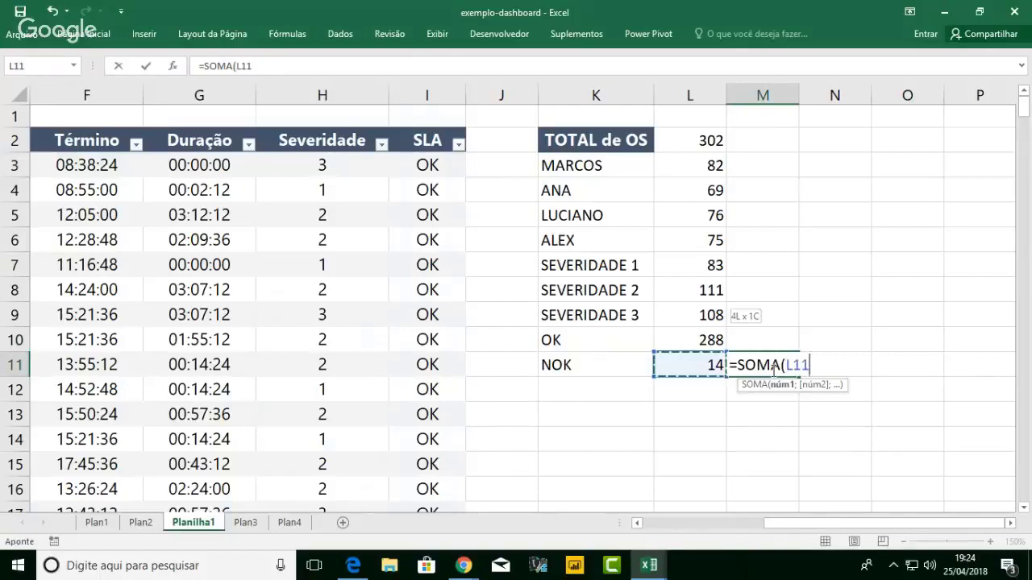
pyautogui.hotkey('shift', 'Up')
pyautogui.press('Return')
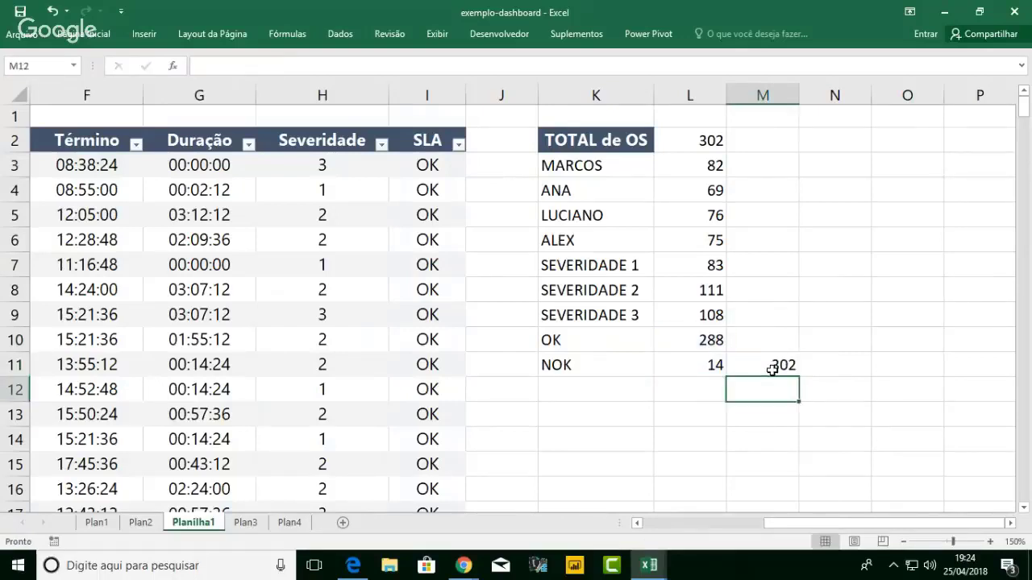
# - Add a check sum of the three severity counts, L7:L9, in M9
pyautogui.press('Up')
pyautogui.press('Up')
pyautogui.press('Up')
pyautogui.write('=SO')
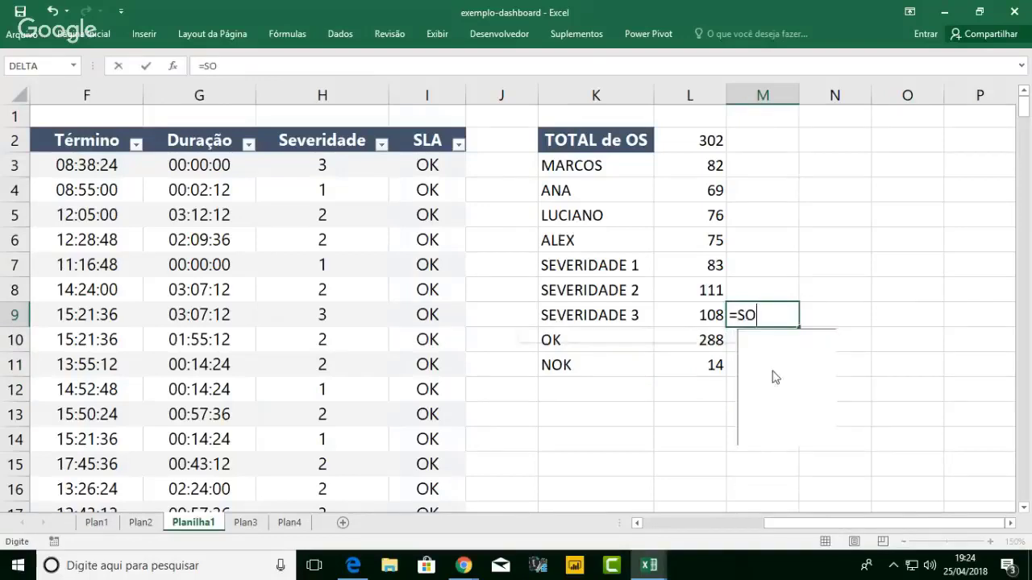
pyautogui.write('MA(')
pyautogui.press('Left')
pyautogui.hotkey('shift', 'Up')
pyautogui.hotkey('shift', 'Up')
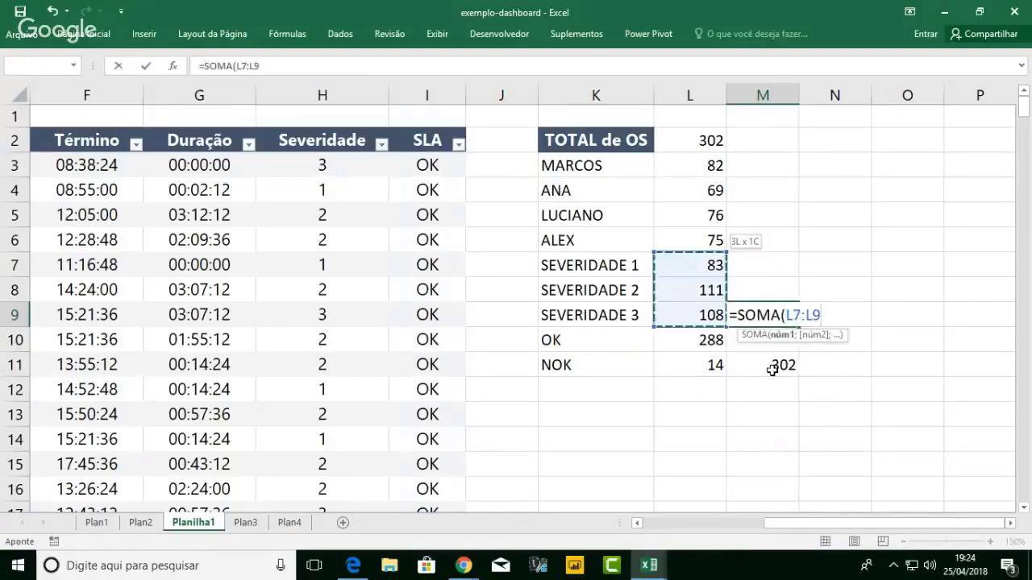
pyautogui.press('Return')
# - Delete the temporary check sums in M9 and M11
pyautogui.press('Up')
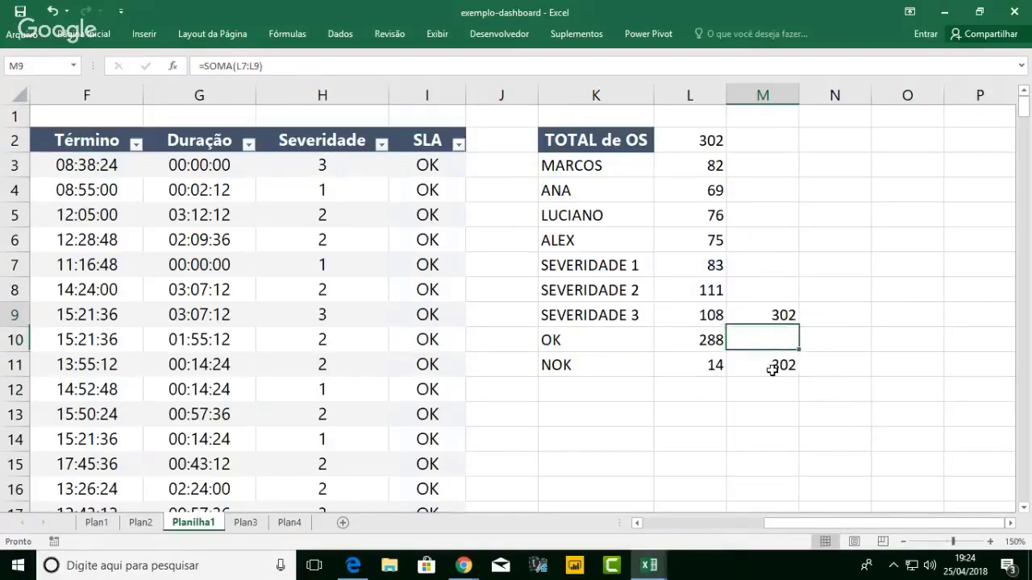
pyautogui.press('Down')
pyautogui.press('Down')
pyautogui.press('Delete')
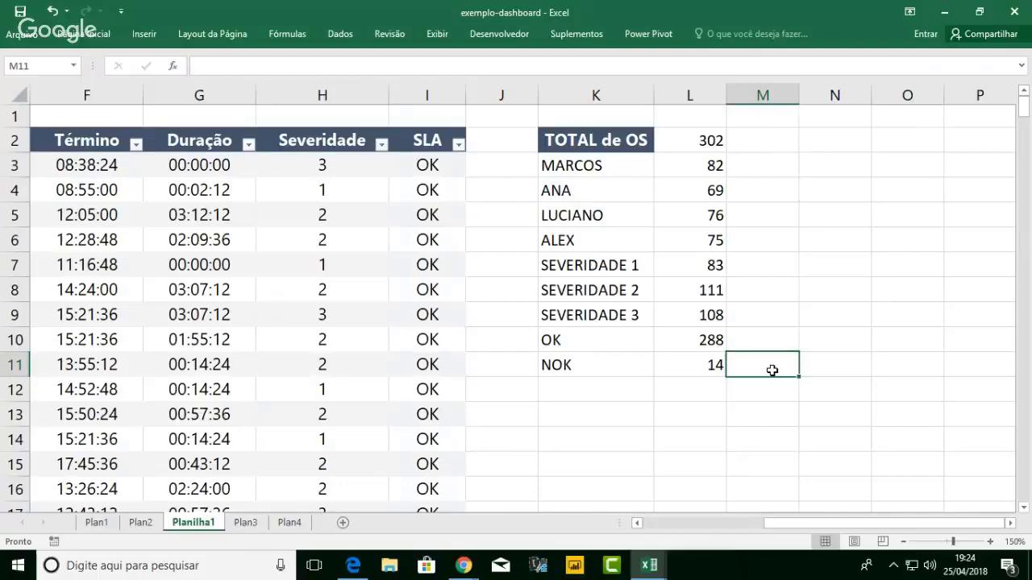
# - Review the Atendente, Severidade and SLA columns of the ticket table
pyautogui.click(351, 571)
pyautogui.moveTo(866, 522); pyautogui.dragTo(759, 530)
pyautogui.click(201, 143)
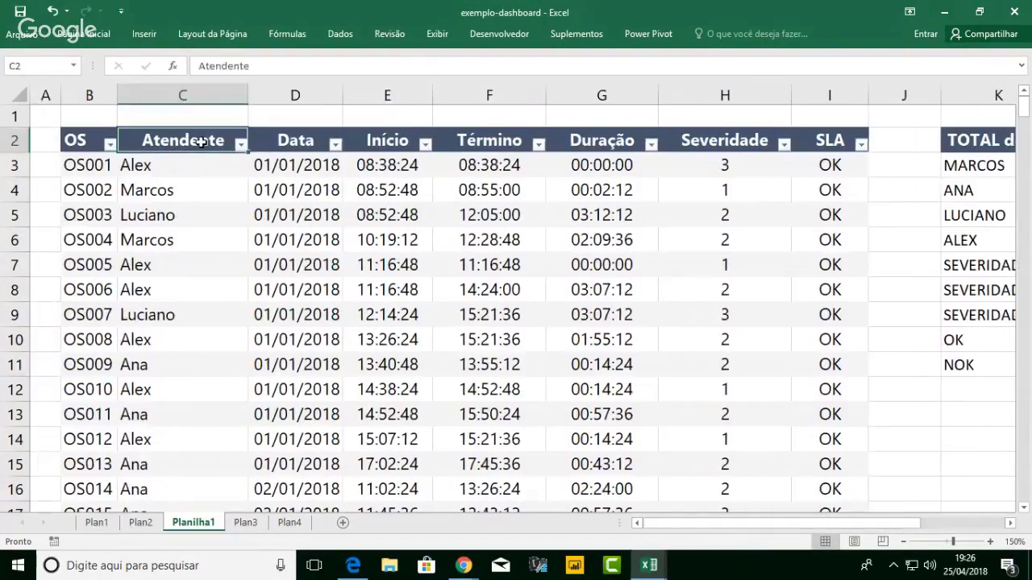
pyautogui.click(731, 150)
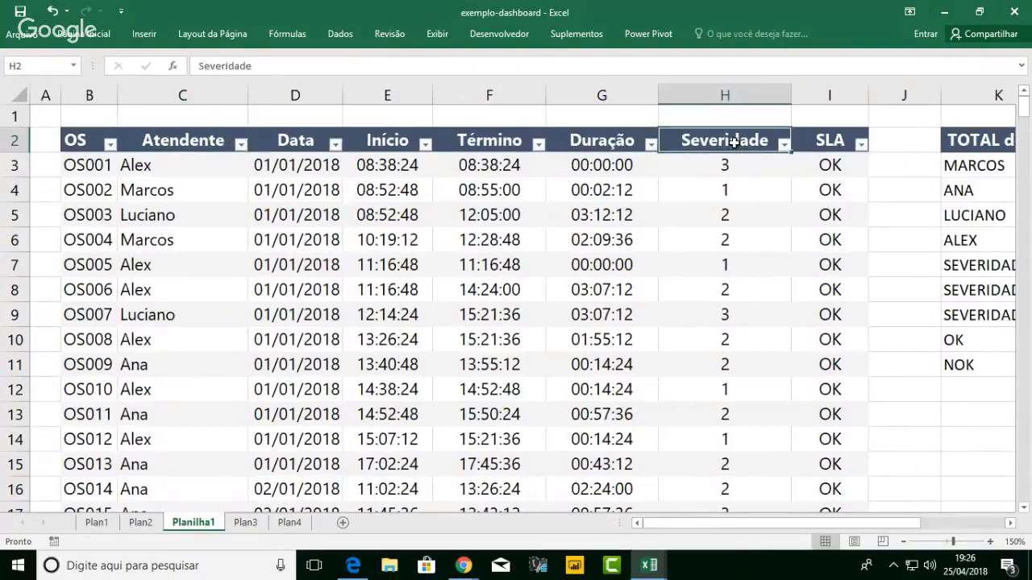
pyautogui.click(817, 143)
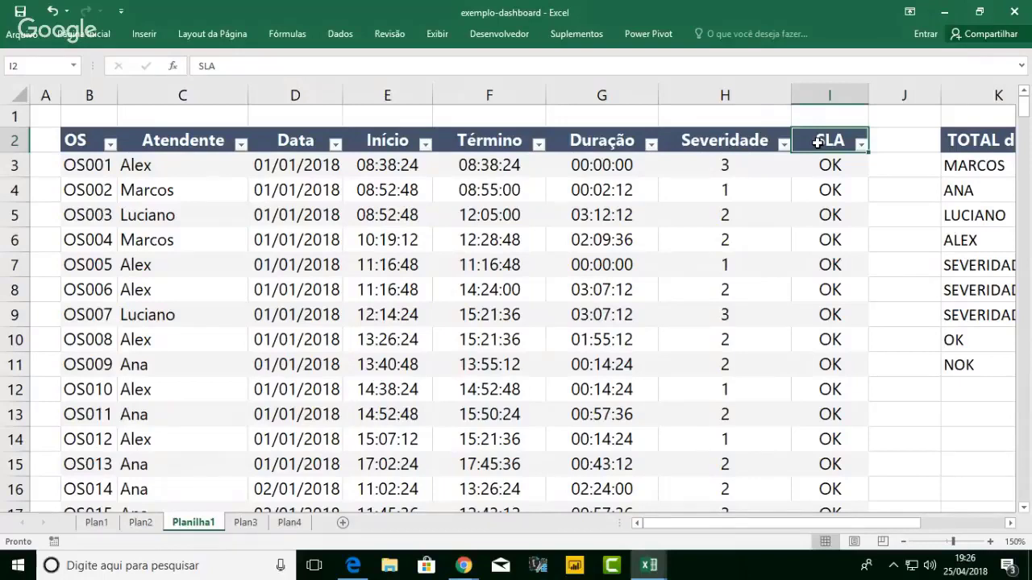
# - Enter the indicator label TMA in K12, below the NOK label
pyautogui.click(997, 395)
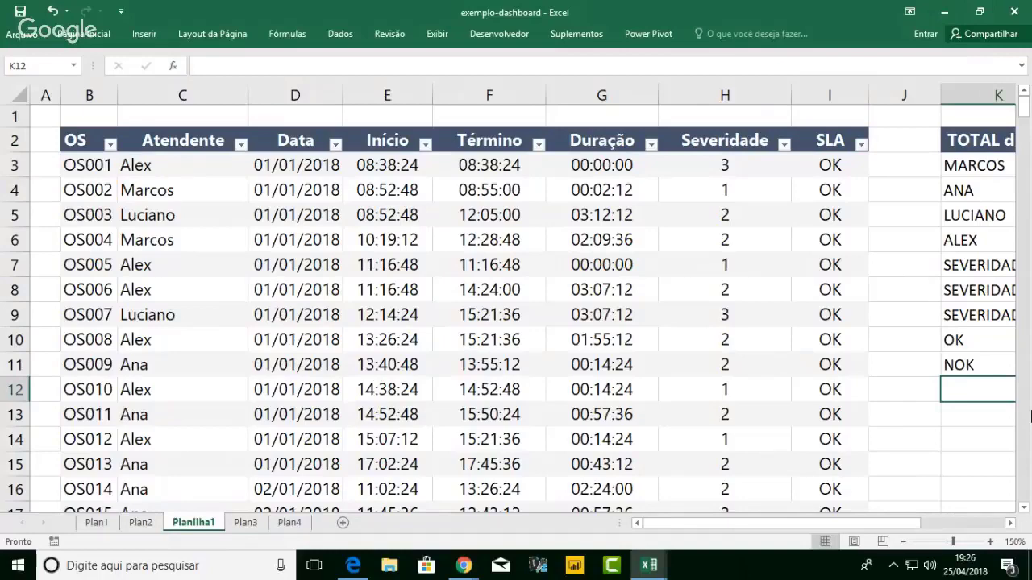
pyautogui.press('Right')
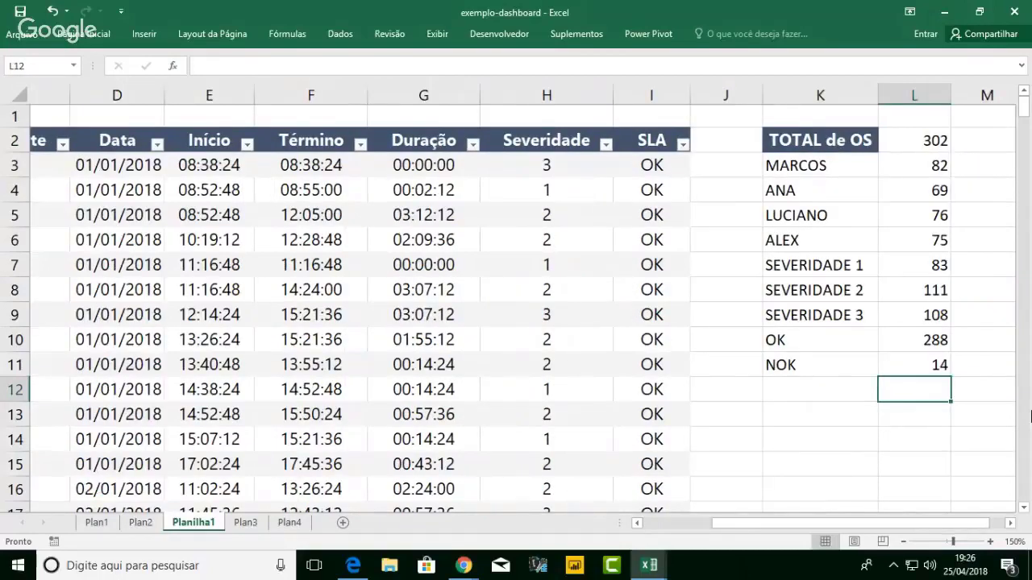
pyautogui.press('Left')
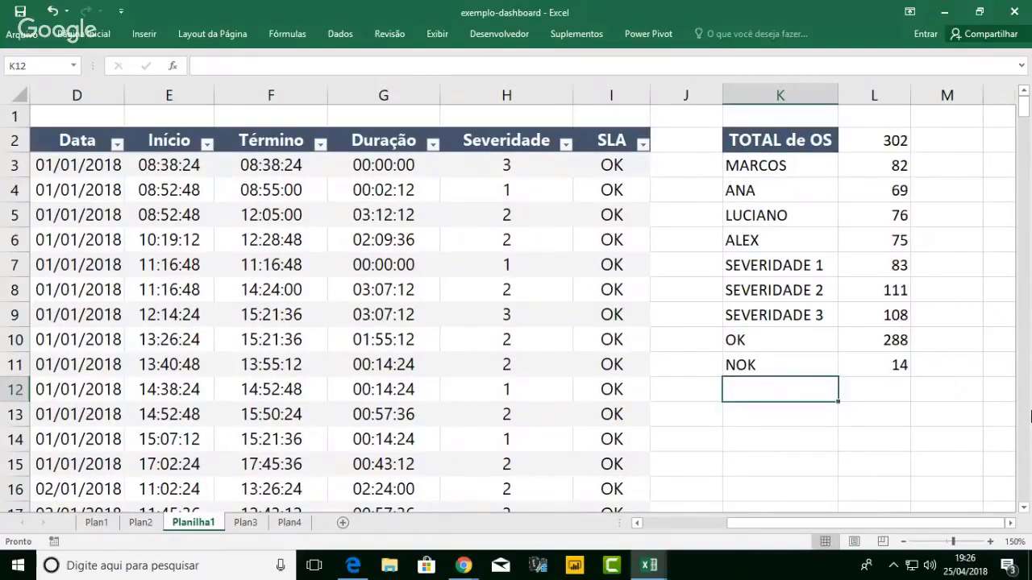
pyautogui.write('TMa')
pyautogui.press('BackSpace')
pyautogui.write('A')
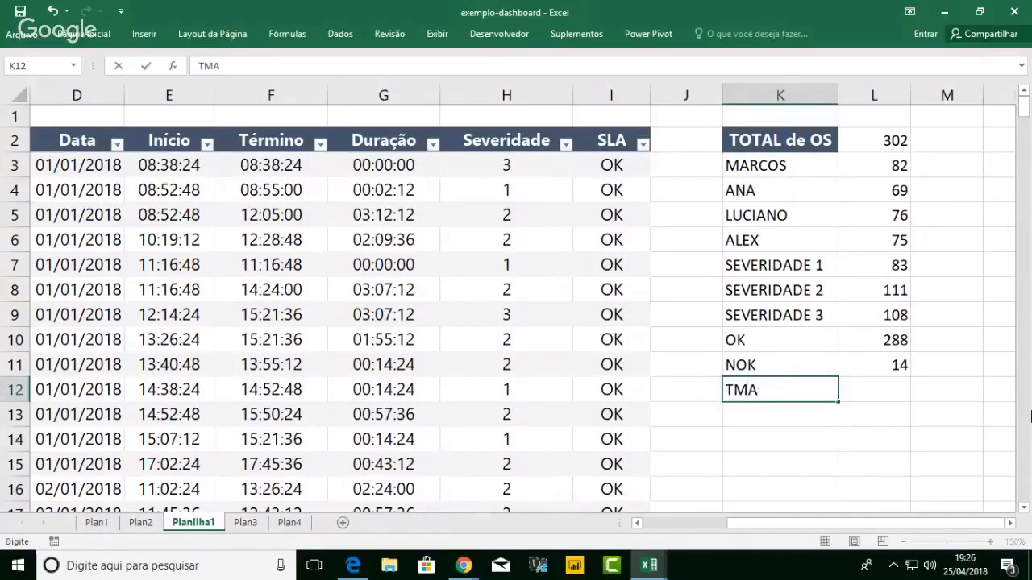
pyautogui.press('Return')
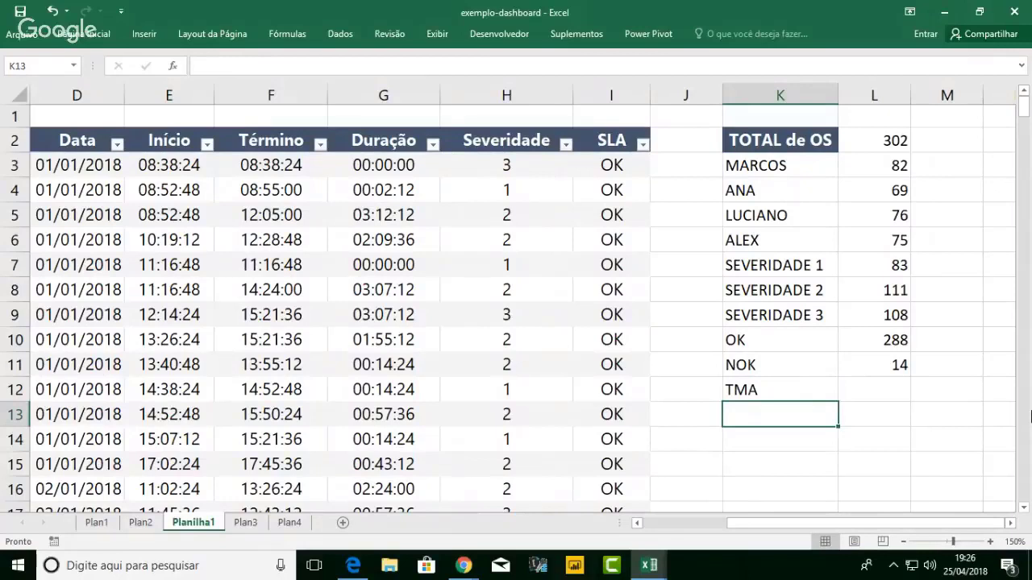
# - Extend the TMA label in K12 to TMA - GERAL
pyautogui.press('Up')
pyautogui.press('Right')
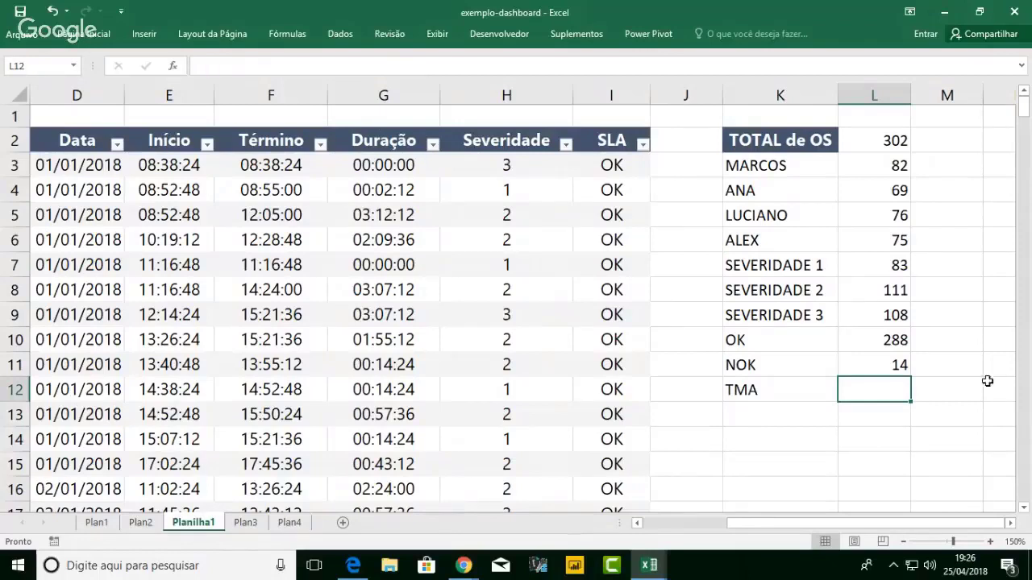
pyautogui.doubleClick(824, 393)
pyautogui.write('- ')
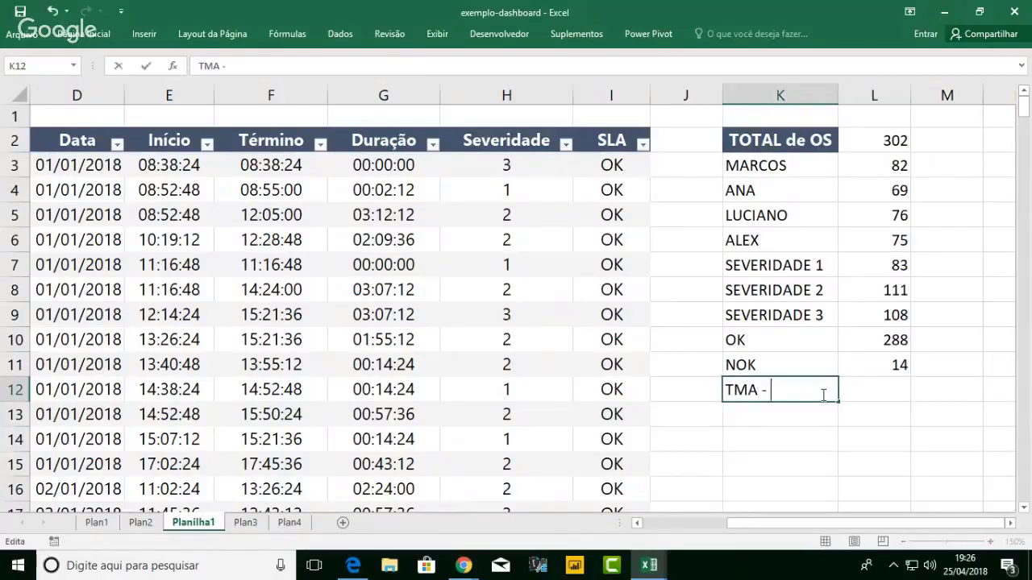
pyautogui.write('GERAL')
pyautogui.press('Return')
# - Calculate the average of the Duração column in L12 with =MÉDIA(G:G)
pyautogui.press('Right')
pyautogui.press('Up')
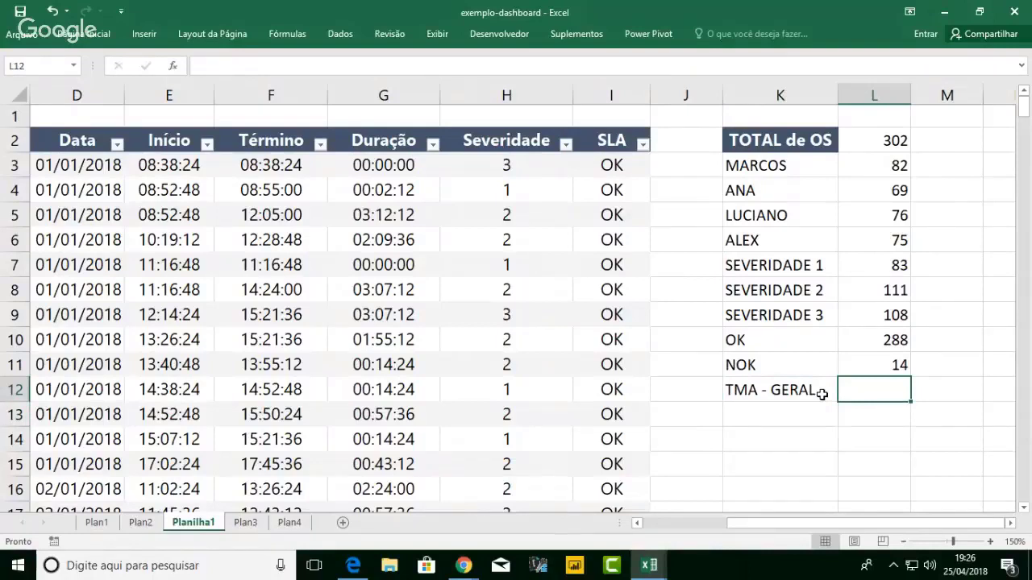
pyautogui.click(403, 95)
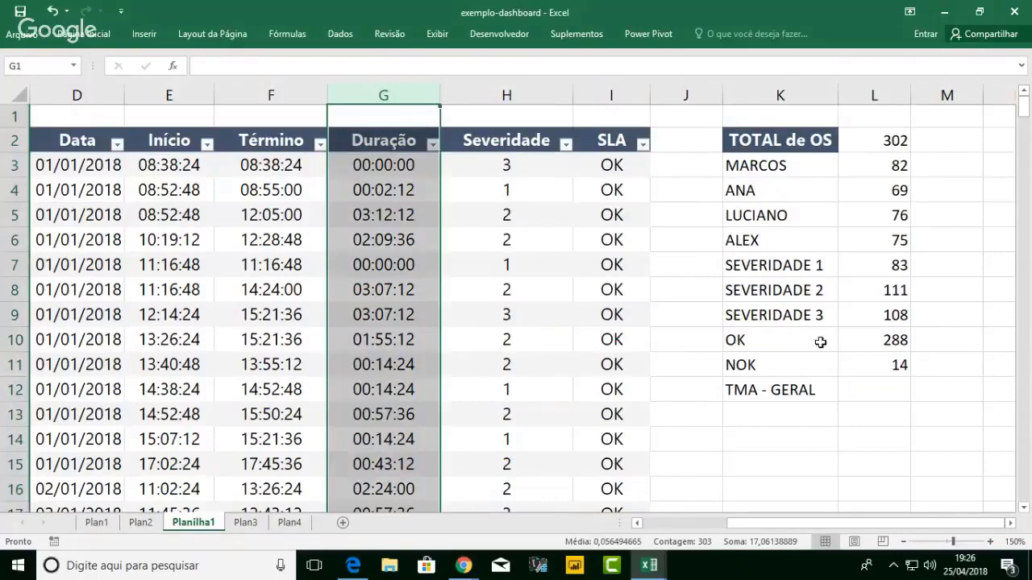
pyautogui.click(863, 395)
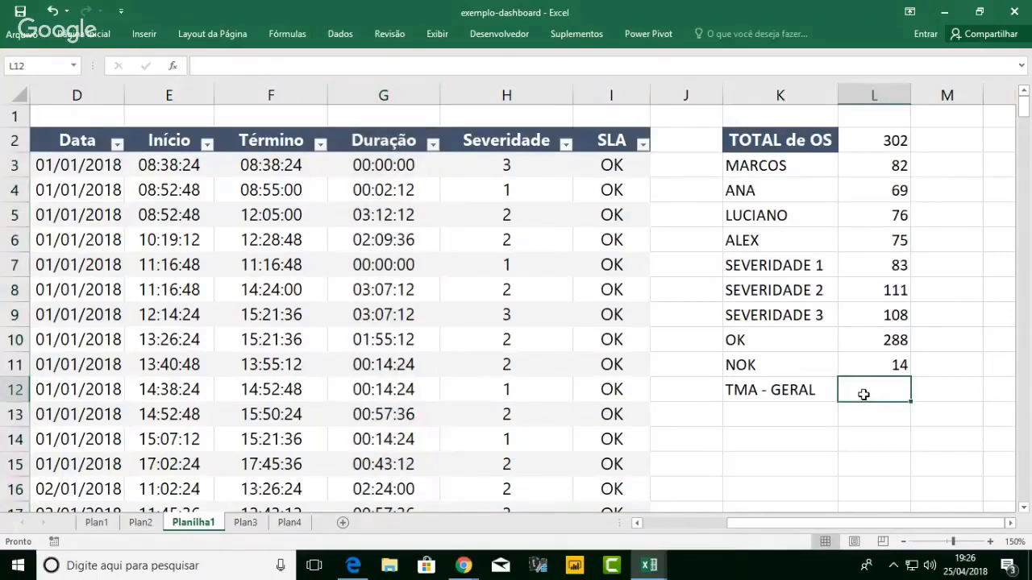
pyautogui.write('=MÉDIA(')
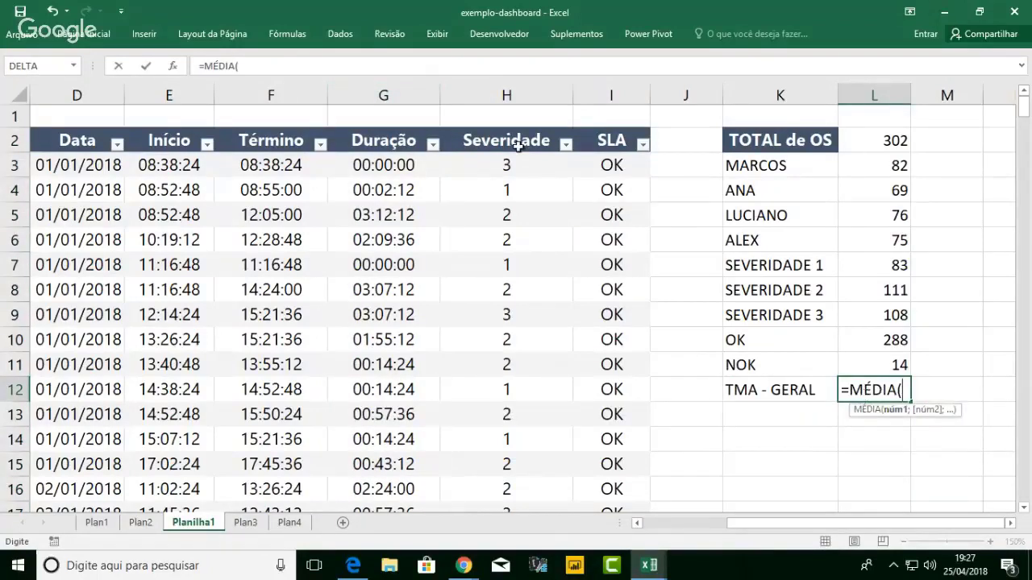
pyautogui.click(387, 95)
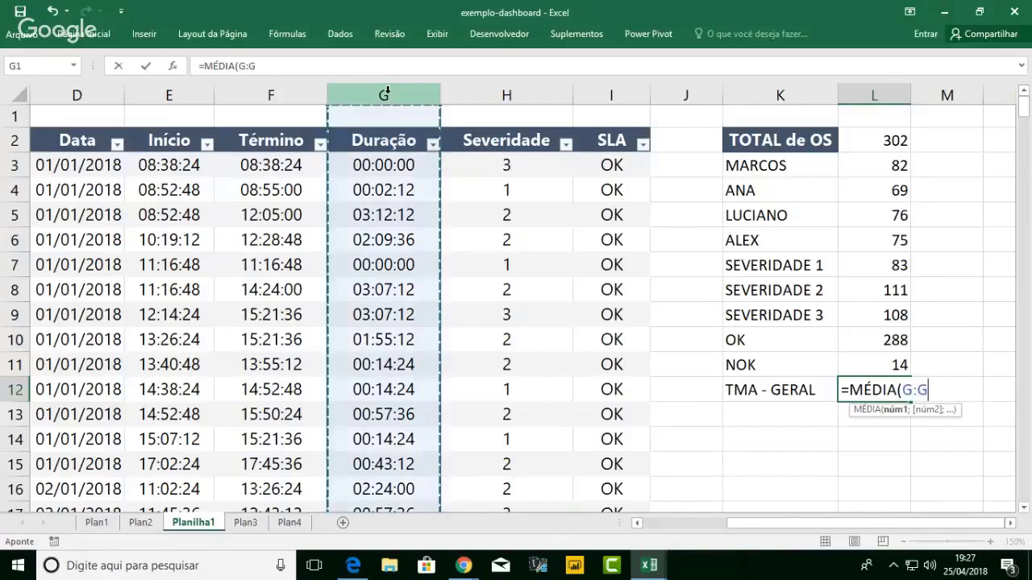
pyautogui.write(')')
pyautogui.press('Return')
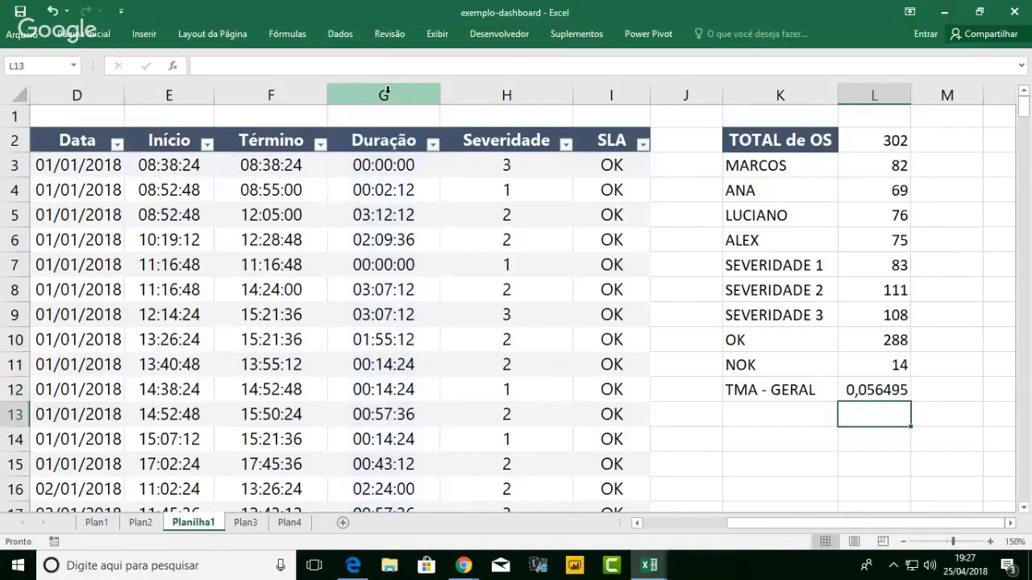
# - Format the average duration in L12 with the Hora number format
pyautogui.click(873, 390)
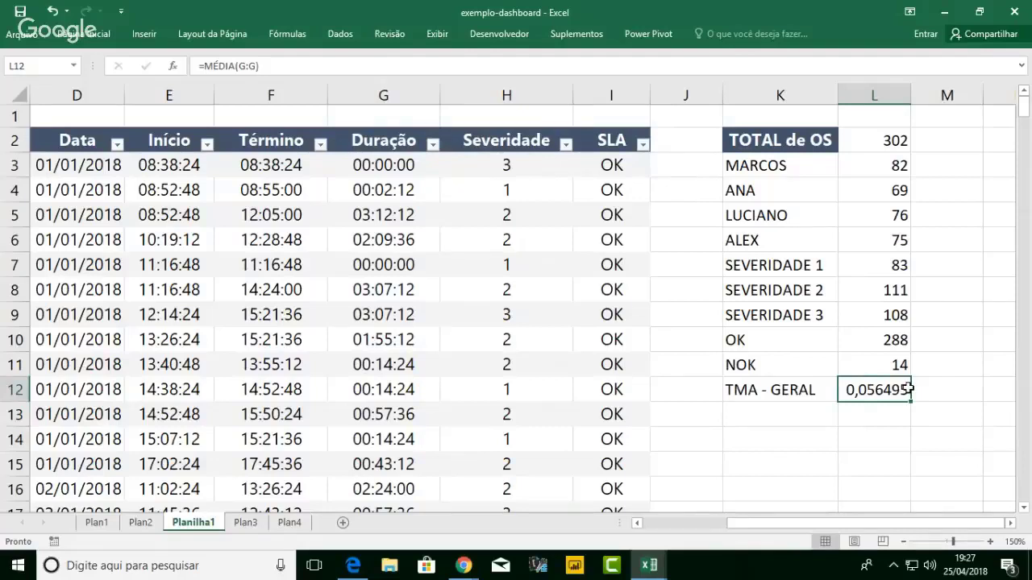
pyautogui.click(84, 34)
pyautogui.click(589, 60)
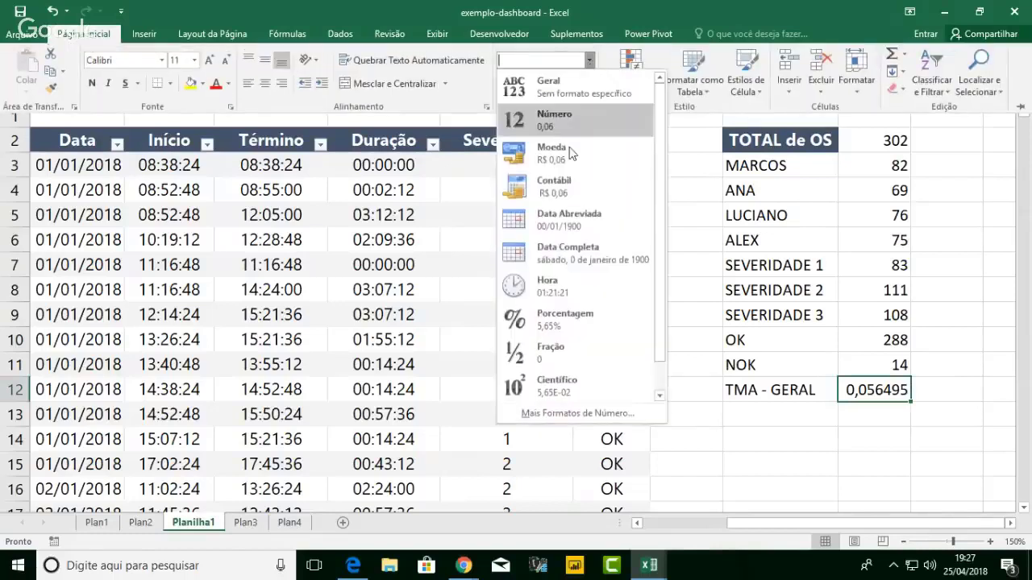
pyautogui.click(568, 346)
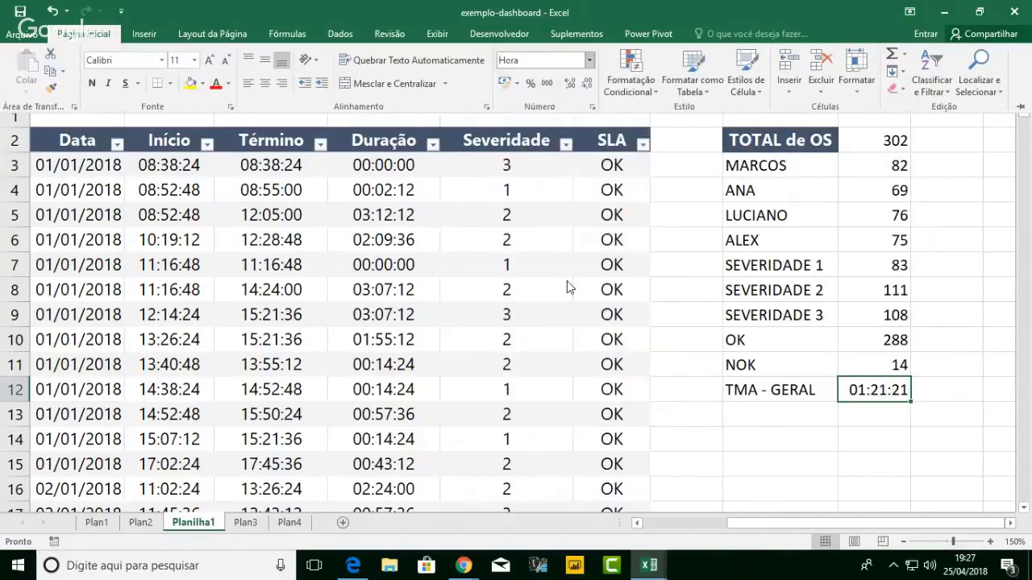
pyautogui.click(780, 389)
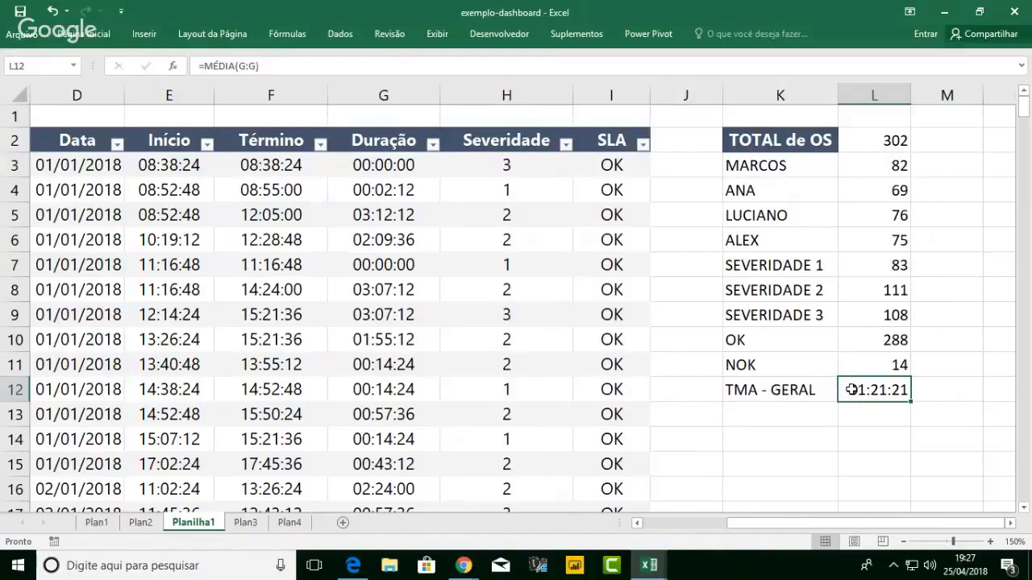
# - Enter the indicator label TMA - S1 in K13, below TMA - GERAL
pyautogui.click(809, 416)
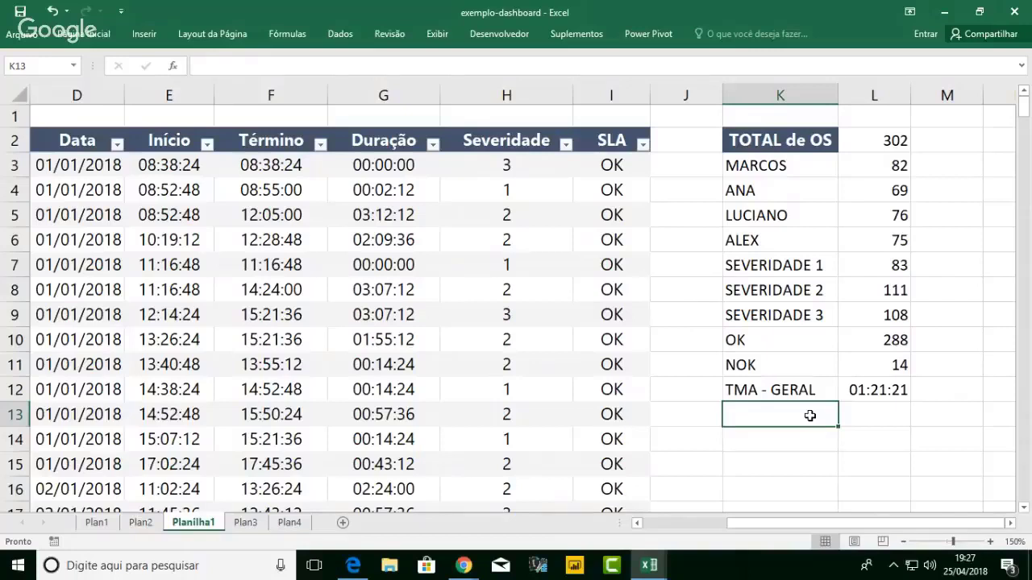
pyautogui.write('TM')
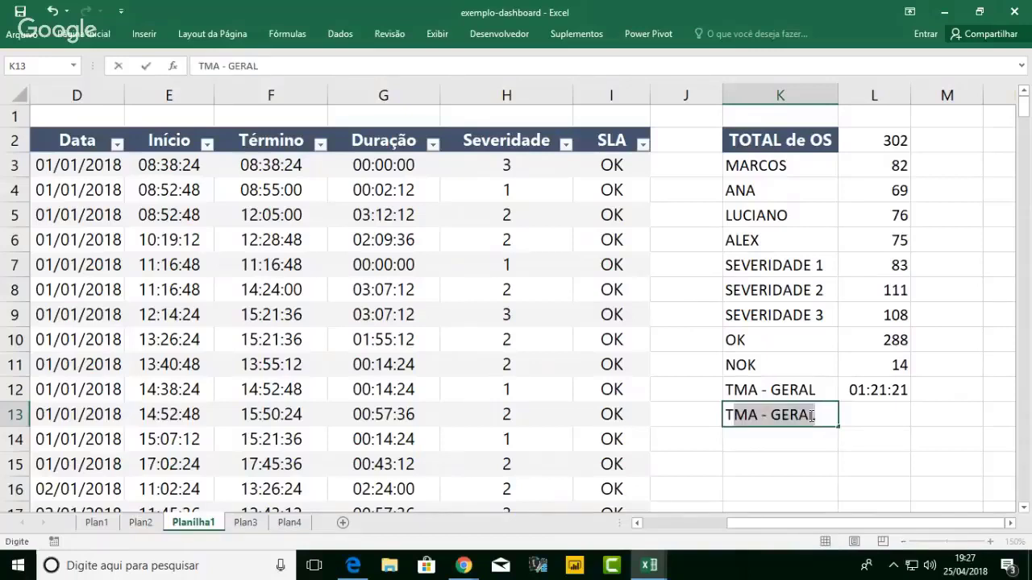
pyautogui.write('A ')
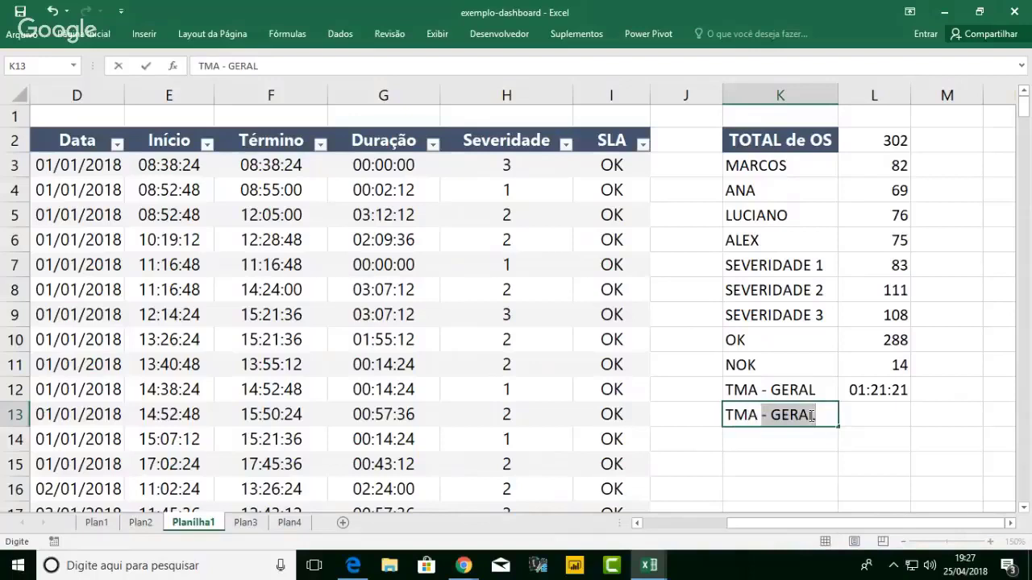
pyautogui.write('- S1')
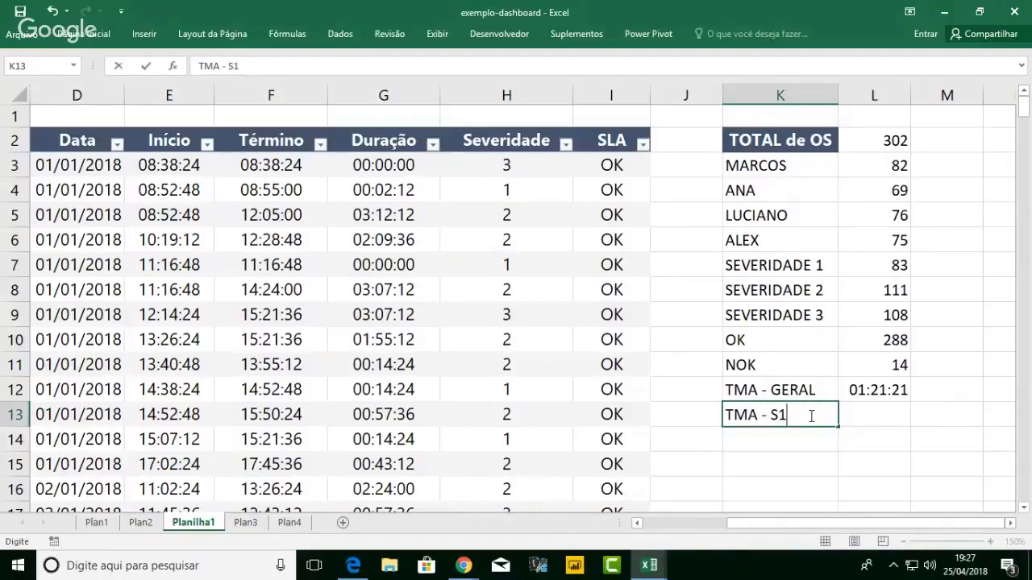
pyautogui.press('Return')
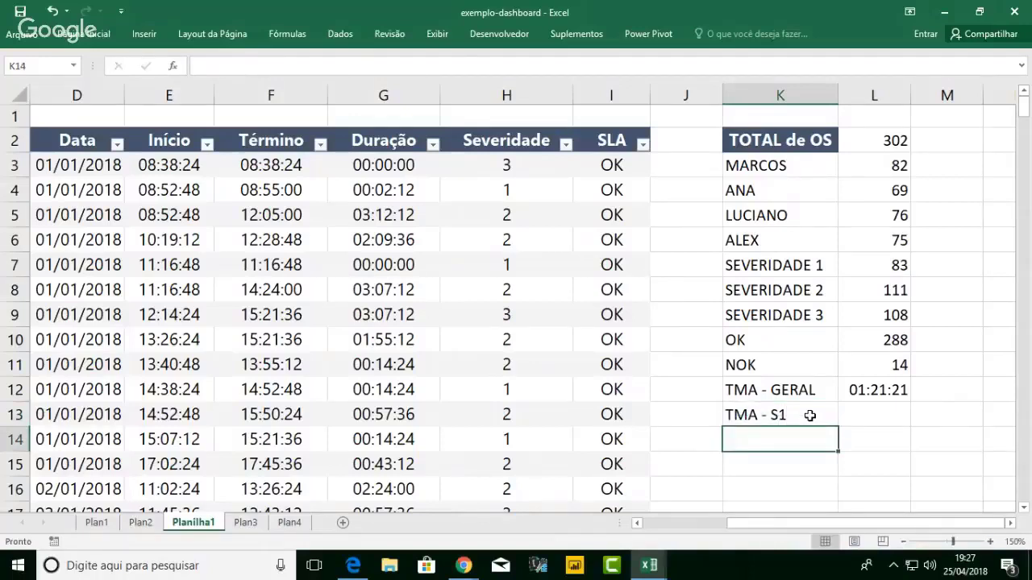
# - Enter the indicator labels TMA - S2 in K14 and TMA - S3 in K15
pyautogui.write('TM')
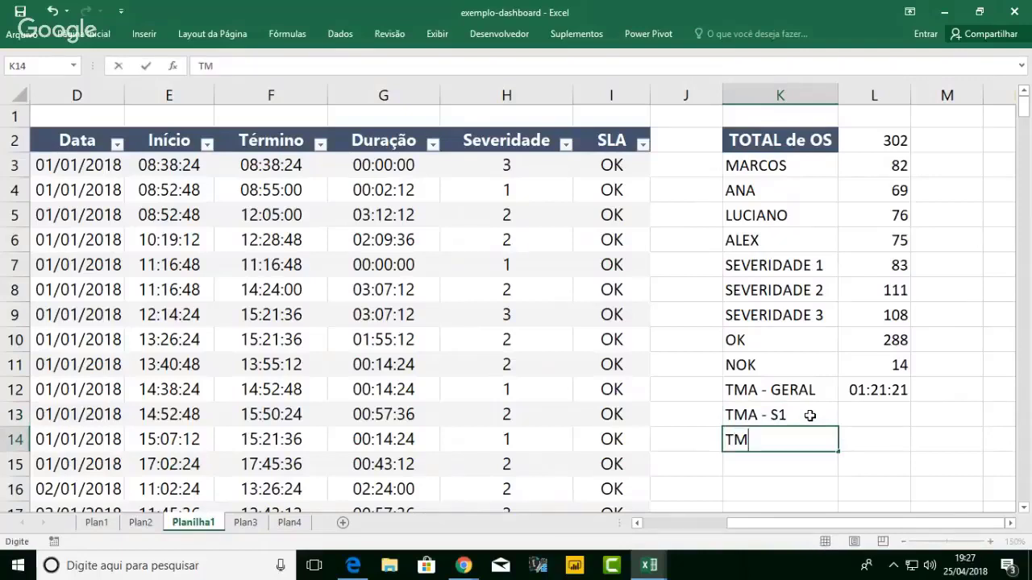
pyautogui.write('A - S1')
pyautogui.press('BackSpace')
pyautogui.write('2')
pyautogui.press('Return')
pyautogui.write('T')
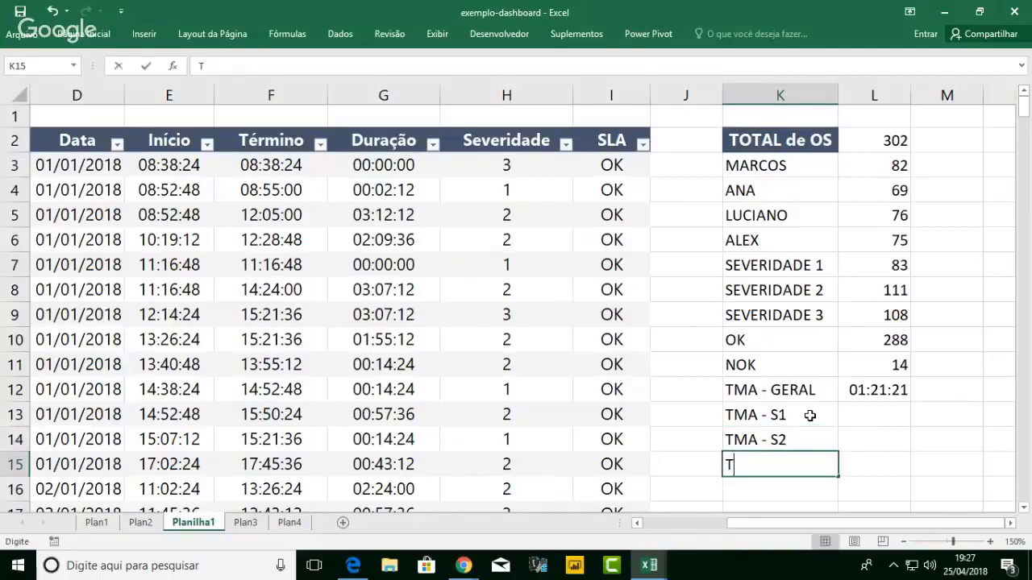
pyautogui.write('MA - ')
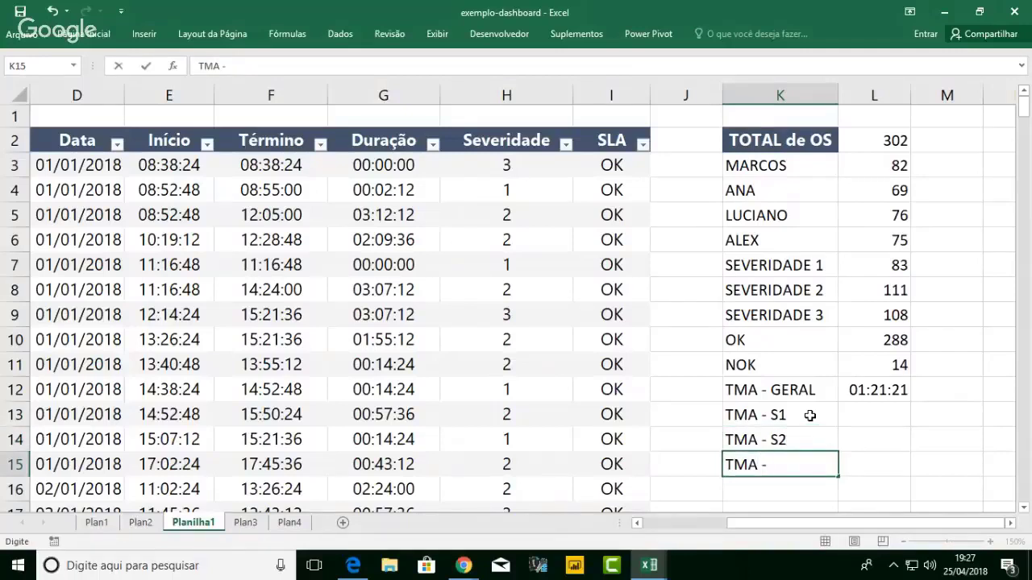
pyautogui.write('S3')
pyautogui.press('Right')
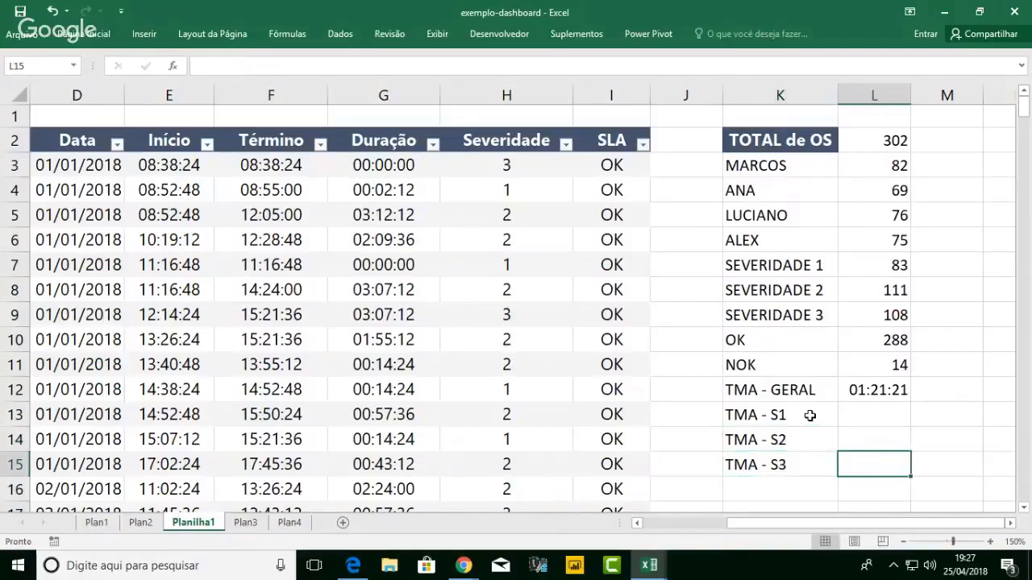
# - Calculate the average Duração of severity 1 tickets in L13 with =MÉDIASE(H:H;1;G:G)
pyautogui.press('Up')
pyautogui.press('Up')
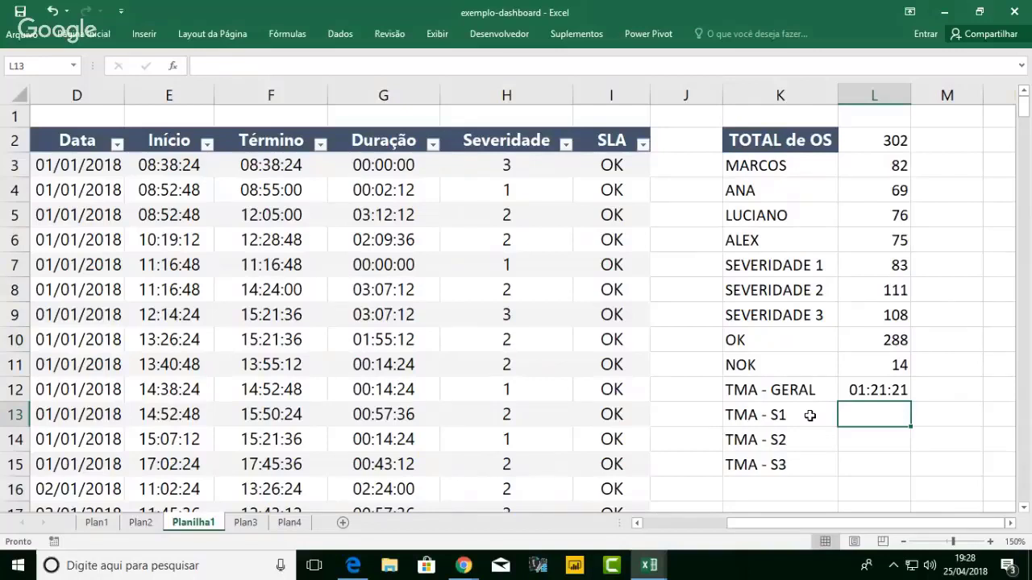
pyautogui.press('Down')
pyautogui.press('Up')
pyautogui.scroll(-1, 828, 418)
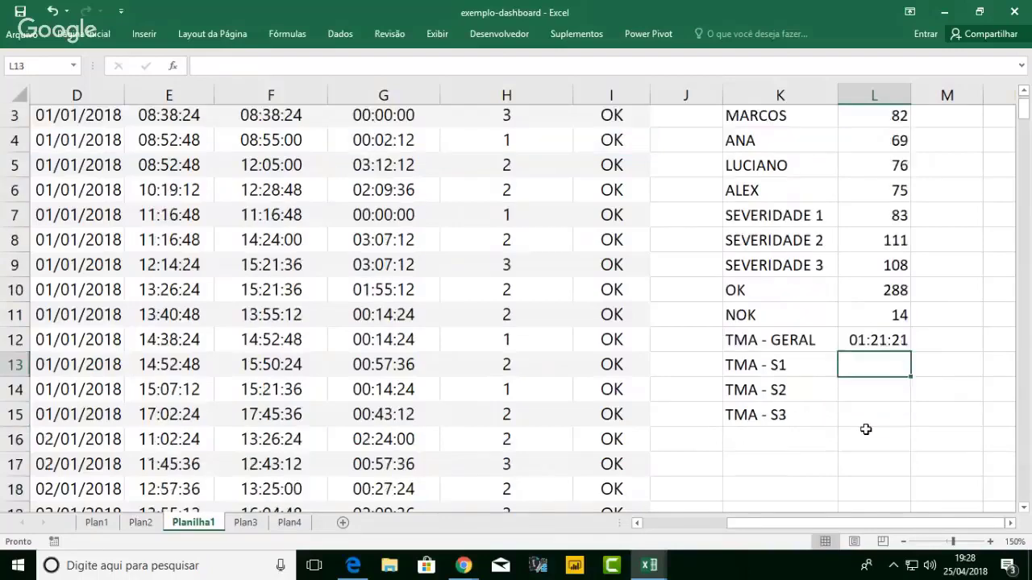
pyautogui.scroll(-2, 865, 429)
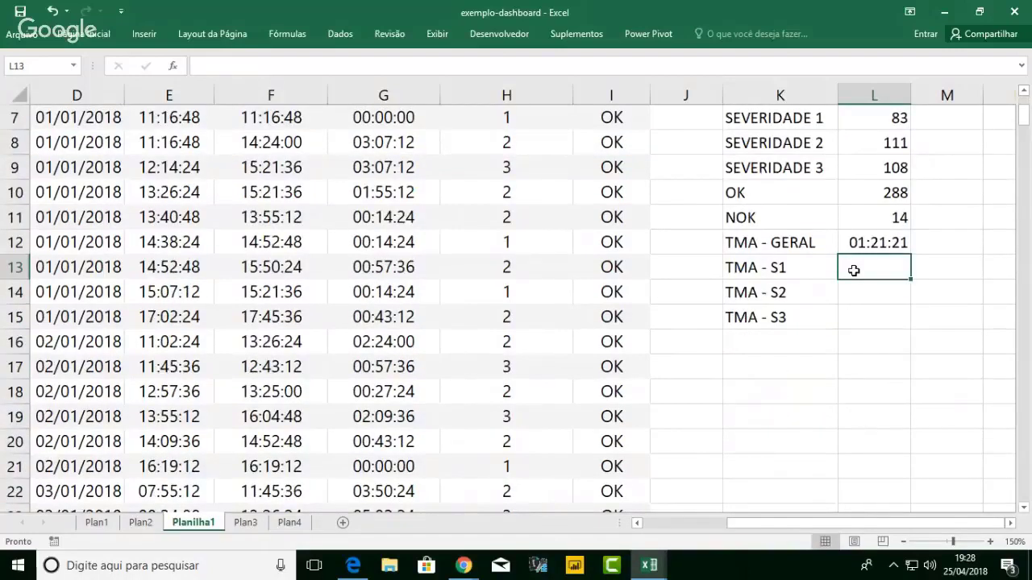
pyautogui.write('=MÉDIASE')
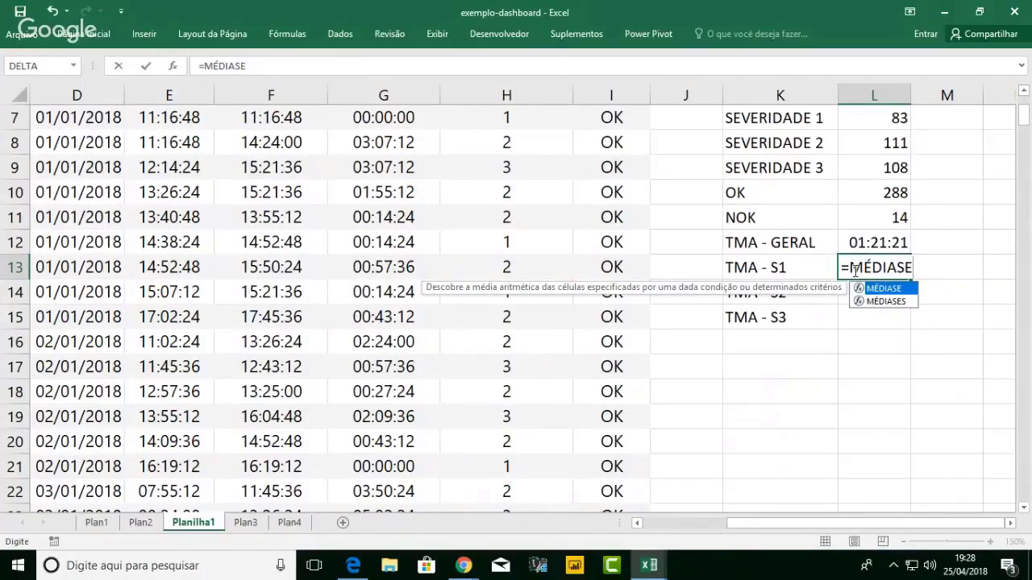
pyautogui.write('(')
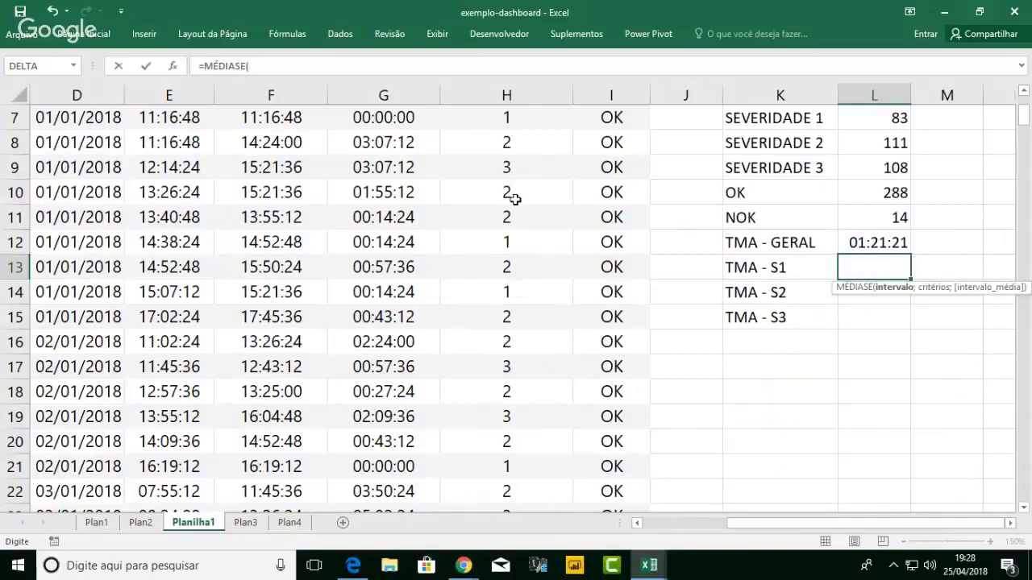
pyautogui.scroll(2, 515, 199)
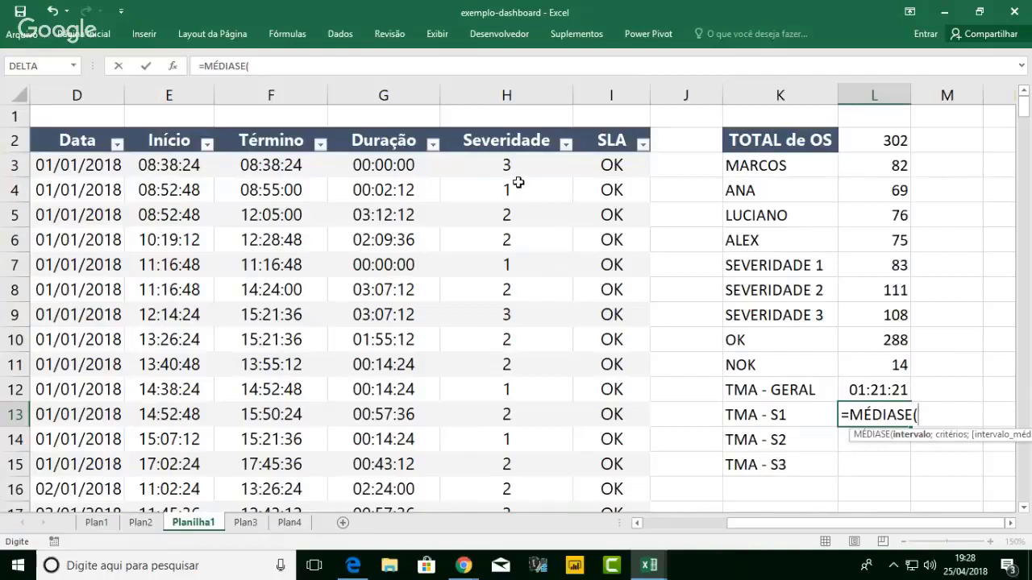
pyautogui.click(524, 91)
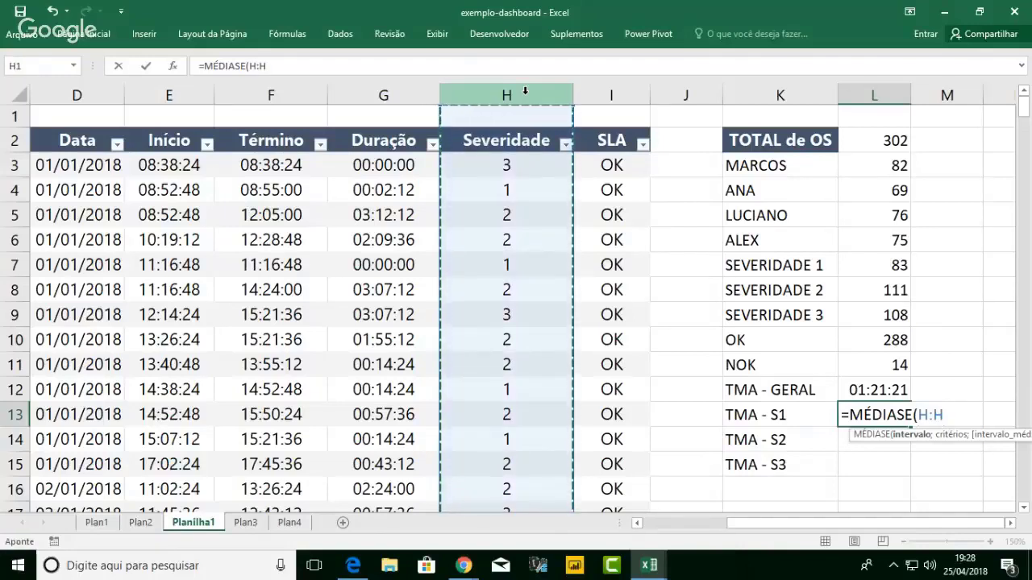
pyautogui.write(';1')
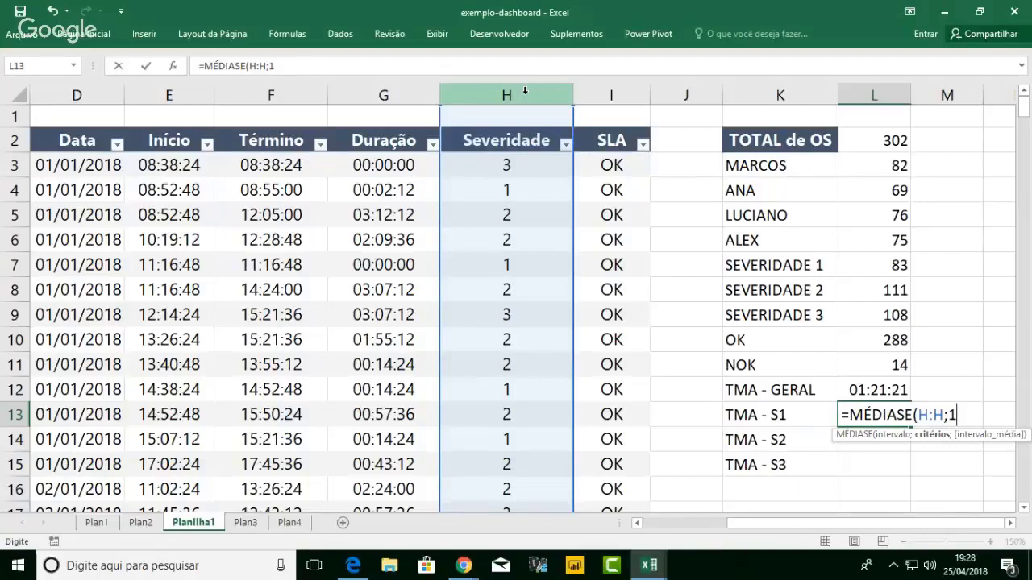
pyautogui.write(';')
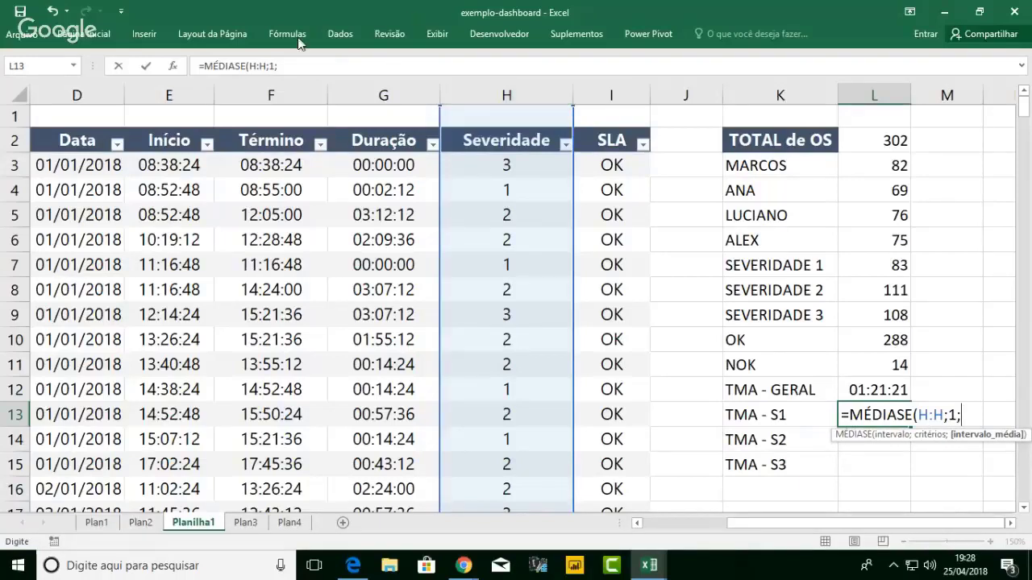
pyautogui.click(383, 95)
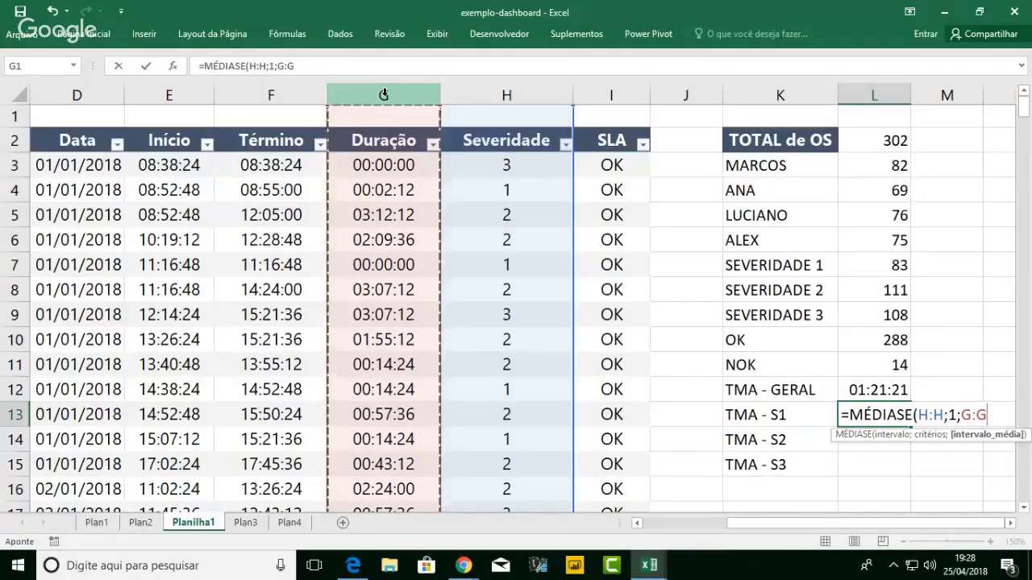
pyautogui.press('Return')
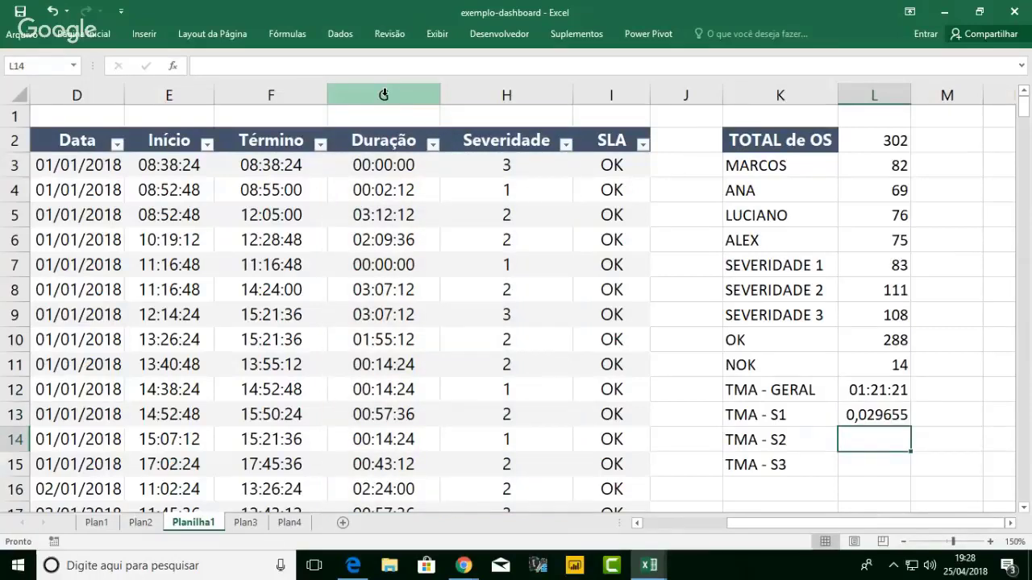
# - Calculate the average Duração of severity 2 tickets in L14 with =MÉDIASE(H:H;2;G:G)
pyautogui.write('=T')
pyautogui.press('BackSpace')
pyautogui.write('M')
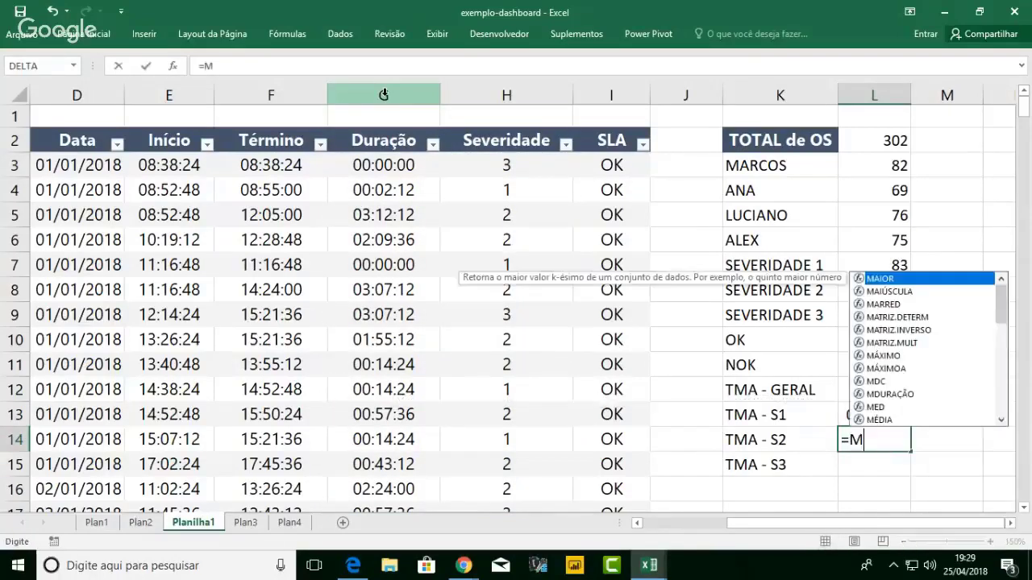
pyautogui.write('ÉDIASE(')
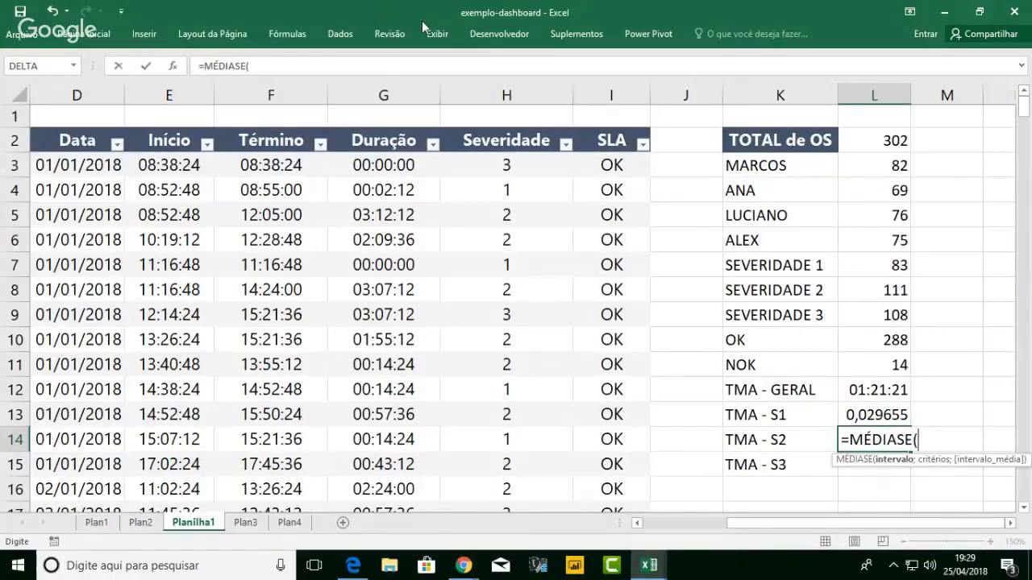
pyautogui.click(532, 89)
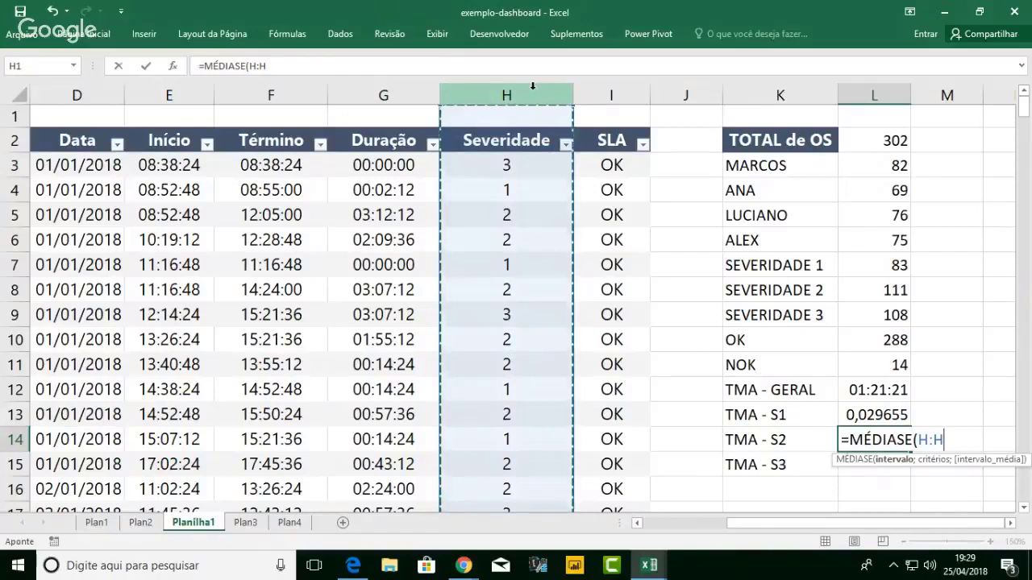
pyautogui.write(';')
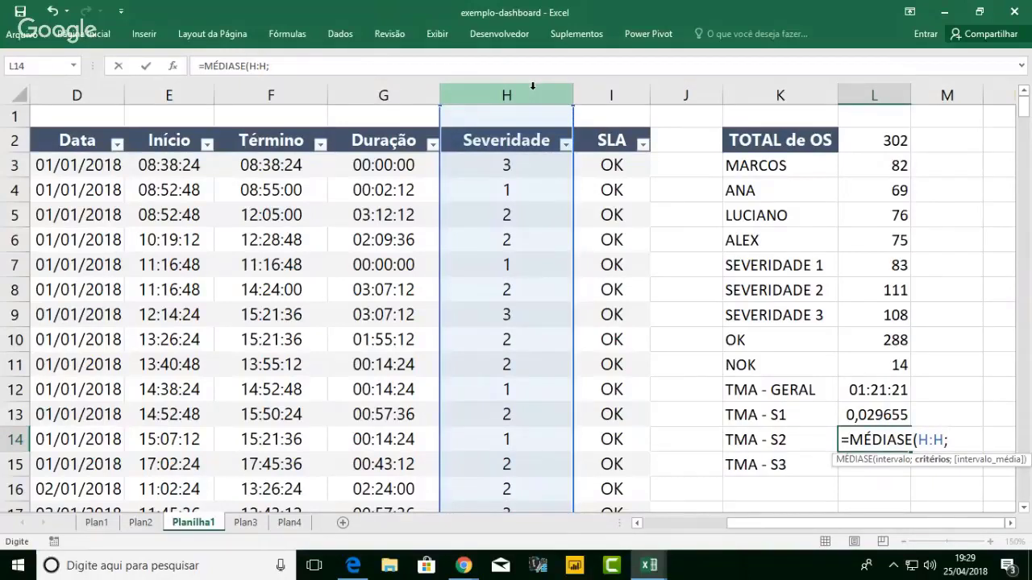
pyautogui.write('2;')
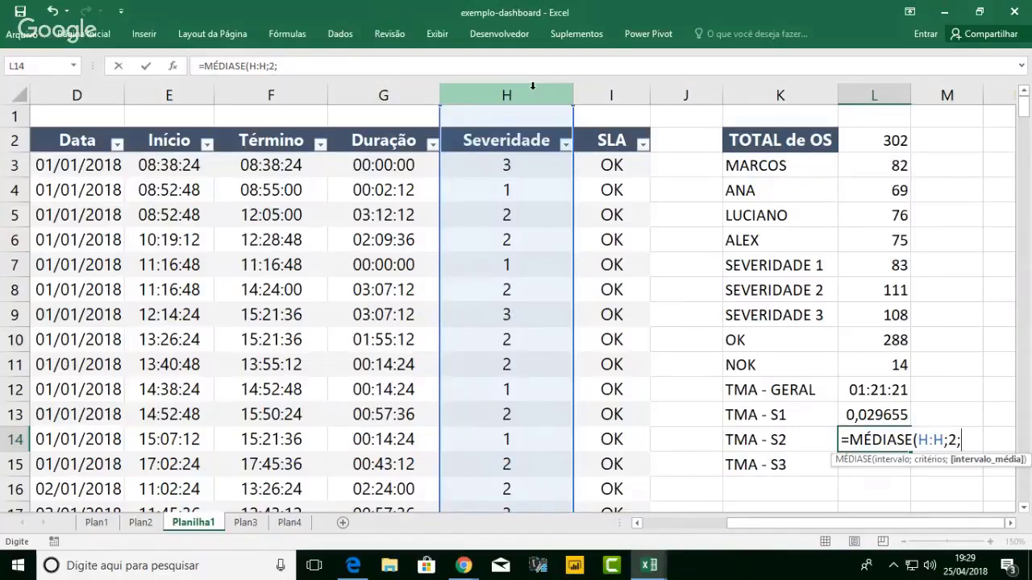
pyautogui.click(379, 86)
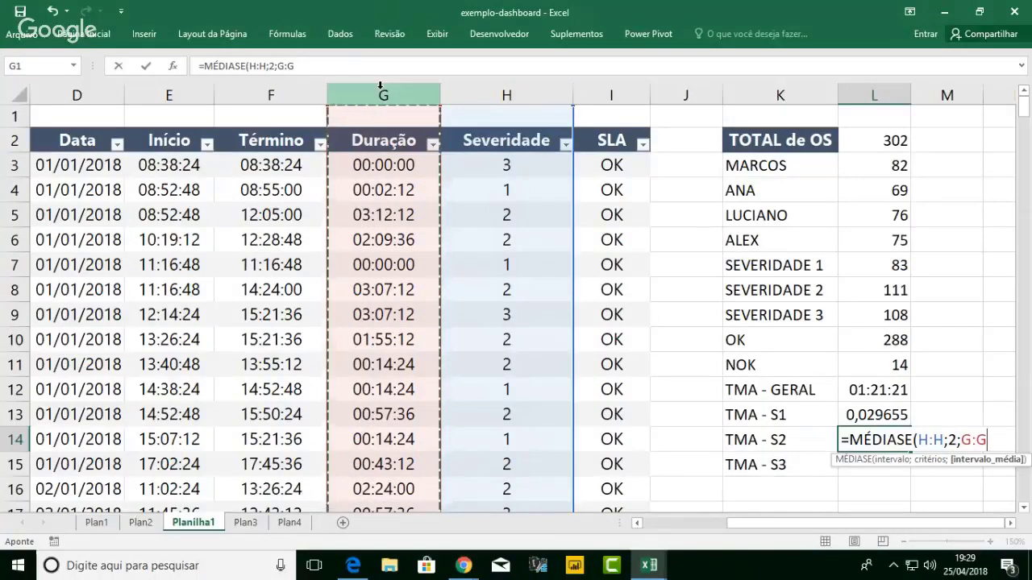
pyautogui.press('Return')
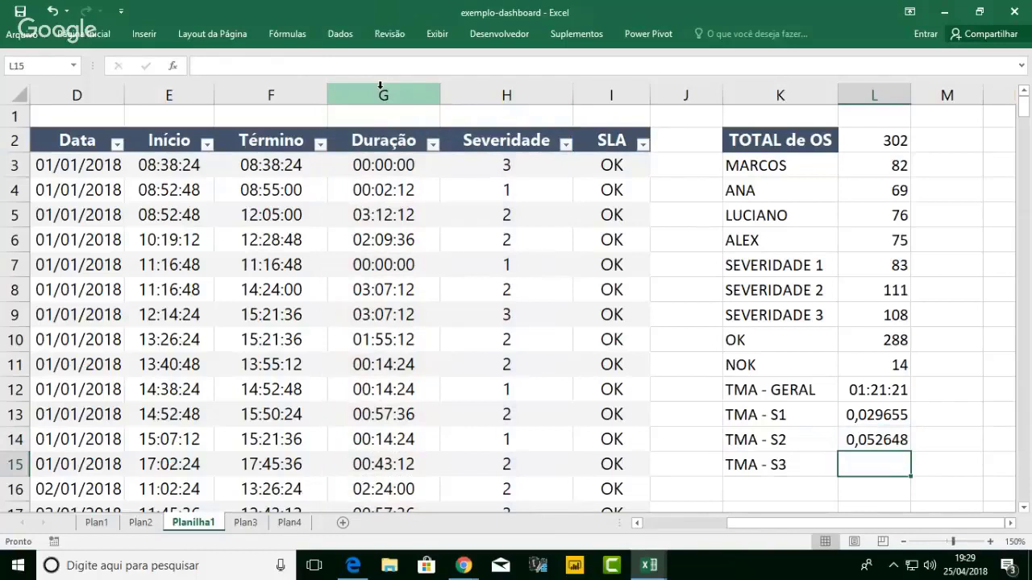
# - Calculate the average Duração of severity 3 tickets in L15 with =MÉDIASE(H:H;3;G:G)
pyautogui.write('=')
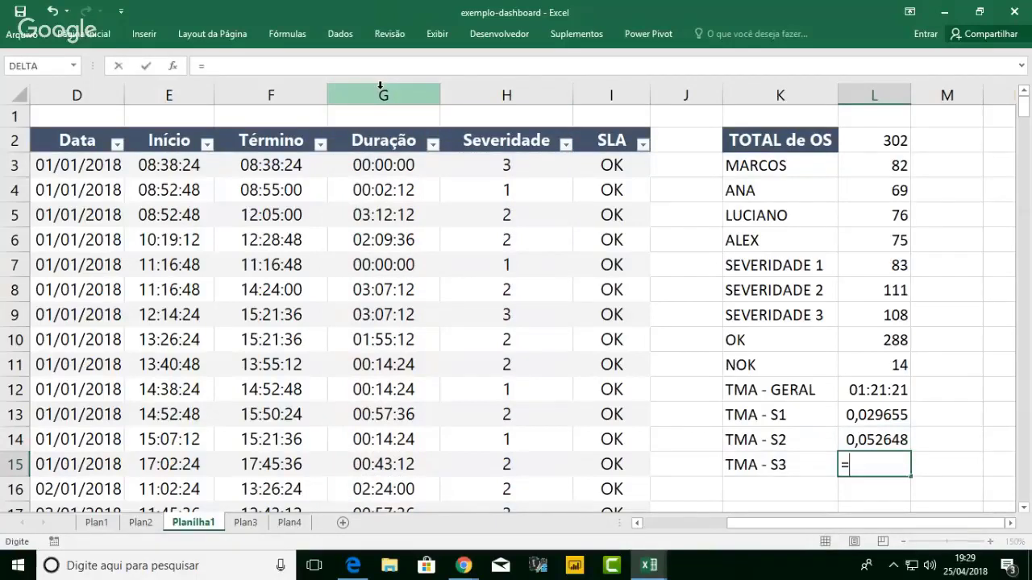
pyautogui.write('MÉDI')
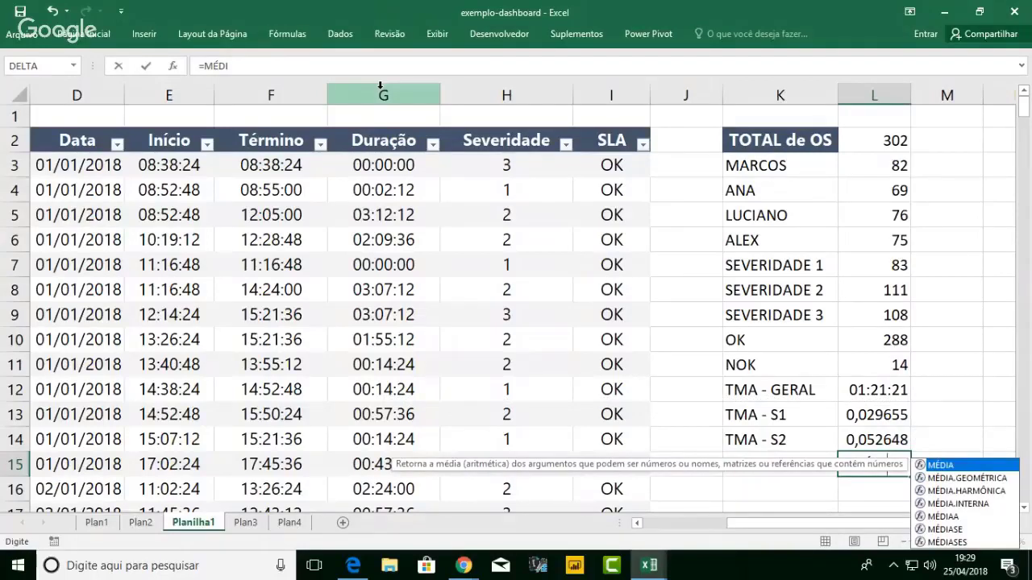
pyautogui.doubleClick(951, 530)
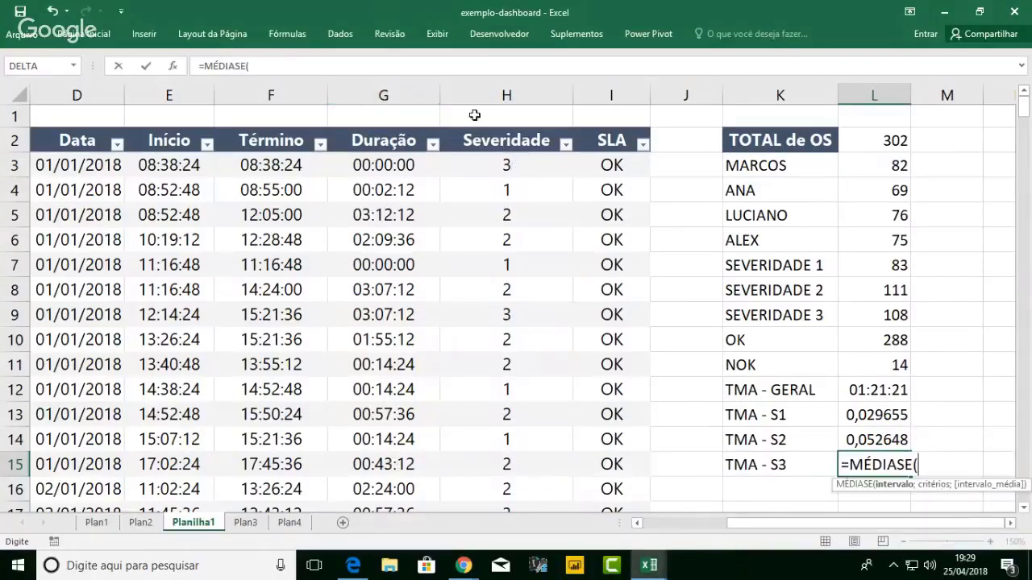
pyautogui.click(481, 89)
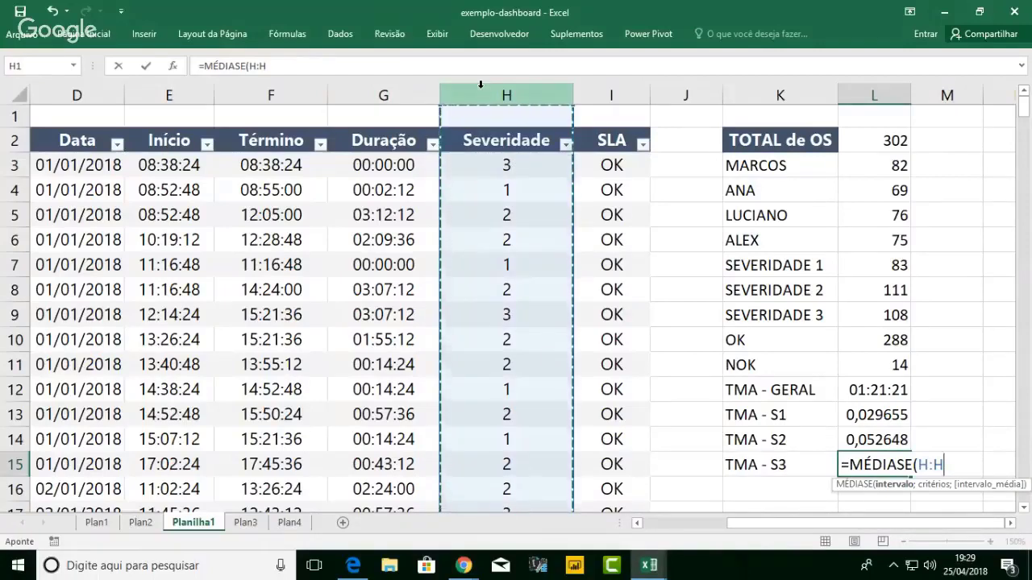
pyautogui.write(';')
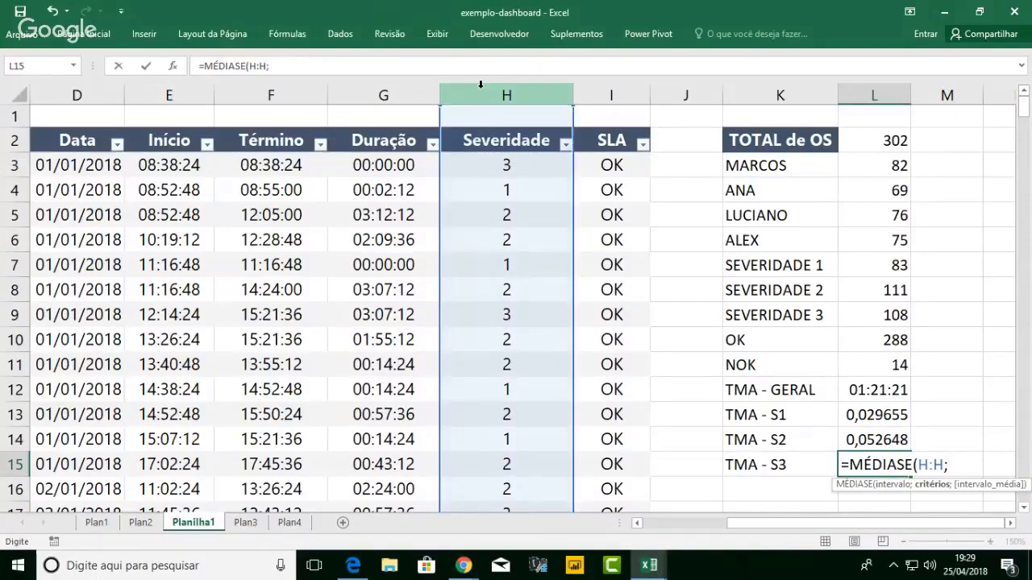
pyautogui.write('3;')
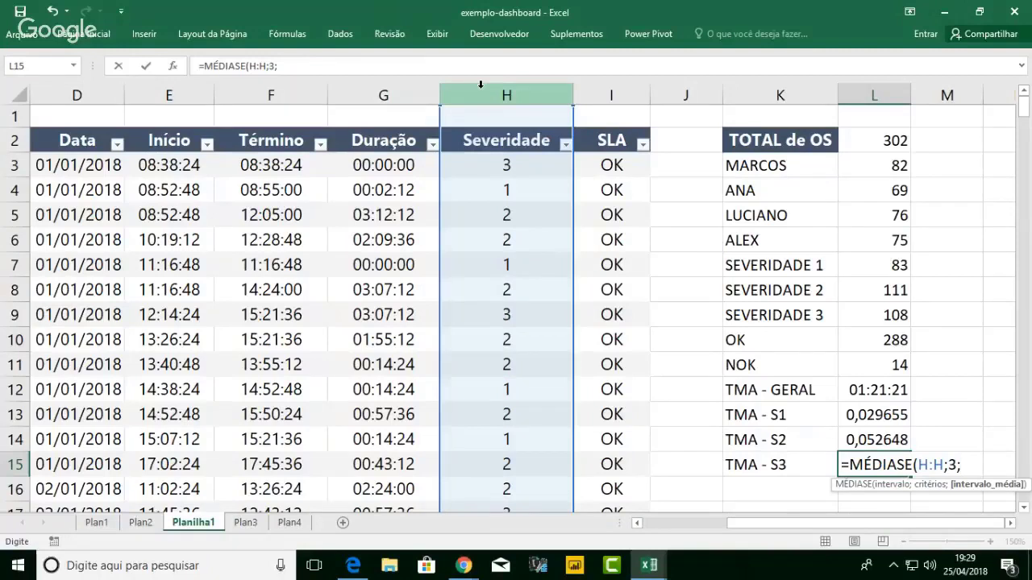
pyautogui.click(389, 93)
pyautogui.press('Return')
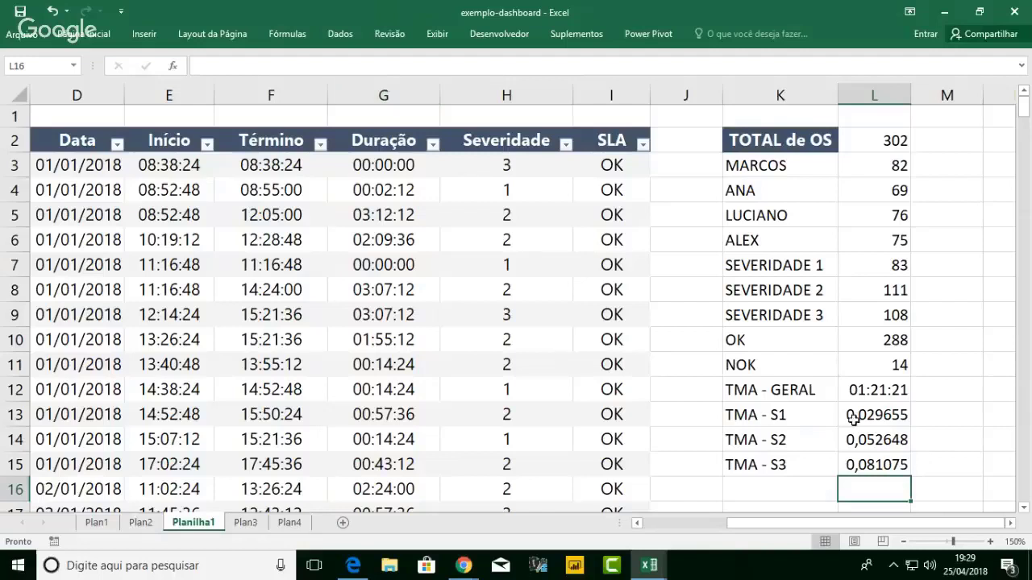
# - Format the severity averages in L13:L15 with the Hora number format
pyautogui.moveTo(848, 421); pyautogui.dragTo(852, 457)
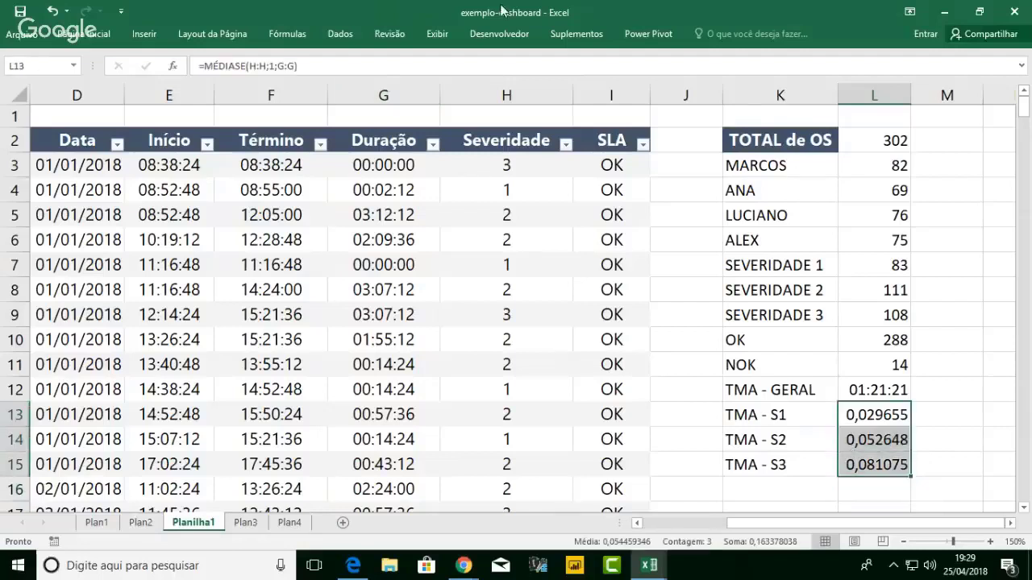
pyautogui.click(73, 35)
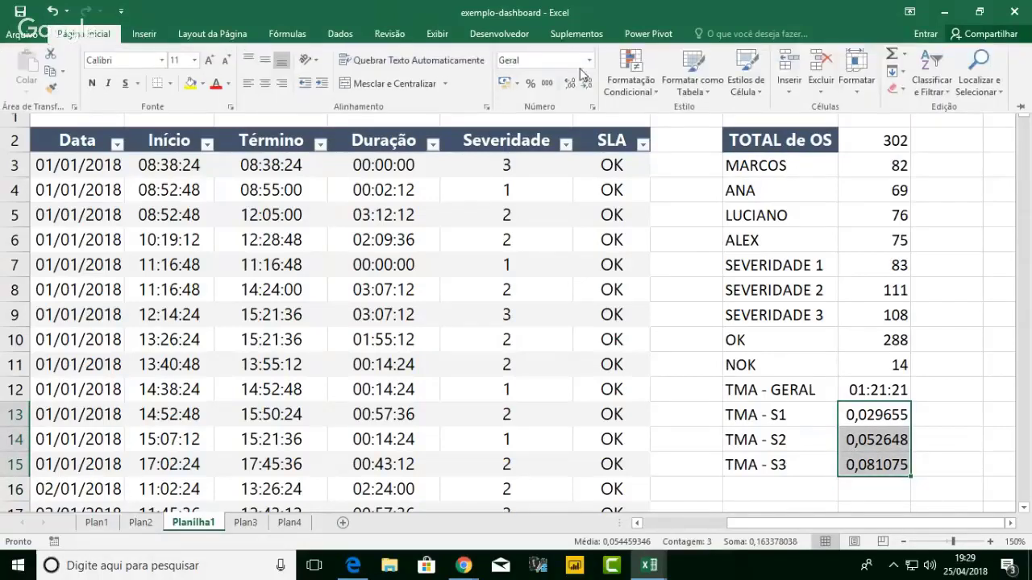
pyautogui.click(589, 60)
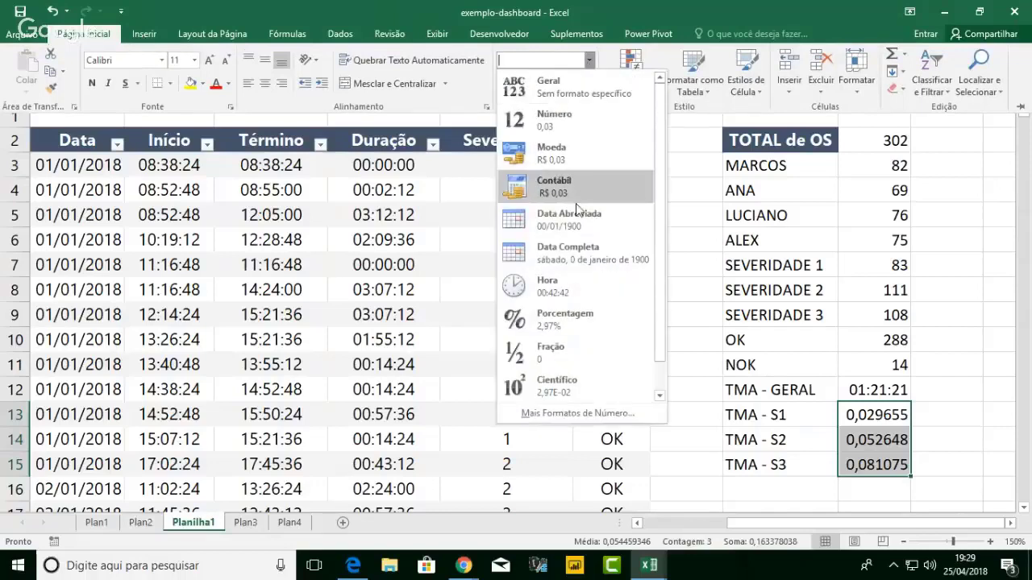
pyautogui.click(584, 284)
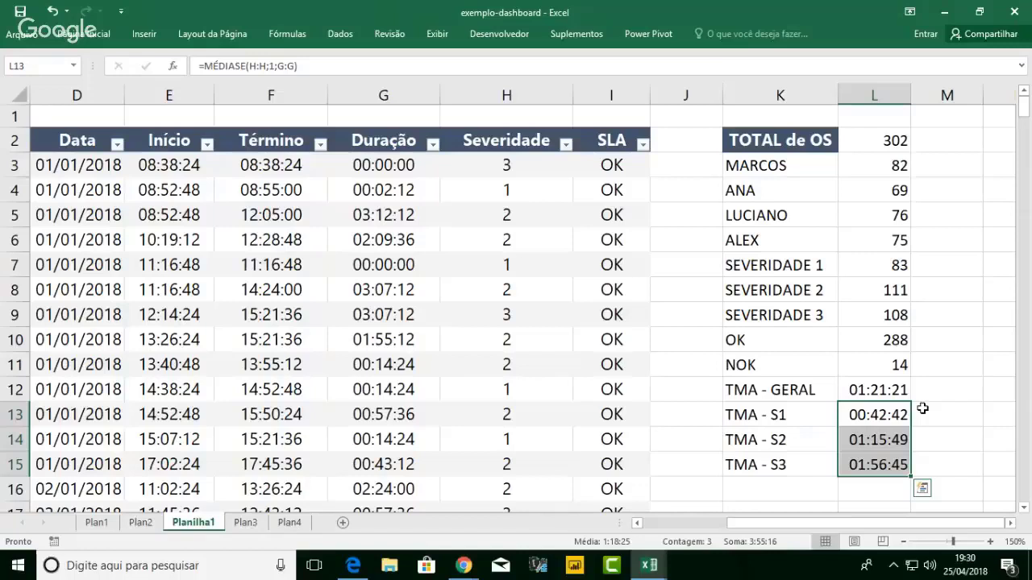
# - Enter the indicator label TMA - S1 - OK in K16
pyautogui.click(899, 421)
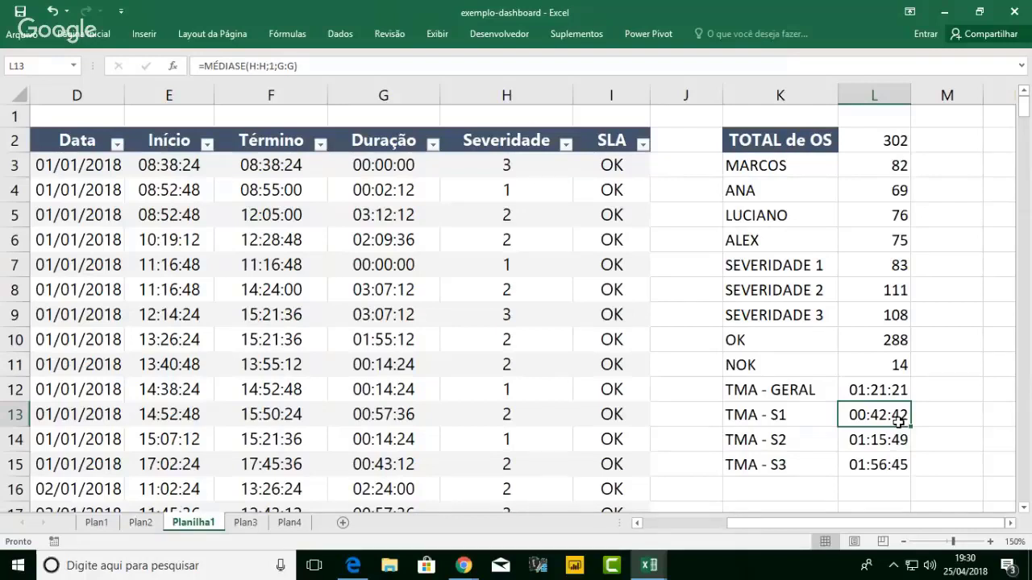
pyautogui.press('Down')
pyautogui.press('Down')
pyautogui.press('Down')
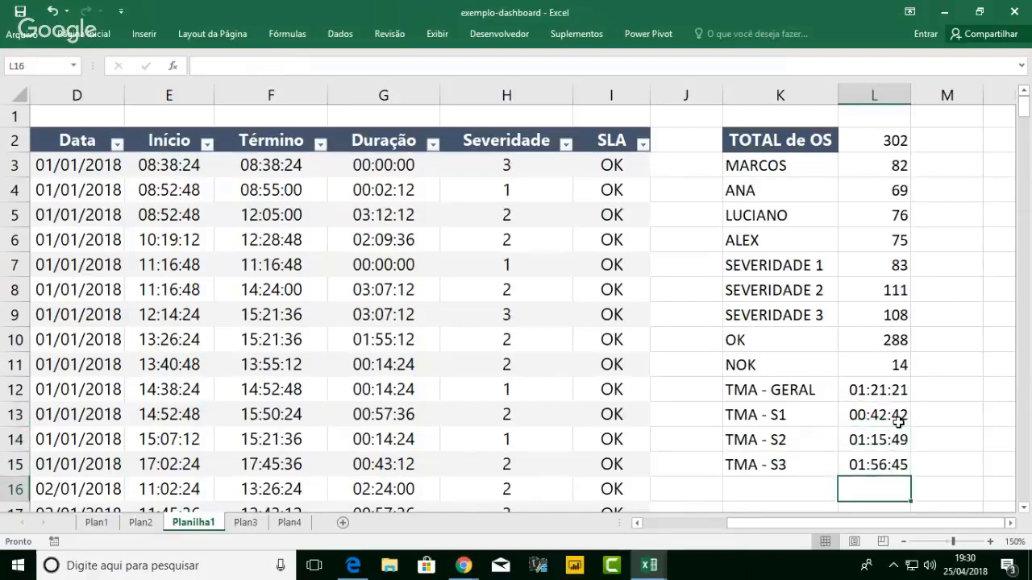
pyautogui.press('Down')
pyautogui.press('Down')
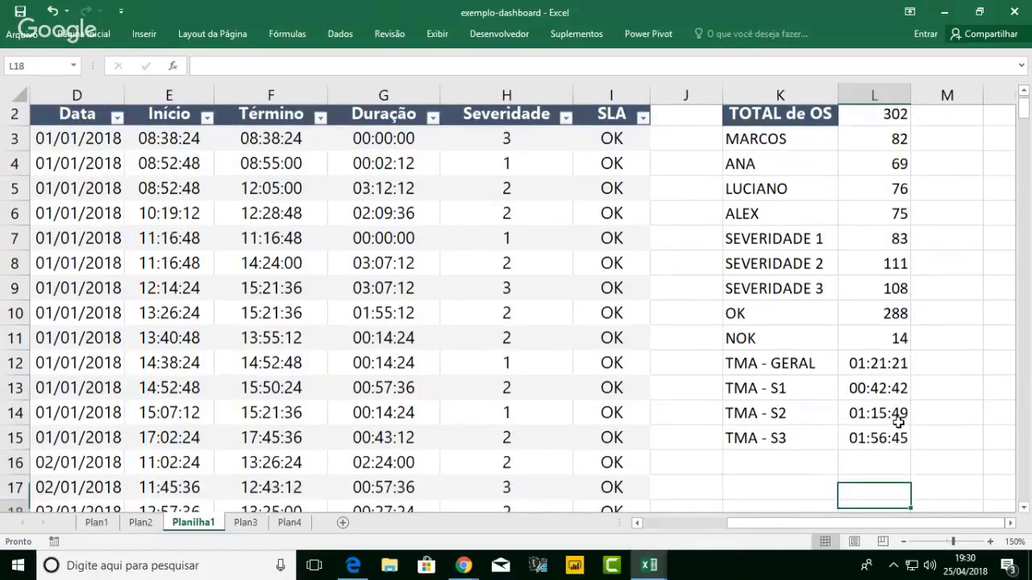
pyautogui.press('Up')
pyautogui.press('Up')
pyautogui.press('Left')
pyautogui.write('TMA - S1 ')
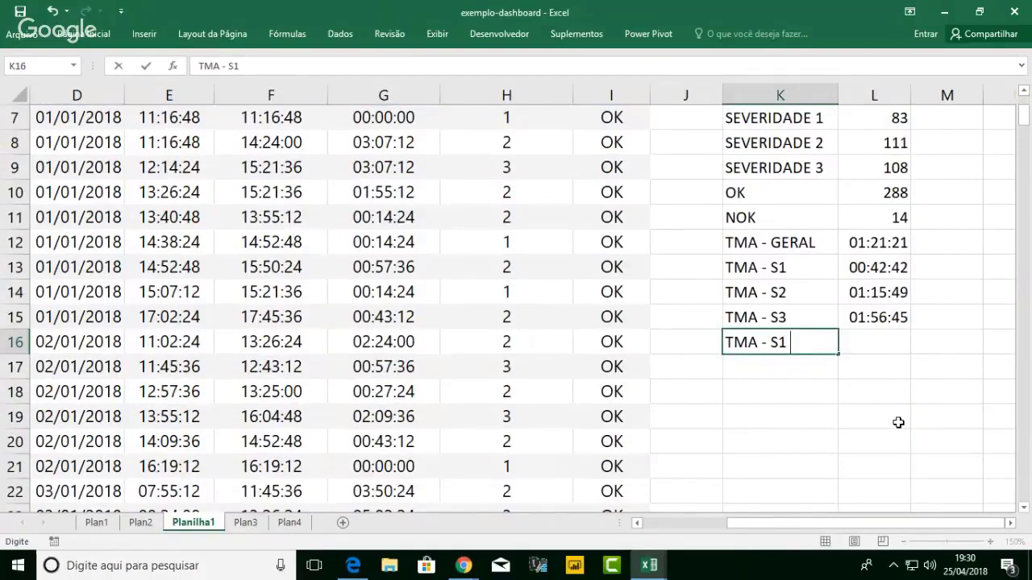
pyautogui.write('- OK')
pyautogui.press('Tab')
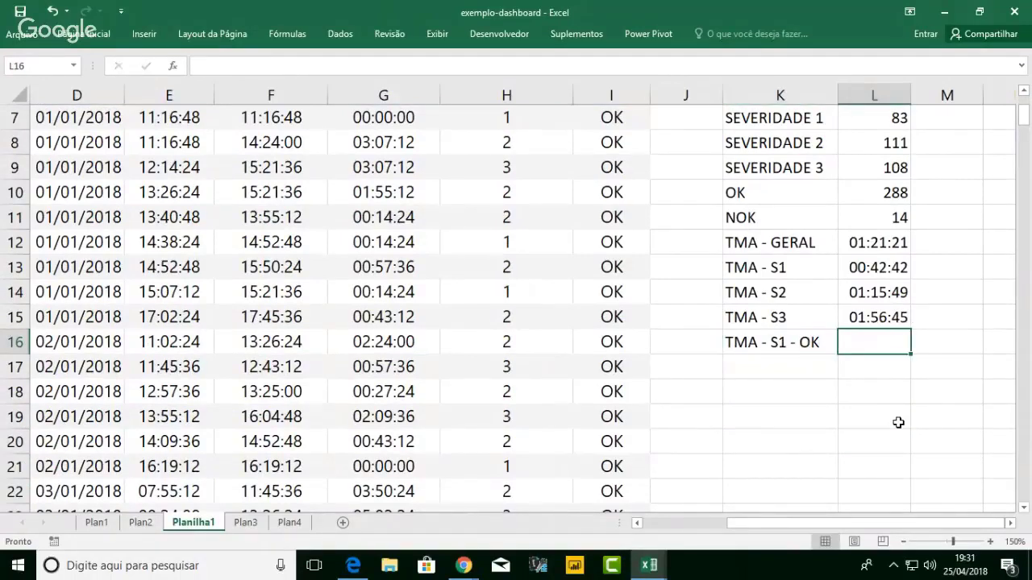
# - Calculate the average Duração of severity 1 tickets with SLA OK in L16 using =MÉDIASES(G:G;H:H;1;I:I;"OK")
pyautogui.write('=MÉDIAD')
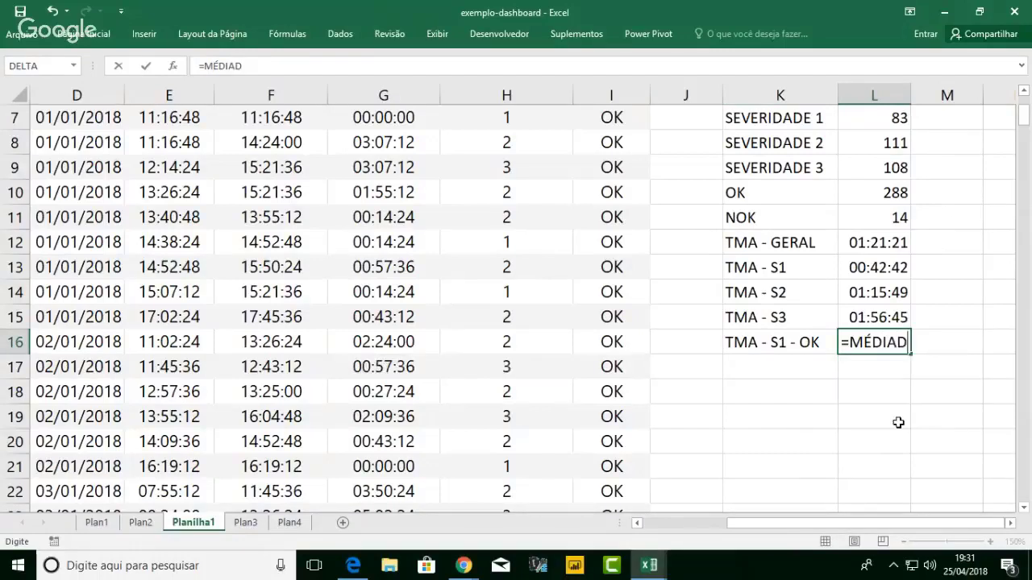
pyautogui.press('BackSpace')
pyautogui.write('SES(')
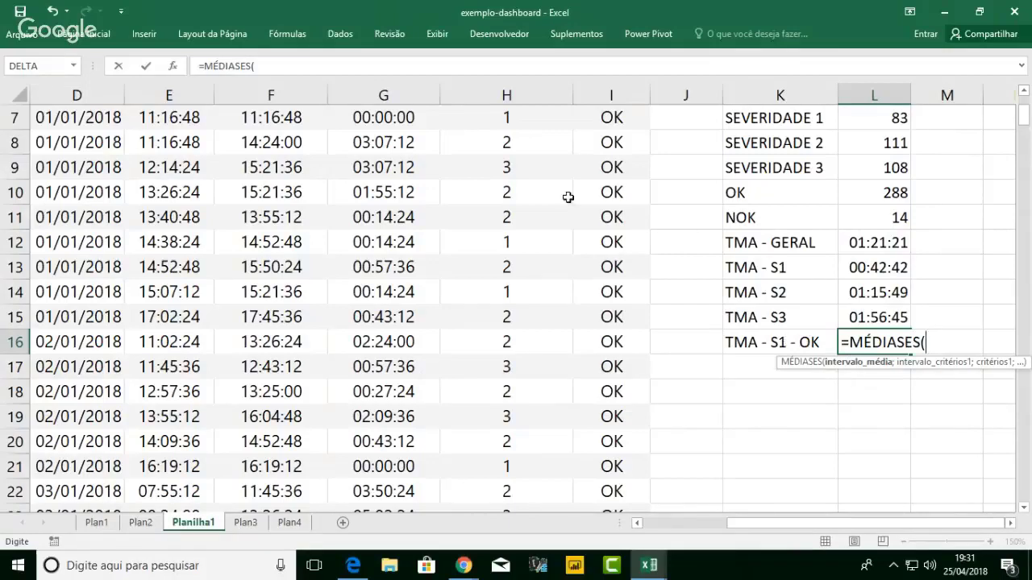
pyautogui.click(395, 93)
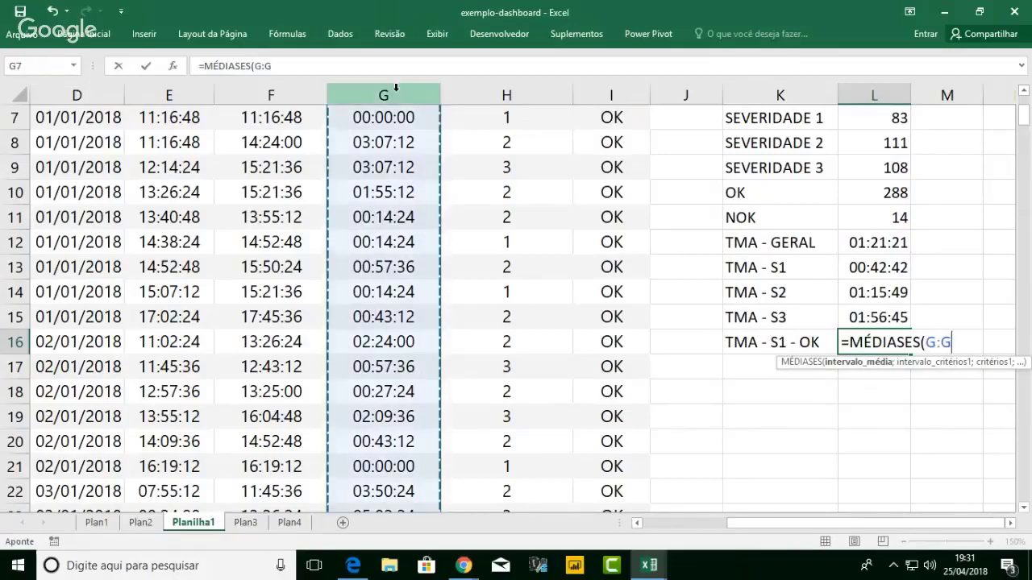
pyautogui.write(';')
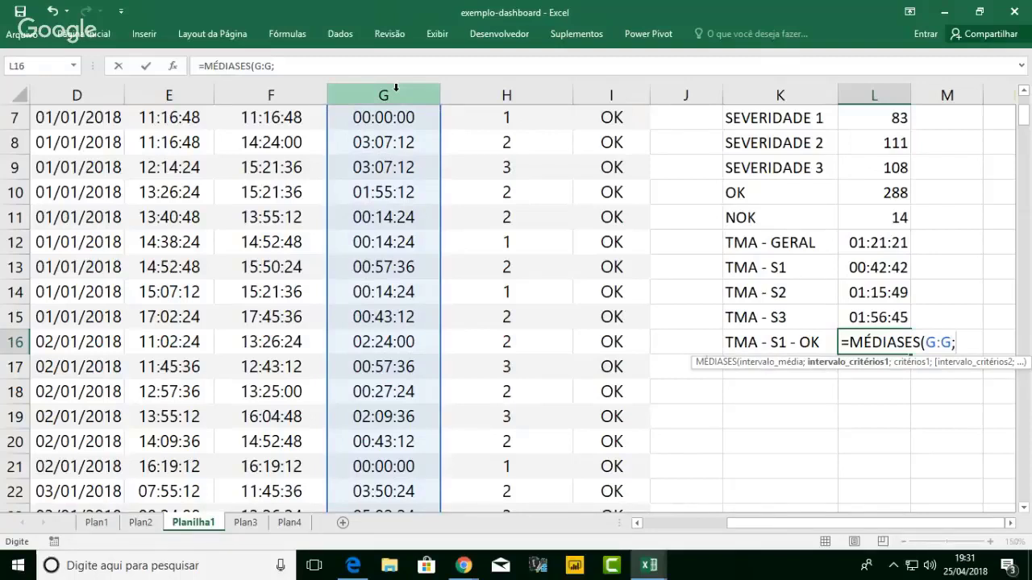
pyautogui.click(535, 90)
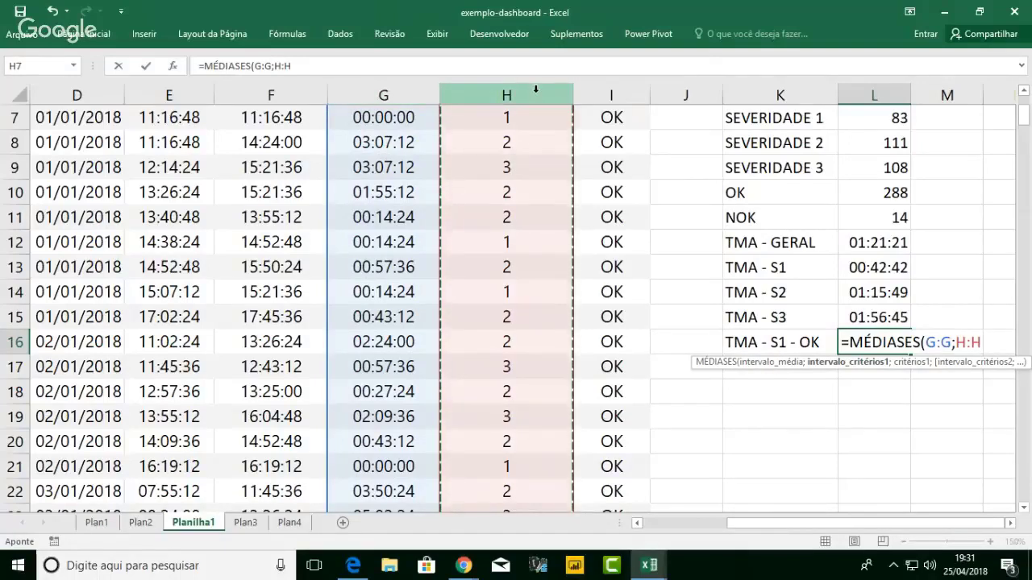
pyautogui.write(';1')
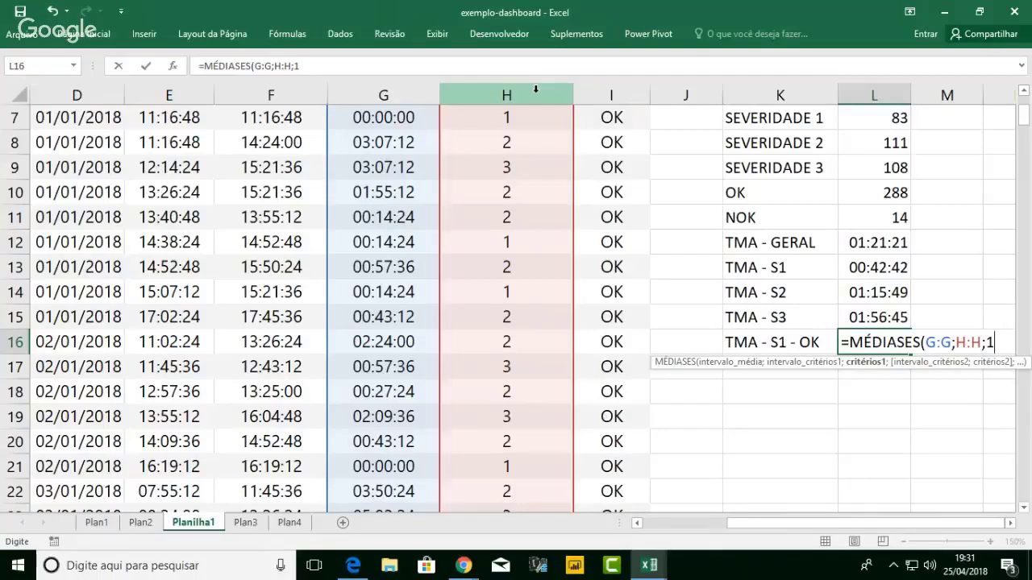
pyautogui.write(';')
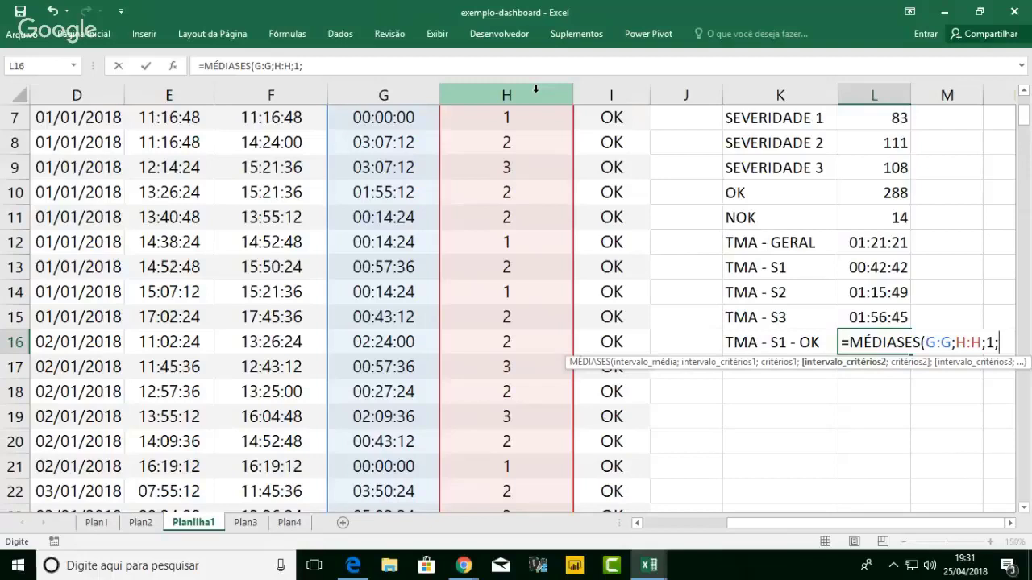
pyautogui.click(618, 87)
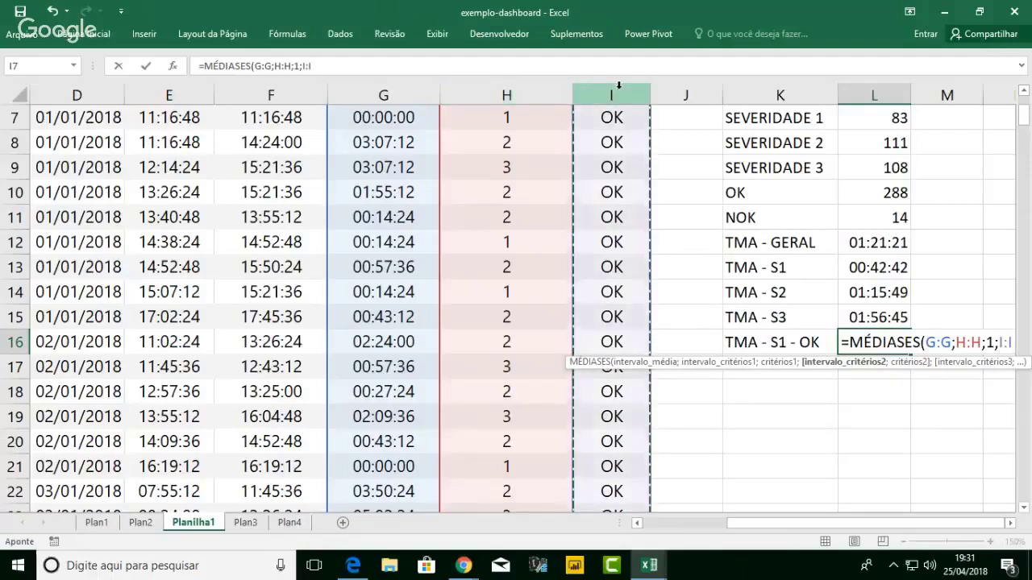
pyautogui.write(';')
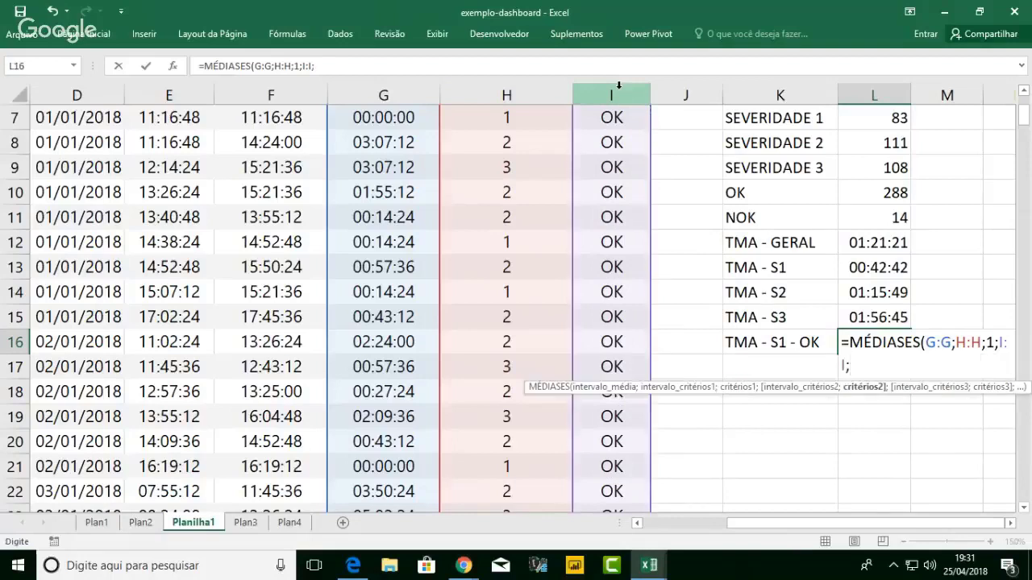
pyautogui.write('"OK")')
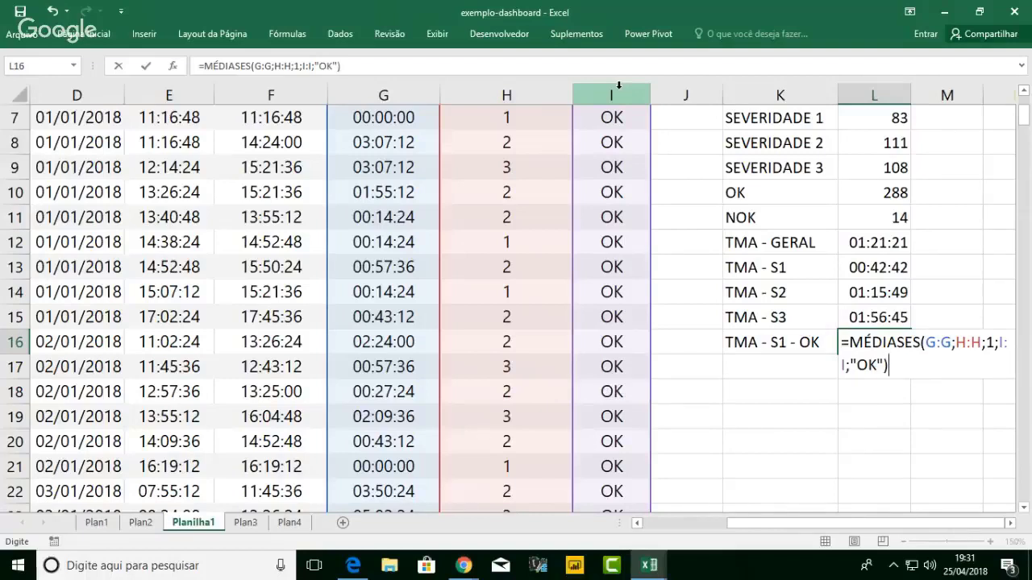
pyautogui.press('Return')
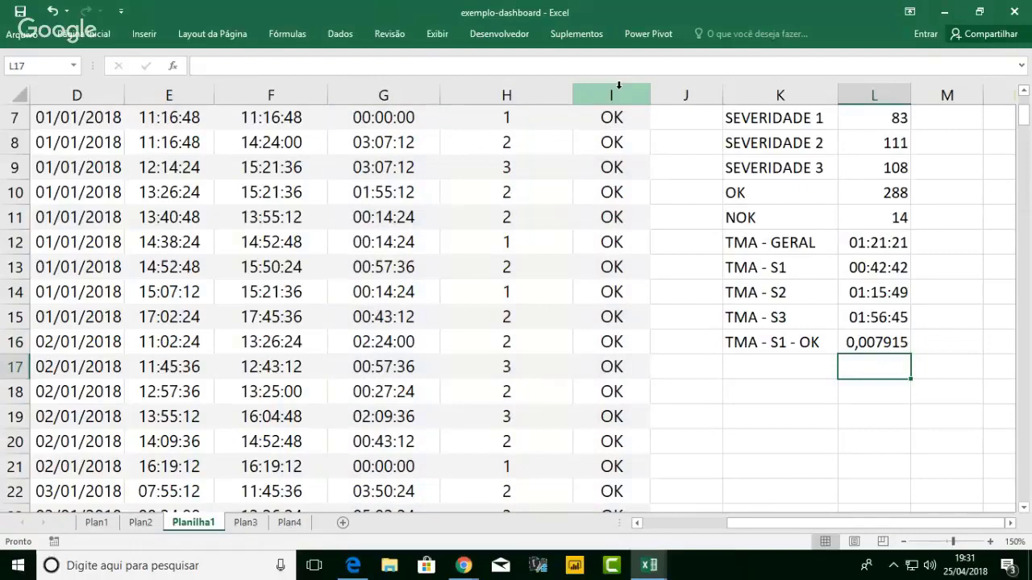
# - Format the TMA - S1 - OK average in L16 with the Hora number format
pyautogui.press('Up')
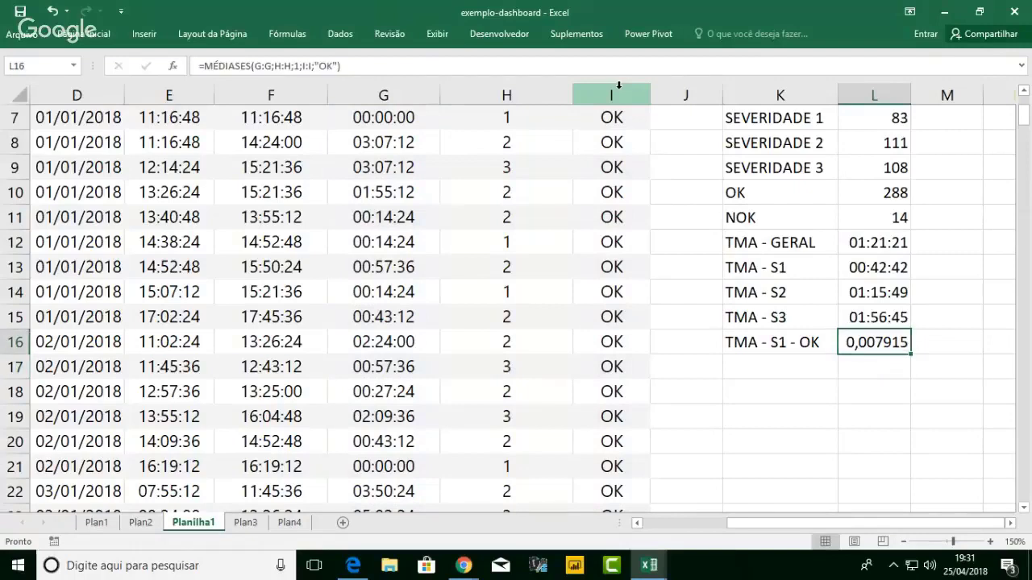
pyautogui.click(79, 37)
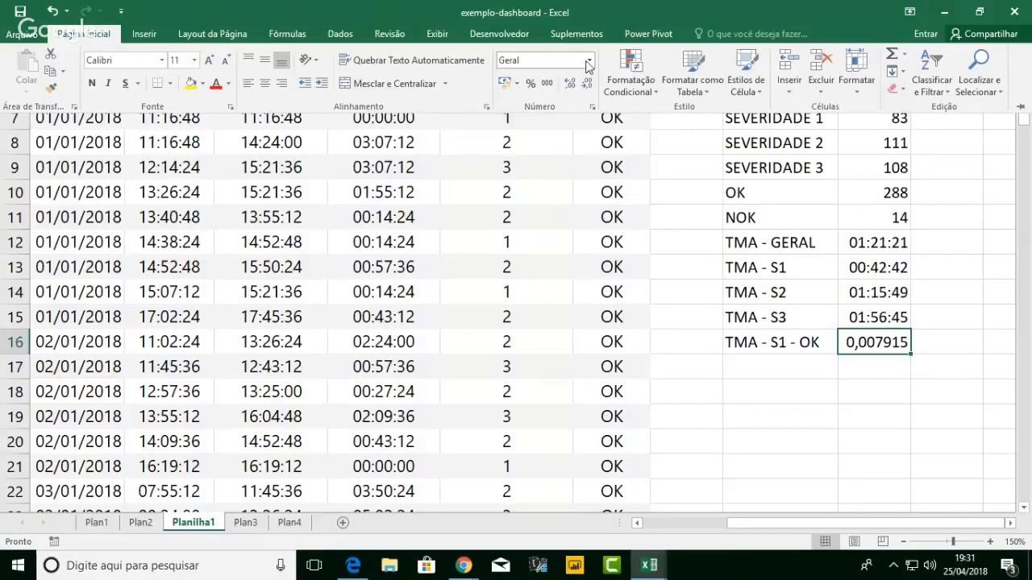
pyautogui.click(589, 64)
pyautogui.click(569, 295)
pyautogui.click(883, 349)
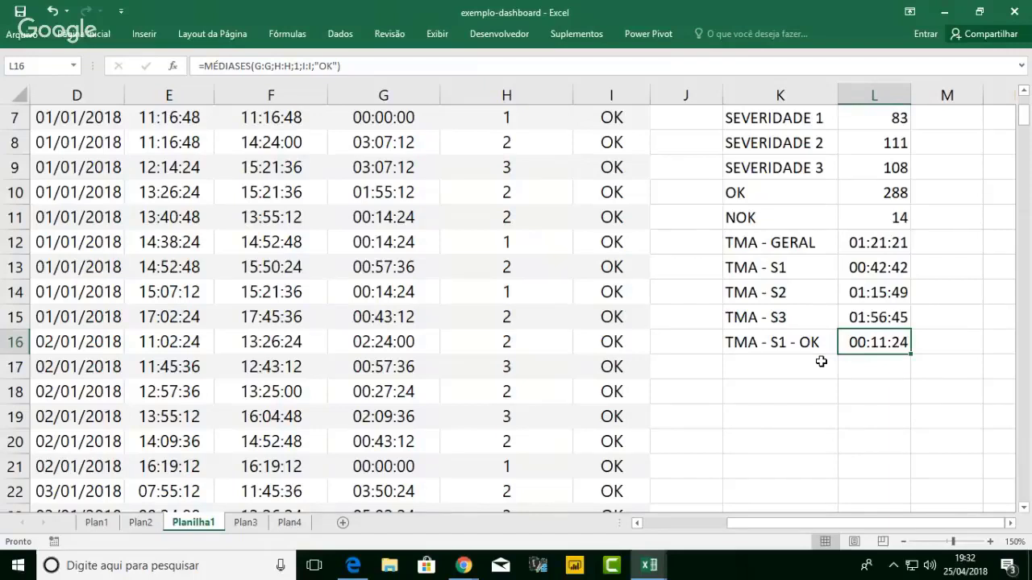
# - Enter the indicator label TMA - S1 - NOK in K17
pyautogui.moveTo(749, 267); pyautogui.dragTo(882, 269)
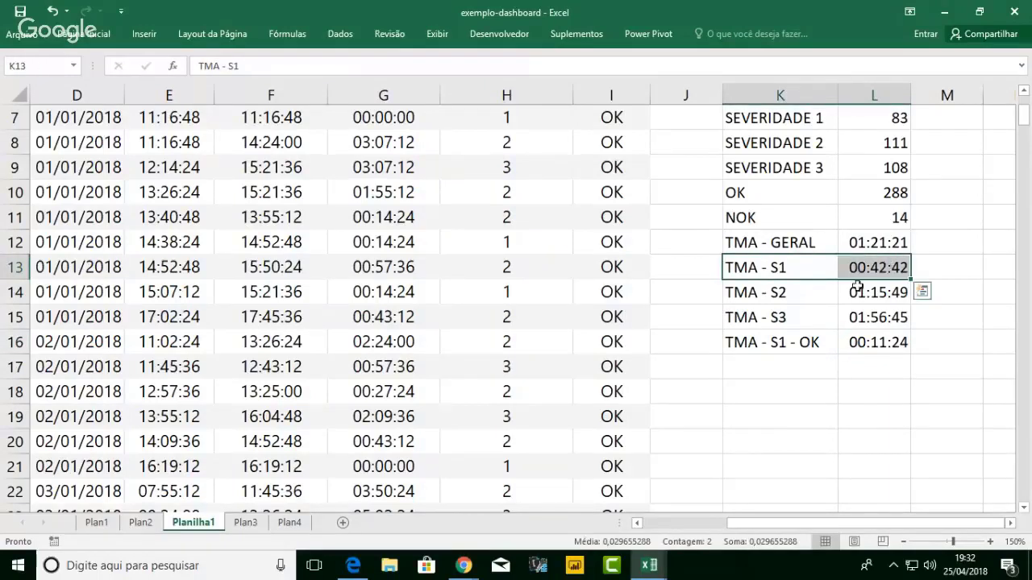
pyautogui.moveTo(802, 342); pyautogui.dragTo(857, 342)
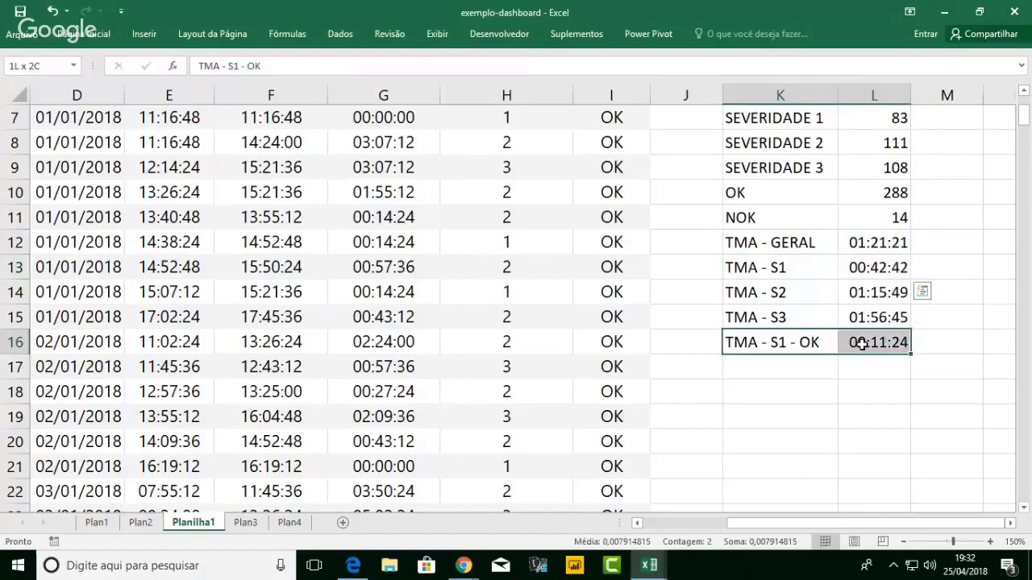
pyautogui.click(817, 369)
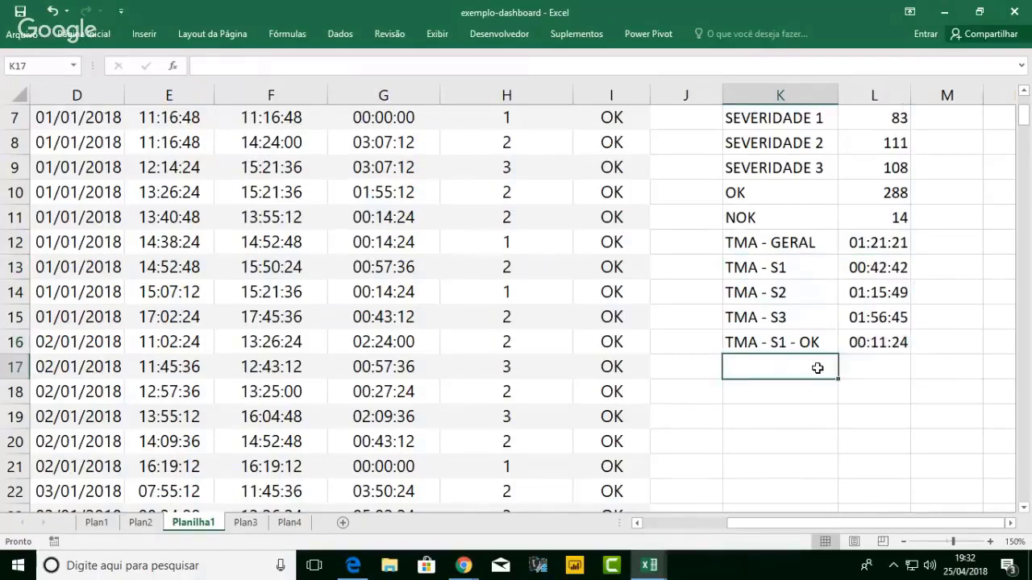
pyautogui.scroll(1, 818, 369)
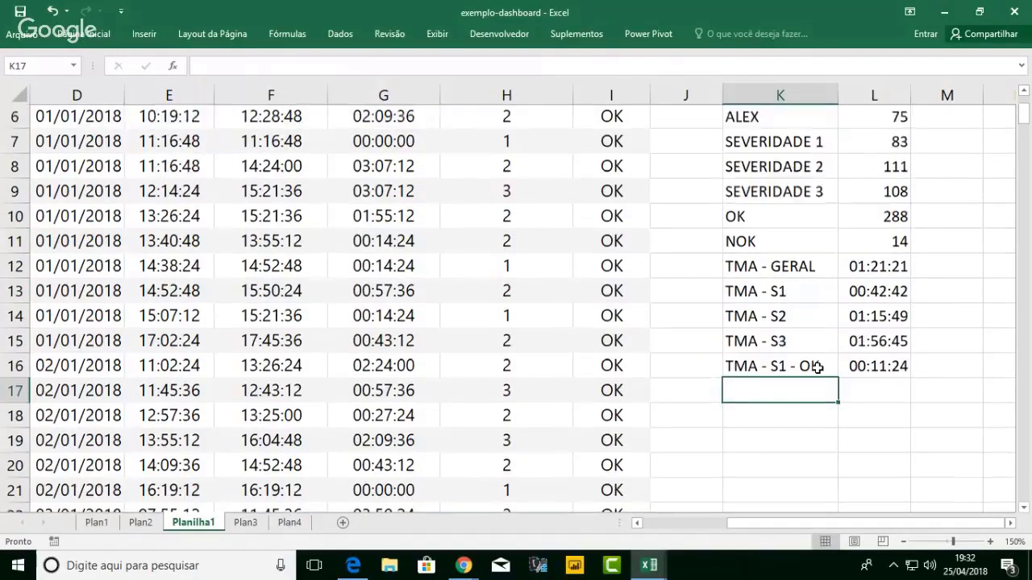
pyautogui.scroll(-1, 817, 368)
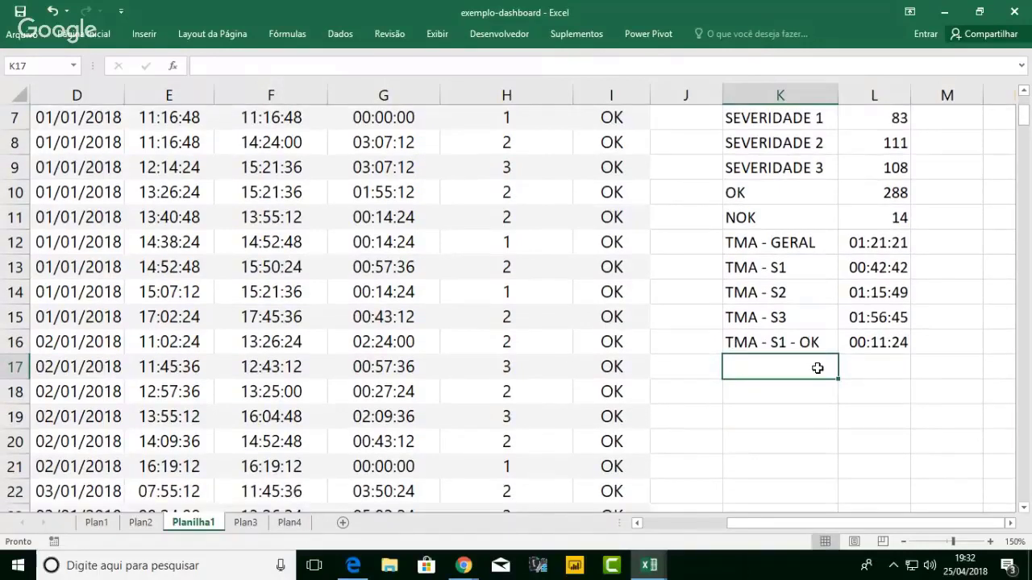
pyautogui.write('TMA')
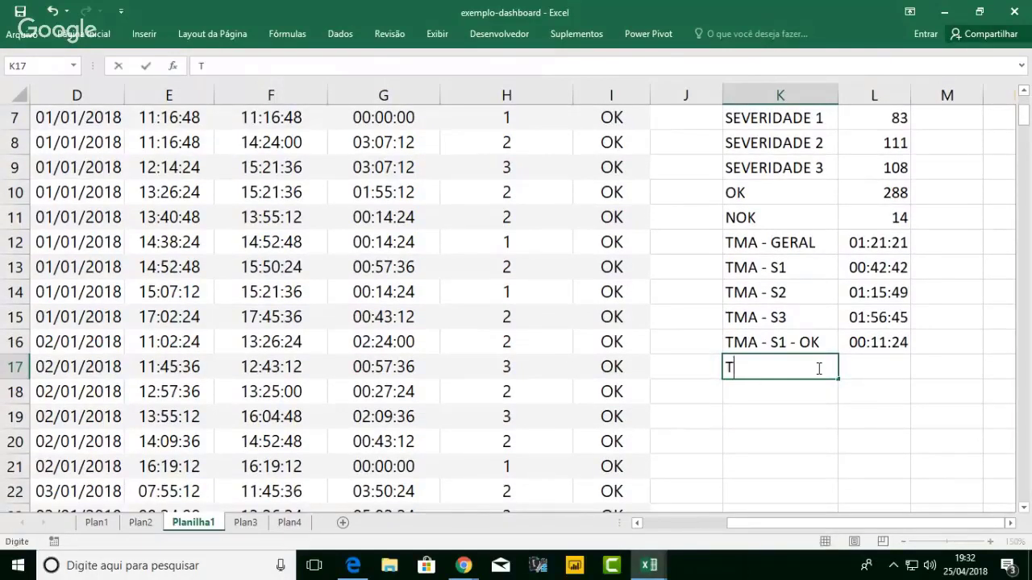
pyautogui.write('S1 - NOK')
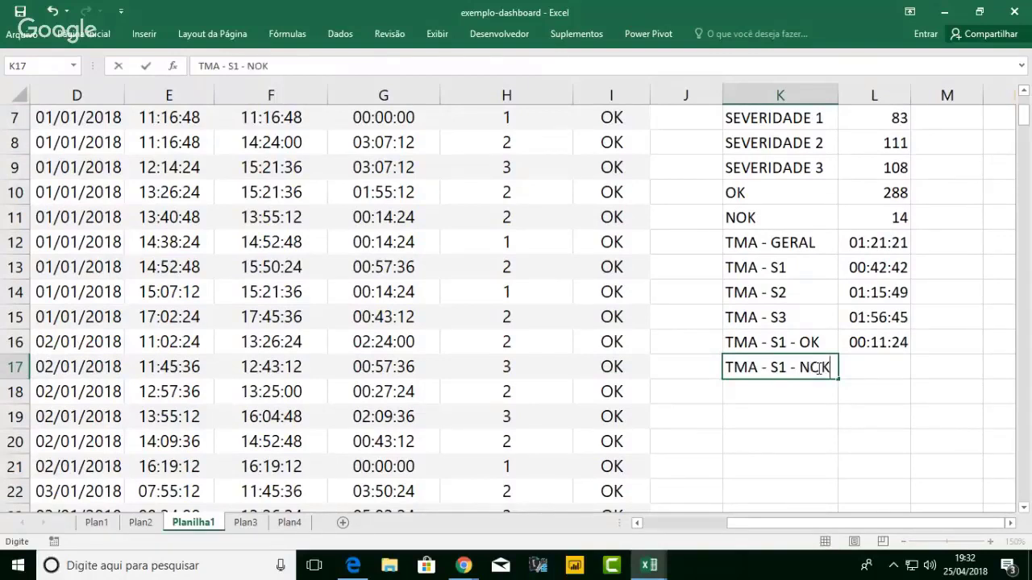
pyautogui.press('Tab')
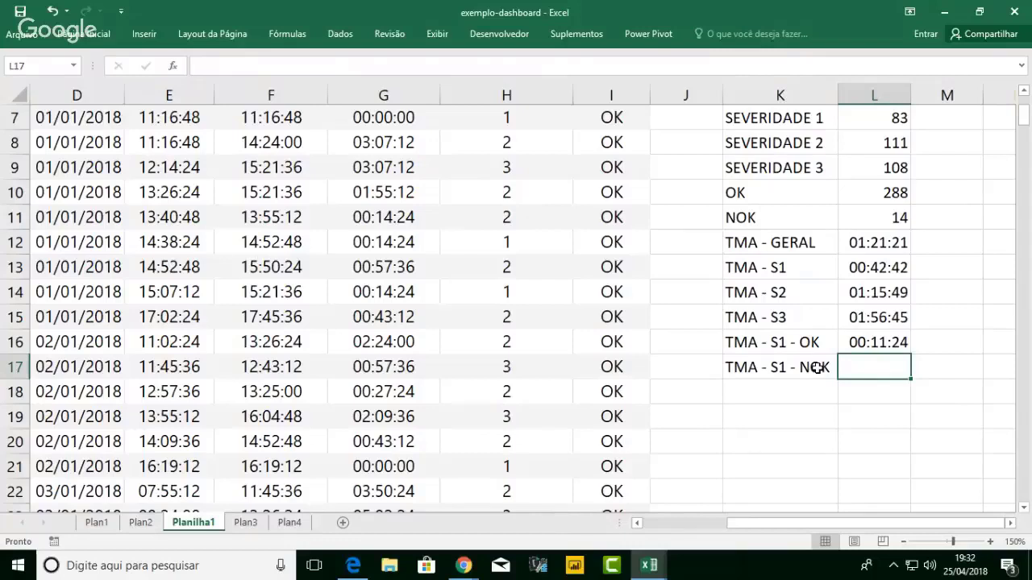
# - Calculate the average Duração of severity 1 tickets with SLA NOK in L17 using =MÉDIASES(G:G;H:H;1;I:I;"NOK")
pyautogui.write('=MÉ')
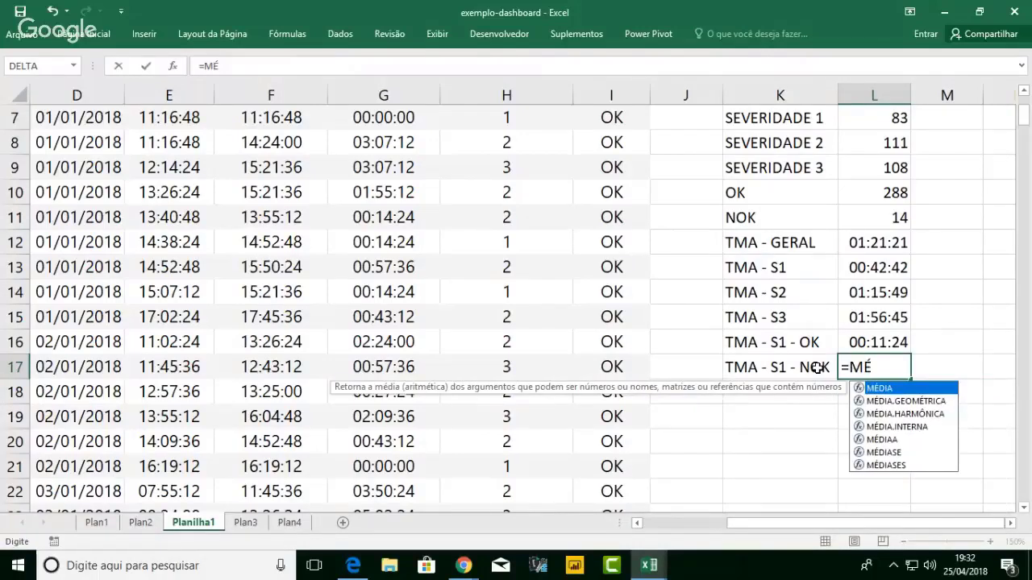
pyautogui.click(894, 466)
pyautogui.doubleClick(896, 466)
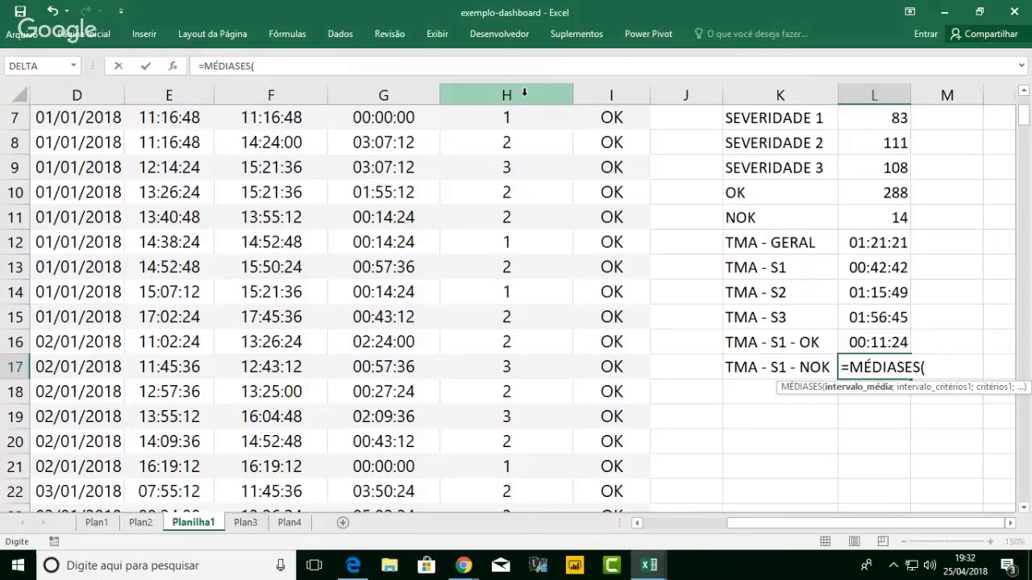
pyautogui.click(394, 90)
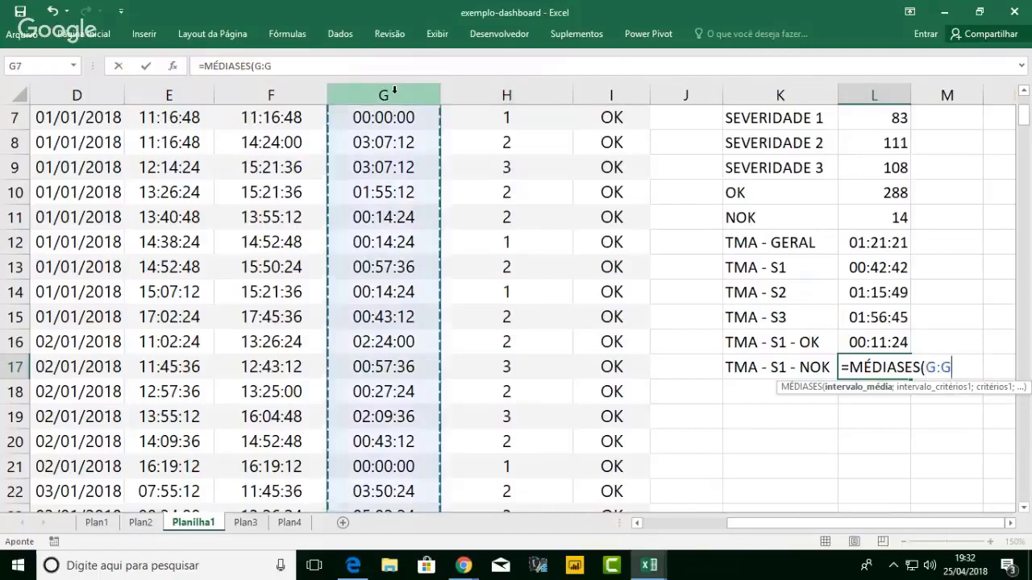
pyautogui.write(';')
pyautogui.click(465, 87)
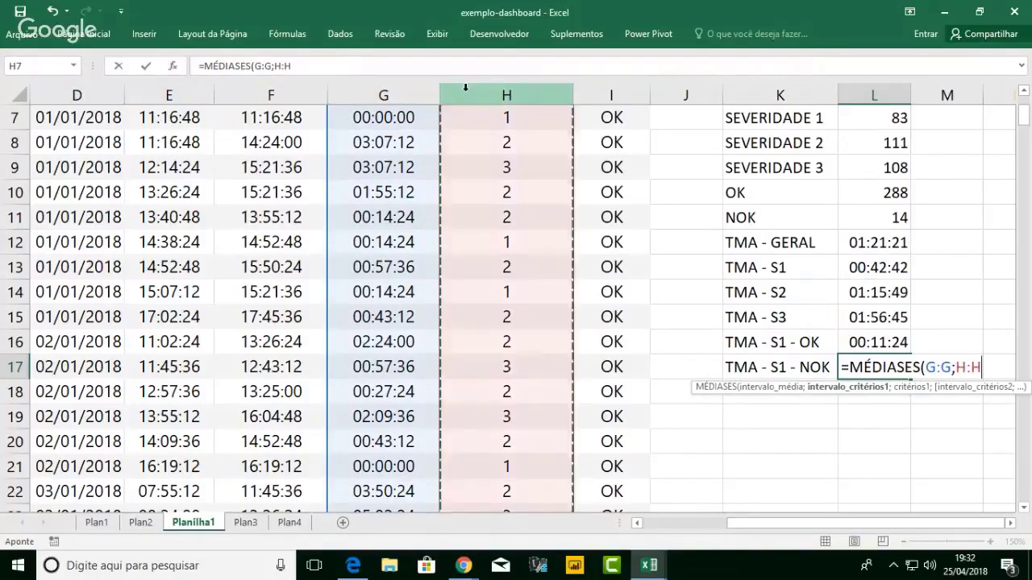
pyautogui.write(';1')
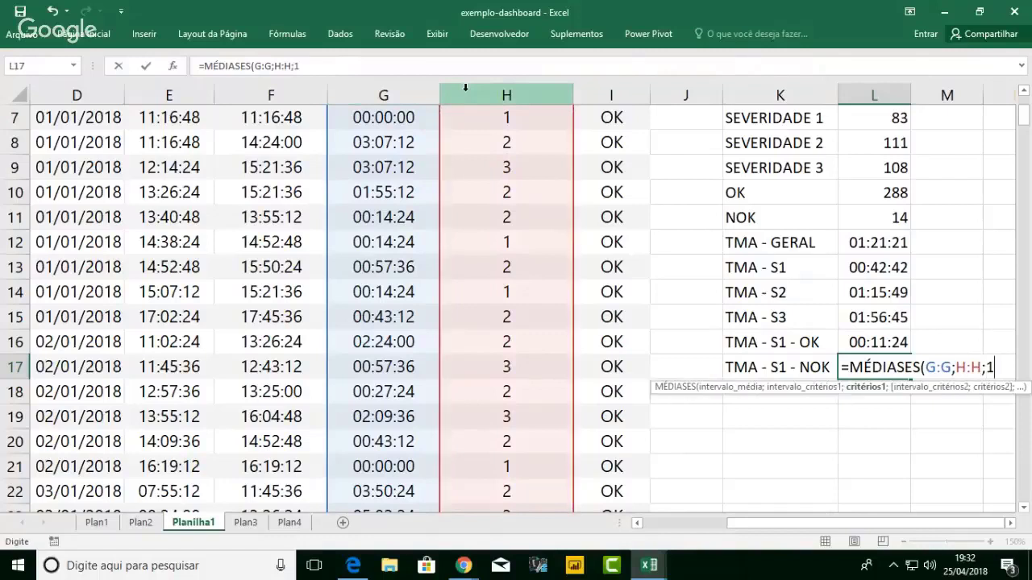
pyautogui.write(';')
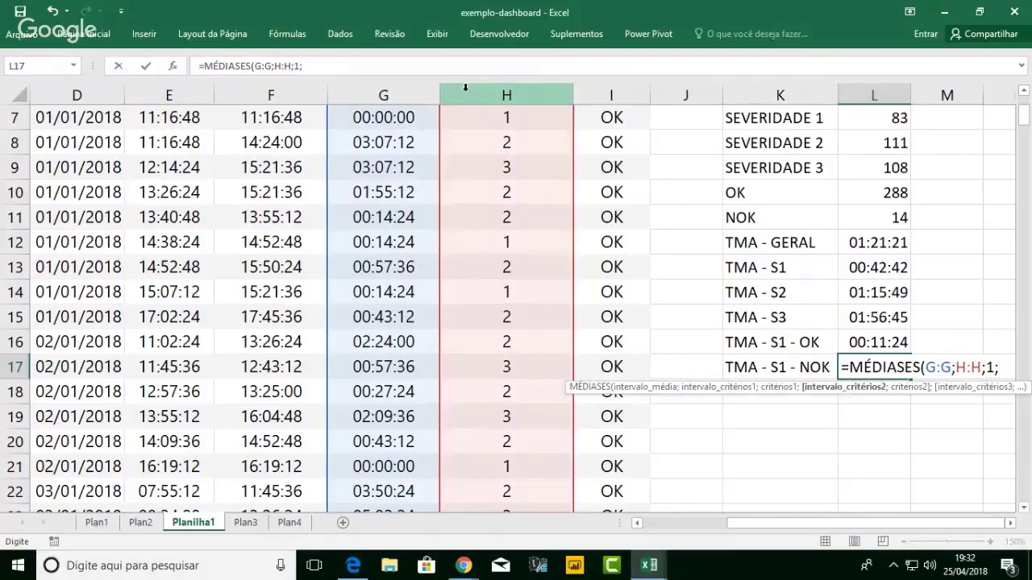
pyautogui.click(611, 87)
pyautogui.write(';"')
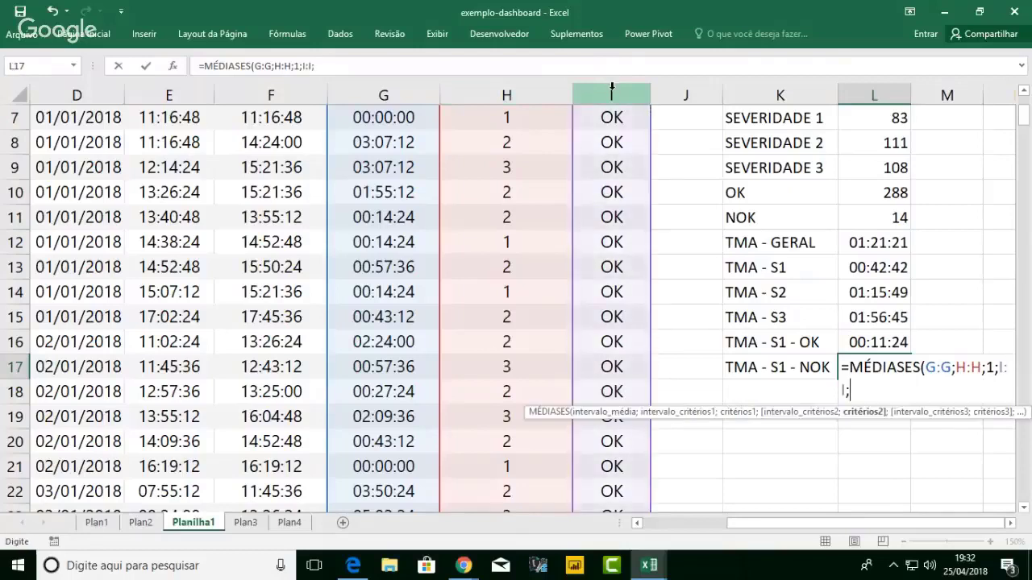
pyautogui.write('NOK"')
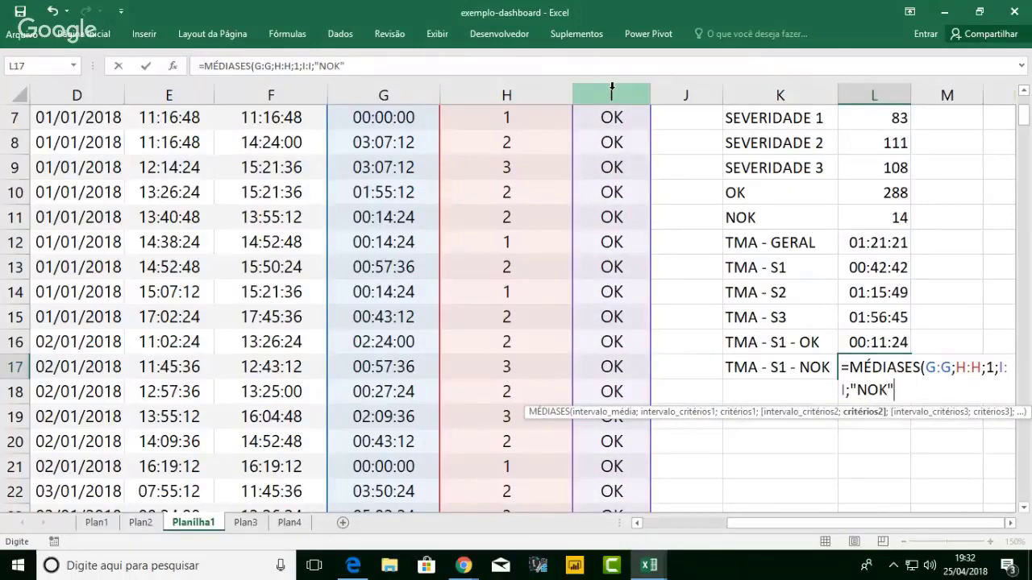
pyautogui.write(')')
pyautogui.press('Return')
# - Format the TMA - S1 - NOK average in L17 with the Hora number format
pyautogui.press('Up')
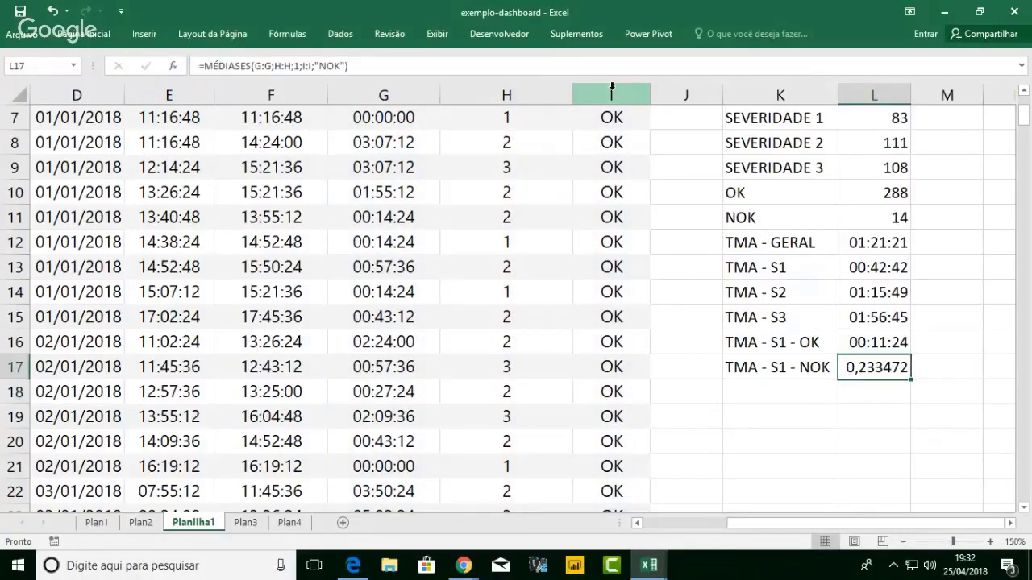
pyautogui.click(107, 42)
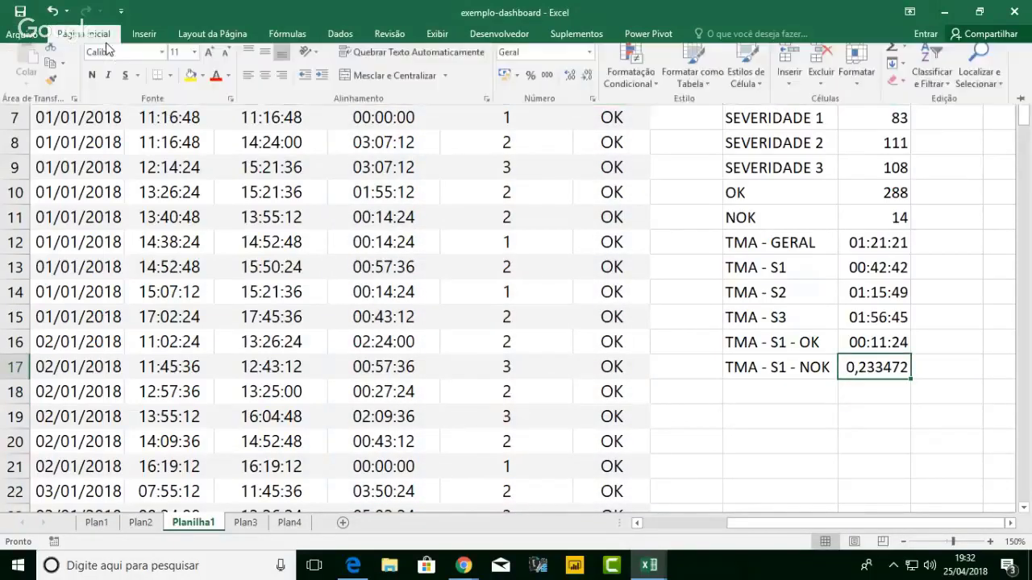
pyautogui.click(589, 60)
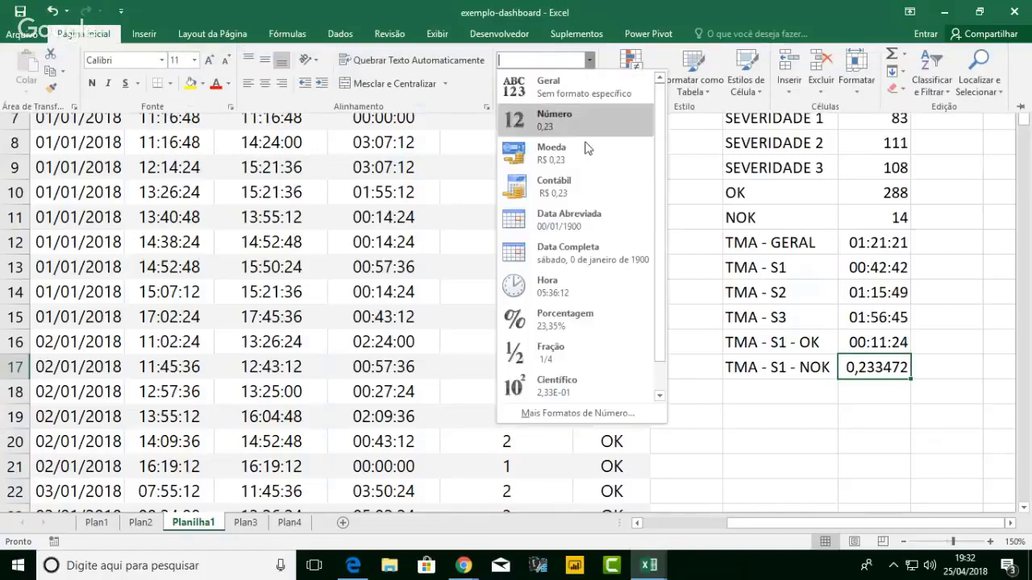
pyautogui.click(583, 287)
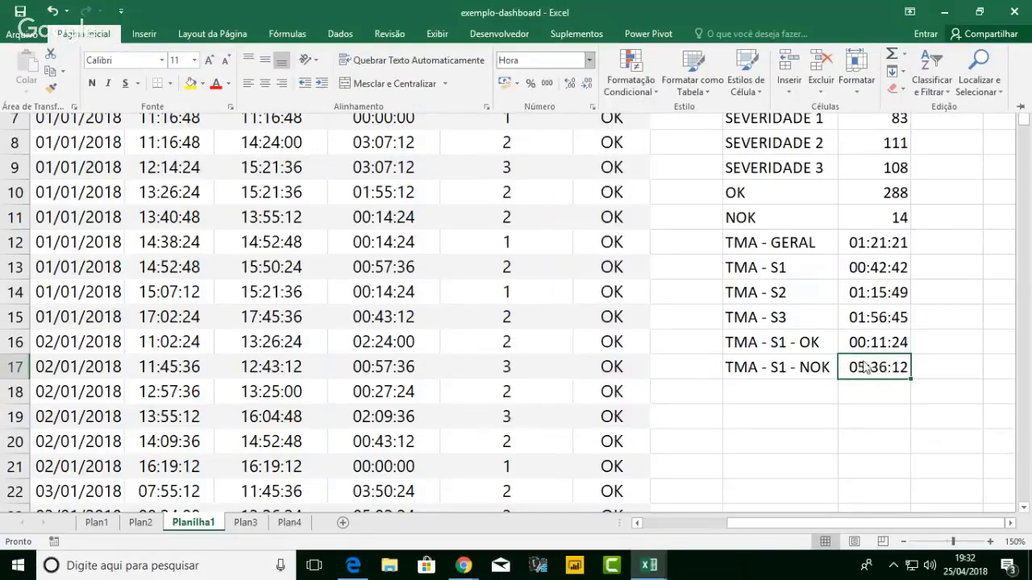
pyautogui.click(888, 372)
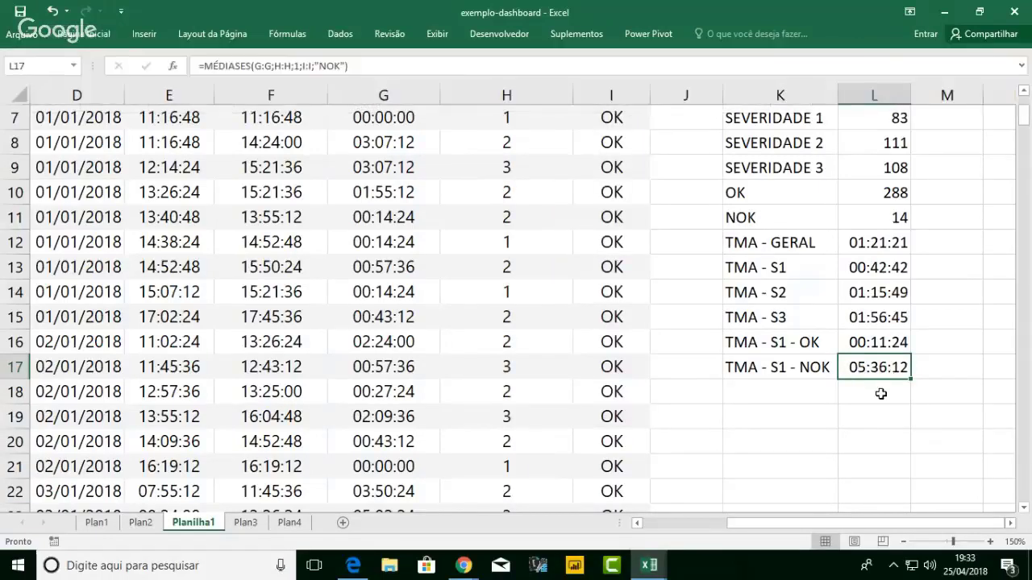
pyautogui.click(881, 393)
pyautogui.click(883, 369)
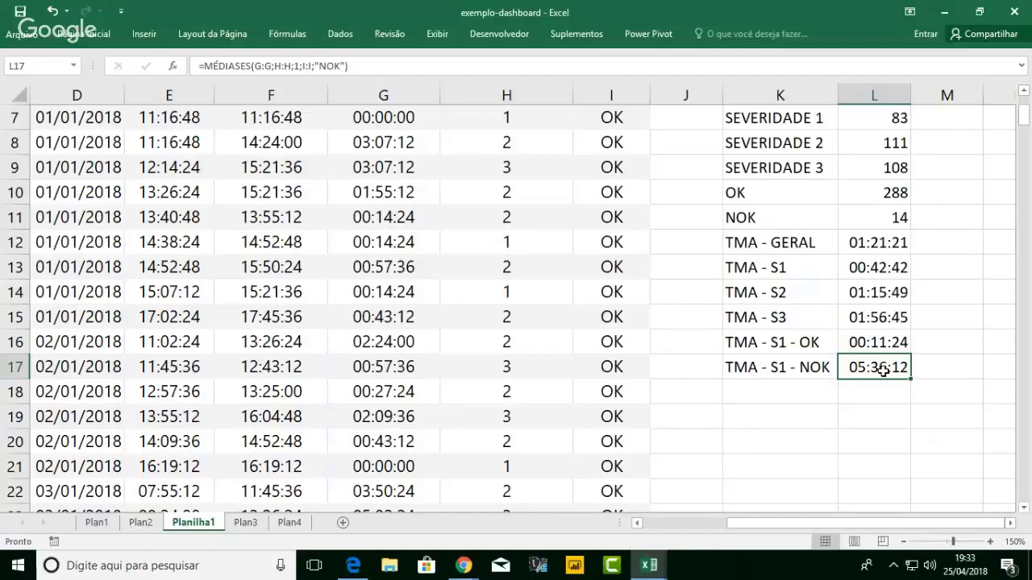
pyautogui.moveTo(935, 368); pyautogui.dragTo(781, 366)
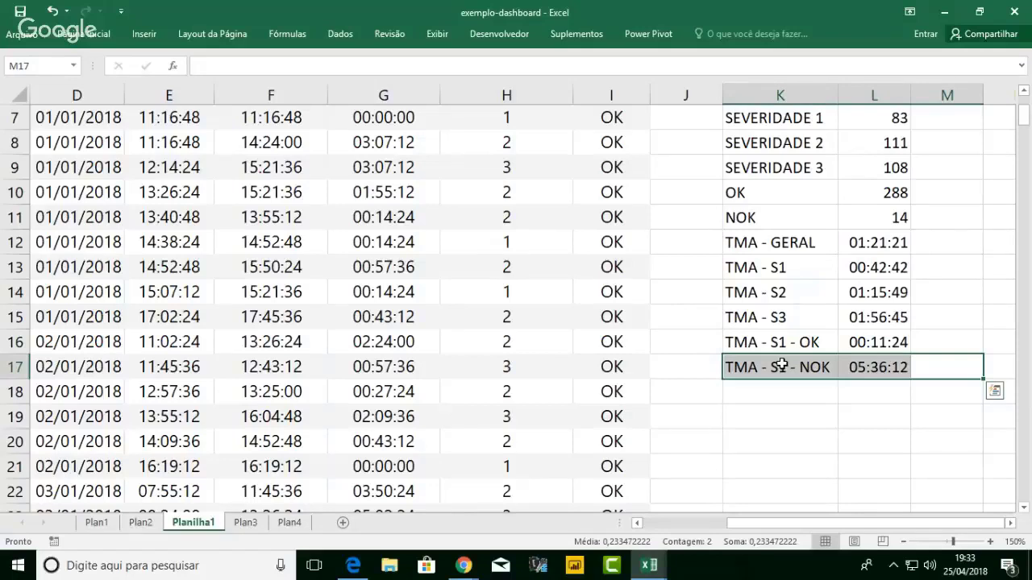
pyautogui.moveTo(783, 342); pyautogui.dragTo(896, 341)
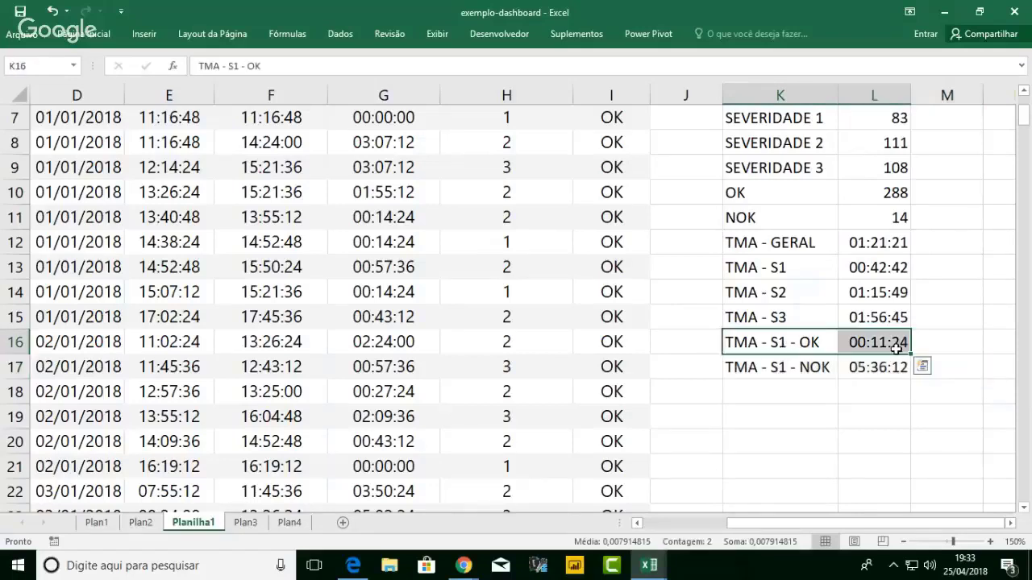
# - Enter the indicator label TMA - S2 - OK in K18
pyautogui.click(794, 390)
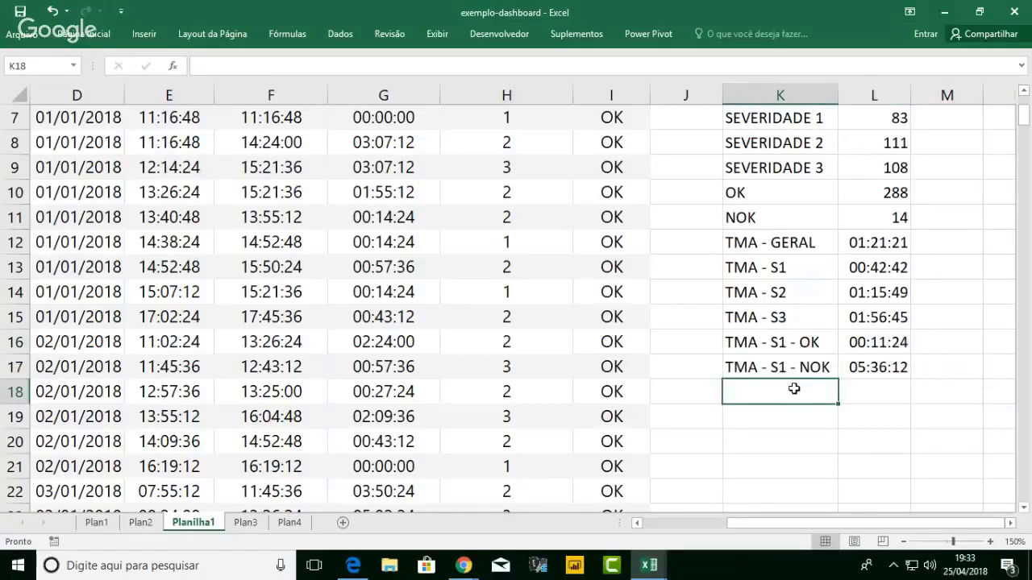
pyautogui.write('TMA - S2 ')
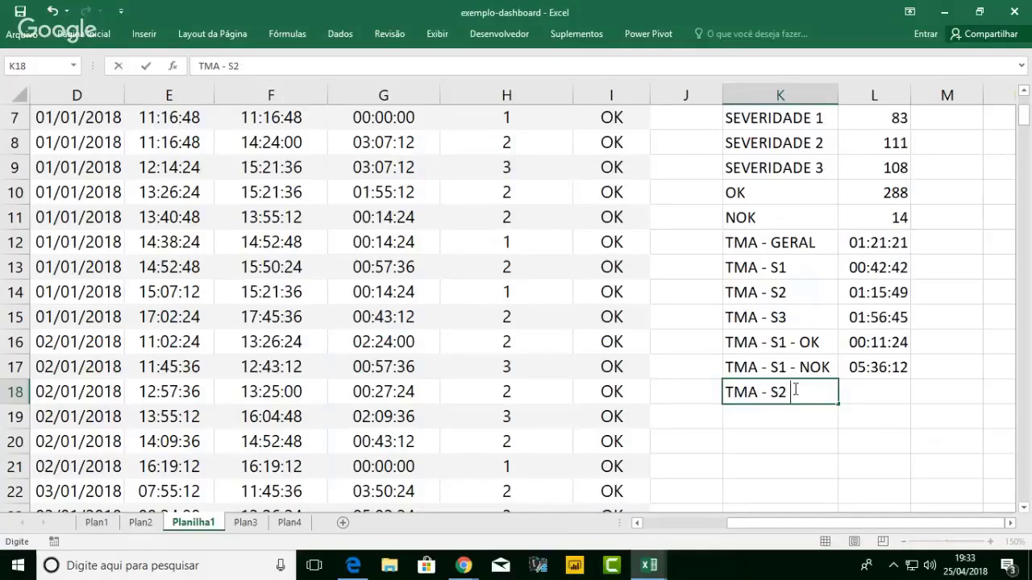
pyautogui.write('- OK')
pyautogui.press('Tab')
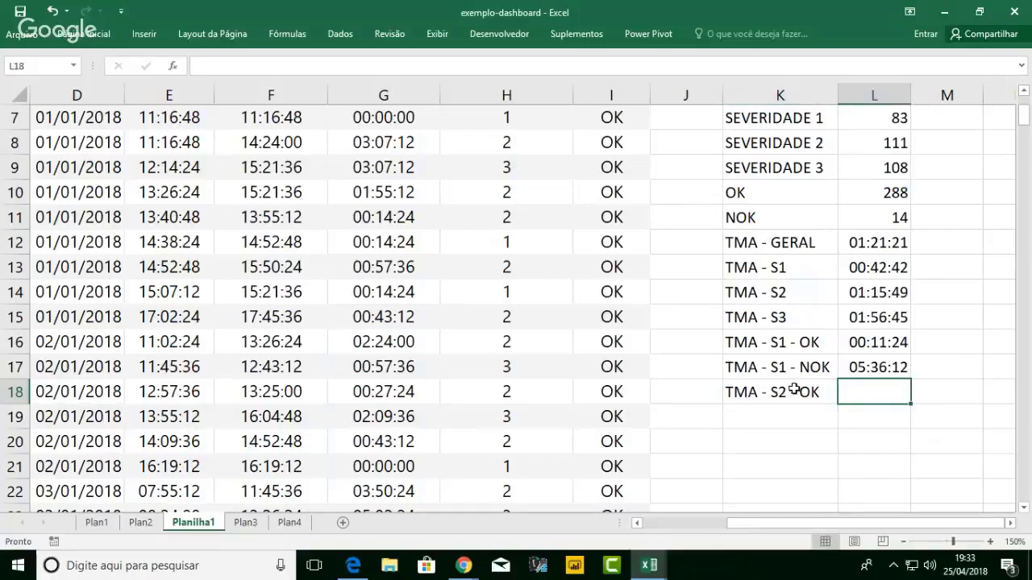
# - Calculate the average Duração of severity 2 tickets with SLA OK in L18 using =MÉDIASES(G:G;H:H;2;I:I;"OK")
pyautogui.write('=')
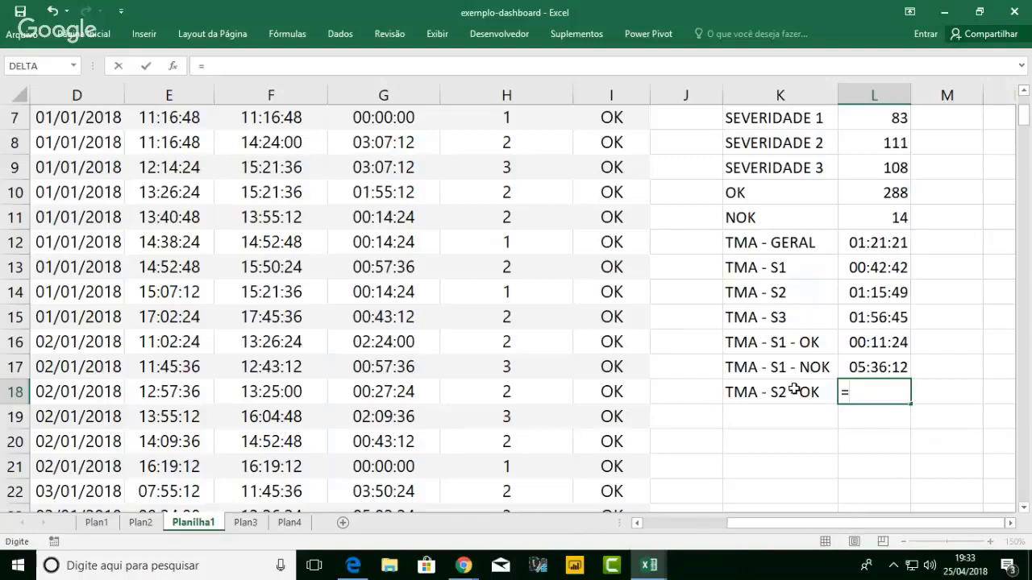
pyautogui.write('MÉDI')
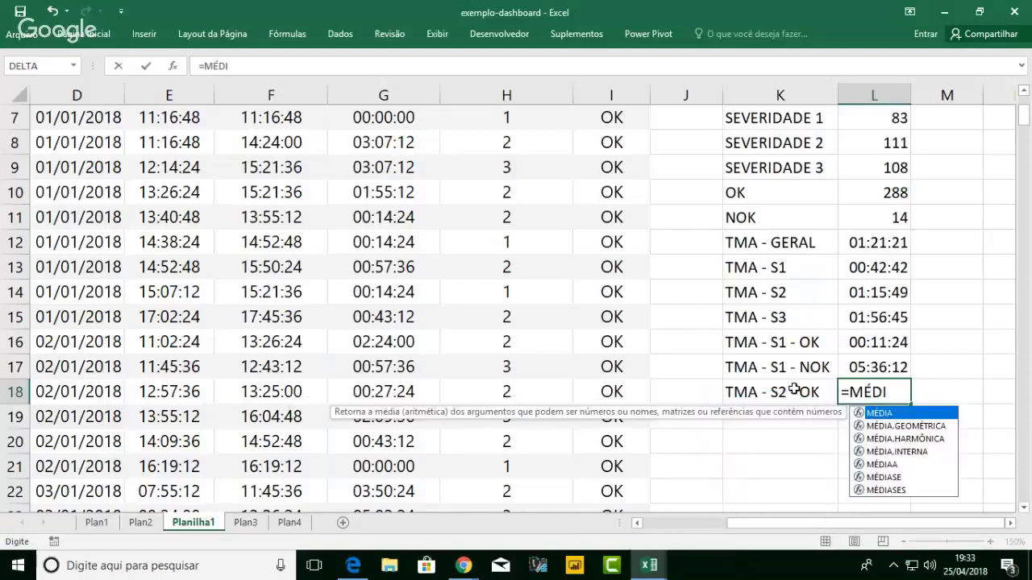
pyautogui.write('ASES(')
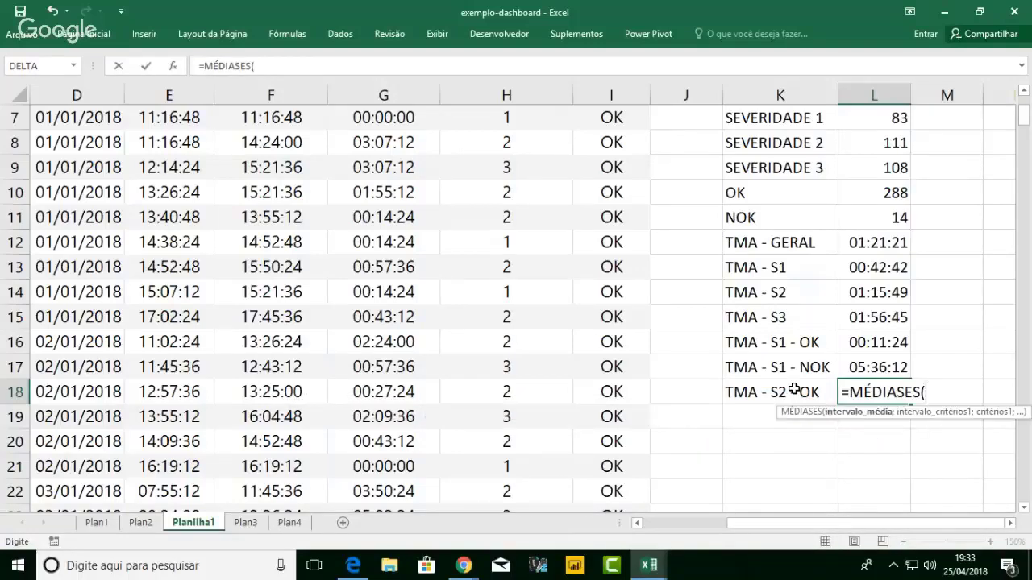
pyautogui.click(360, 94)
pyautogui.write(';')
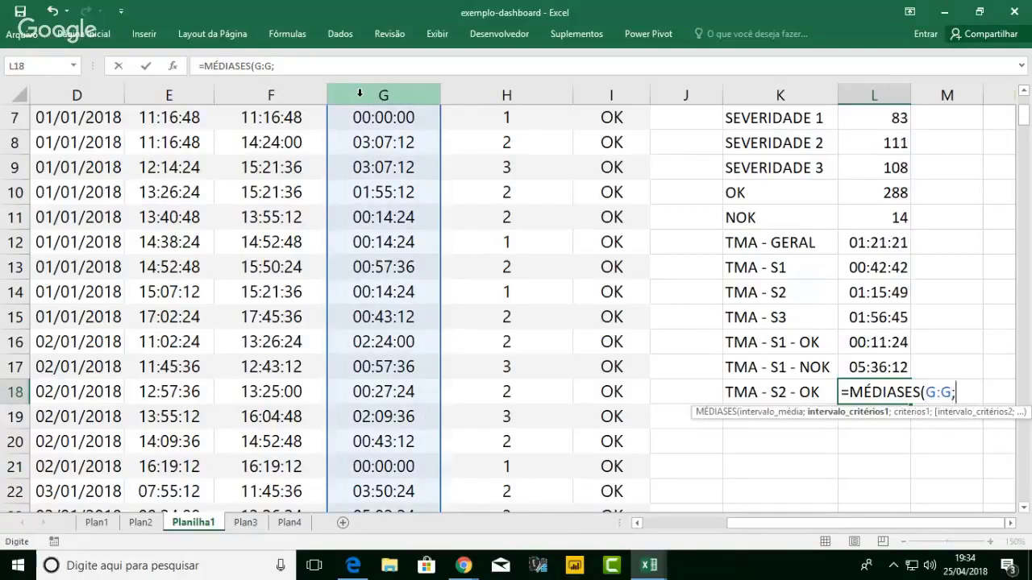
pyautogui.click(476, 94)
pyautogui.write(';')
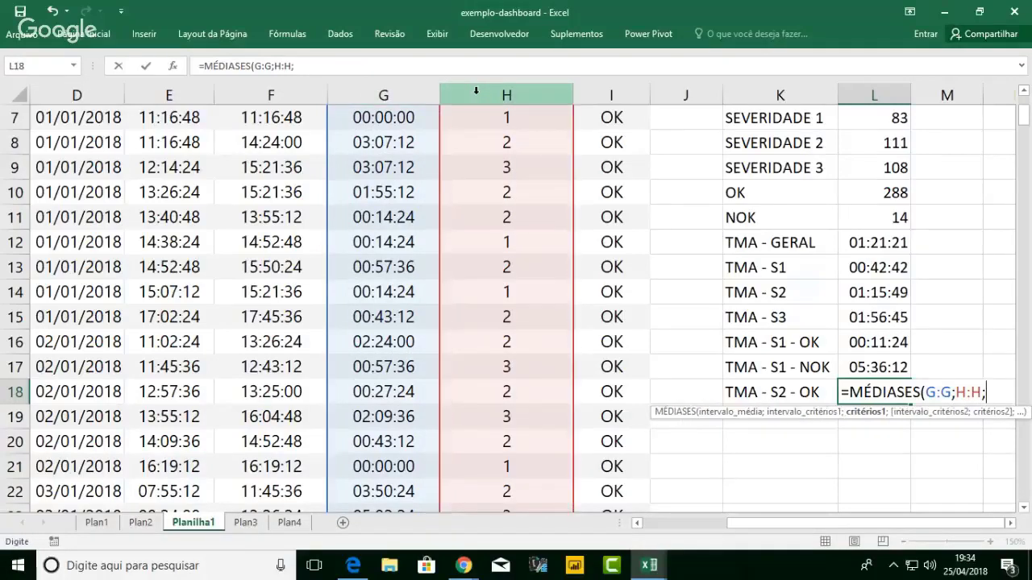
pyautogui.write('1')
pyautogui.press('BackSpace')
pyautogui.write('2;')
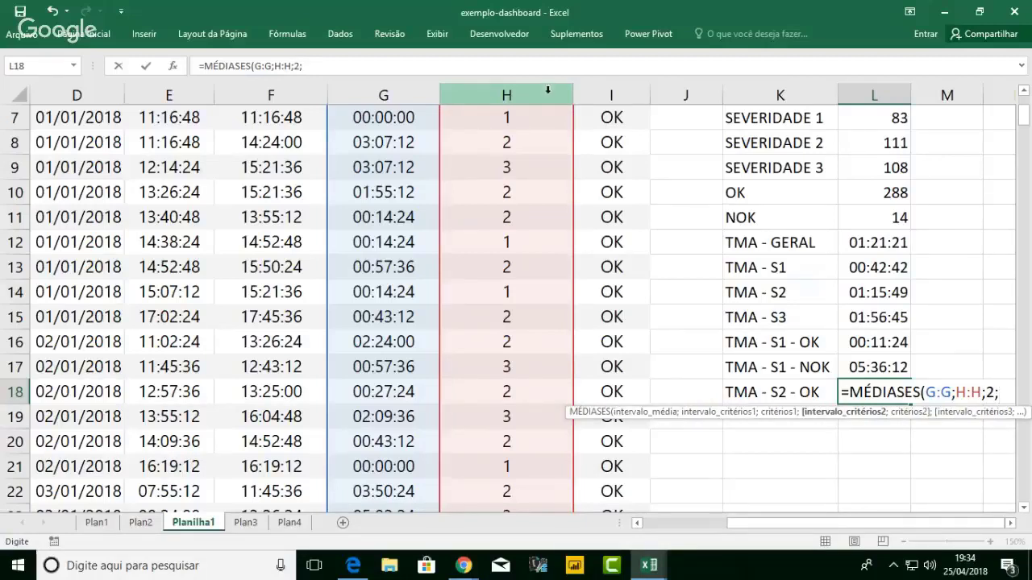
pyautogui.click(594, 84)
pyautogui.write(';"')
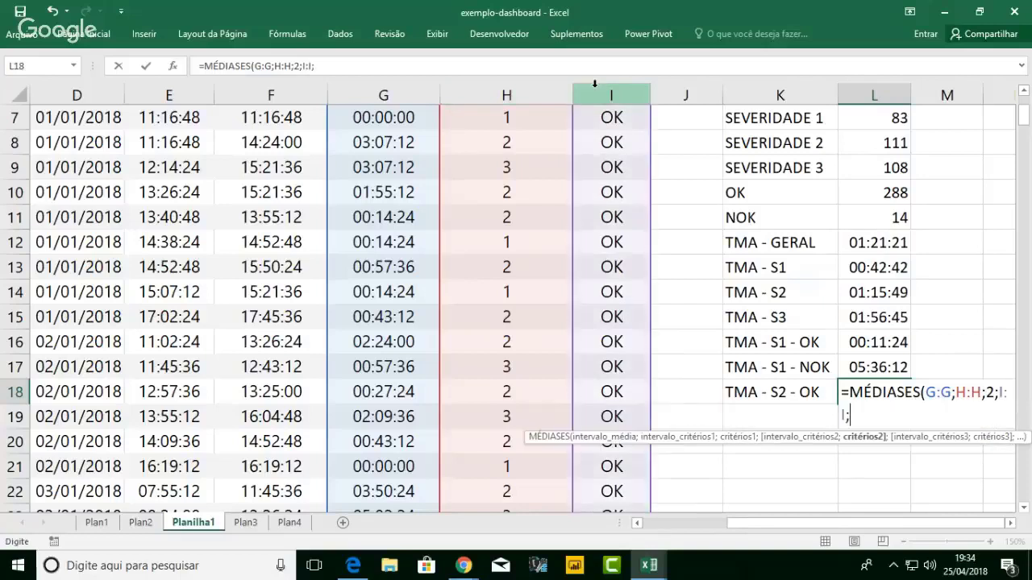
pyautogui.write('NOK")')
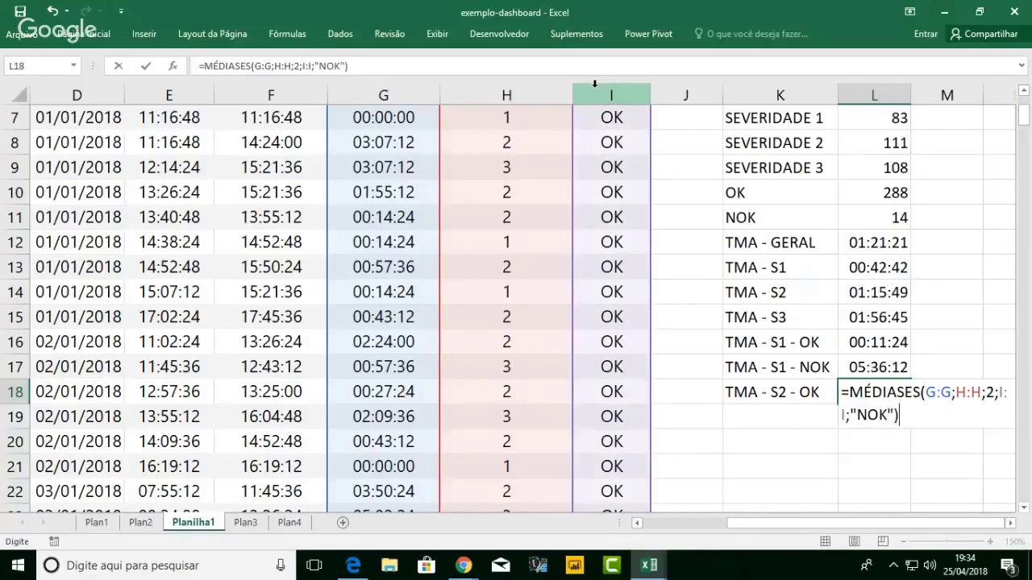
pyautogui.press('BackSpace')
pyautogui.press('BackSpace')
pyautogui.press('BackSpace')
pyautogui.press('BackSpace')
pyautogui.press('BackSpace')
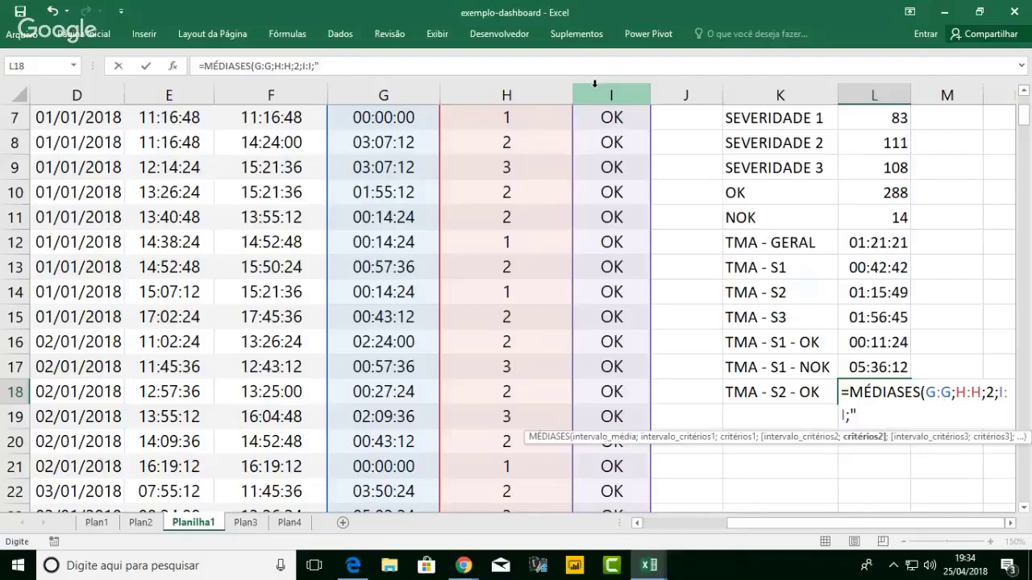
pyautogui.write('OK")')
pyautogui.press('Return')
# - Enter the indicator label TMA - SE - NOK in K19
pyautogui.press('Left')
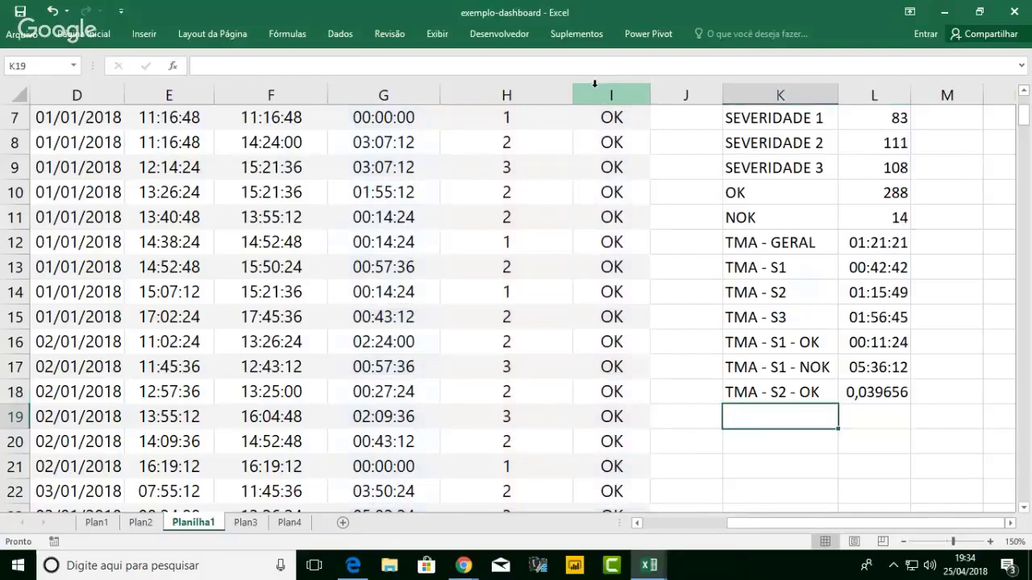
pyautogui.write('TMA - ')
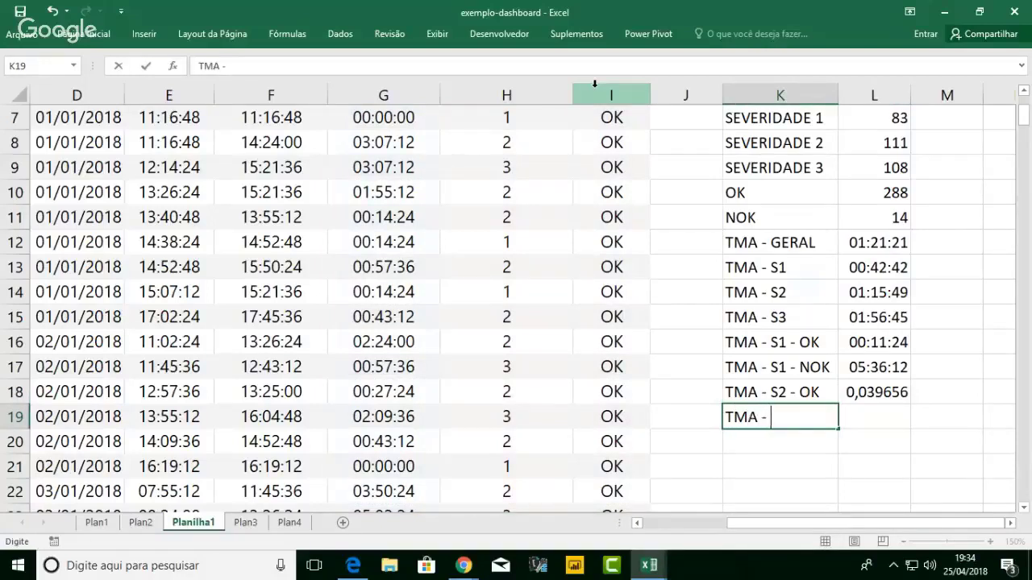
pyautogui.write('SE - NOK')
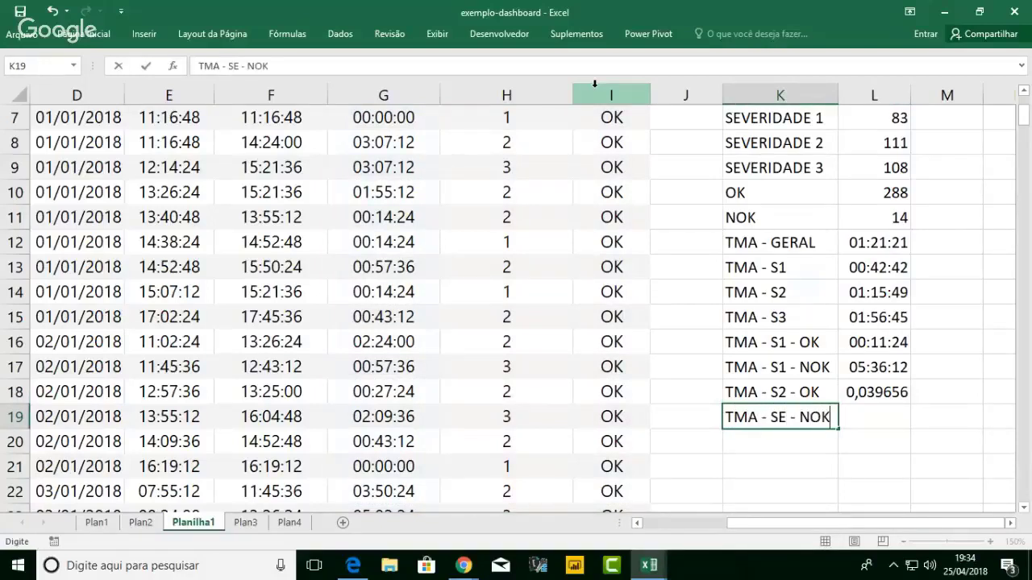
pyautogui.press('Tab')
# - Copy the TMA - S2 - OK average formula from L18 into L19
pyautogui.press('Up')
pyautogui.hotkey('ctrl', 'c')
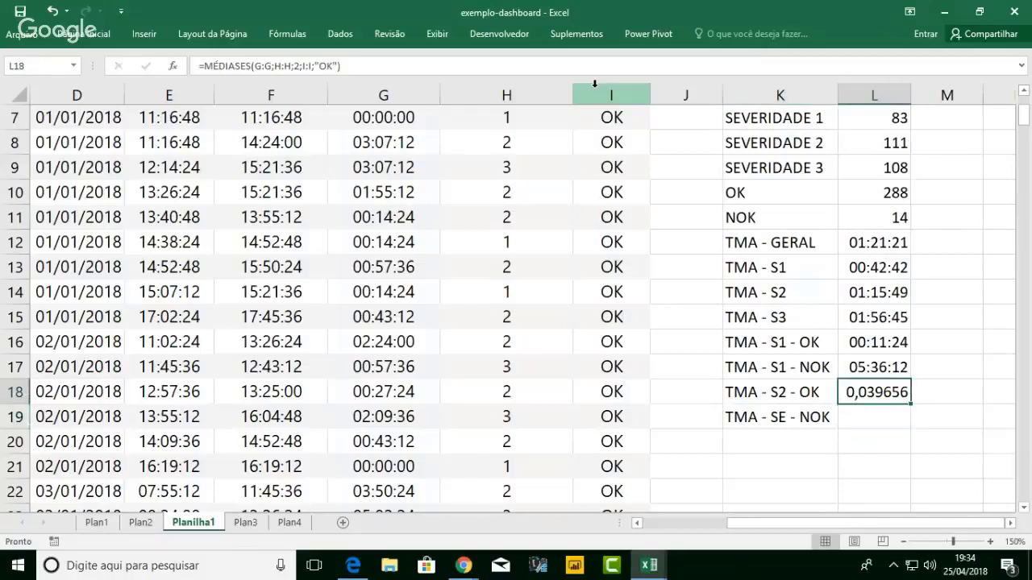
pyautogui.press('Down')
pyautogui.hotkey('ctrl', 'v')
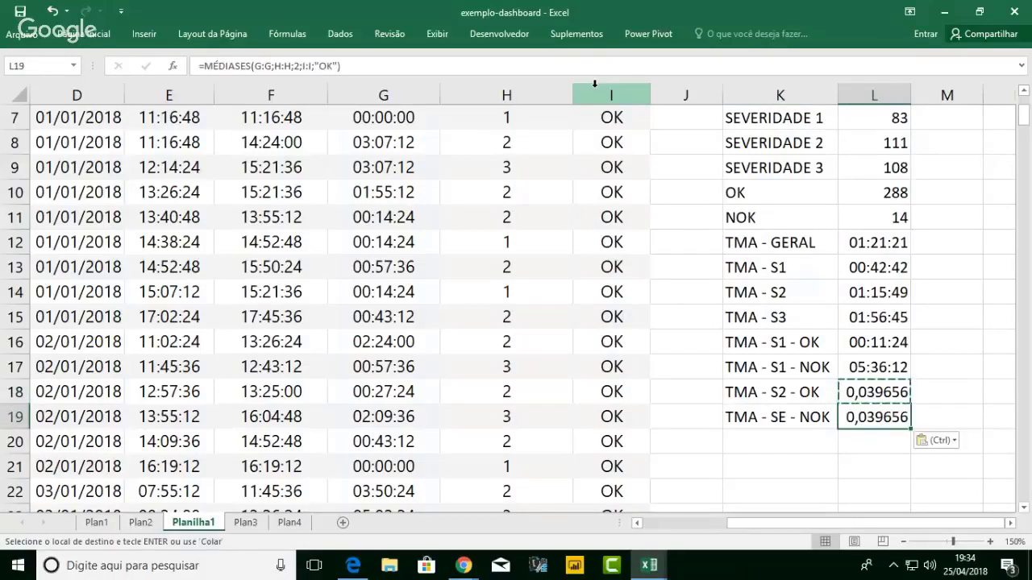
pyautogui.press('Escape')
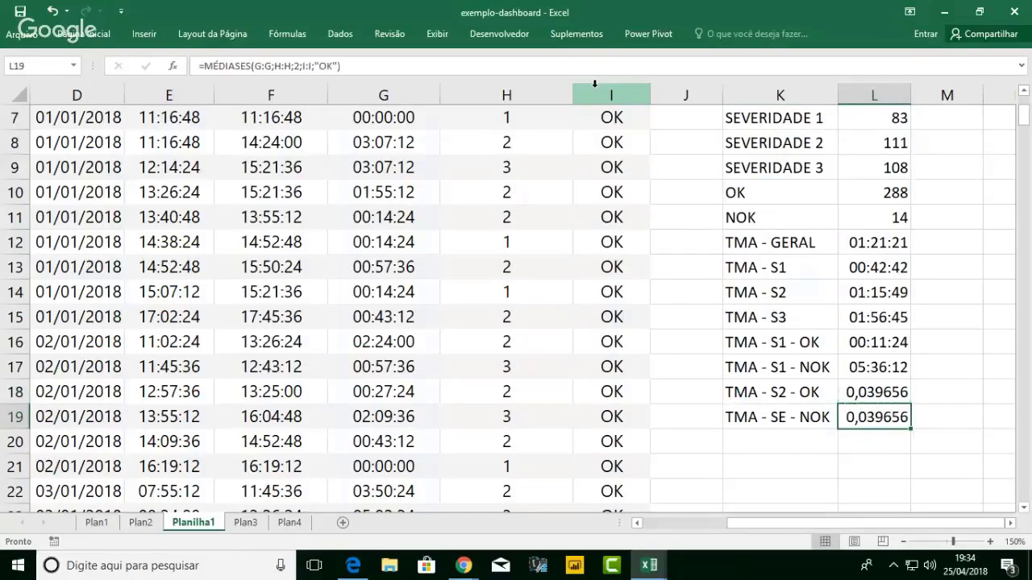
# - Set the severity criterion in the L19 average formula to 3
pyautogui.doubleClick(872, 417)
pyautogui.doubleClick(991, 417)
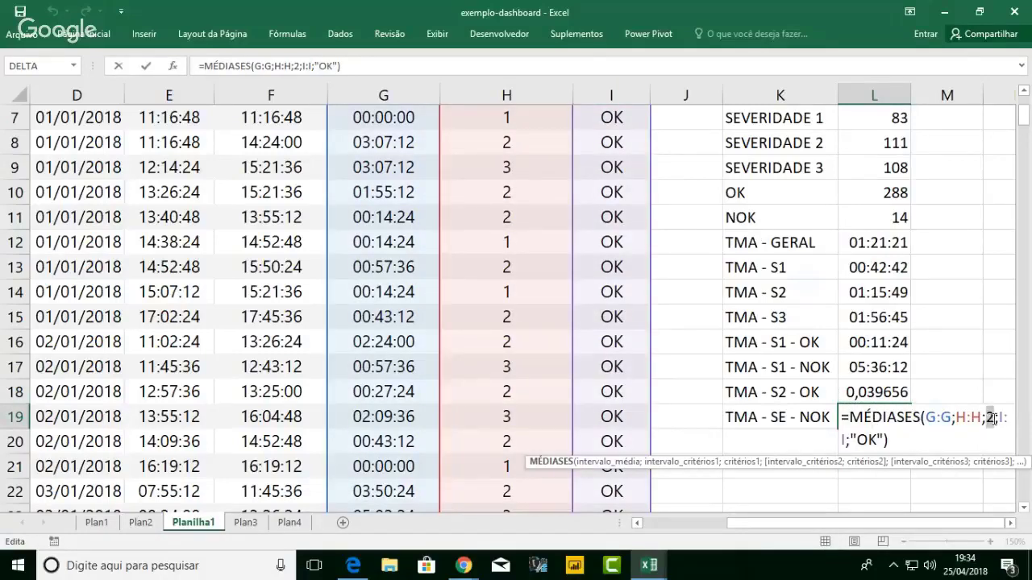
pyautogui.write('3')
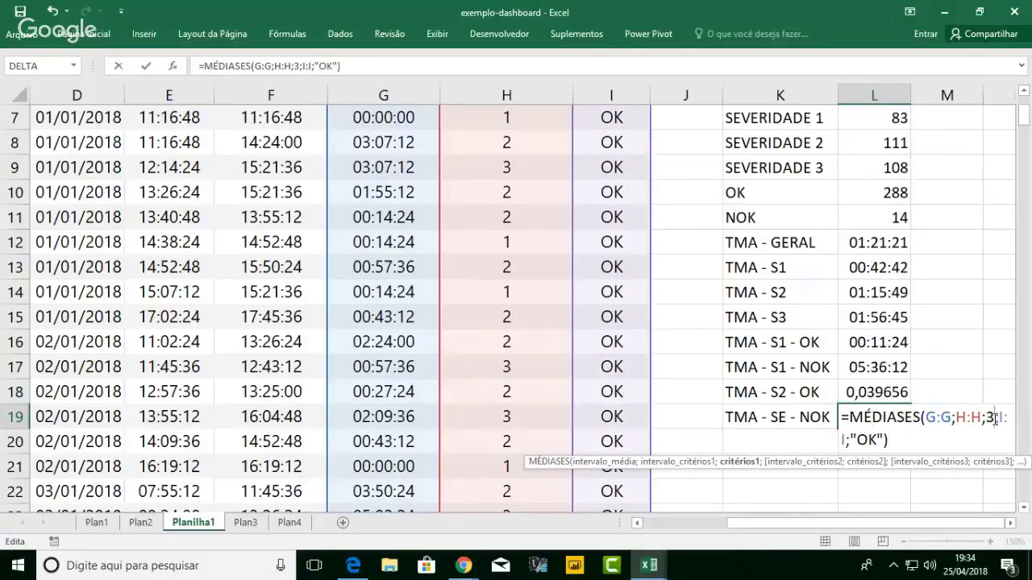
pyautogui.press('Return')
pyautogui.click(879, 418)
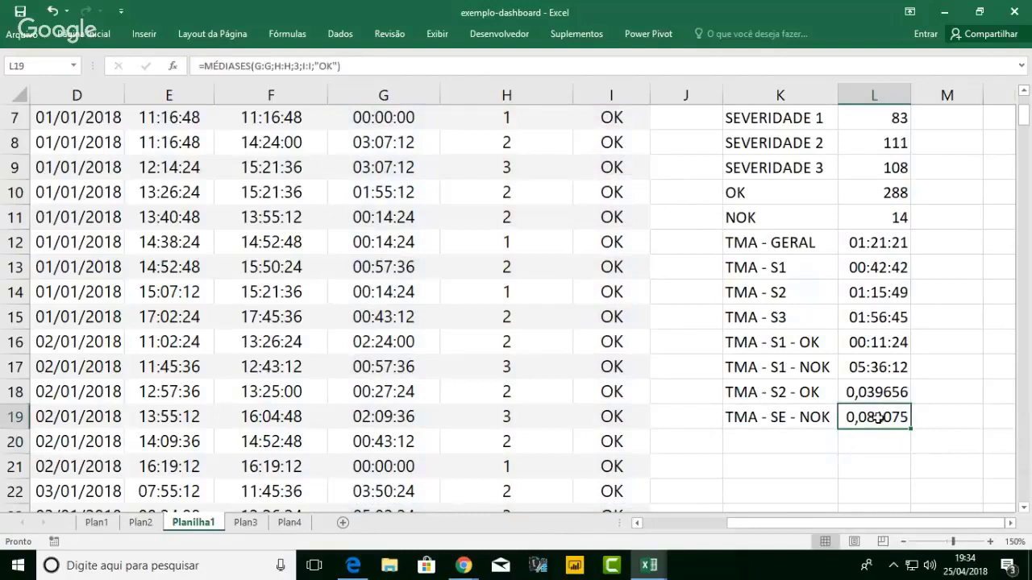
# - Change the L19 average formula to severity 2 and SLA status "NOK"
pyautogui.doubleClick(878, 417)
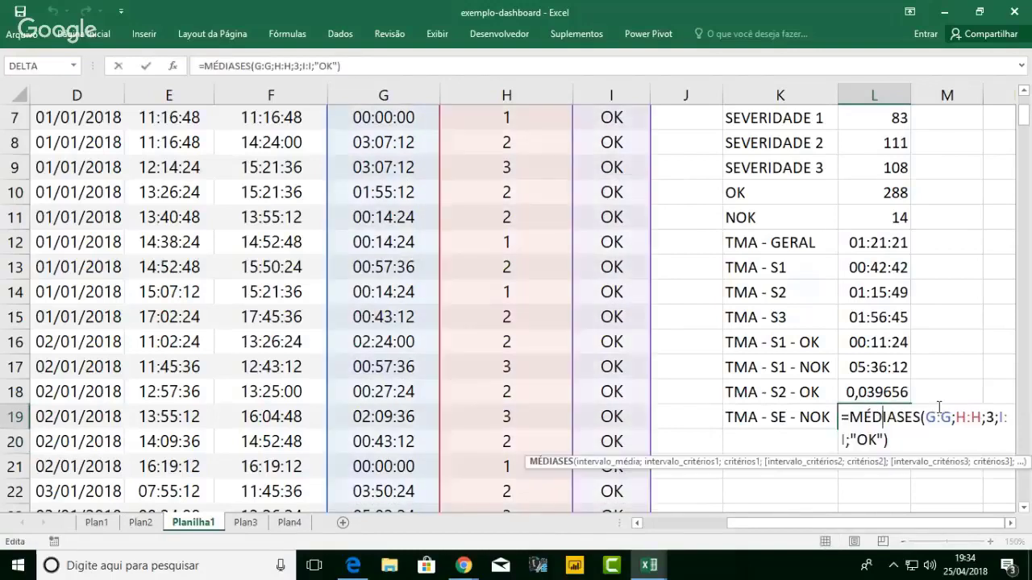
pyautogui.doubleClick(992, 417)
pyautogui.write('2')
pyautogui.click(858, 438)
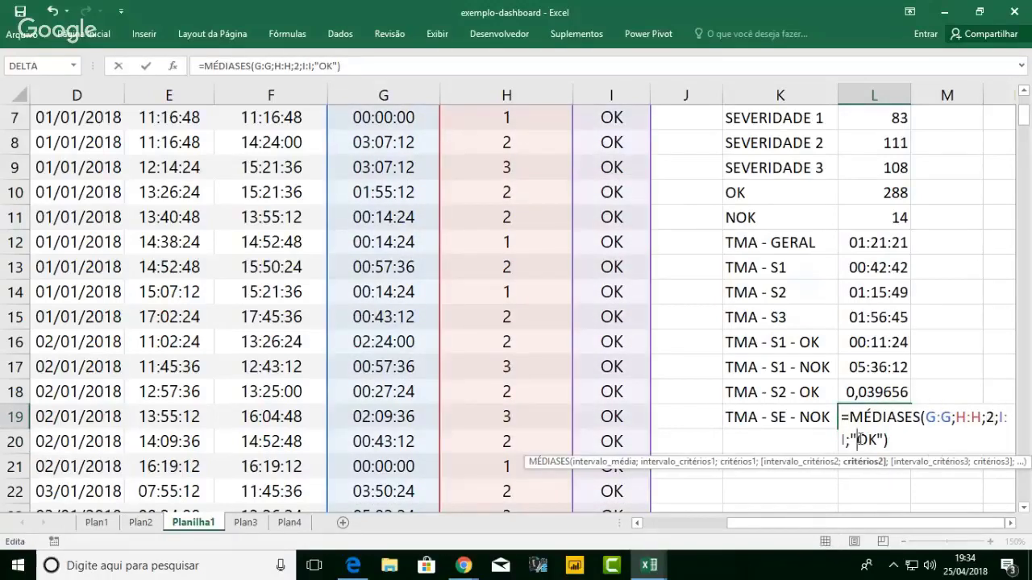
pyautogui.write('N')
pyautogui.hotkey('ctrl', 'Return')
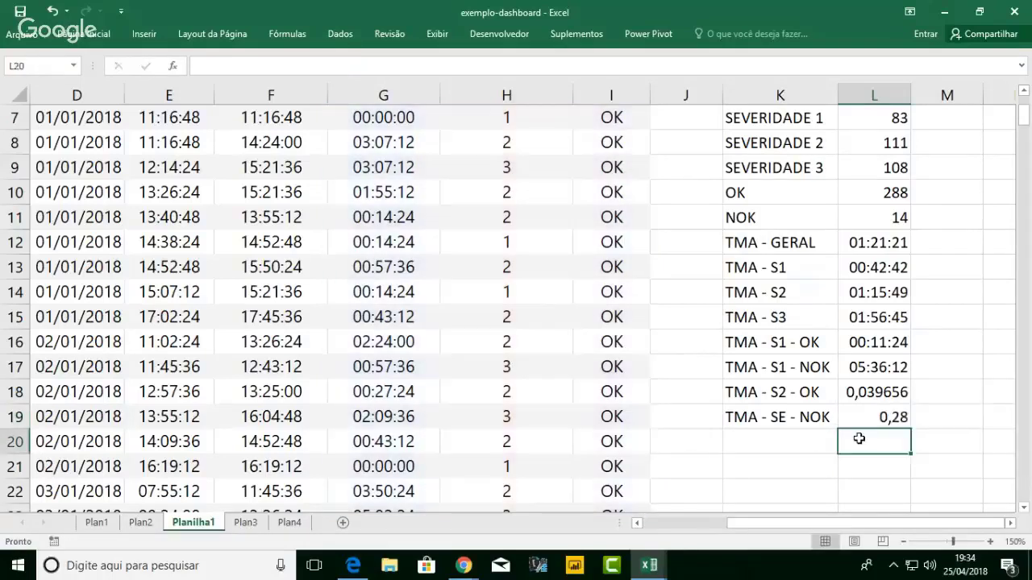
# - Format the averages in L18:L19 with the Hora number format
pyautogui.moveTo(877, 392); pyautogui.dragTo(863, 416)
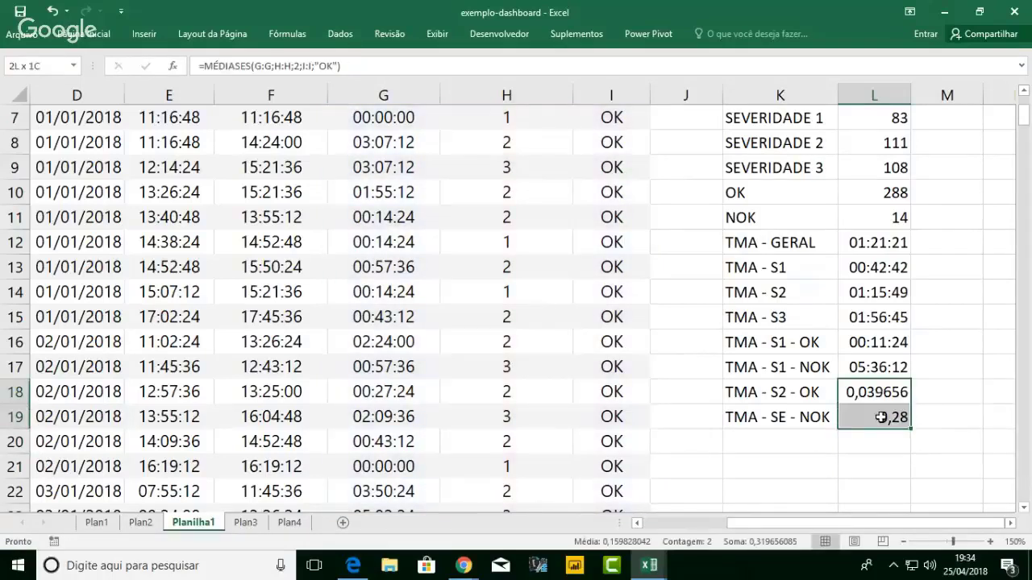
pyautogui.click(84, 34)
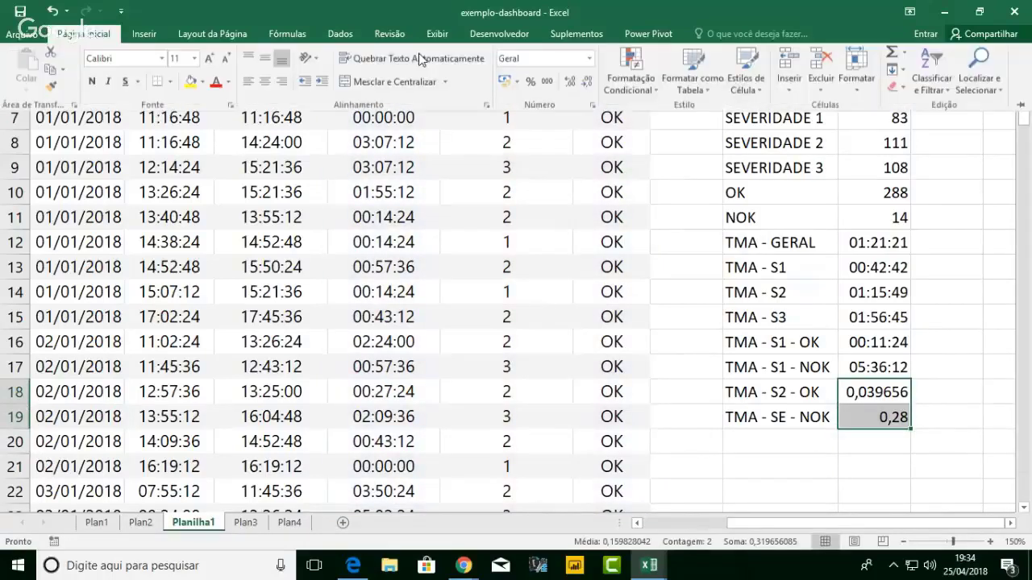
pyautogui.click(589, 59)
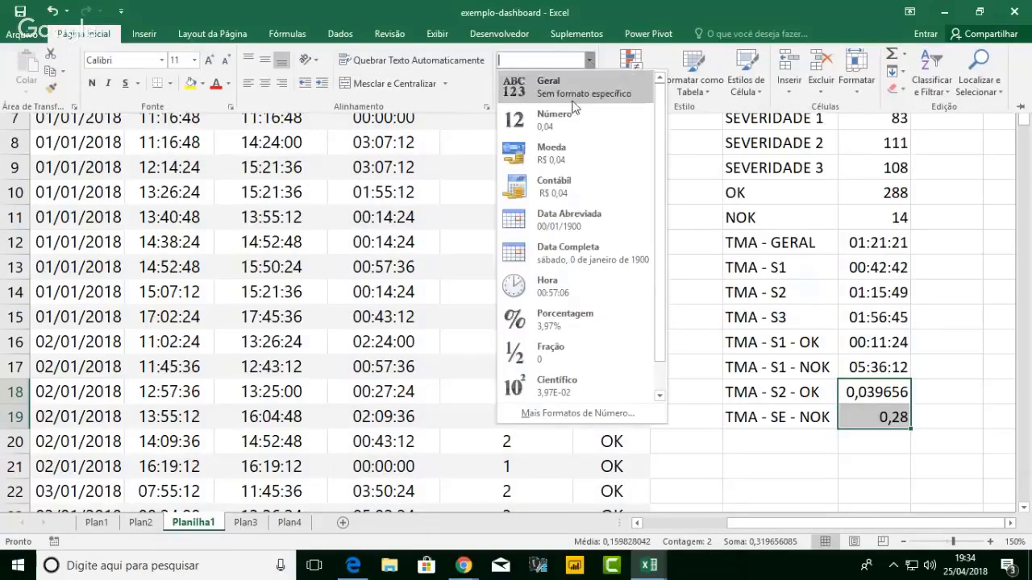
pyautogui.click(586, 299)
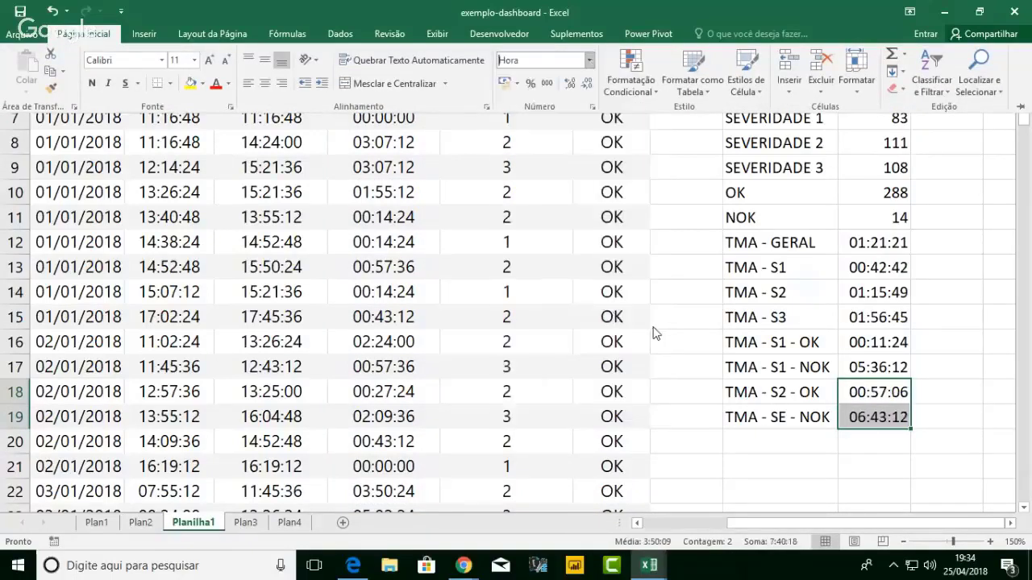
# - Correct the indicator label in K19 to TMA - S2 - NOK
pyautogui.doubleClick(788, 417)
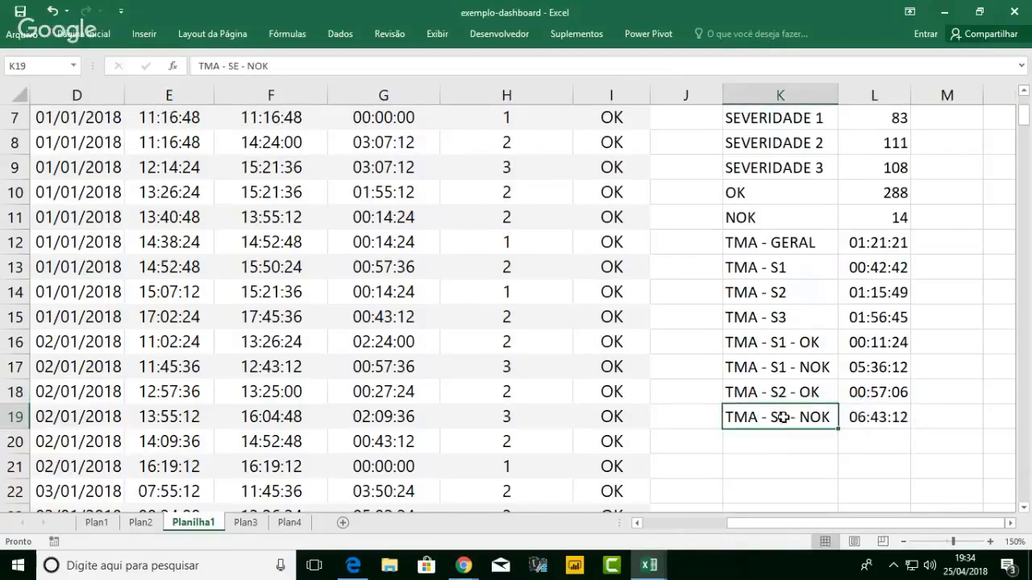
pyautogui.press('BackSpace')
pyautogui.write('2')
pyautogui.press('Return')
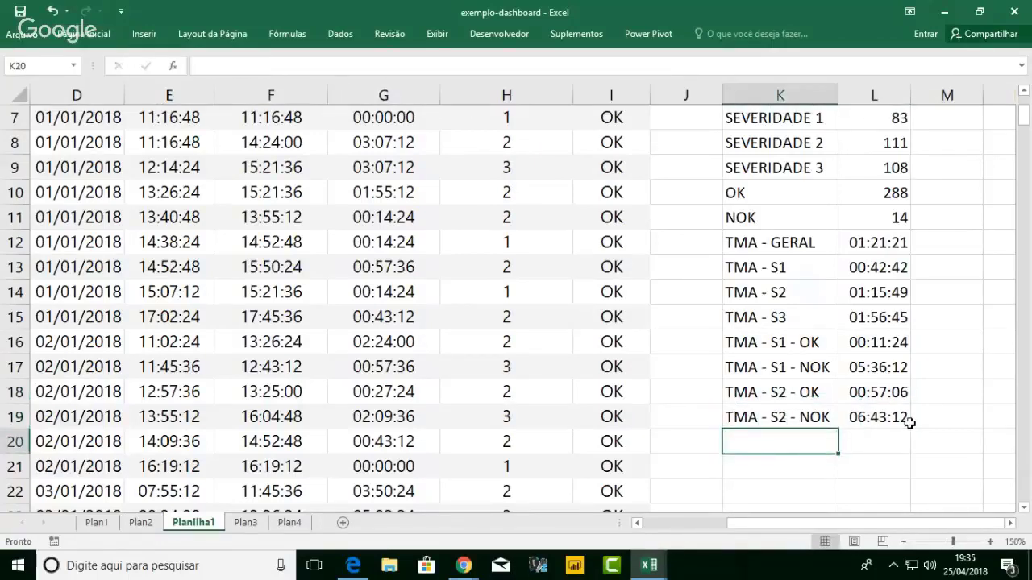
# - Enter the indicator labels TMA - S3 - OK in K20 and TMA - S3 - NOK in K21
pyautogui.scroll(-1, 909, 422)
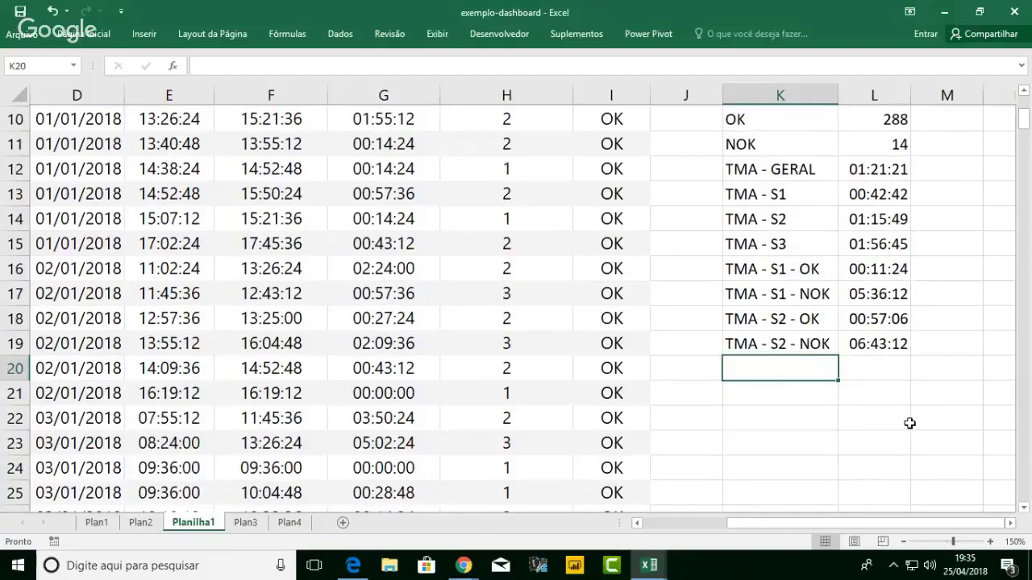
pyautogui.scroll(-1, 909, 424)
pyautogui.write('T')
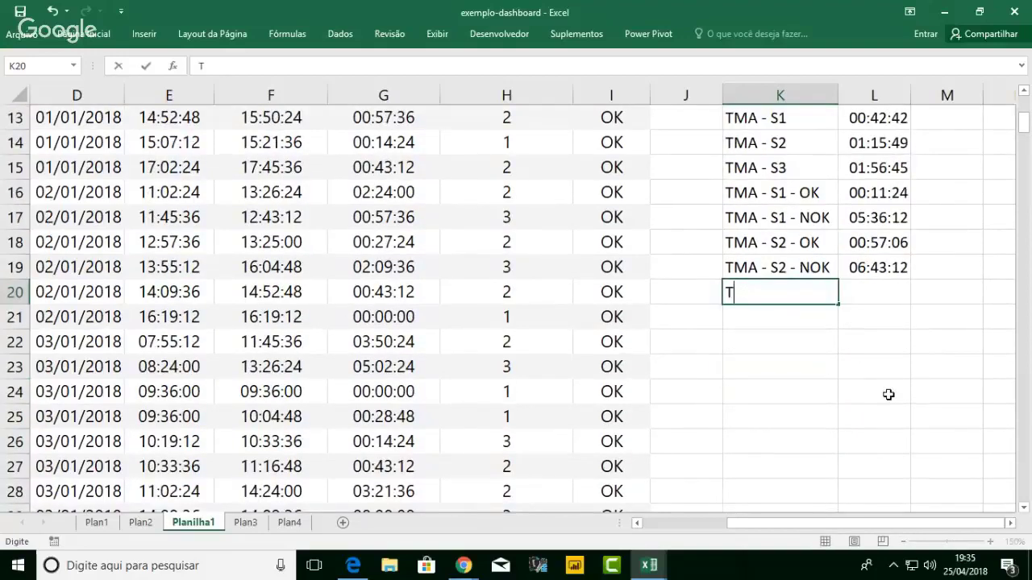
pyautogui.write('MA - S3 - O')
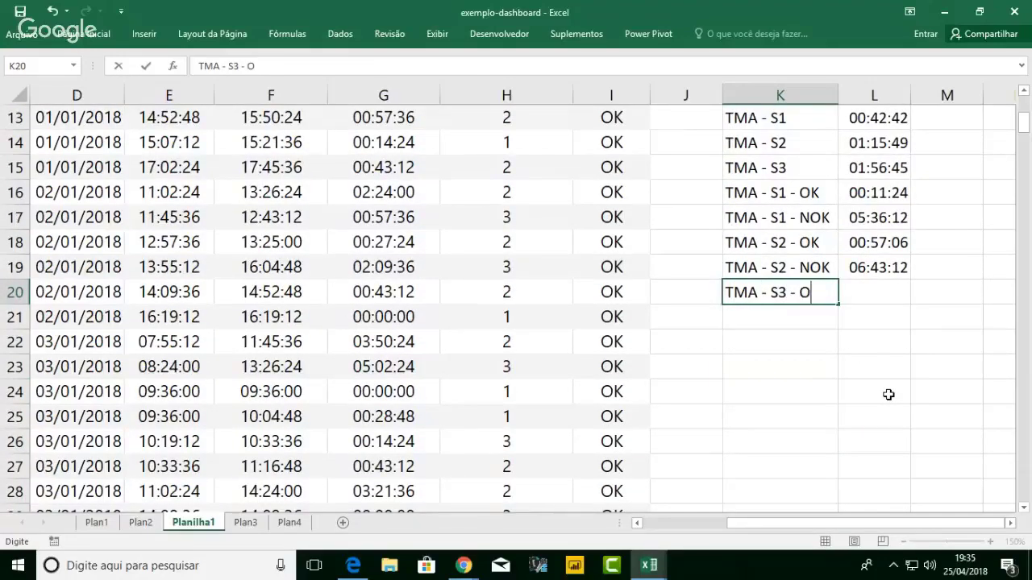
pyautogui.write('K')
pyautogui.press('Return')
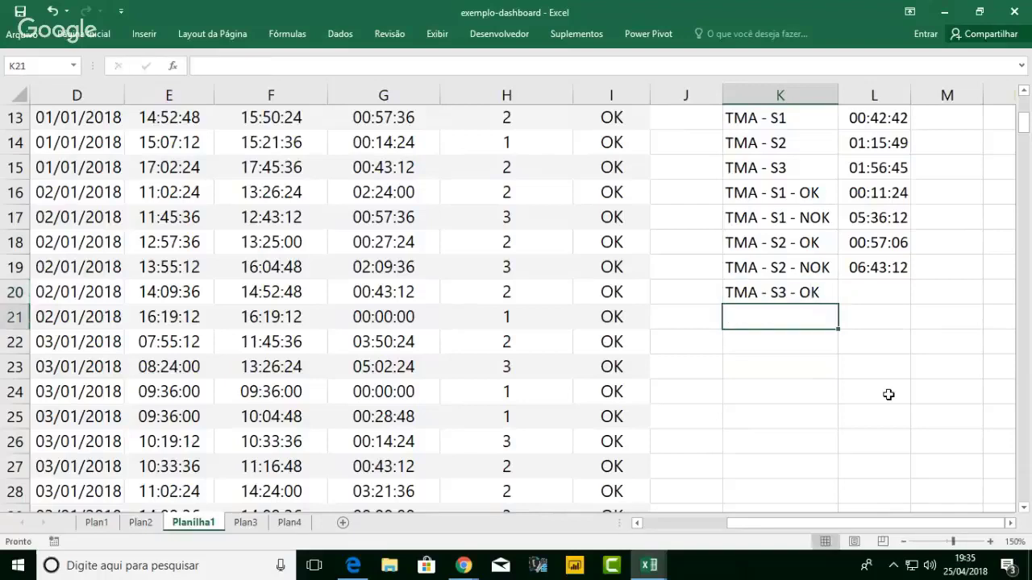
pyautogui.write('TMA - S3 - NOK')
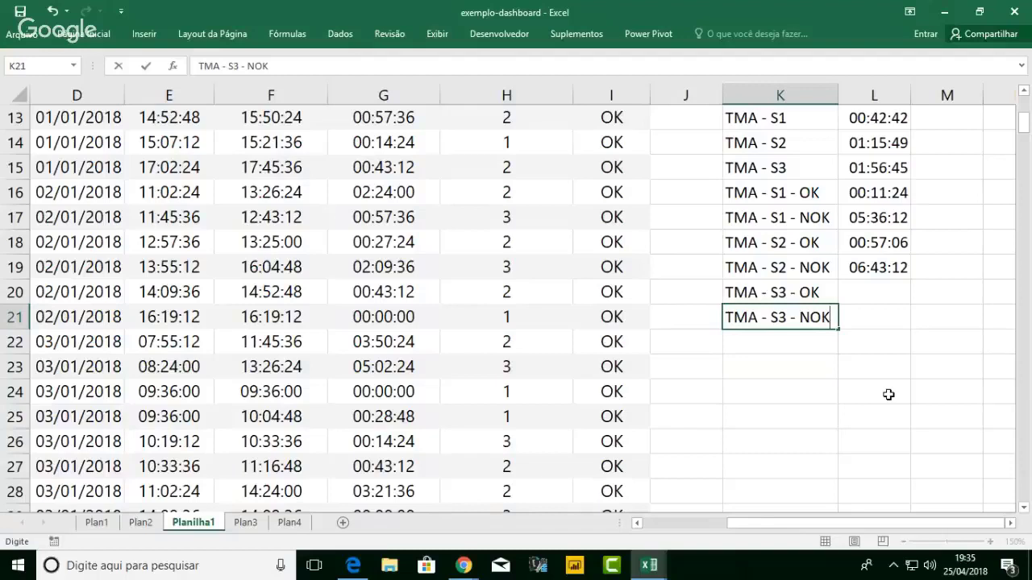
pyautogui.press('Tab')
# - Copy the TMA - S2 - OK average formula from L18 into L20
pyautogui.press('Up')
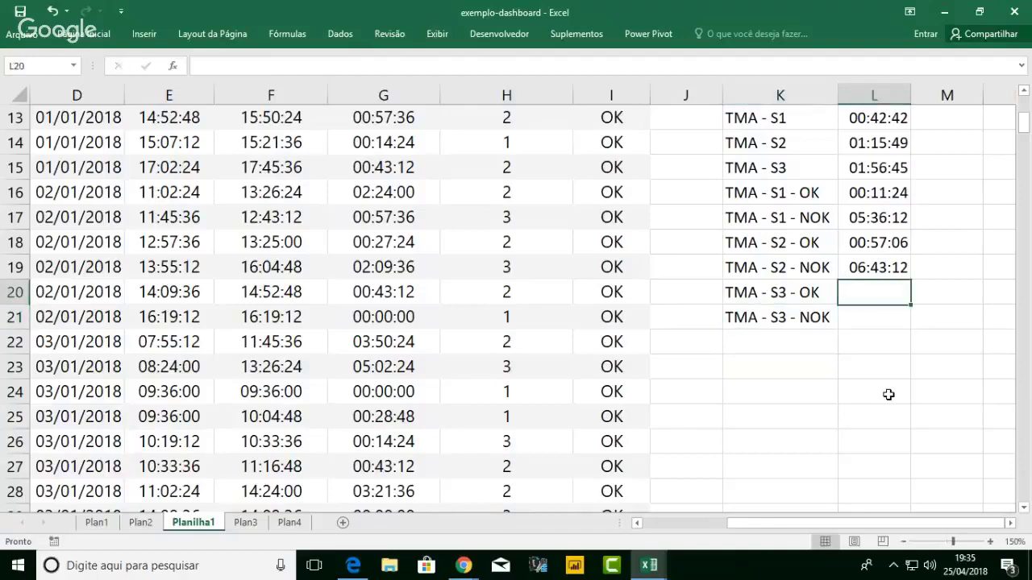
pyautogui.press('Up')
pyautogui.press('Up')
pyautogui.hotkey('ctrl', 'c')
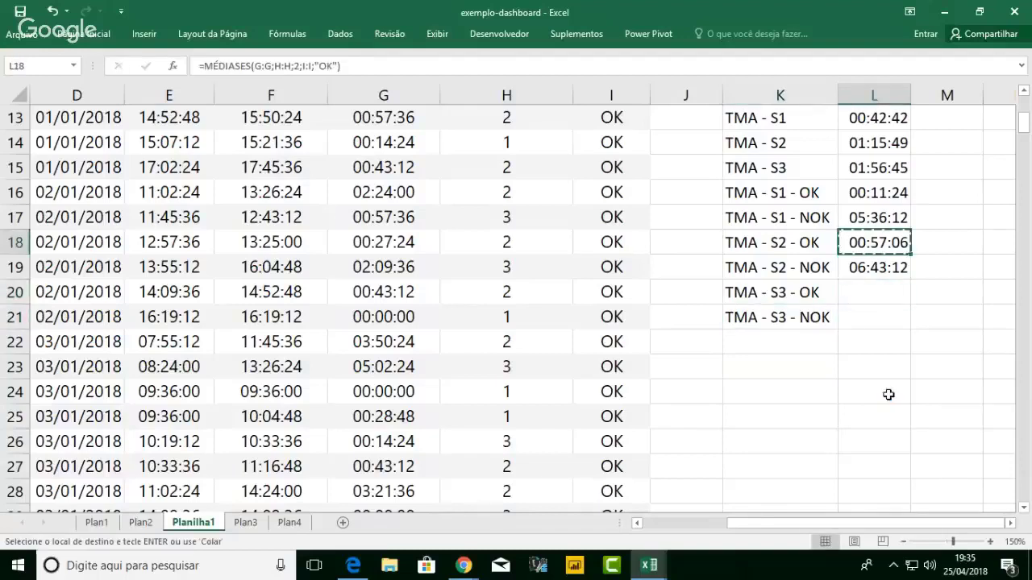
pyautogui.press('Down')
pyautogui.press('Down')
pyautogui.hotkey('ctrl', 'v')
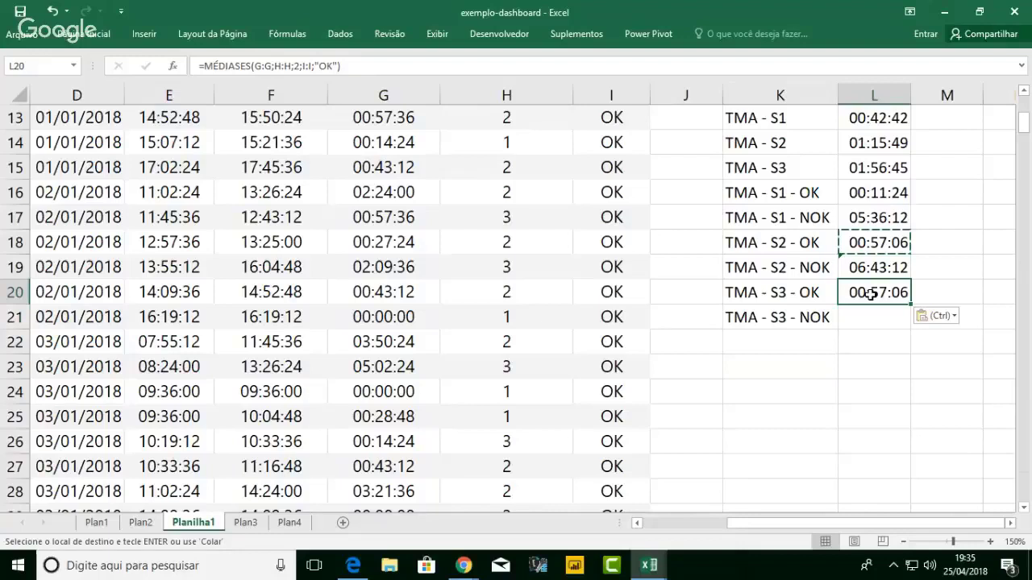
# - Set the severity criterion in the L20 formula to 3, giving =MÉDIASES(G:G;H:H;3;I:I;"OK")
pyautogui.doubleClick(872, 294)
pyautogui.click(994, 292)
pyautogui.press('BackSpace')
pyautogui.write('3')
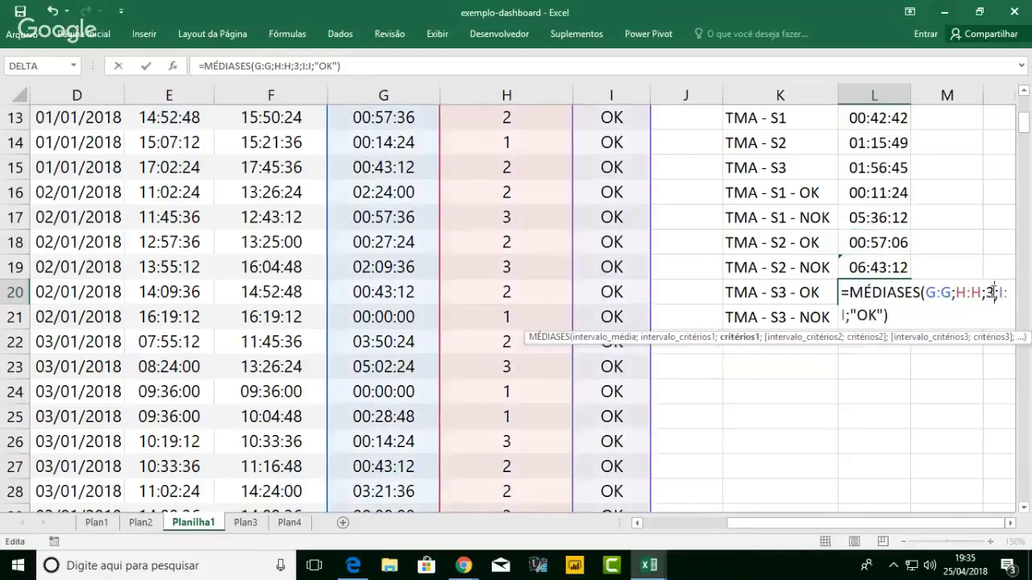
pyautogui.press('Return')
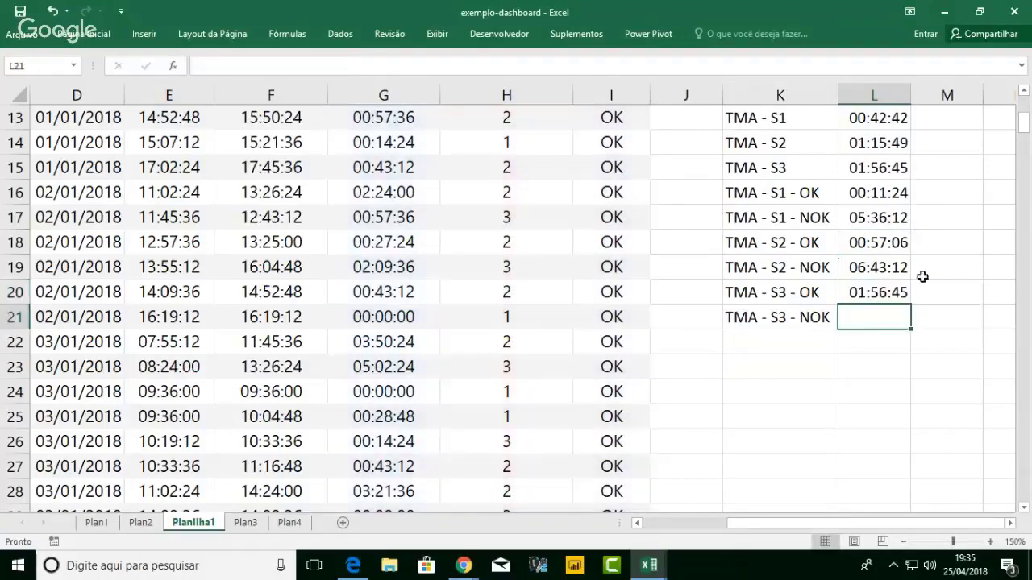
# - Copy the TMA - S2 - NOK average formula from L19 into L21 and set its severity criterion to 3
pyautogui.click(890, 269)
pyautogui.hotkey('ctrl', 'c')
pyautogui.click(877, 317)
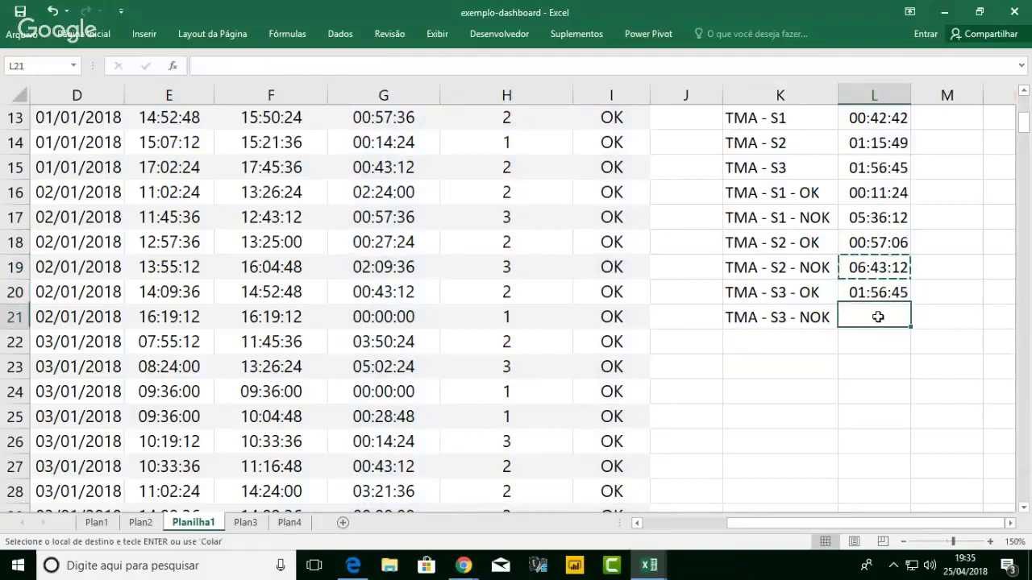
pyautogui.hotkey('ctrl', 'v')
pyautogui.doubleClick(881, 317)
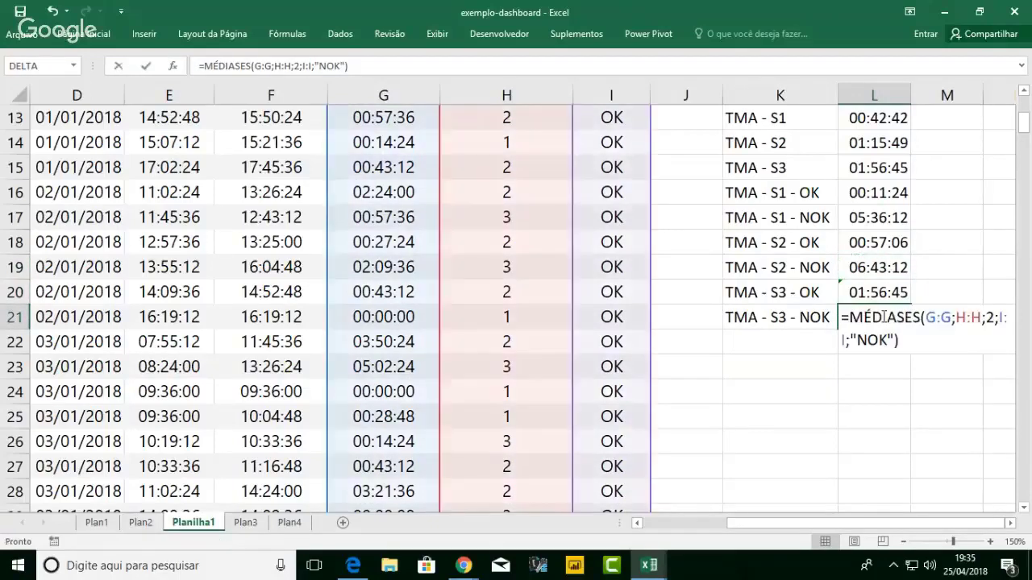
pyautogui.click(993, 316)
pyautogui.press('BackSpace')
pyautogui.write('3')
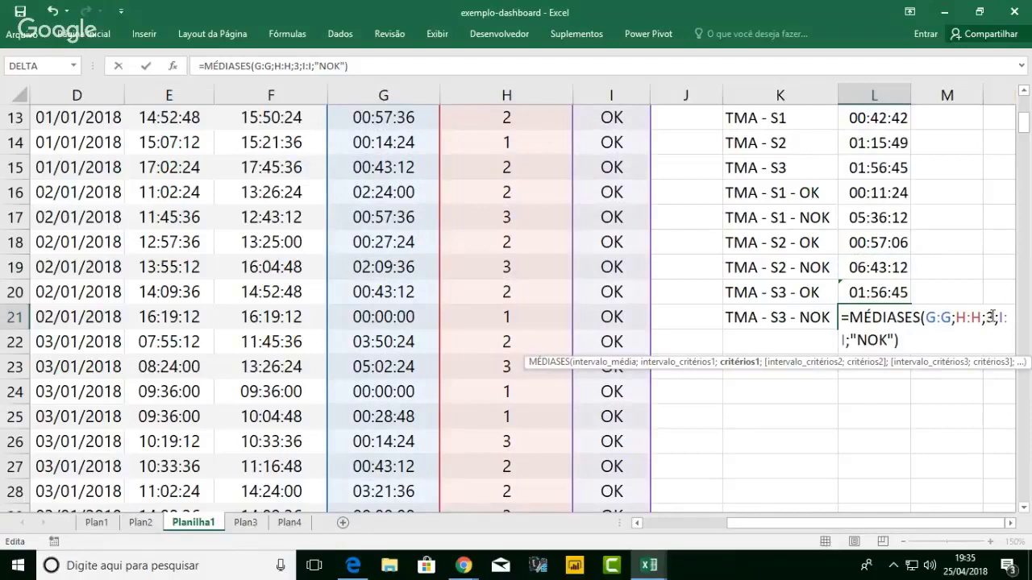
pyautogui.press('Return')
pyautogui.press('Up')
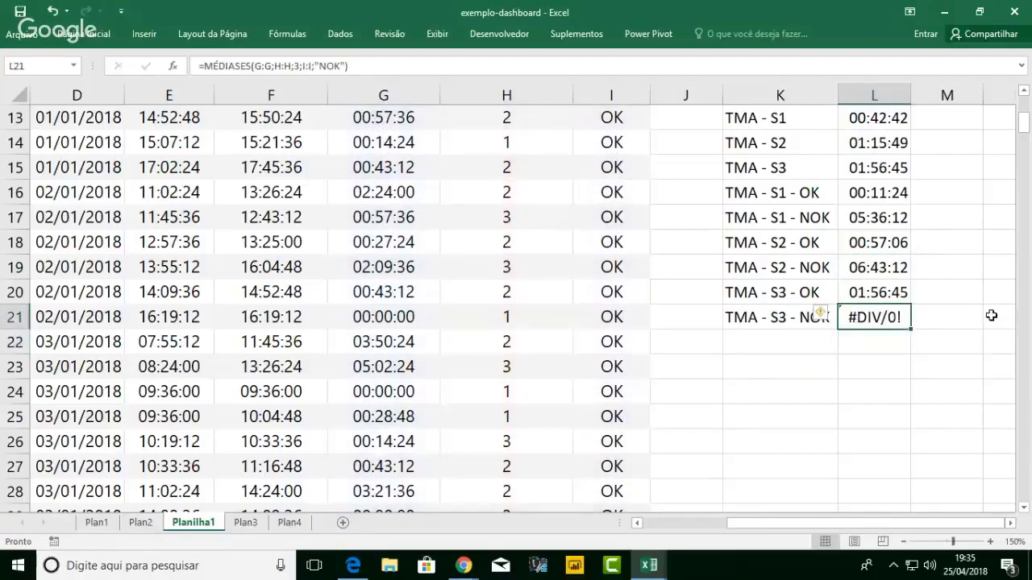
# - Clear the contents of the TMA - S3 - NOK result cell L21
pyautogui.doubleClick(889, 319)
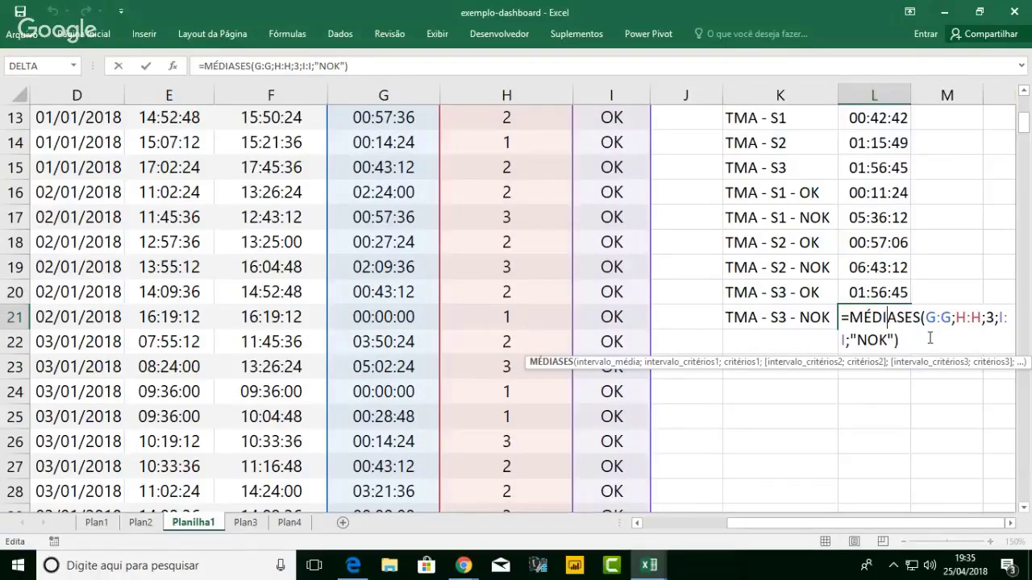
pyautogui.hotkey('ctrl', 'Return')
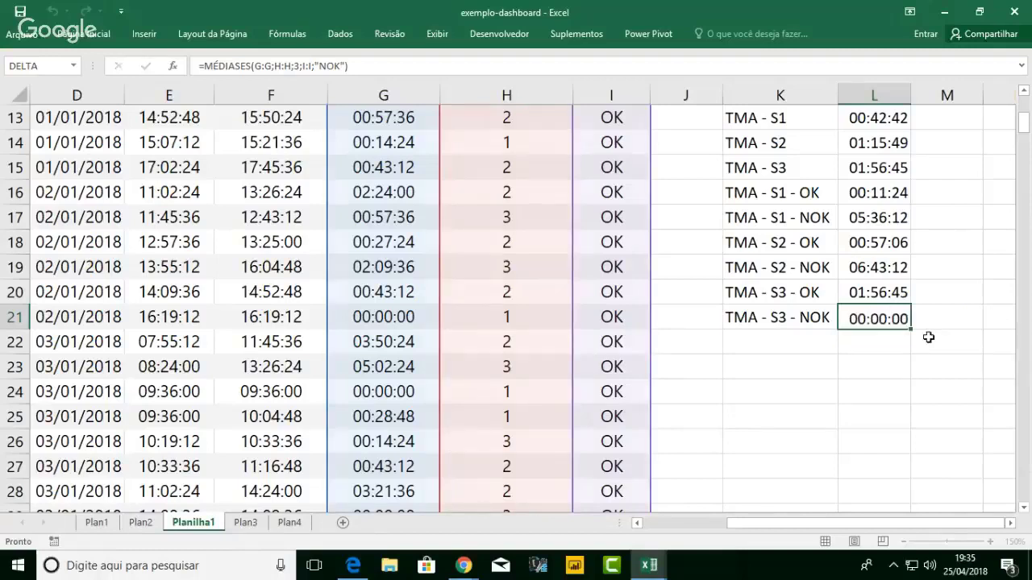
pyautogui.press('Delete')
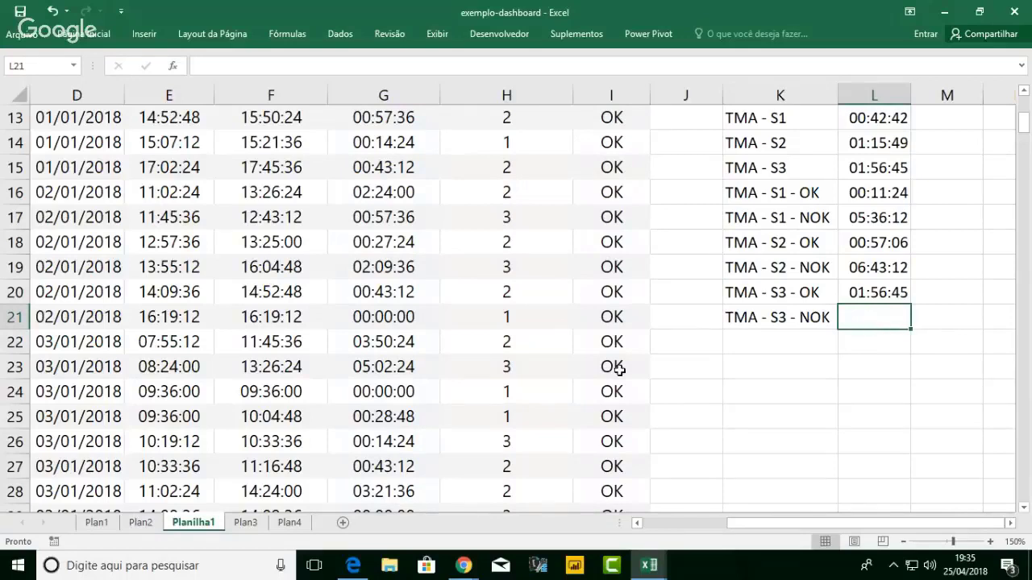
# - Look through the ticket table's severity and SLA status columns for severity 3 tickets marked NOK
pyautogui.scroll(-1, 618, 368)
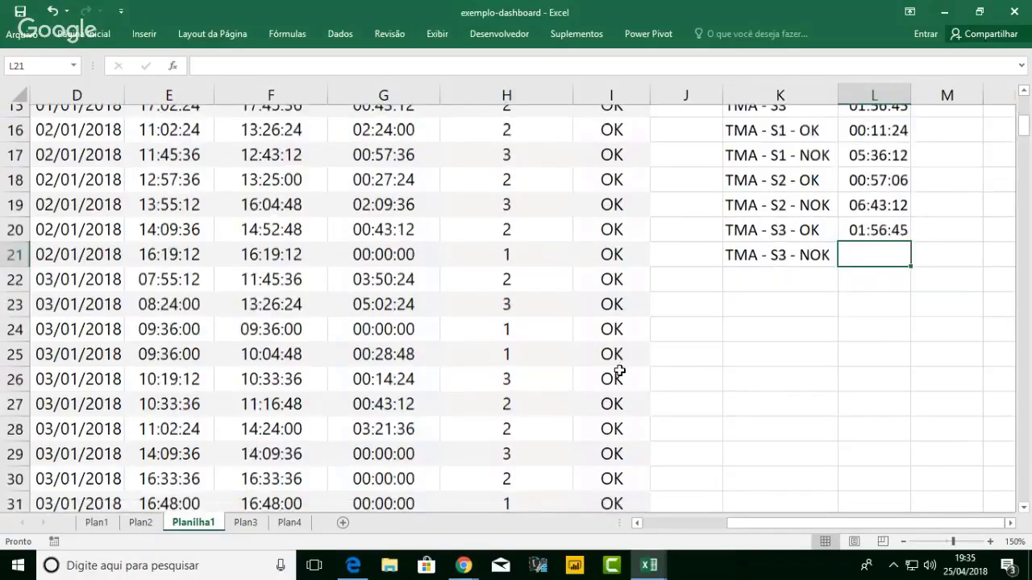
pyautogui.scroll(-11, 619, 371)
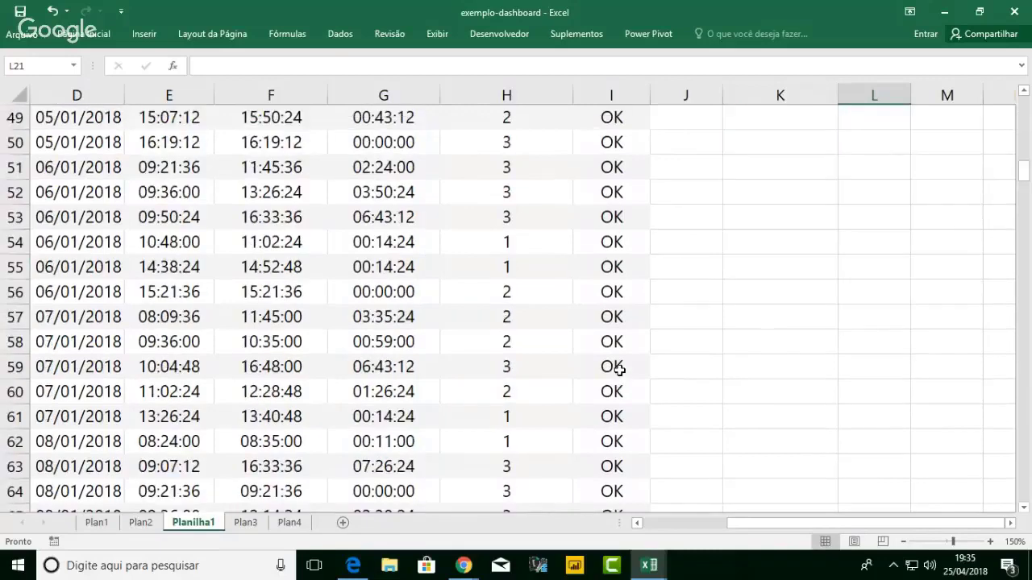
pyautogui.scroll(-6, 618, 368)
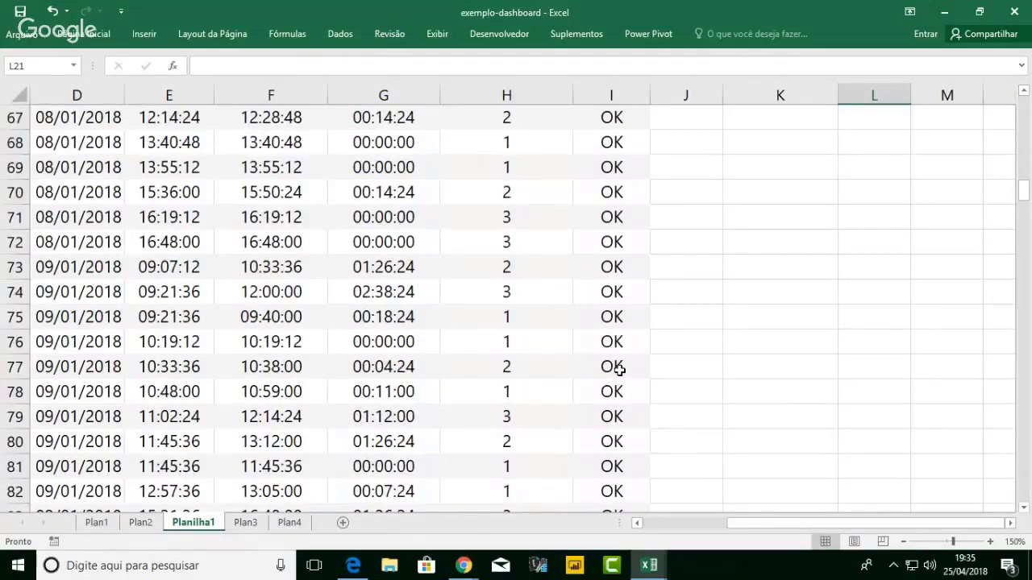
pyautogui.scroll(8, 618, 369)
pyautogui.scroll(9, 619, 370)
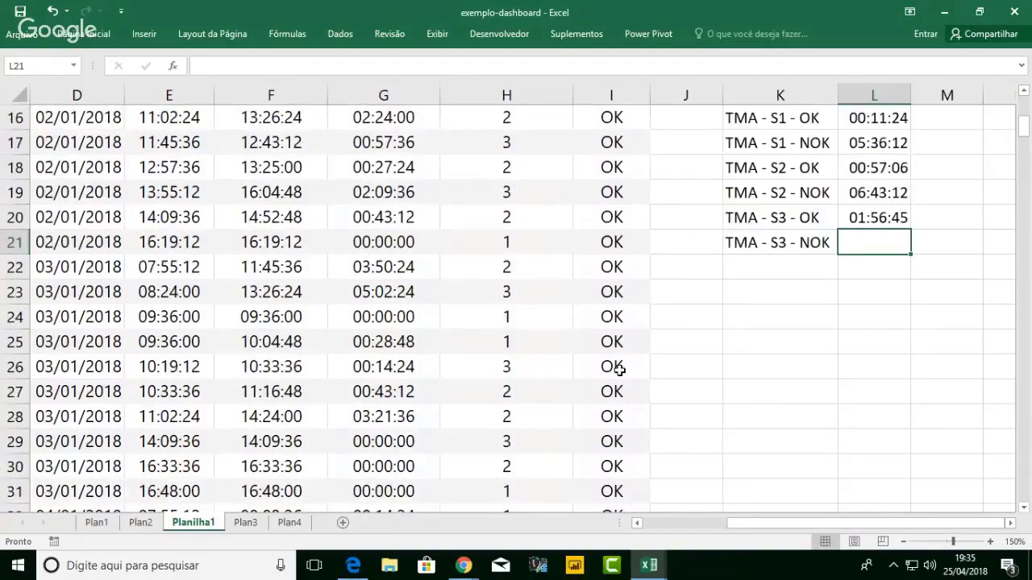
pyautogui.scroll(3, 619, 368)
# - Copy the TMA - S3 - OK average formula from L20 into L21 and set its SLA criterion to "nOK"
pyautogui.doubleClick(868, 465)
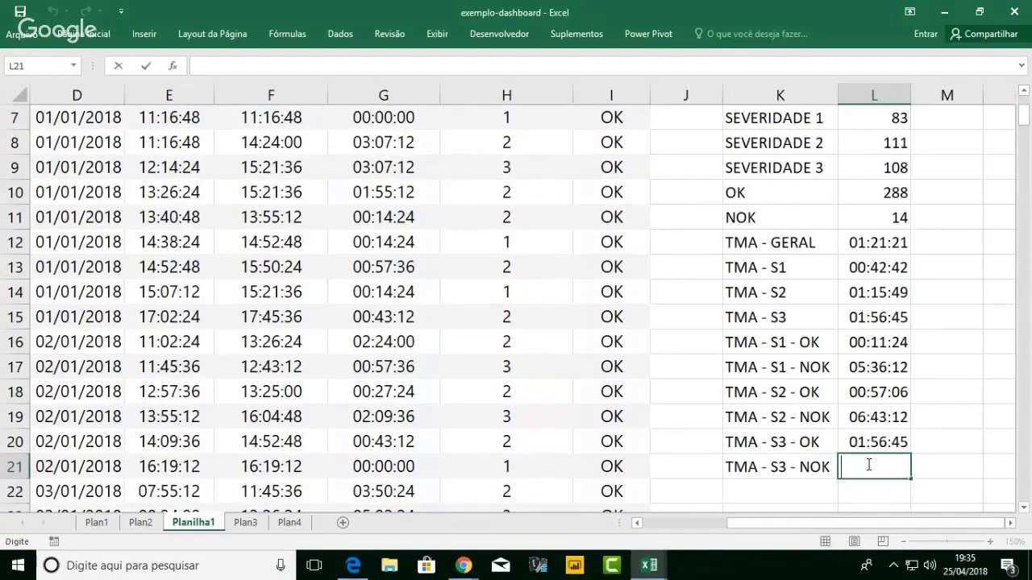
pyautogui.click(875, 442)
pyautogui.hotkey('ctrl', 'c')
pyautogui.click(874, 467)
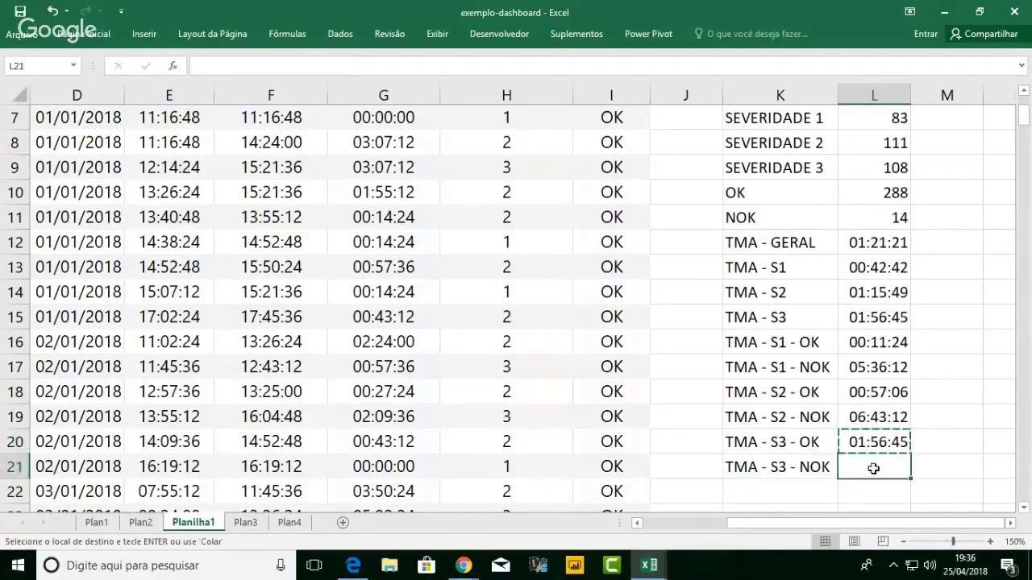
pyautogui.hotkey('ctrl', 'v')
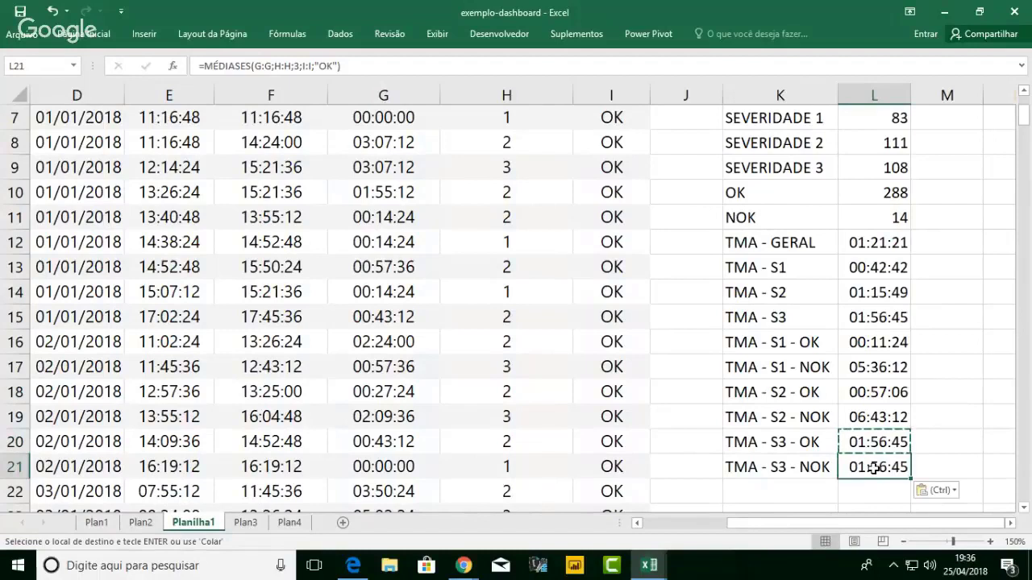
pyautogui.doubleClick(875, 467)
pyautogui.doubleClick(990, 467)
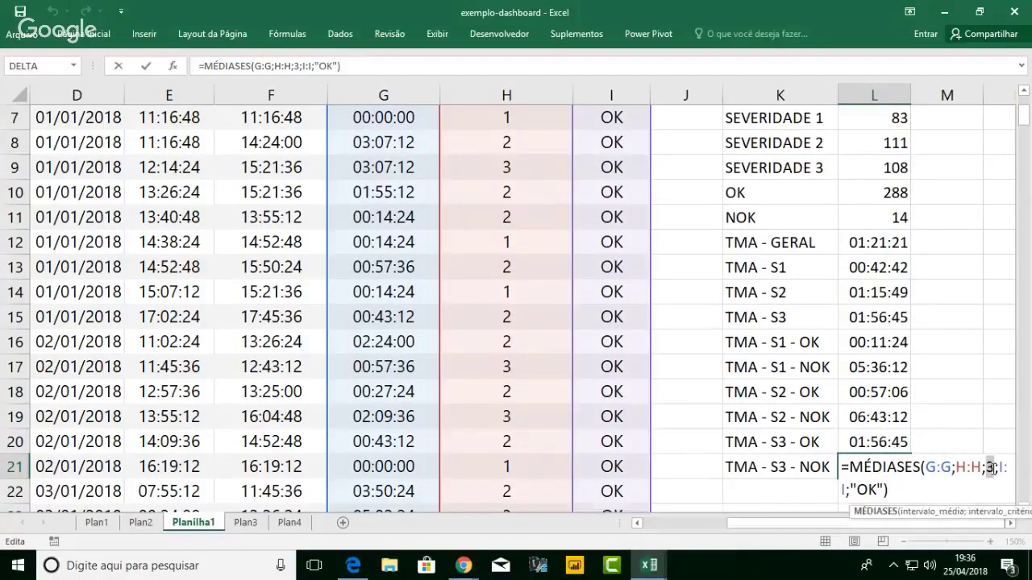
pyautogui.click(856, 489)
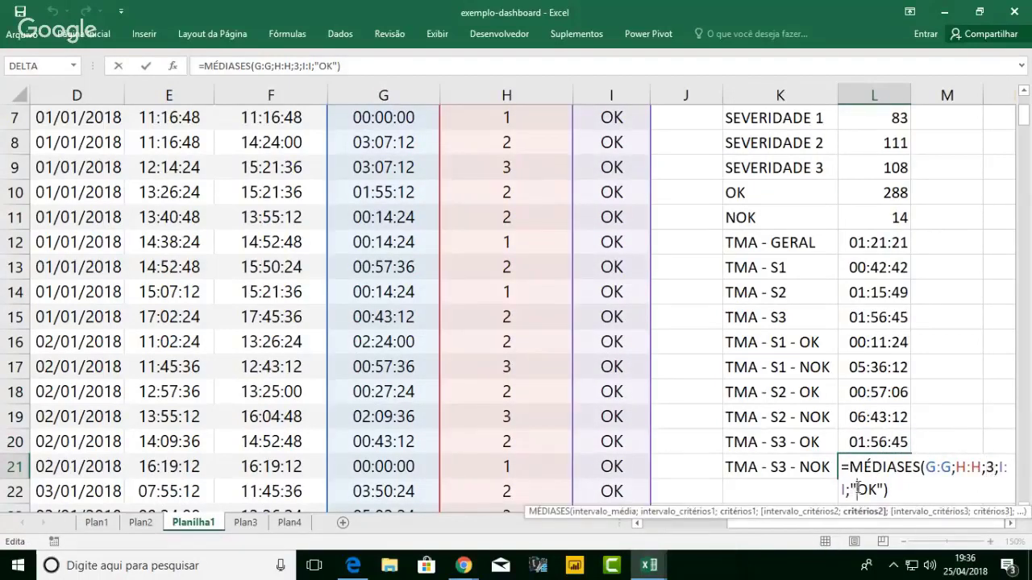
pyautogui.write('n')
pyautogui.hotkey('ctrl', 'Return')
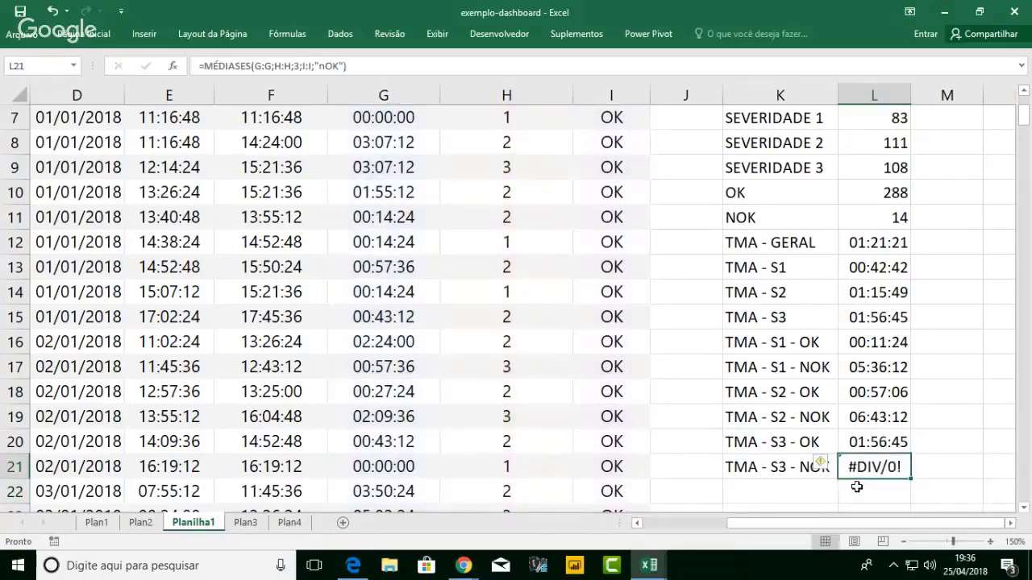
# - Open the TMA - S3 - NOK formula in L21 for editing, with the insertion point between the equals sign and MÉDIASES
pyautogui.doubleClick(853, 468)
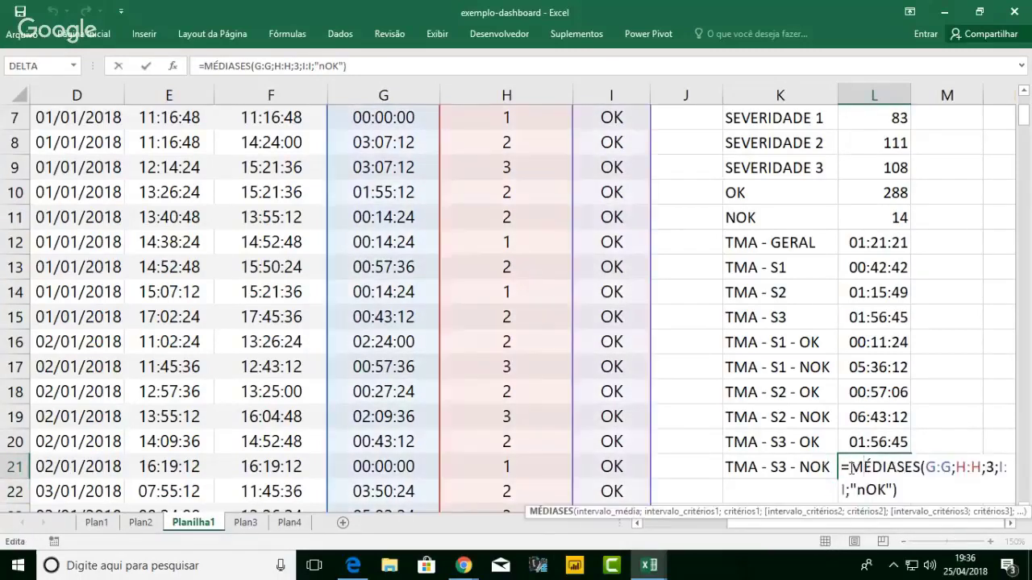
pyautogui.click(851, 469)
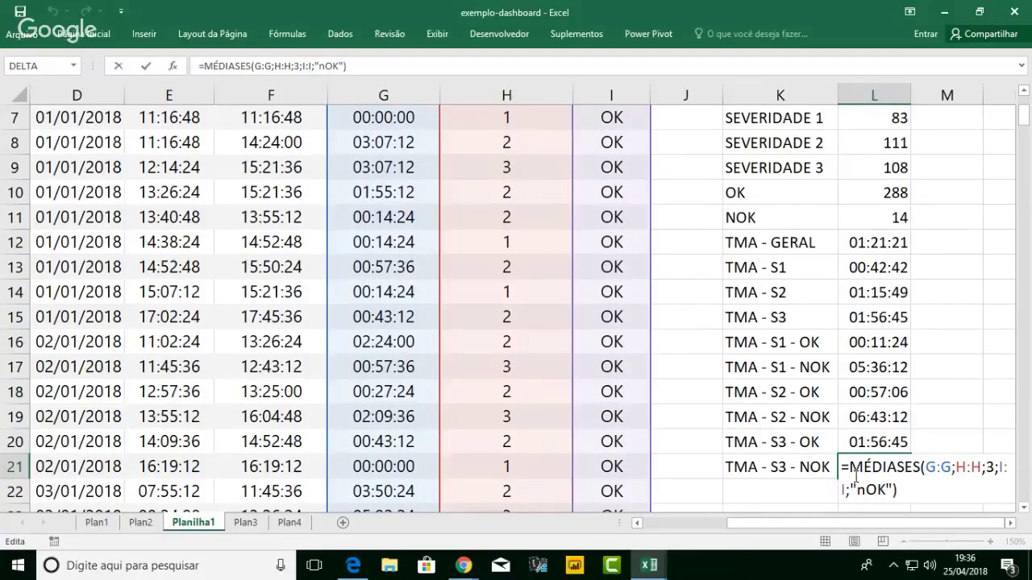
pyautogui.scroll(-1, 855, 477)
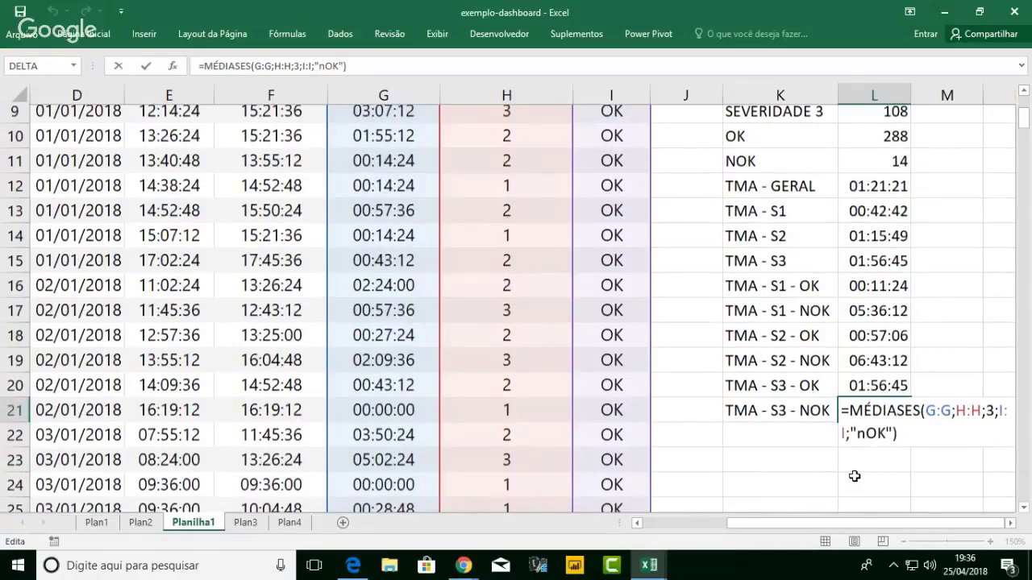
pyautogui.scroll(-2, 855, 476)
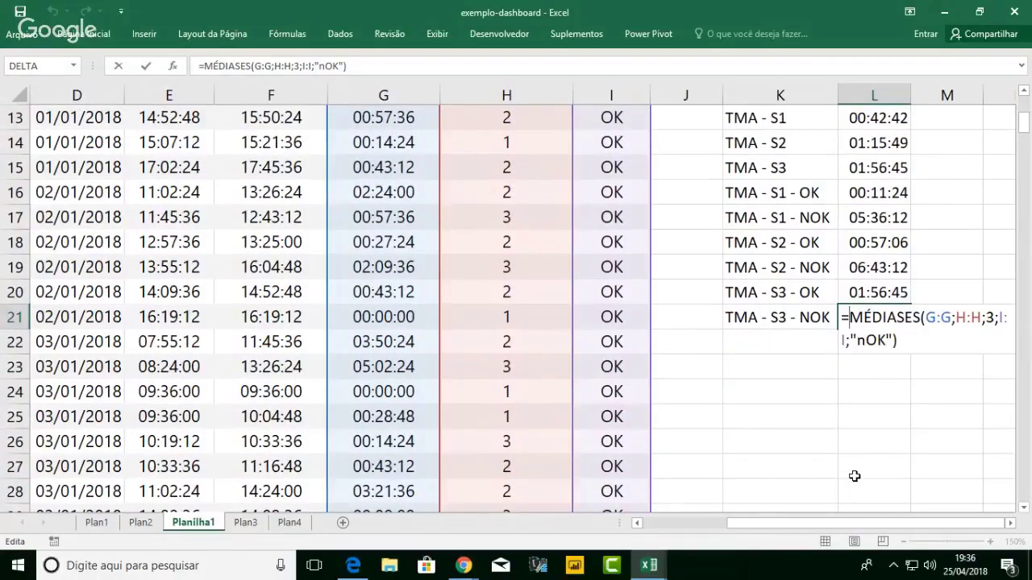
# - Wrap the MÉDIASES formula for TMA - S3 - NOK in L21 with SEERRO, returning "-" on error
pyautogui.write('SEER')
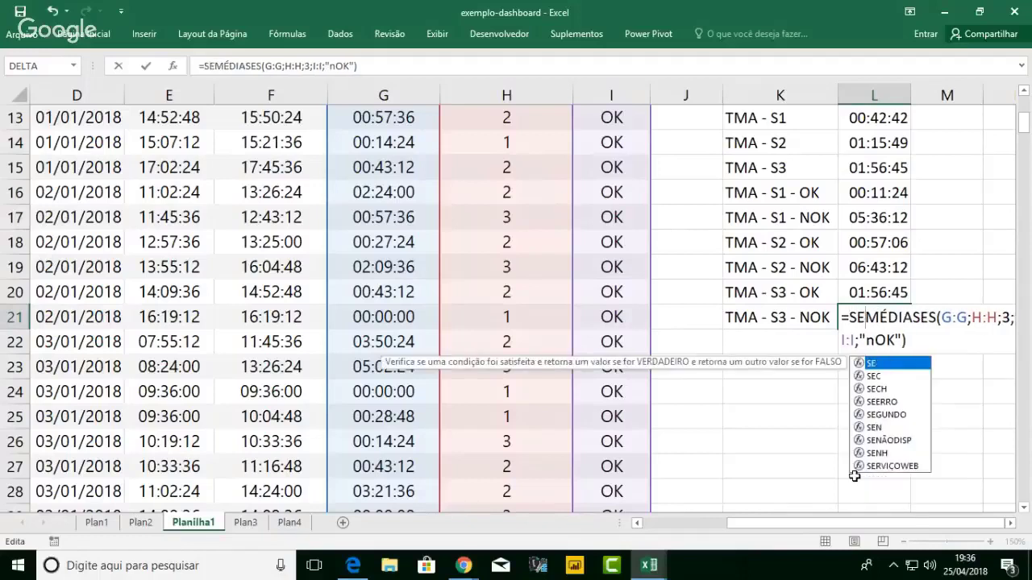
pyautogui.write('RO(')
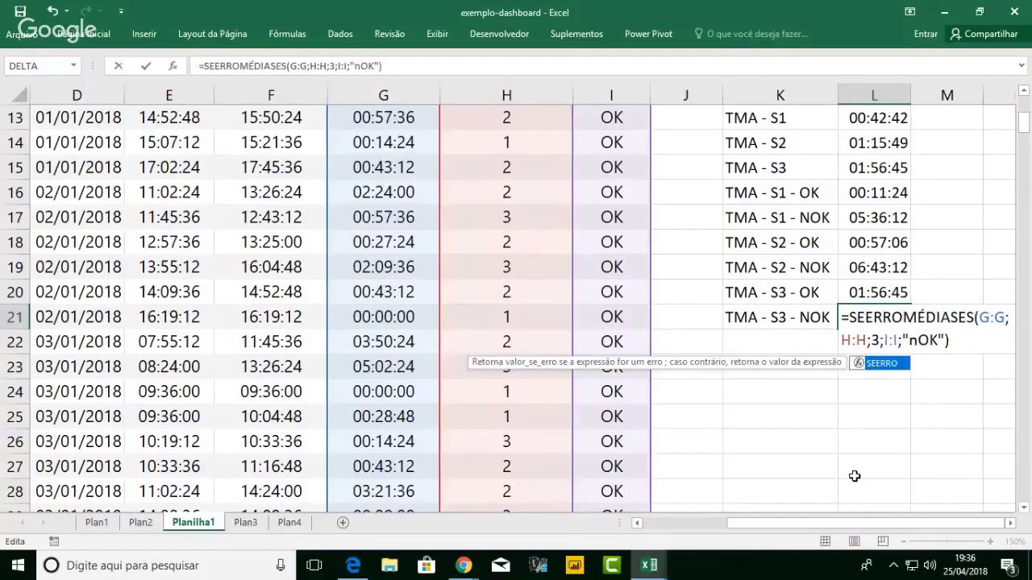
pyautogui.press('Down')
pyautogui.press('Right')
pyautogui.press('Right')
pyautogui.press('Right')
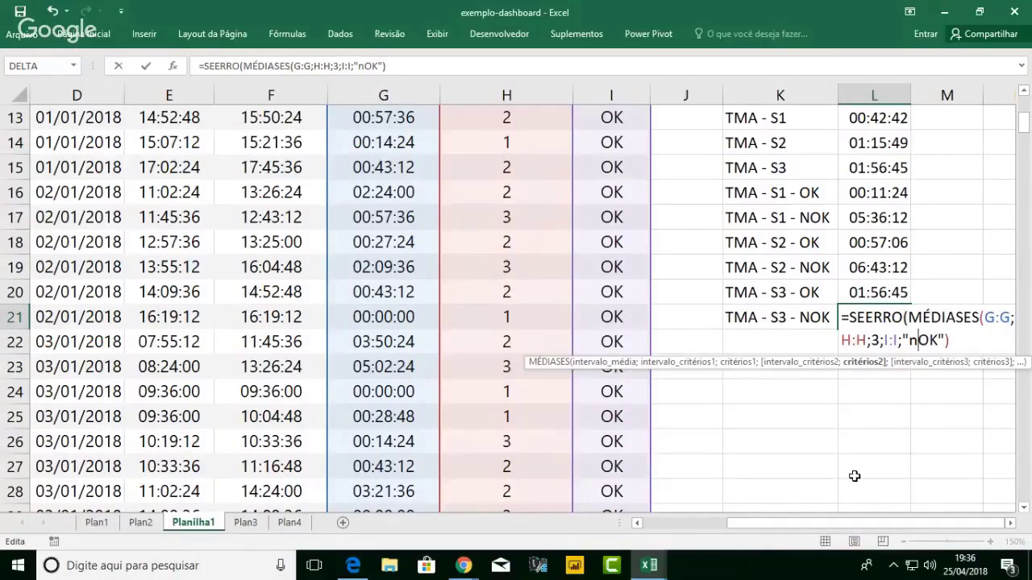
pyautogui.press('Right')
pyautogui.press('Right')
pyautogui.write(';"-")')
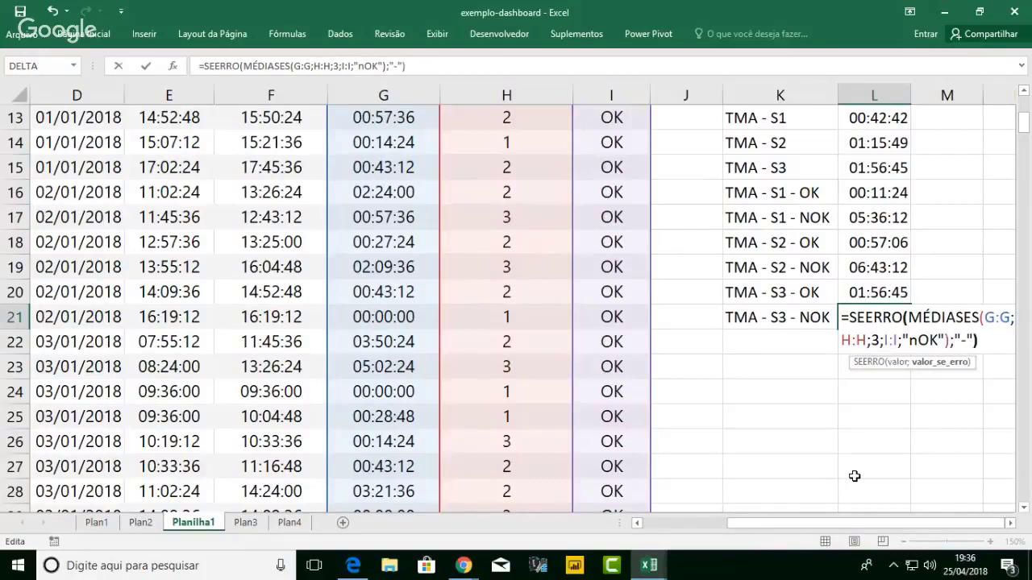
pyautogui.press('Return')
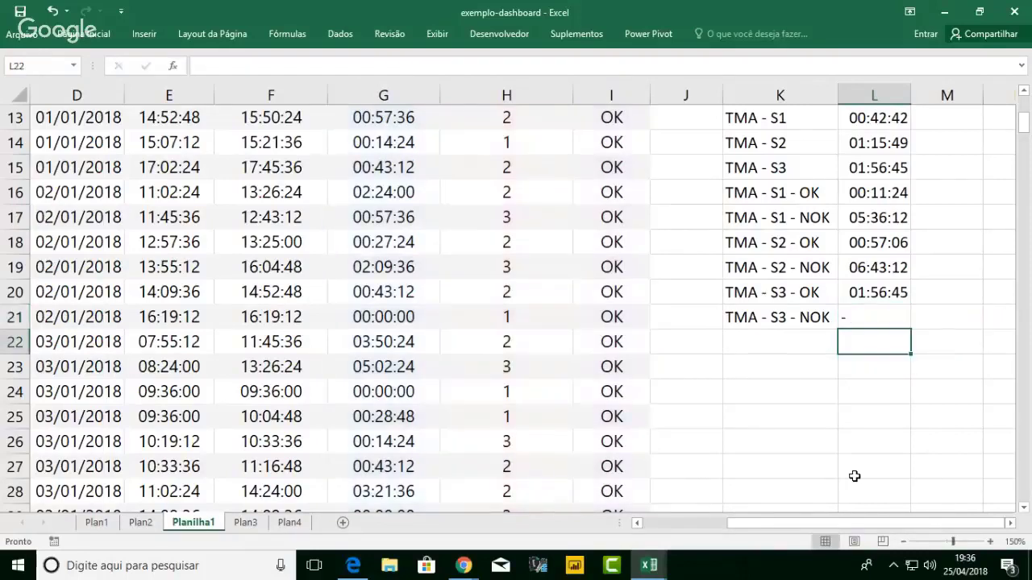
# - Center the content of the TMA - S3 - NOK result cell L21 horizontally
pyautogui.press('Up')
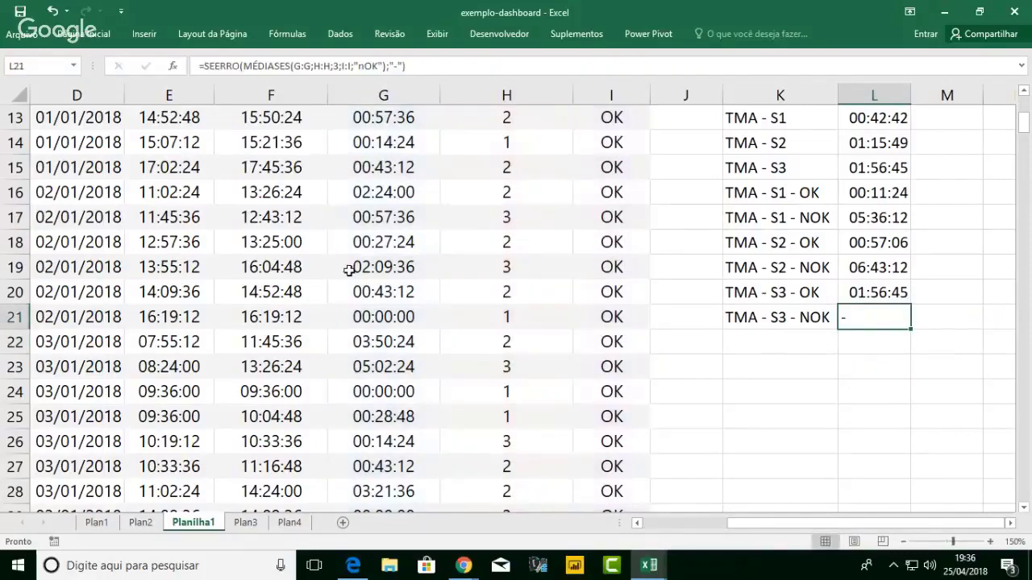
pyautogui.click(103, 36)
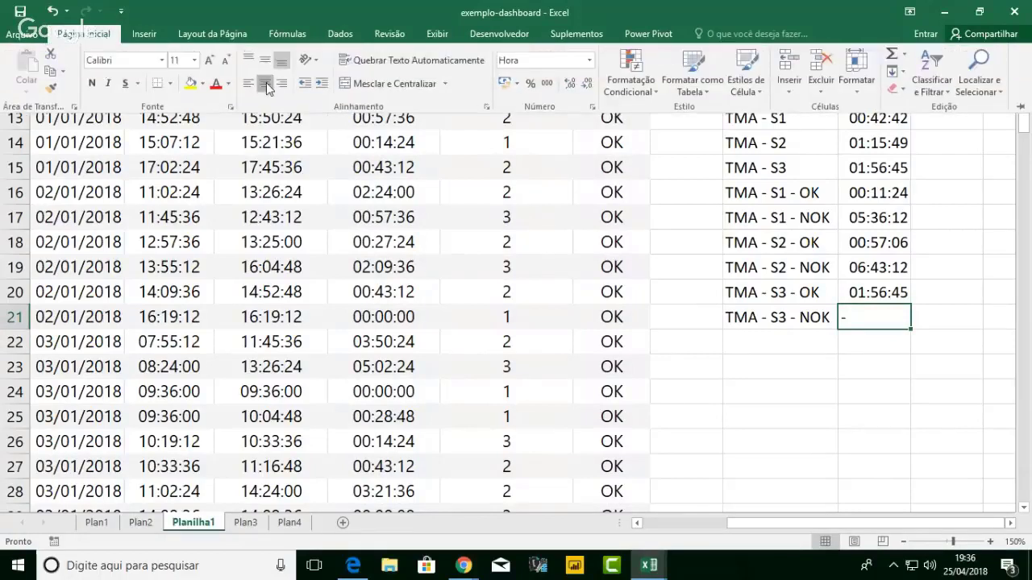
pyautogui.click(266, 86)
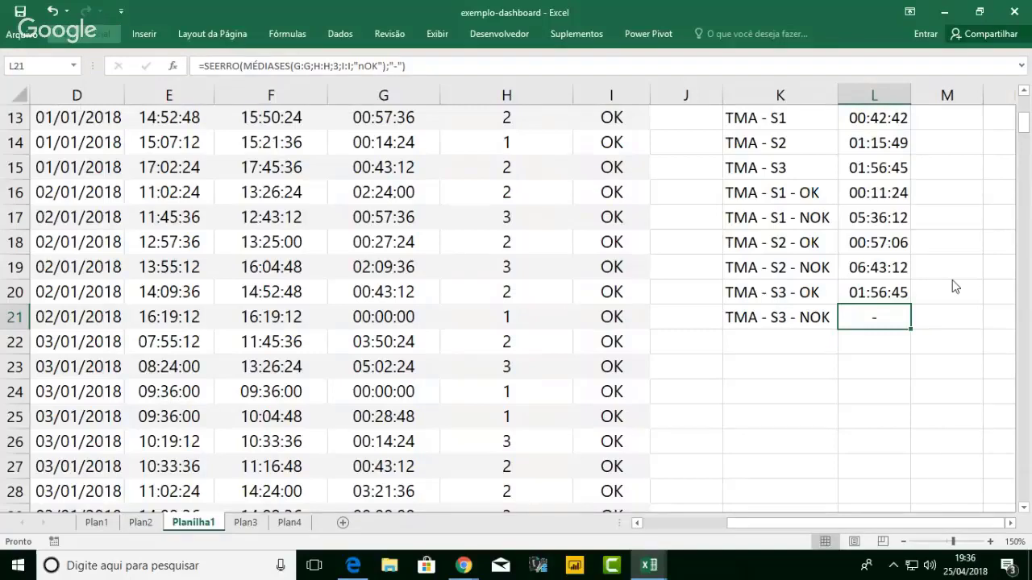
pyautogui.scroll(1, 952, 279)
pyautogui.scroll(2, 934, 308)
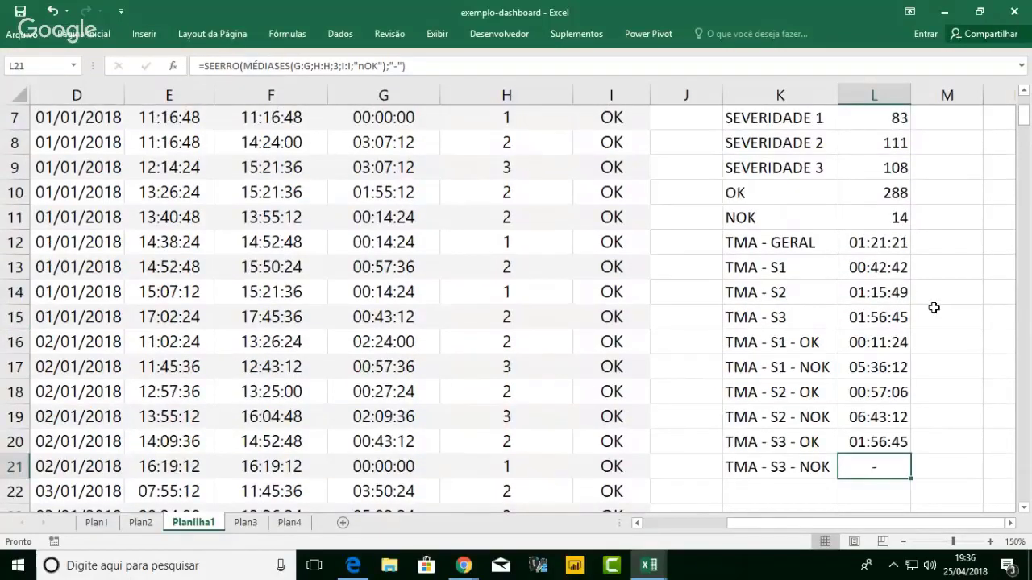
pyautogui.scroll(2, 933, 308)
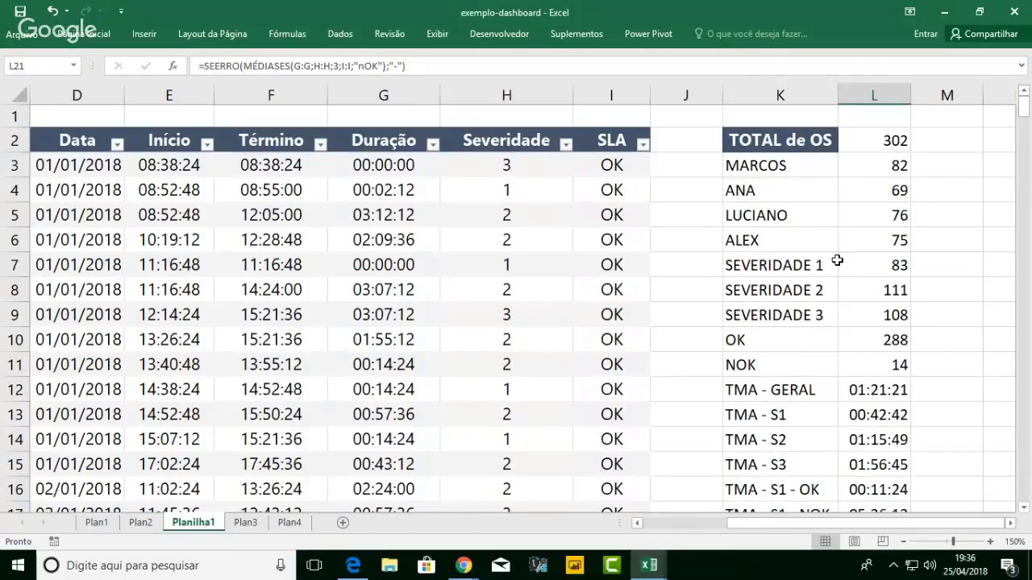
pyautogui.click(949, 141)
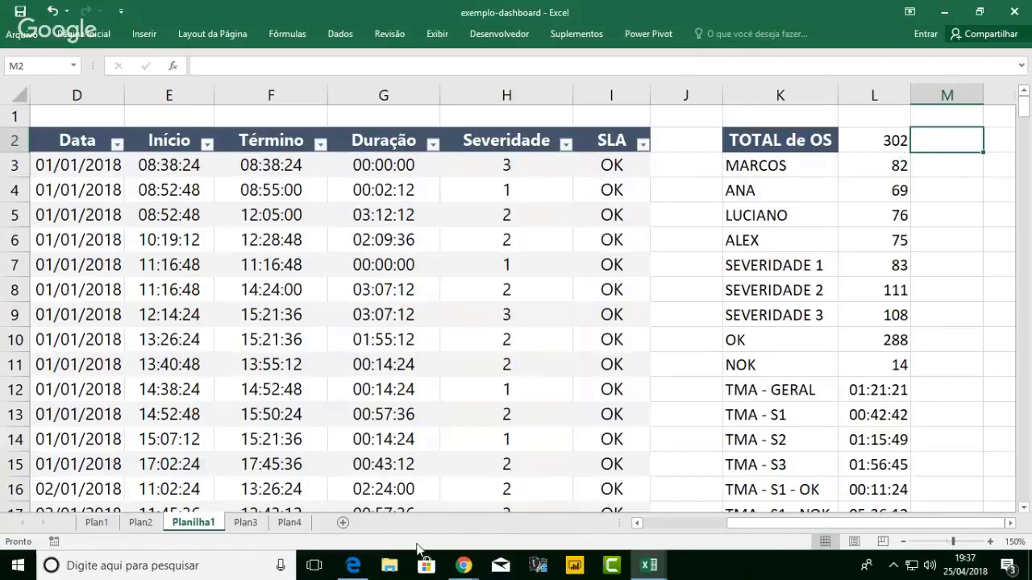
pyautogui.click(355, 568)
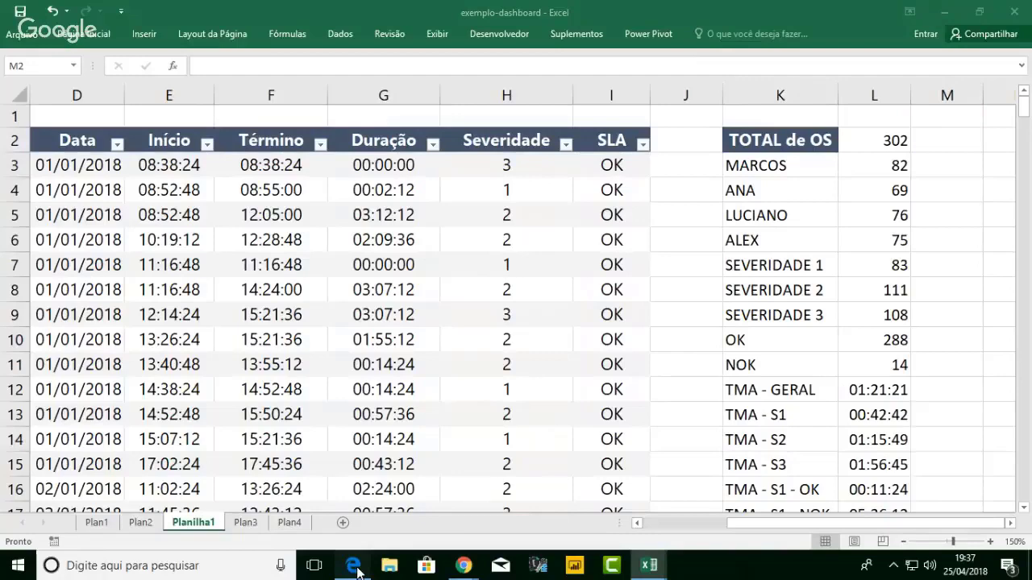
pyautogui.moveTo(731, 523); pyautogui.dragTo(661, 525)
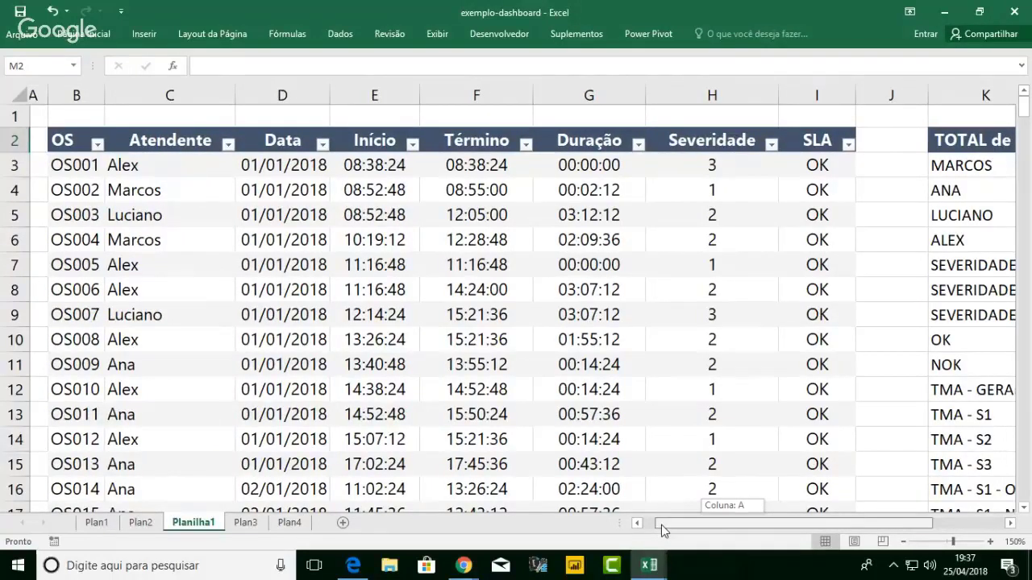
pyautogui.moveTo(661, 525); pyautogui.dragTo(713, 523)
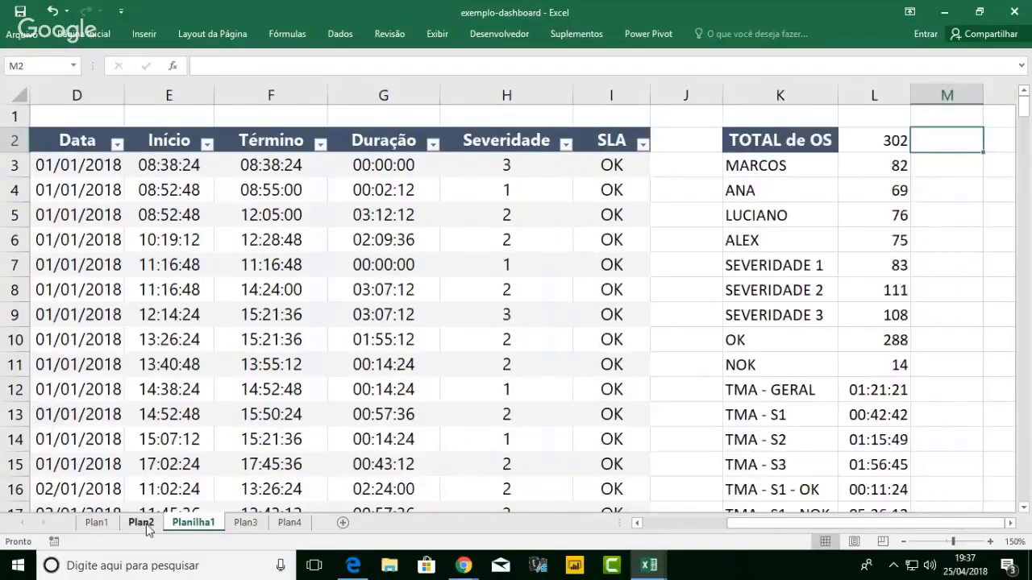
# - On the Plan2 sheet, enter the heading SEVERIDADE in P2 and list 1, 2 and 3 in P3:P5
pyautogui.click(144, 523)
pyautogui.click(266, 145)
pyautogui.write('S')
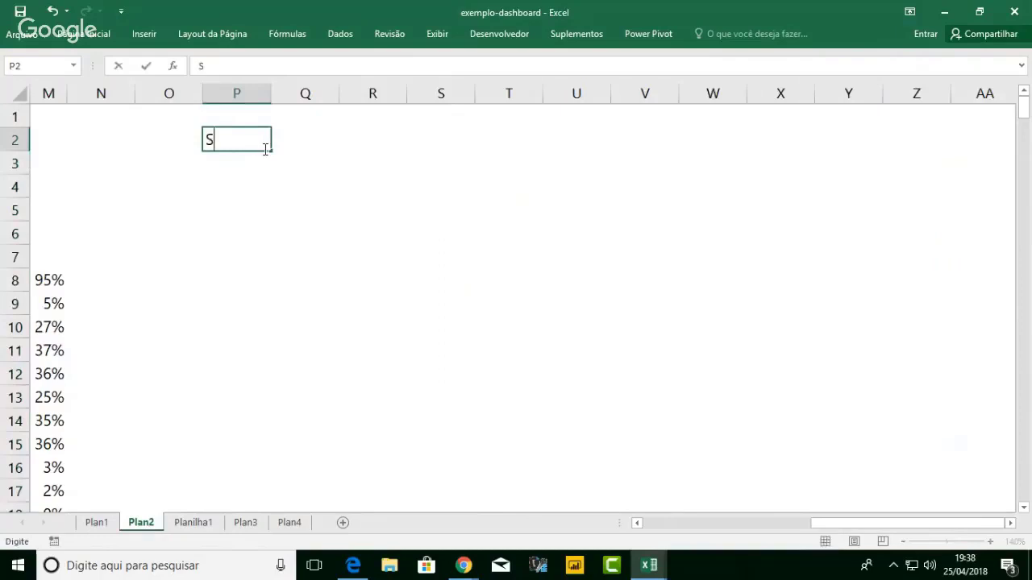
pyautogui.write('EVERIDADE')
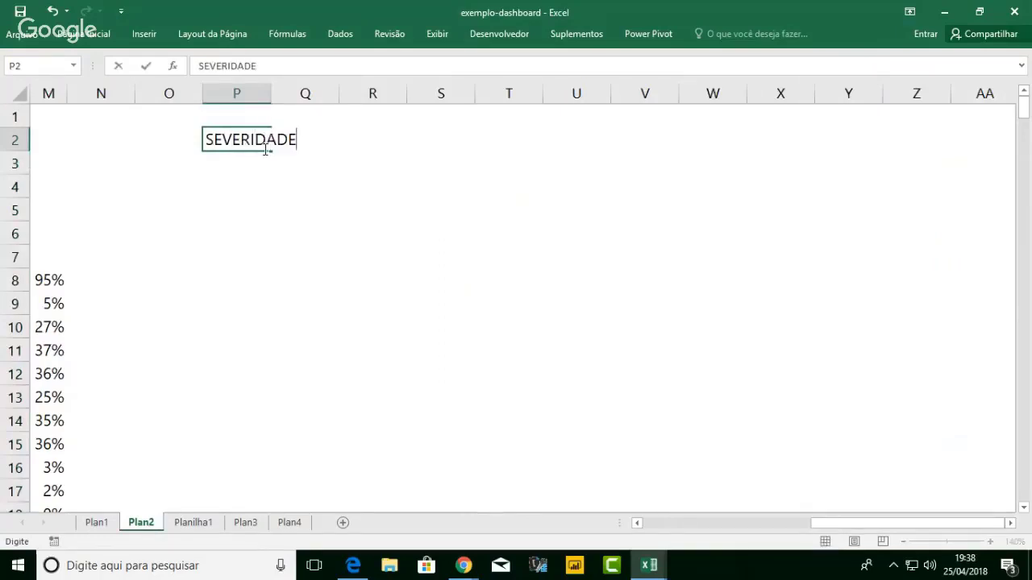
pyautogui.press('Return')
pyautogui.write('1')
pyautogui.press('Return')
pyautogui.write('2')
pyautogui.press('Return')
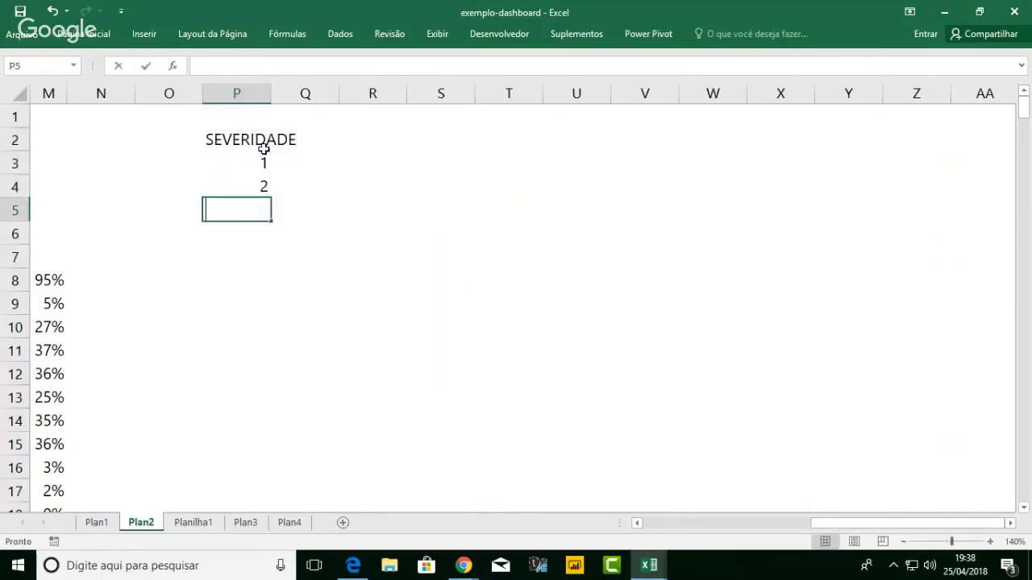
pyautogui.write('3')
pyautogui.press('Tab')
# - Describe severity 1 in R3 with the text "BÁSICAS DO ATENDIMENTO SUPORTE"
pyautogui.press('Up')
pyautogui.press('Up')
pyautogui.press('Right')
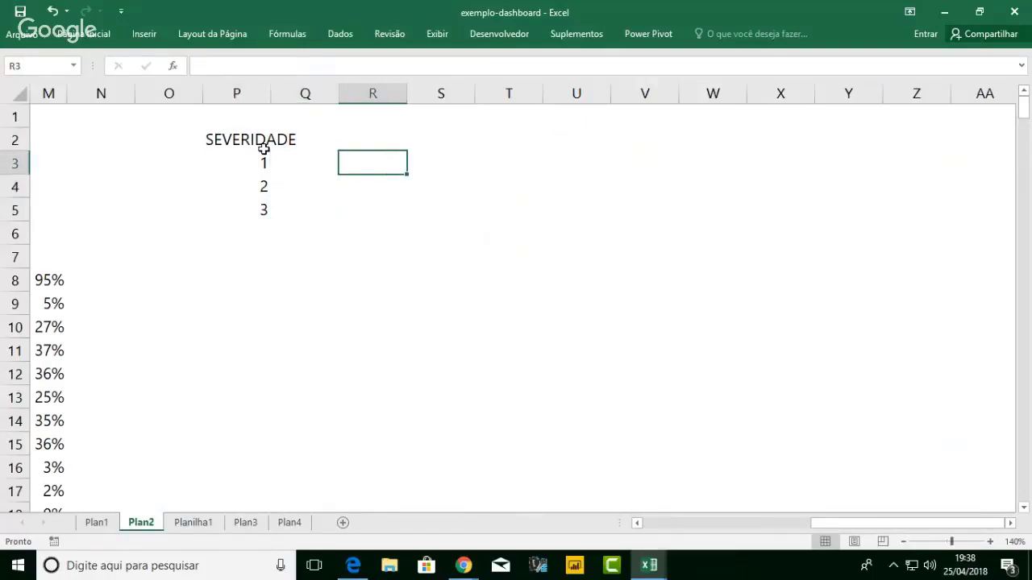
pyautogui.write('BÁSICAS A')
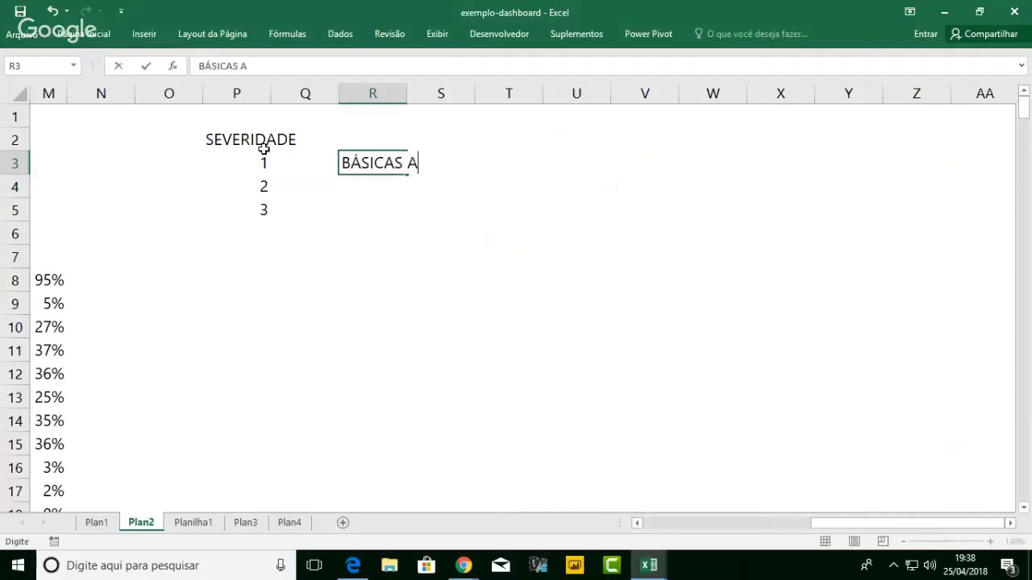
pyautogui.press('BackSpace')
pyautogui.write('DO ATENDIME')
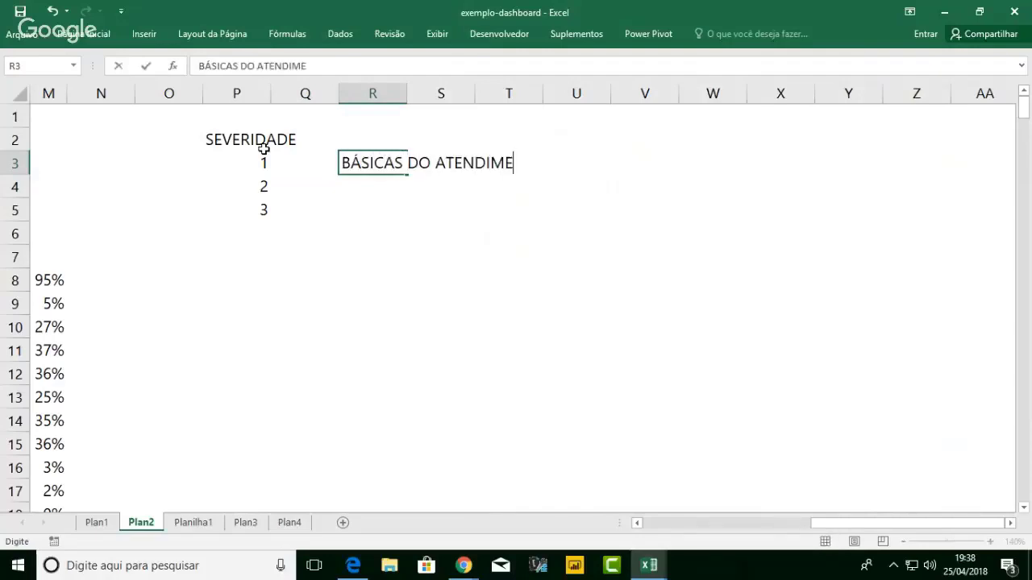
pyautogui.write('NTO SUPORTE')
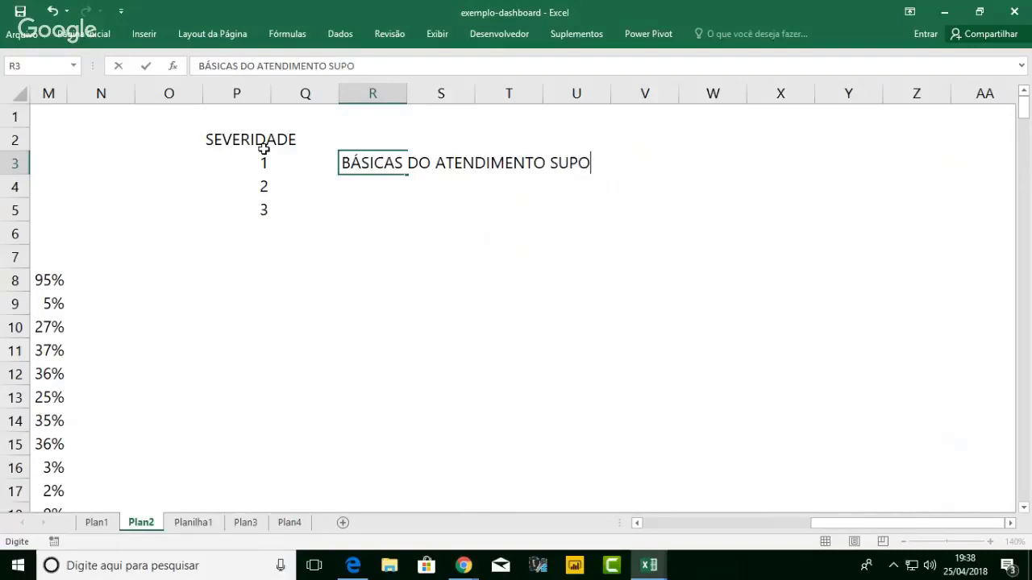
pyautogui.press('Return')
# - Check the SLA formula in I3 and enter the severity 1 time limit 00:30:00 in Q3
pyautogui.press('Up')
pyautogui.press('Left')
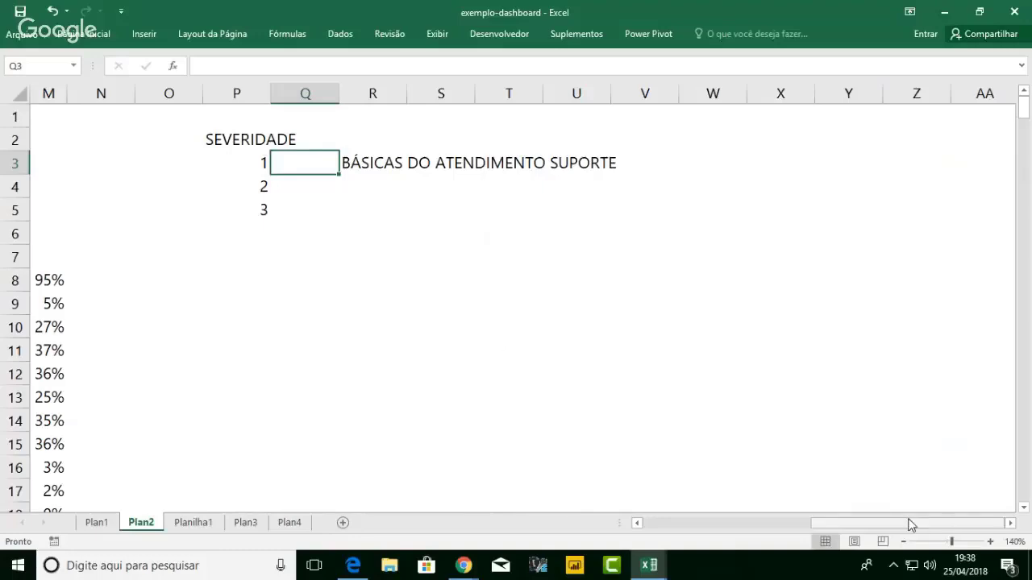
pyautogui.moveTo(911, 525); pyautogui.dragTo(756, 522)
pyautogui.click(757, 163)
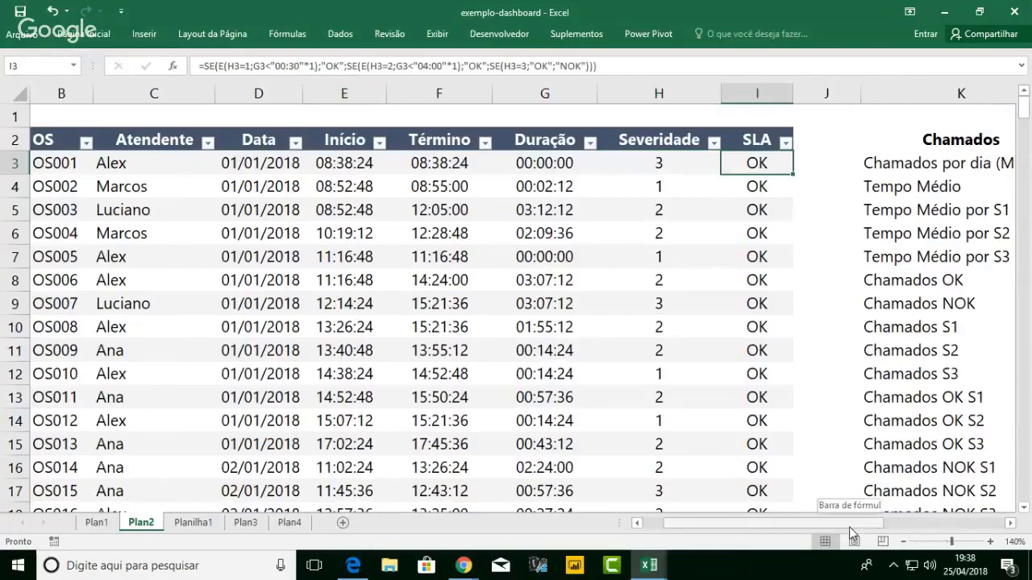
pyautogui.moveTo(849, 525); pyautogui.dragTo(970, 523)
pyautogui.click(877, 163)
pyautogui.write('00')
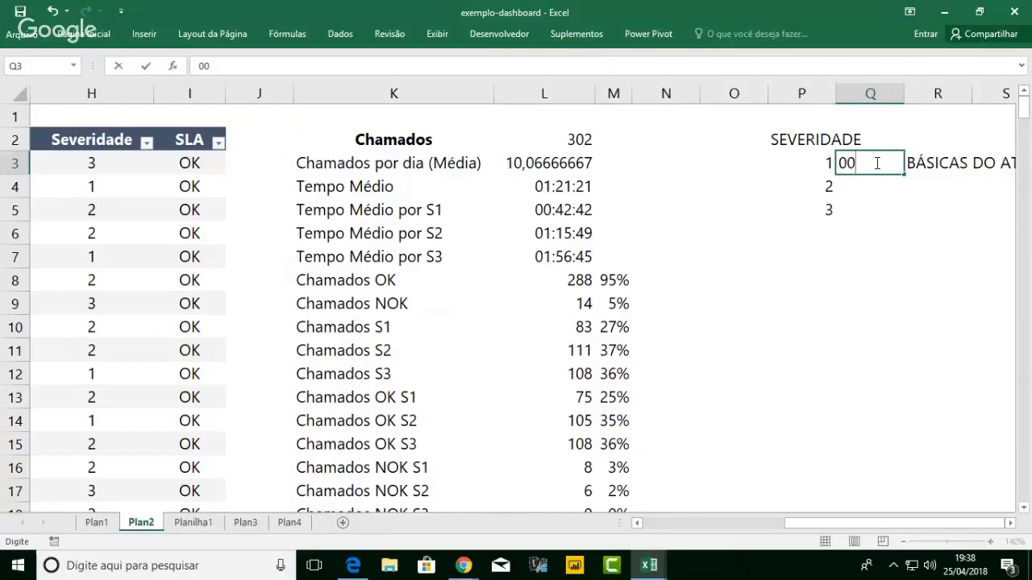
pyautogui.write(':30:00')
pyautogui.press('Return')
pyautogui.click(877, 162)
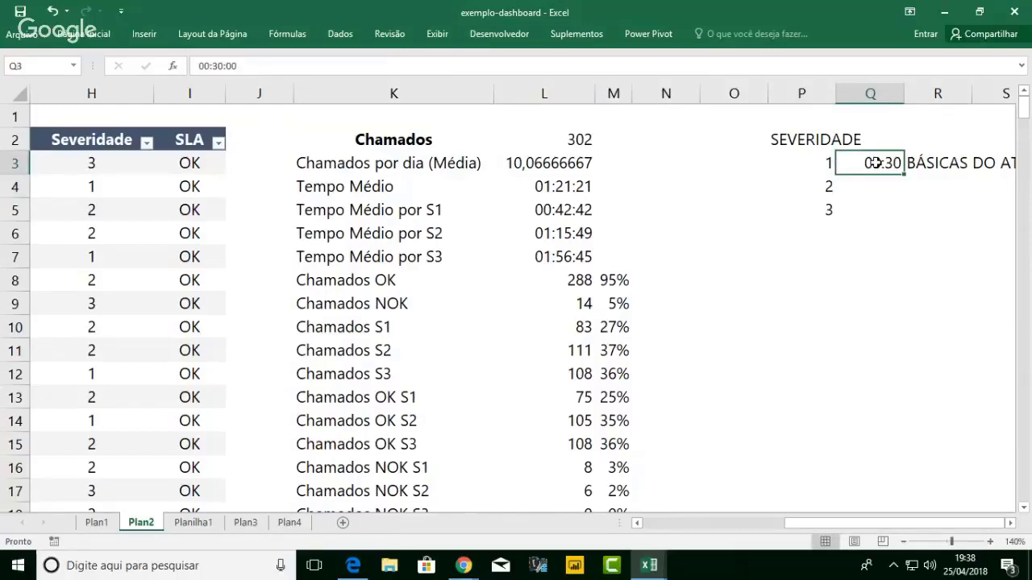
pyautogui.press('Left')
pyautogui.click(877, 163)
pyautogui.press('Return')
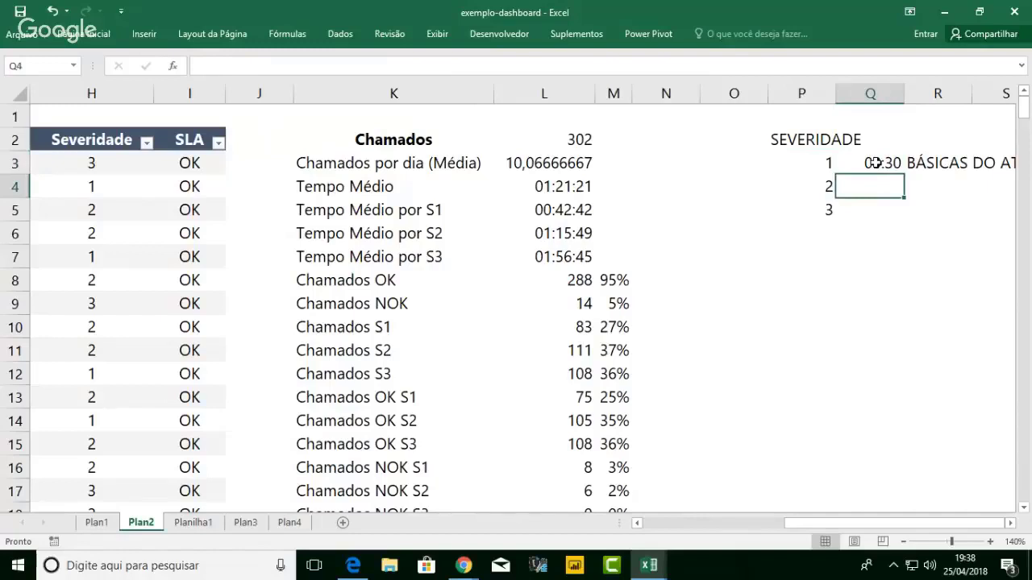
# - Enter the severity 2 time limit 04:00 in Q4
pyautogui.write('04;')
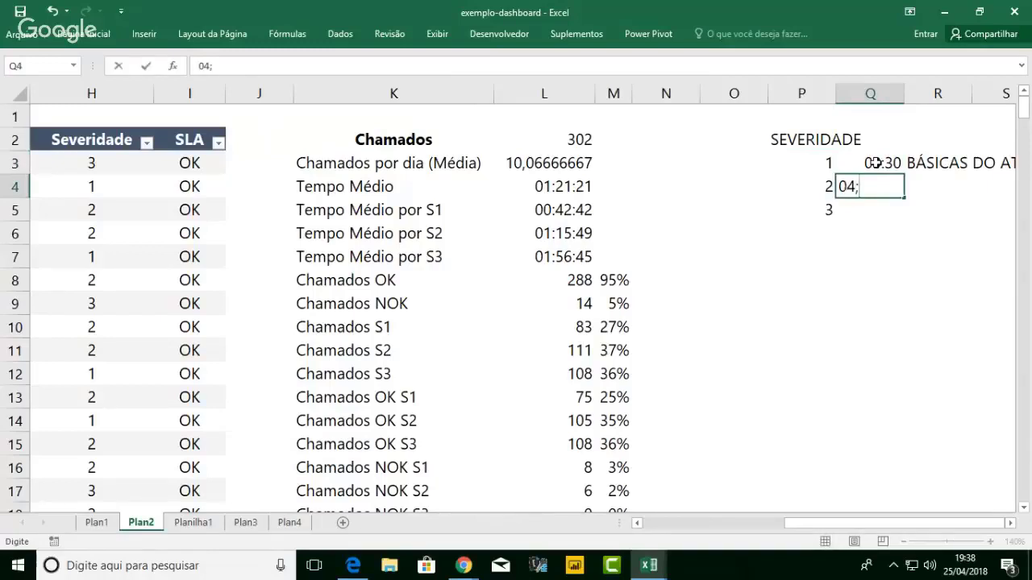
pyautogui.press('BackSpace')
pyautogui.write(':00')
pyautogui.press('Tab')
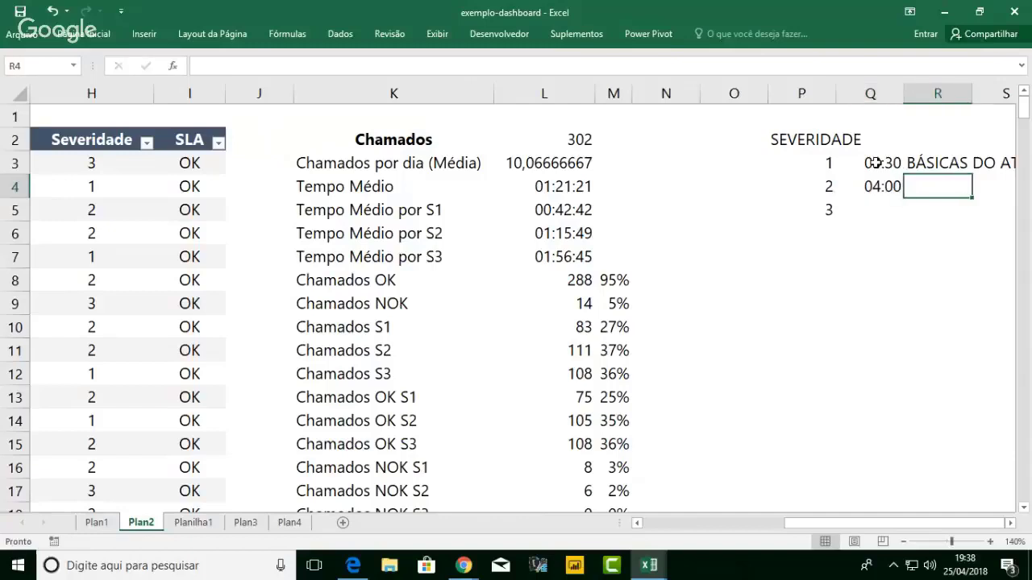
# - Describe severity 2 in R4 with the text "POUCO COMPLEXAS MAIS TEMPO PARA ATENDER"
pyautogui.press('Tab')
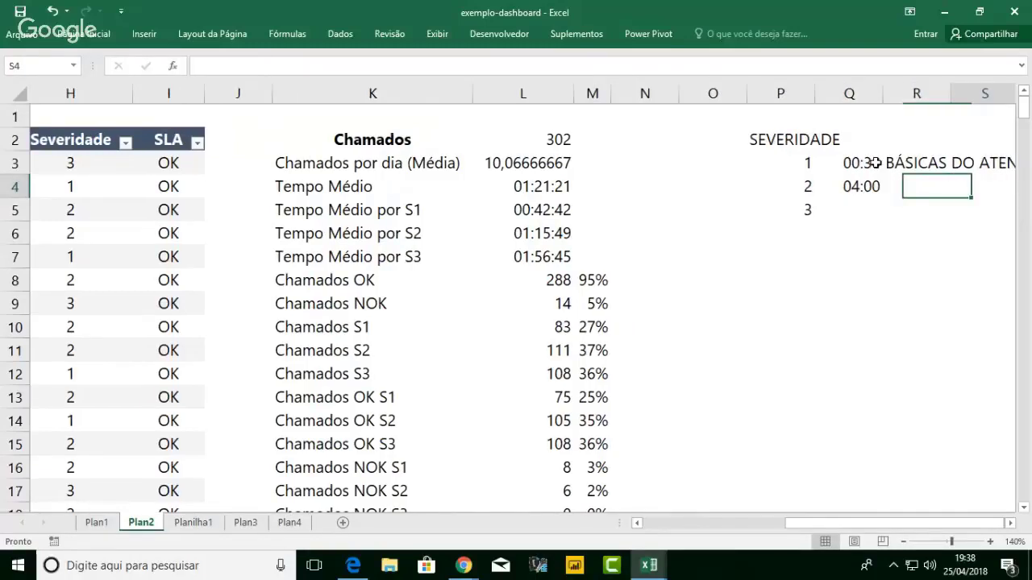
pyautogui.press('Left')
pyautogui.write('c')
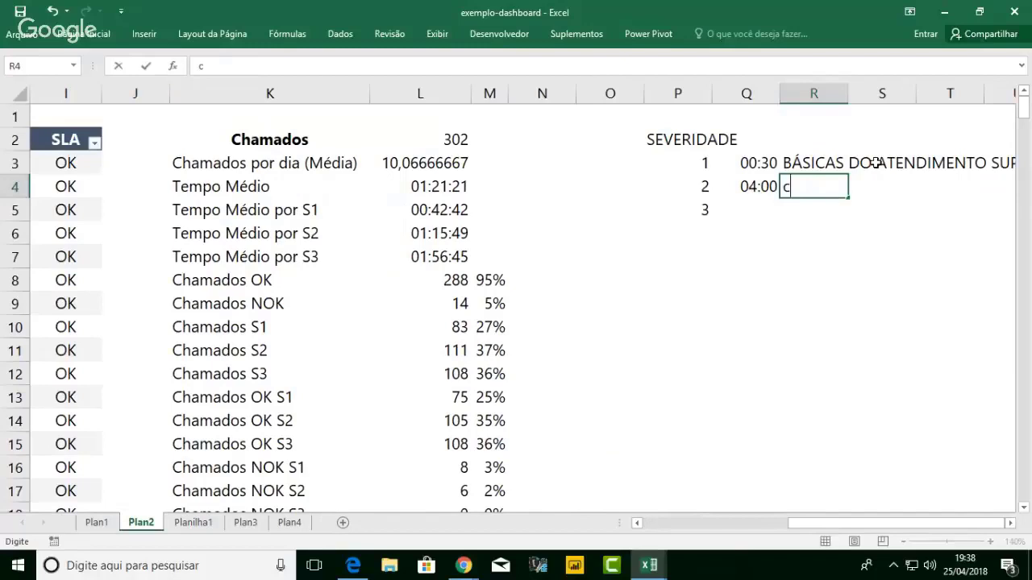
pyautogui.press('BackSpace')
pyautogui.write('POUCO COMPLEX')
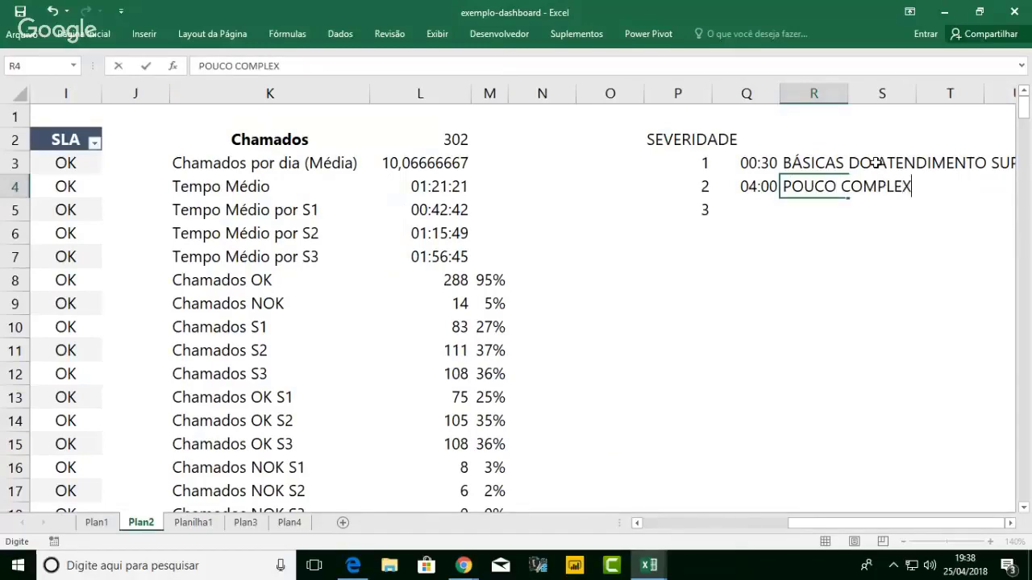
pyautogui.write('AS MAIS TEMPO')
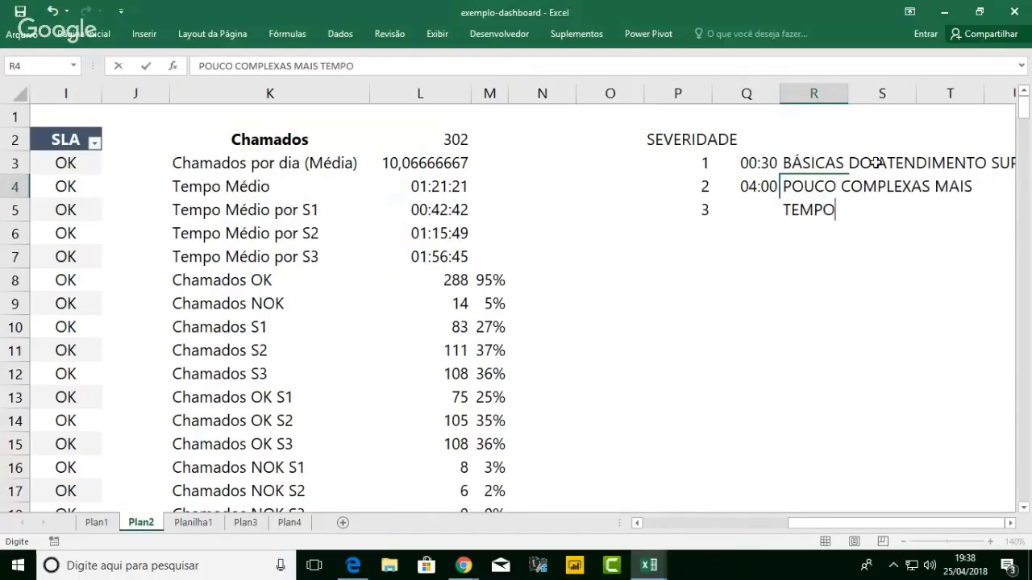
pyautogui.write(' PARA ATEN')
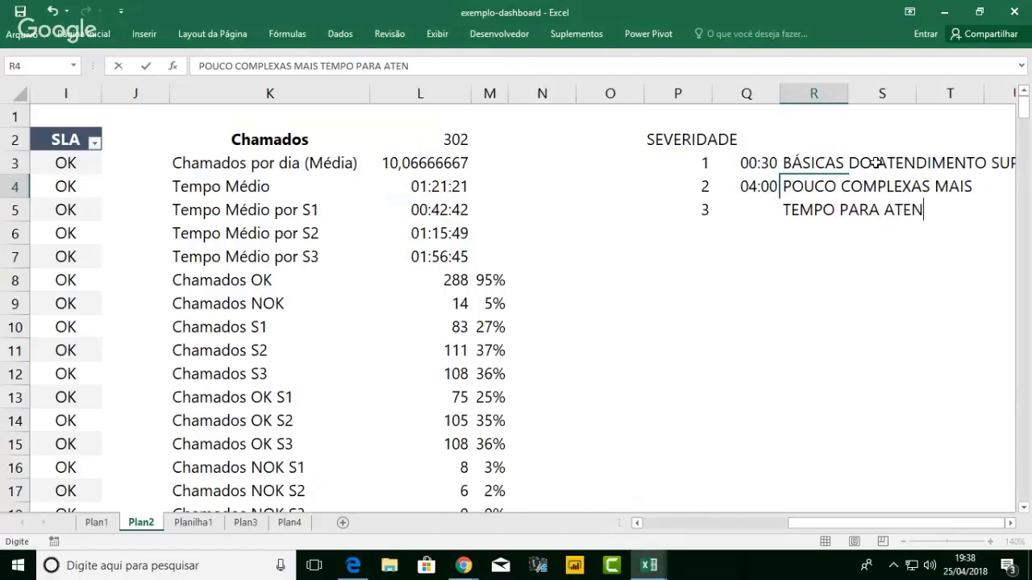
pyautogui.write('DER')
pyautogui.press('Return')
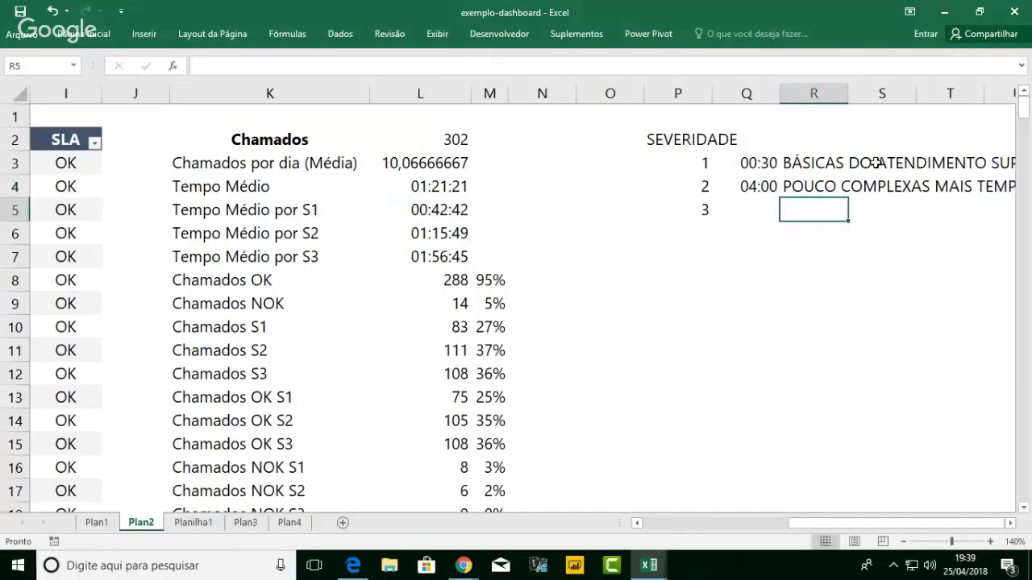
pyautogui.press('Right')
pyautogui.press('Right')
pyautogui.hscroll(2, 875, 163)
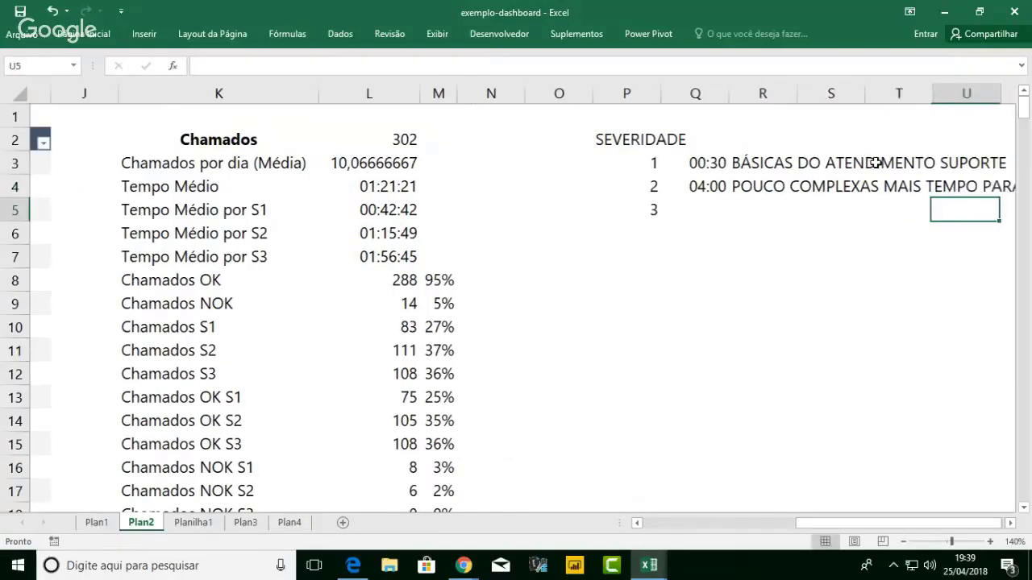
# - Enter the severity 3 time limit >=04:00 in Q5
pyautogui.press('Right')
pyautogui.press('Right')
pyautogui.press('Right')
pyautogui.press('Left')
pyautogui.press('Left')
pyautogui.press('Left')
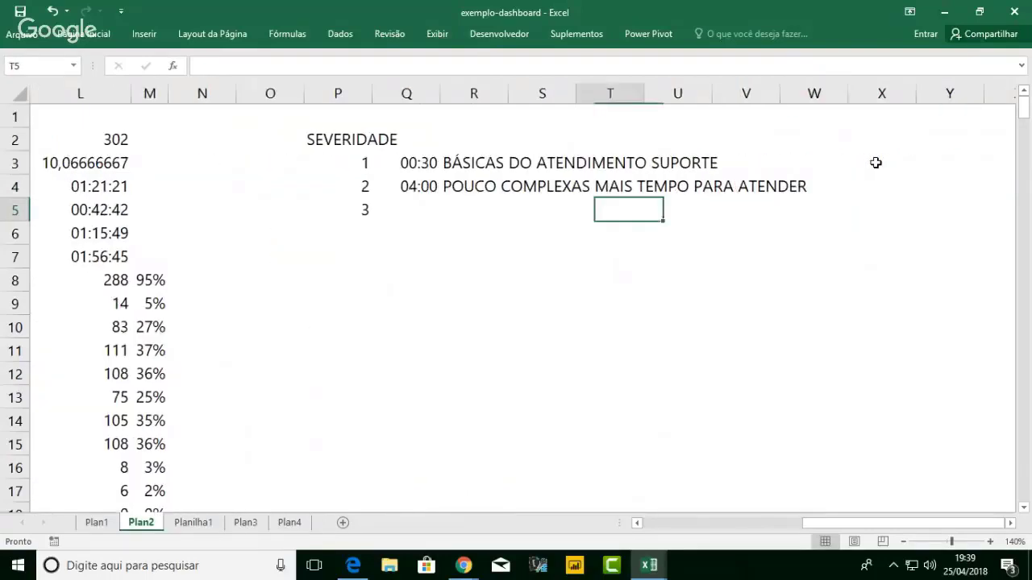
pyautogui.press('Left')
pyautogui.press('Left')
pyautogui.press('Left')
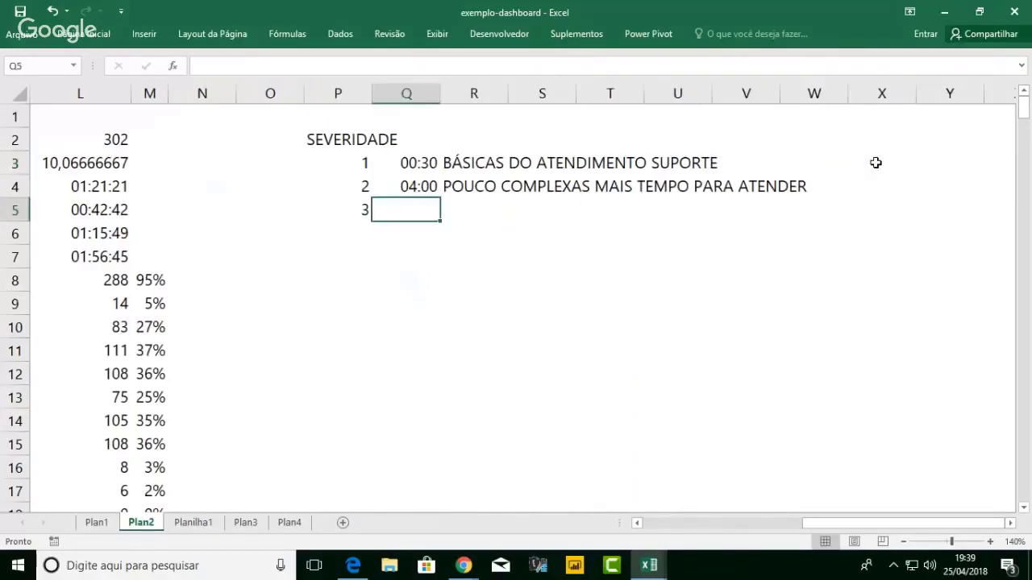
pyautogui.write('>')
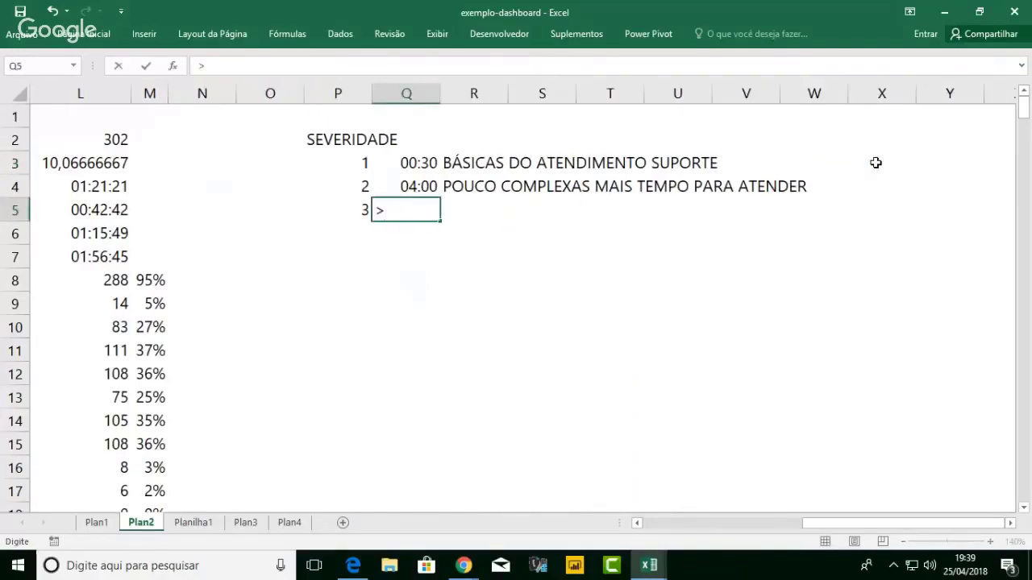
pyautogui.write('=04:00')
pyautogui.press('Return')
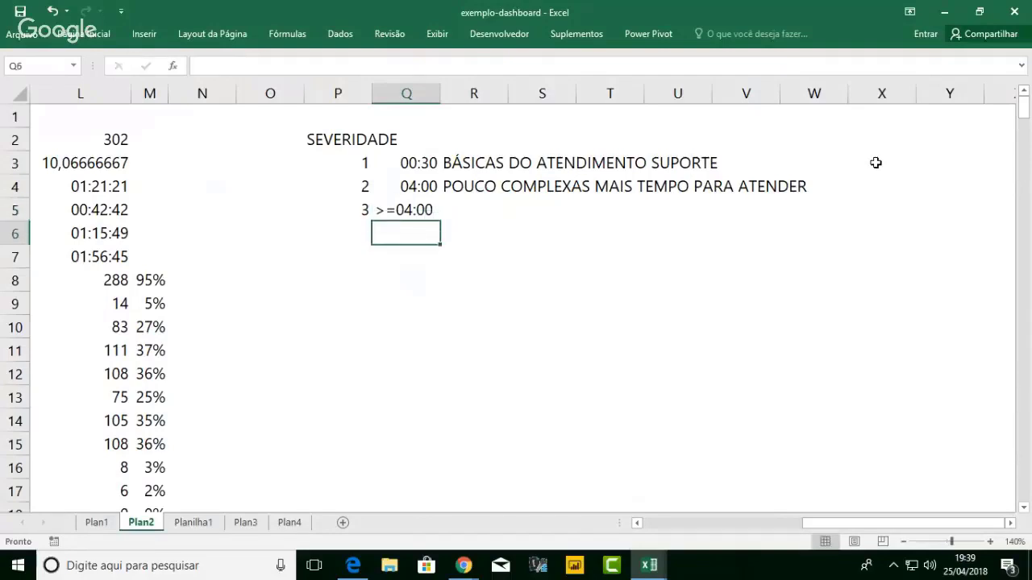
# - Describe severity 3 in R5 with the text "PROBLEMAS, INCIDENTES"
pyautogui.press('Up')
pyautogui.press('Right')
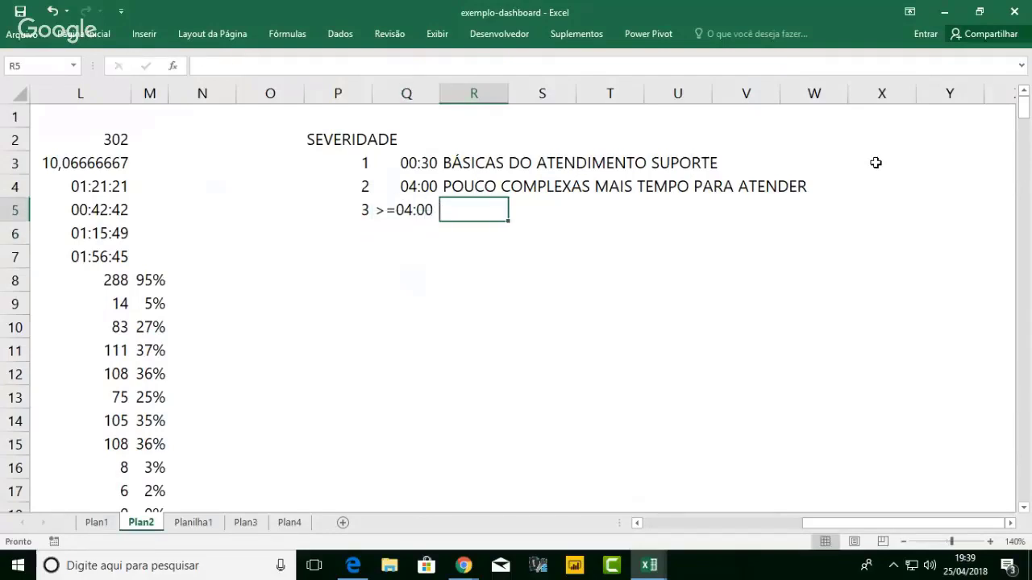
pyautogui.write('PROBLEMAS')
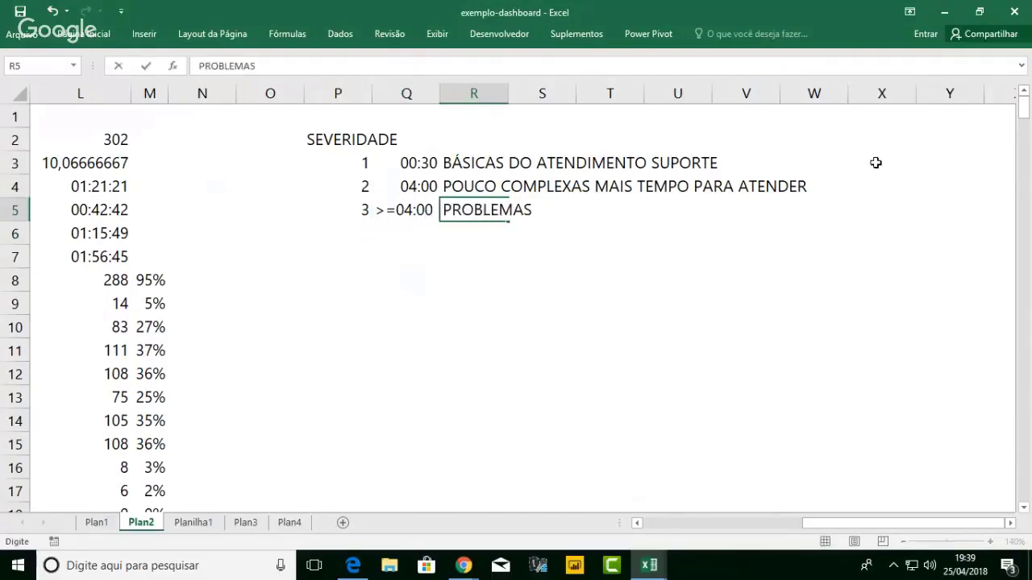
pyautogui.write(', INCIDENTES')
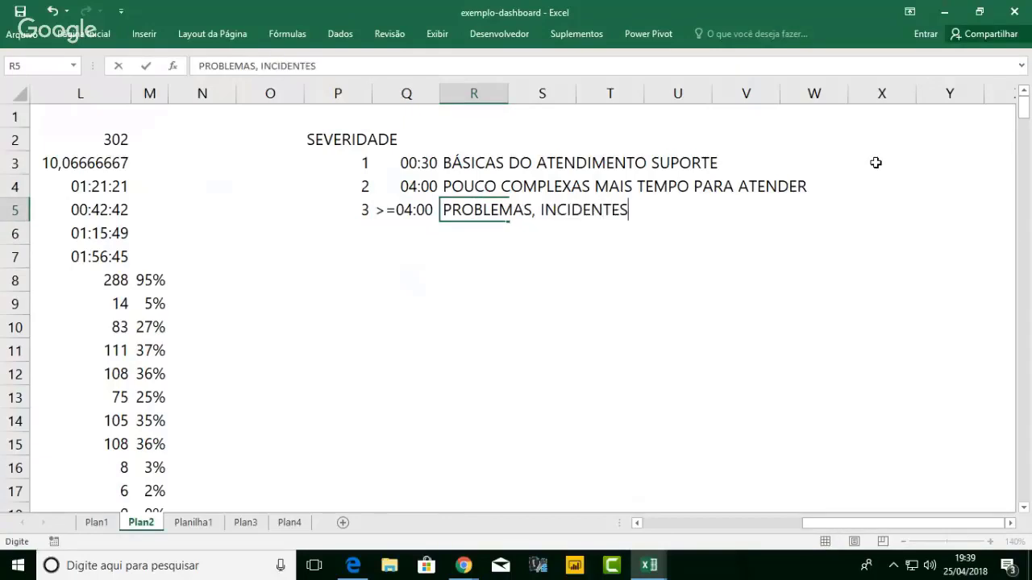
pyautogui.press('Return')
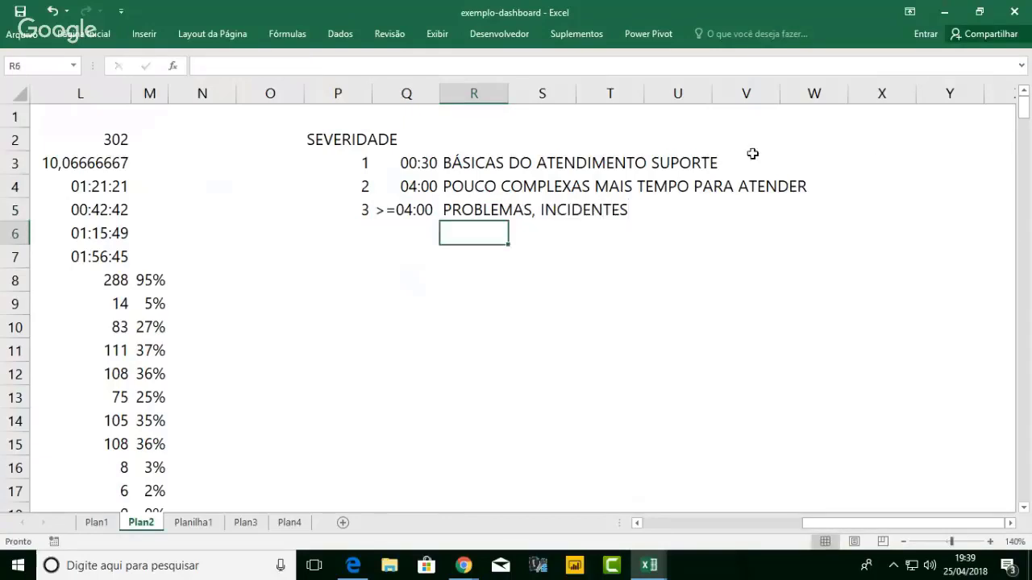
# - Fit column R to its descriptions, and widen the SEVERIDADE column P with its contents centred
pyautogui.doubleClick(509, 95)
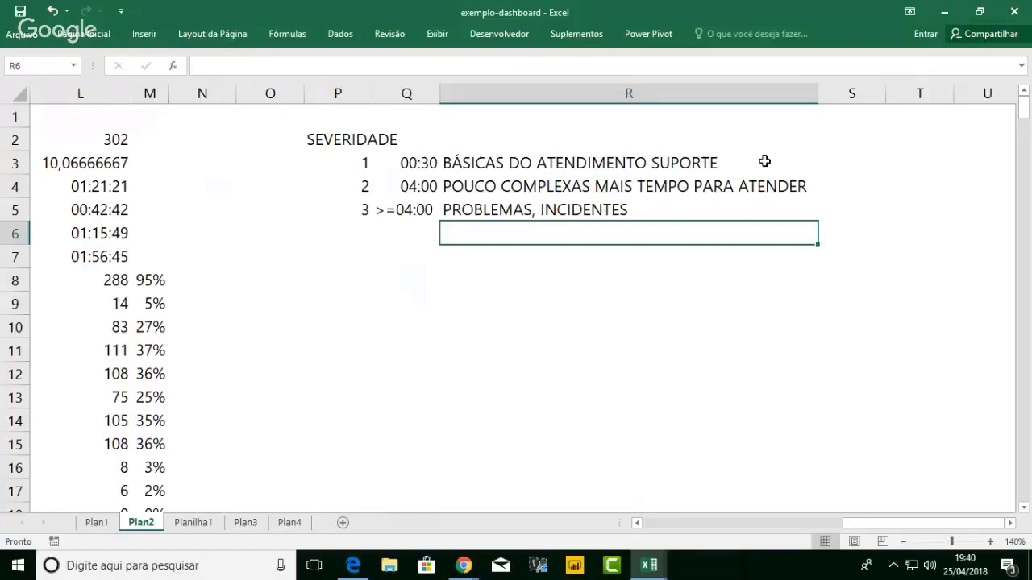
pyautogui.moveTo(373, 91); pyautogui.dragTo(405, 92)
pyautogui.click(358, 91)
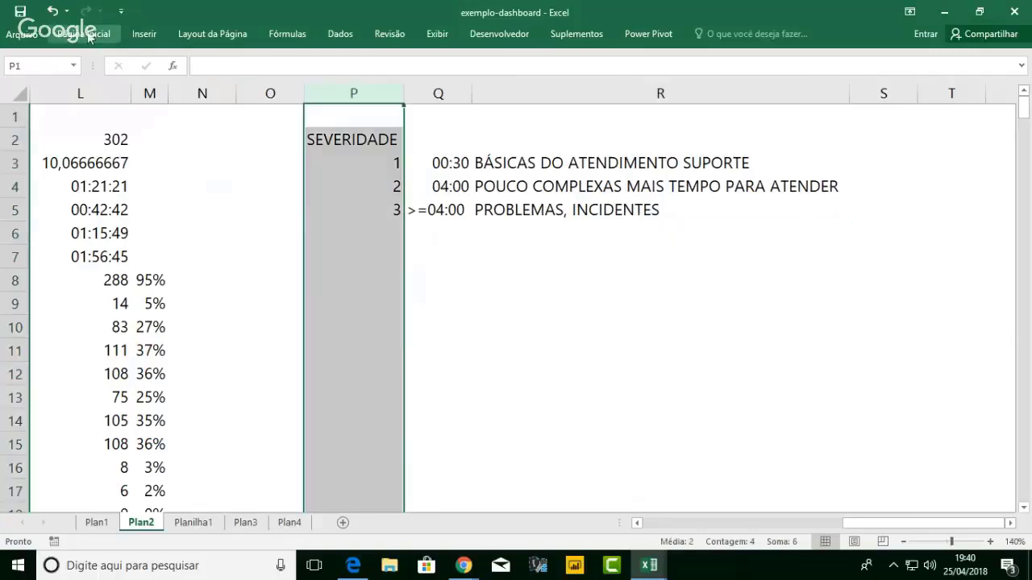
pyautogui.click(83, 34)
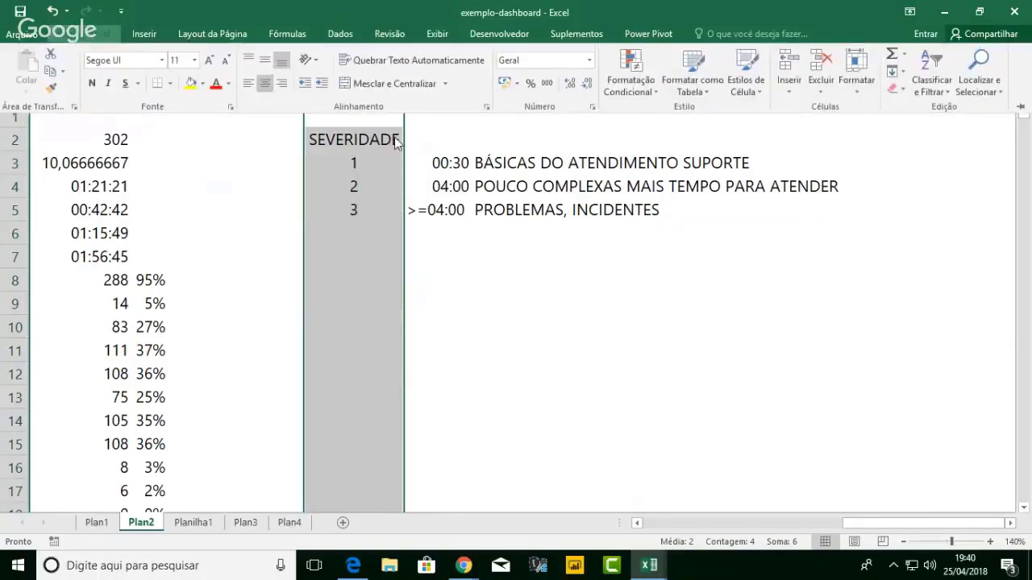
pyautogui.click(388, 141)
pyautogui.click(388, 141)
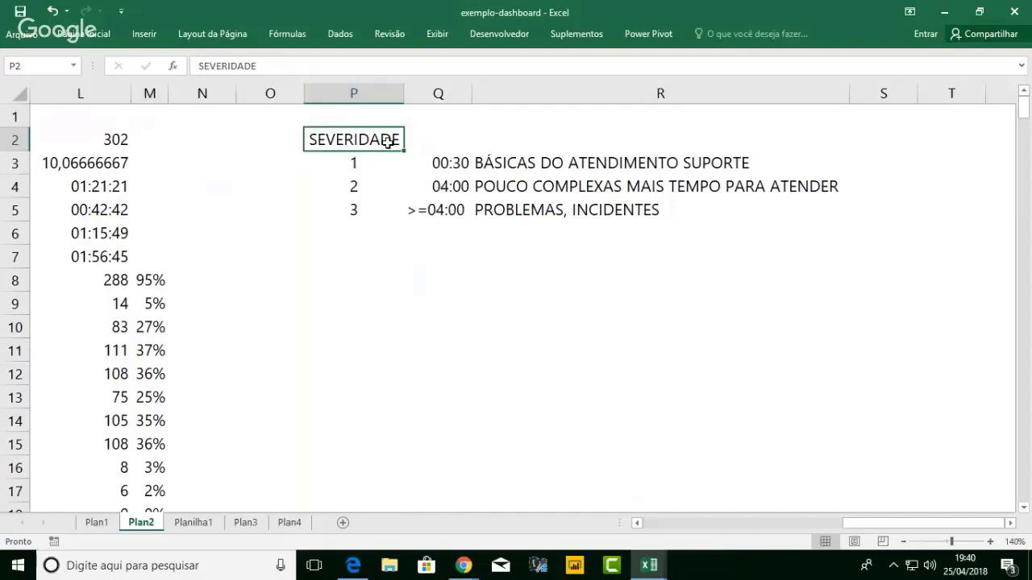
# - Add the heading GRAU in Q2 above the severity time limits
pyautogui.press('Right')
pyautogui.write('ga')
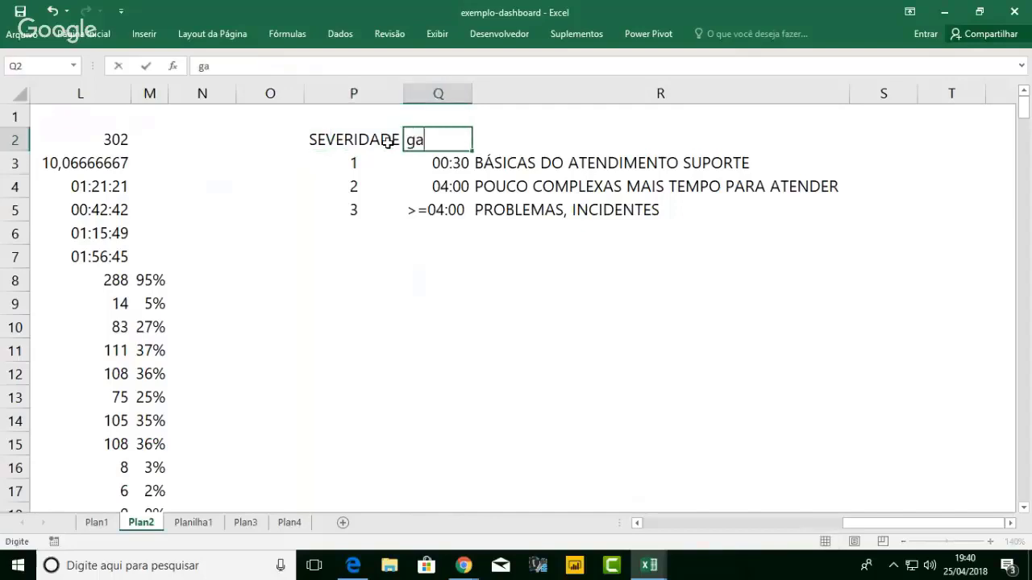
pyautogui.press('BackSpace')
pyautogui.press('BackSpace')
pyautogui.write('GRAU')
pyautogui.press('Return')
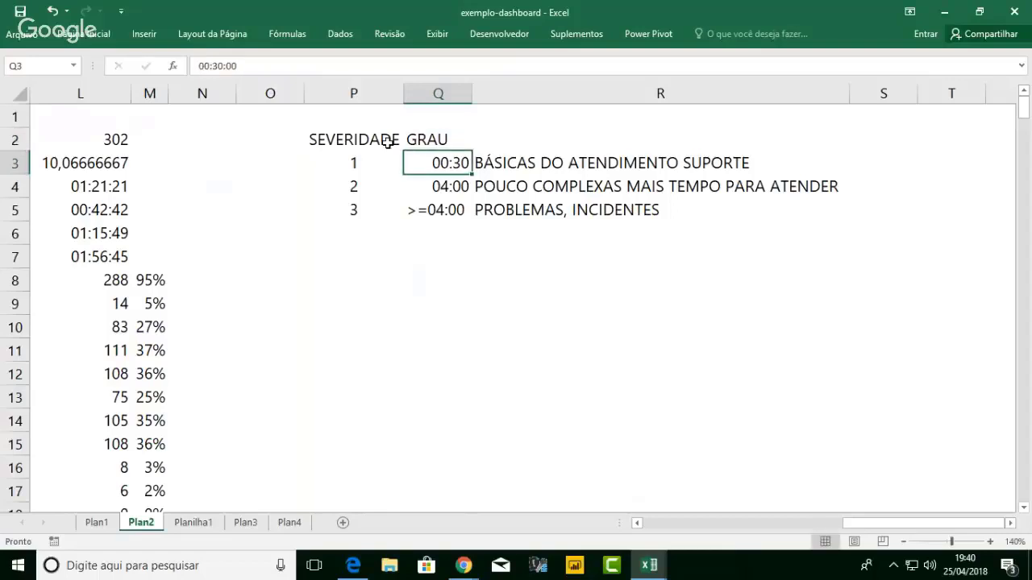
pyautogui.press('Down')
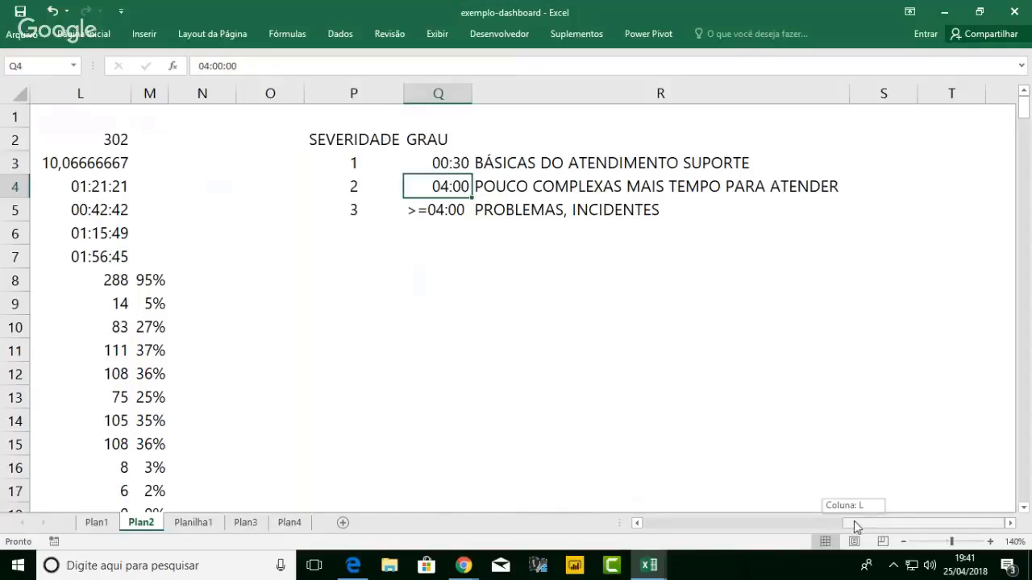
# - On the Planilha1 sheet, copy the order total and attendant counts in K2:L6 and paste them as values at N2
pyautogui.moveTo(853, 524); pyautogui.dragTo(229, 531)
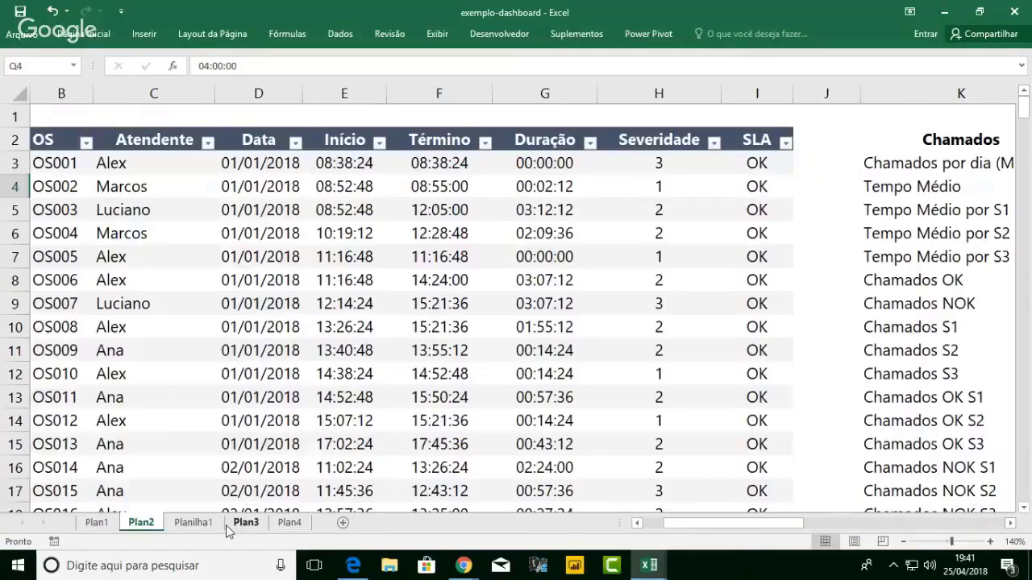
pyautogui.click(198, 523)
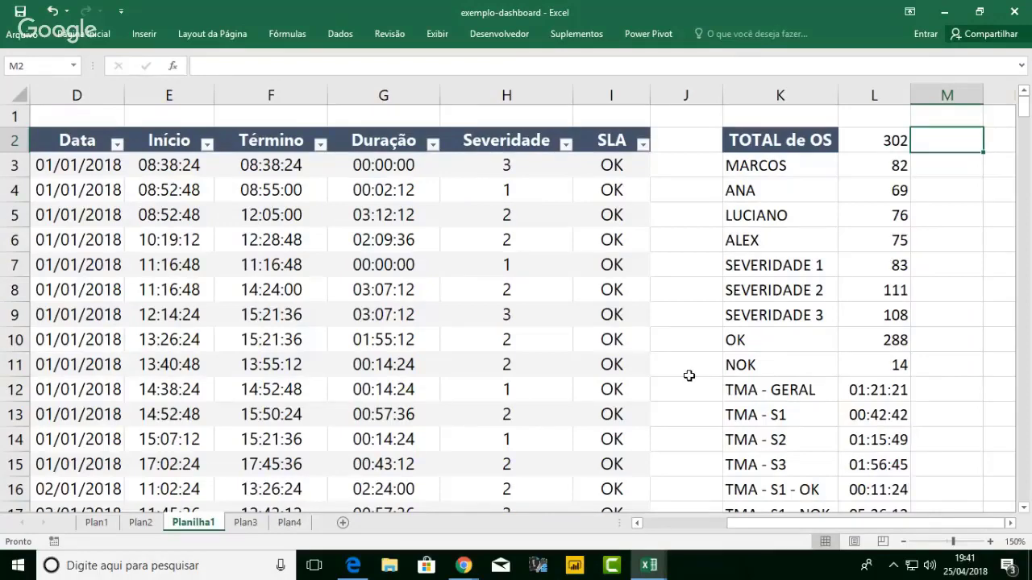
pyautogui.click(1009, 522)
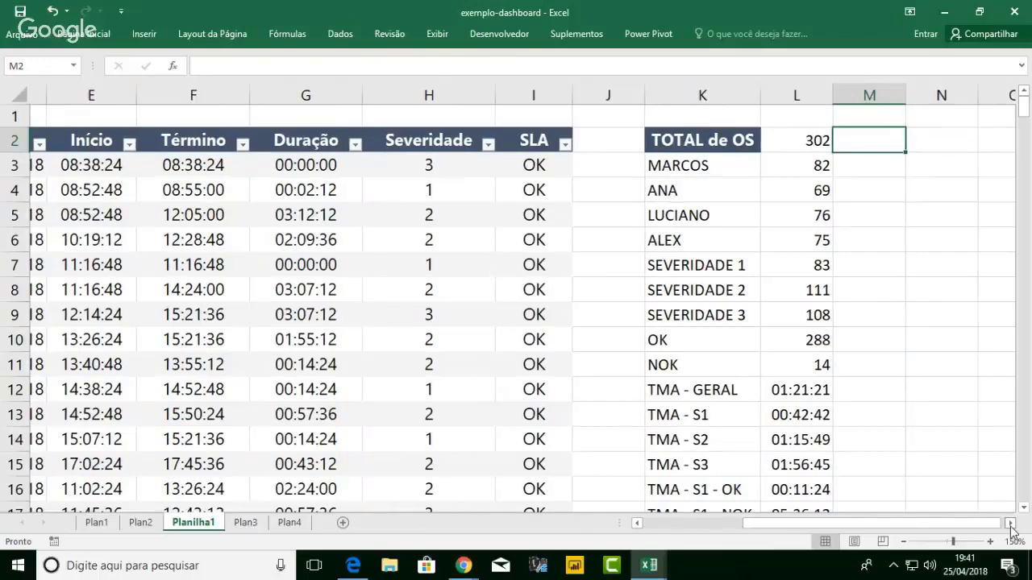
pyautogui.doubleClick(1009, 522)
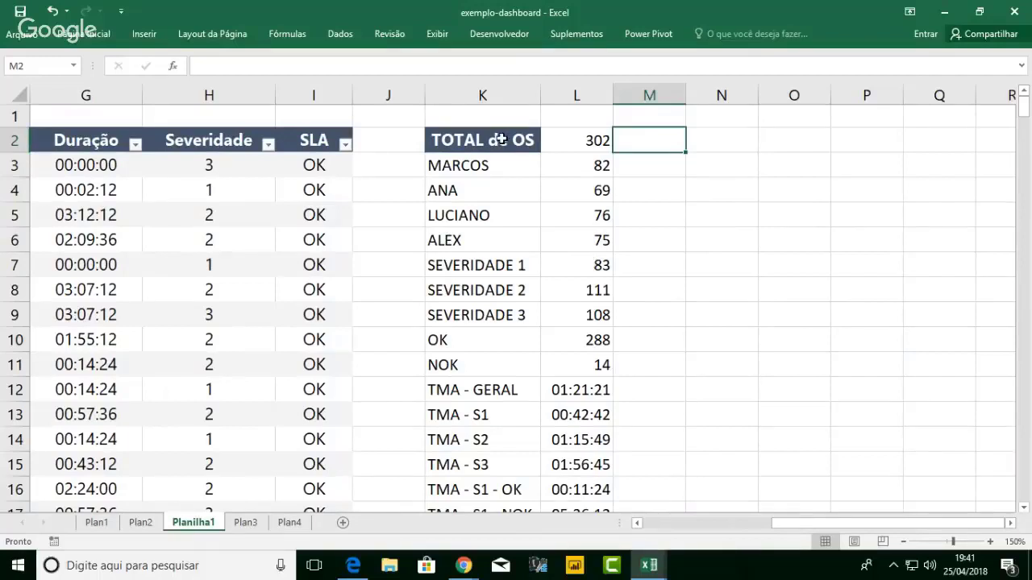
pyautogui.moveTo(501, 140); pyautogui.dragTo(569, 233)
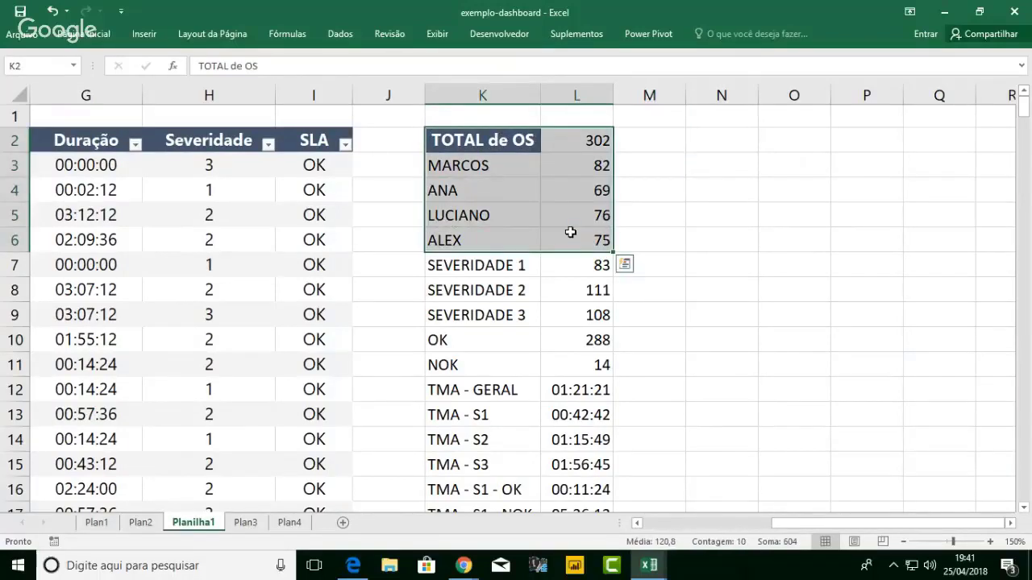
pyautogui.rightClick(572, 238)
pyautogui.click(609, 253)
pyautogui.click(749, 145)
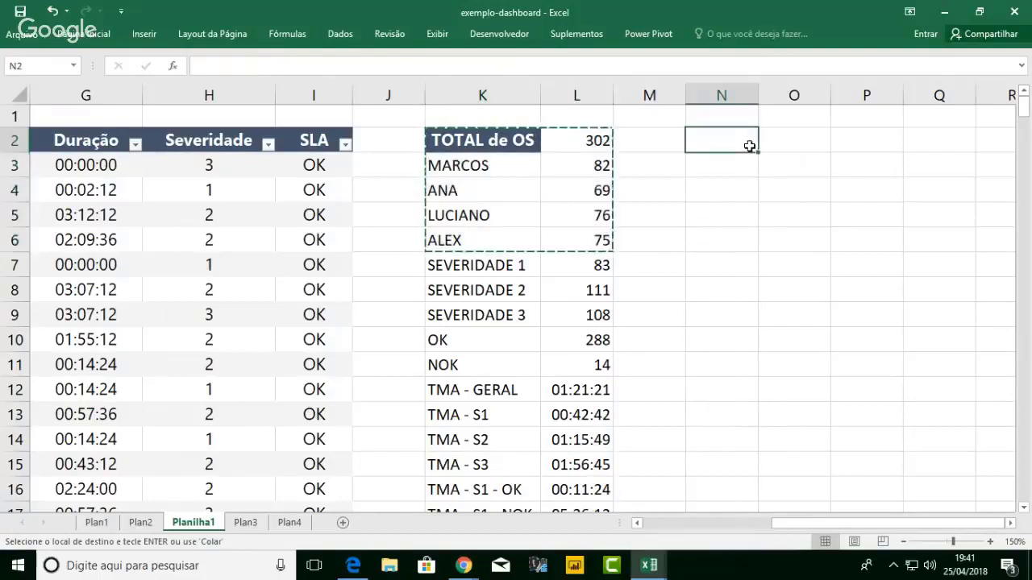
pyautogui.rightClick(748, 145)
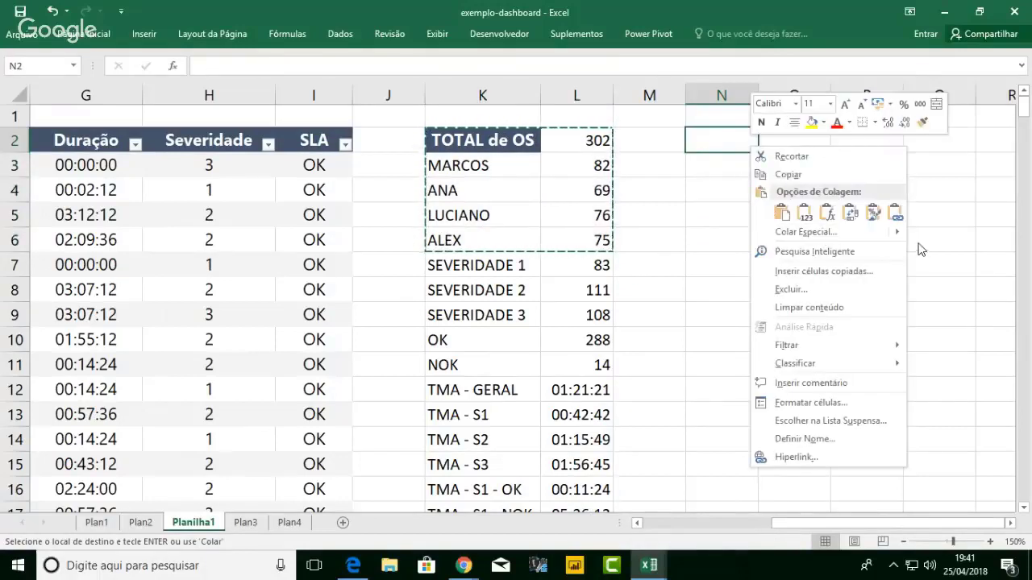
pyautogui.moveTo(901, 233)
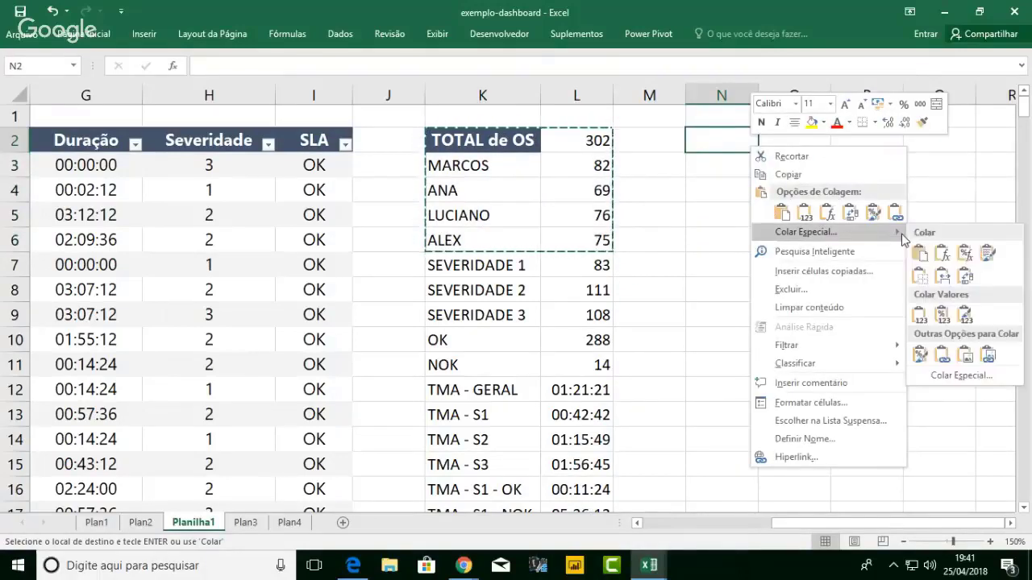
pyautogui.click(921, 318)
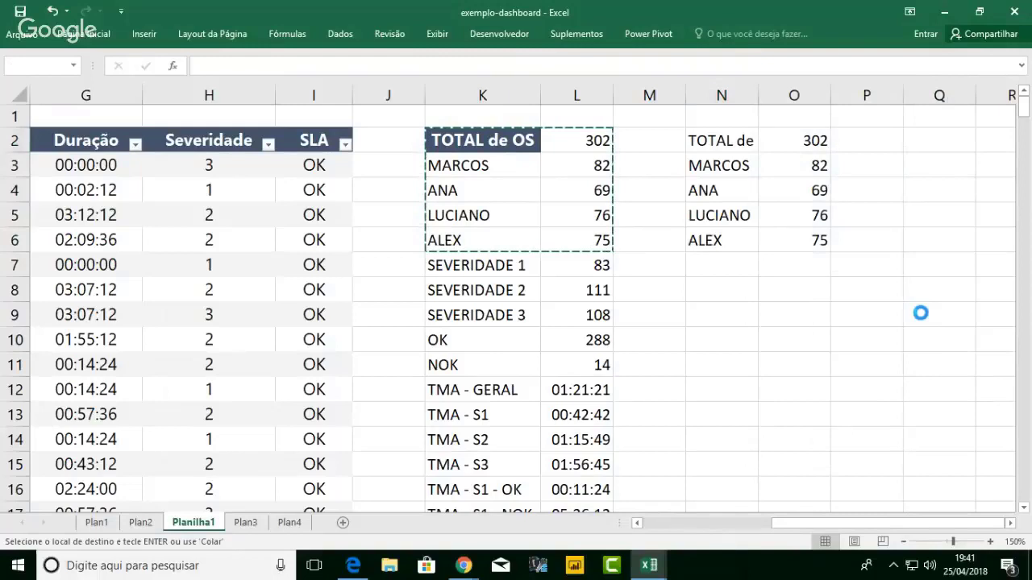
pyautogui.click(872, 152)
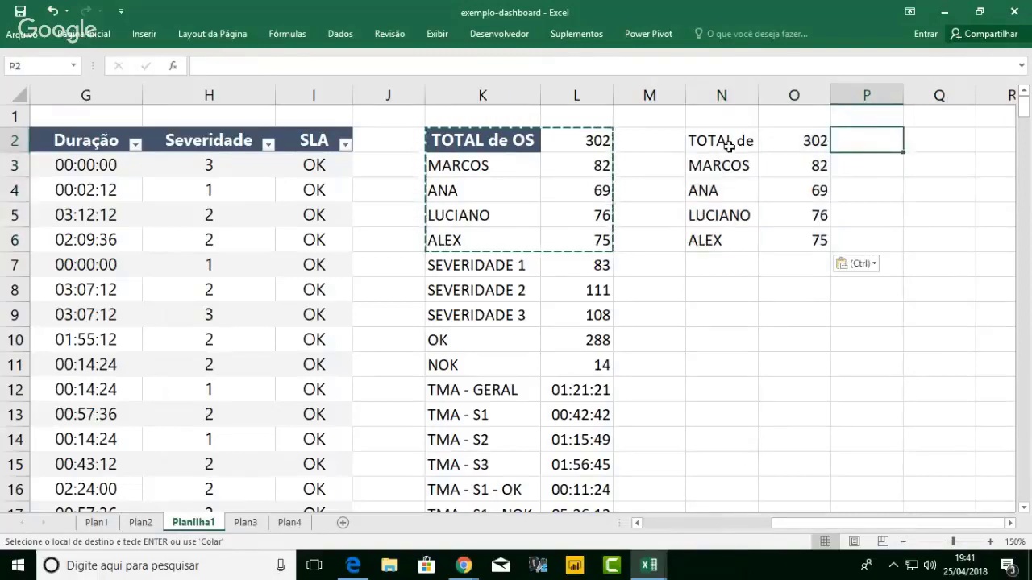
# - Clear the pasted total in N2:O2 and enter the heading ATENDENTE in N2
pyautogui.moveTo(725, 145); pyautogui.dragTo(761, 143)
pyautogui.press('Delete')
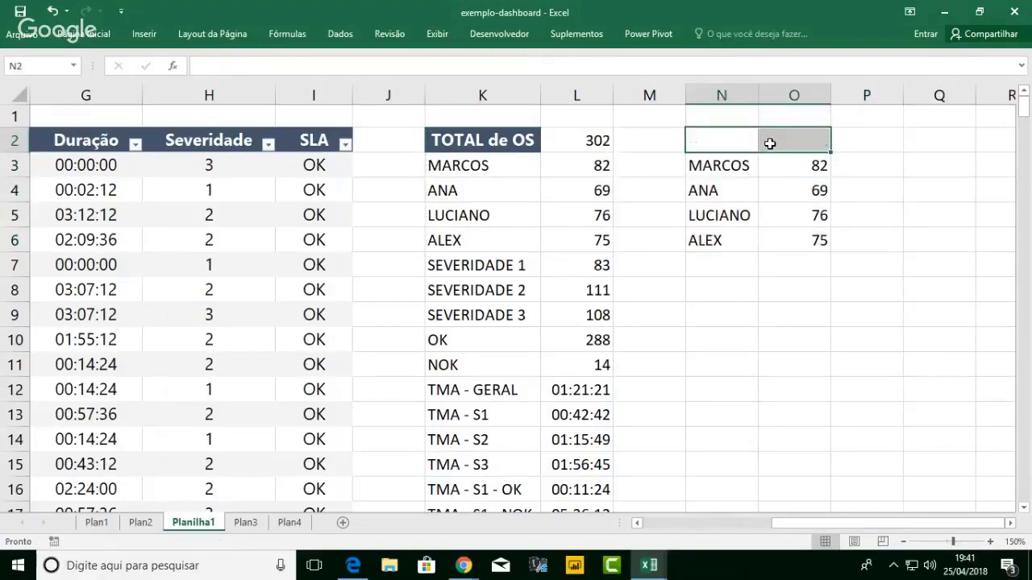
pyautogui.press('Down')
pyautogui.press('Up')
pyautogui.write('ATEN')
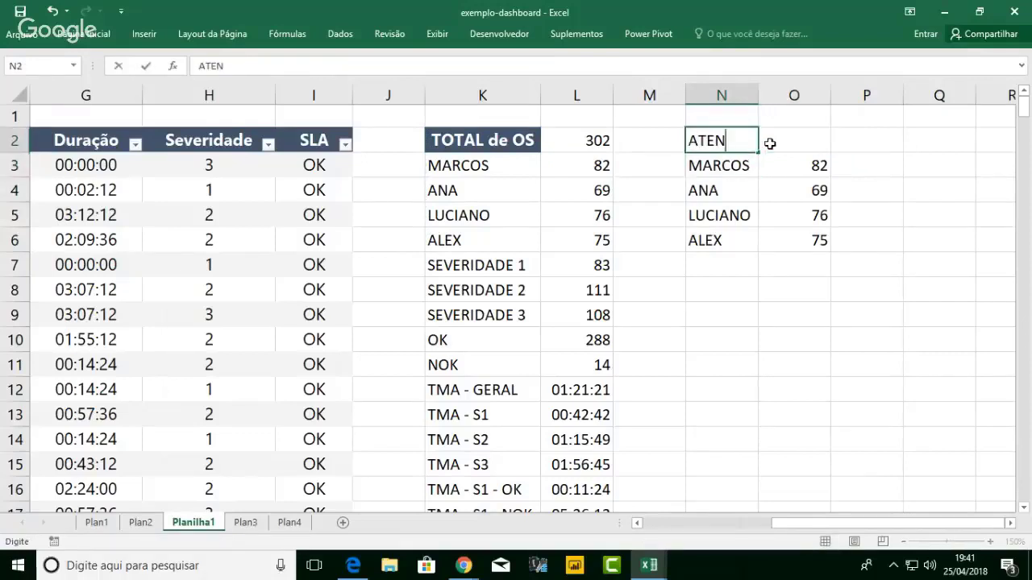
pyautogui.write('DENTE')
pyautogui.press('Down')
# - Add a TOTAL row in N7 and sum the attendant counts O3:O6 in O7 with SOMA
pyautogui.press('Down')
pyautogui.press('Down')
pyautogui.press('Down')
pyautogui.press('Down')
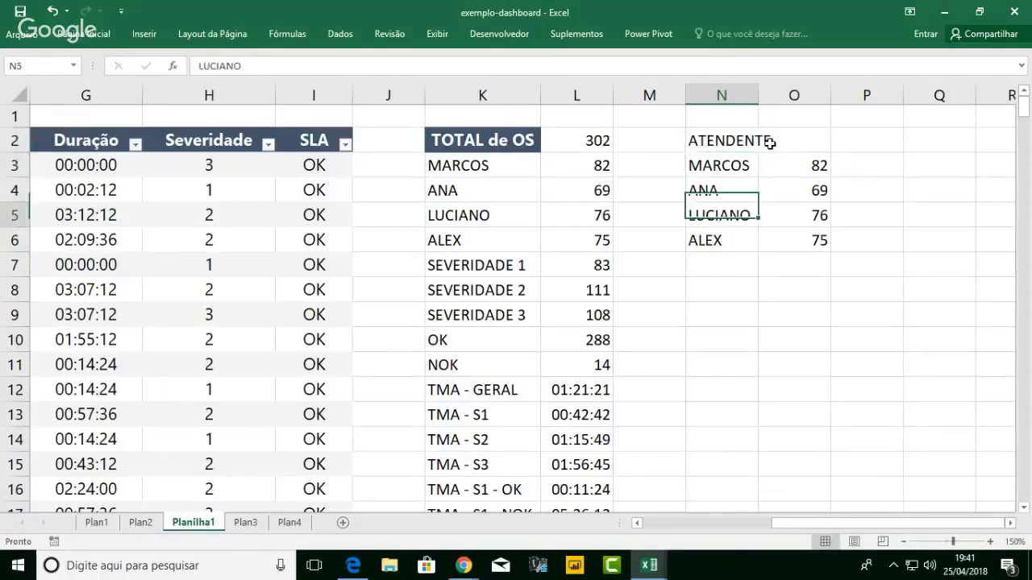
pyautogui.write('TOTAL')
pyautogui.press('Tab')
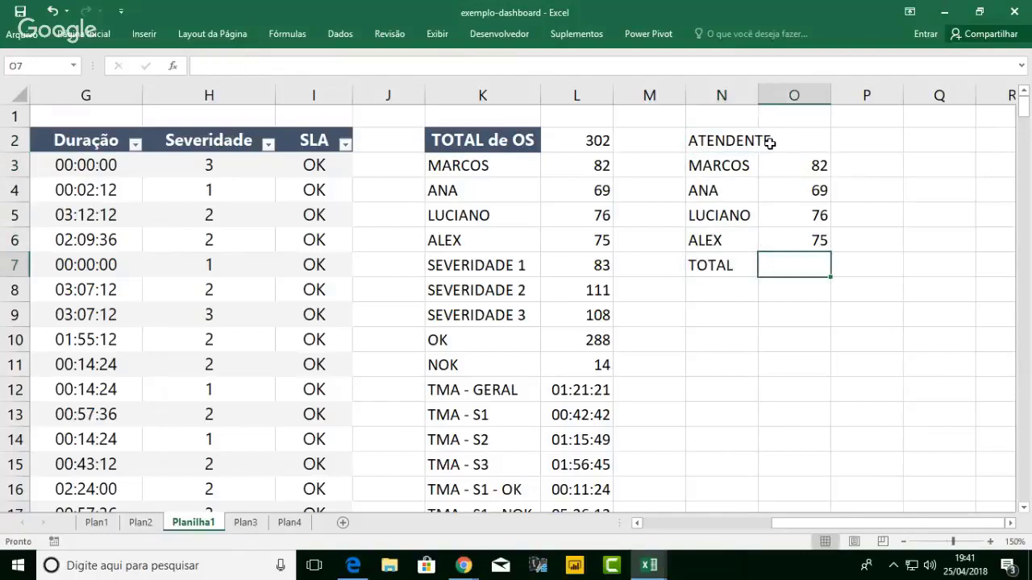
pyautogui.write('=SOMA(')
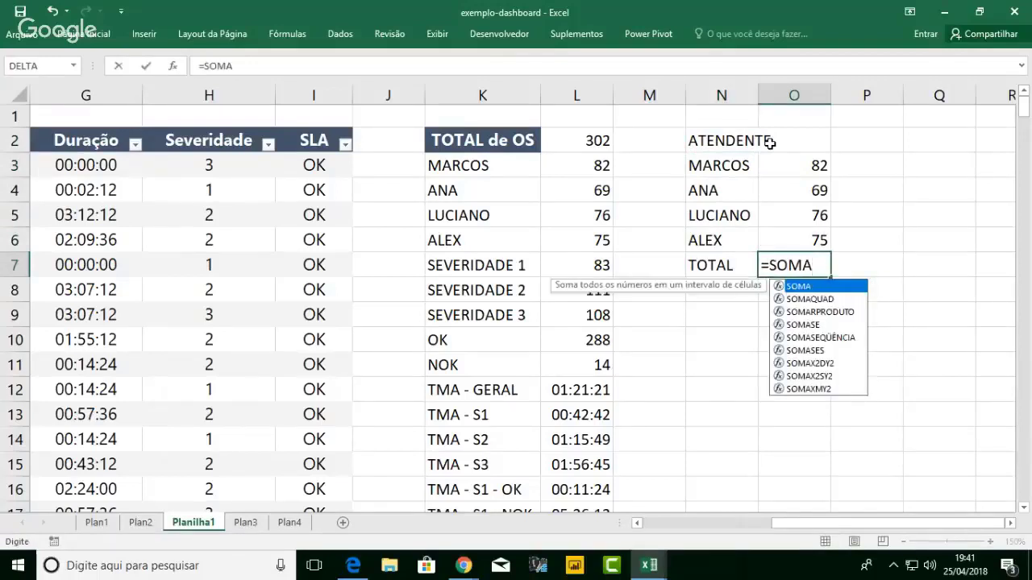
pyautogui.press('Up')
pyautogui.hotkey('shift', 'Up')
pyautogui.hotkey('shift', 'Up')
pyautogui.hotkey('shift', 'Up')
pyautogui.press('Return')
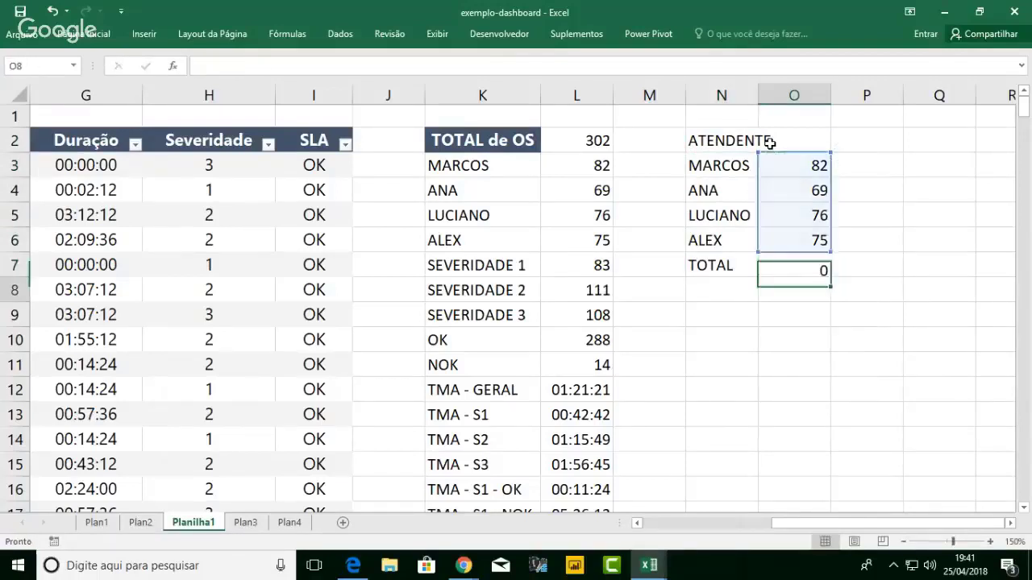
# - Fit column N to its contents and add the headings Nº in O2 and % in P2
pyautogui.doubleClick(758, 95)
pyautogui.click(813, 149)
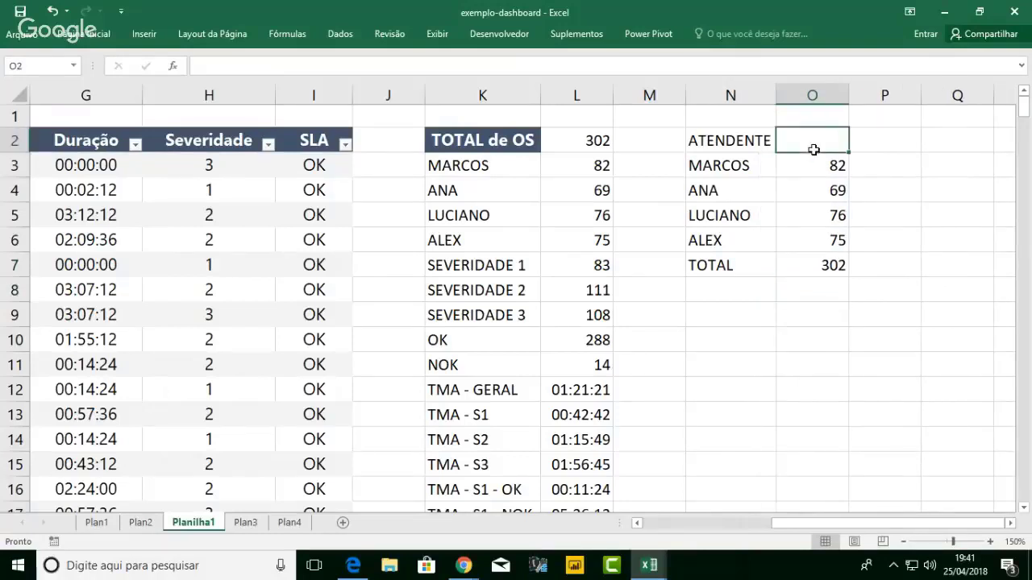
pyautogui.write('Nº')
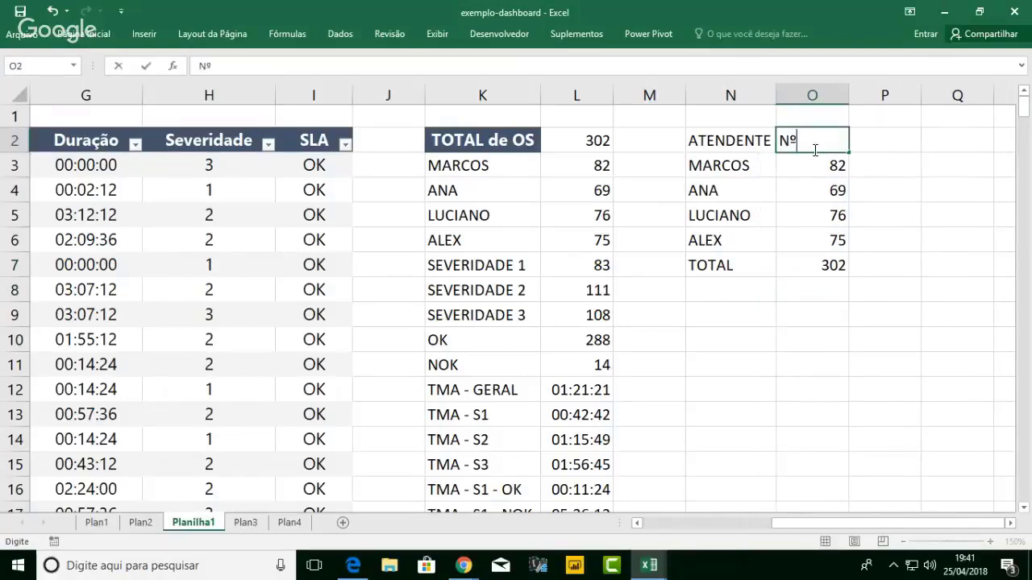
pyautogui.press('Tab')
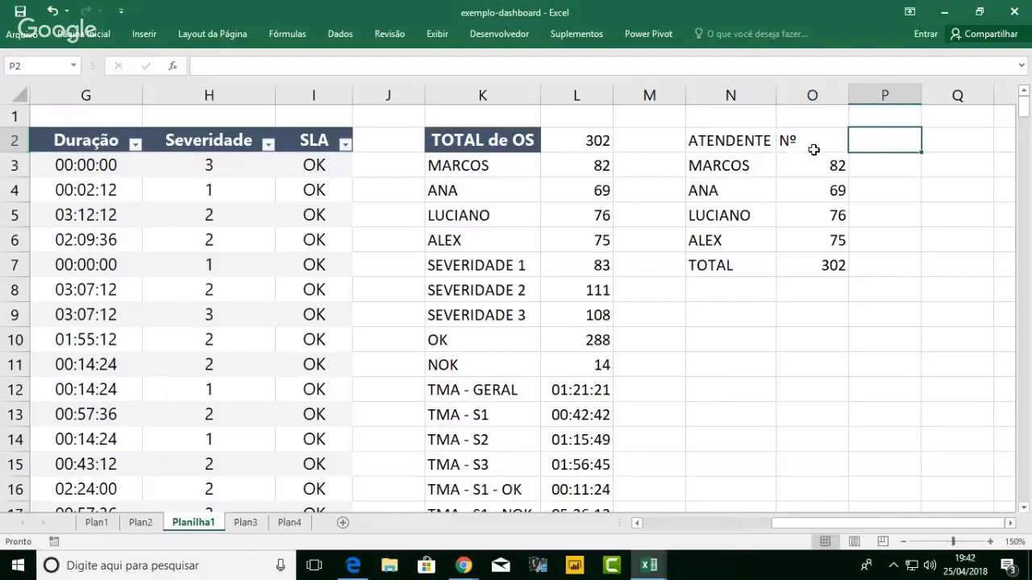
pyautogui.write('%')
pyautogui.press('Return')
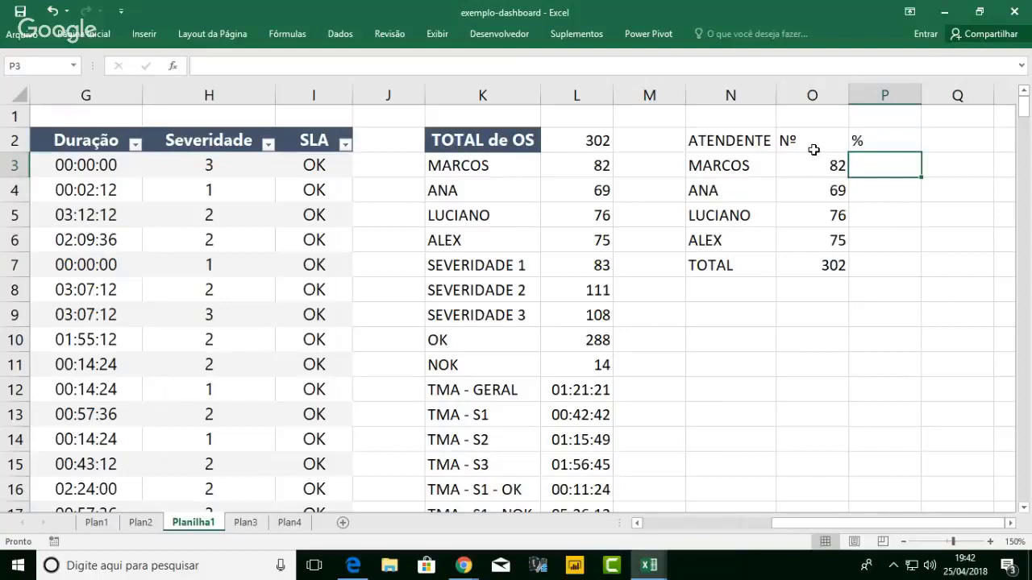
# - Enter the formula =O3/$O$7 in P3 to calculate the first attendant's share of the total
pyautogui.write('=')
pyautogui.press('Left')
pyautogui.write('/')
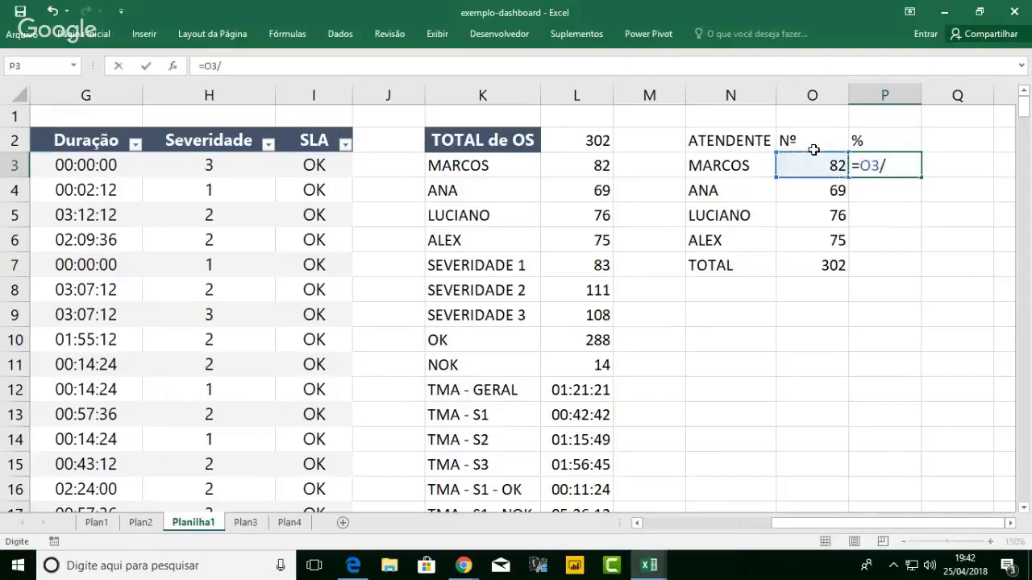
pyautogui.press('Down')
pyautogui.press('Down')
pyautogui.press('Down')
pyautogui.press('Down')
pyautogui.press('Left')
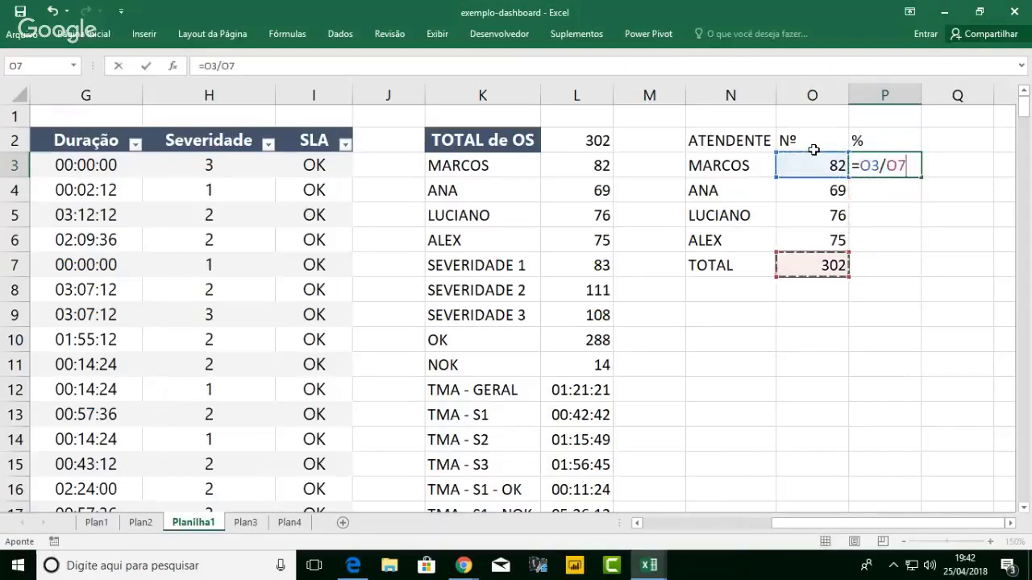
pyautogui.press('F4')
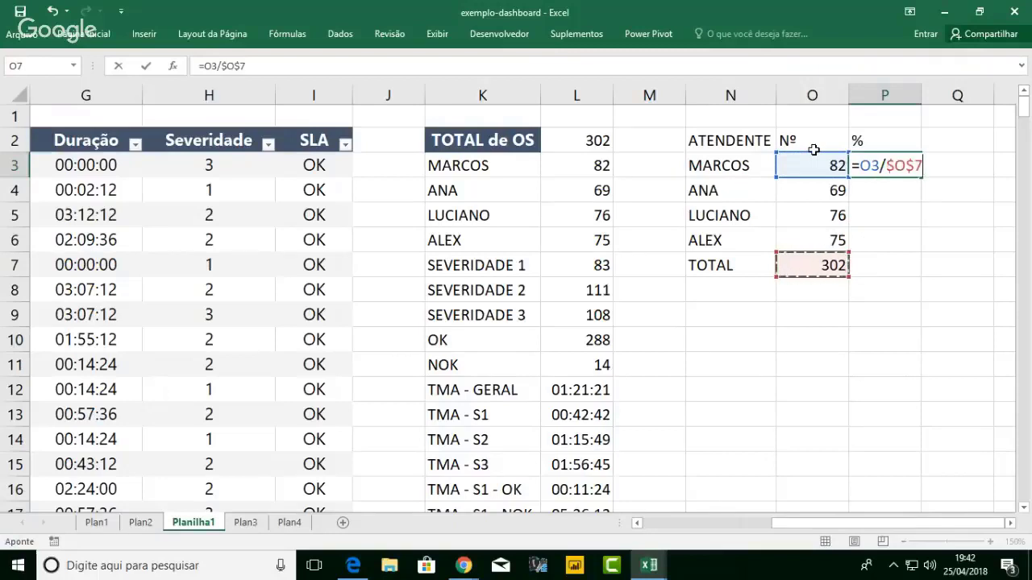
pyautogui.press('Return')
# - Fill the percentage formula from P3 down through the TOTAL row in P7
pyautogui.press('Up')
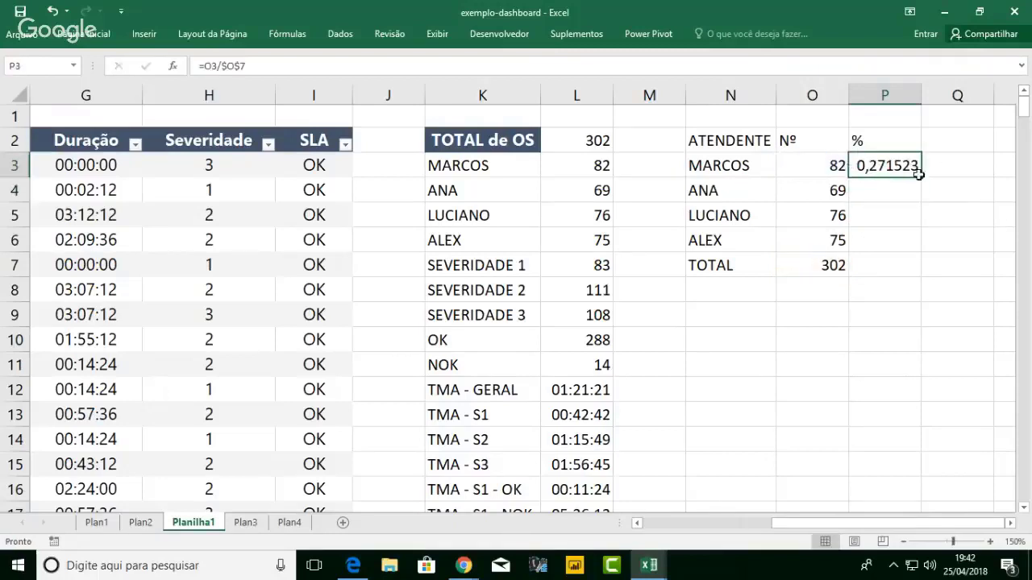
pyautogui.moveTo(919, 175); pyautogui.dragTo(923, 250)
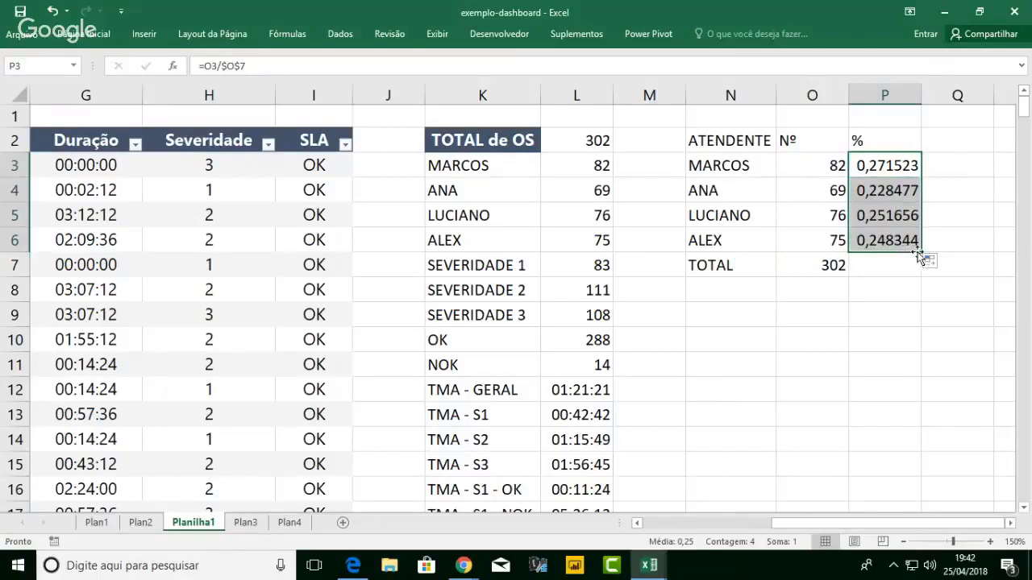
pyautogui.moveTo(920, 254); pyautogui.dragTo(924, 266)
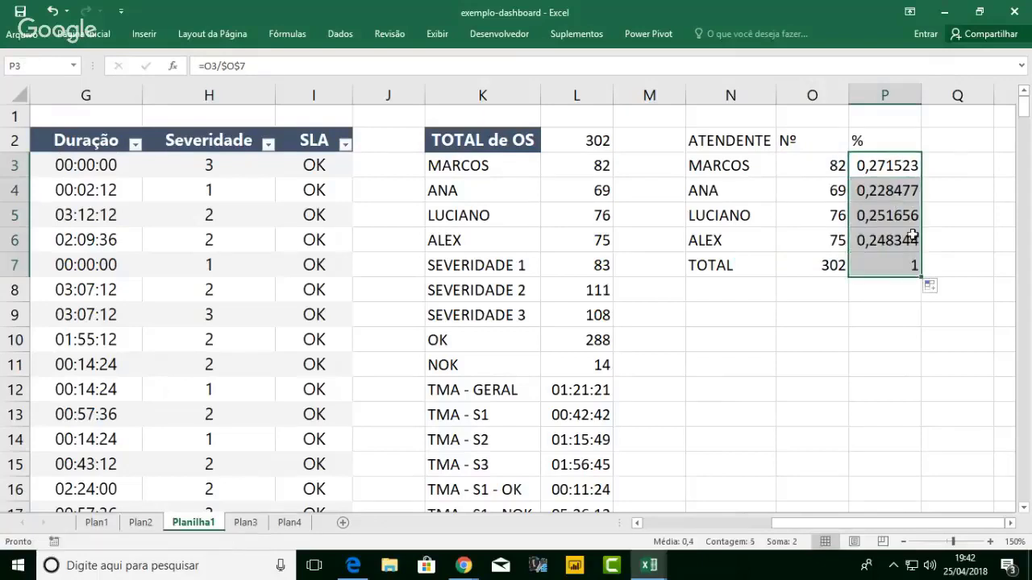
# - Format P3:P7 as percentages without decimals and centre the values
pyautogui.click(102, 32)
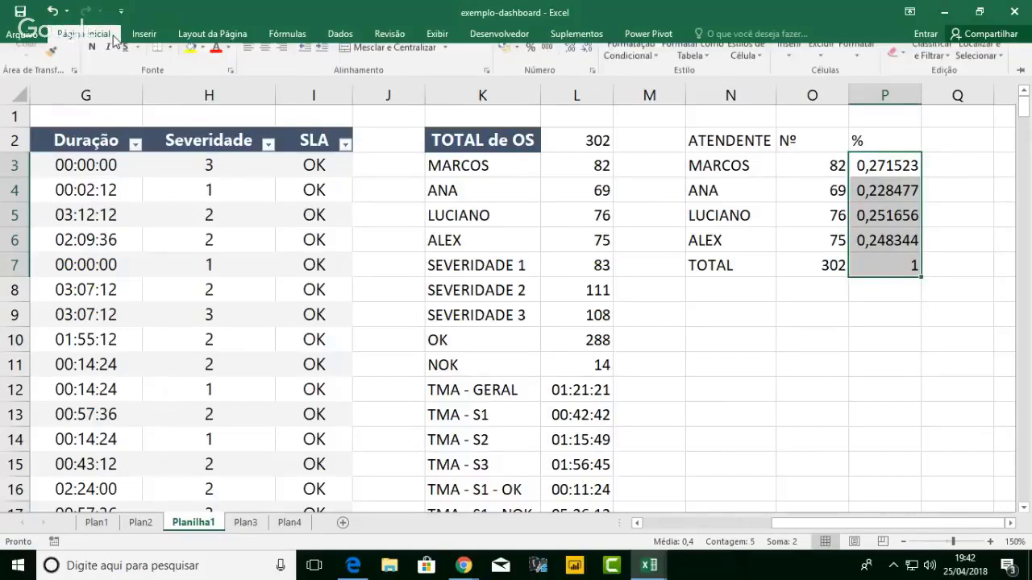
pyautogui.click(531, 83)
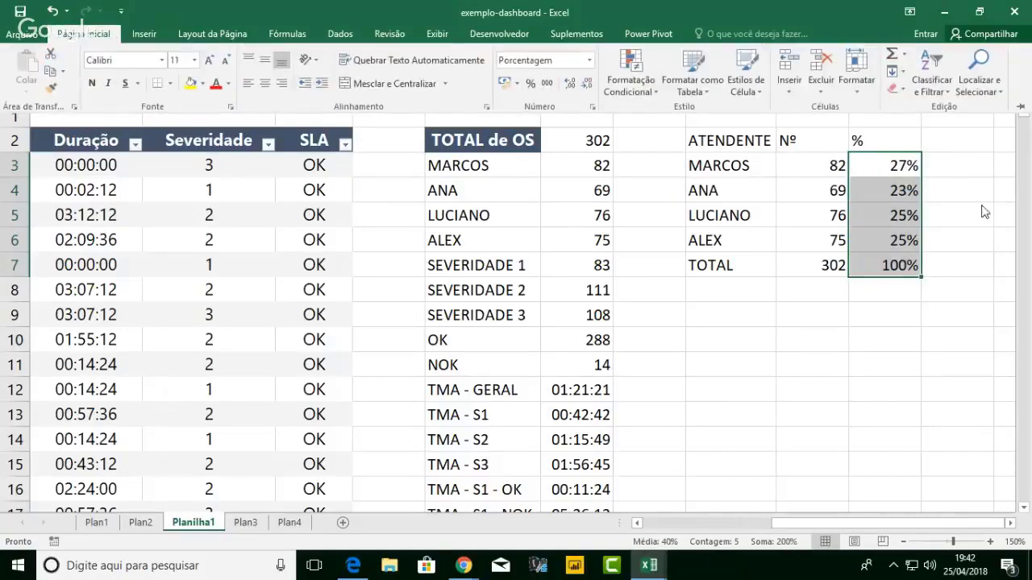
pyautogui.click(264, 84)
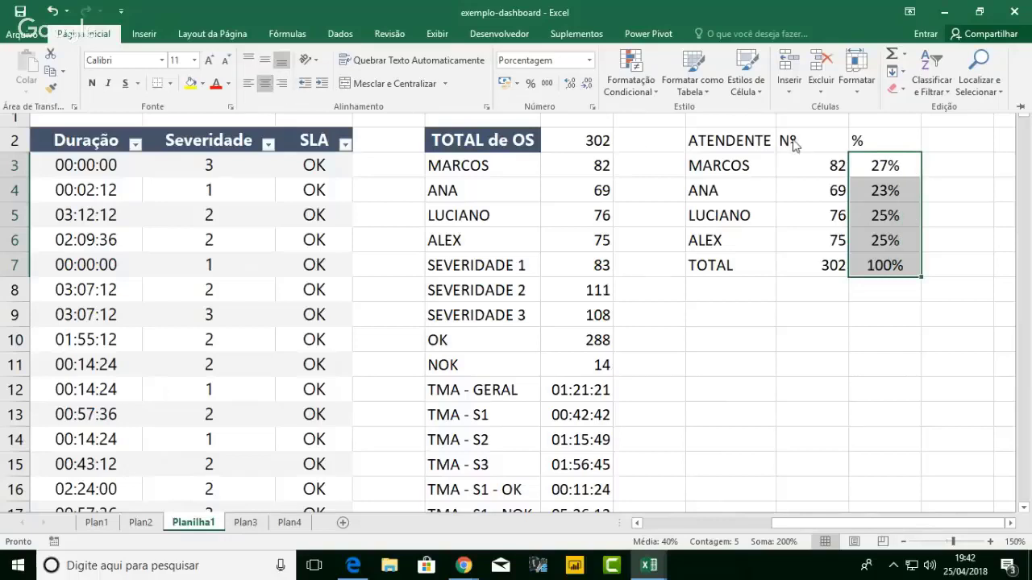
# - Centre the attendant table headings in N2:P2
pyautogui.click(729, 142)
pyautogui.click(729, 143)
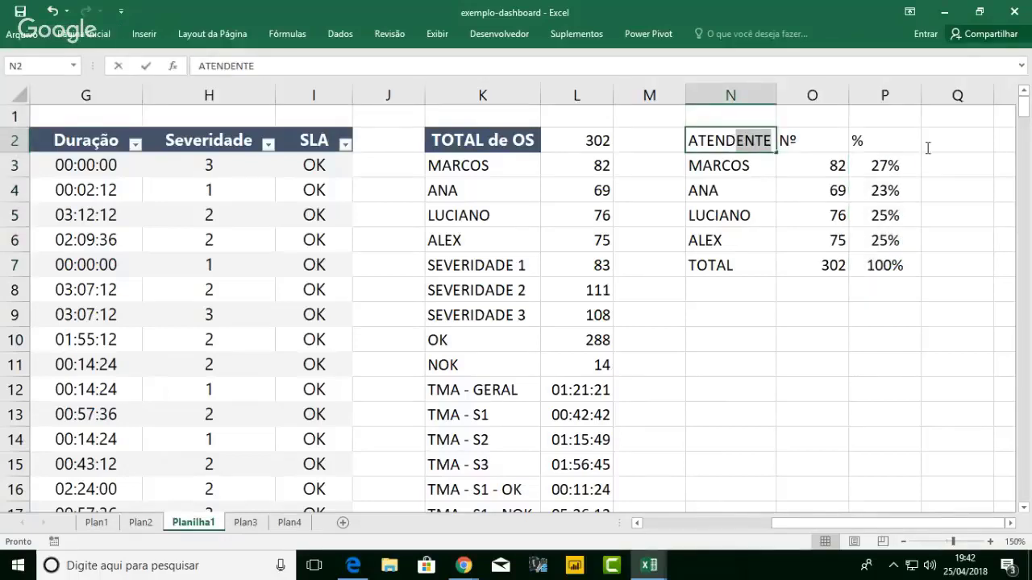
pyautogui.click(948, 211)
pyautogui.moveTo(732, 138); pyautogui.dragTo(885, 148)
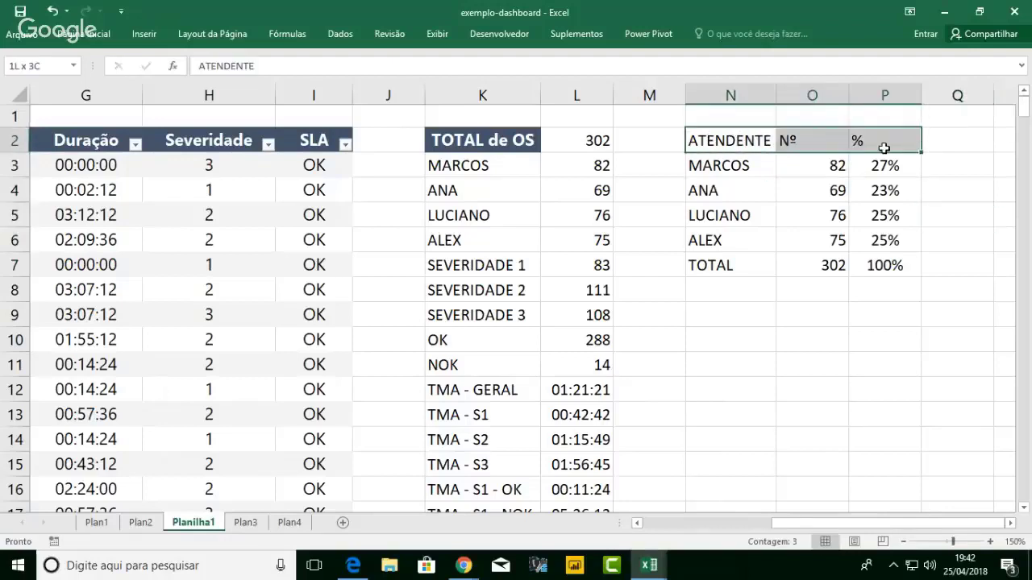
pyautogui.click(83, 34)
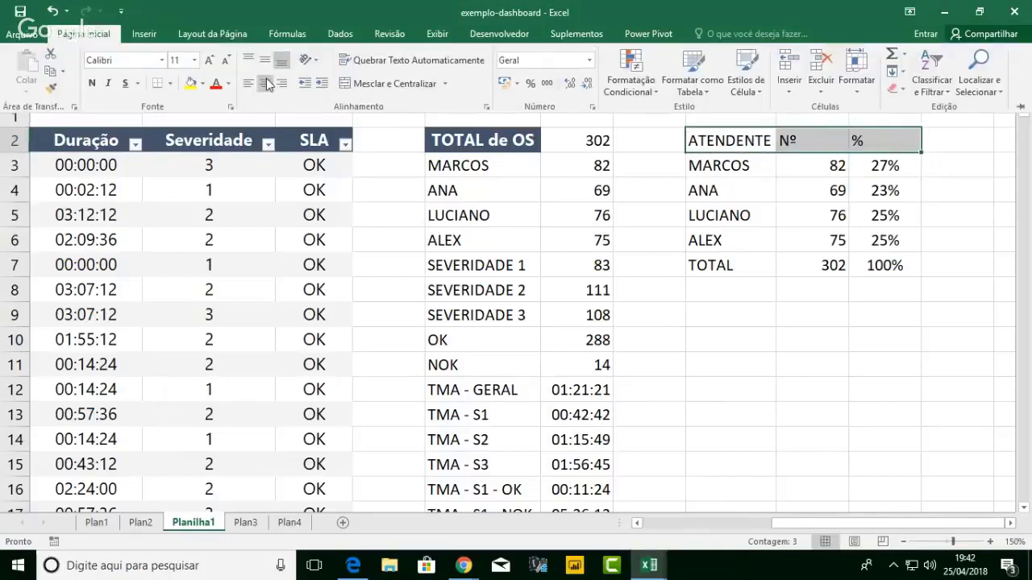
pyautogui.click(266, 84)
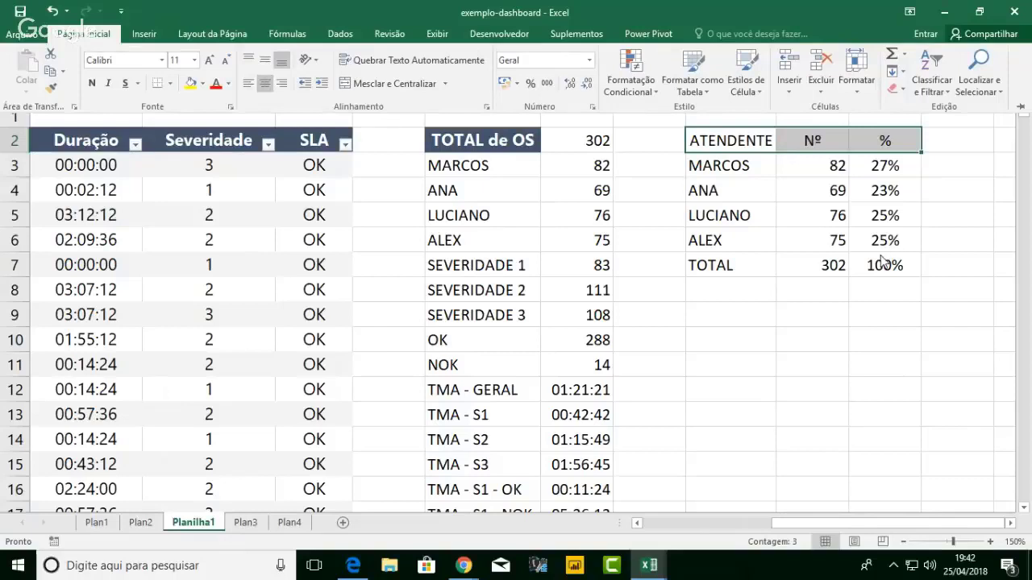
# - Make the TOTAL row N7:P7 of the attendant table bold
pyautogui.moveTo(728, 265); pyautogui.dragTo(886, 265)
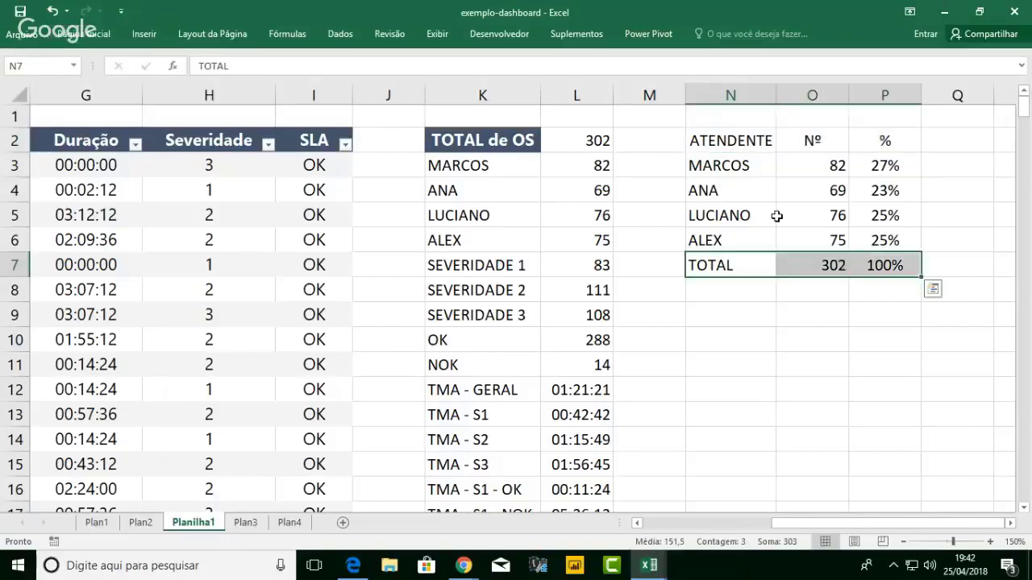
pyautogui.click(84, 33)
pyautogui.click(91, 83)
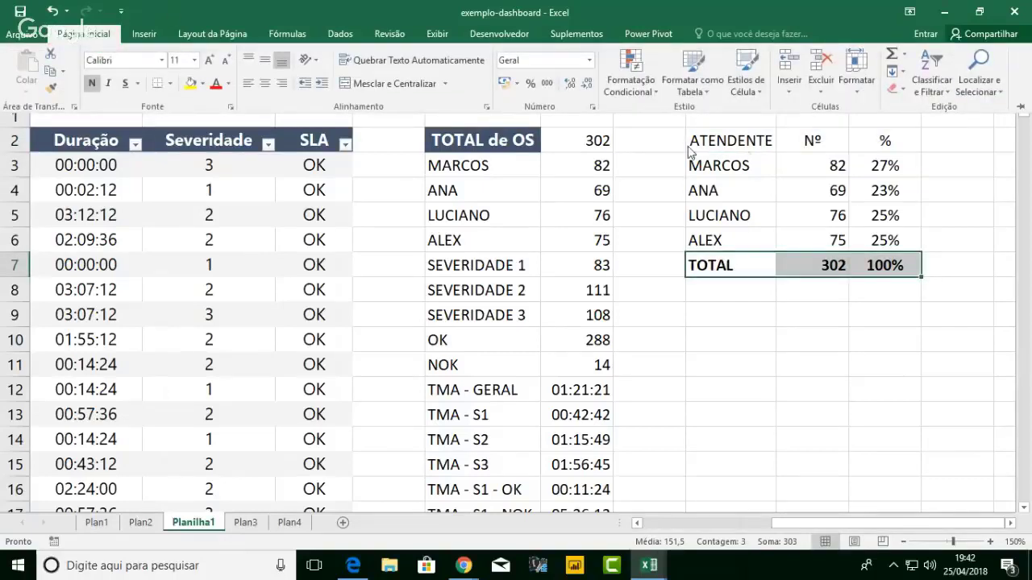
# - Make the attendant table headings in N2:P2 bold
pyautogui.doubleClick(744, 145)
pyautogui.moveTo(746, 142); pyautogui.dragTo(863, 138)
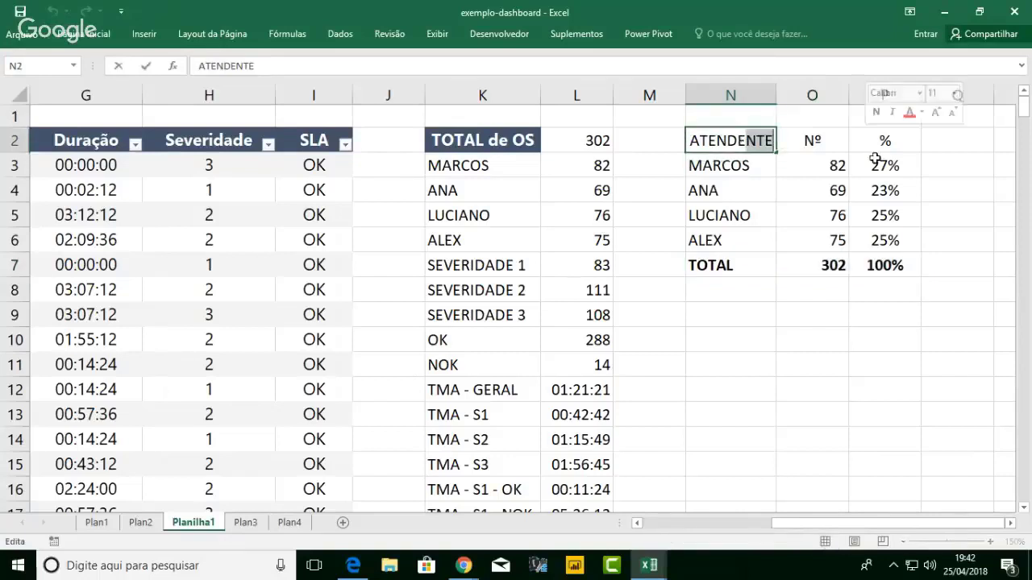
pyautogui.click(955, 190)
pyautogui.moveTo(738, 140); pyautogui.dragTo(923, 145)
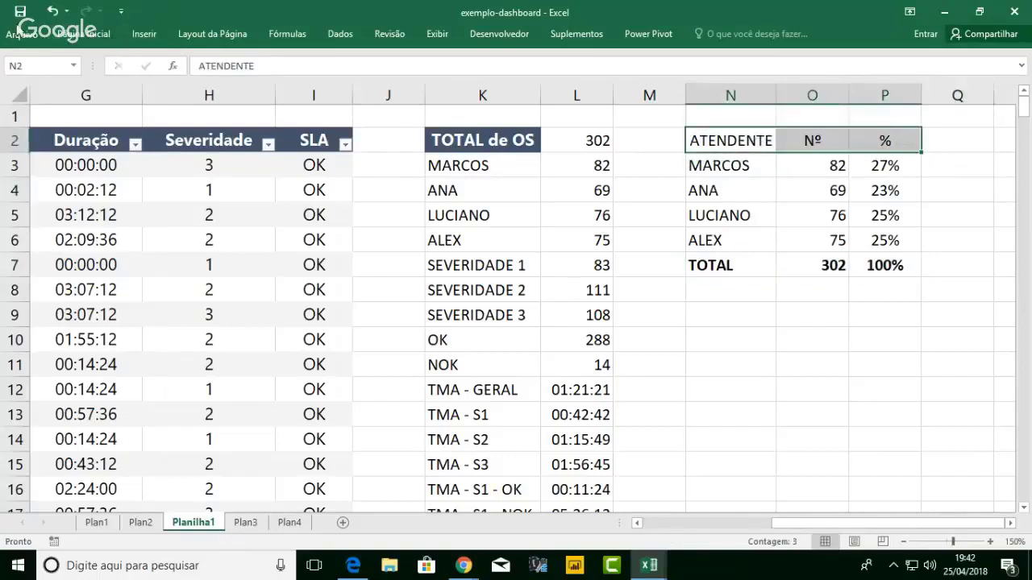
pyautogui.click(84, 34)
pyautogui.click(91, 83)
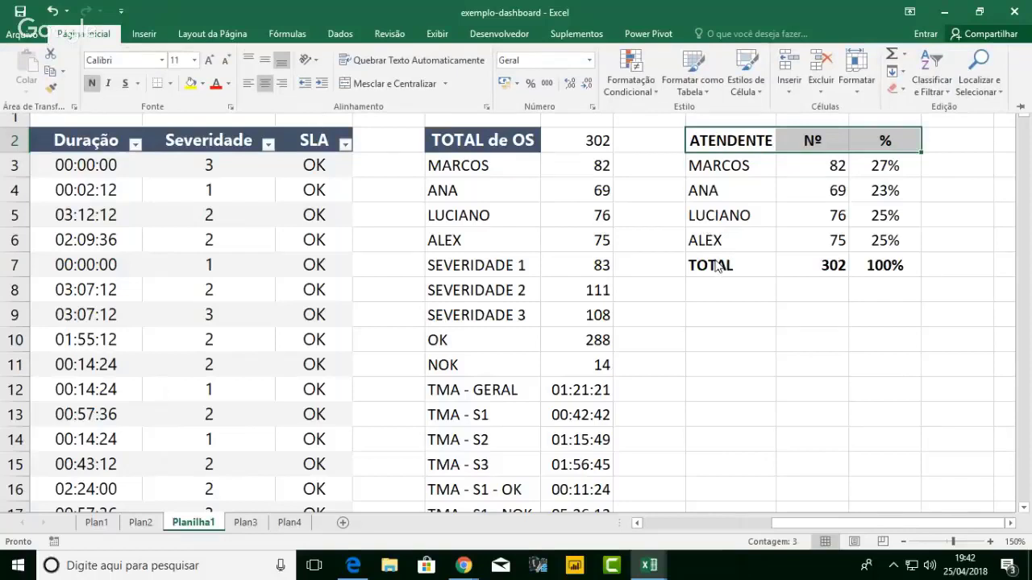
pyautogui.click(729, 316)
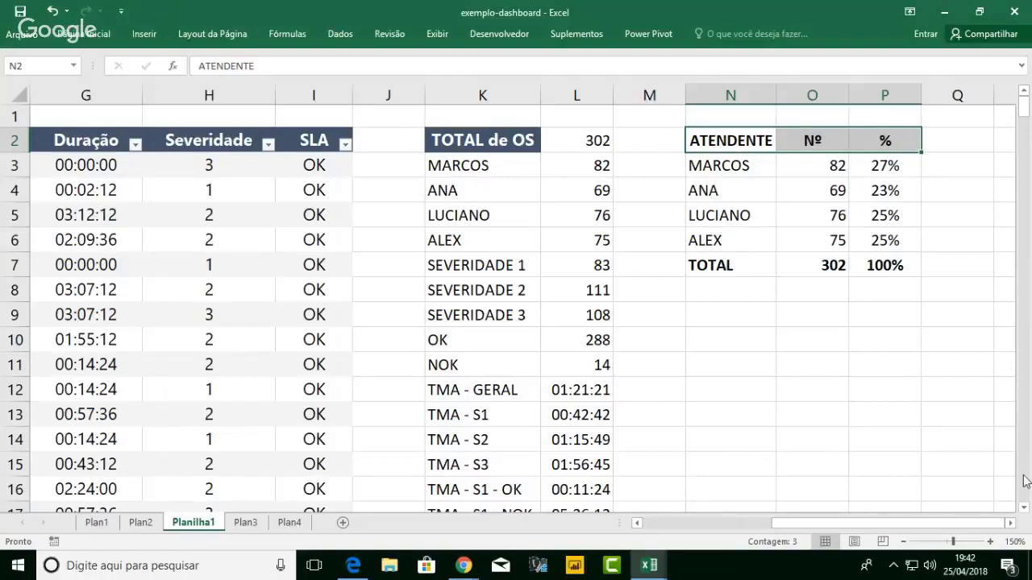
# - Copy the severity counts in K7:L9 and paste them as values at R3
pyautogui.click(1010, 523)
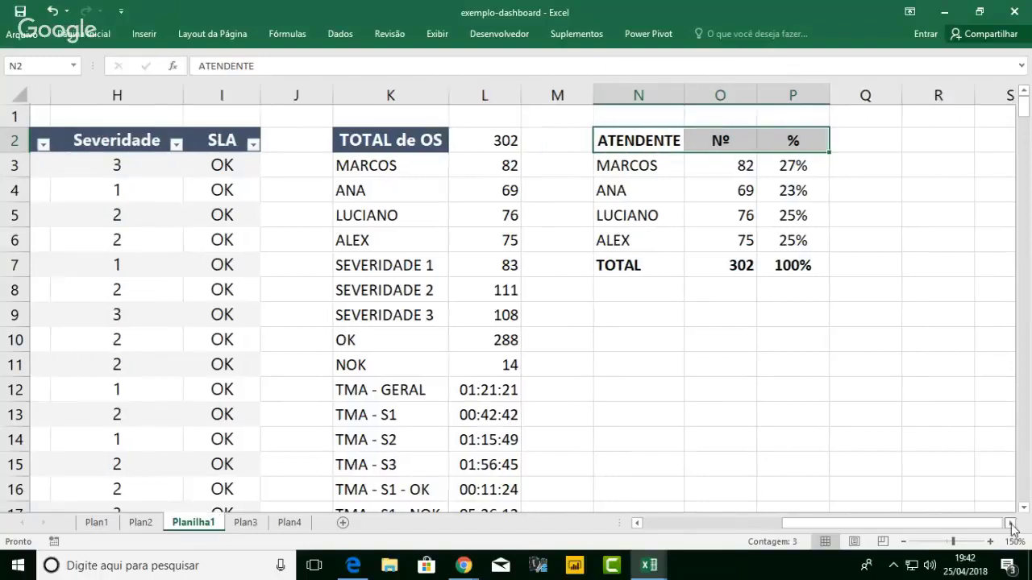
pyautogui.click(1009, 524)
pyautogui.click(1010, 523)
pyautogui.click(182, 273)
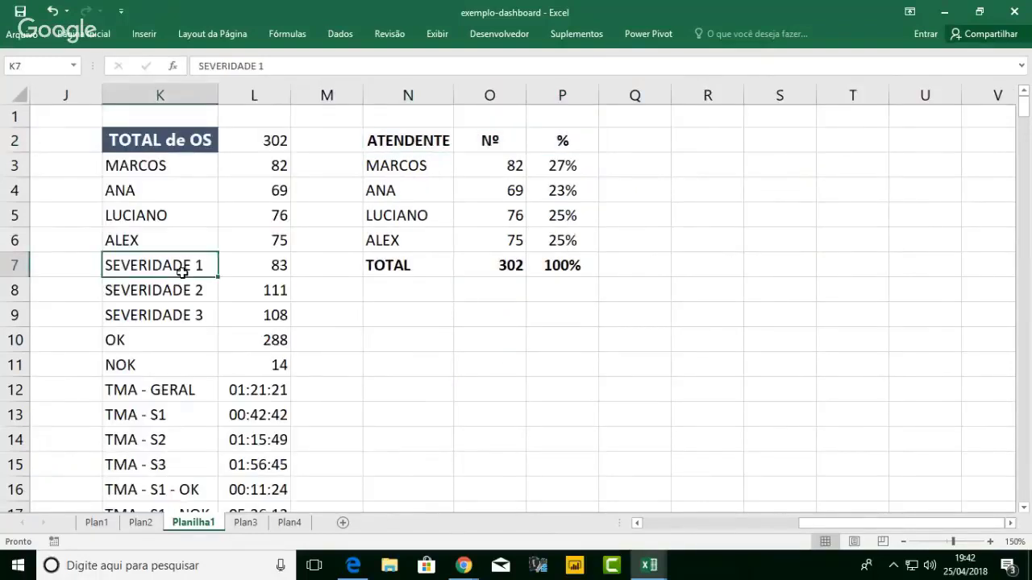
pyautogui.moveTo(182, 273); pyautogui.dragTo(254, 315)
pyautogui.hotkey('ctrl', 'c')
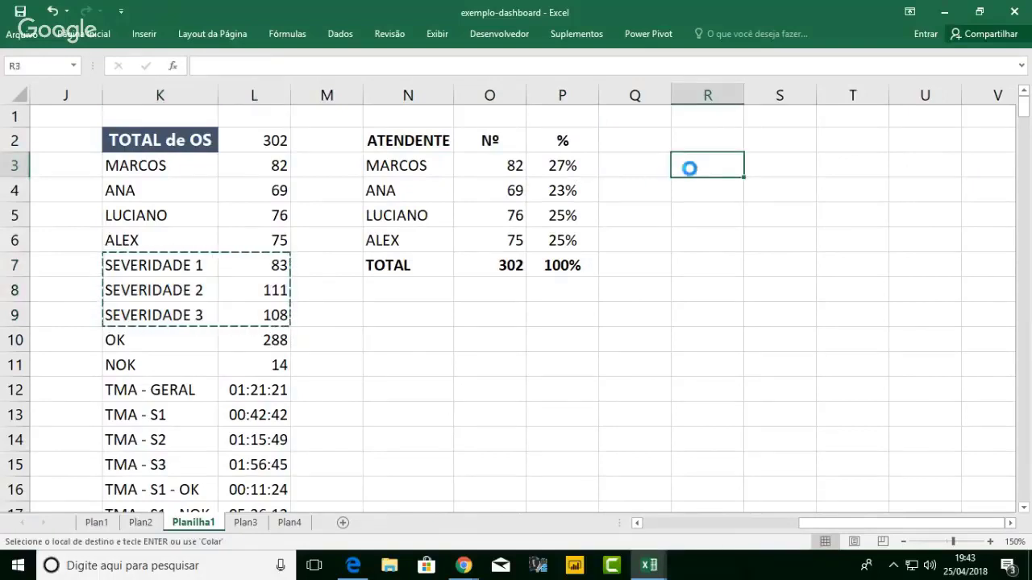
pyautogui.hotkey('ctrl', 'v')
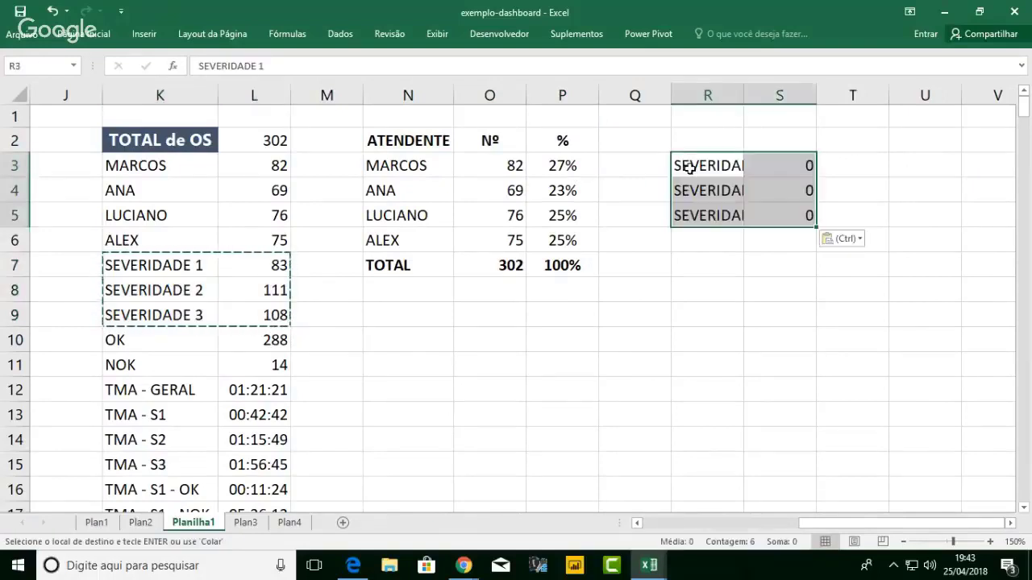
pyautogui.click(842, 239)
pyautogui.click(833, 341)
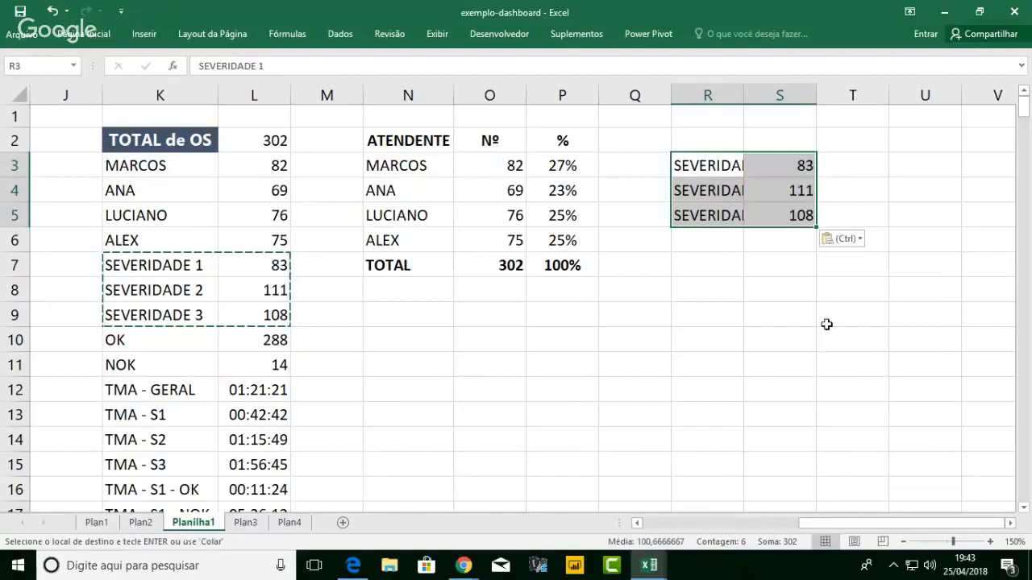
# - Fit column R to its contents and enter the heading SEVERIDADE in R2
pyautogui.doubleClick(743, 93)
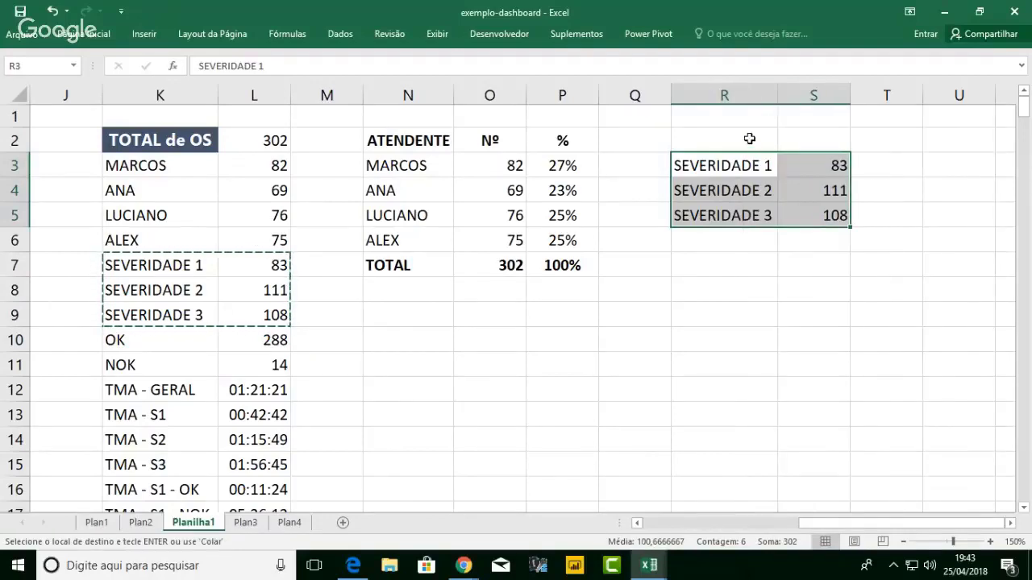
pyautogui.click(749, 139)
pyautogui.write('SEVERIDADE')
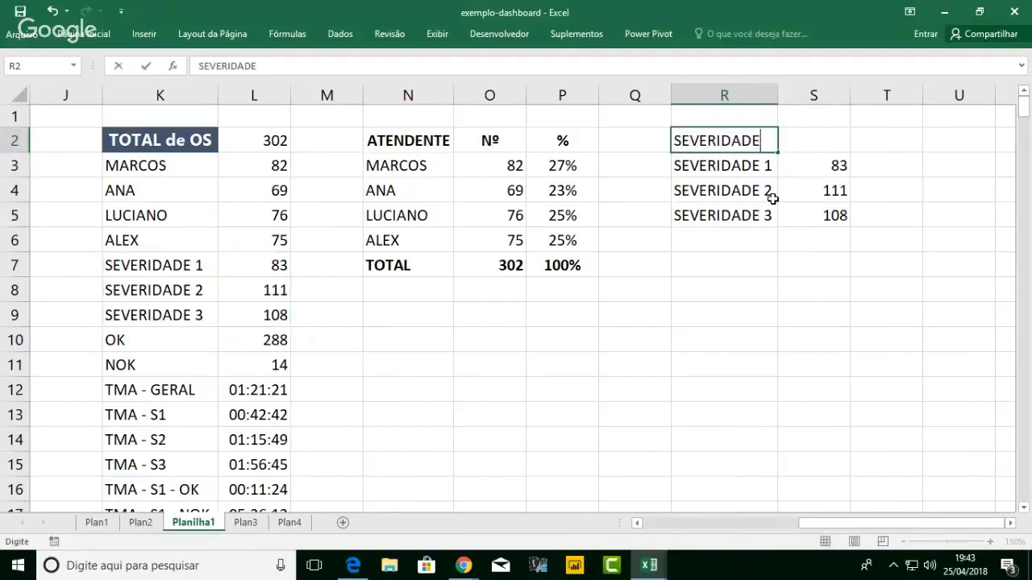
pyautogui.press('Return')
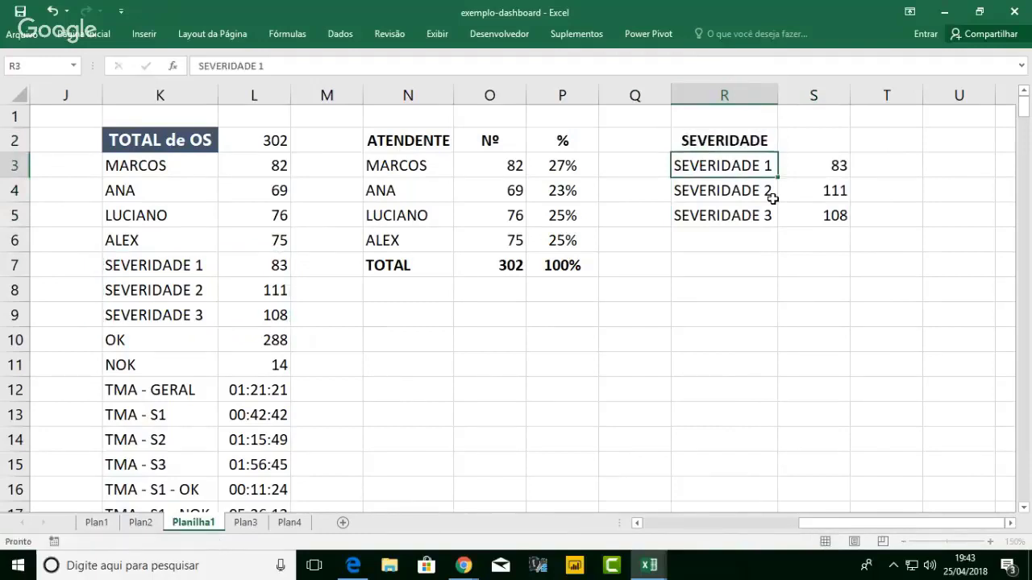
# - Shorten the severity labels in R3:R5 to S1, S2 and S3
pyautogui.press('Right')
pyautogui.press('Up')
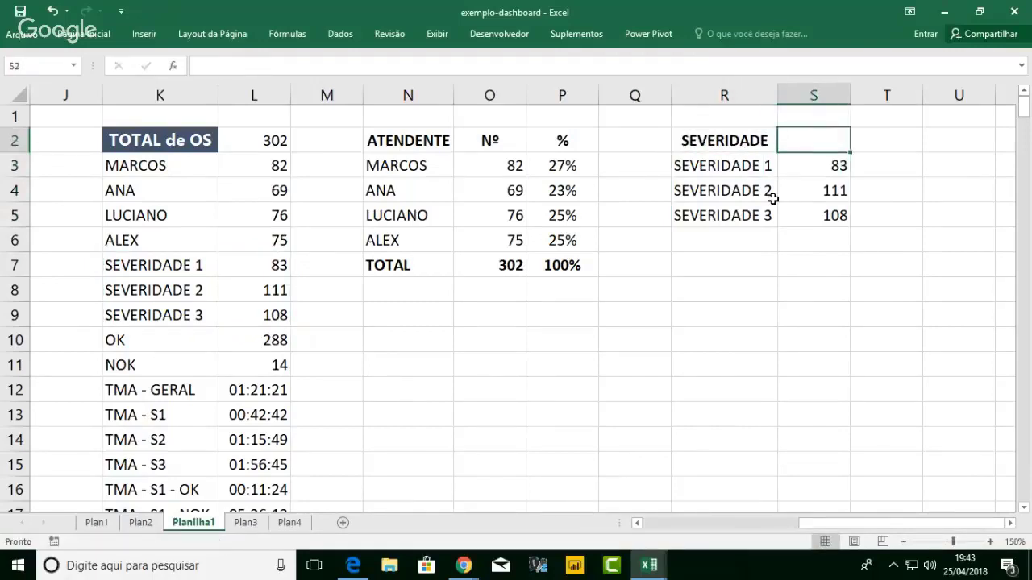
pyautogui.press('Down')
pyautogui.press('Left')
pyautogui.write('S')
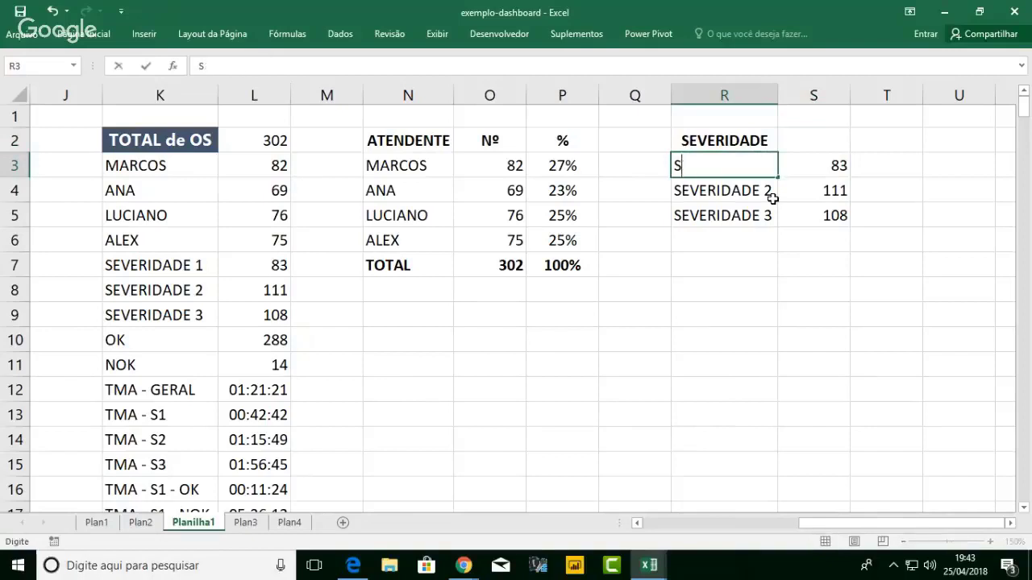
pyautogui.write('1')
pyautogui.press('Return')
pyautogui.write('S2')
pyautogui.press('Return')
pyautogui.write('S')
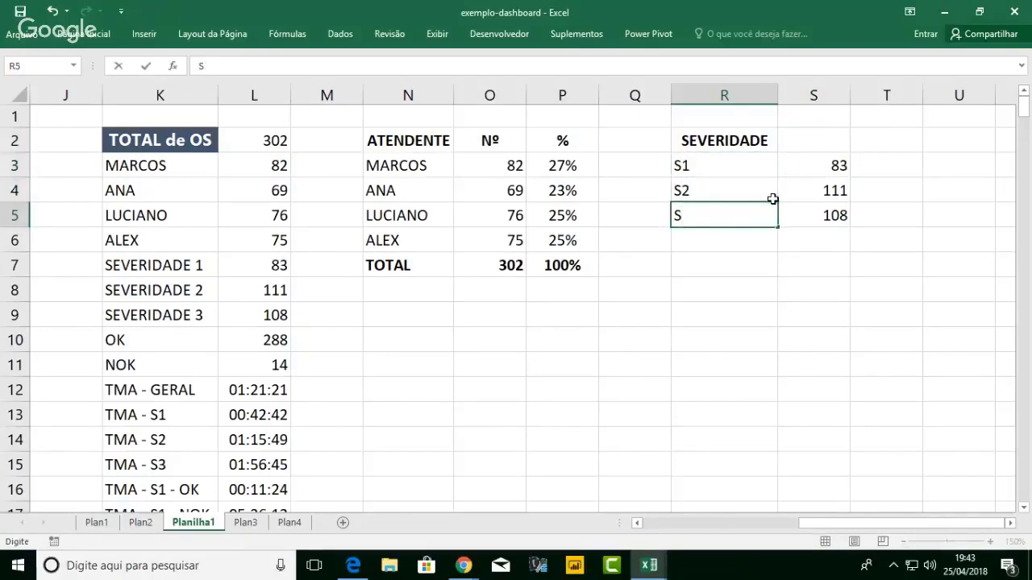
pyautogui.write('3')
pyautogui.press('Return')
# - Add the headings QTD in S2 and % in T2 to the severity table
pyautogui.press('Right')
pyautogui.press('Up')
pyautogui.press('Up')
pyautogui.press('Up')
pyautogui.press('Up')
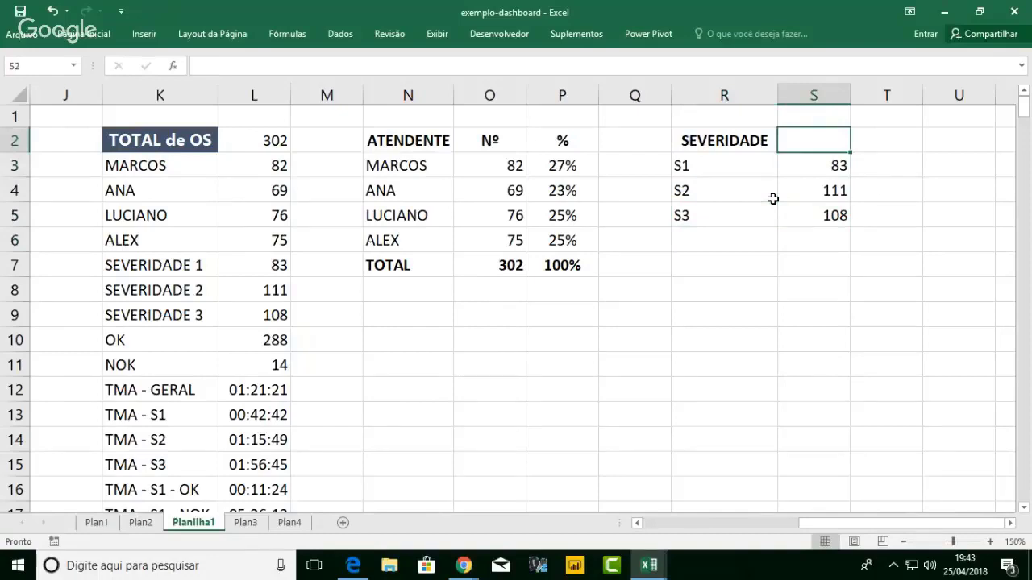
pyautogui.write('QTD')
pyautogui.press('Tab')
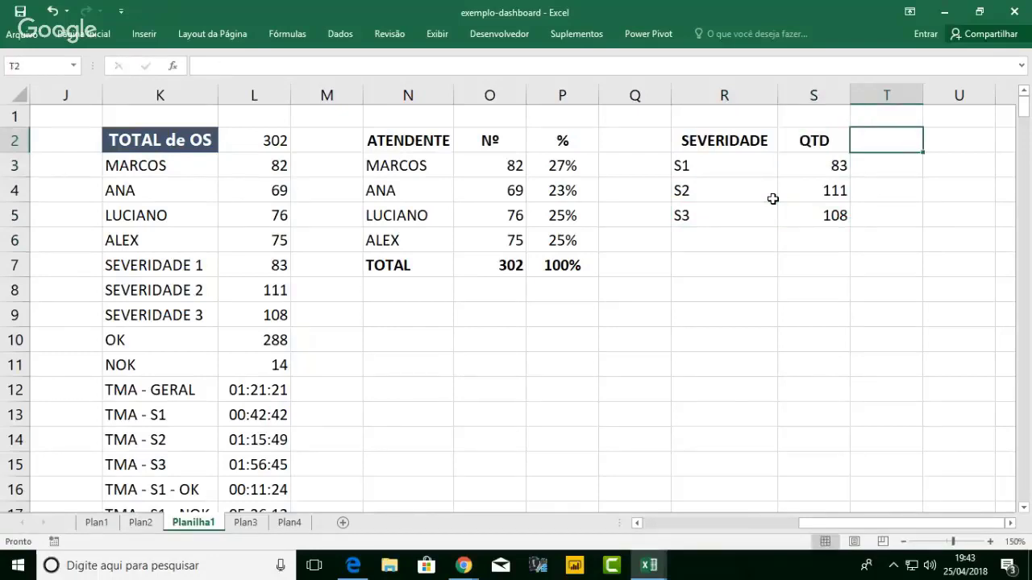
pyautogui.write('%')
pyautogui.press('Return')
# - Add a TOTAL row in row 6 of the severity table, summing S3:S5 in S6 with SOMA
pyautogui.press('Down')
pyautogui.press('Down')
pyautogui.press('Down')
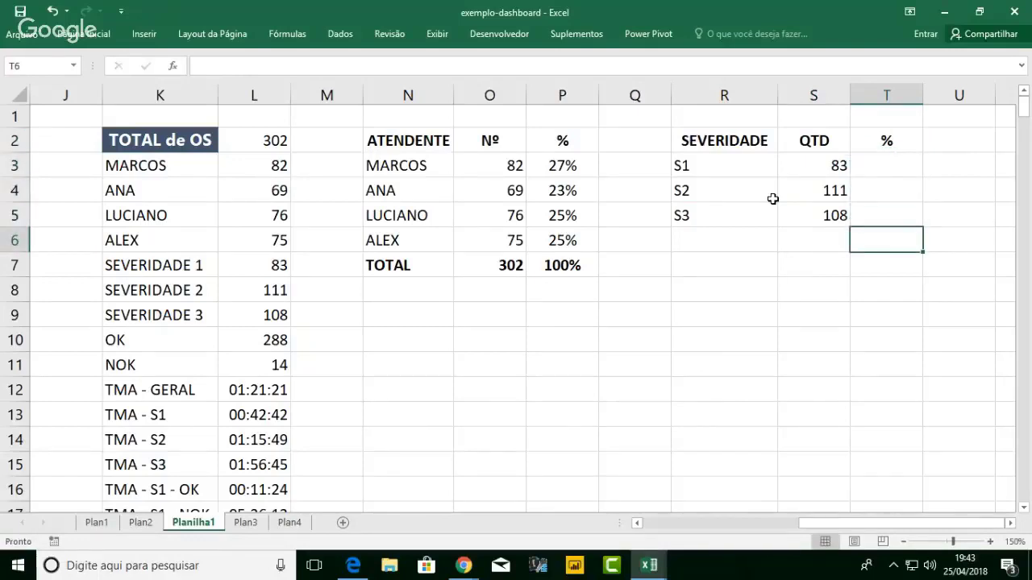
pyautogui.press('Left')
pyautogui.press('Left')
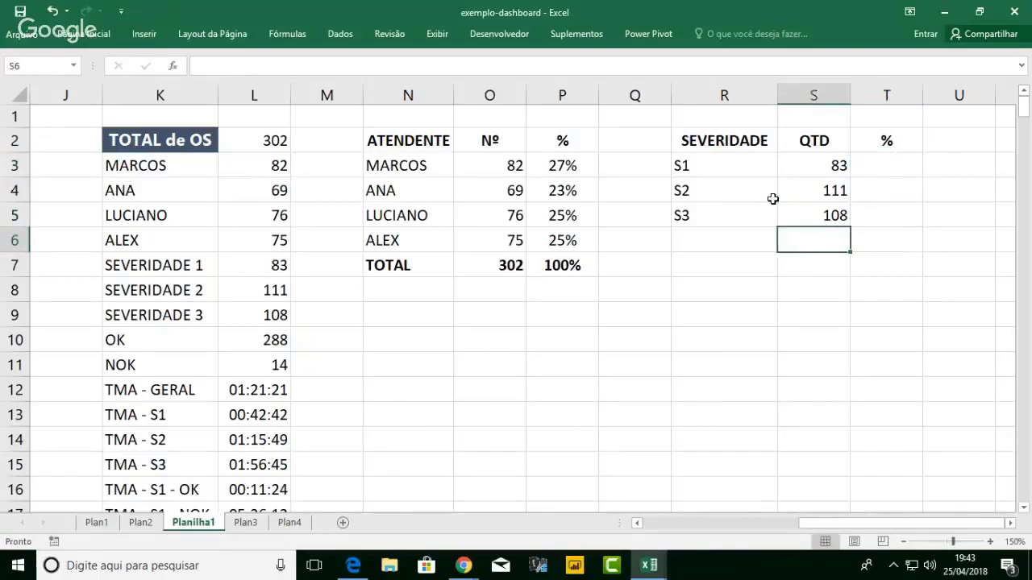
pyautogui.write('TOTAL')
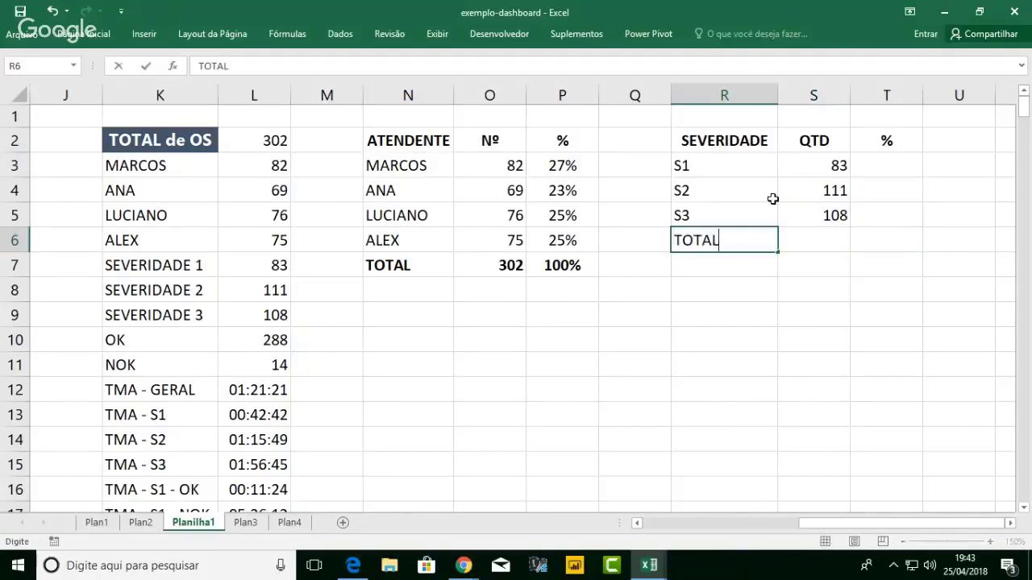
pyautogui.press('Tab')
pyautogui.write('=SOMA(')
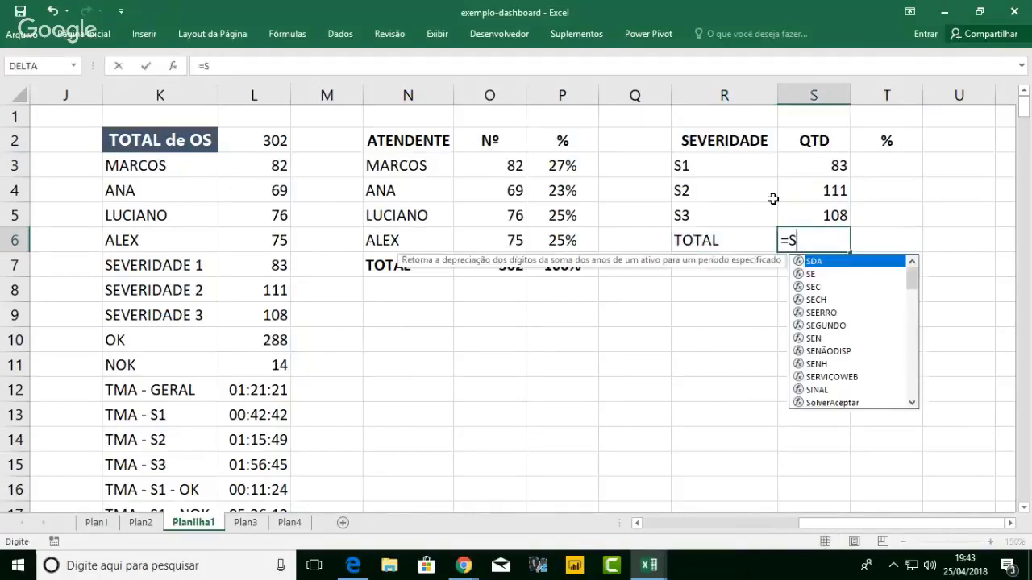
pyautogui.press('Up')
pyautogui.hotkey('shift', 'Up')
pyautogui.hotkey('shift', 'Up')
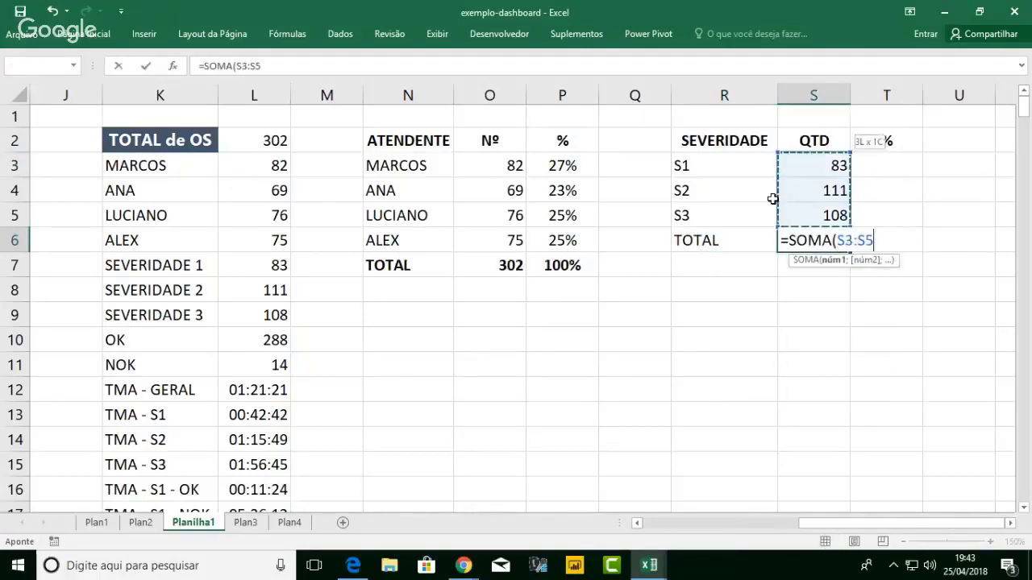
pyautogui.press('Return')
# - Enter the formula =S3/$S$6 in T3 to calculate the S1 share of the severity total
pyautogui.press('Right')
pyautogui.press('Up')
pyautogui.press('Up')
pyautogui.press('Up')
pyautogui.press('Up')
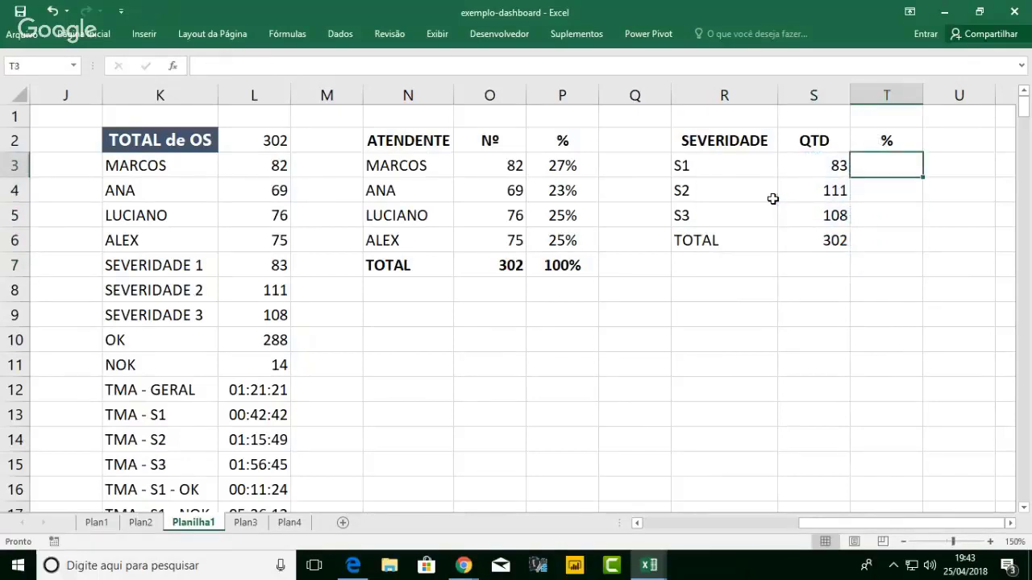
pyautogui.write('=')
pyautogui.press('Left')
pyautogui.write('/')
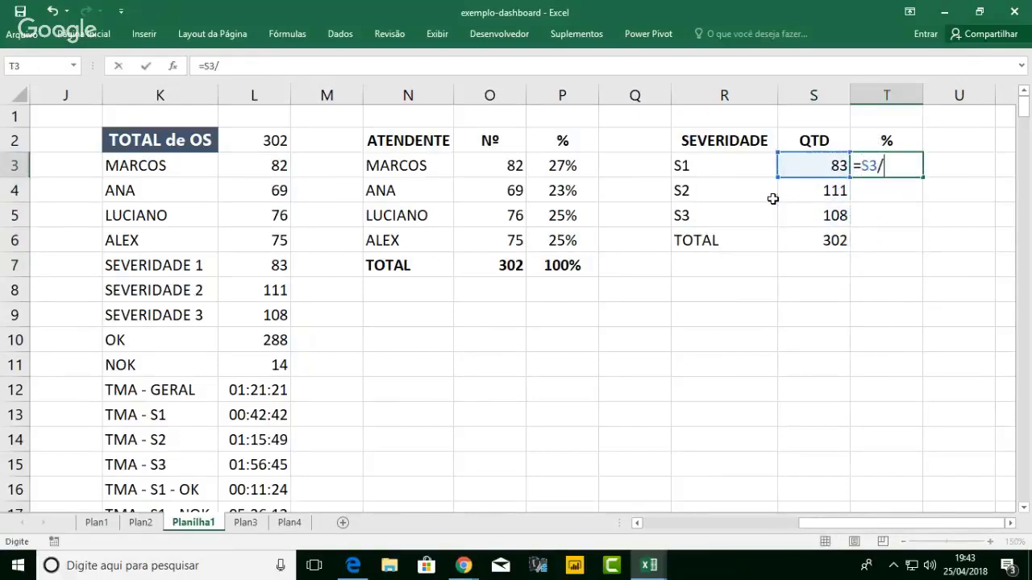
pyautogui.press('Down')
pyautogui.press('Down')
pyautogui.press('Down')
pyautogui.press('Left')
pyautogui.press('F4')
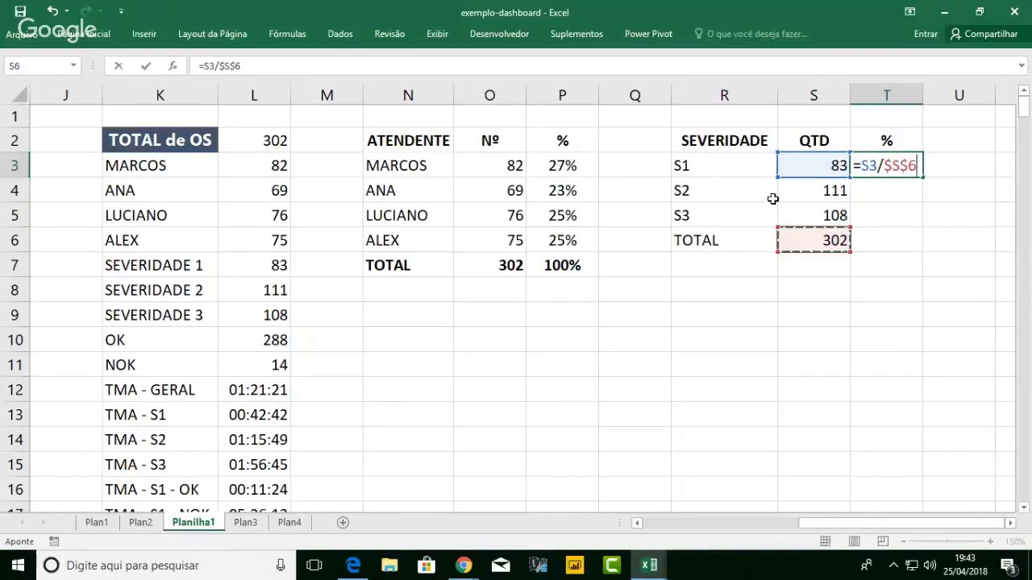
pyautogui.press('Return')
# - Fill the T3 formula down to T6 and format T3:T6 as percentages
pyautogui.click(907, 169)
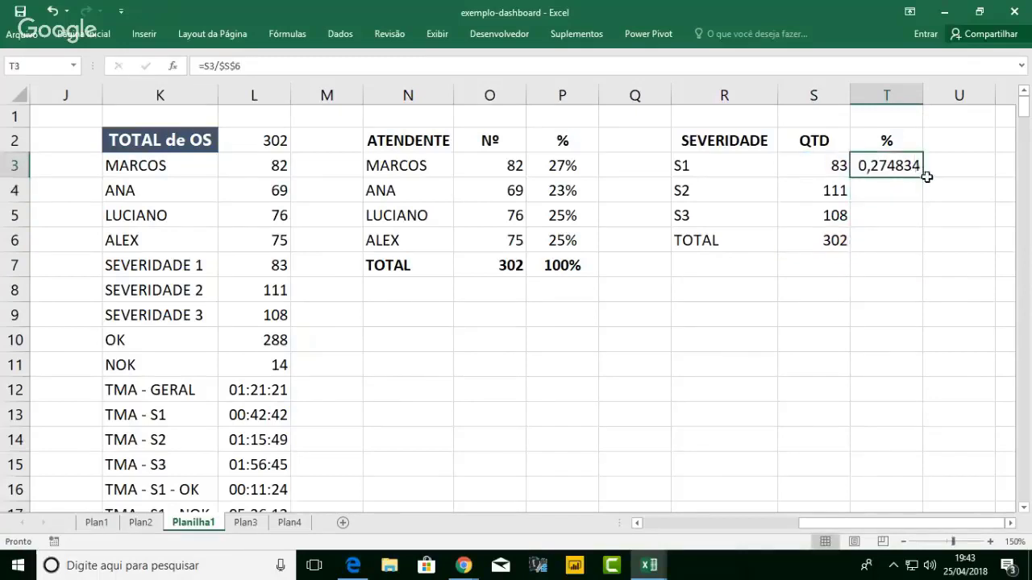
pyautogui.moveTo(925, 179); pyautogui.dragTo(921, 244)
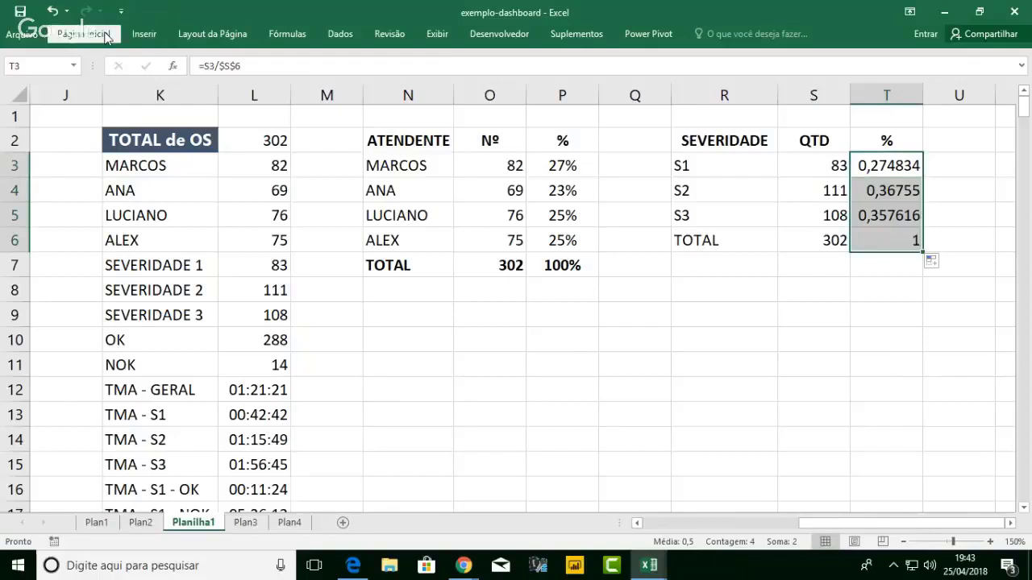
pyautogui.click(105, 37)
pyautogui.click(530, 83)
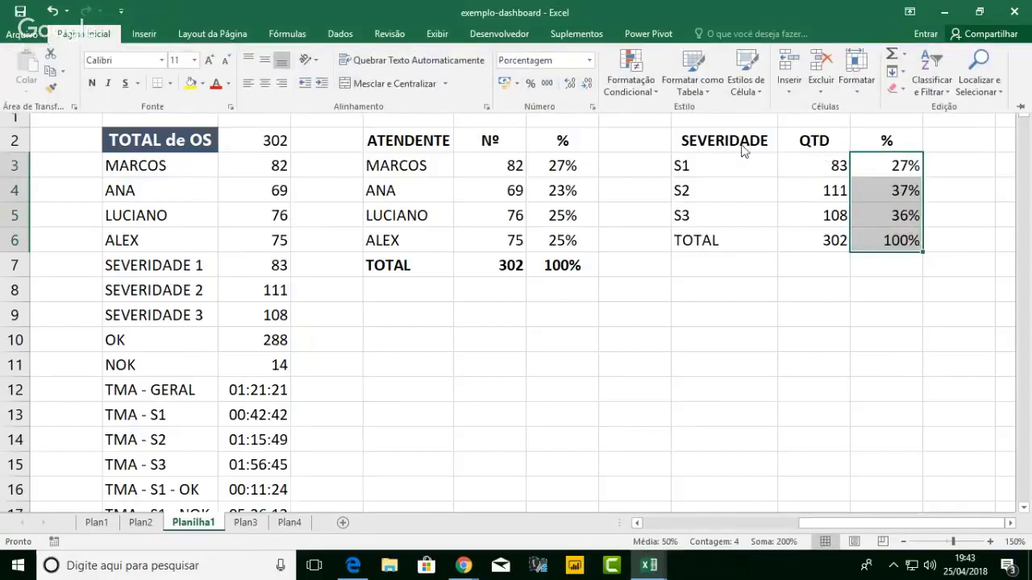
# - Narrow the empty column Q and make the severity table's total row R6:T6 bold
pyautogui.moveTo(670, 96); pyautogui.dragTo(634, 100)
pyautogui.moveTo(699, 238); pyautogui.dragTo(831, 233)
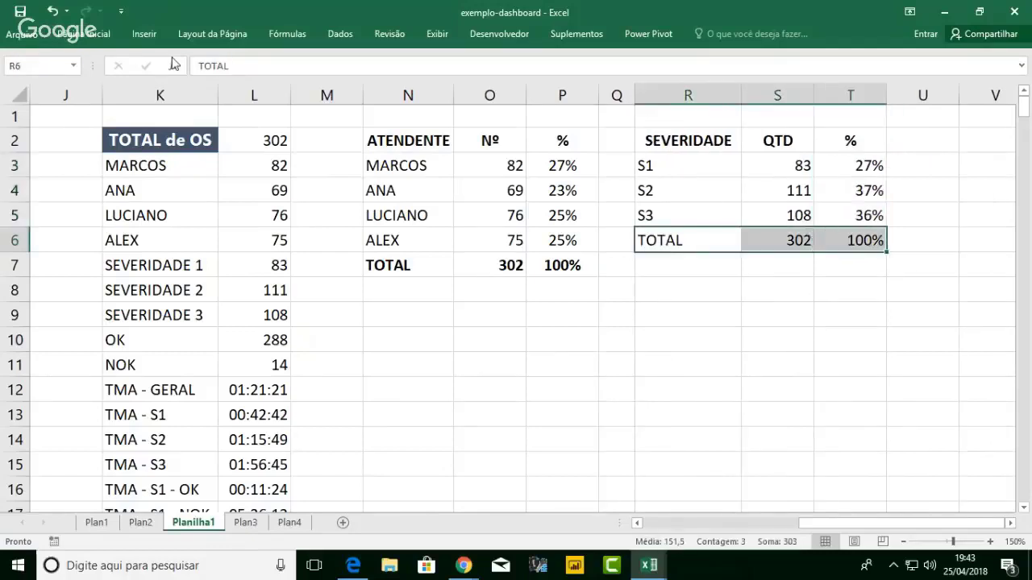
pyautogui.click(92, 40)
pyautogui.click(91, 84)
pyautogui.click(554, 356)
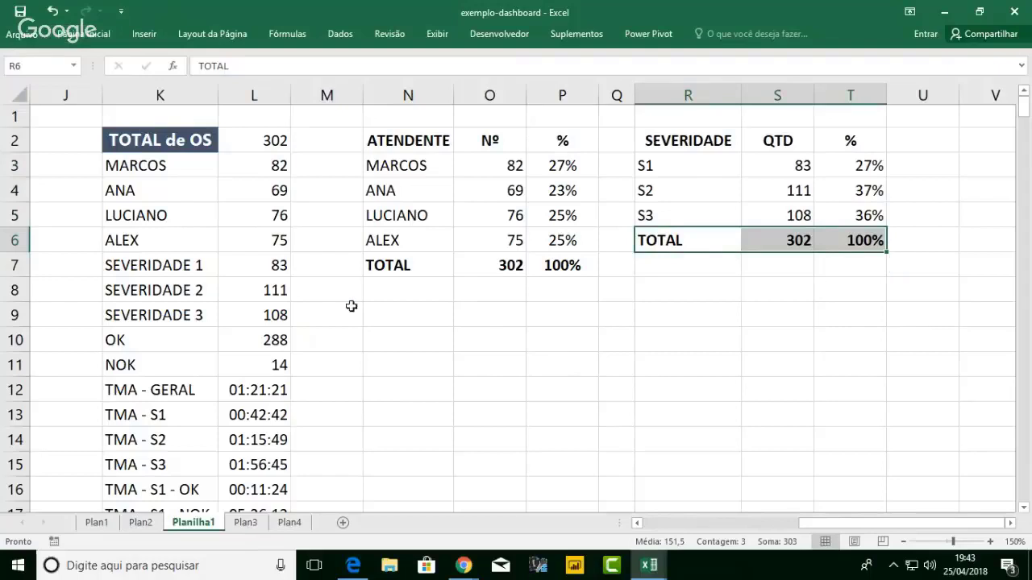
# - Copy the OK and NOK counts in K10:L11 and paste them as values at V3
pyautogui.moveTo(176, 340); pyautogui.dragTo(261, 361)
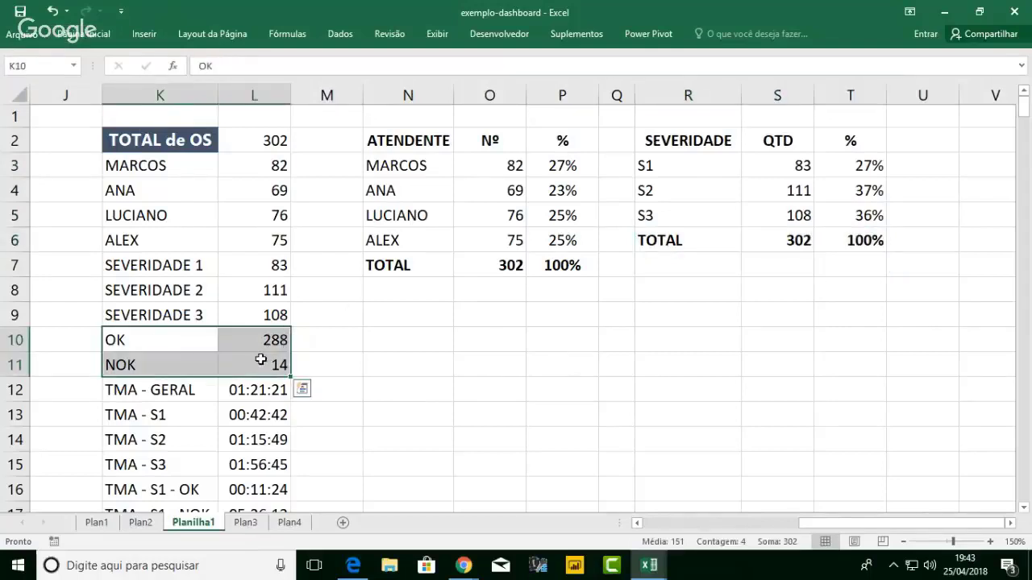
pyautogui.hotkey('ctrl', 'c')
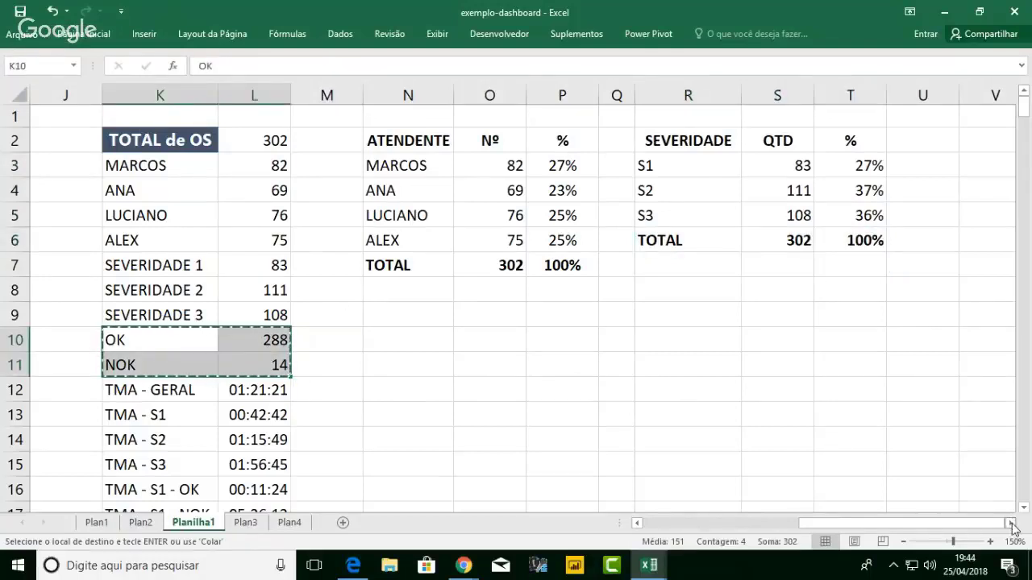
pyautogui.hscroll(4, 1009, 523)
pyautogui.click(666, 166)
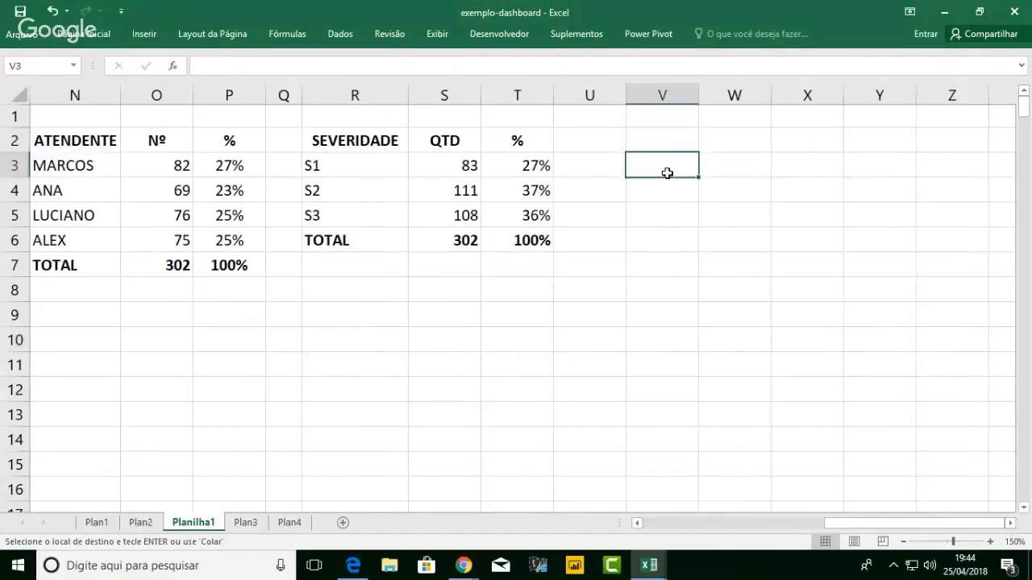
pyautogui.hotkey('ctrl', 'v')
pyautogui.click(663, 139)
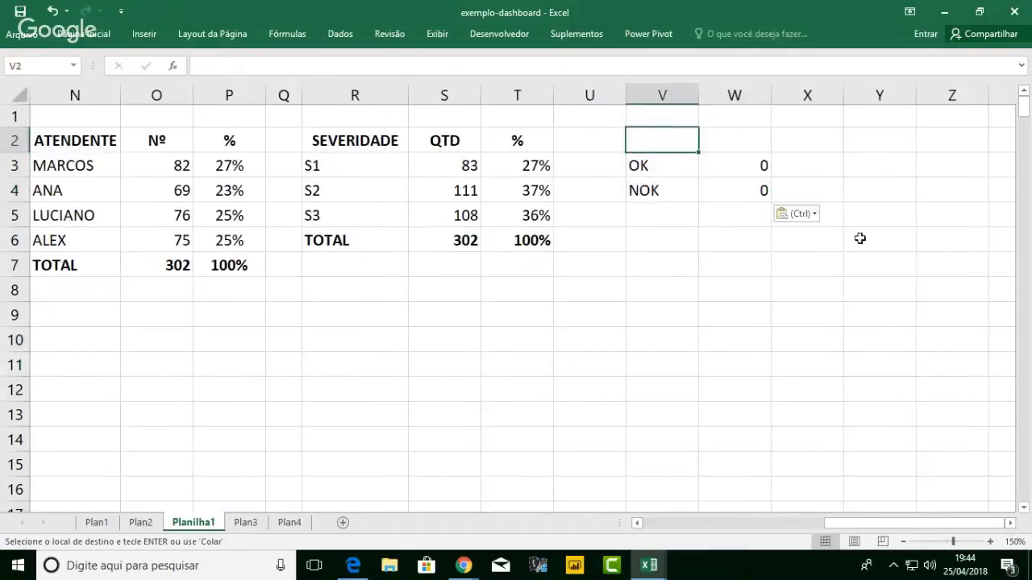
pyautogui.click(814, 214)
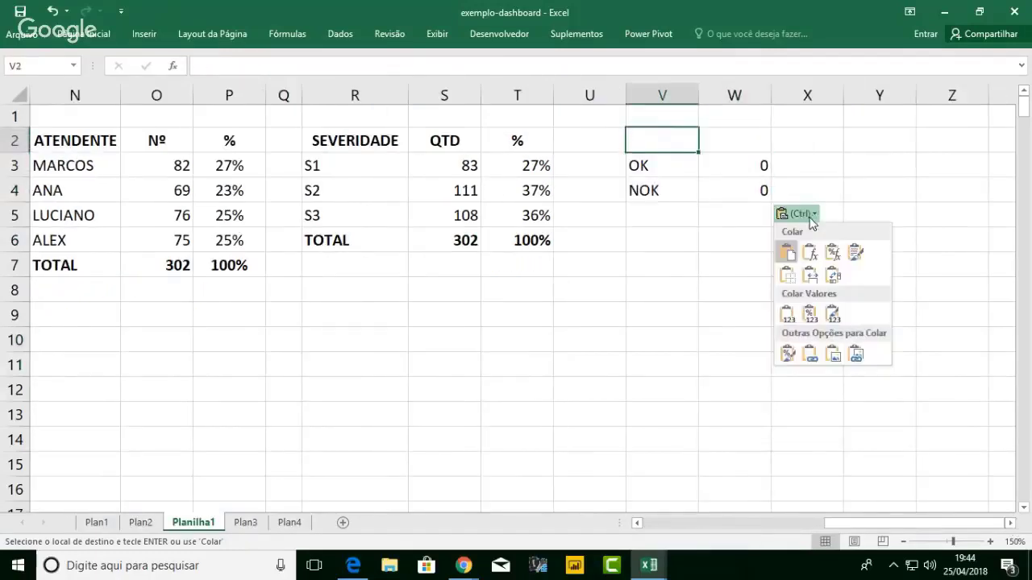
pyautogui.click(787, 314)
# - Enter the headings STATUS in V2, QTD in W2 and % in X2 for the status table
pyautogui.click(676, 142)
pyautogui.write('STA')
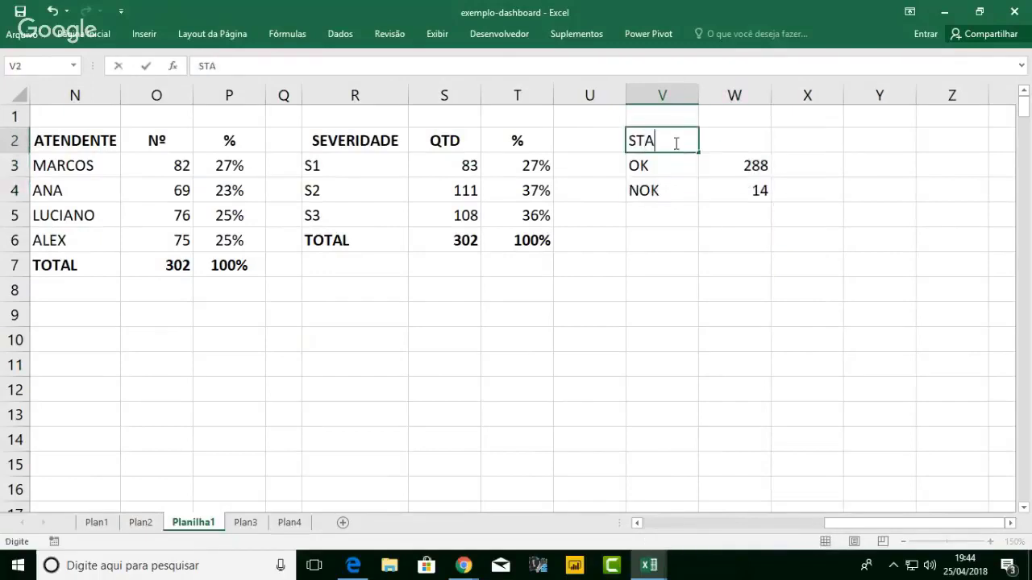
pyautogui.write('TUS')
pyautogui.press('Tab')
pyautogui.write('QT')
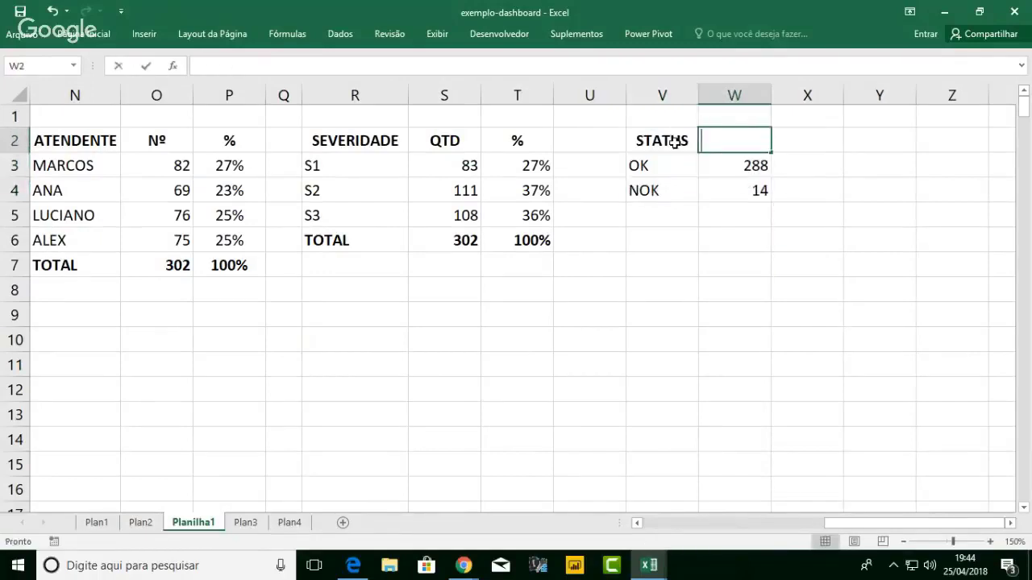
pyautogui.write('D')
pyautogui.press('Tab')
pyautogui.write('%')
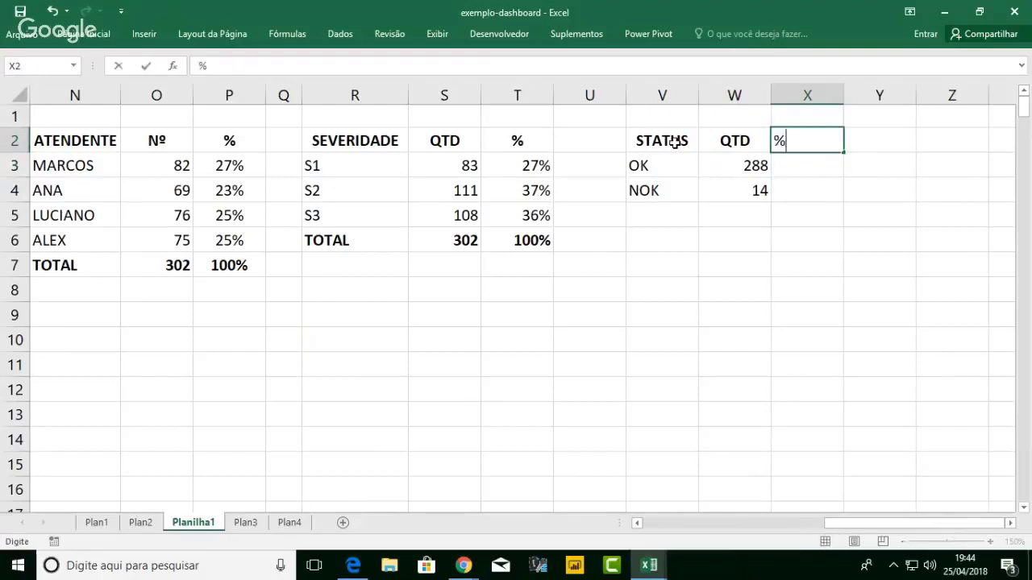
pyautogui.hotkey('ctrl', 'Return')
# - Add a TOTAL row in row 5 of the status table, summing W3:W4 in W5 with SOMA
pyautogui.press('Down')
pyautogui.press('Down')
pyautogui.press('Down')
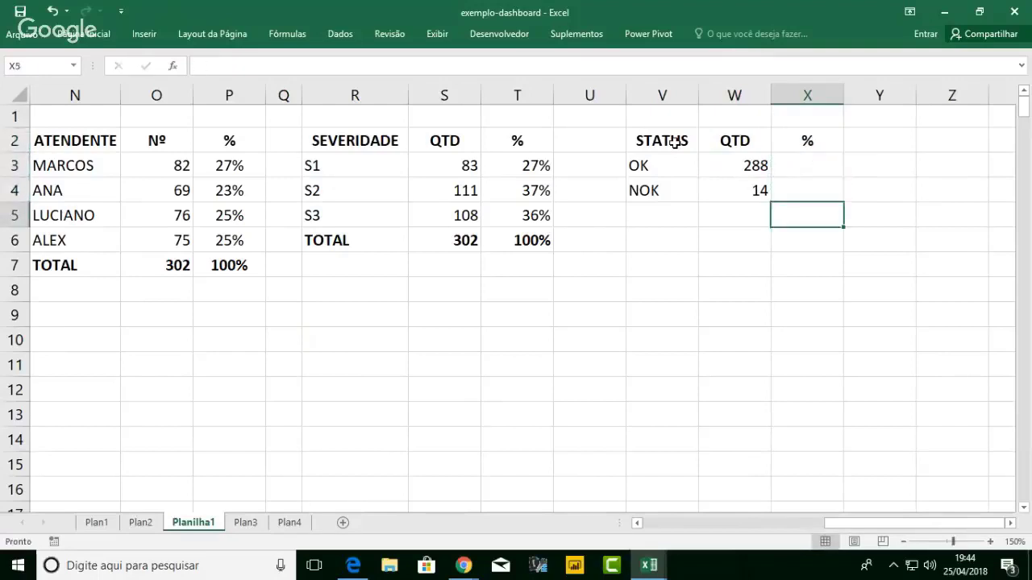
pyautogui.press('Left')
pyautogui.press('Left')
pyautogui.write('TOTAL')
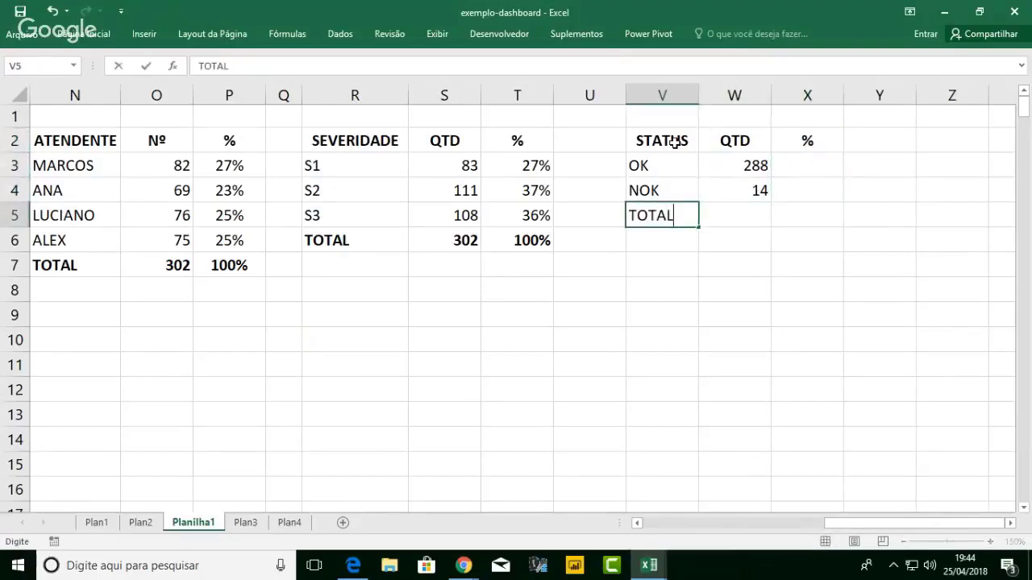
pyautogui.press('Tab')
pyautogui.write('=SOMA(')
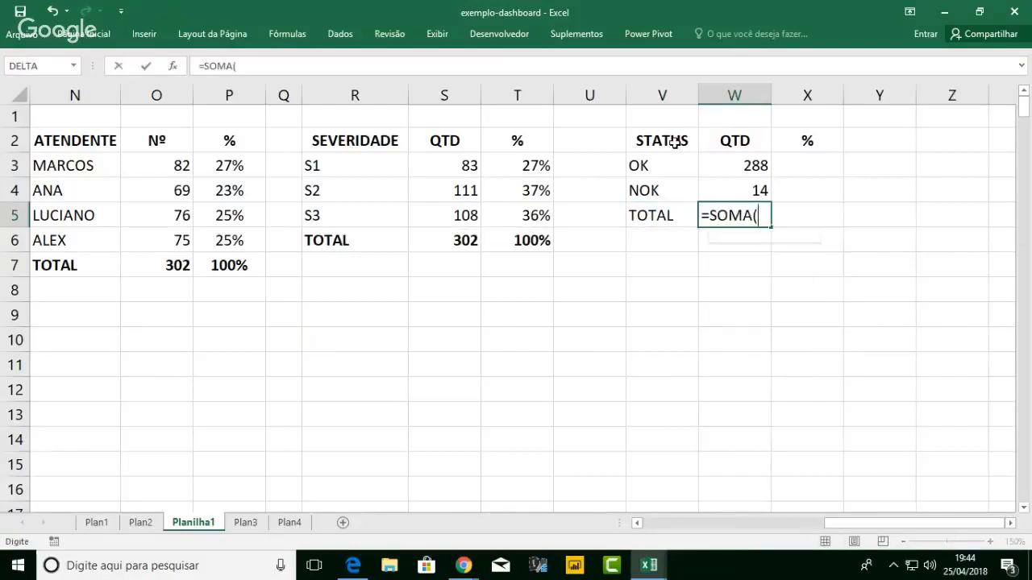
pyautogui.press('Up')
pyautogui.hotkey('shift', 'Up')
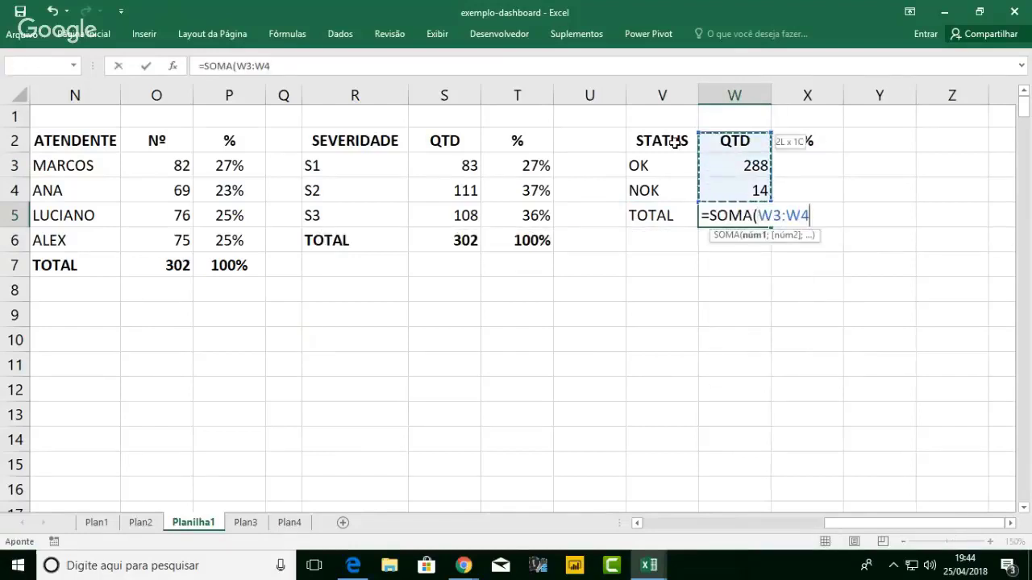
pyautogui.press('Return')
# - Enter the formula =W3/W5 in X3 for the OK share and format the cell as a percentage
pyautogui.press('Right')
pyautogui.press('Up')
pyautogui.press('Up')
pyautogui.press('Up')
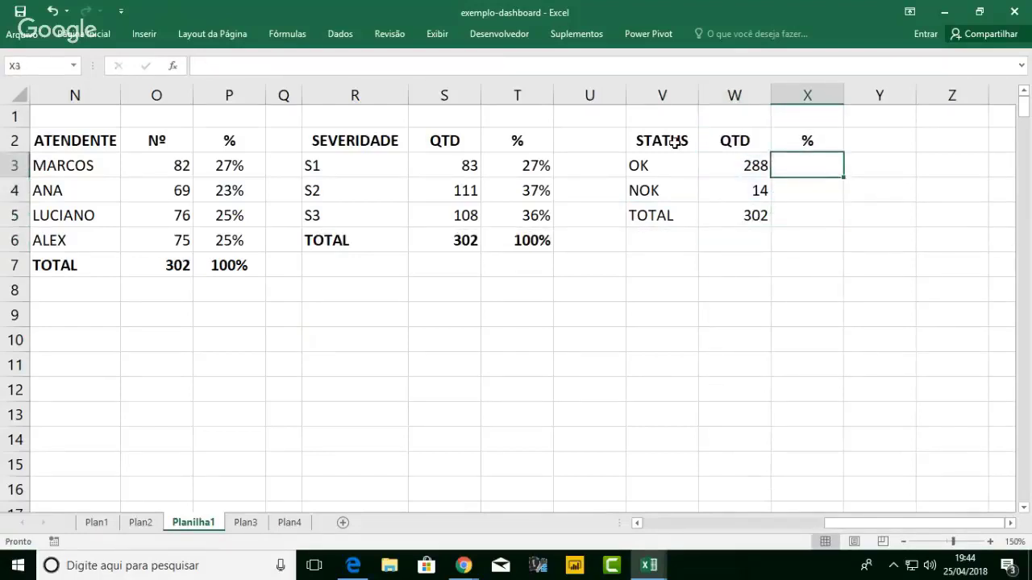
pyautogui.write('=')
pyautogui.press('Left')
pyautogui.write('/')
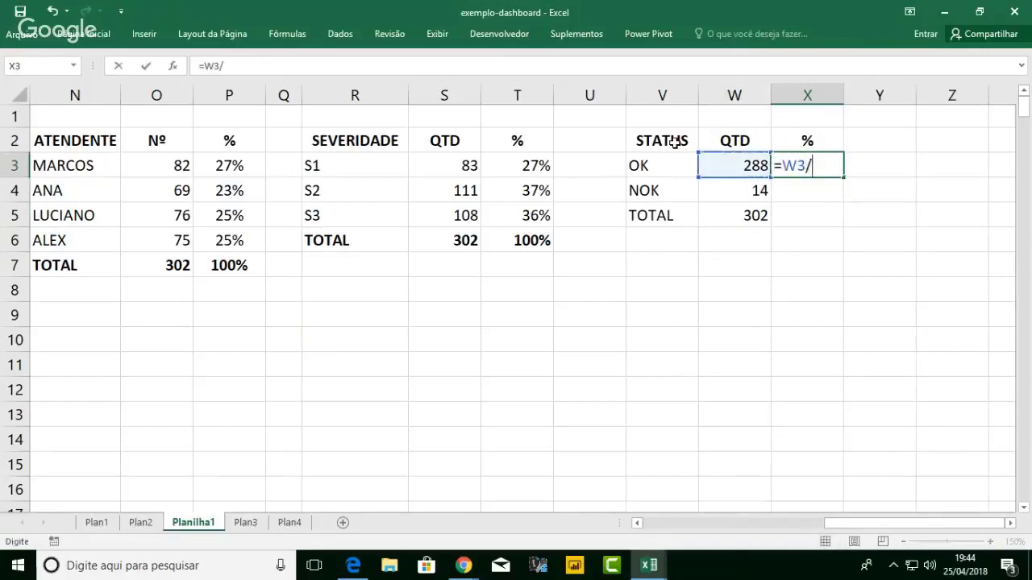
pyautogui.press('Left')
pyautogui.press('Down')
pyautogui.press('Down')
pyautogui.hotkey('ctrl', 'Return')
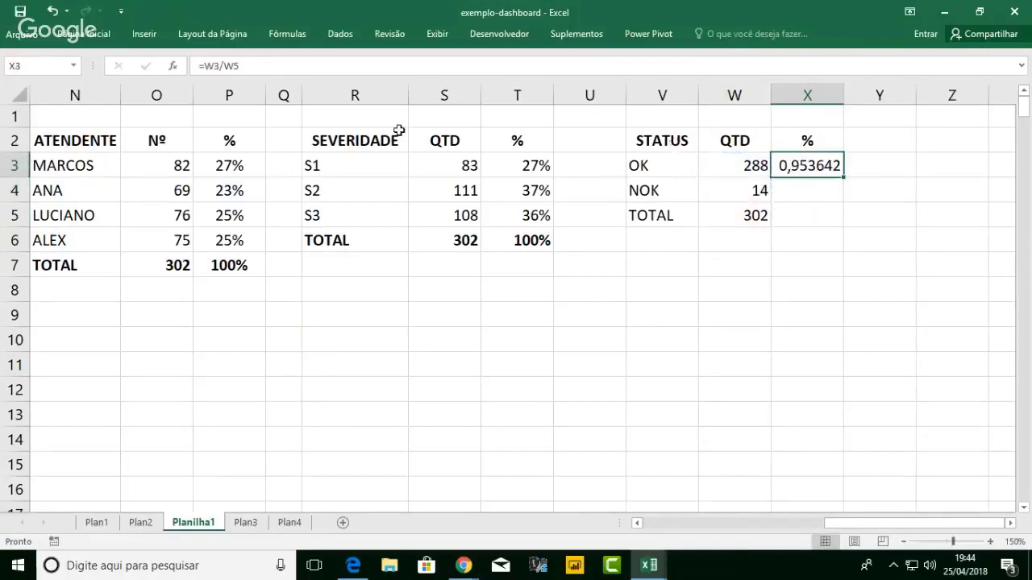
pyautogui.click(98, 37)
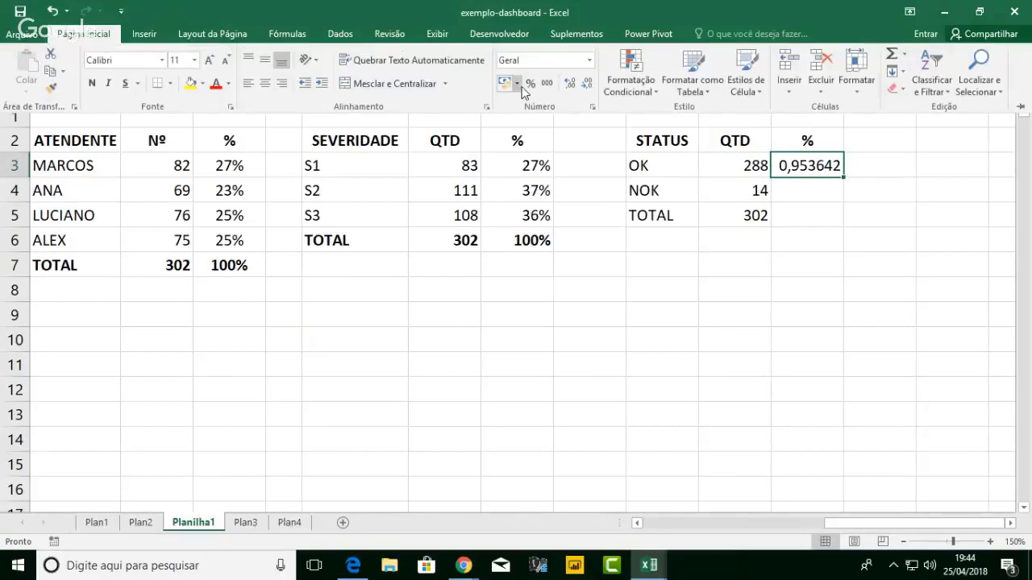
pyautogui.click(529, 83)
# - Try to fill the X3 percentage formula down to X5
pyautogui.click(844, 177)
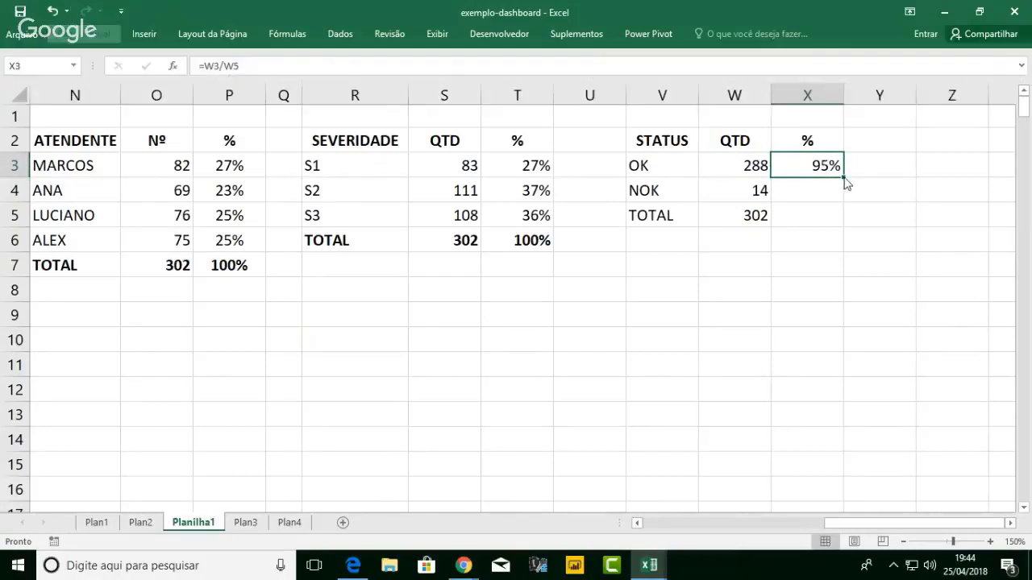
pyautogui.click(838, 171)
pyautogui.moveTo(843, 179); pyautogui.dragTo(846, 227)
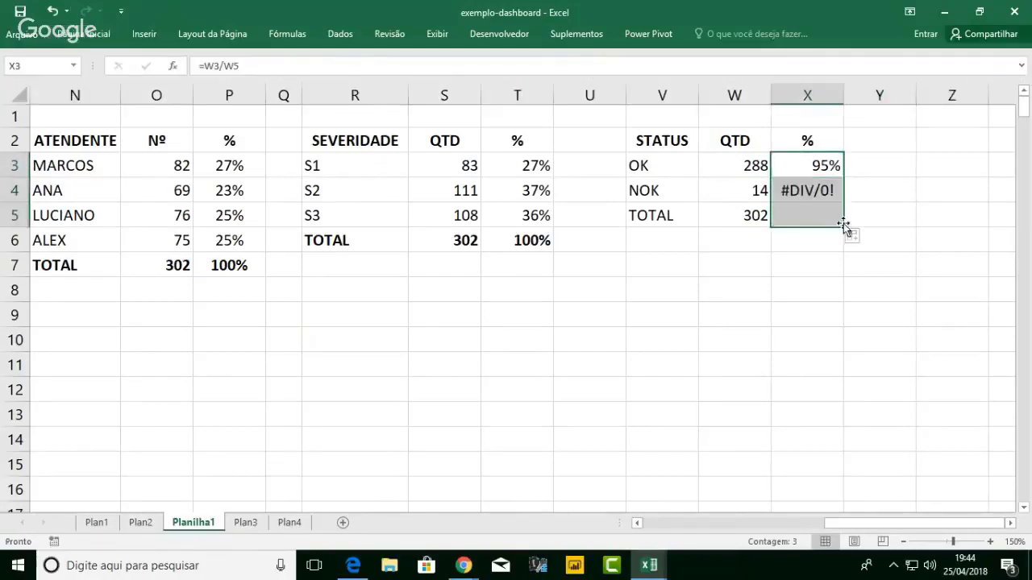
# - Make the total reference in X3 absolute as =W3/$W$5 and fill the formula down to X5
pyautogui.doubleClick(829, 166)
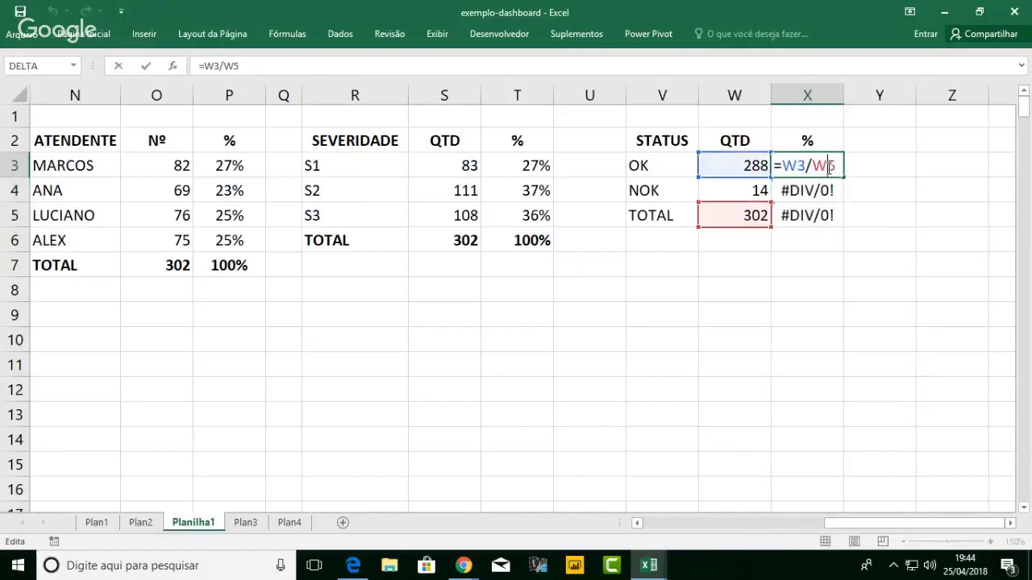
pyautogui.press('F4')
pyautogui.press('Return')
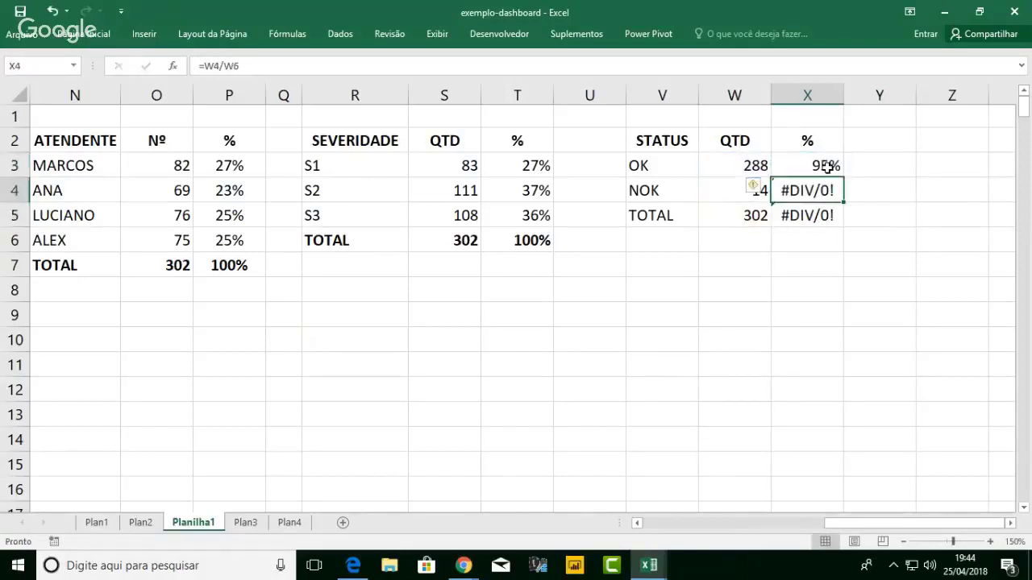
pyautogui.click(839, 171)
pyautogui.moveTo(845, 179); pyautogui.dragTo(841, 231)
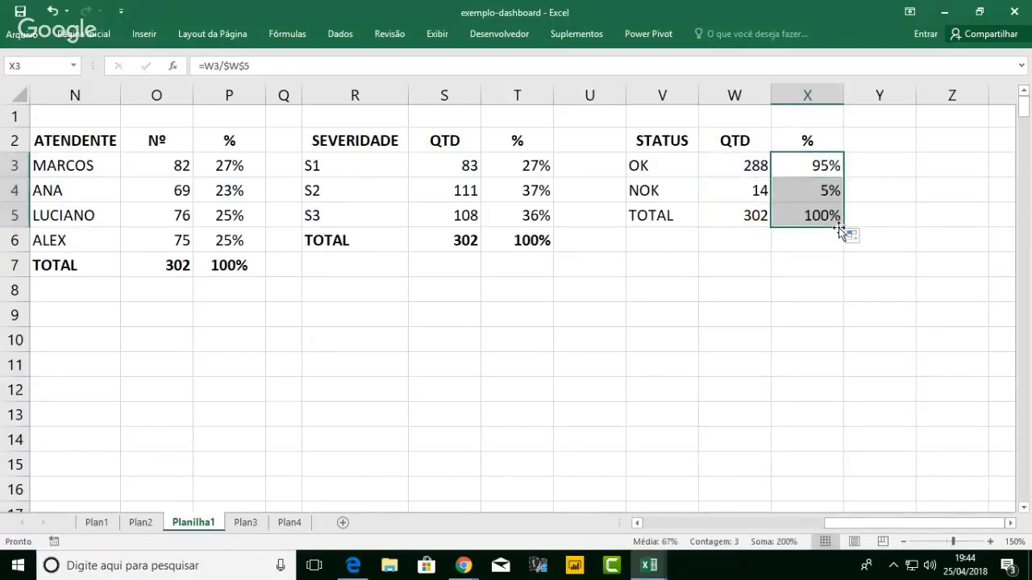
# - Make the TOTAL row of the status table, V5:X5, bold
pyautogui.moveTo(661, 214); pyautogui.dragTo(782, 210)
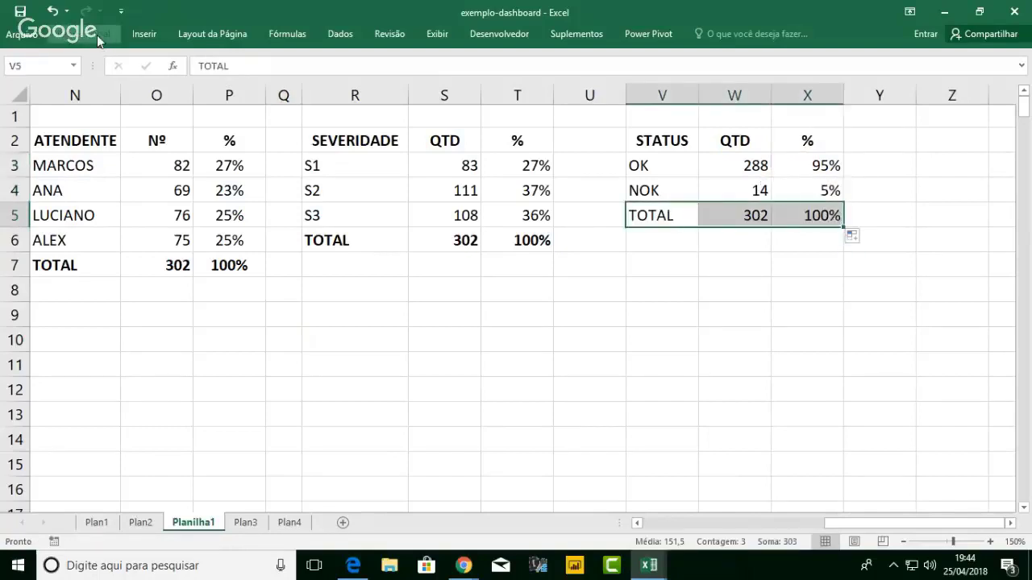
pyautogui.click(98, 36)
pyautogui.click(92, 83)
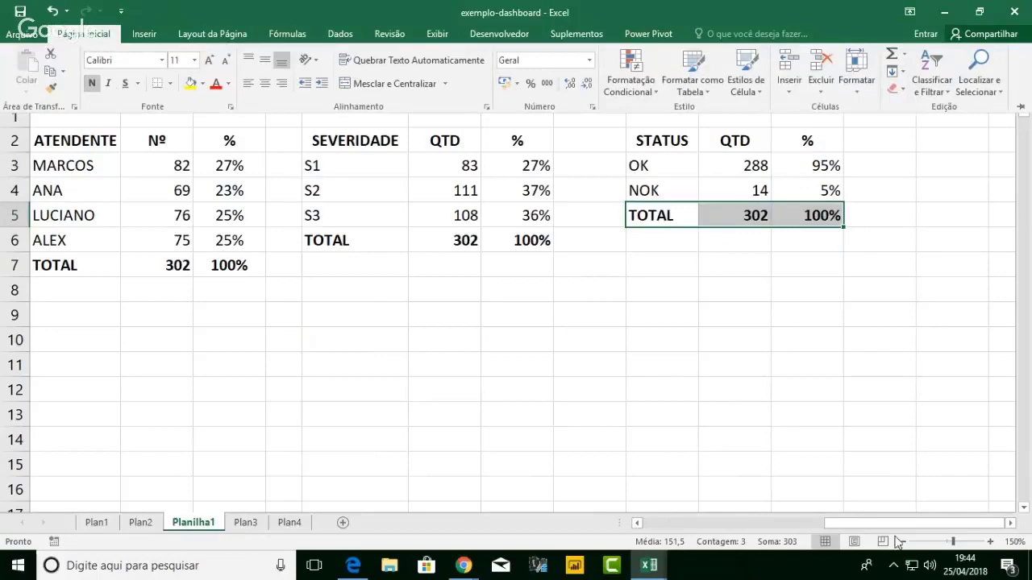
# - Select the attendant names in N3:N6 together with their percentages in P3:P6
pyautogui.moveTo(877, 524); pyautogui.dragTo(842, 525)
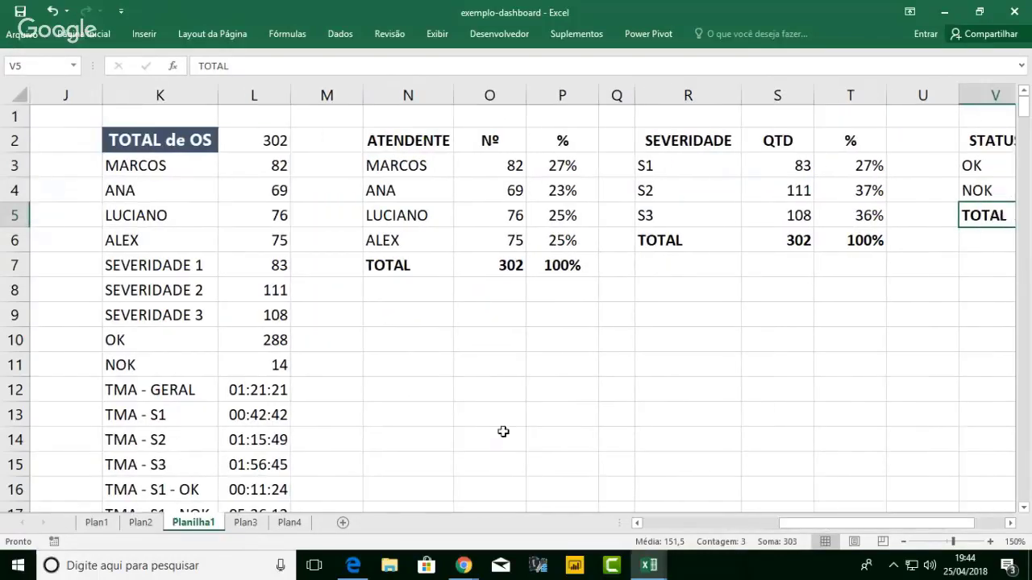
pyautogui.scroll(-1, 503, 432)
pyautogui.scroll(-1, 503, 432)
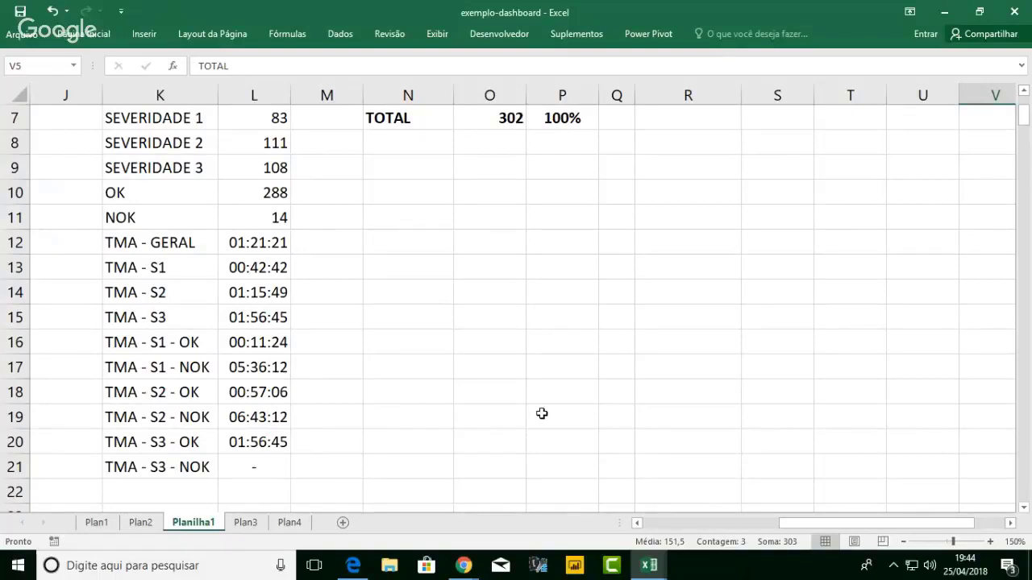
pyautogui.scroll(1, 566, 363)
pyautogui.scroll(2, 566, 363)
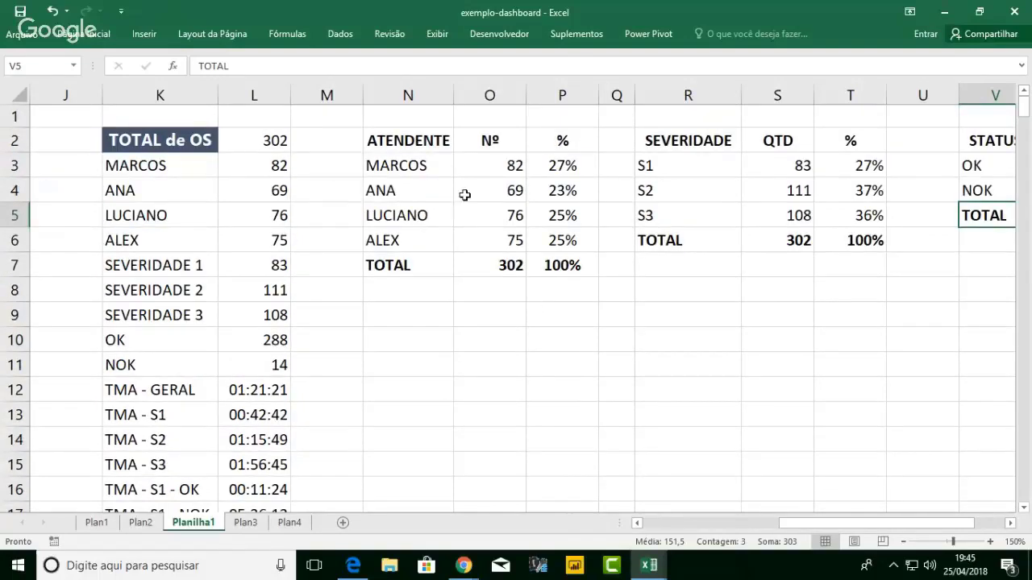
pyautogui.moveTo(410, 165); pyautogui.dragTo(428, 230)
pyautogui.moveTo(562, 166); pyautogui.dragTo(565, 240)
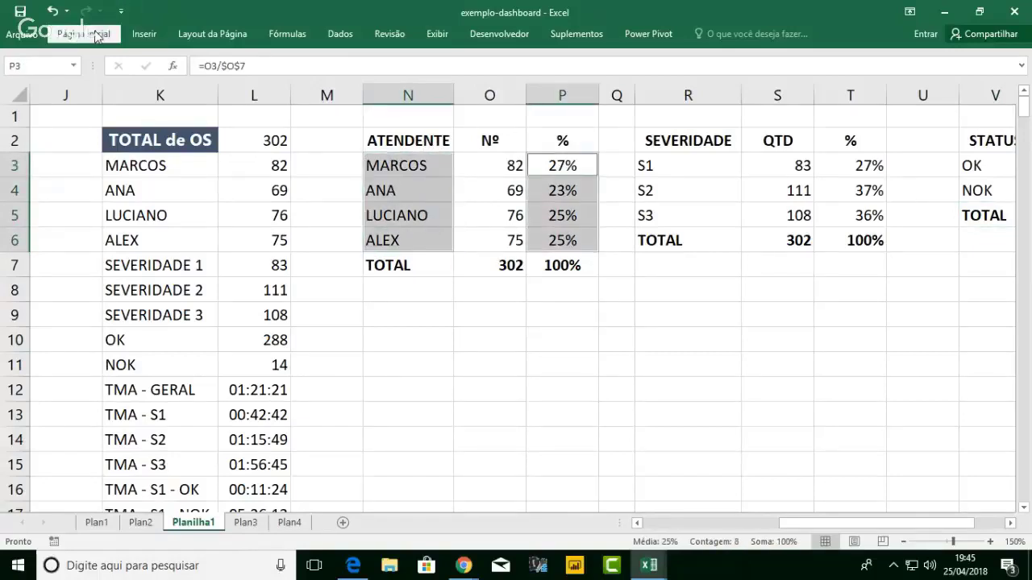
pyautogui.click(89, 34)
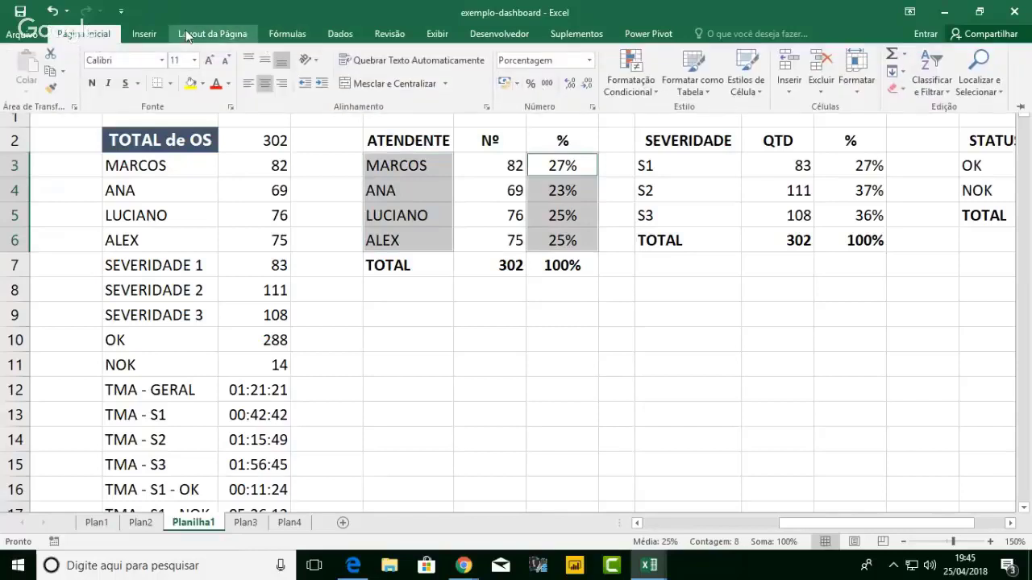
pyautogui.click(155, 31)
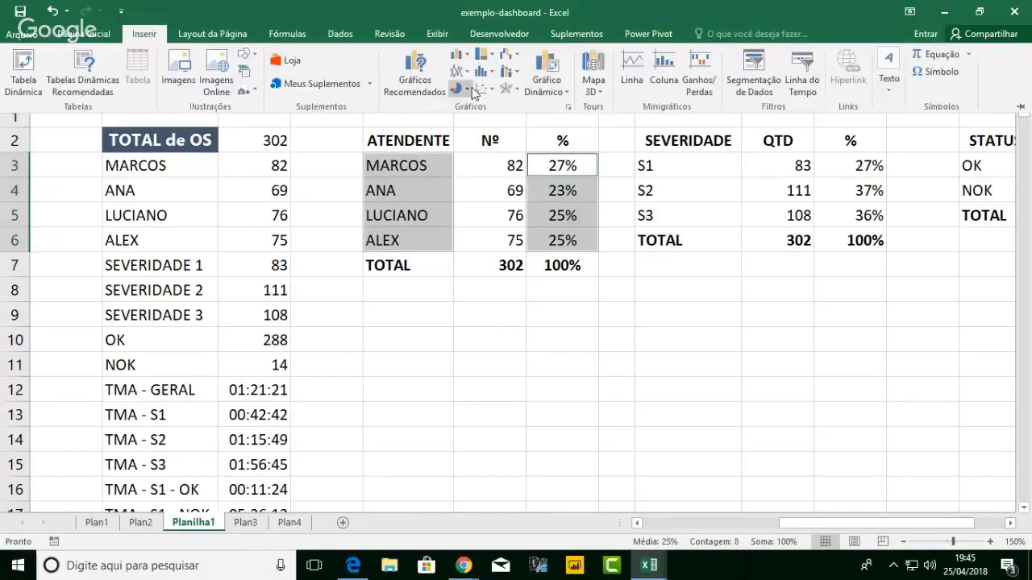
pyautogui.click(461, 89)
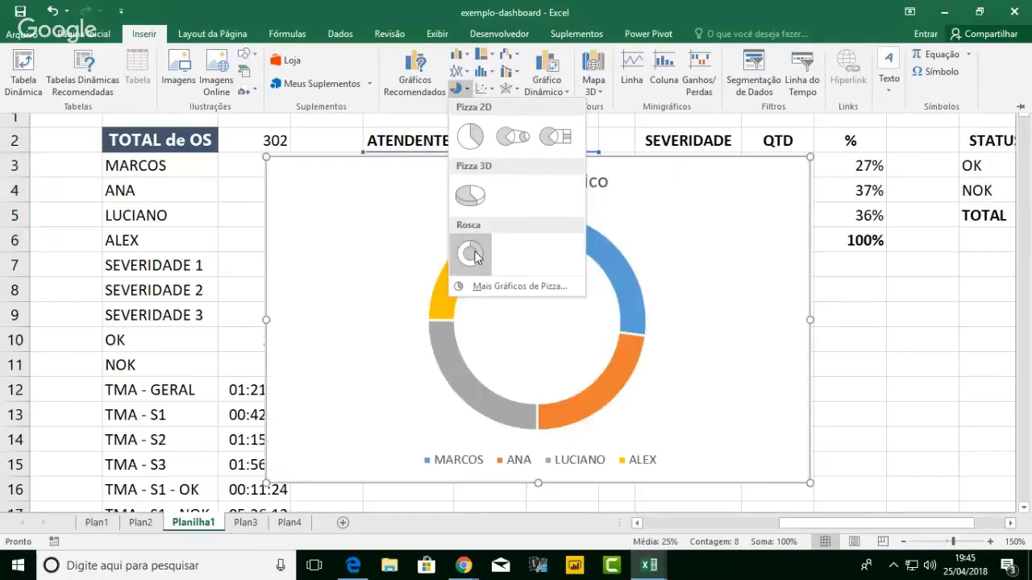
pyautogui.click(471, 253)
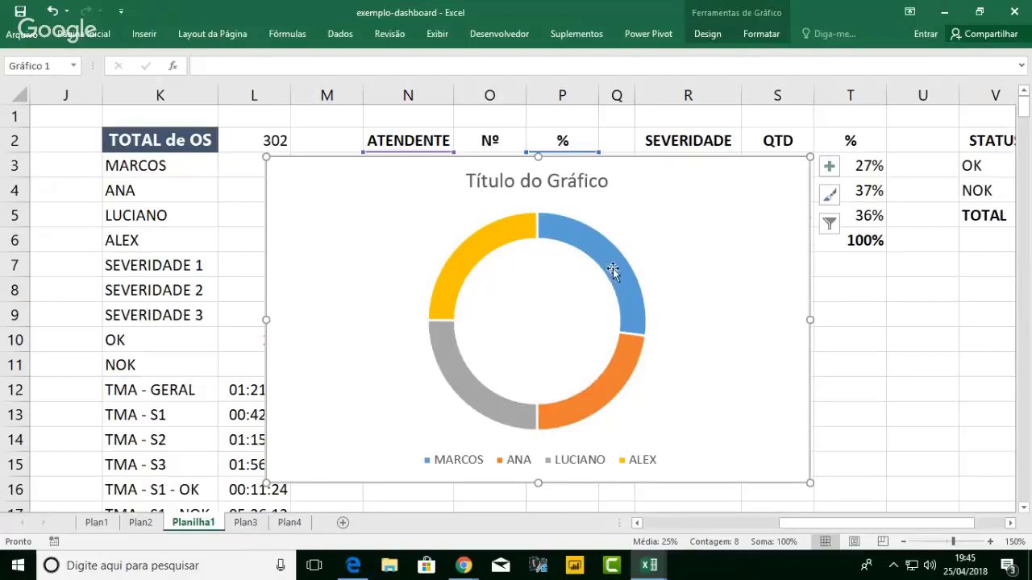
pyautogui.moveTo(412, 166); pyautogui.dragTo(131, 108)
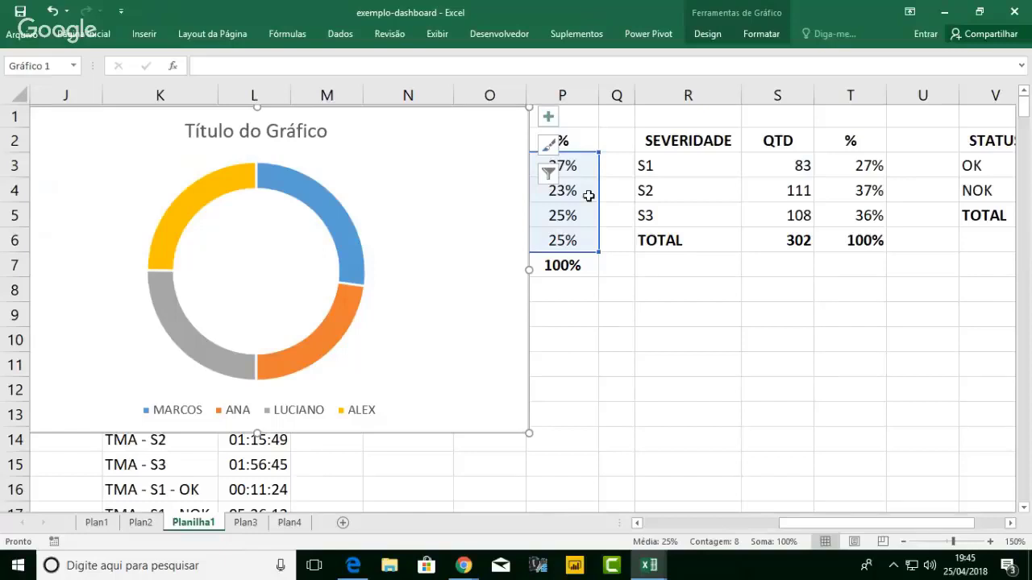
pyautogui.press('Delete')
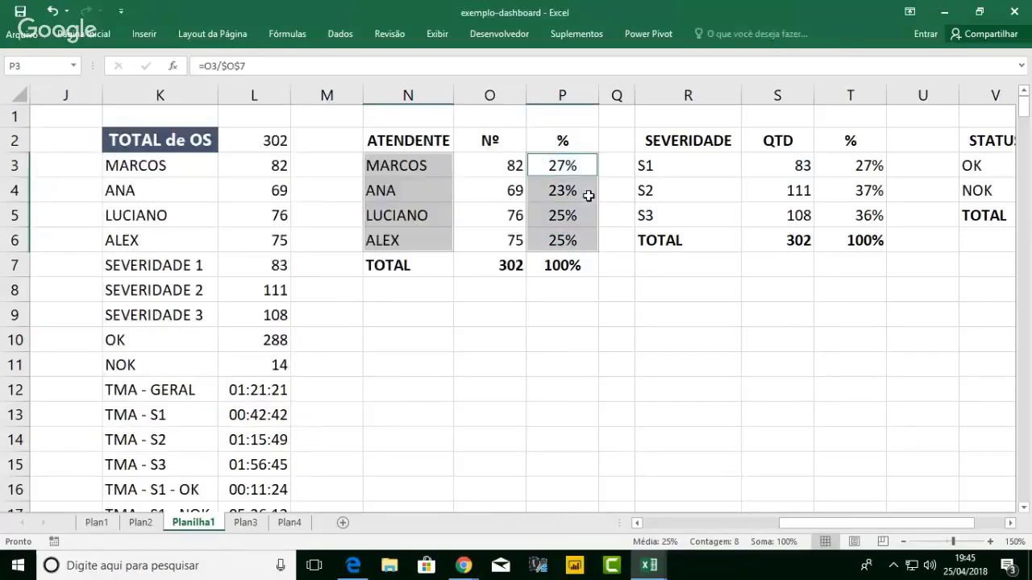
# - Insert a 2D clustered bar chart from the selected attendant names and percentages
pyautogui.click(80, 35)
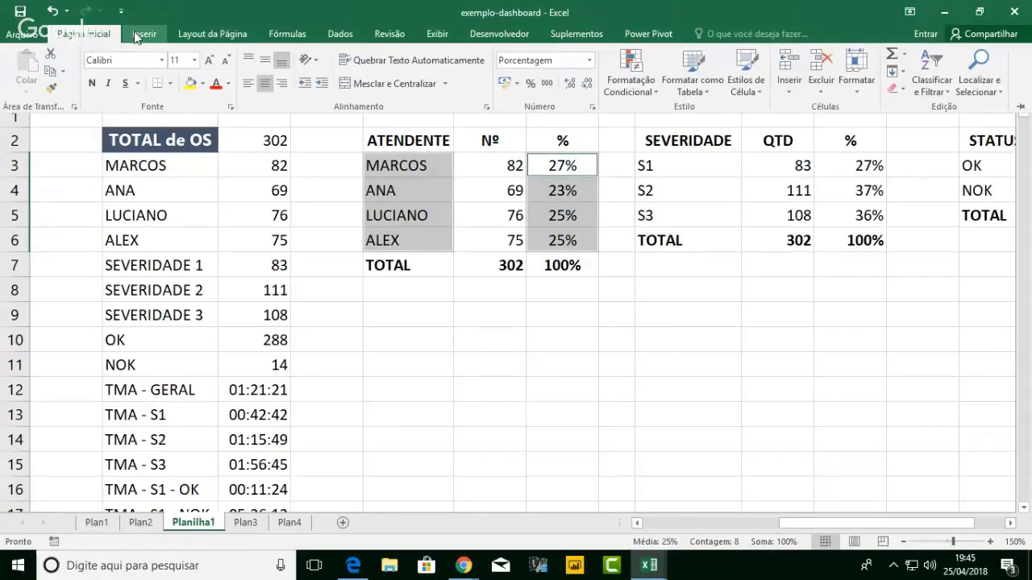
pyautogui.click(142, 34)
pyautogui.click(465, 61)
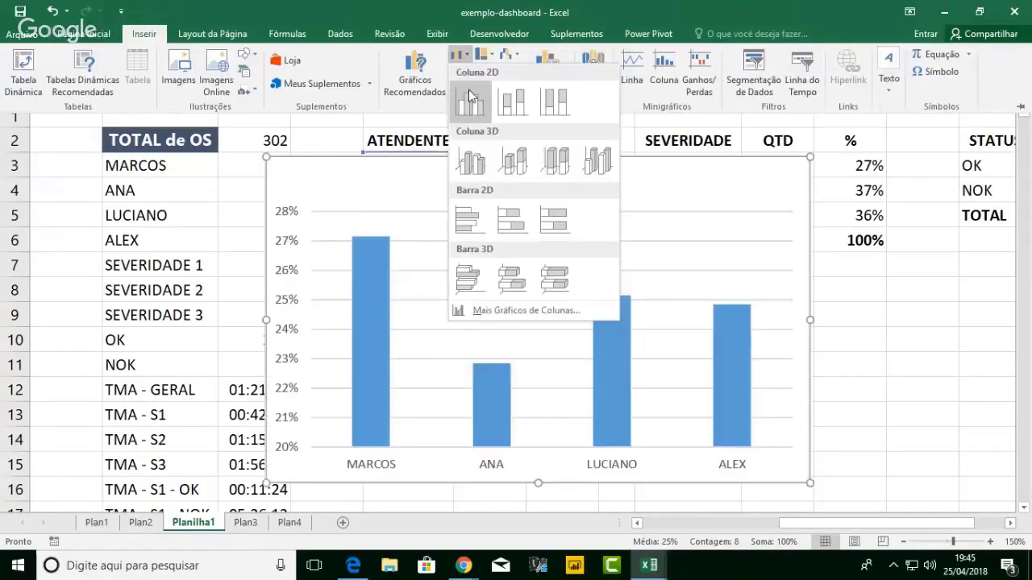
pyautogui.click(467, 219)
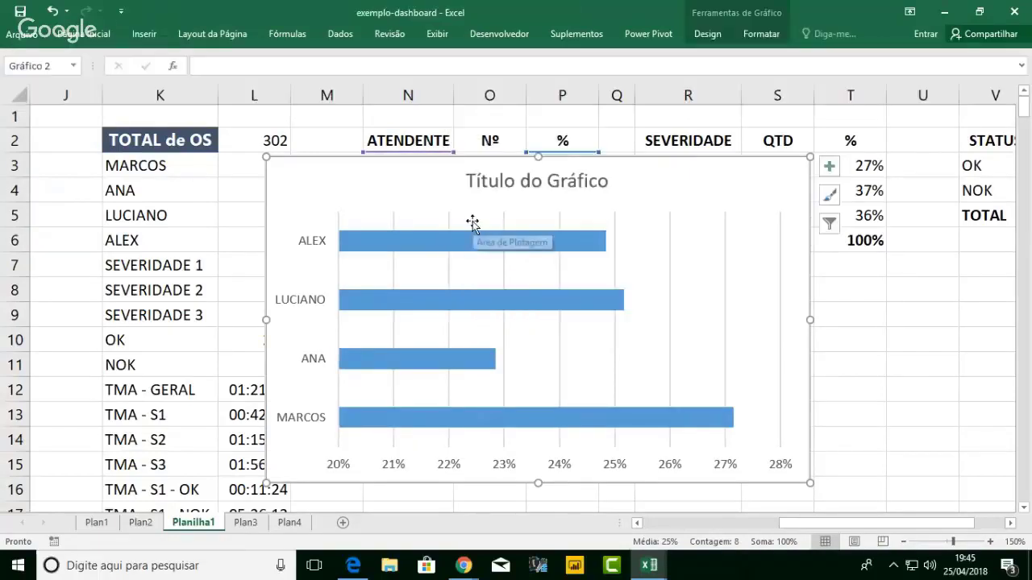
# - Change the bar chart's title to "Nº DE ATENDIMENTO POR ATENDENTE" and close the formatting pane
pyautogui.moveTo(524, 229)
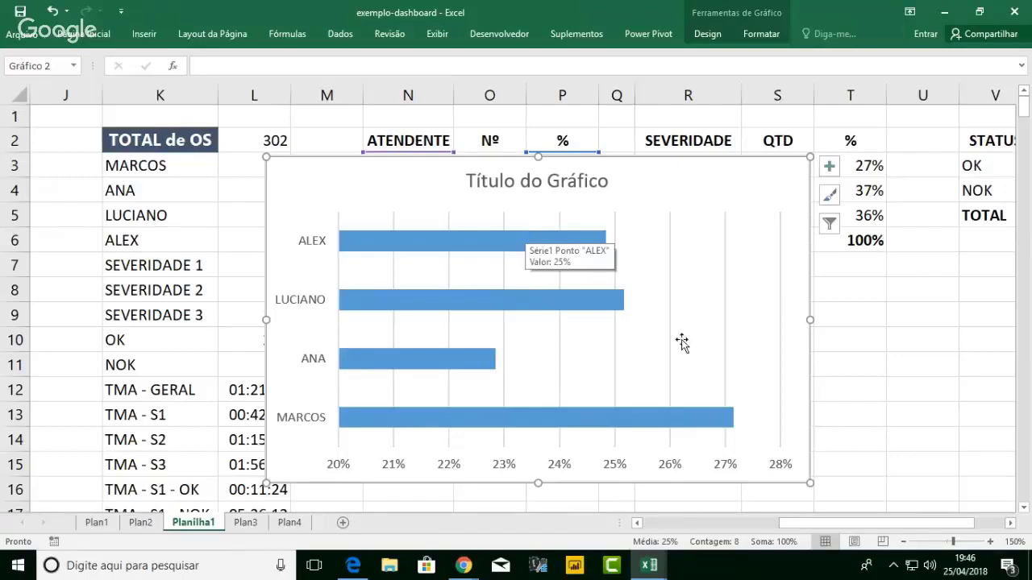
pyautogui.doubleClick(566, 182)
pyautogui.doubleClick(566, 182)
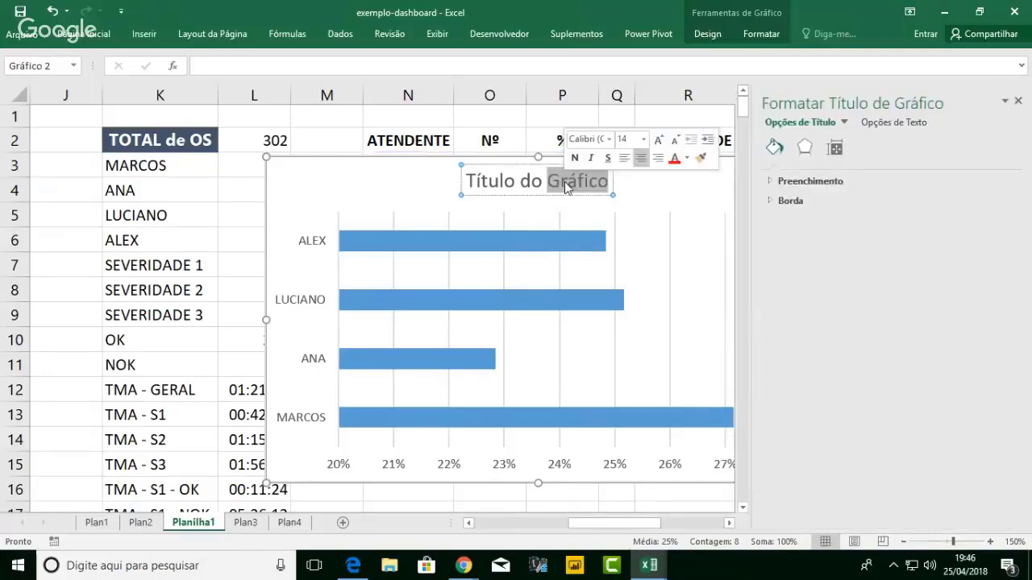
pyautogui.click(566, 184)
pyautogui.hotkey('ctrl', 'a')
pyautogui.write('N')
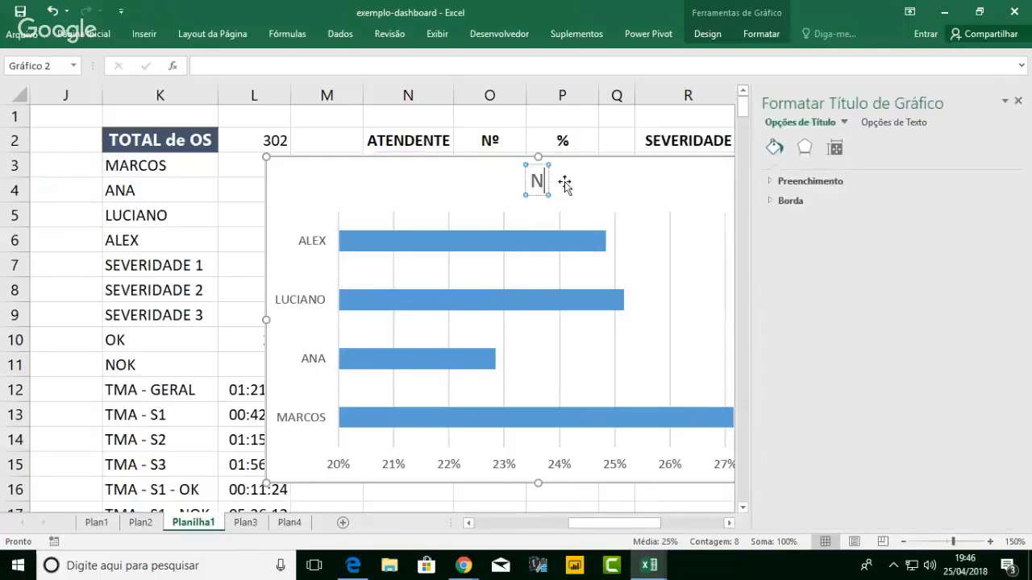
pyautogui.write('º DE')
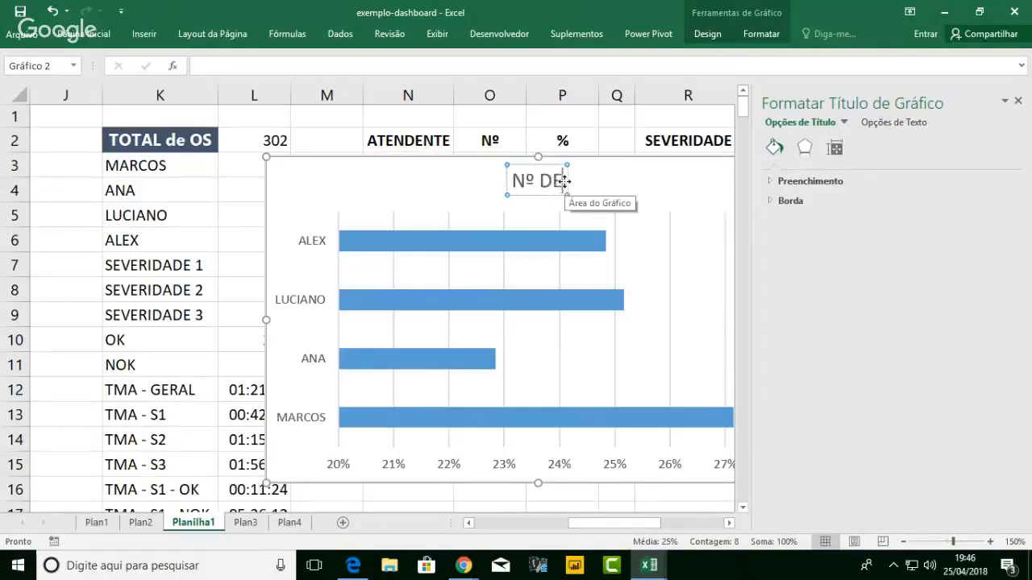
pyautogui.write(' ATENDI')
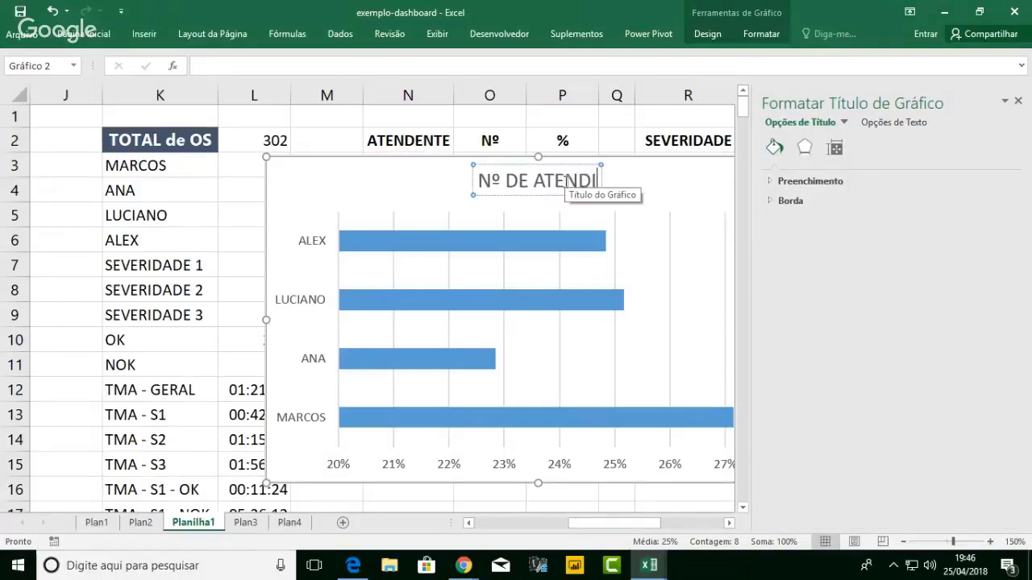
pyautogui.press('BackSpace')
pyautogui.press('BackSpace')
pyautogui.write('ENTO')
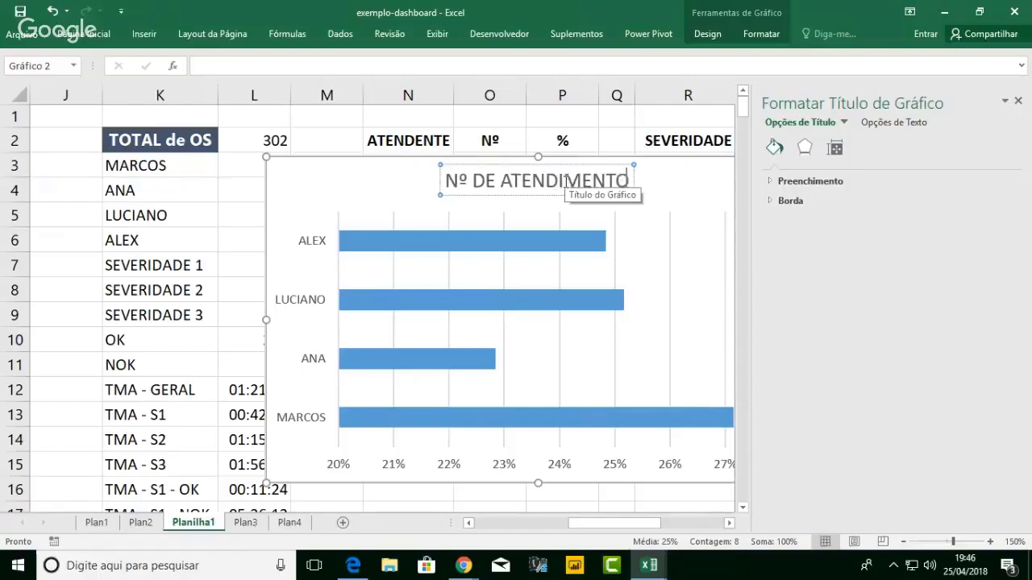
pyautogui.write(' POR AT')
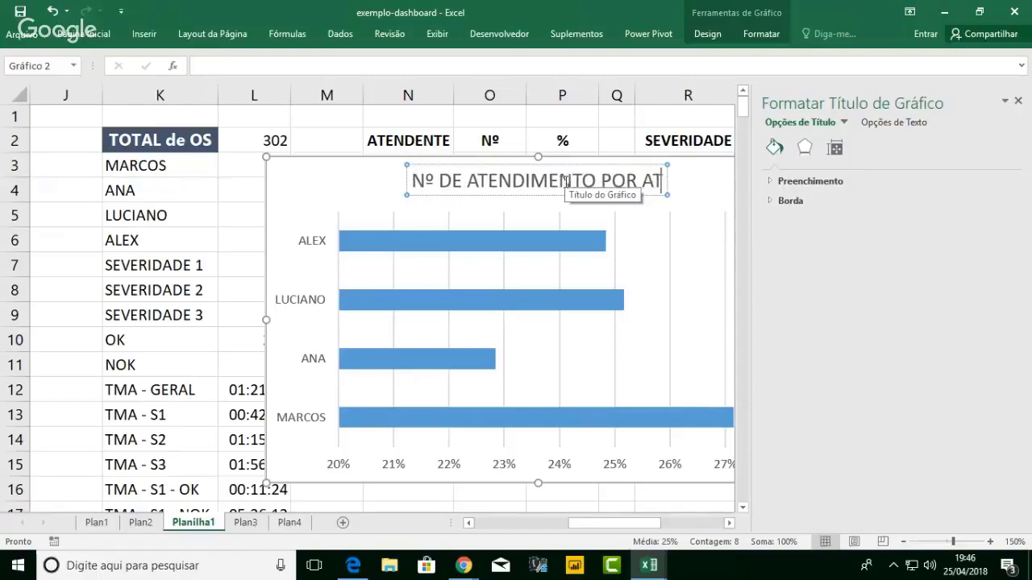
pyautogui.write('ENDENTE')
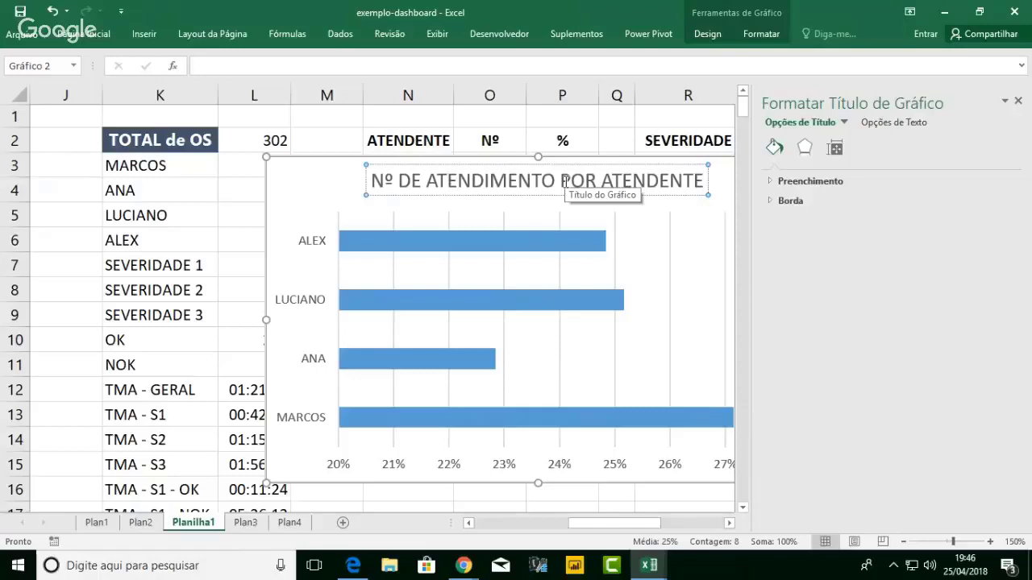
pyautogui.click(720, 209)
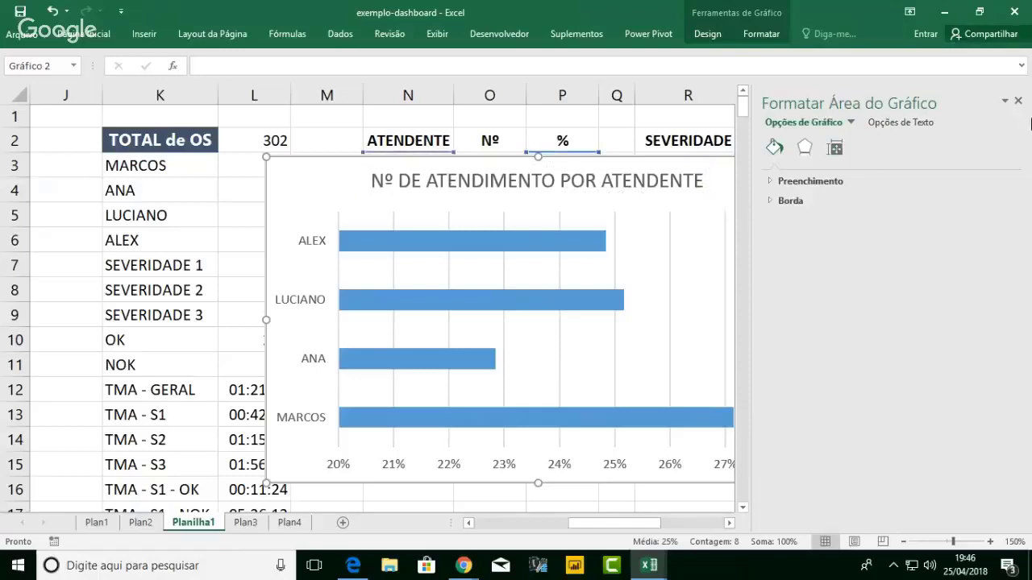
pyautogui.click(1018, 103)
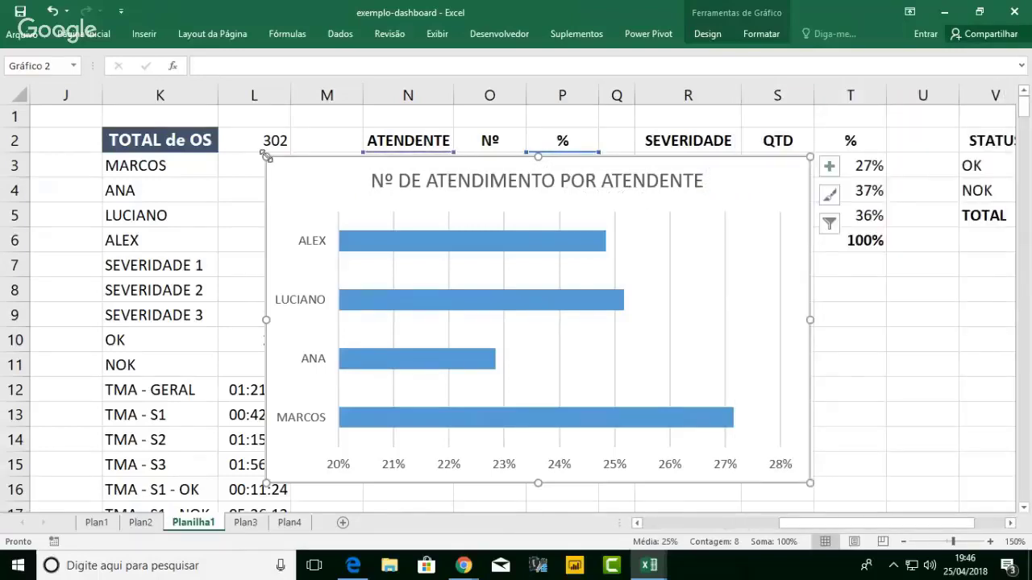
# - Shrink the attendant bar chart and place it beneath the attendant table, from about row 8 to row 16
pyautogui.moveTo(266, 156); pyautogui.dragTo(433, 292)
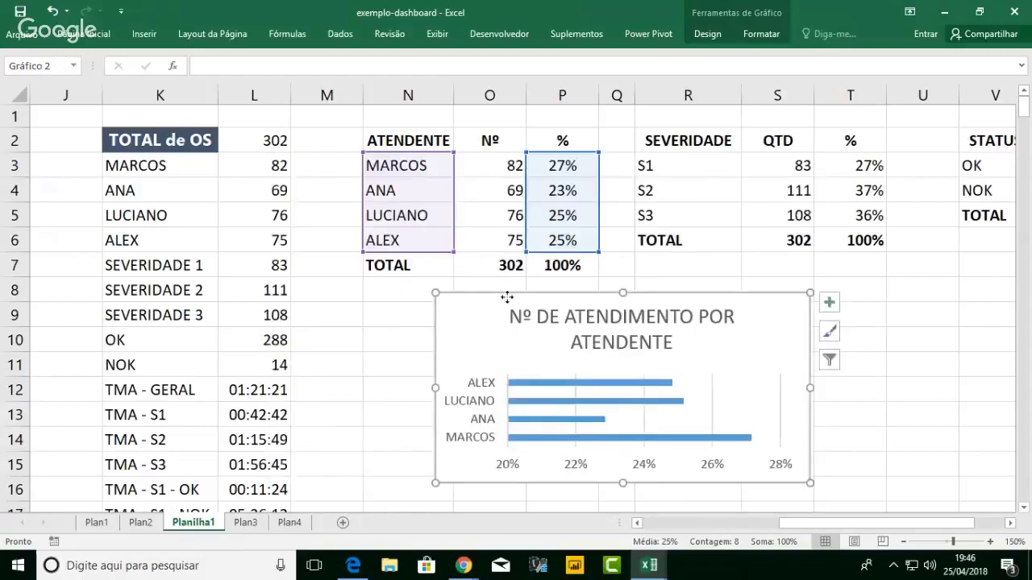
pyautogui.moveTo(507, 297); pyautogui.dragTo(421, 306)
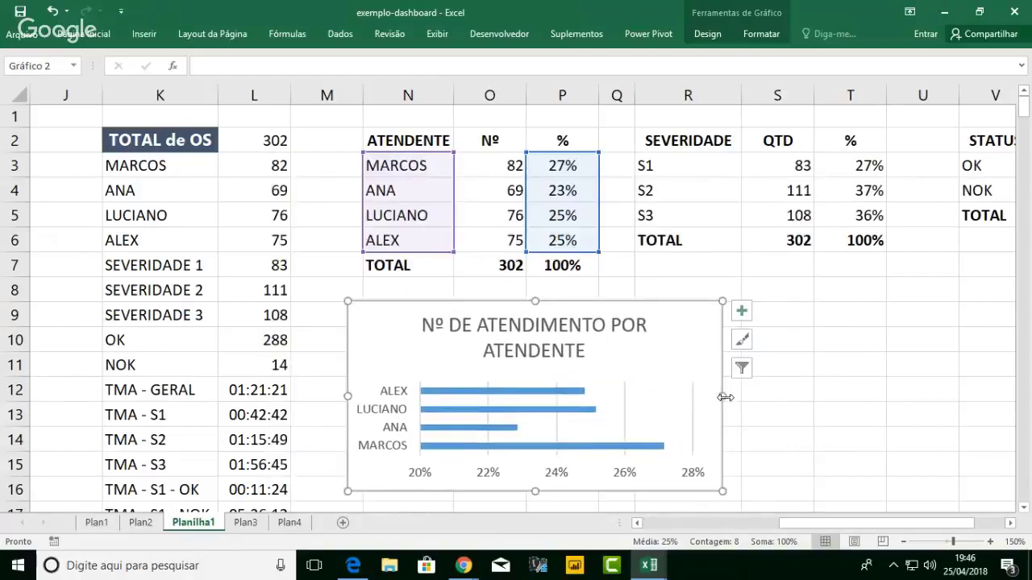
pyautogui.moveTo(724, 397); pyautogui.dragTo(646, 396)
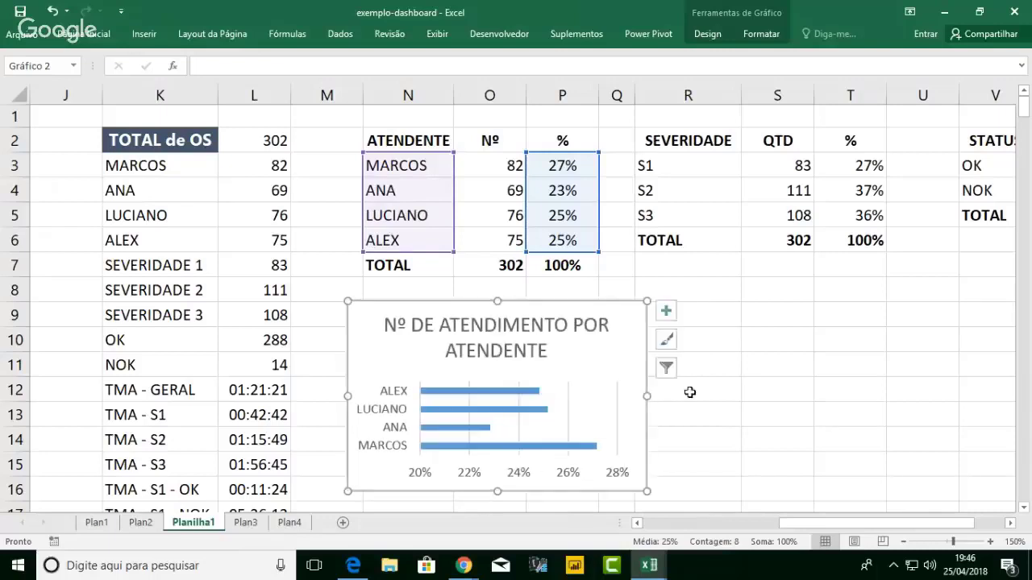
# - Insert a 2D clustered column chart from the severity labels in R3:R5 and their percentages in T3:T5
pyautogui.click(1011, 526)
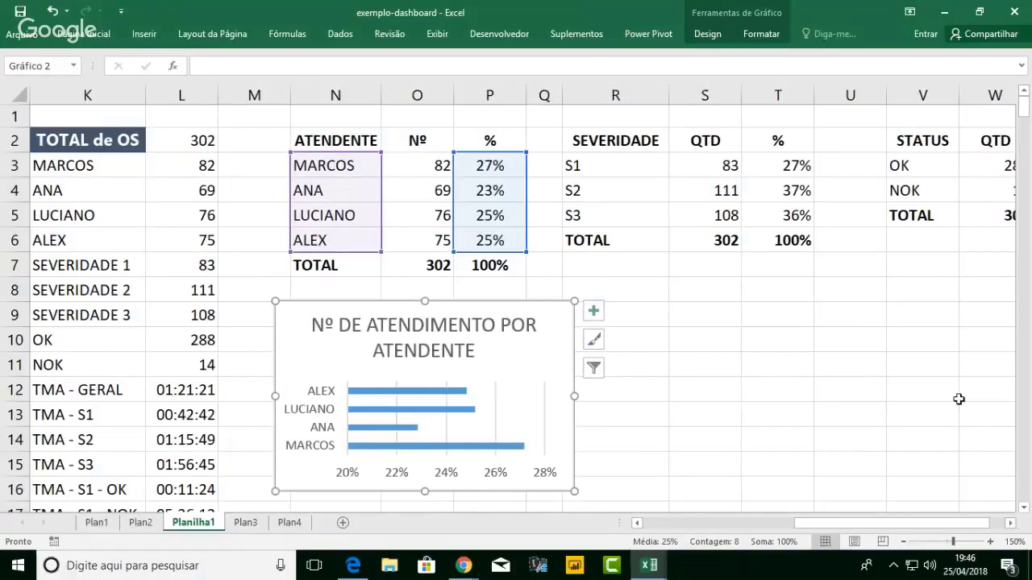
pyautogui.moveTo(799, 165); pyautogui.dragTo(794, 211)
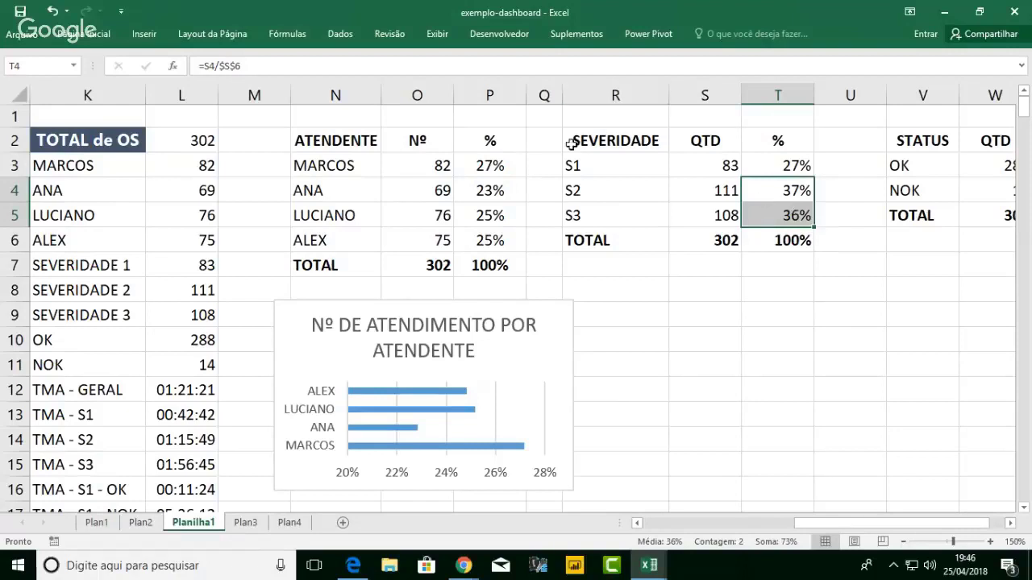
pyautogui.moveTo(591, 170); pyautogui.dragTo(596, 212)
pyautogui.keyDown('ctrl'); pyautogui.moveTo(794, 166); pyautogui.dragTo(795, 211); pyautogui.keyUp('ctrl')
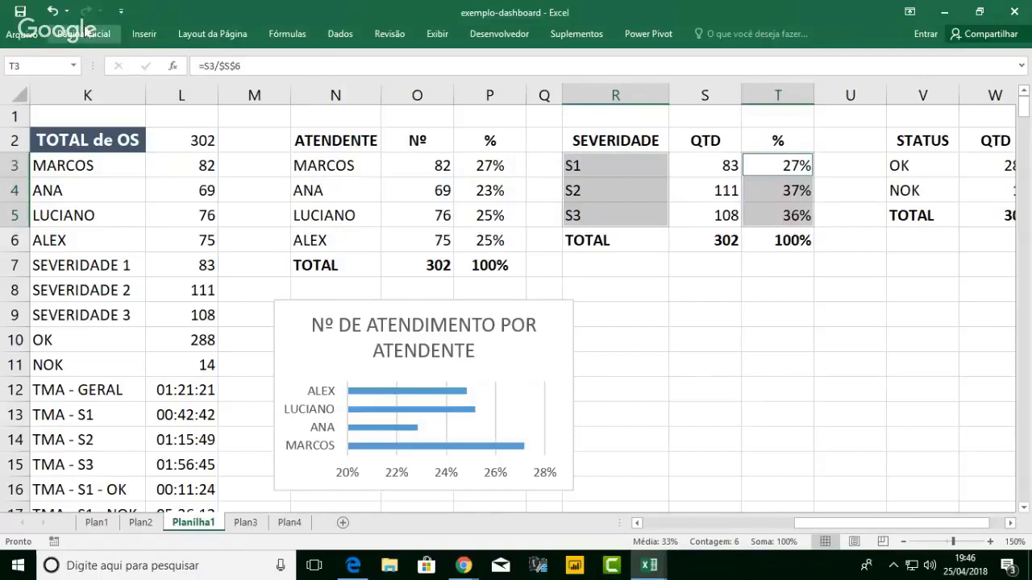
pyautogui.click(83, 34)
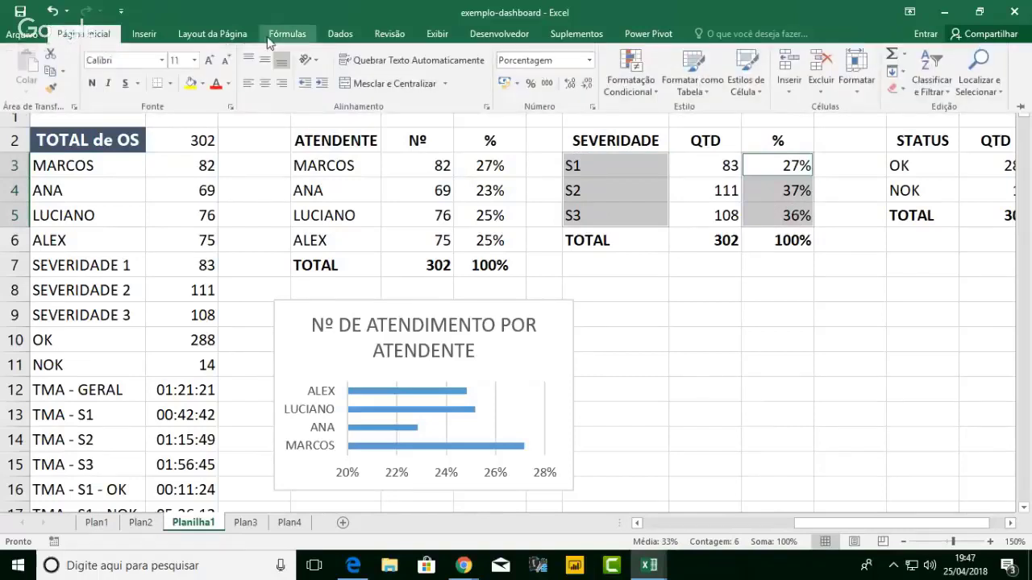
pyautogui.click(145, 34)
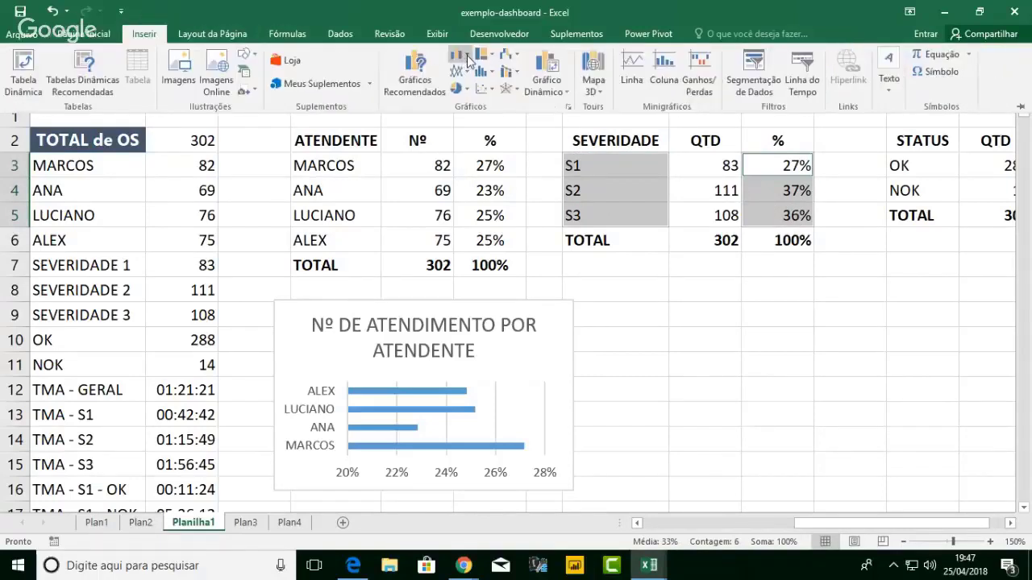
pyautogui.click(469, 59)
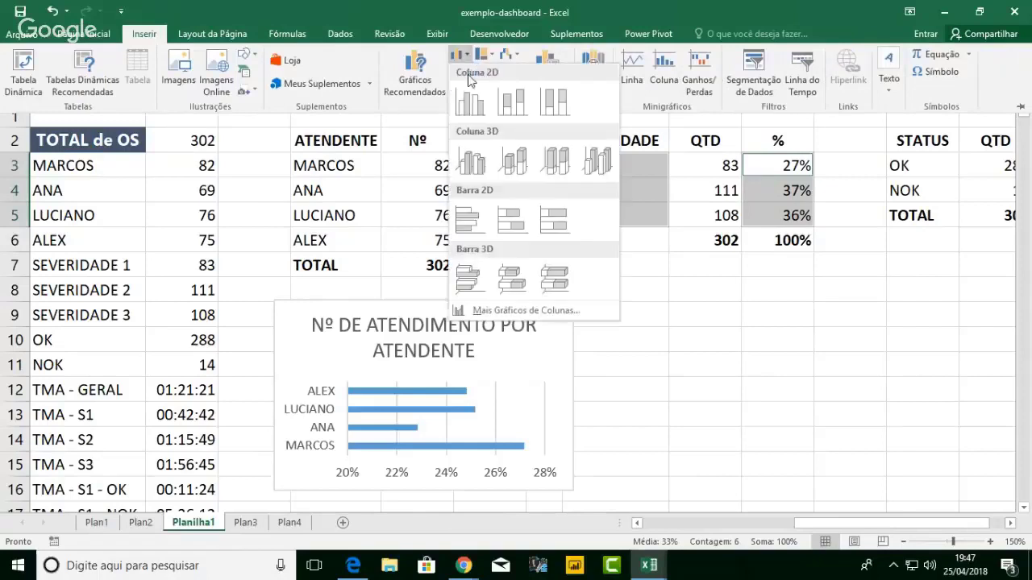
pyautogui.click(470, 100)
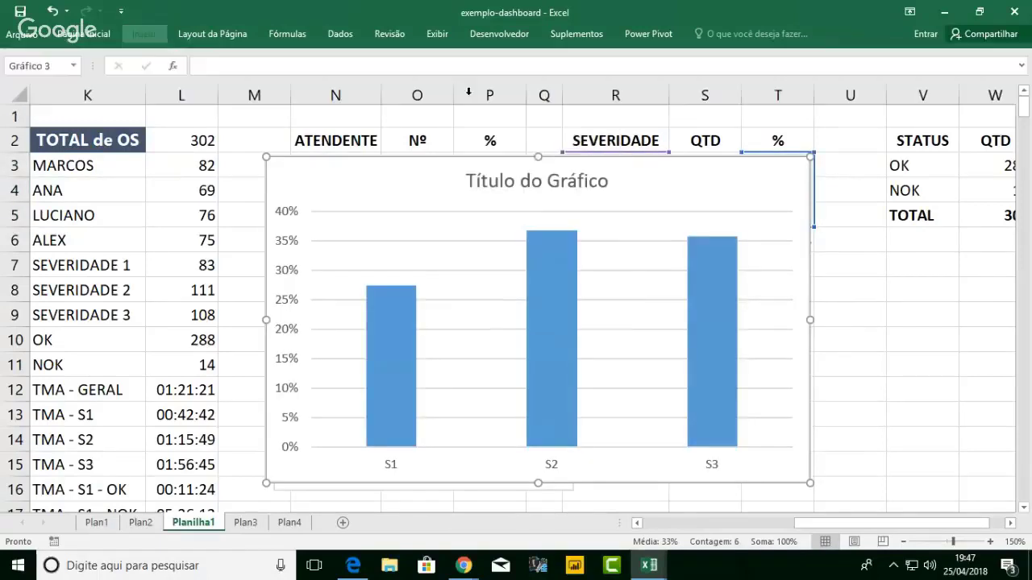
# - Shrink the severity column chart, place it beneath its table, and title it "Nº ATENDIMENTOS POR SEVERIDADE"
pyautogui.moveTo(265, 157); pyautogui.dragTo(521, 271)
pyautogui.moveTo(627, 276); pyautogui.dragTo(720, 281)
pyautogui.doubleClick(758, 302)
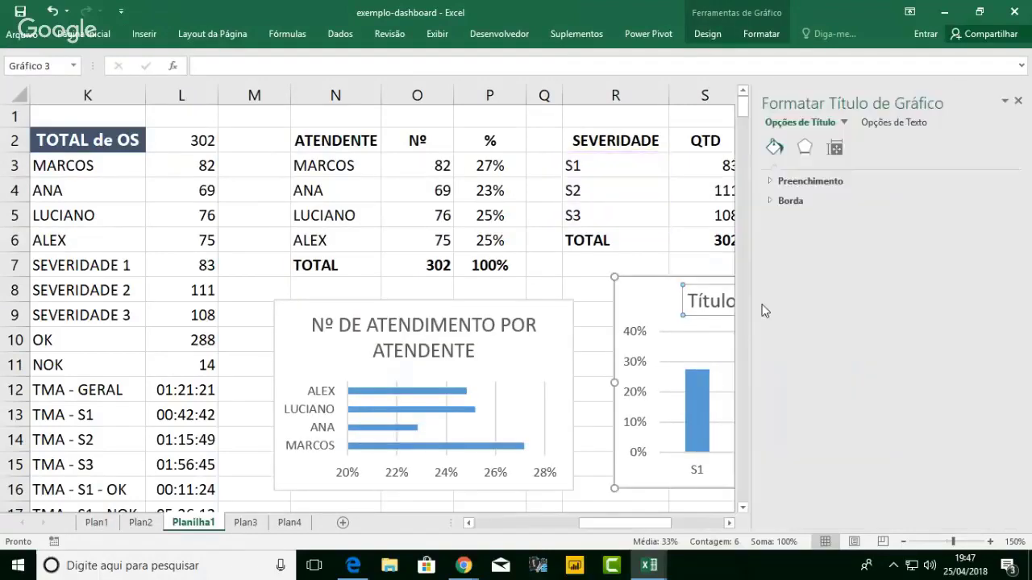
pyautogui.click(1019, 100)
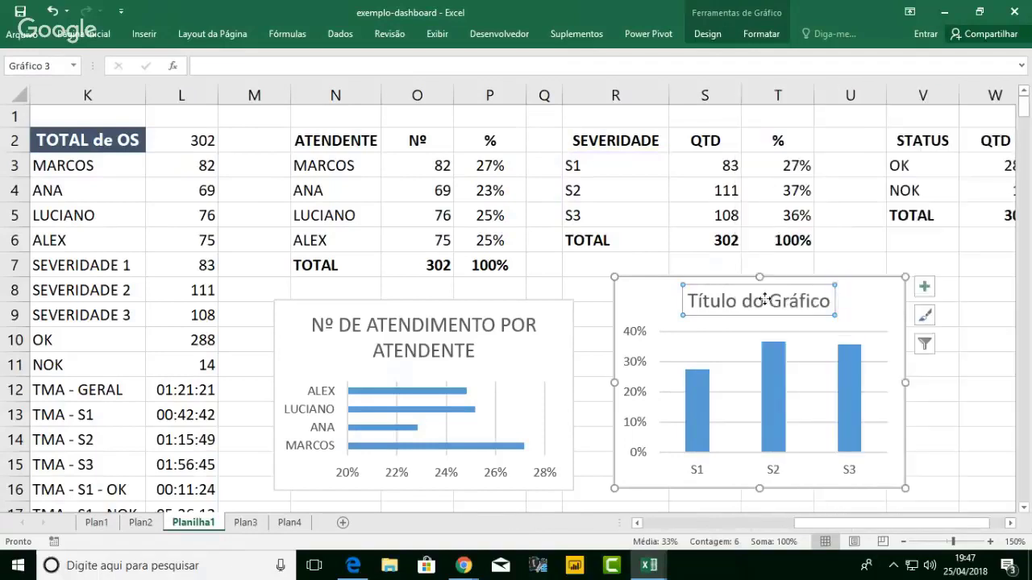
pyautogui.tripleClick(773, 302)
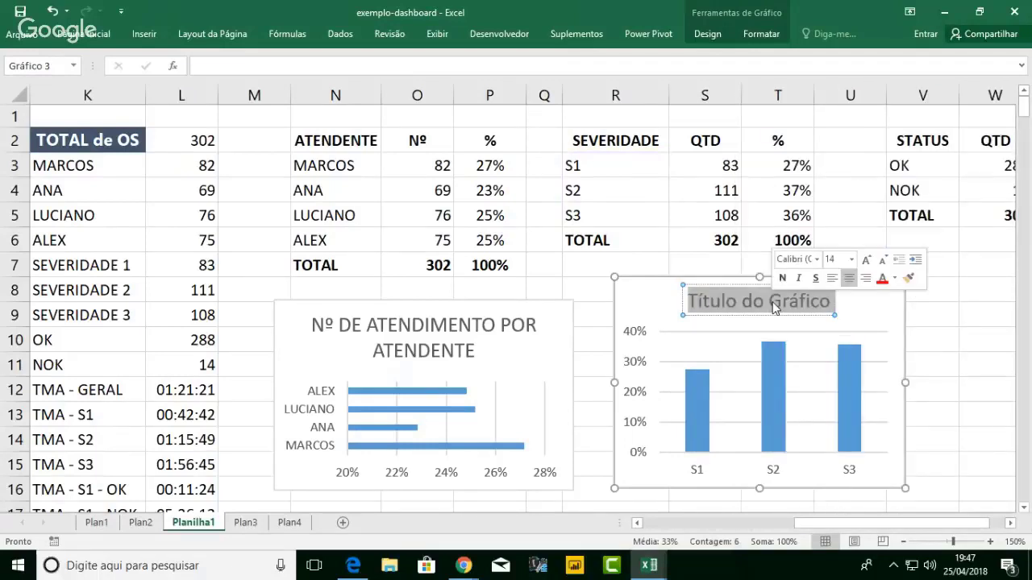
pyautogui.write('Nº')
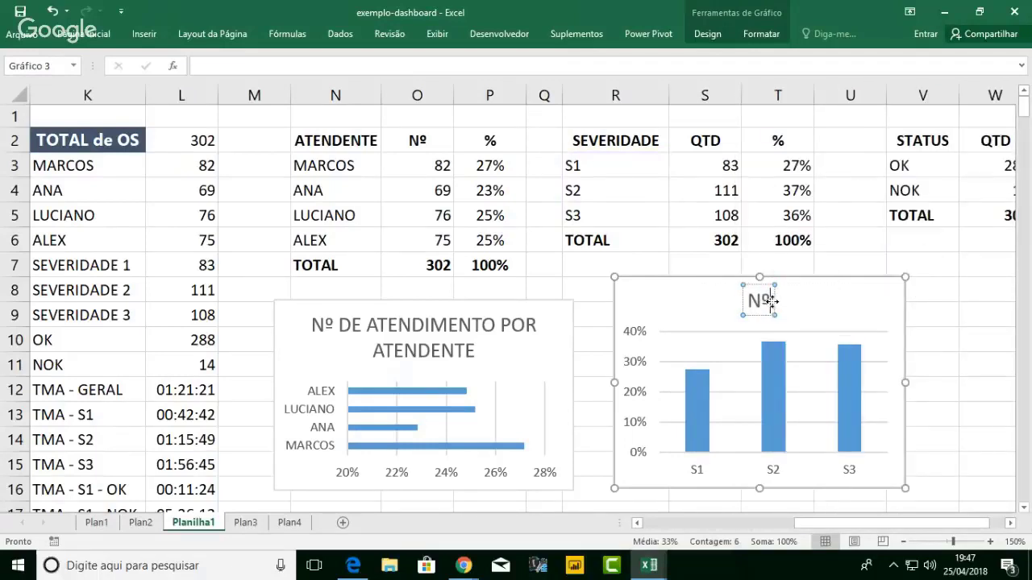
pyautogui.write(' ATENDIMENTOS')
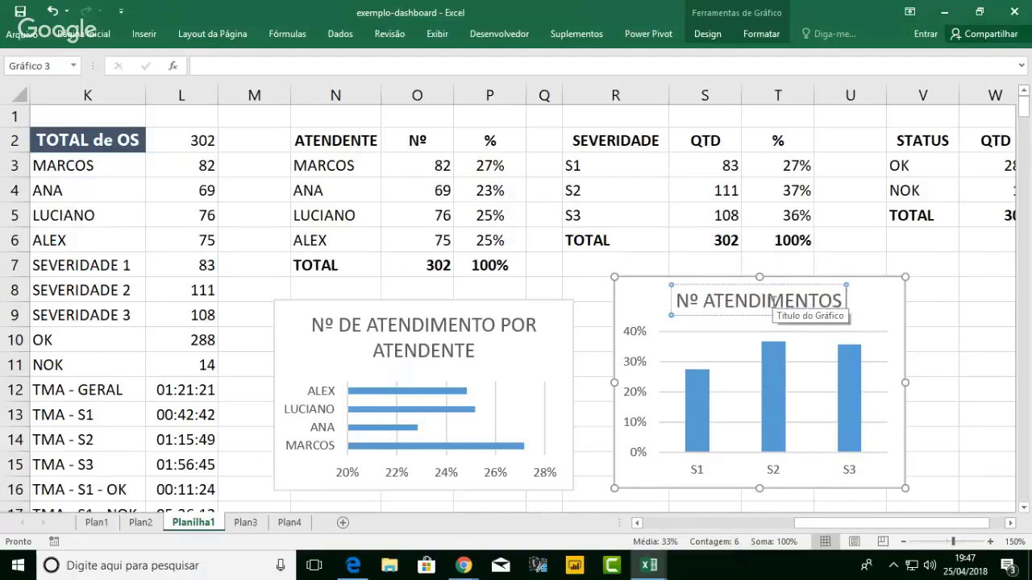
pyautogui.write(' POR SEVERIDADE')
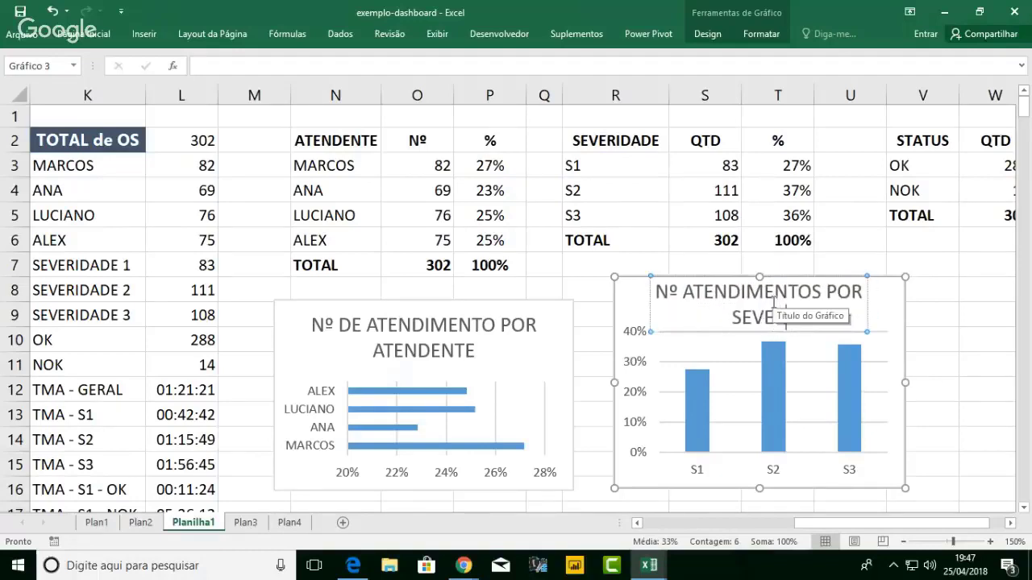
pyautogui.click(960, 335)
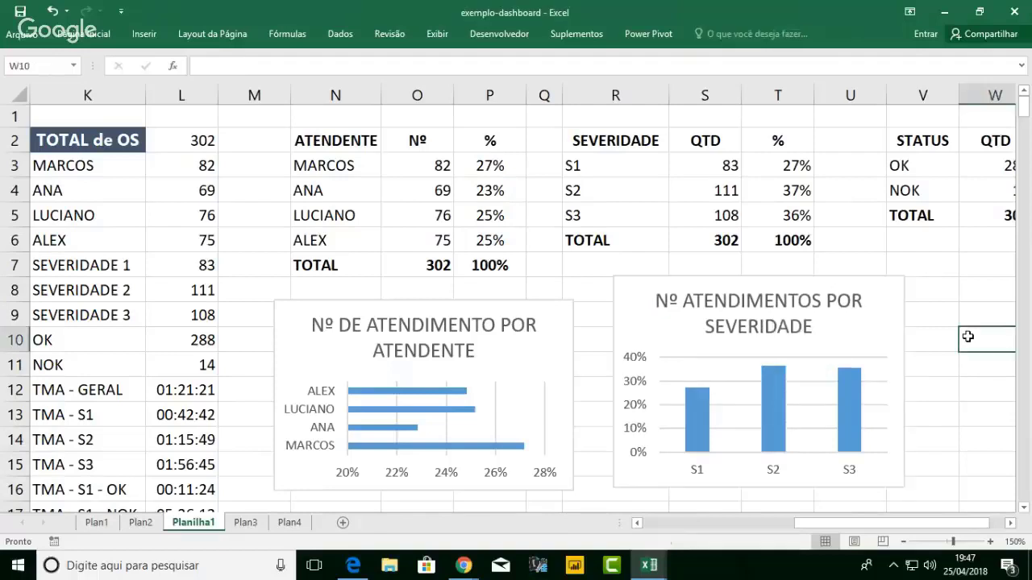
# - Insert a doughnut chart from the status labels in V3:V4 and their percentages in X3:X4
pyautogui.click(1009, 524)
pyautogui.click(1010, 524)
pyautogui.click(679, 176)
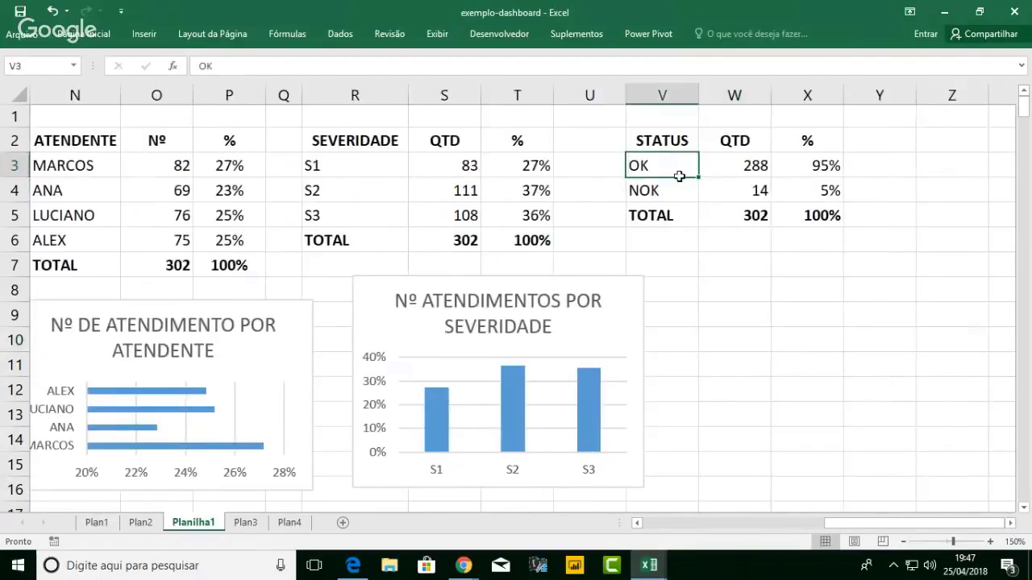
pyautogui.moveTo(680, 176); pyautogui.dragTo(677, 192)
pyautogui.keyDown('ctrl'); pyautogui.moveTo(810, 167); pyautogui.dragTo(815, 188); pyautogui.keyUp('ctrl')
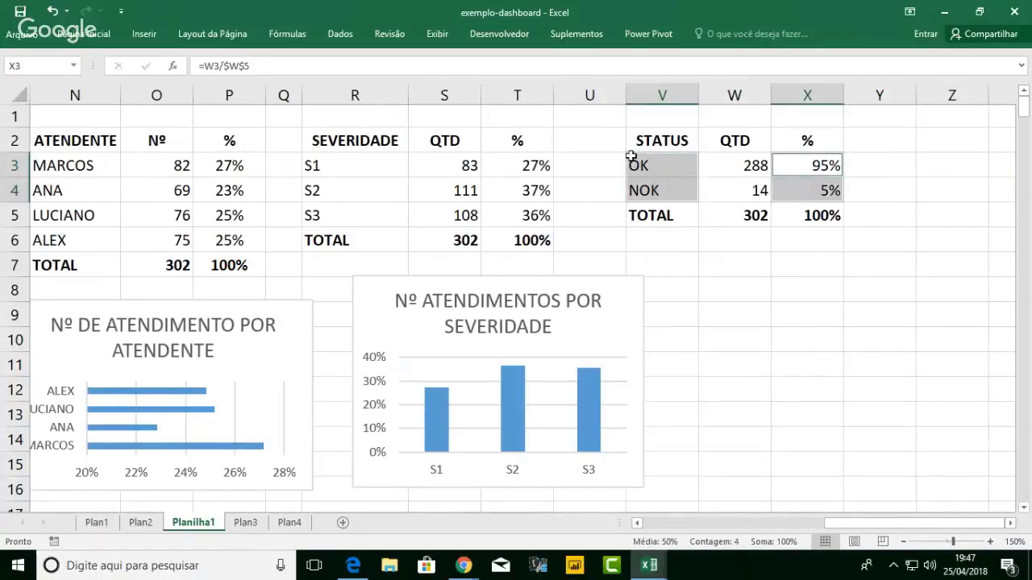
pyautogui.click(92, 36)
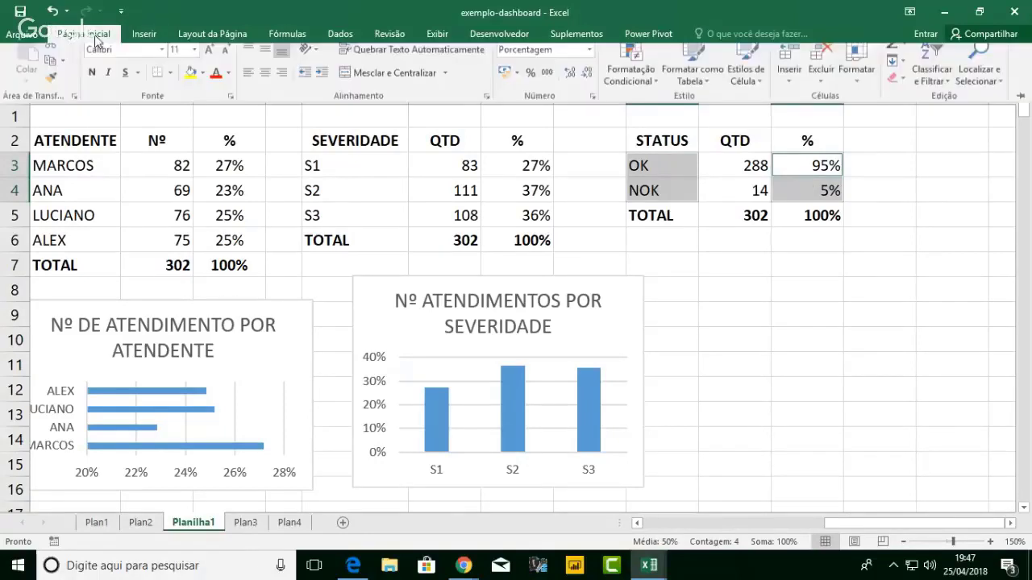
pyautogui.click(152, 37)
pyautogui.click(461, 91)
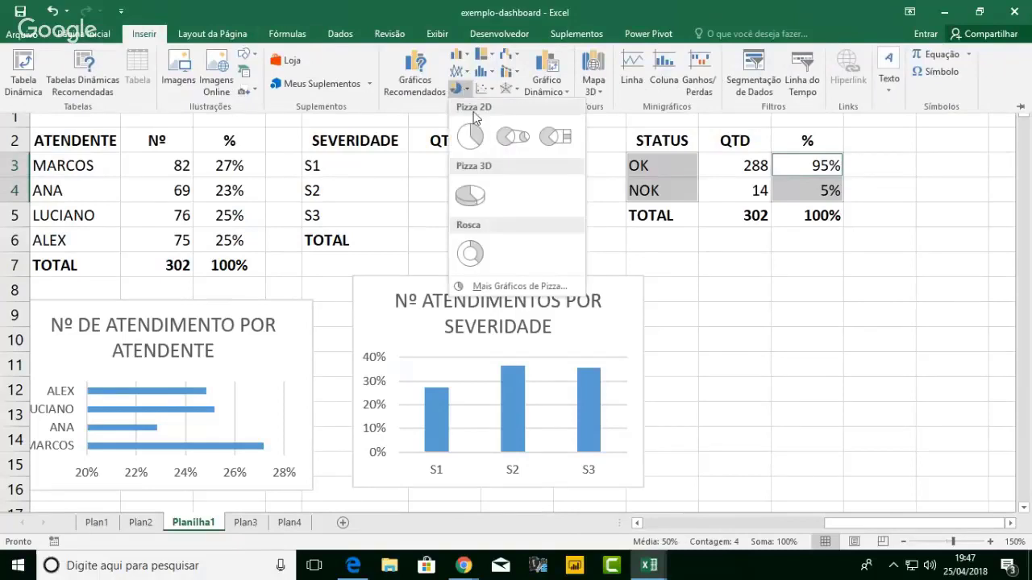
pyautogui.click(470, 254)
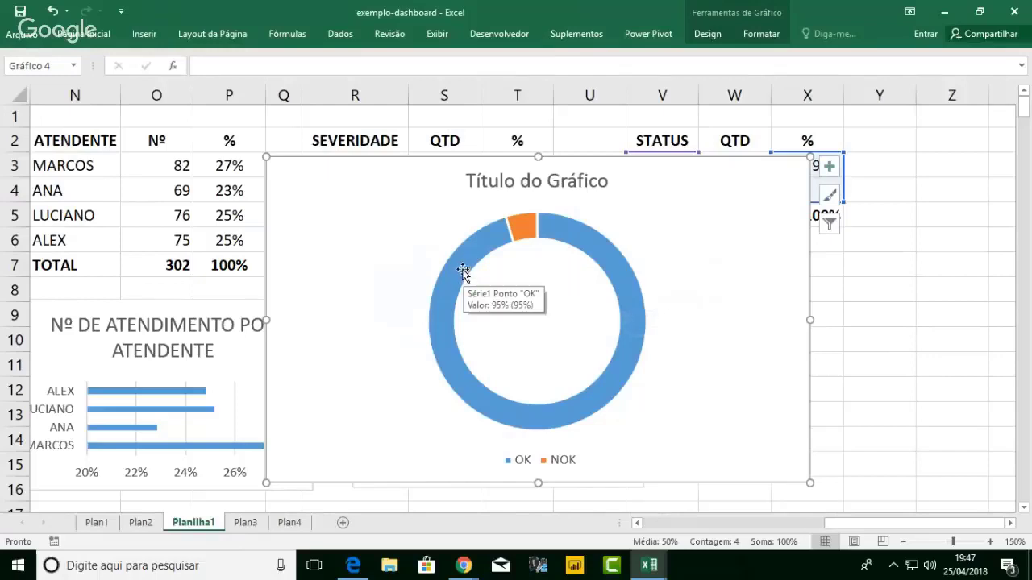
# - Change the status chart's type from doughnut to a 2D pie
pyautogui.click(706, 36)
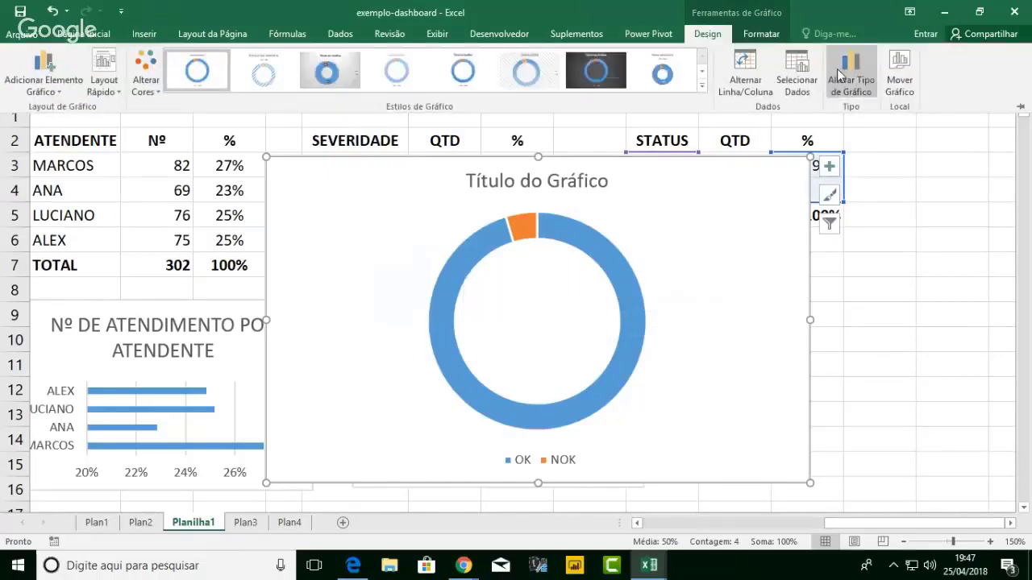
pyautogui.click(840, 76)
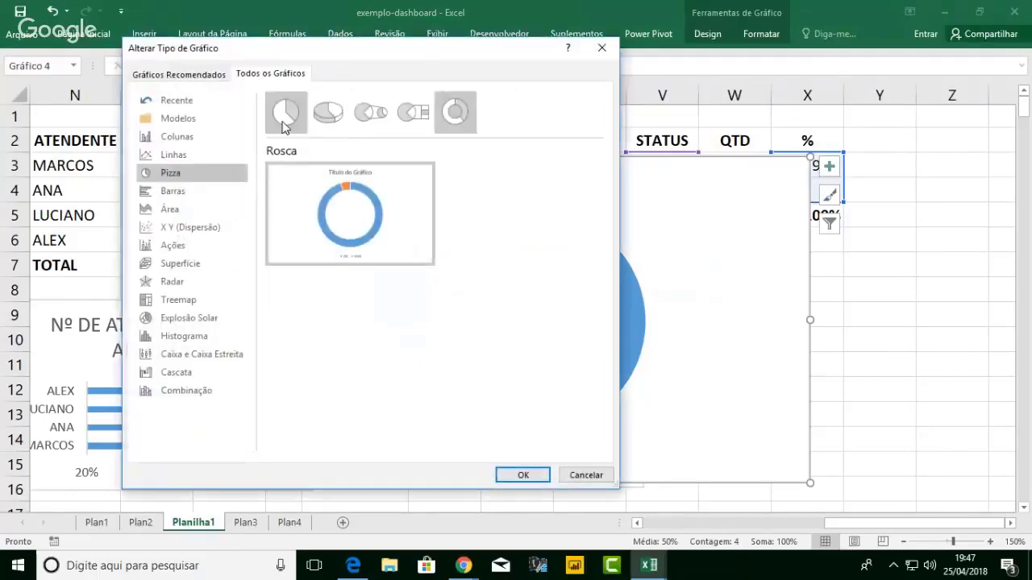
pyautogui.click(285, 112)
pyautogui.click(522, 475)
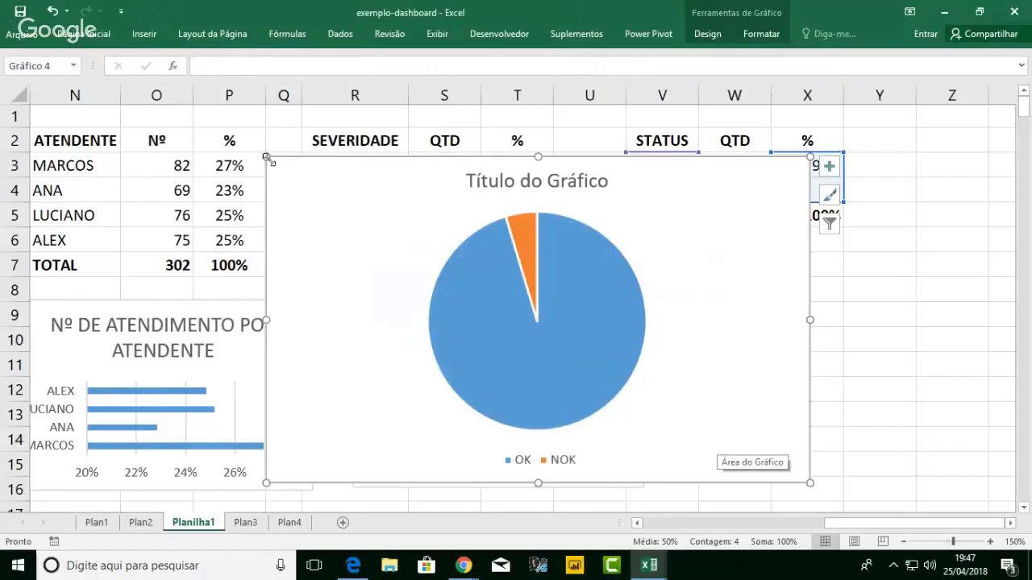
# - Shrink the status pie chart, move it beneath the status table, and title it "ATENDIMENTO POR STATUS"
pyautogui.moveTo(266, 154); pyautogui.dragTo(450, 275)
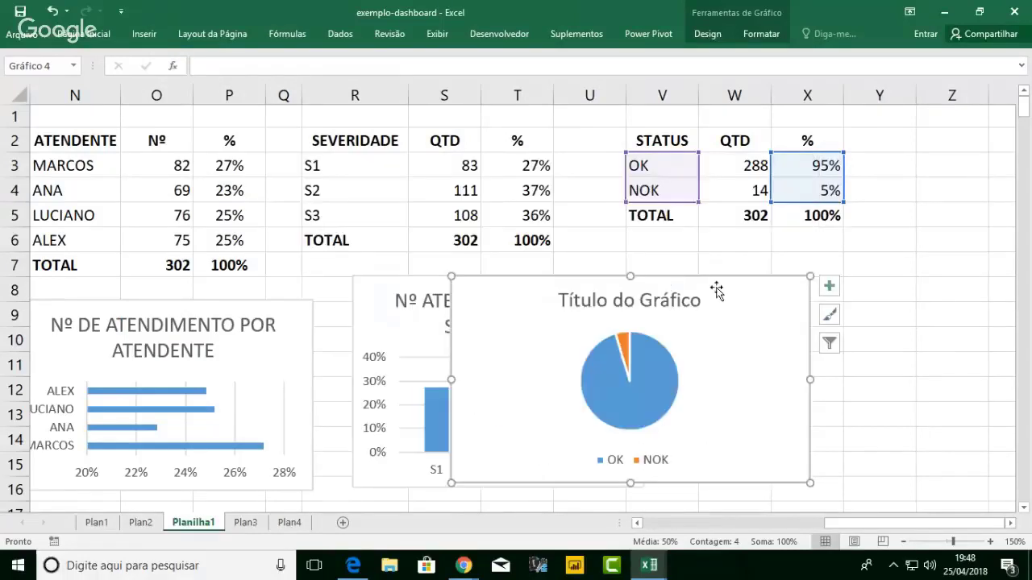
pyautogui.moveTo(721, 283); pyautogui.dragTo(951, 272)
pyautogui.doubleClick(899, 290)
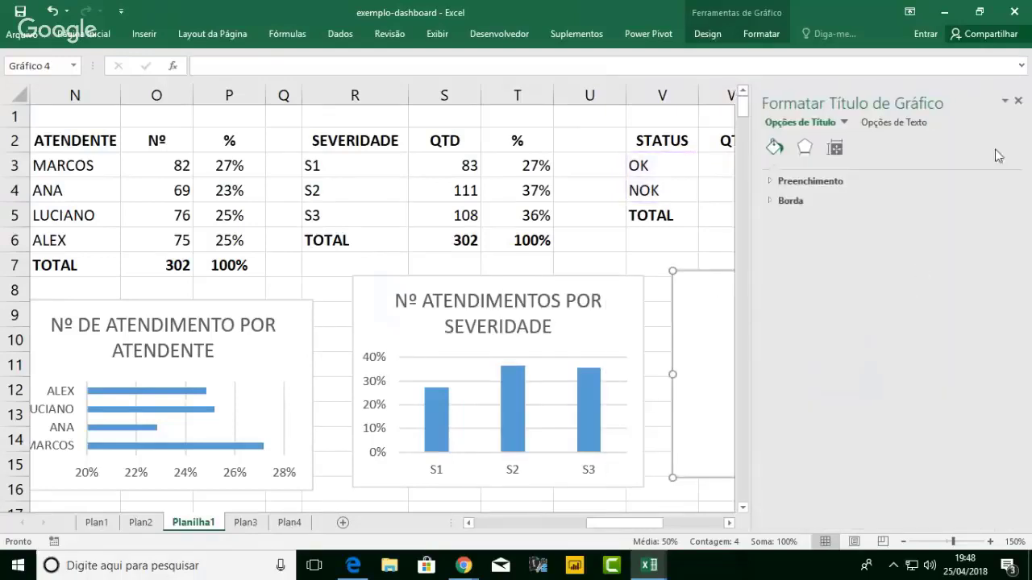
pyautogui.click(1018, 101)
pyautogui.click(885, 295)
pyautogui.hotkey('ctrl', 'a')
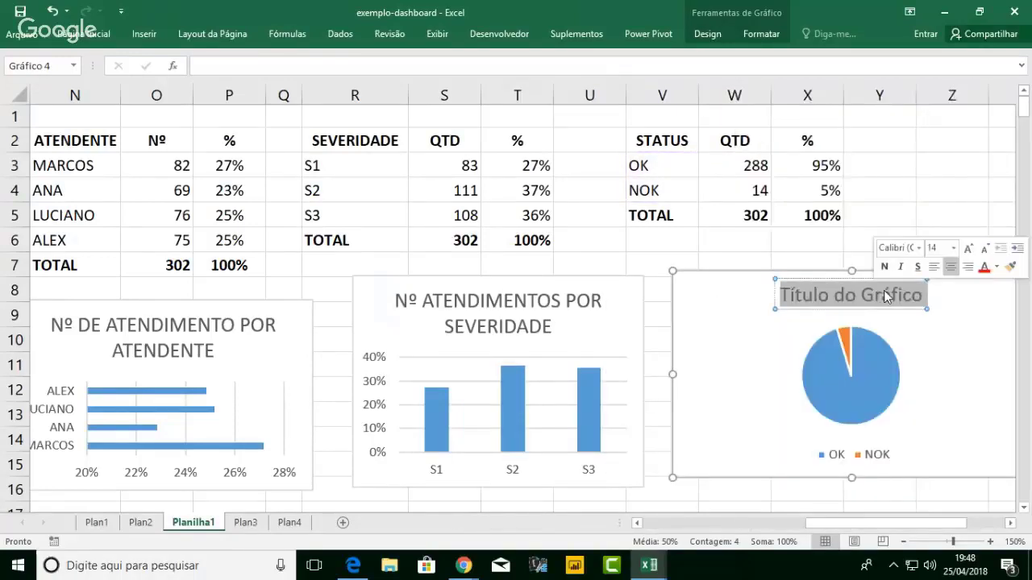
pyautogui.write('ATENDIMENTO')
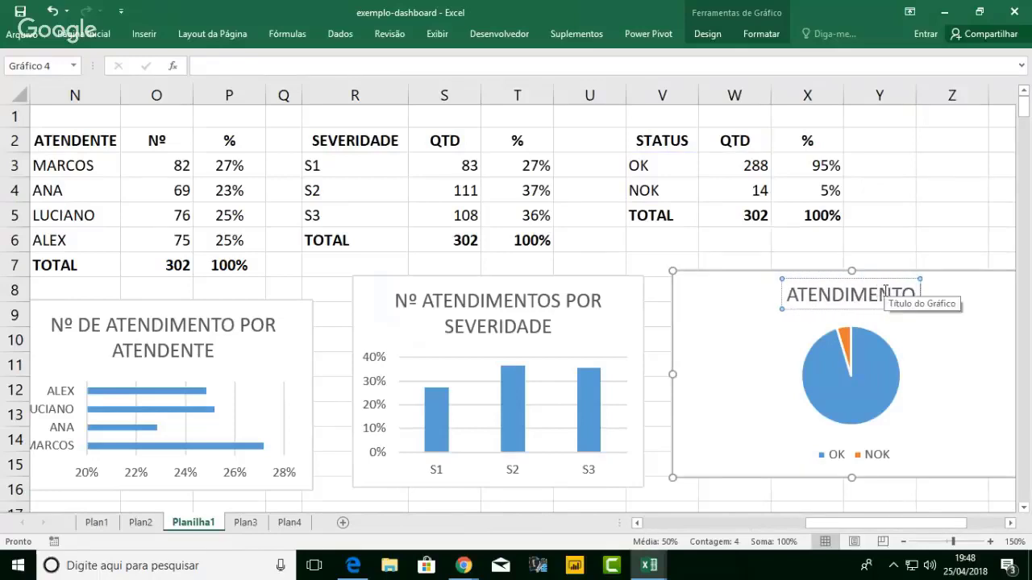
pyautogui.write(' POR SAA')
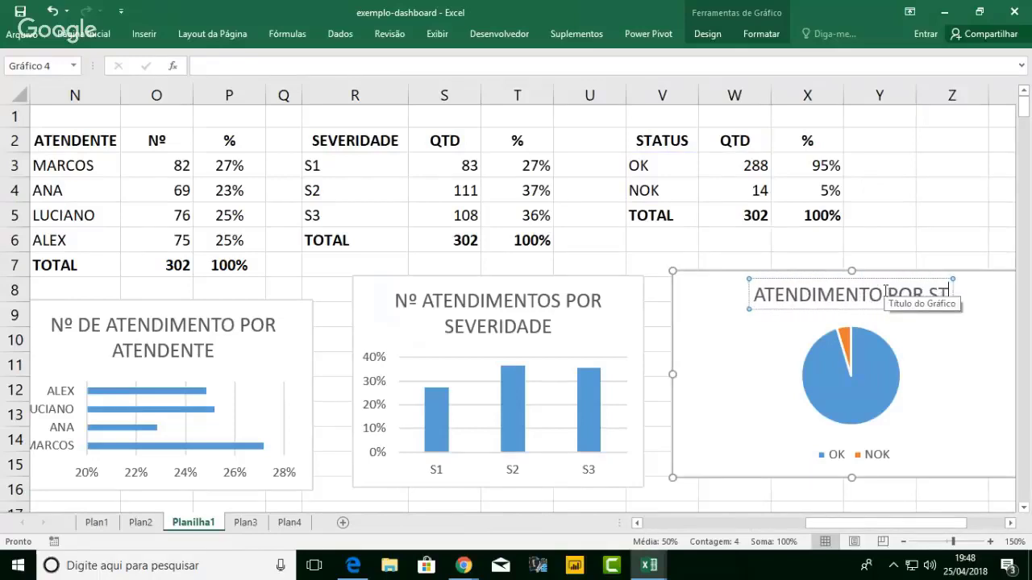
pyautogui.write('TUS')
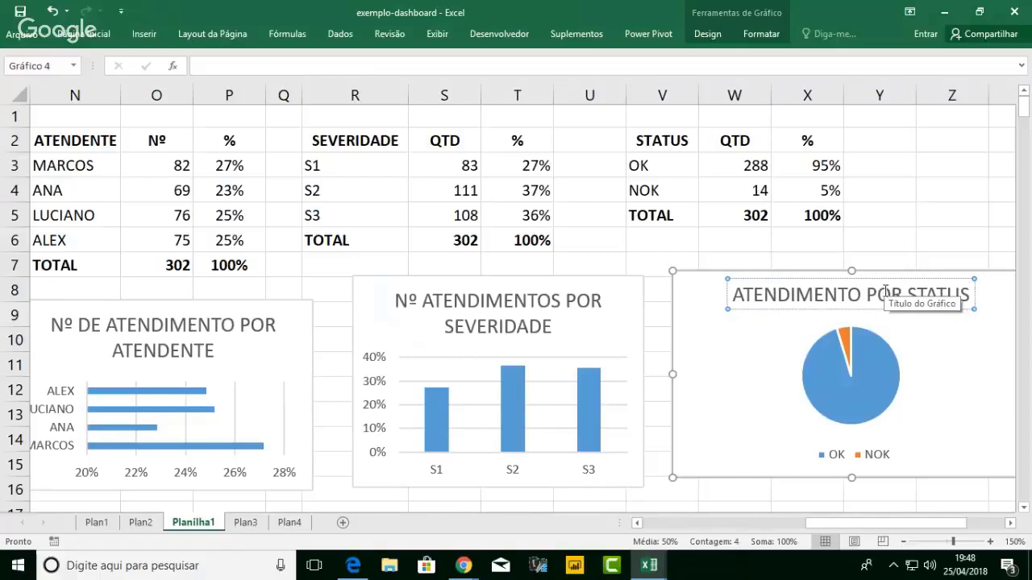
pyautogui.click(942, 238)
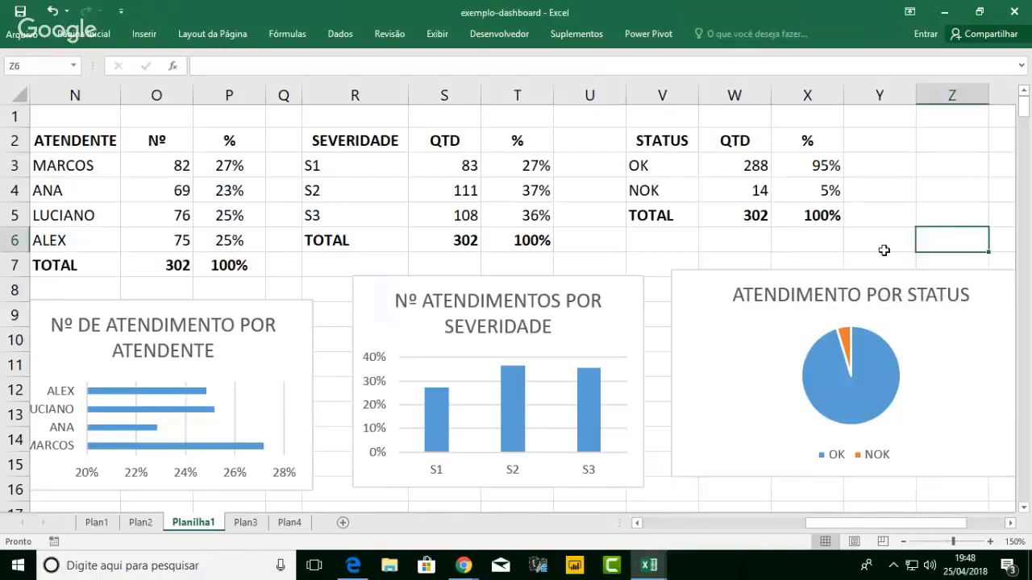
# - Narrow the status pie chart and position it just beside the severity chart, from about row 8 to row 16
pyautogui.moveTo(793, 274); pyautogui.dragTo(769, 279)
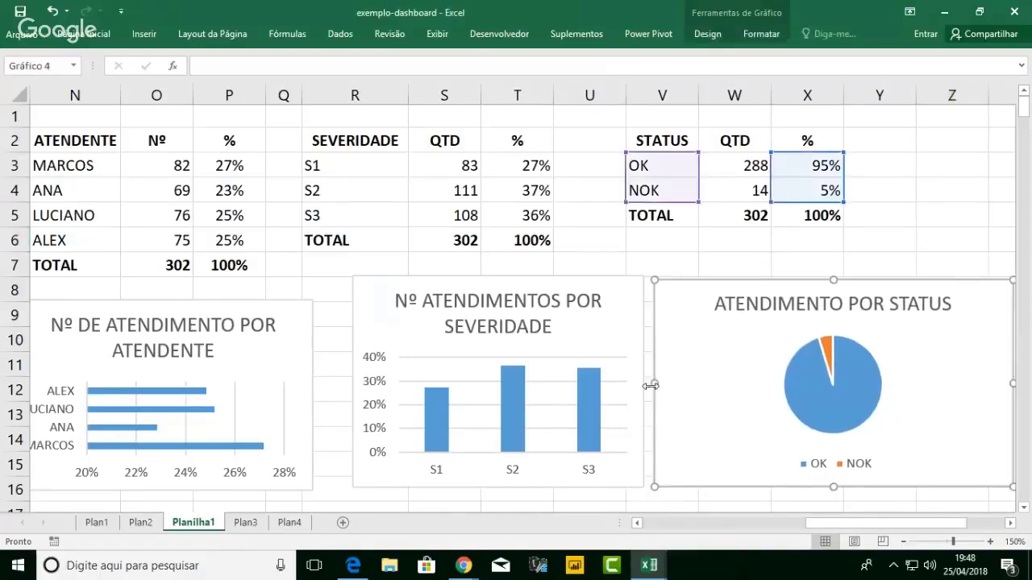
pyautogui.moveTo(658, 384); pyautogui.dragTo(730, 382)
pyautogui.moveTo(845, 302); pyautogui.dragTo(742, 284)
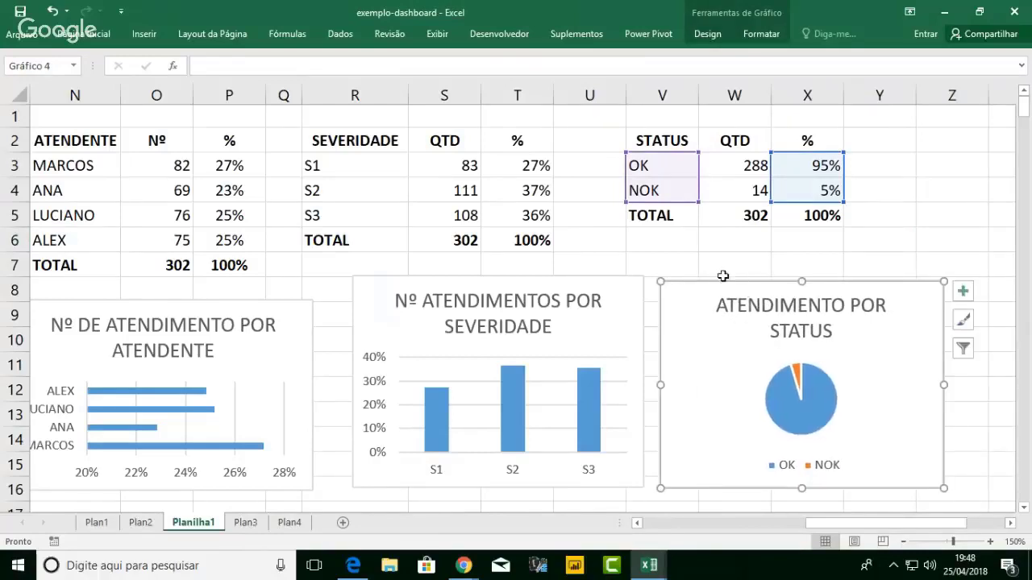
# - Add a new worksheet and move the attendant, severity and status charts from Planilha1 onto it
pyautogui.click(342, 524)
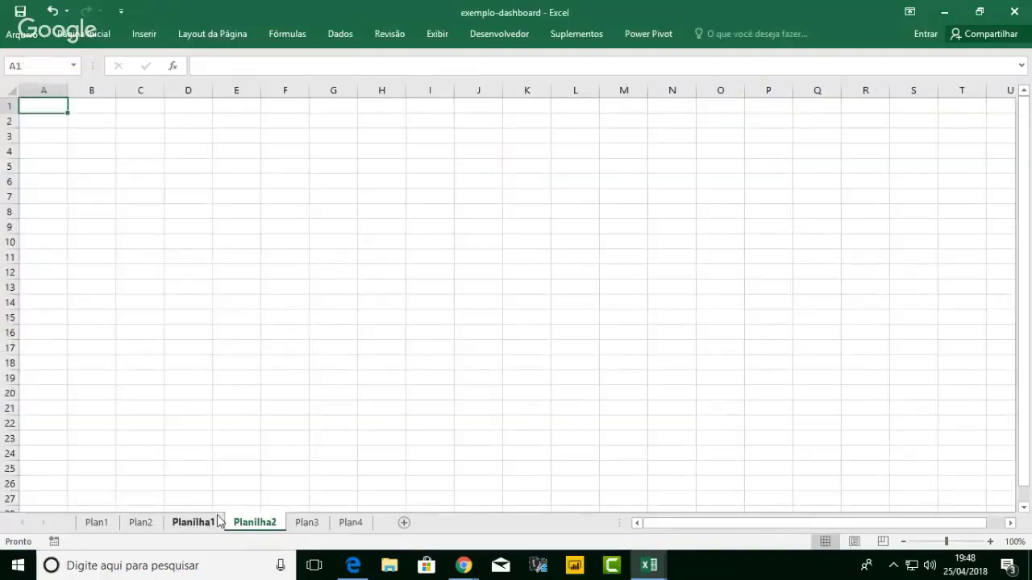
pyautogui.click(214, 522)
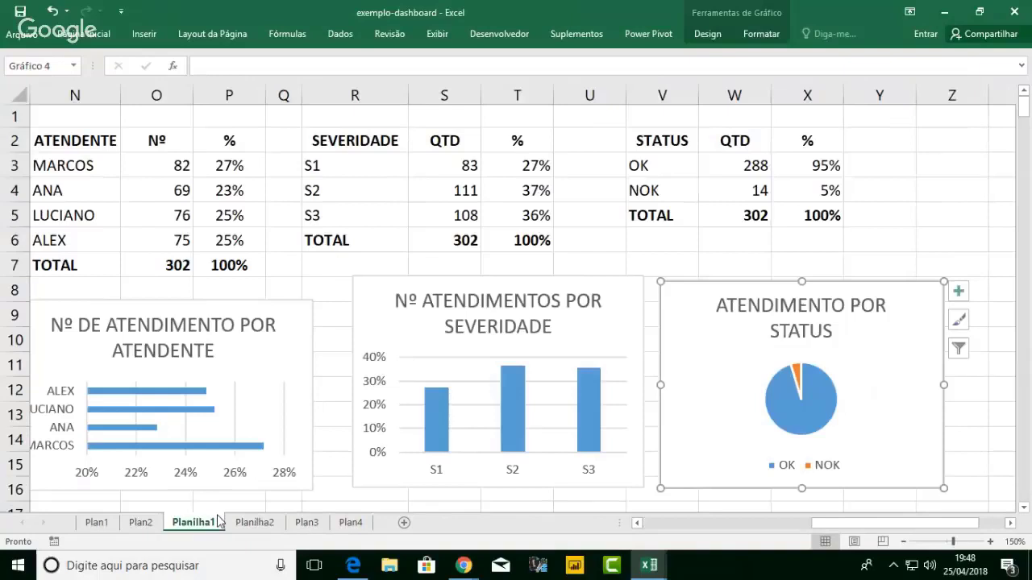
pyautogui.click(260, 430)
pyautogui.keyDown('ctrl'); pyautogui.click(399, 302); pyautogui.keyUp('ctrl')
pyautogui.keyDown('ctrl'); pyautogui.click(709, 292); pyautogui.keyUp('ctrl')
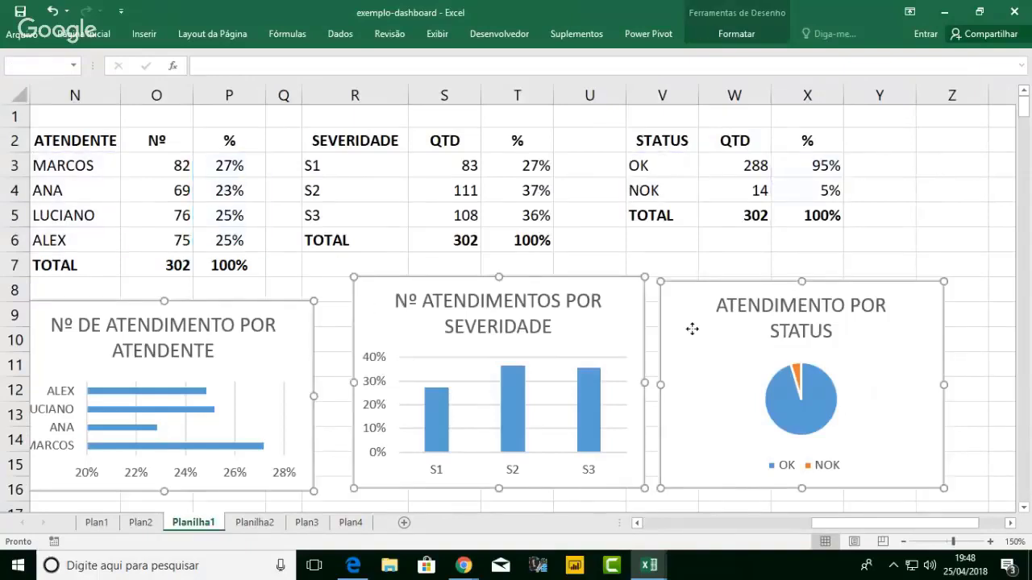
pyautogui.hotkey('ctrl', 'x')
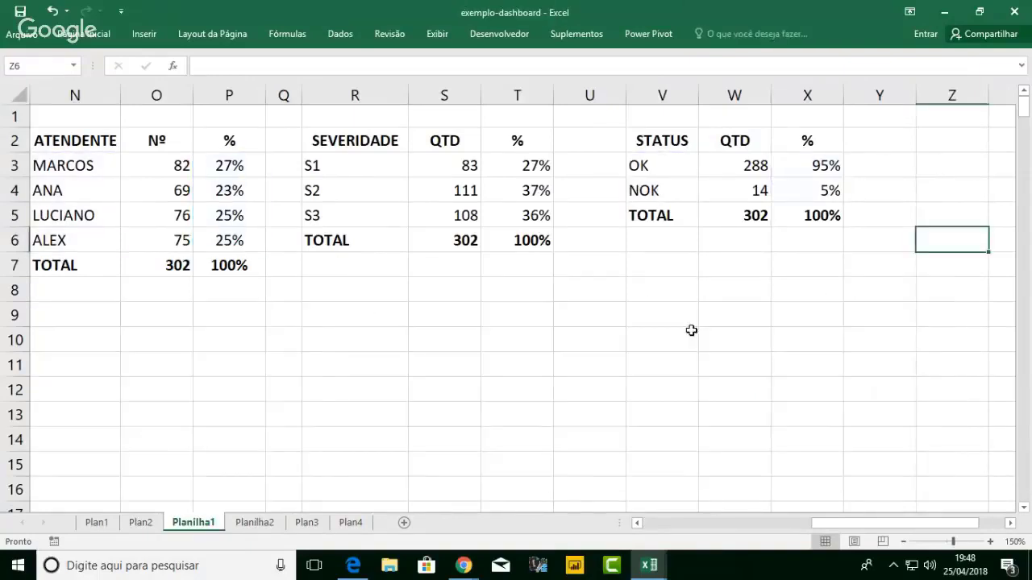
pyautogui.click(274, 524)
pyautogui.hotkey('ctrl', 'v')
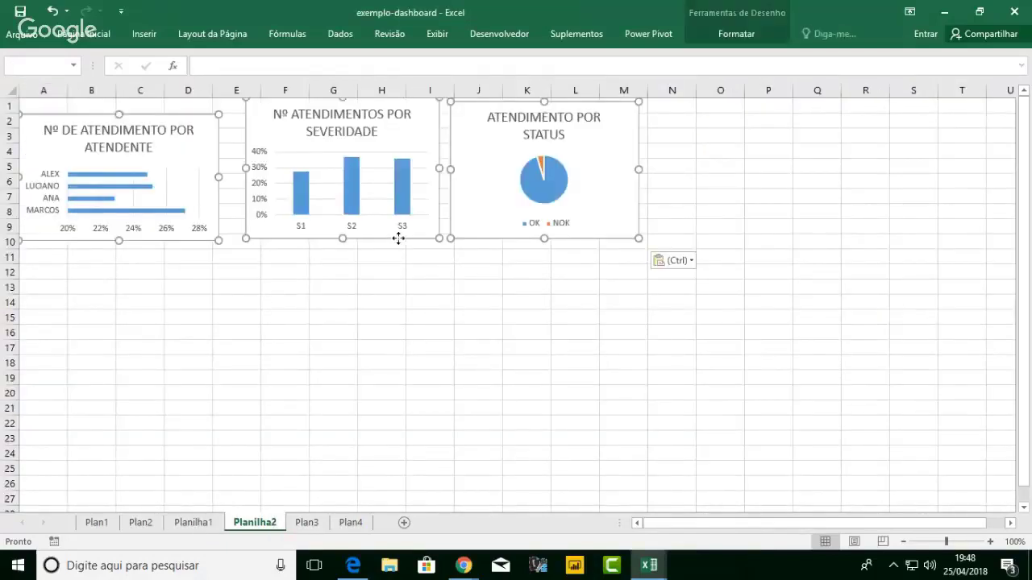
# - Shift the three charts to start around column B, and align the severity chart with the attendant chart across rows 4 to 12
pyautogui.moveTo(402, 241); pyautogui.dragTo(442, 269)
pyautogui.click(417, 346)
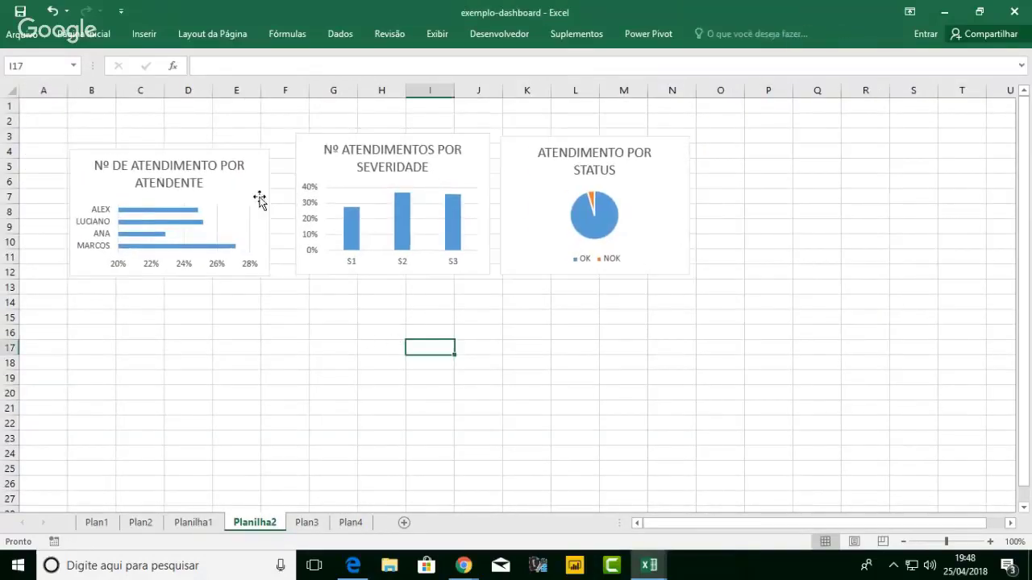
pyautogui.moveTo(353, 135); pyautogui.dragTo(341, 151)
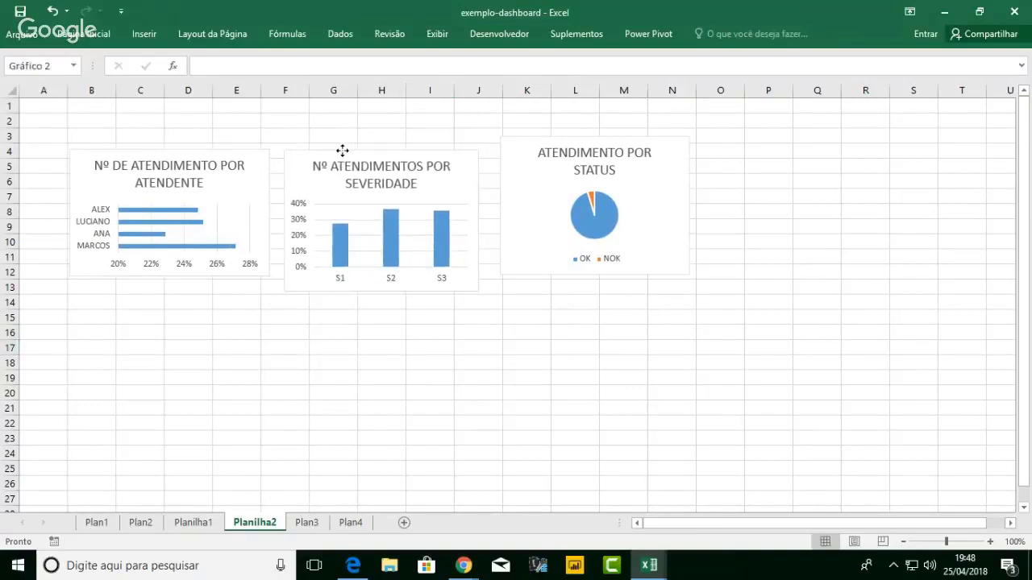
pyautogui.moveTo(385, 274); pyautogui.dragTo(385, 277)
# - Align the status pie chart with the other two charts and resize it to about their height, slightly wider
pyautogui.moveTo(530, 223); pyautogui.dragTo(525, 235)
pyautogui.click(525, 235)
pyautogui.moveTo(682, 217); pyautogui.dragTo(695, 216)
pyautogui.moveTo(593, 285); pyautogui.dragTo(594, 279)
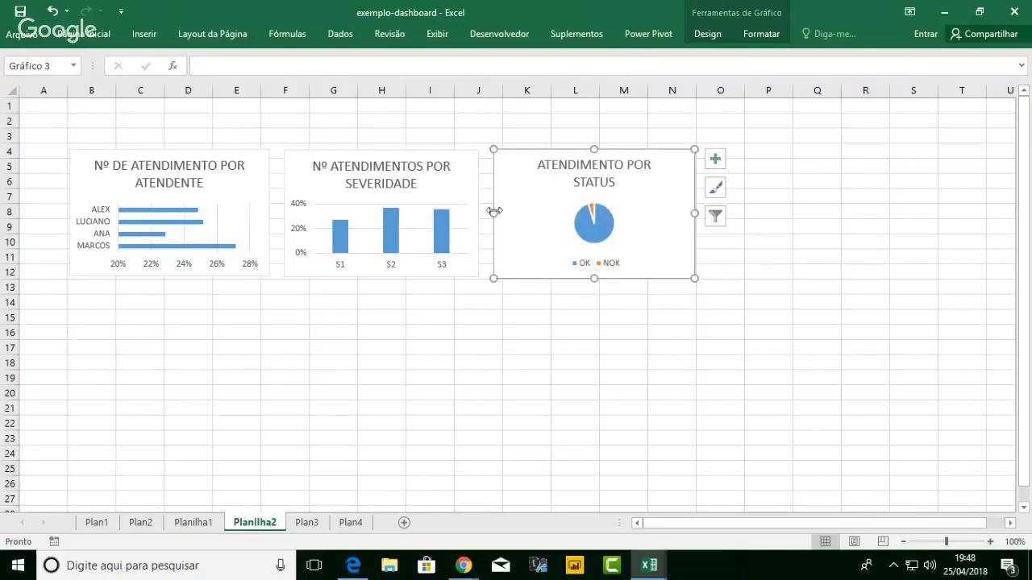
pyautogui.moveTo(491, 210); pyautogui.dragTo(489, 212)
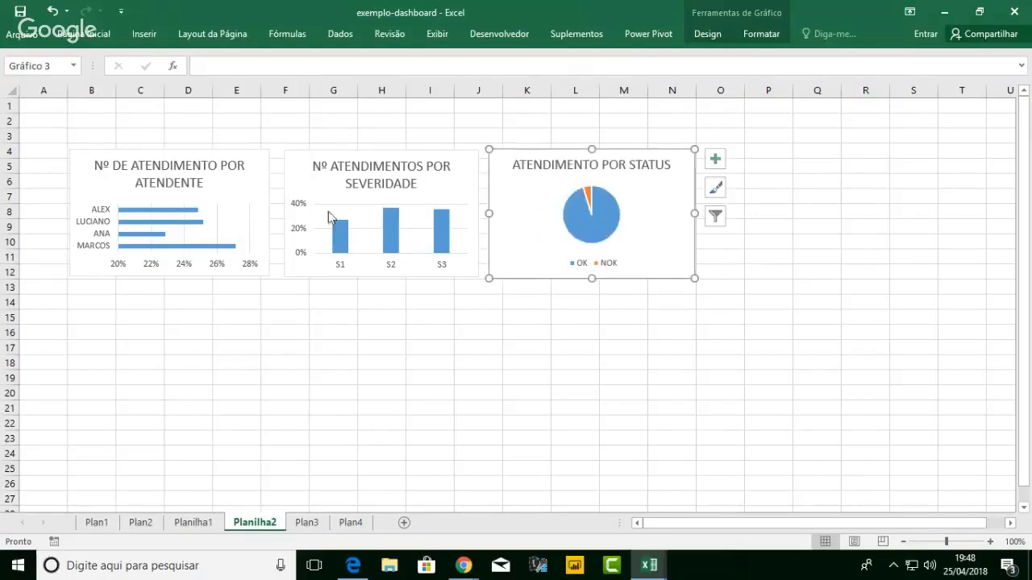
# - Remove the vertical gridlines from the attendant chart and the horizontal gridlines from the severity chart
pyautogui.click(250, 224)
pyautogui.click(219, 228)
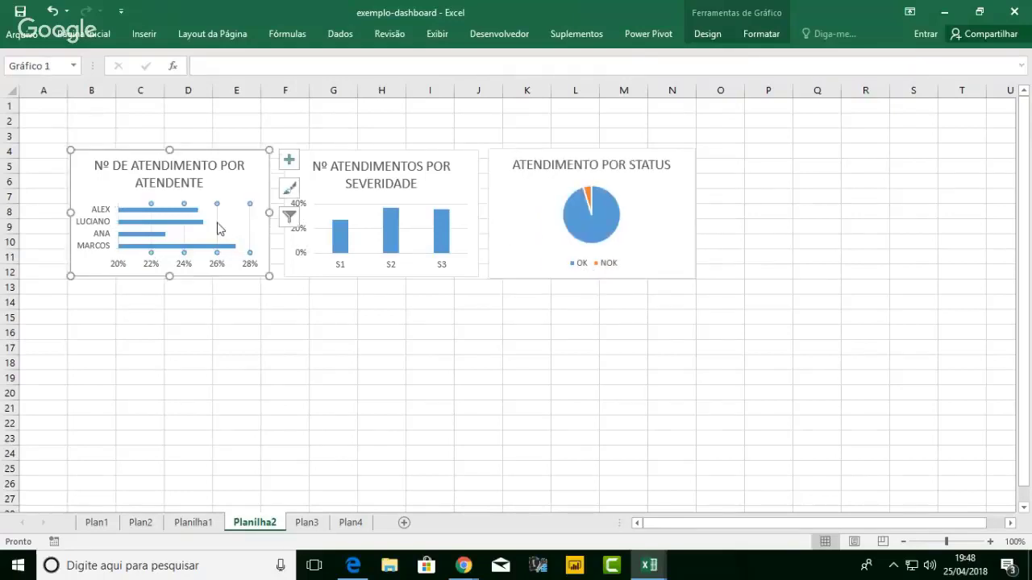
pyautogui.press('Escape')
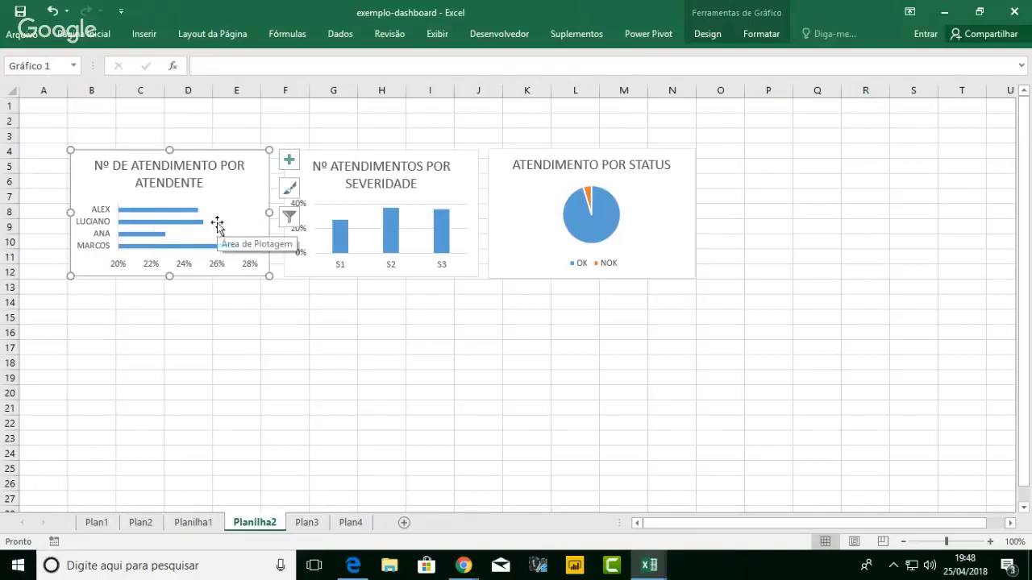
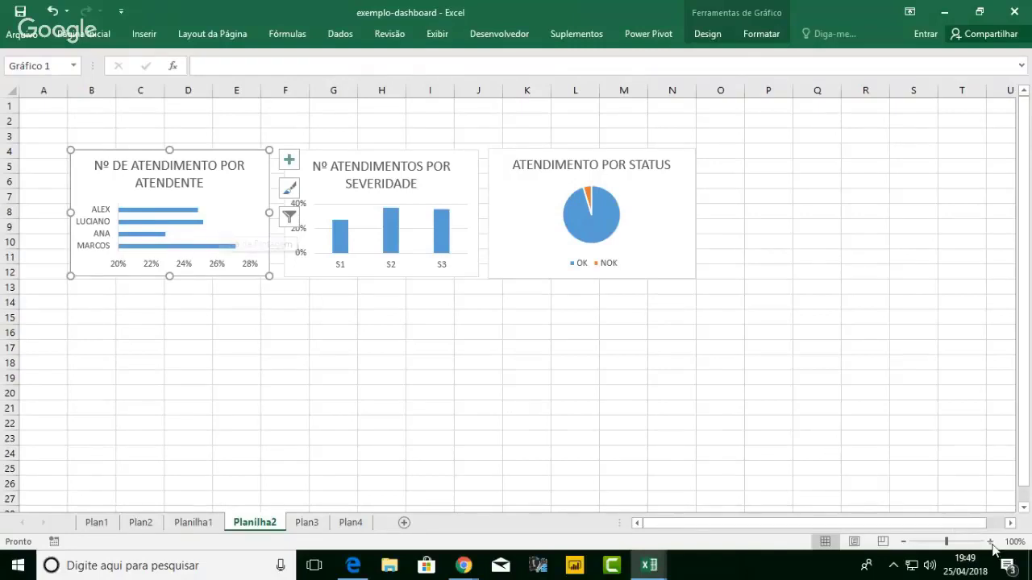
pyautogui.click(991, 543)
pyautogui.click(991, 543)
pyautogui.click(733, 450)
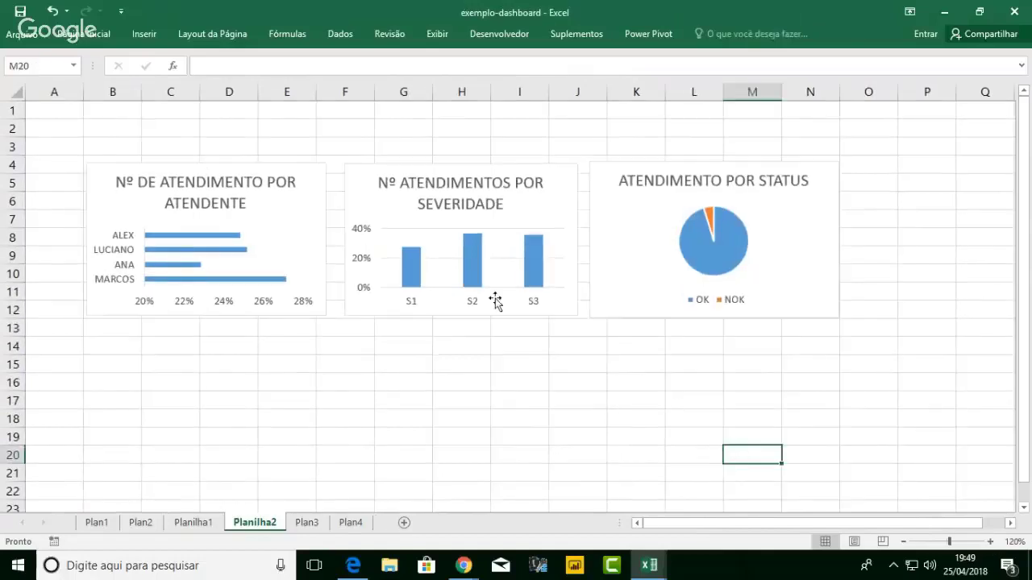
pyautogui.click(446, 263)
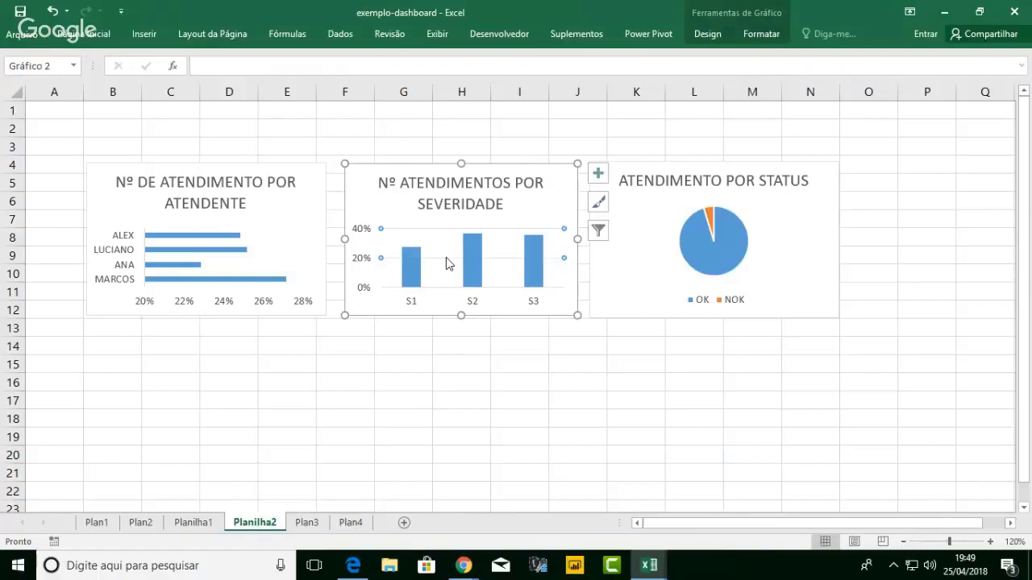
pyautogui.press('Delete')
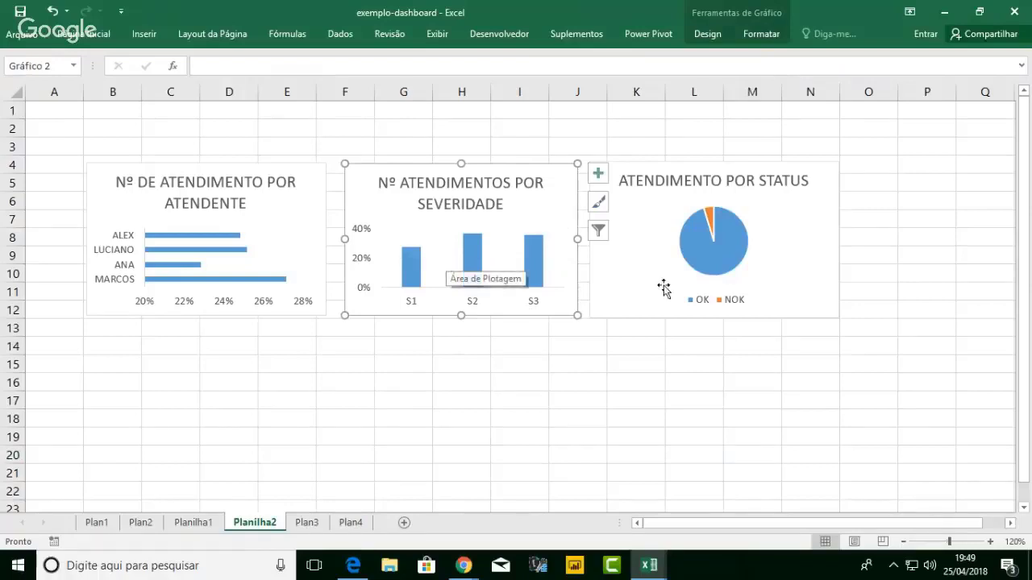
# - Copy the TMA - S1, TMA - S2 and TMA - S3 labels with their times (K13:L15) on Planilha1
pyautogui.click(193, 522)
pyautogui.moveTo(844, 524); pyautogui.dragTo(682, 525)
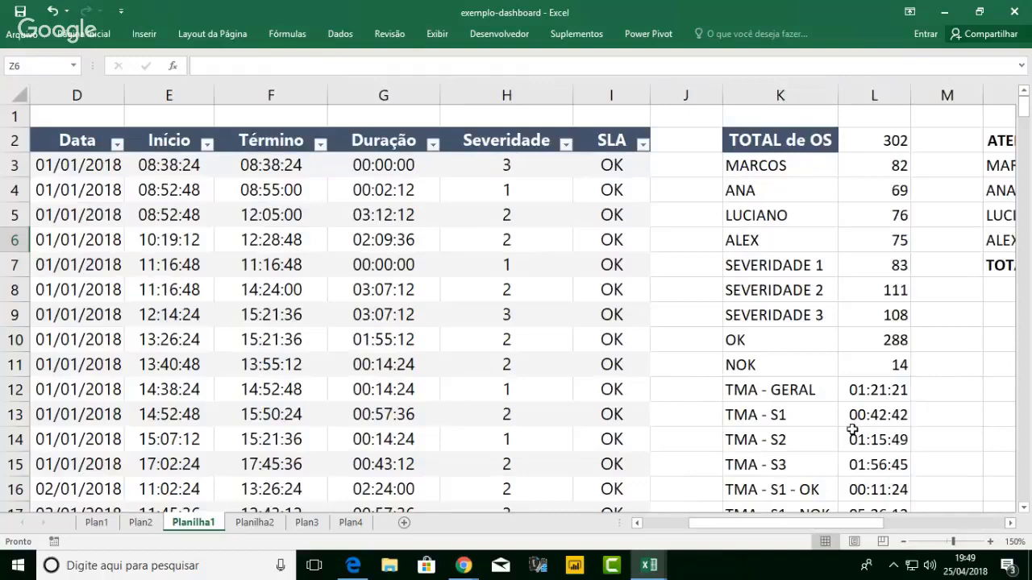
pyautogui.click(871, 389)
pyautogui.scroll(-2, 852, 328)
pyautogui.moveTo(774, 266); pyautogui.dragTo(871, 313)
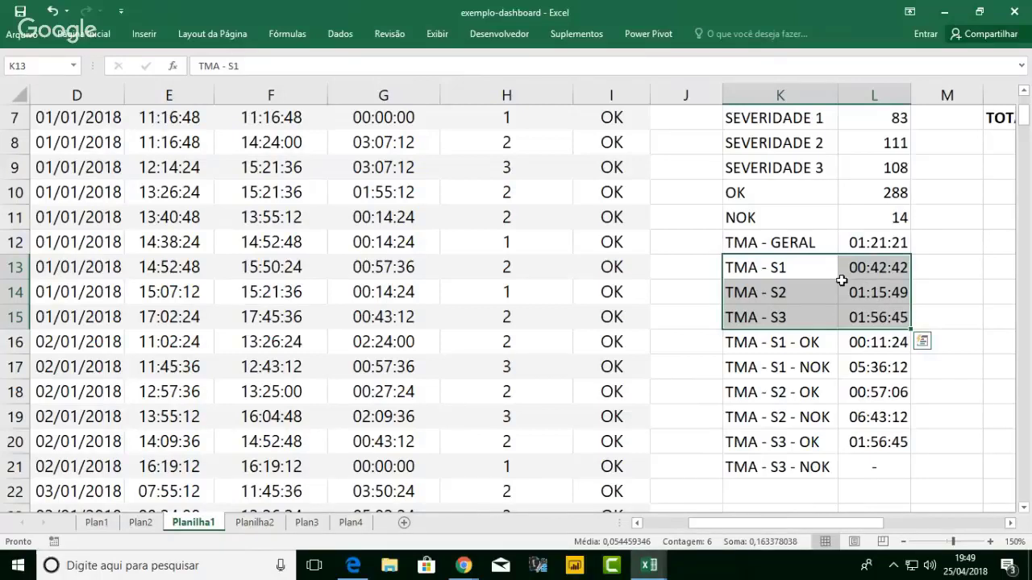
pyautogui.hotkey('ctrl', 'c')
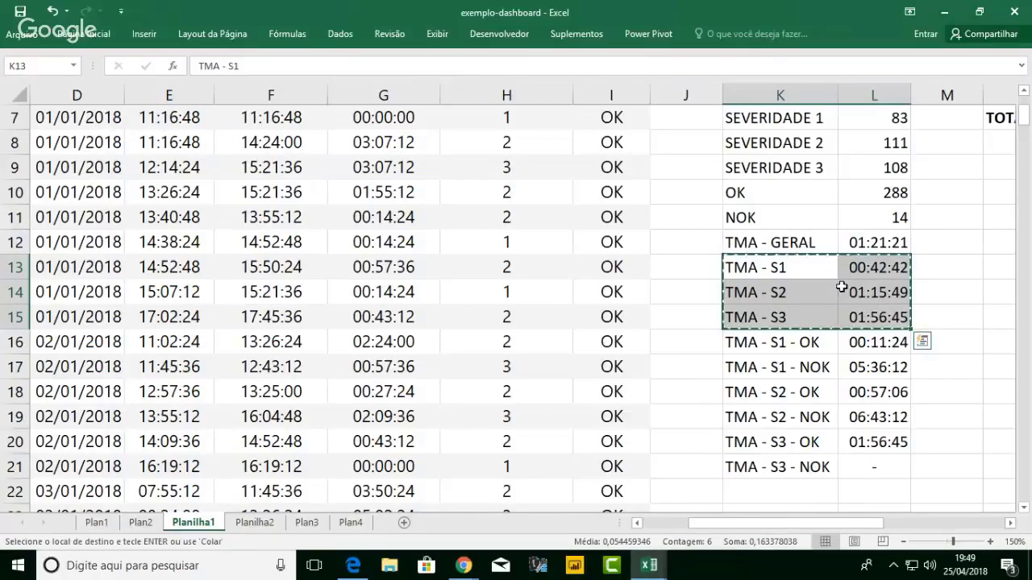
# - Paste the copied TMA labels and times as values only, starting at cell Z3 beside the status table
pyautogui.click(1011, 524)
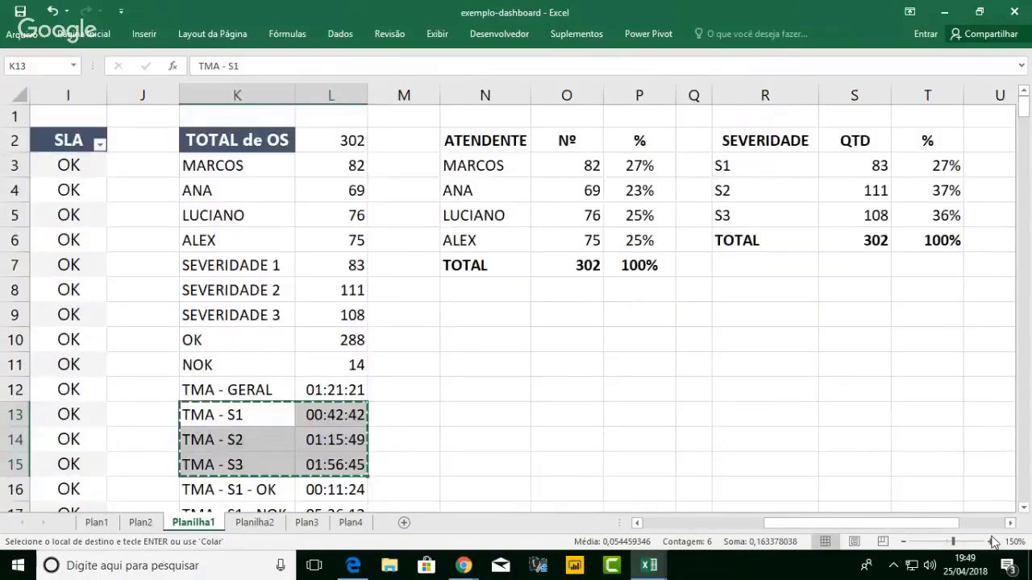
pyautogui.hscroll(4, 790, 152)
pyautogui.click(790, 150)
pyautogui.click(791, 164)
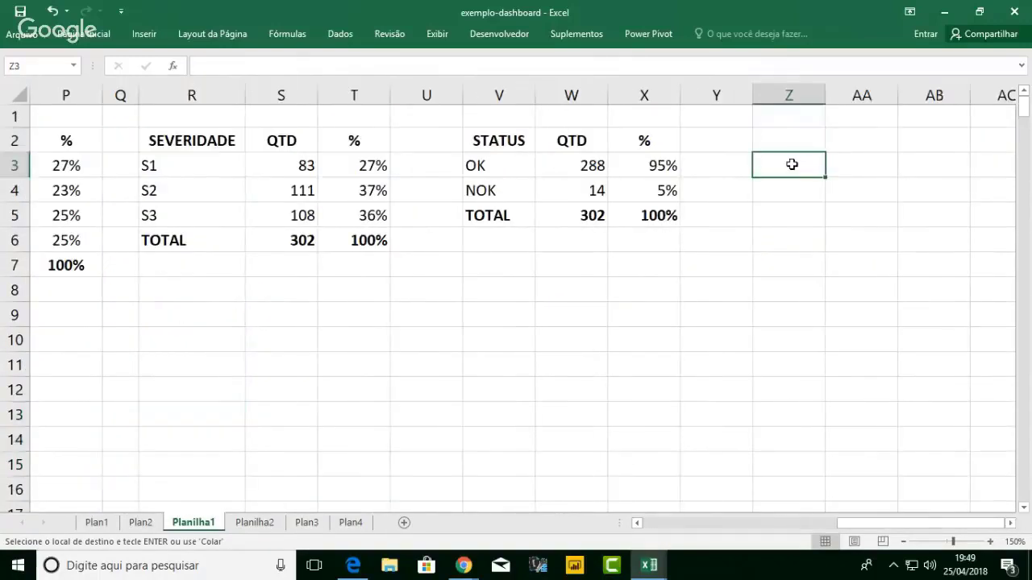
pyautogui.hotkey('ctrl', 'v')
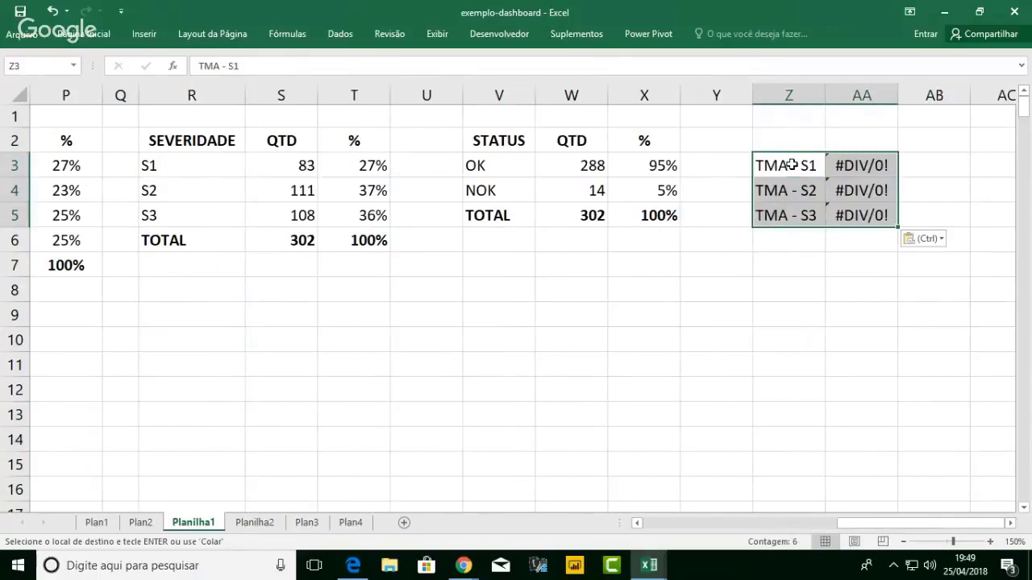
pyautogui.click(942, 240)
pyautogui.click(912, 339)
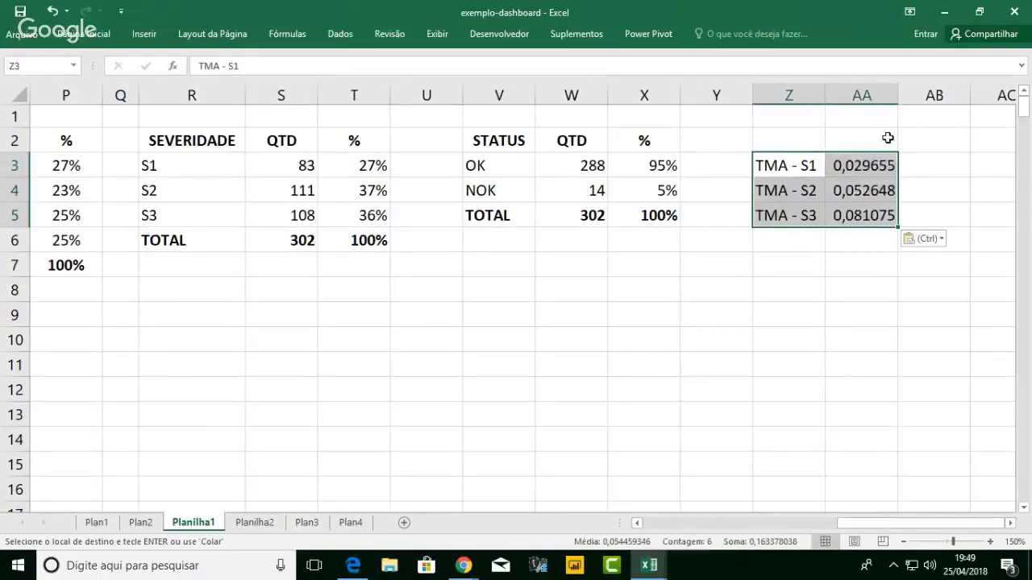
# - Format the pasted TMA values in AA3:AA5 as time (Hora)
pyautogui.moveTo(868, 161); pyautogui.dragTo(868, 209)
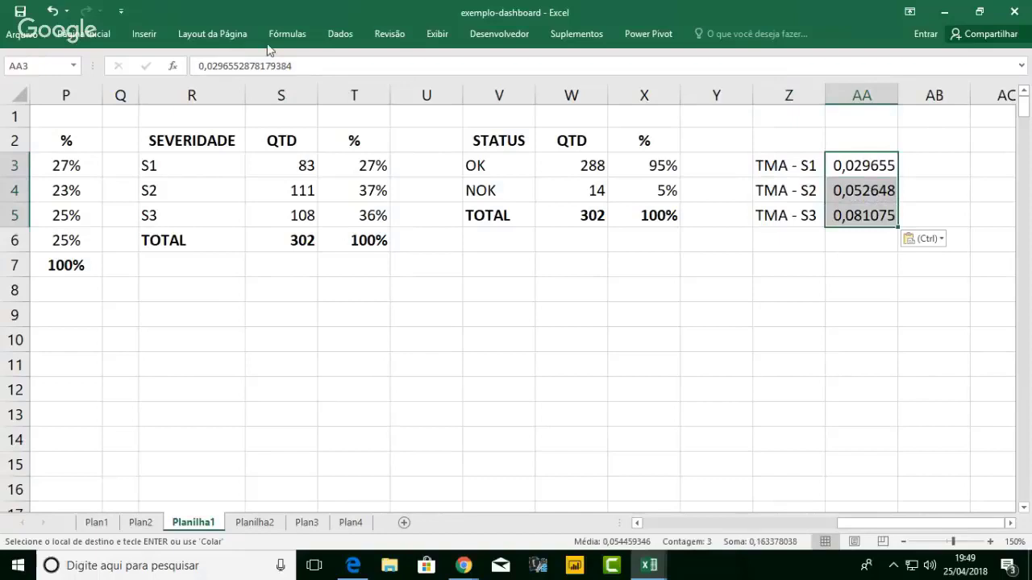
pyautogui.click(93, 35)
pyautogui.click(589, 60)
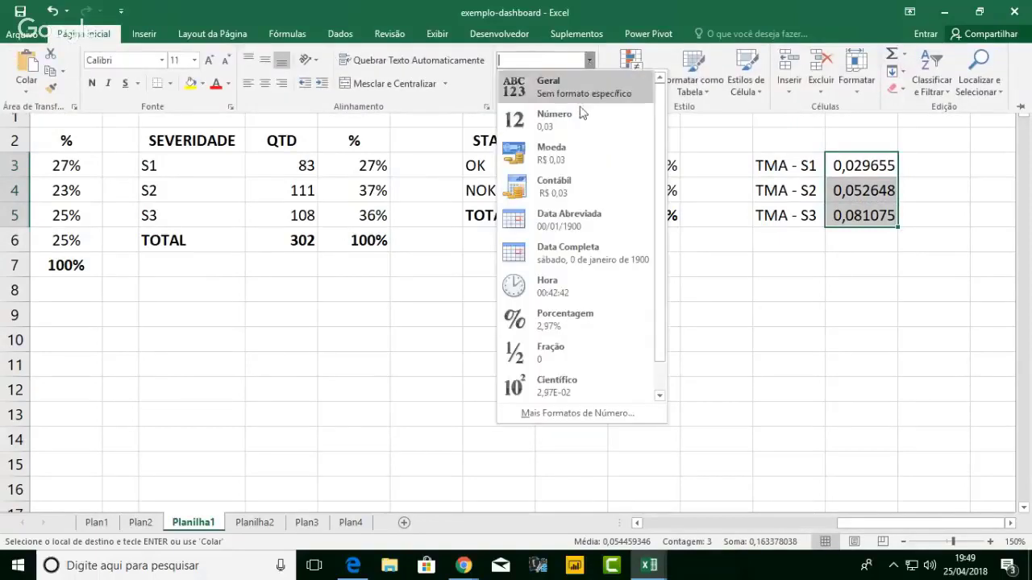
pyautogui.click(578, 292)
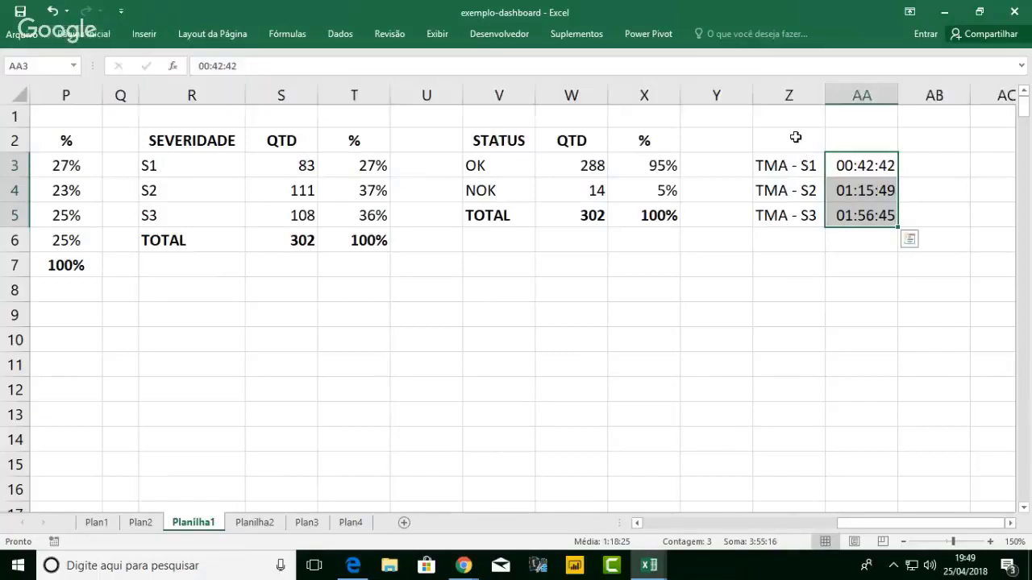
# - Enter the heading TMA in Z2 and shorten the labels in Z3:Z5 to S1, S2 and S3
pyautogui.click(794, 137)
pyautogui.write('TMA')
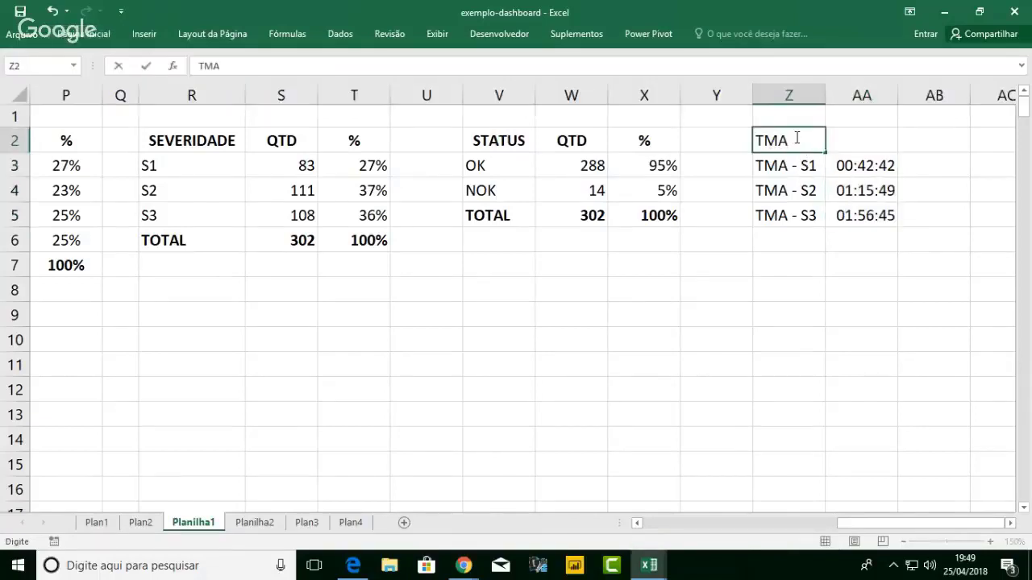
pyautogui.press('Return')
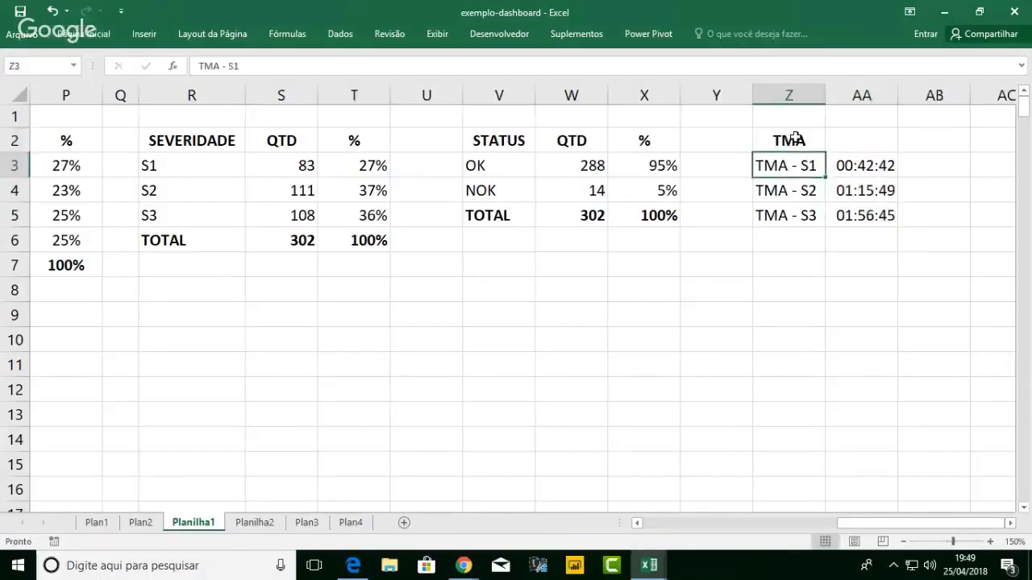
pyautogui.write('S1')
pyautogui.press('Return')
pyautogui.write('S2')
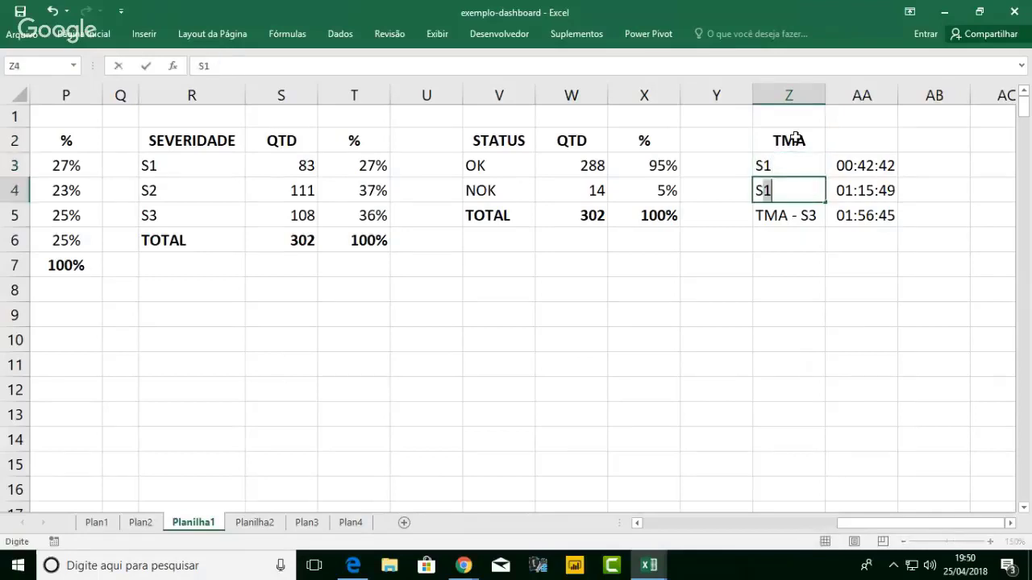
pyautogui.press('Return')
pyautogui.write('S')
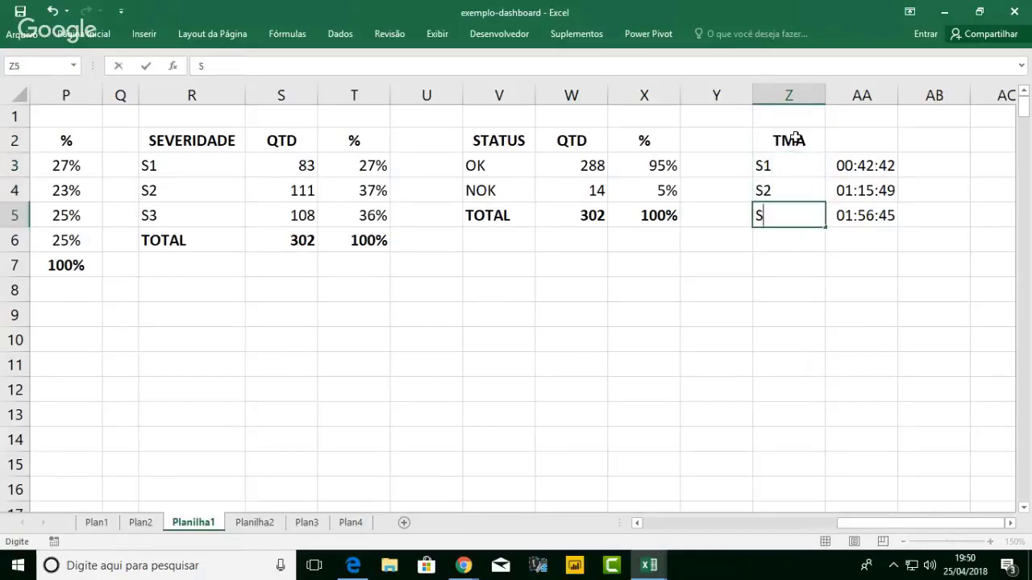
pyautogui.write('3')
pyautogui.press('Return')
# - Center the S1, S2 and S3 labels in Z3:Z5 horizontally
pyautogui.press('Right')
pyautogui.press('Up')
pyautogui.press('Up')
pyautogui.press('Up')
pyautogui.press('Up')
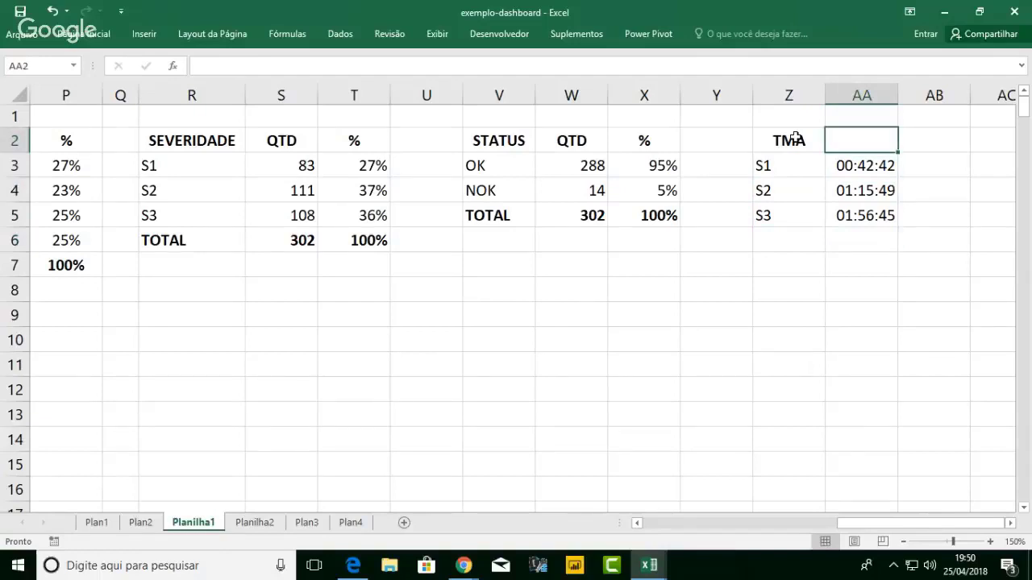
pyautogui.press('Down')
pyautogui.press('Left')
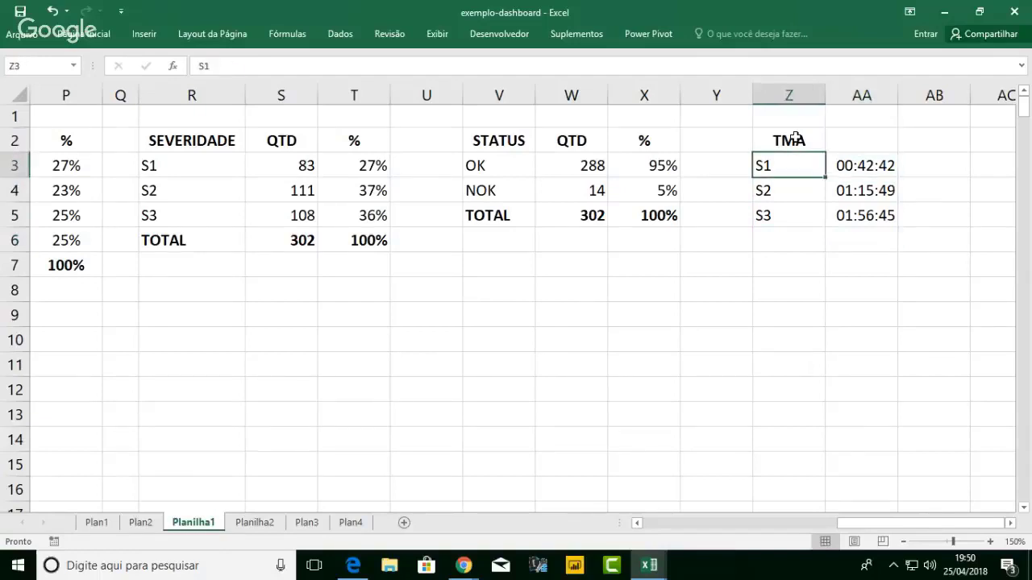
pyautogui.hotkey('shift', 'Down')
pyautogui.hotkey('shift', 'Down')
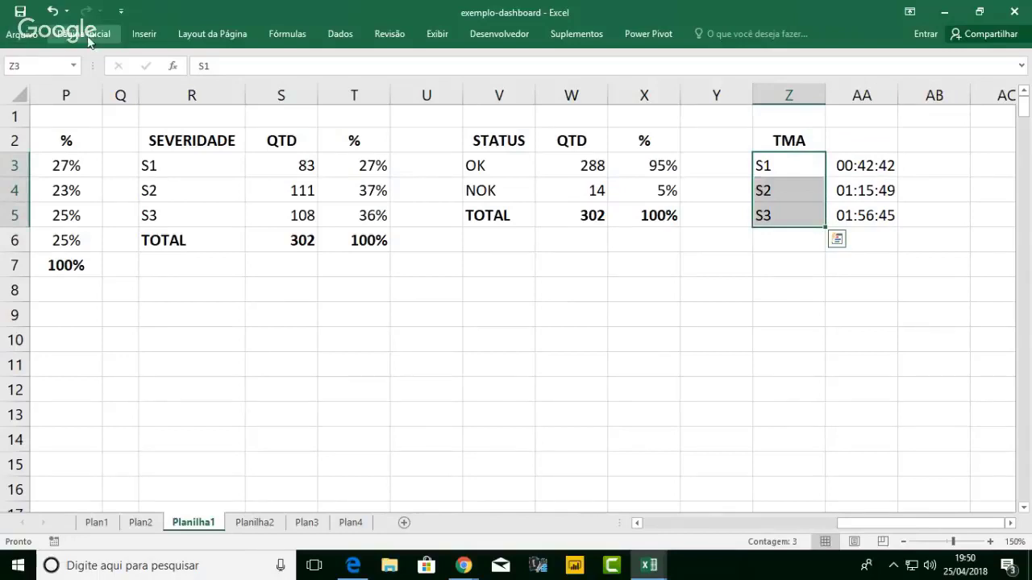
pyautogui.click(87, 36)
pyautogui.click(265, 84)
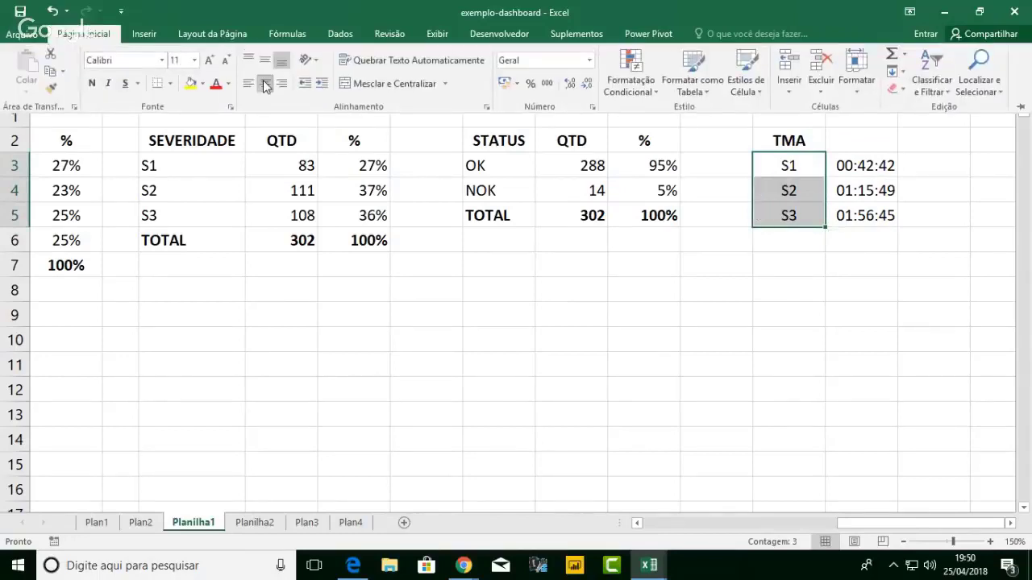
# - Enter the heading REALIZADO above the TMA times in cell AA2
pyautogui.click(859, 143)
pyautogui.click(862, 141)
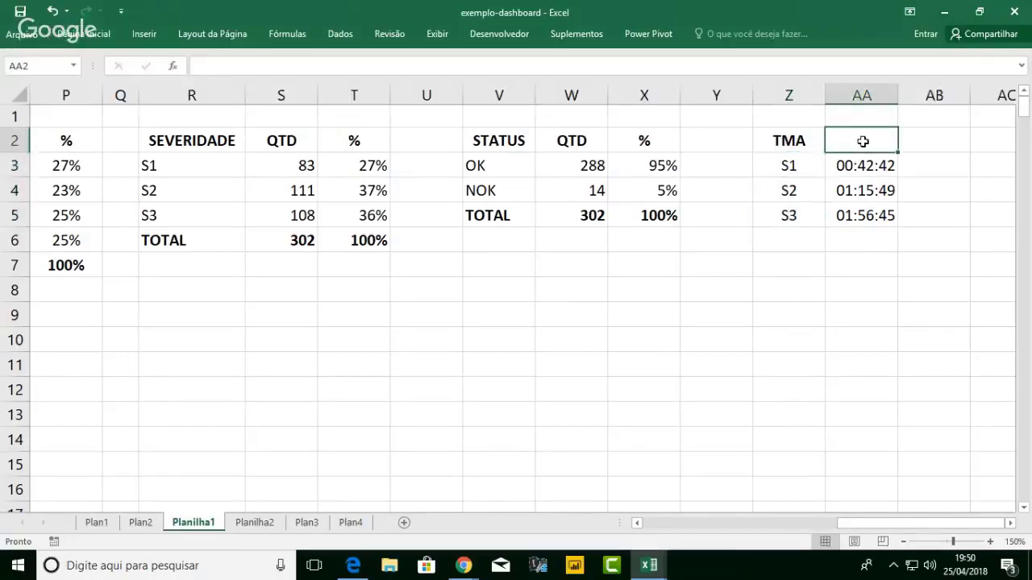
pyautogui.write('%')
pyautogui.press('BackSpace')
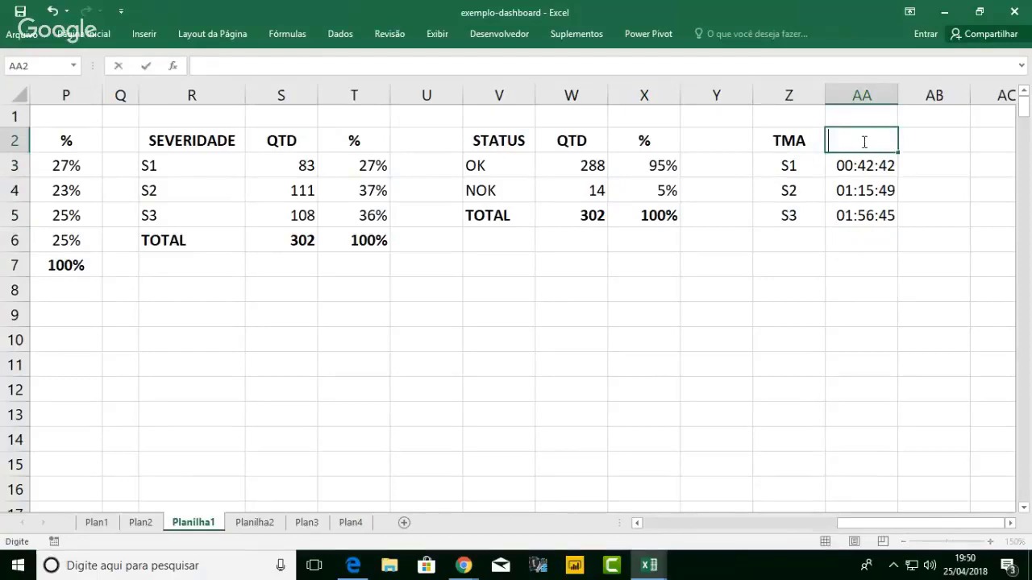
pyautogui.write('TEMPO')
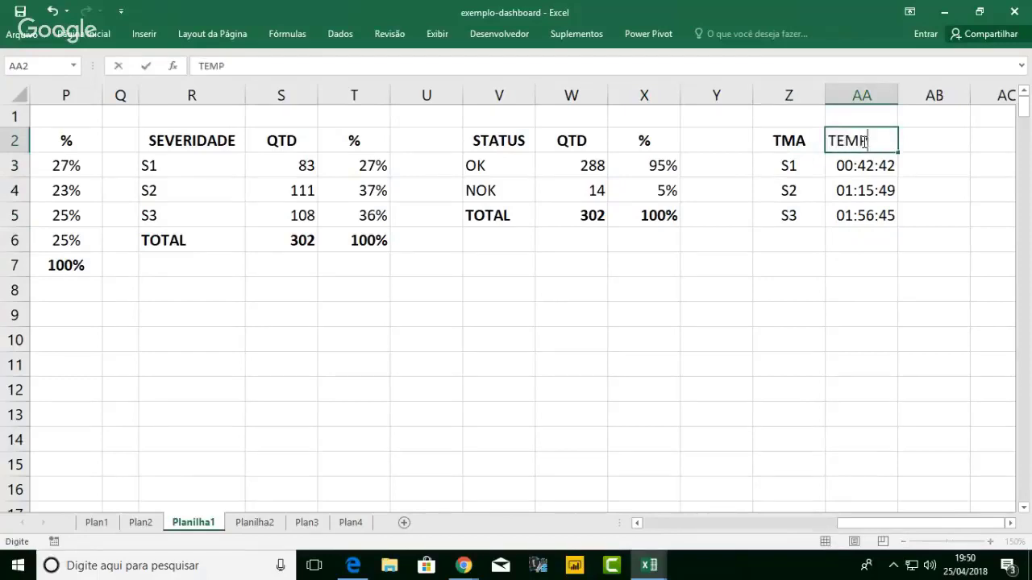
pyautogui.press('BackSpace')
pyautogui.press('BackSpace')
pyautogui.press('BackSpace')
pyautogui.press('BackSpace')
pyautogui.press('BackSpace')
pyautogui.write('REAL')
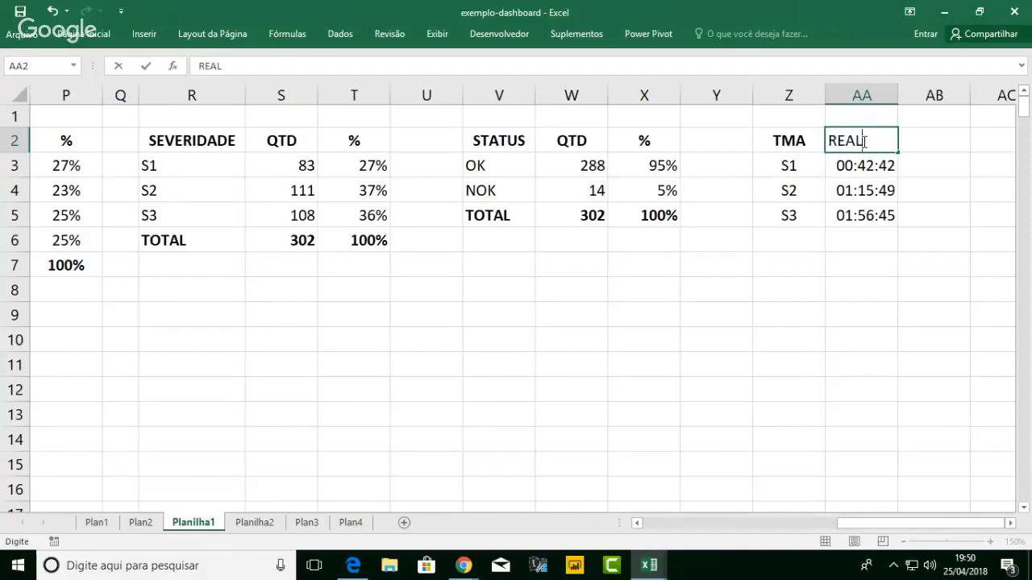
pyautogui.write('IZADO')
pyautogui.press('Return')
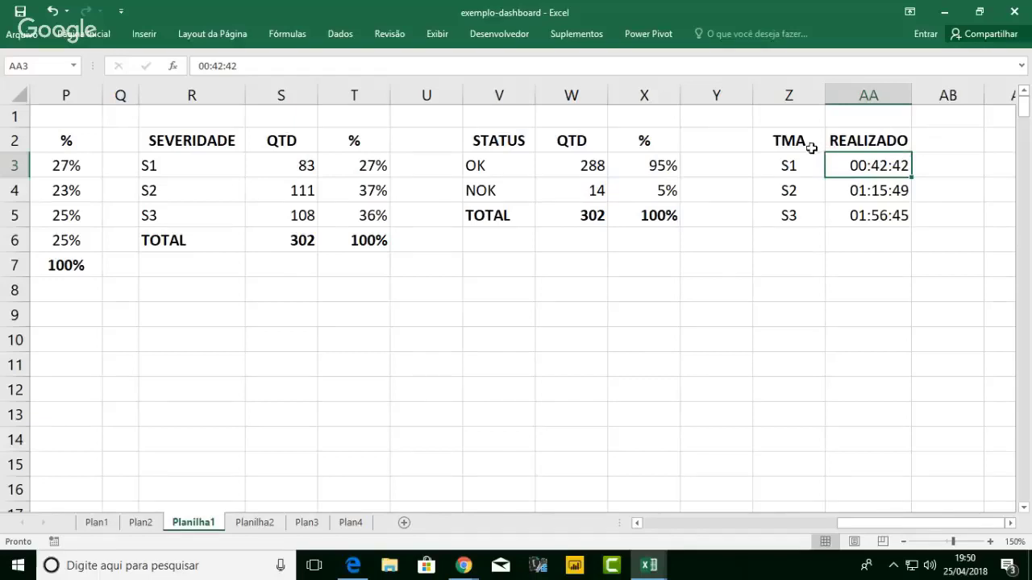
# - Insert a 2D clustered column chart from the TMA labels and times in Z3:AA5
pyautogui.moveTo(798, 164); pyautogui.dragTo(872, 209)
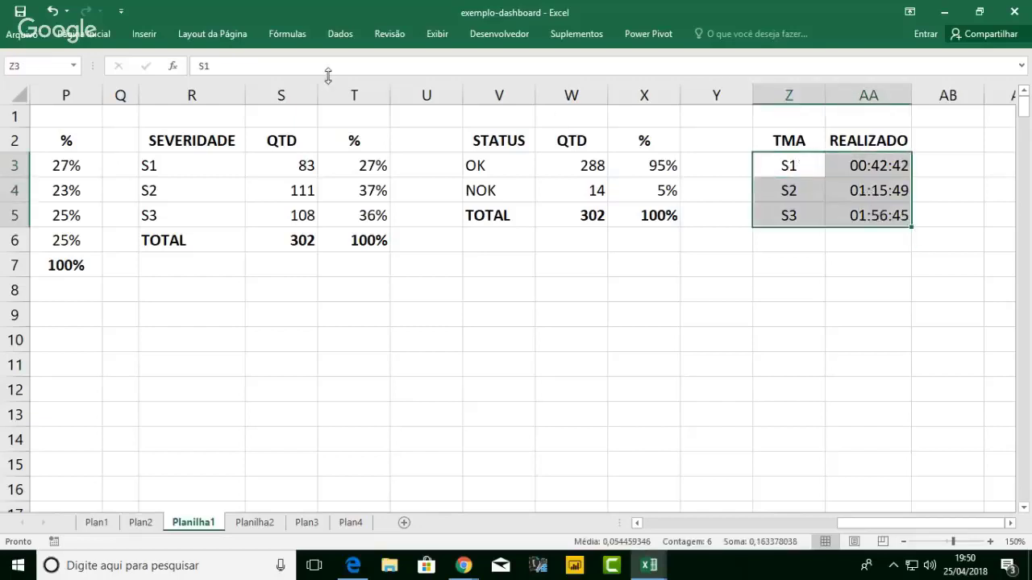
pyautogui.click(104, 35)
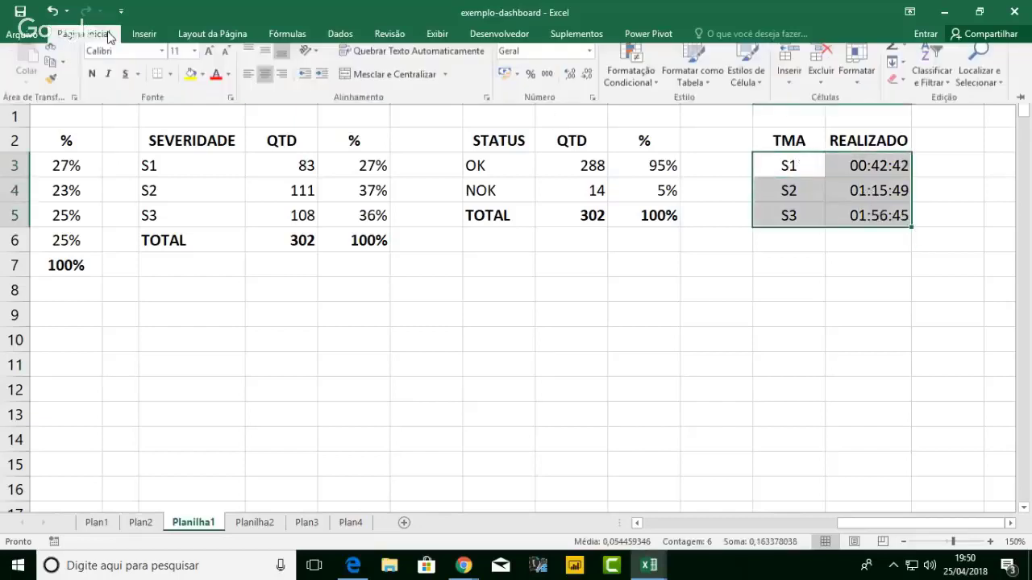
pyautogui.click(145, 35)
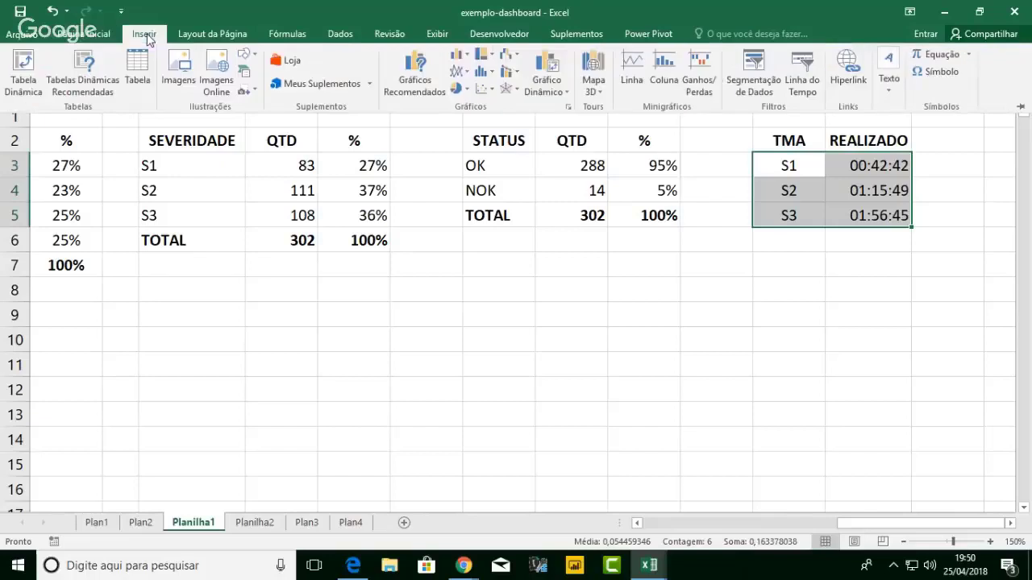
pyautogui.click(457, 54)
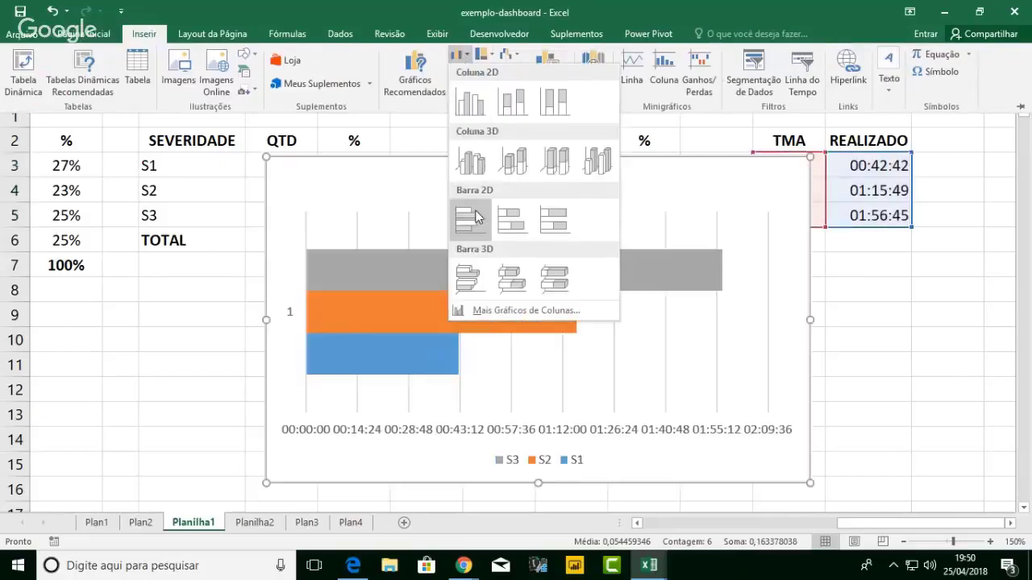
pyautogui.click(473, 106)
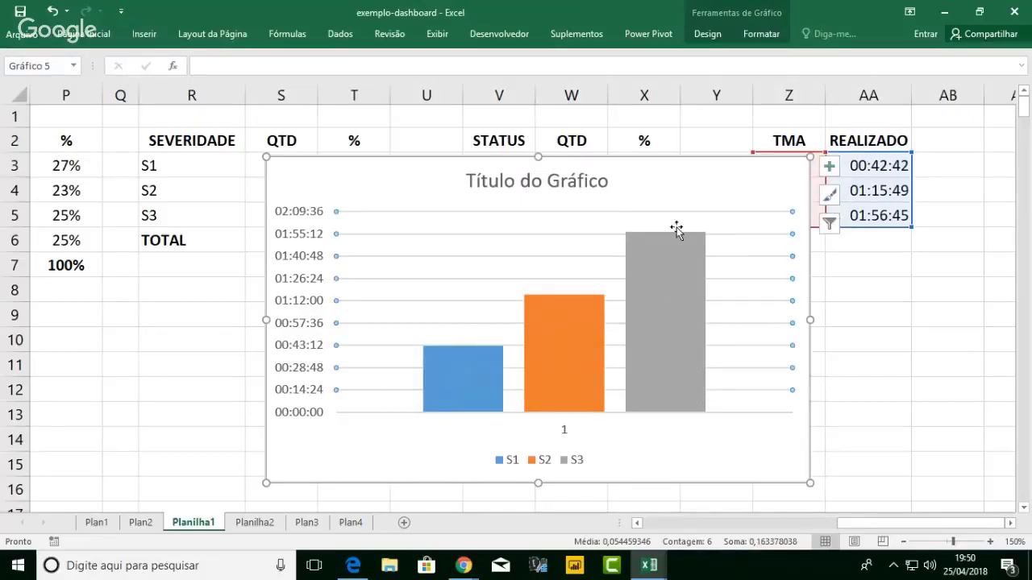
# - Replace the TMA chart's placeholder title with TEMPO MÉDIO DE ATENDIMENTO POR SEVERIDADE
pyautogui.click(592, 183)
pyautogui.tripleClick(591, 183)
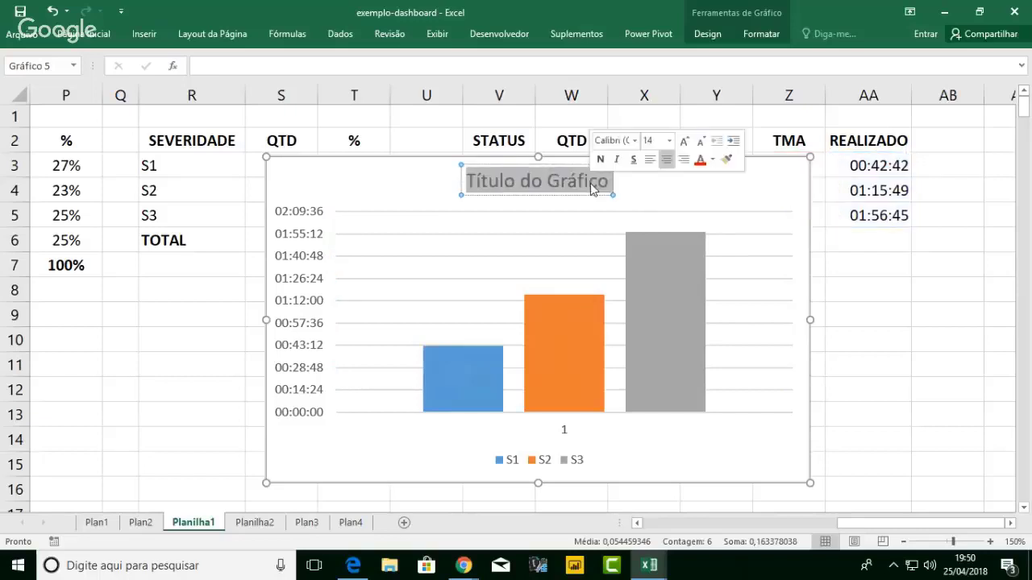
pyautogui.write('TEMPO M')
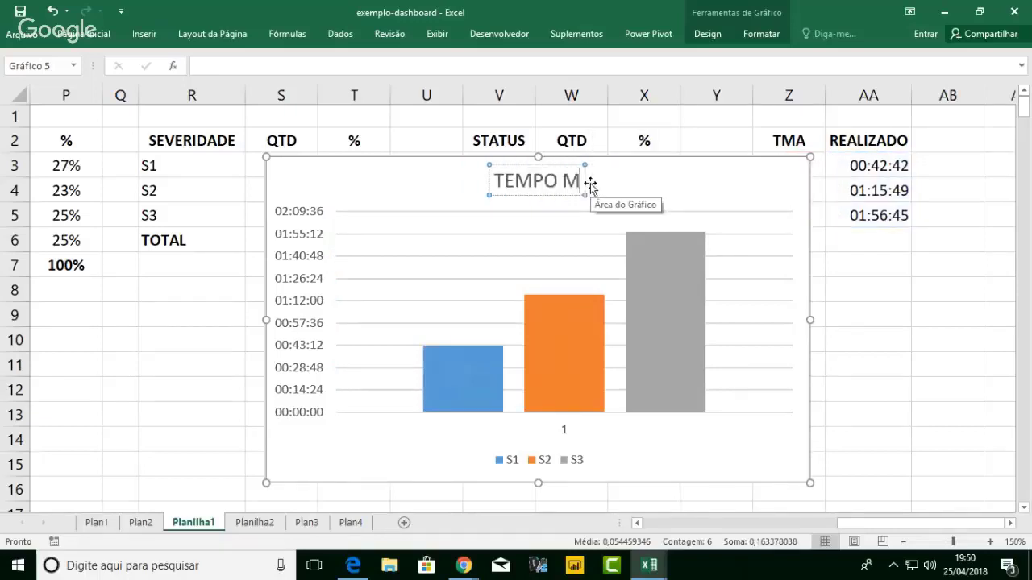
pyautogui.write('ÉDIO DE ATENDIM')
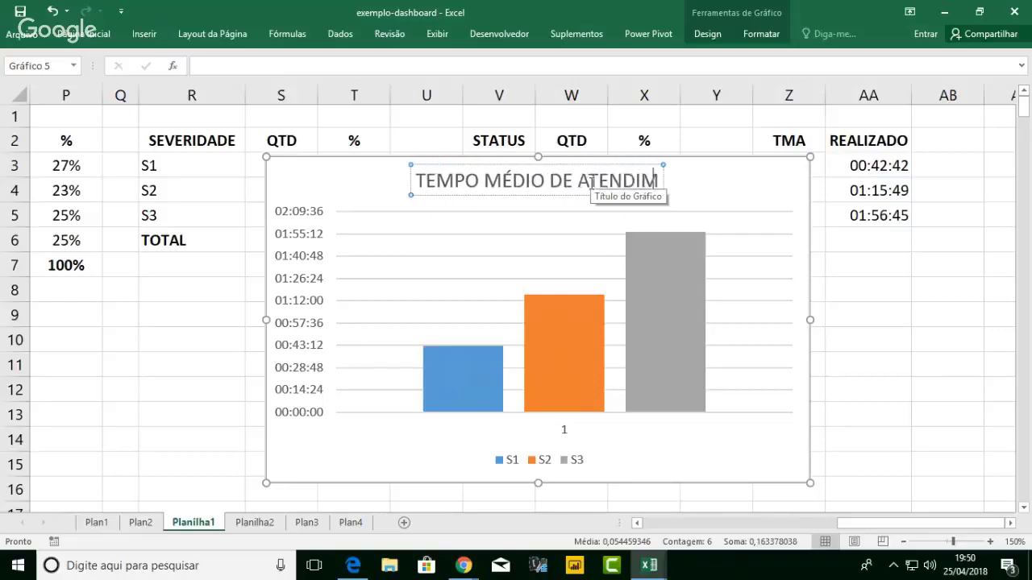
pyautogui.write('ENTO POR SE')
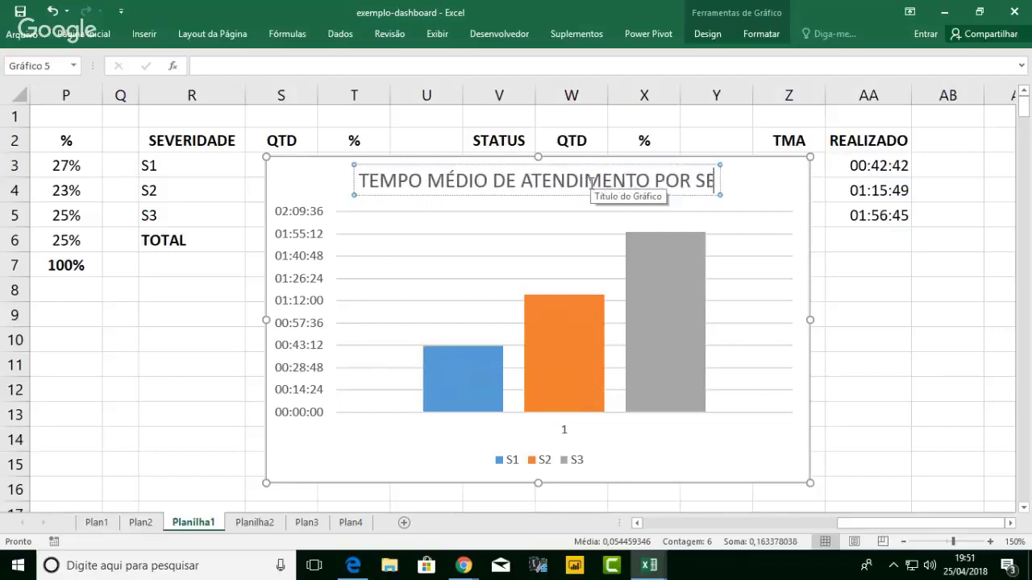
pyautogui.write('VERIDADE')
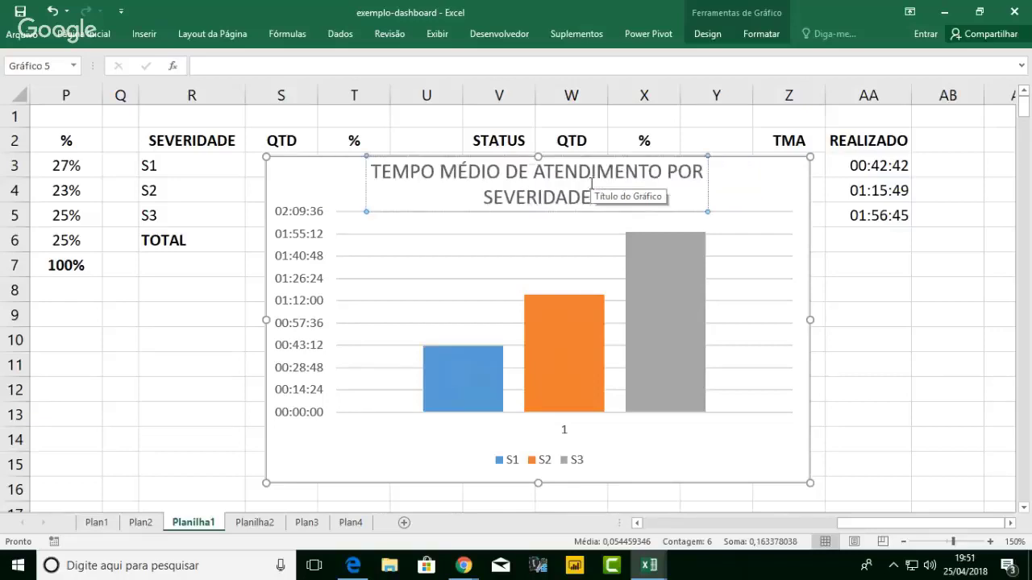
# - Remove the horizontal gridlines and the vertical time axis from the TMA chart
pyautogui.click(369, 260)
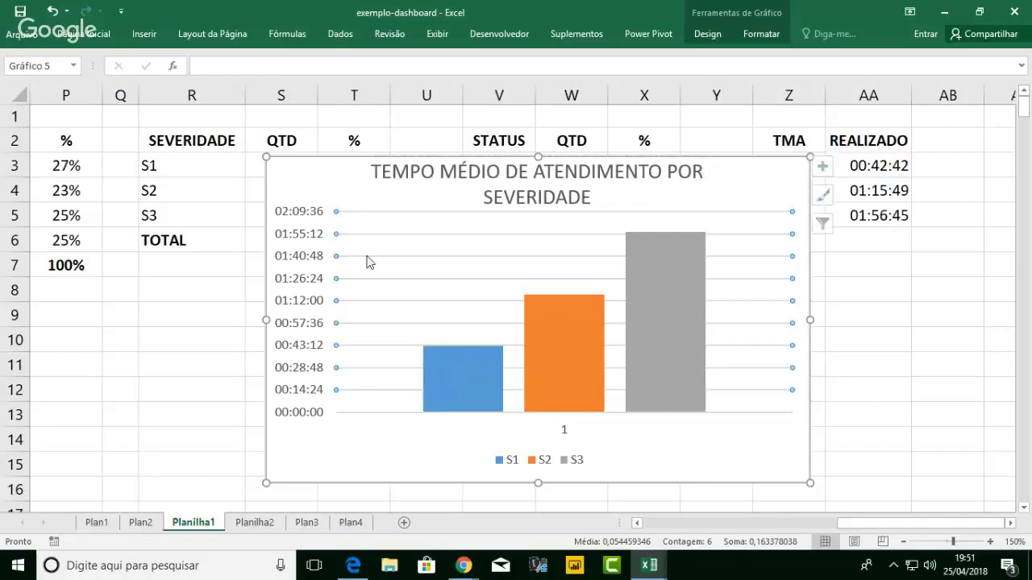
pyautogui.press('Delete')
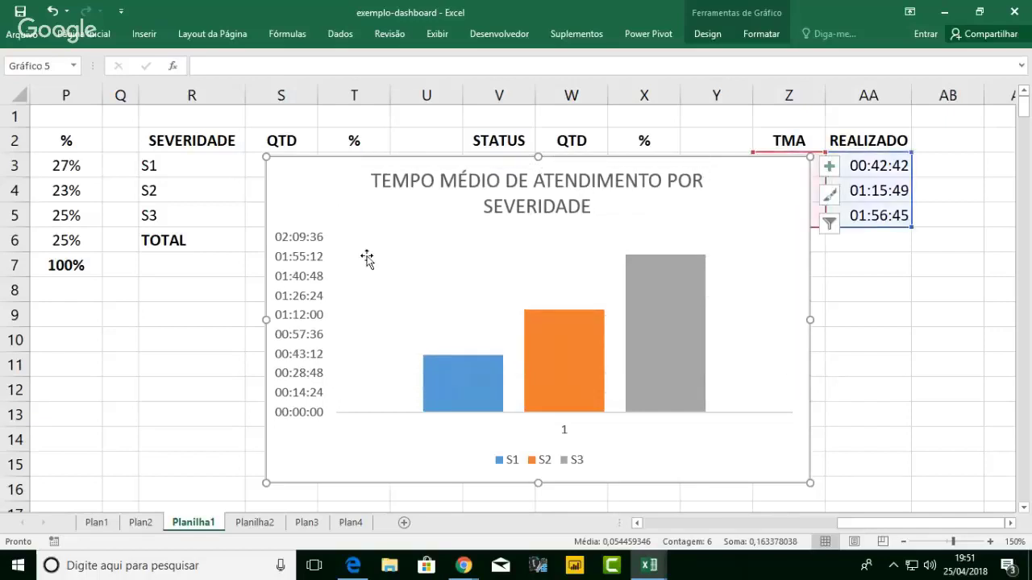
pyautogui.click(319, 268)
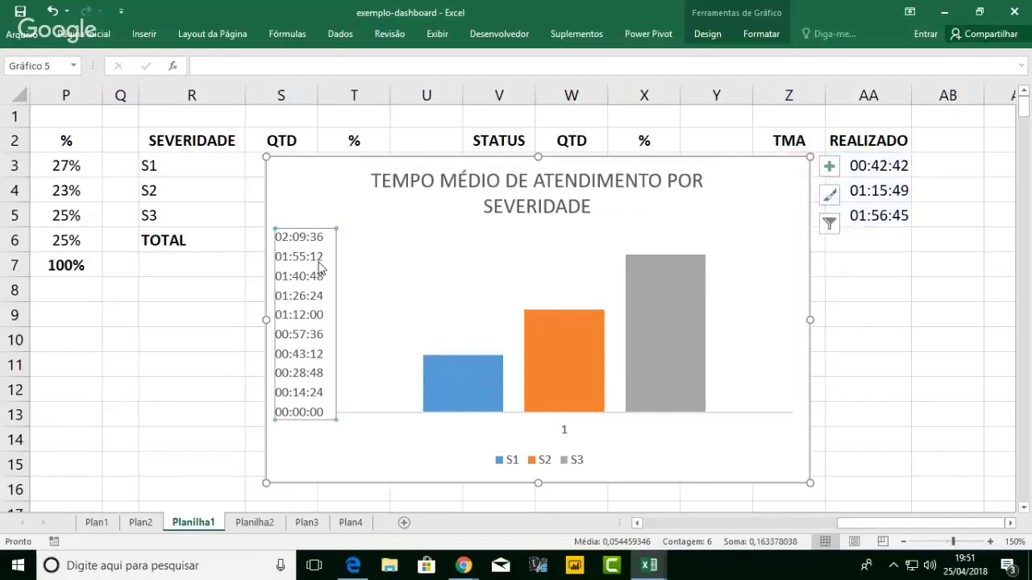
pyautogui.press('Delete')
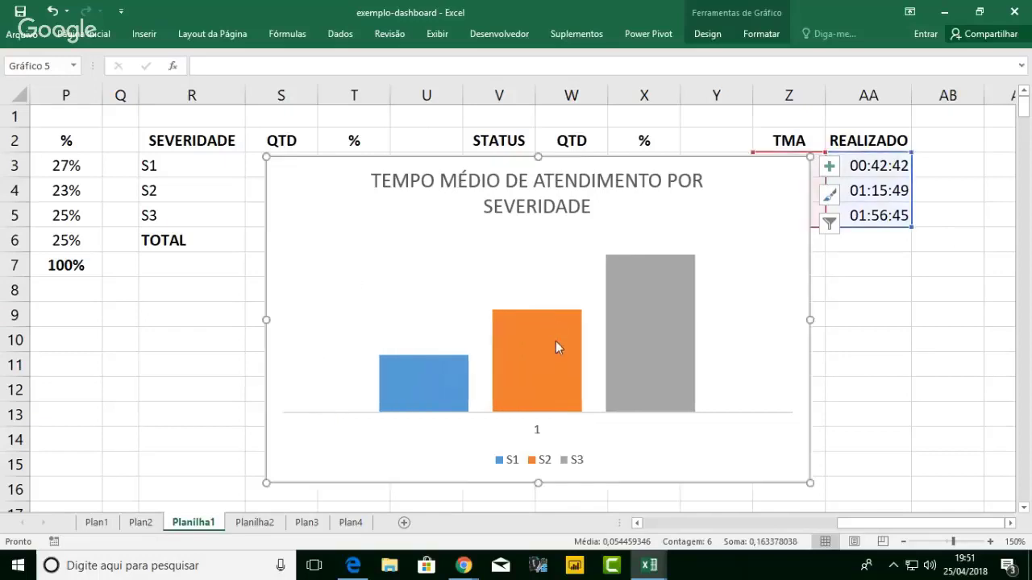
# - Add data labels to the S3, S2 and S1 columns of the TMA chart, one series at a time
pyautogui.click(690, 306)
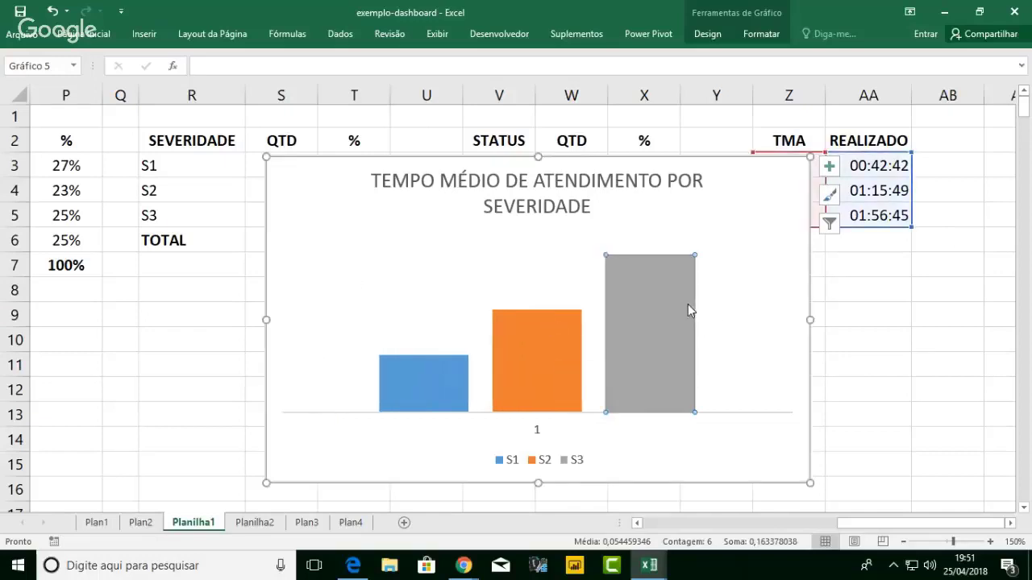
pyautogui.click(828, 166)
pyautogui.click(870, 230)
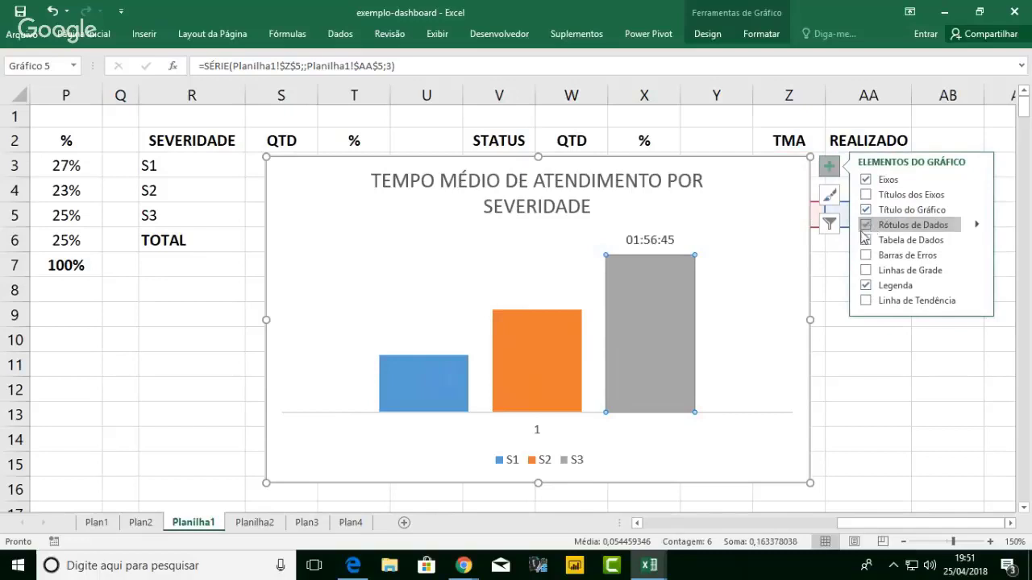
pyautogui.click(516, 363)
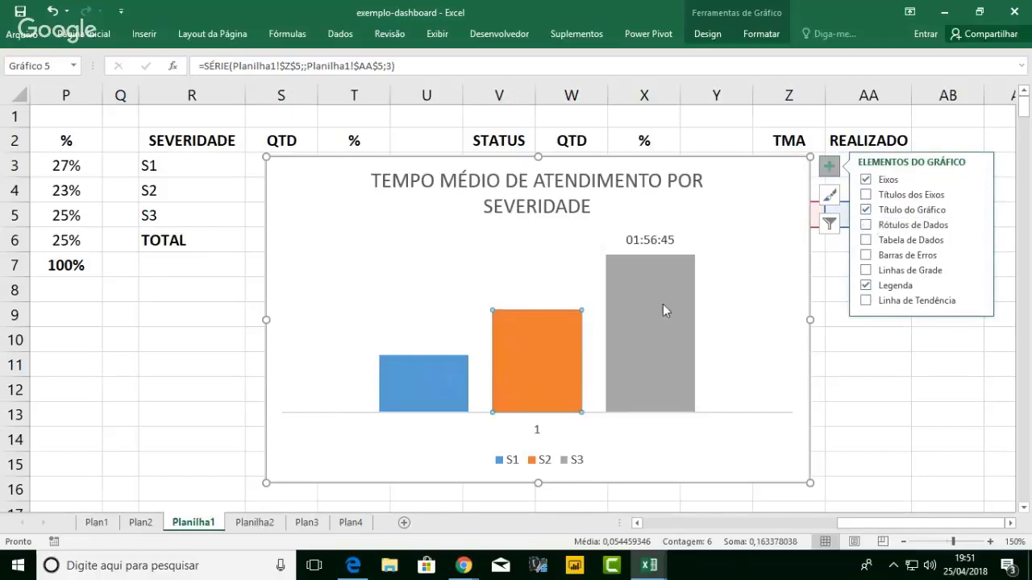
pyautogui.click(869, 225)
pyautogui.click(449, 388)
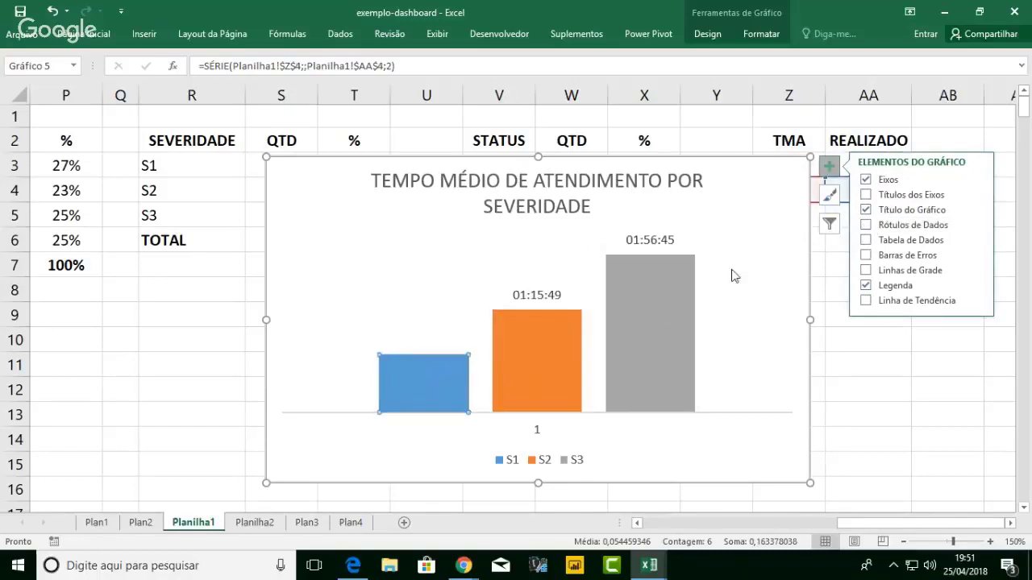
pyautogui.click(867, 226)
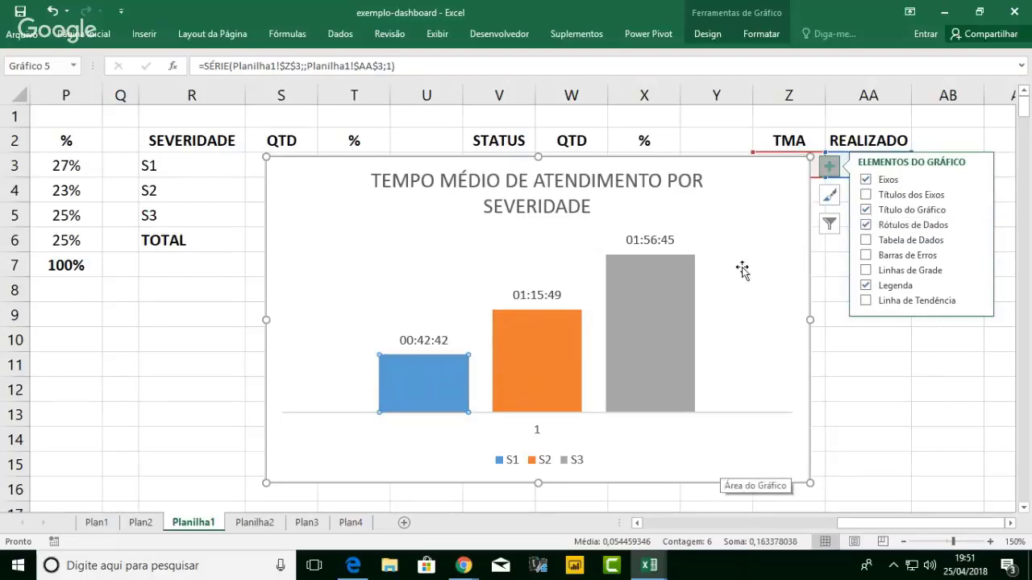
# - Switch the TMA chart's rows and columns so the severities become the horizontal axis categories
pyautogui.click(739, 158)
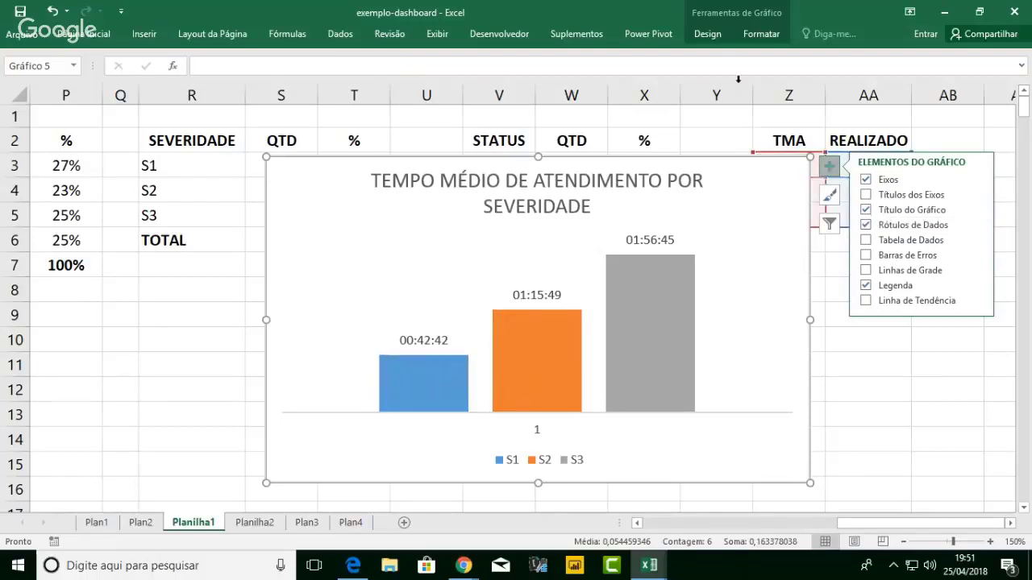
pyautogui.click(707, 34)
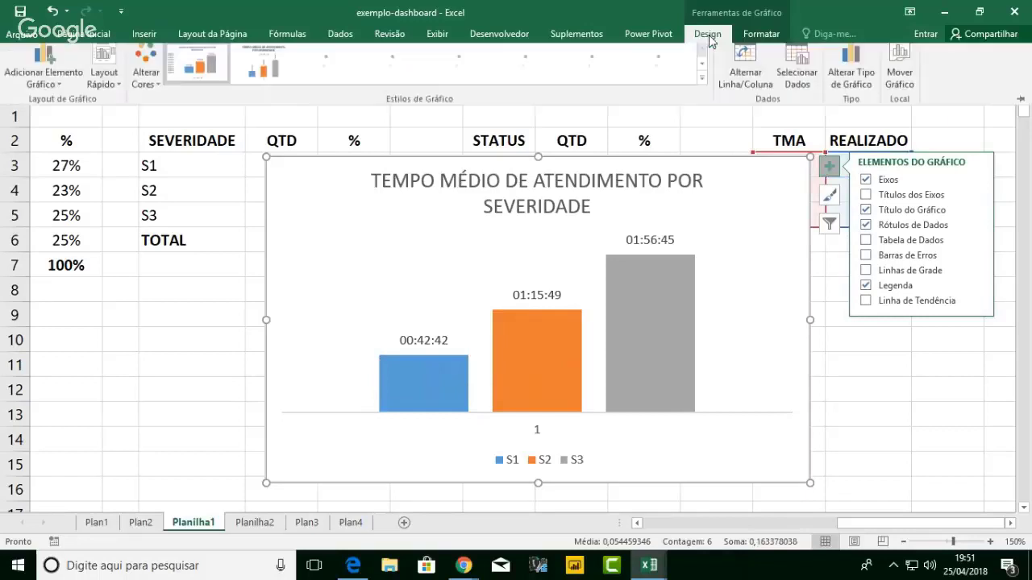
pyautogui.click(746, 84)
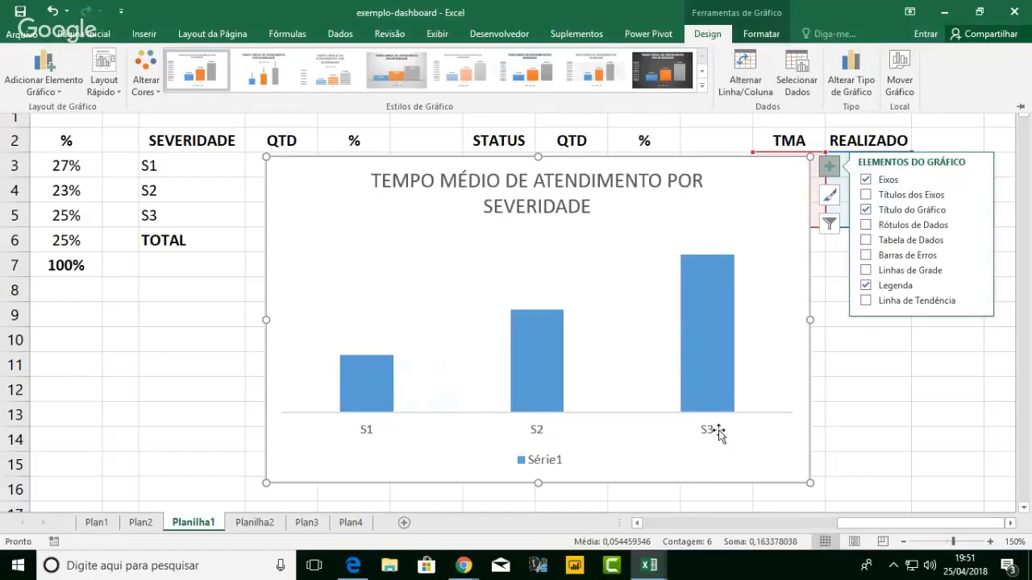
# - Delete the TMA chart's legend and add data labels to its single column series
pyautogui.click(552, 468)
pyautogui.click(551, 464)
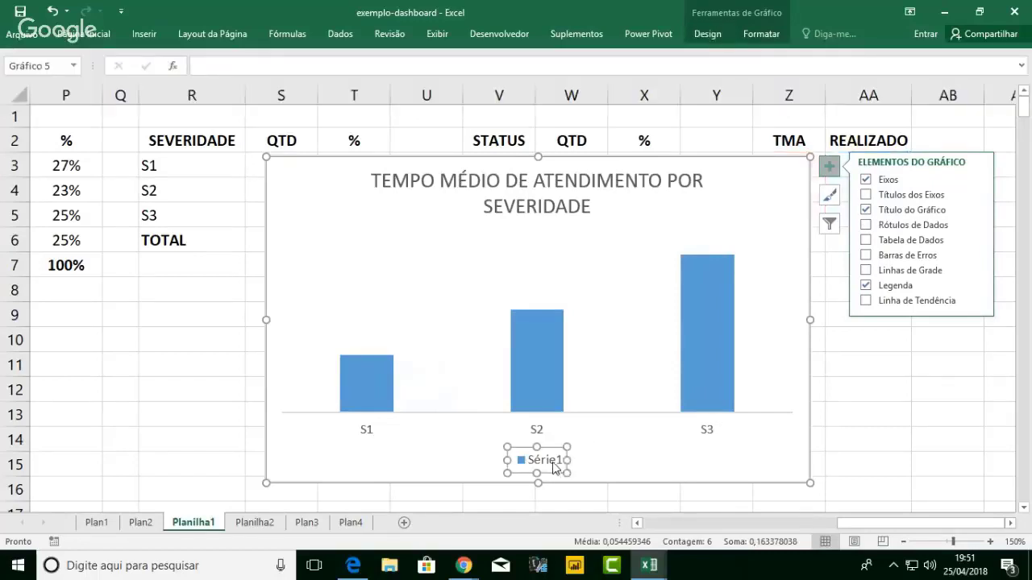
pyautogui.press('Delete')
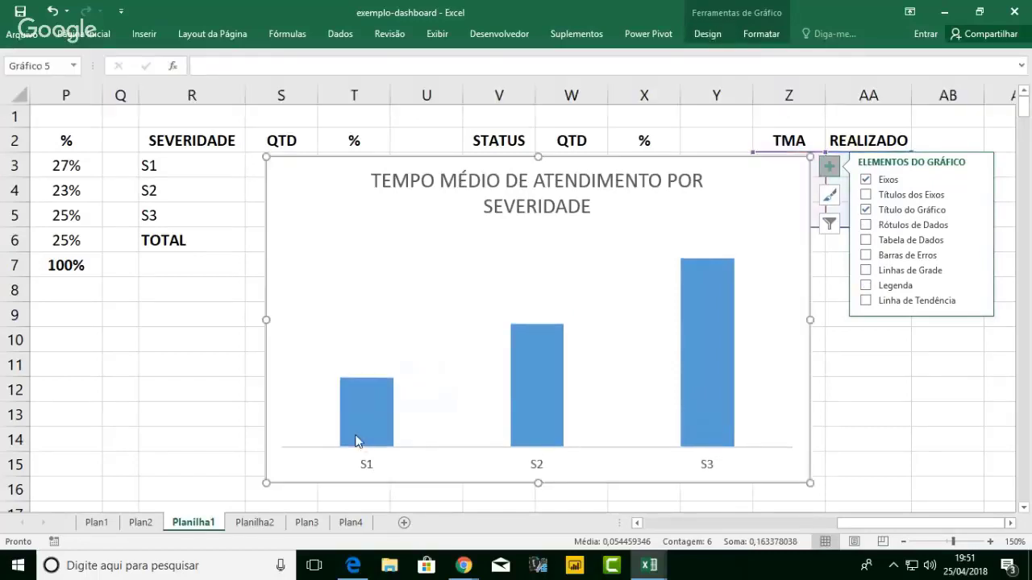
pyautogui.click(373, 416)
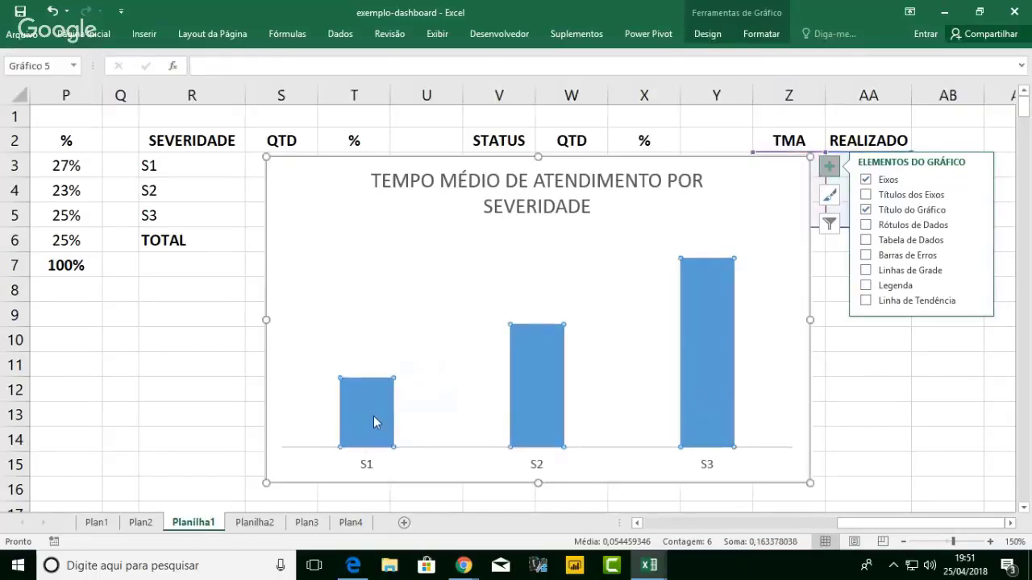
pyautogui.click(868, 229)
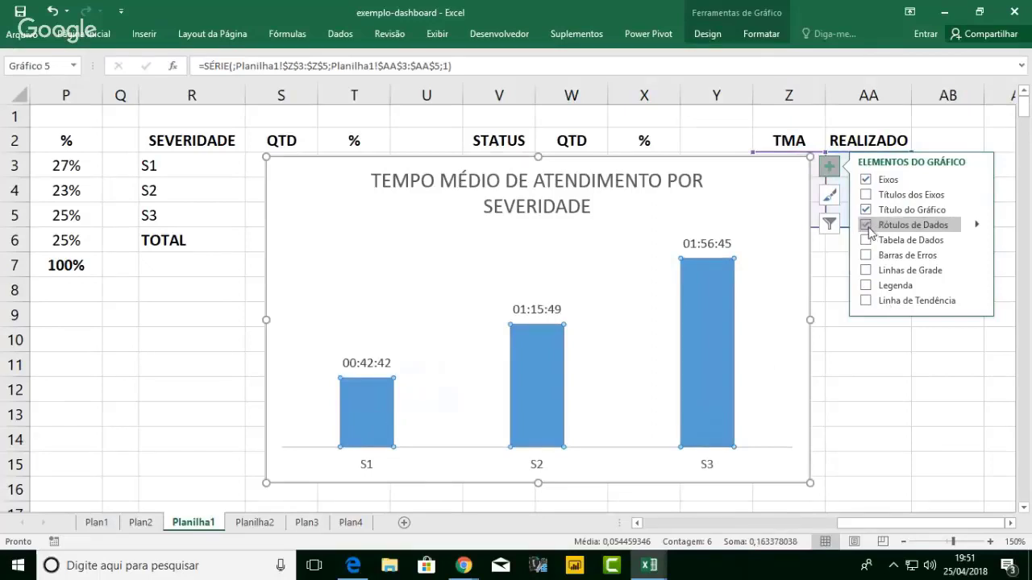
# - Move the TMA chart from Planilha1 to Planilha2 at B14 and narrow it to sit beneath the attendant chart
pyautogui.click(728, 164)
pyautogui.press('Delete')
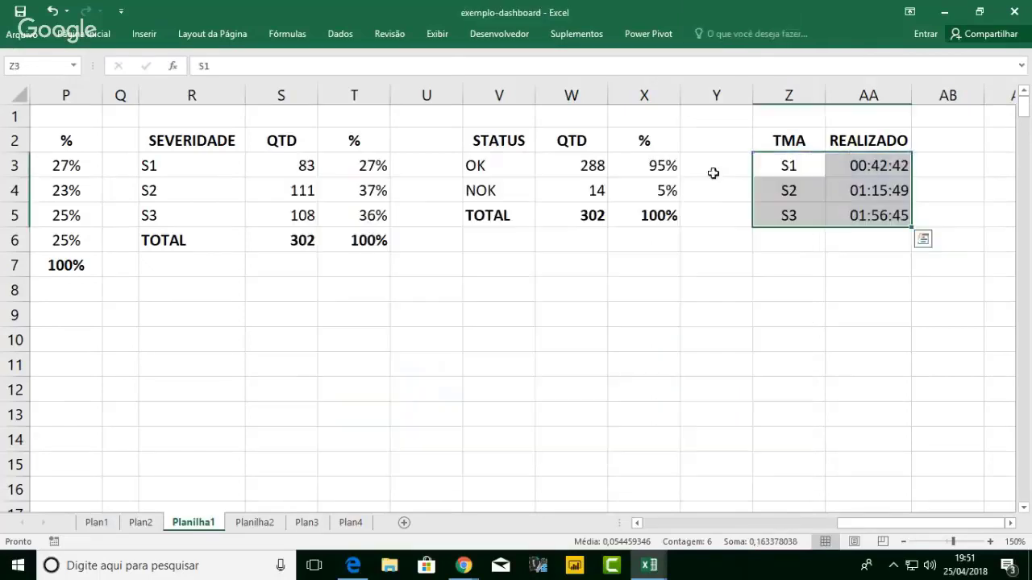
pyautogui.click(253, 522)
pyautogui.click(113, 347)
pyautogui.hotkey('ctrl', 'v')
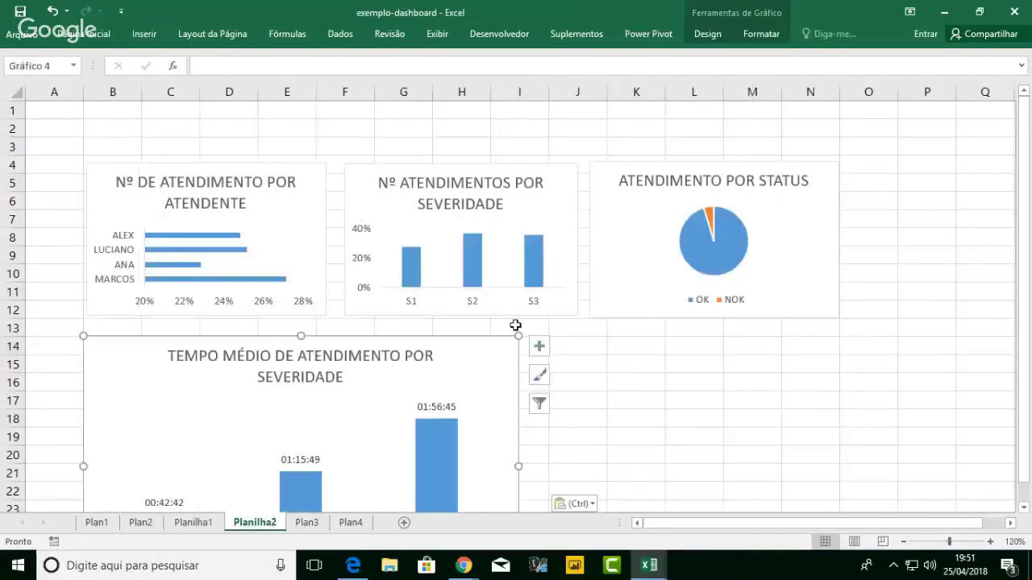
pyautogui.moveTo(518, 335); pyautogui.dragTo(311, 331)
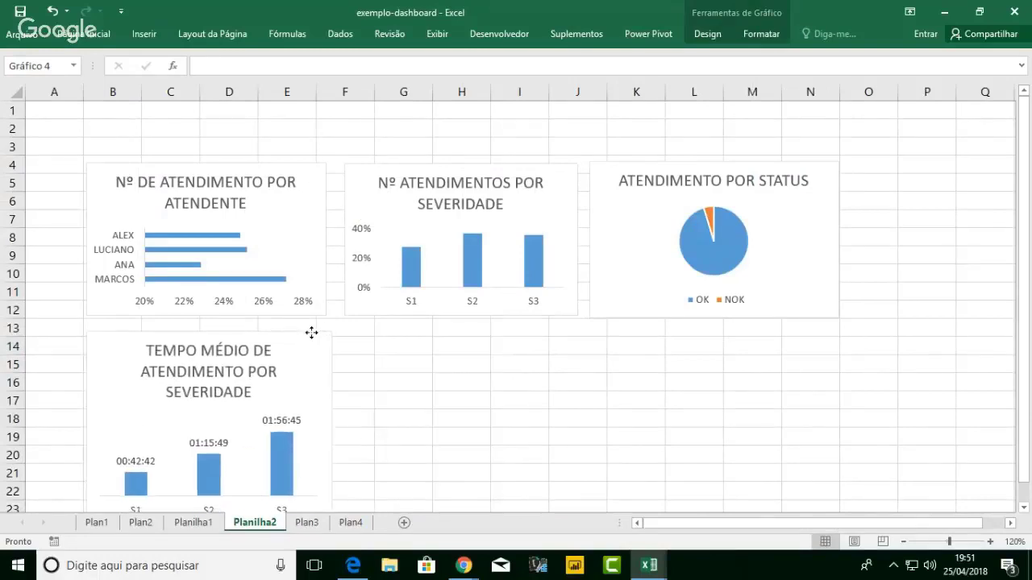
pyautogui.moveTo(331, 428); pyautogui.dragTo(344, 427)
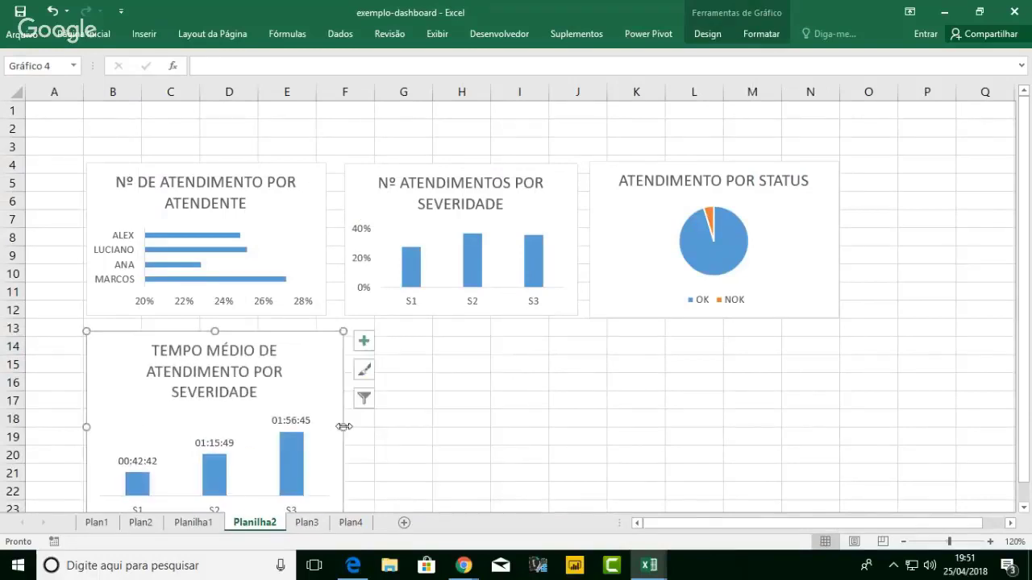
# - Examine the TMA times per severity split by OK and NOK in K16:L21 on Planilha1
pyautogui.click(207, 524)
pyautogui.moveTo(852, 521); pyautogui.dragTo(726, 525)
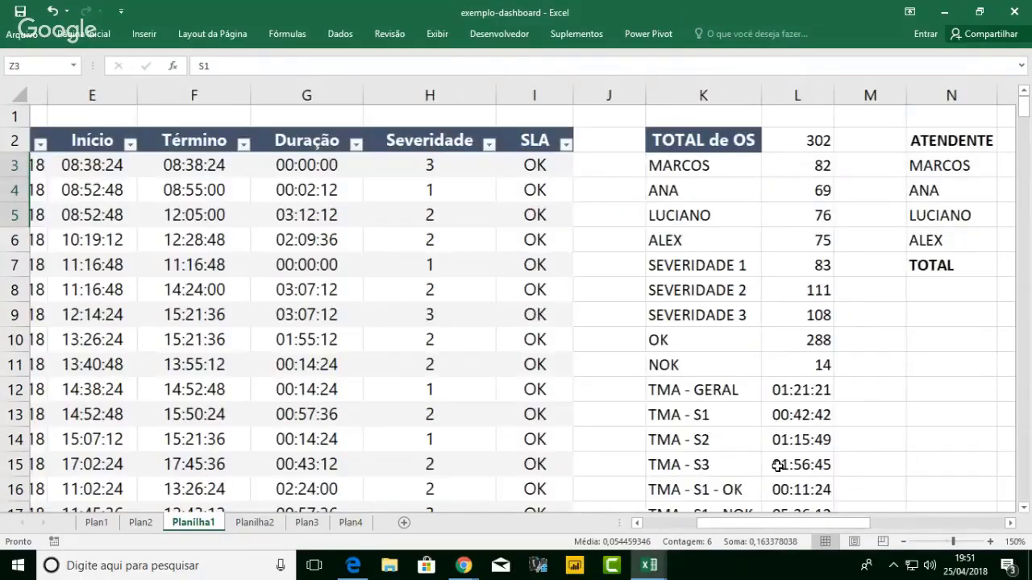
pyautogui.scroll(-3, 885, 415)
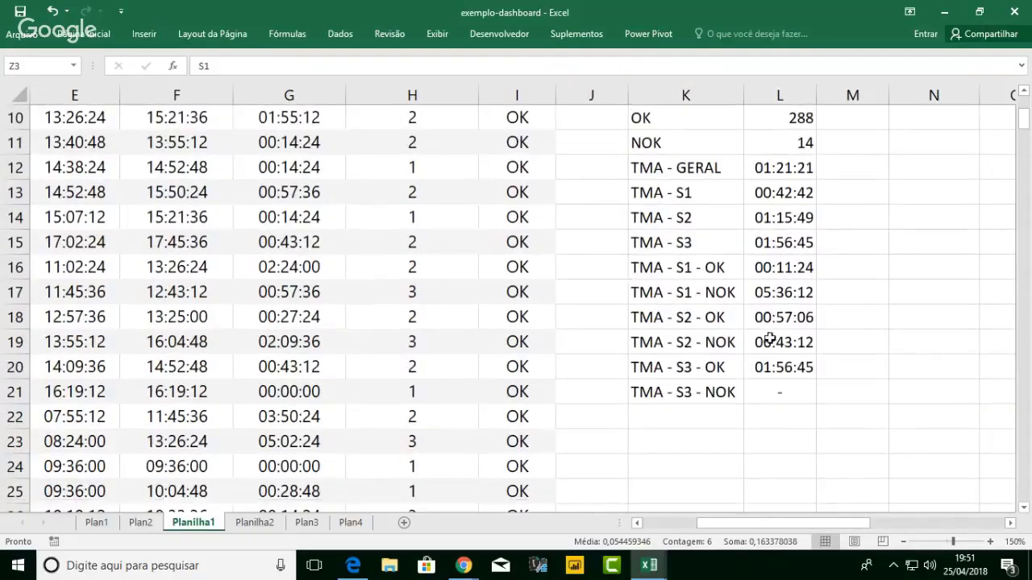
pyautogui.moveTo(682, 268); pyautogui.dragTo(771, 286)
pyautogui.moveTo(729, 317); pyautogui.dragTo(776, 323)
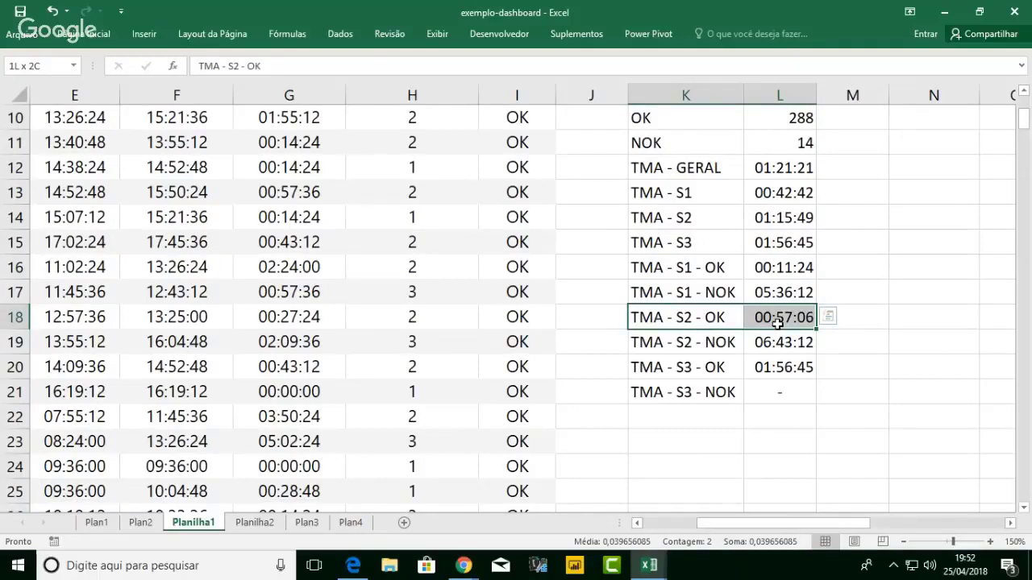
pyautogui.moveTo(777, 322); pyautogui.dragTo(777, 322)
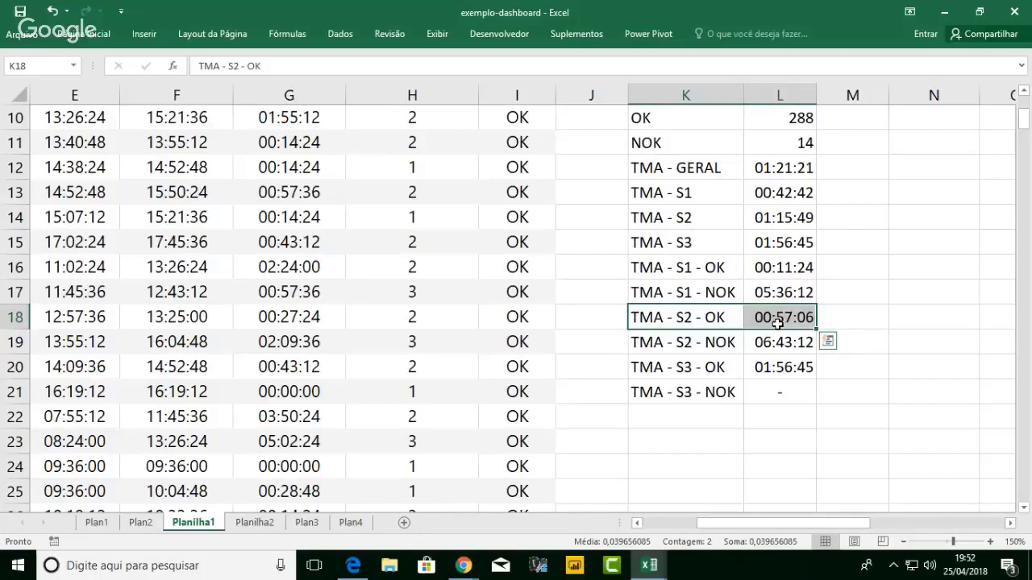
# - Move the summary block K3:L21 down so it starts at K9, freeing rows beneath TOTAL de OS
pyautogui.scroll(3, 776, 321)
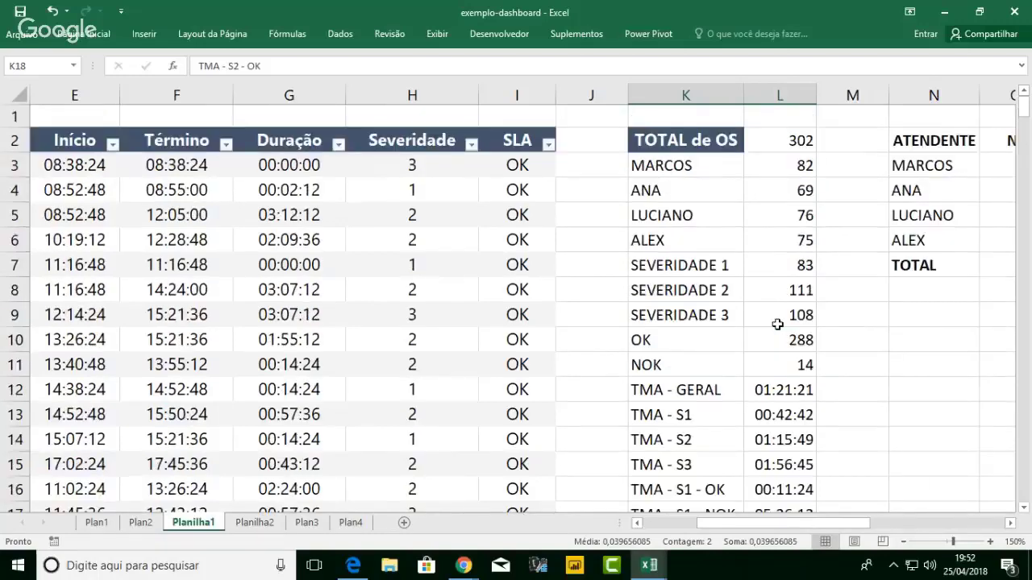
pyautogui.moveTo(685, 165); pyautogui.dragTo(774, 495)
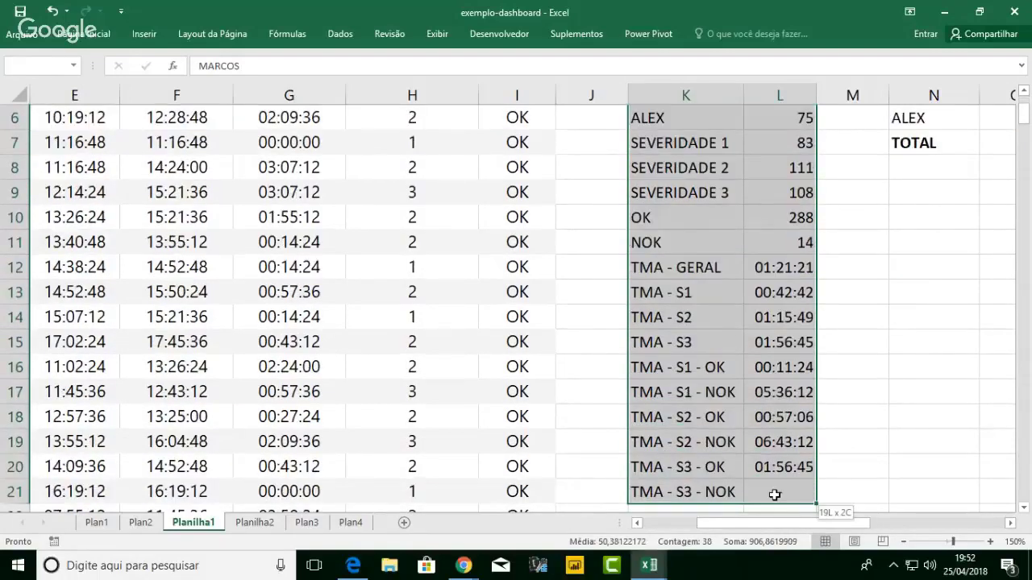
pyautogui.scroll(2, 750, 242)
pyautogui.moveTo(748, 153); pyautogui.dragTo(747, 304)
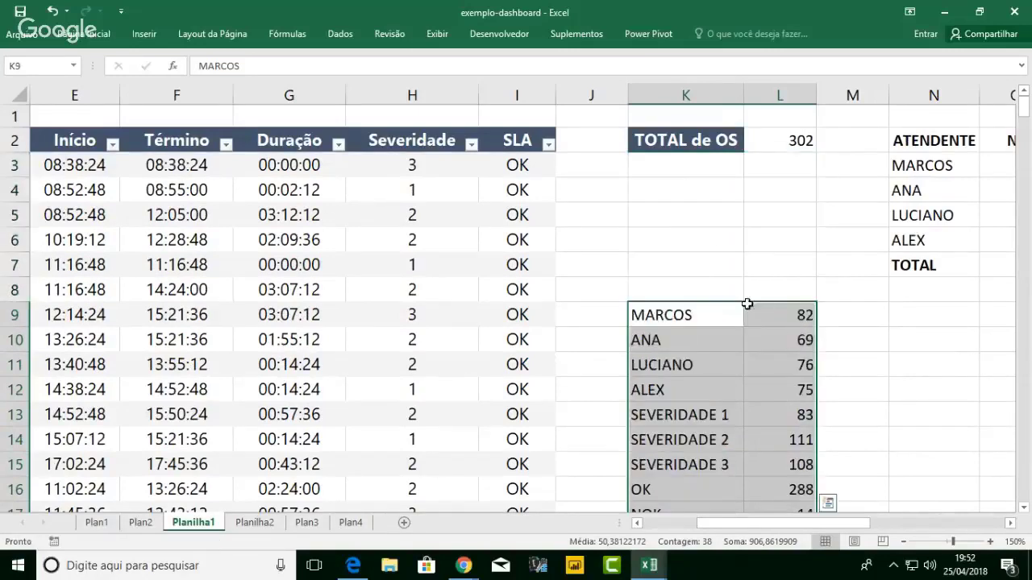
# - Enter a label made of the first attendant's name followed by "- OK" in cell K3
pyautogui.click(706, 167)
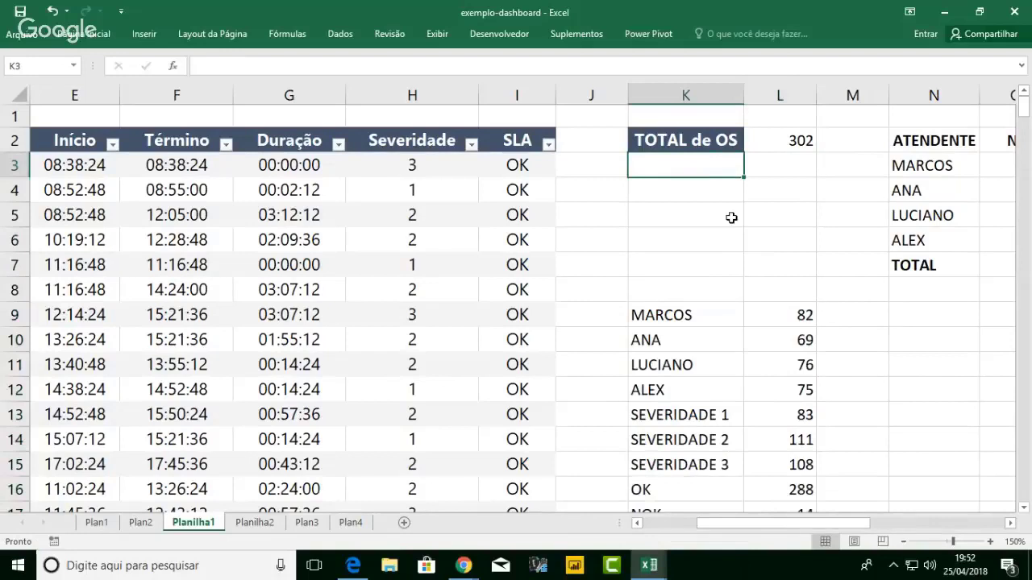
pyautogui.write('MARCOS - ')
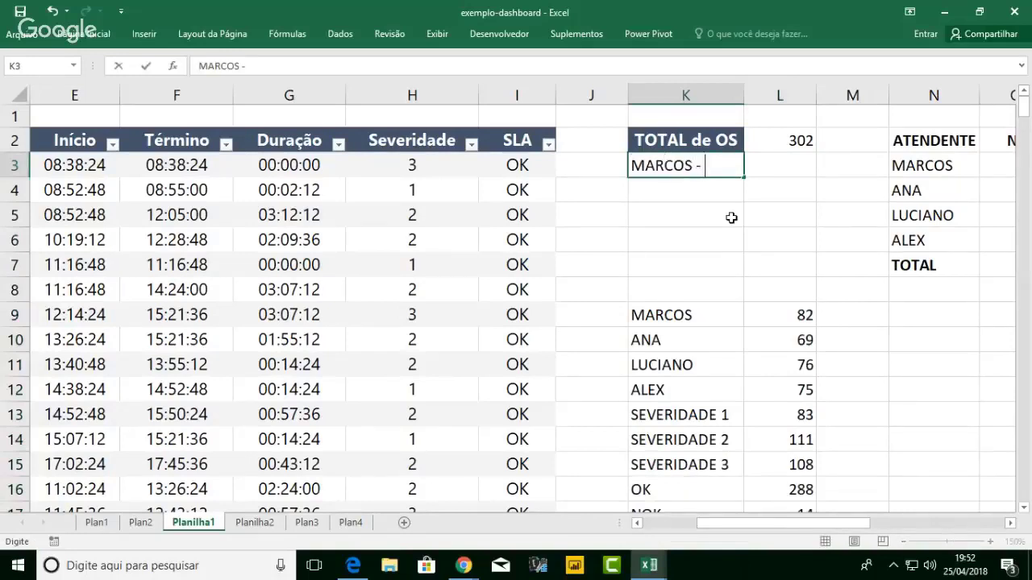
pyautogui.write('OK')
pyautogui.press('Return')
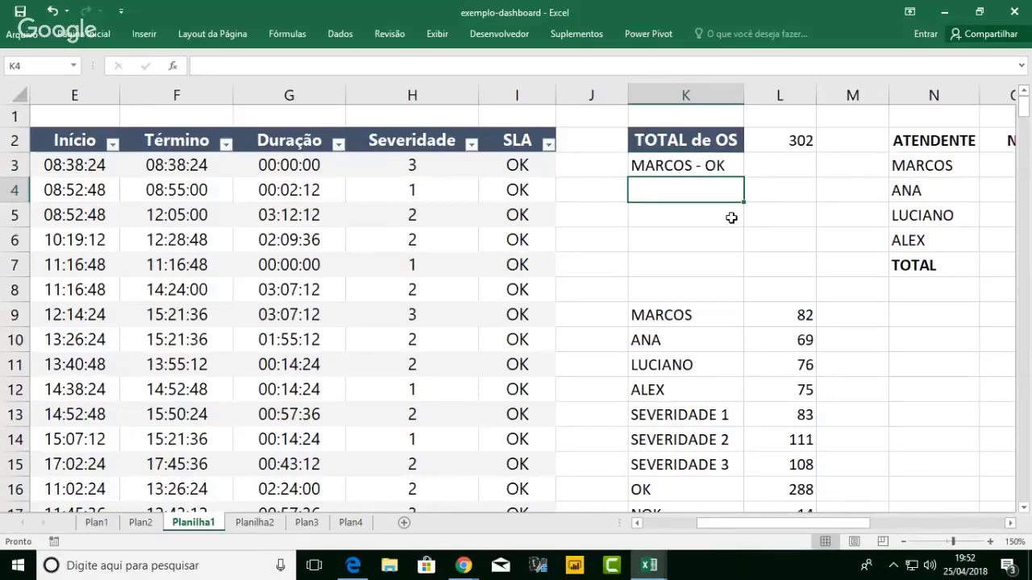
# - Enter labels in K4:K6 made of each of the other three attendants' names followed by "- OK", in the order of the ATENDENTE table
pyautogui.write('ANA - OK')
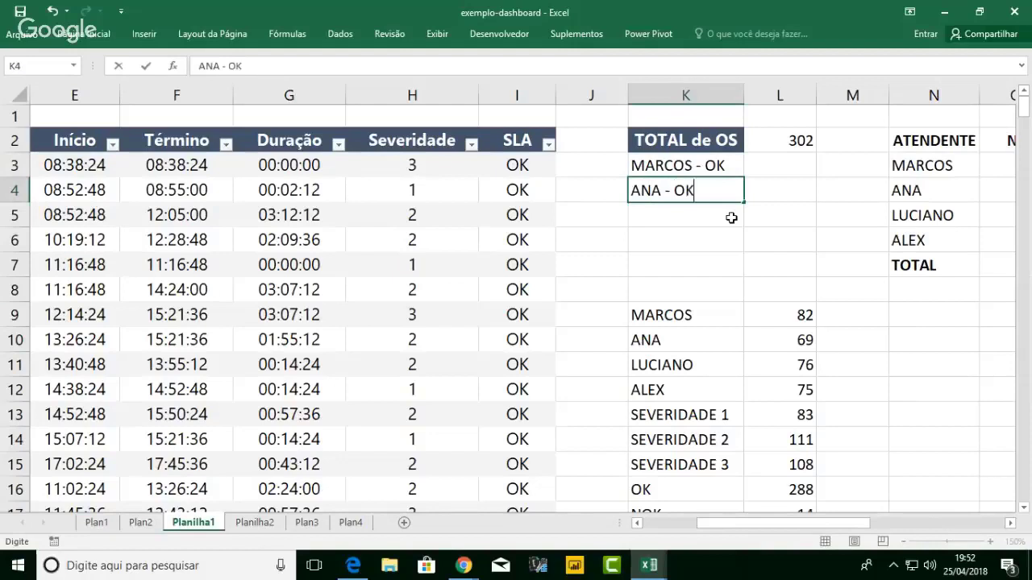
pyautogui.press('Return')
pyautogui.write('LUCIANO - ')
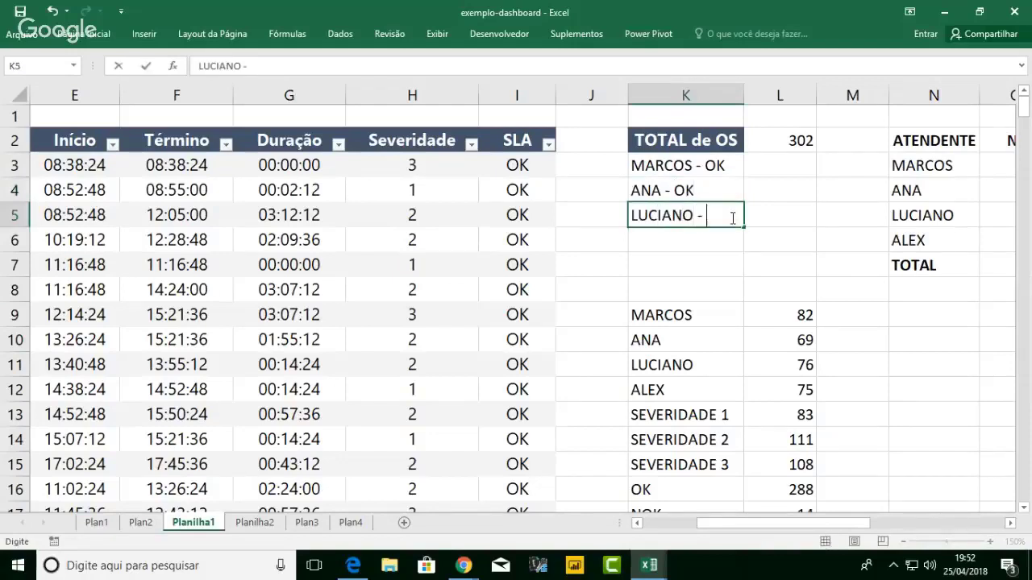
pyautogui.write('OK')
pyautogui.press('Return')
pyautogui.write('ALEX - OK')
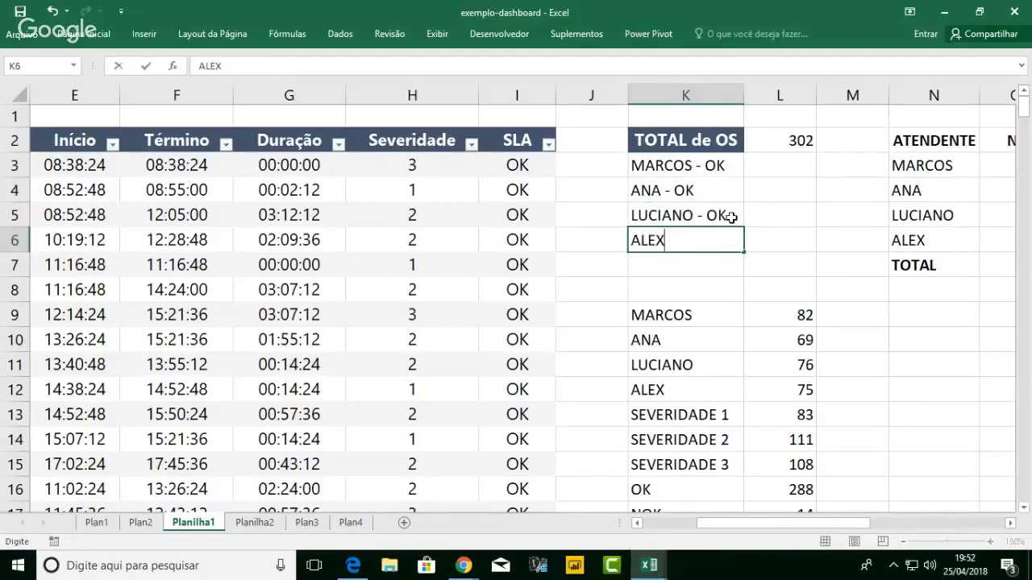
pyautogui.press('Tab')
# - Begin a CONT.SES formula in L3 with the Atendente column C:C as the first criteria range
pyautogui.press('Up')
pyautogui.press('Up')
pyautogui.press('Up')
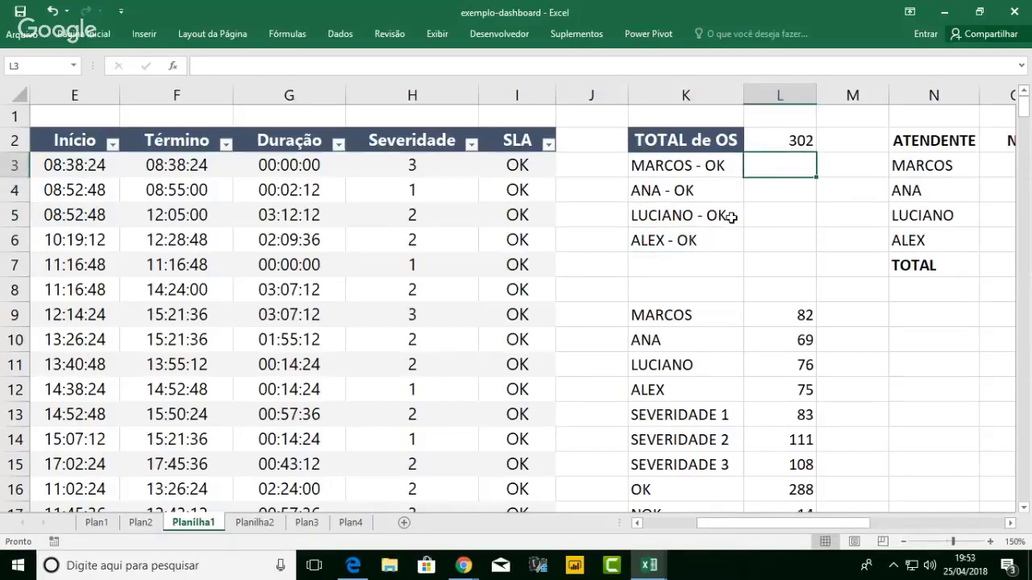
pyautogui.write('=')
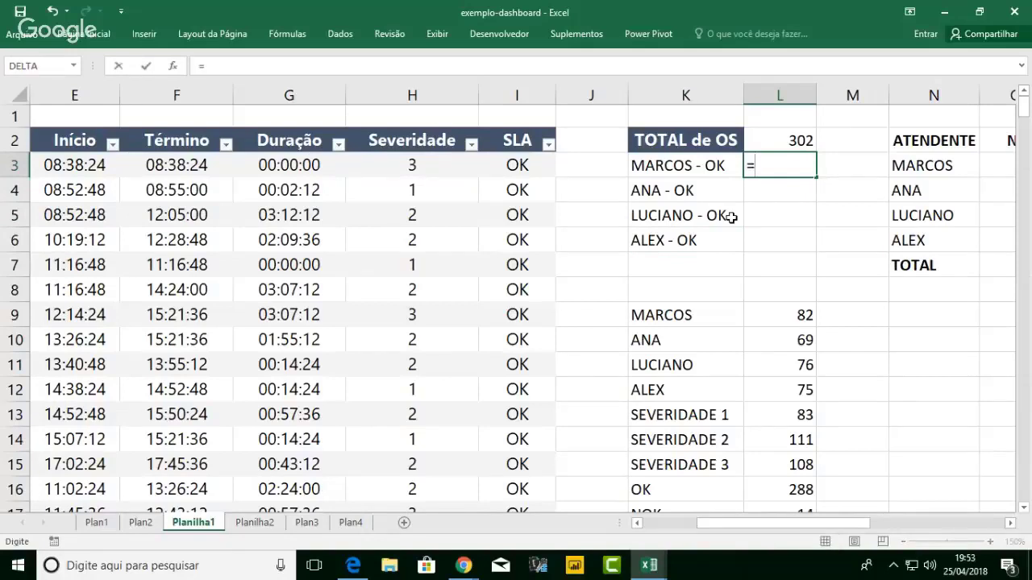
pyautogui.write('CONT.SE(')
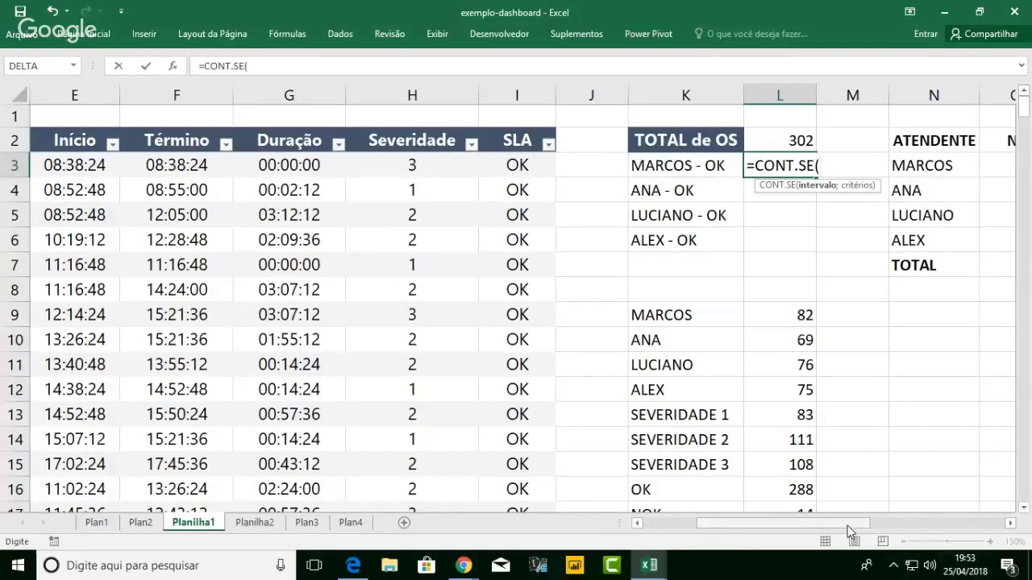
pyautogui.moveTo(849, 532); pyautogui.dragTo(846, 527)
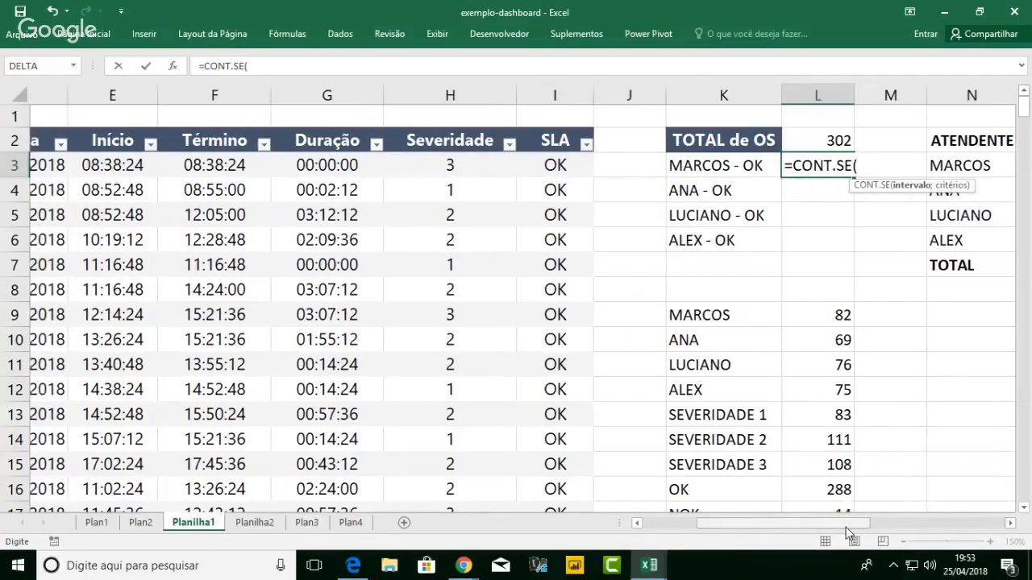
pyautogui.press('BackSpace')
pyautogui.write('S(')
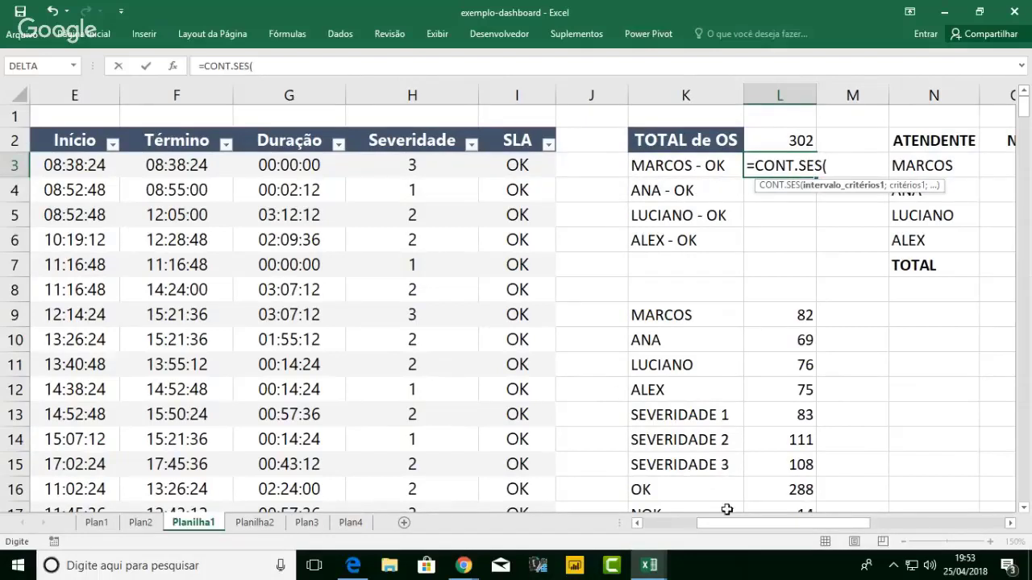
pyautogui.moveTo(730, 522); pyautogui.dragTo(678, 528)
pyautogui.click(206, 95)
pyautogui.write(';')
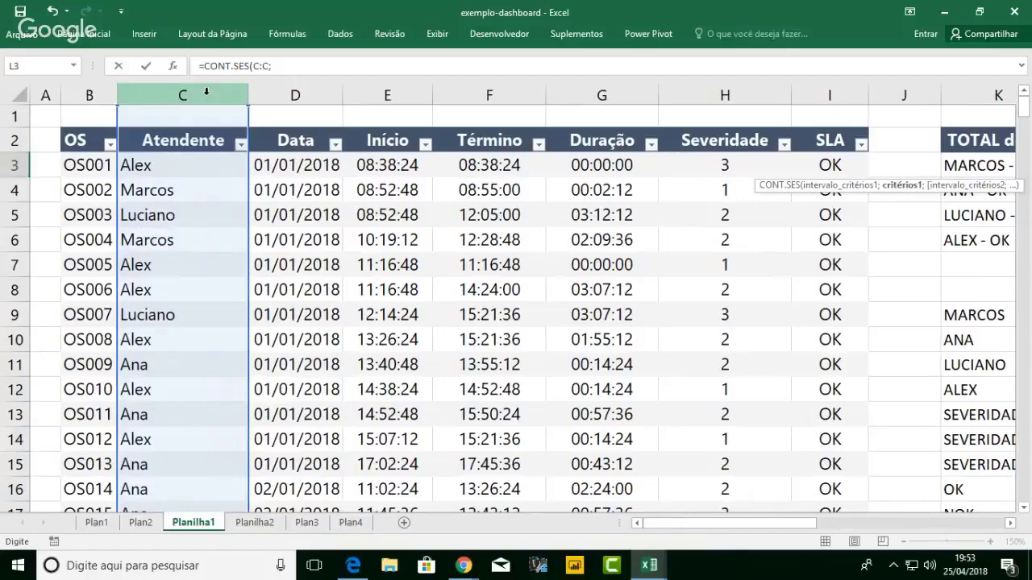
# - Complete the L3 formula with the first attendant's name in quotes as criterion, then SLA column I:I with criterion "OK"
pyautogui.click(1012, 526)
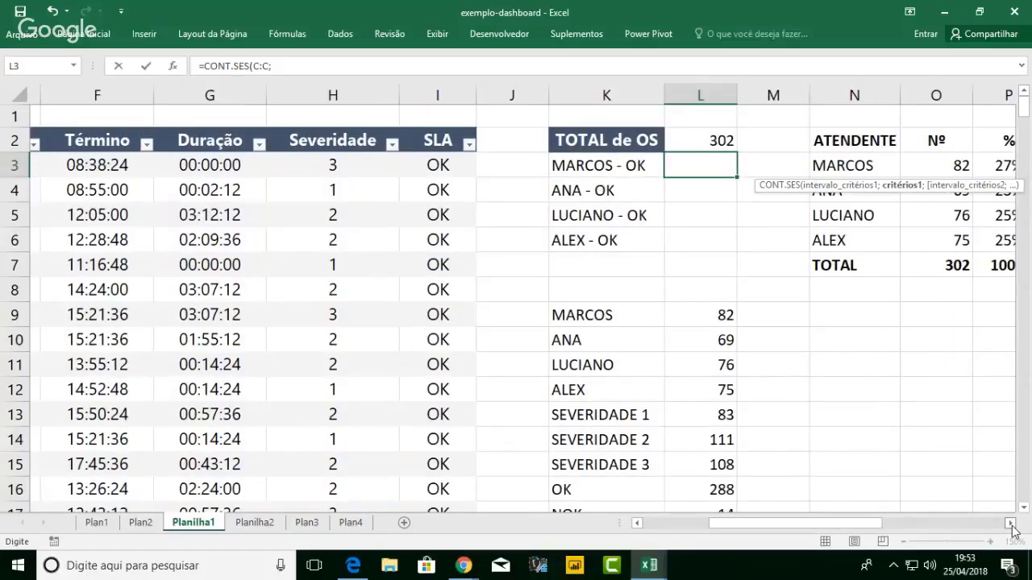
pyautogui.write('"MARCOS;')
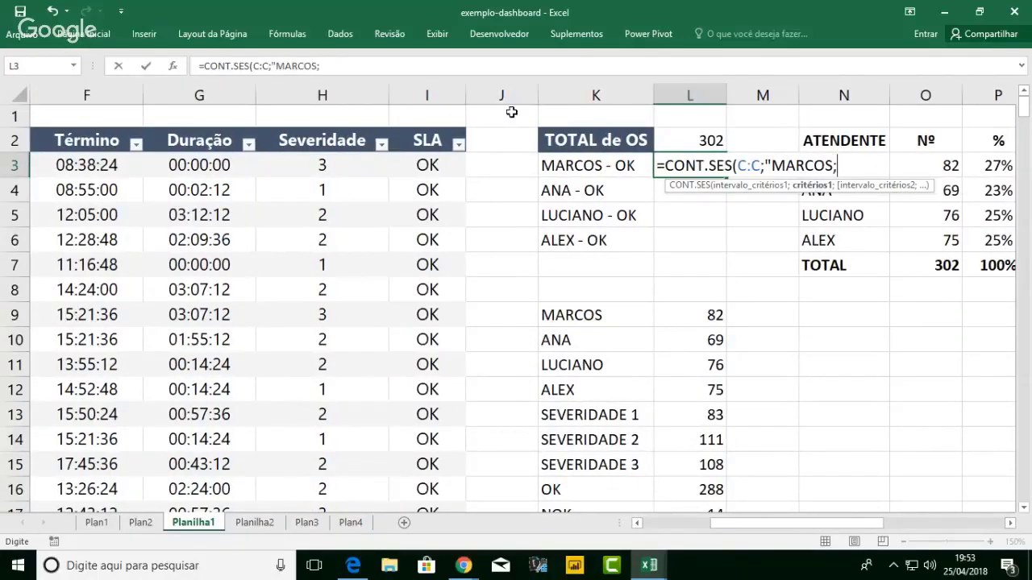
pyautogui.click(429, 93)
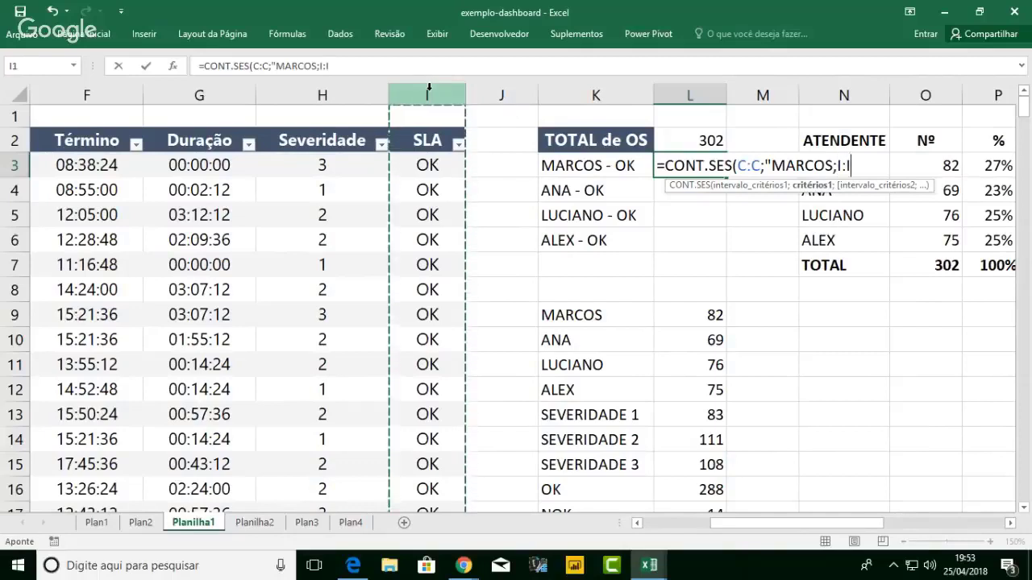
pyautogui.press('BackSpace')
pyautogui.press('BackSpace')
pyautogui.press('BackSpace')
pyautogui.press('BackSpace')
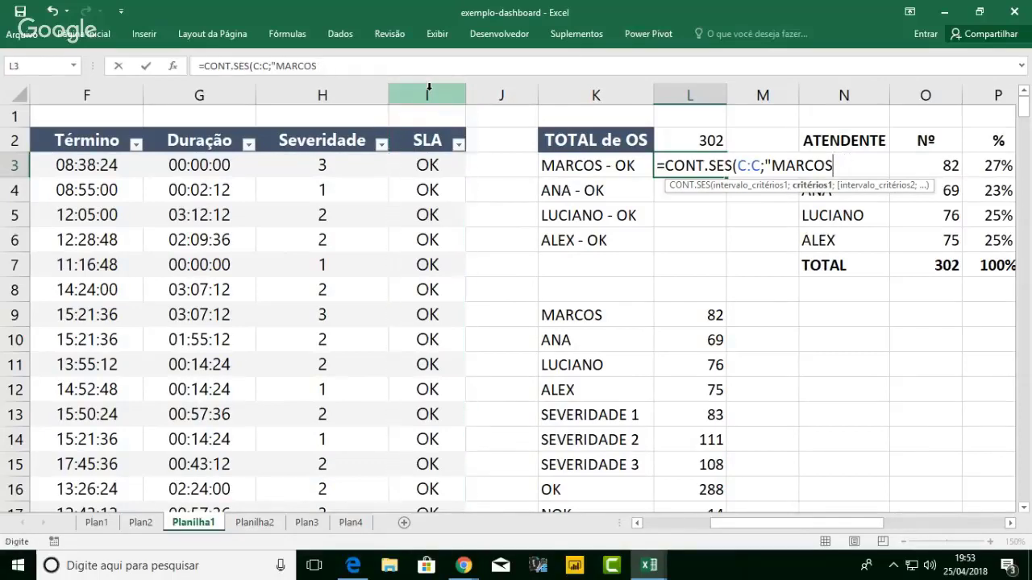
pyautogui.write('";')
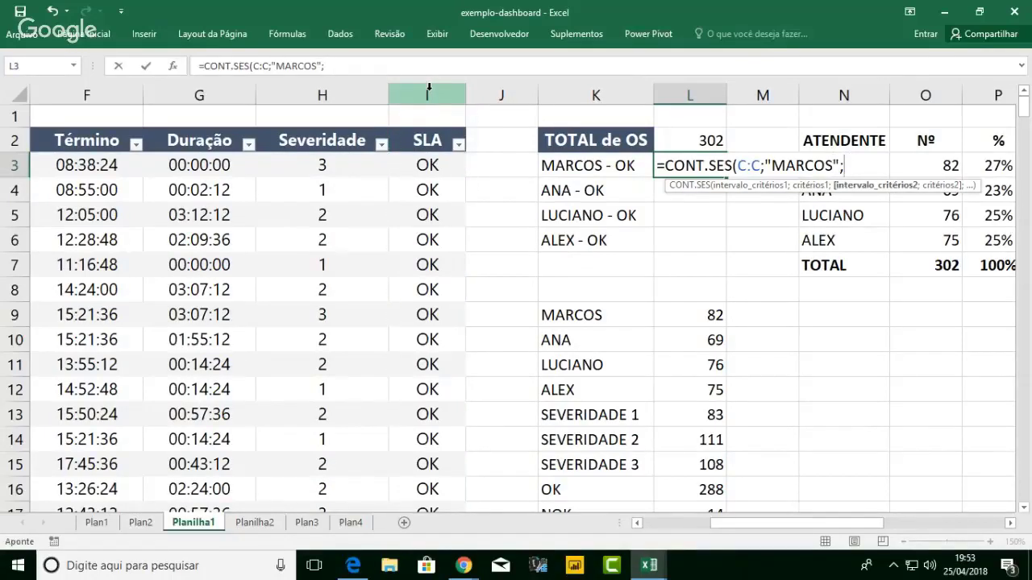
pyautogui.click(429, 87)
pyautogui.write(';"')
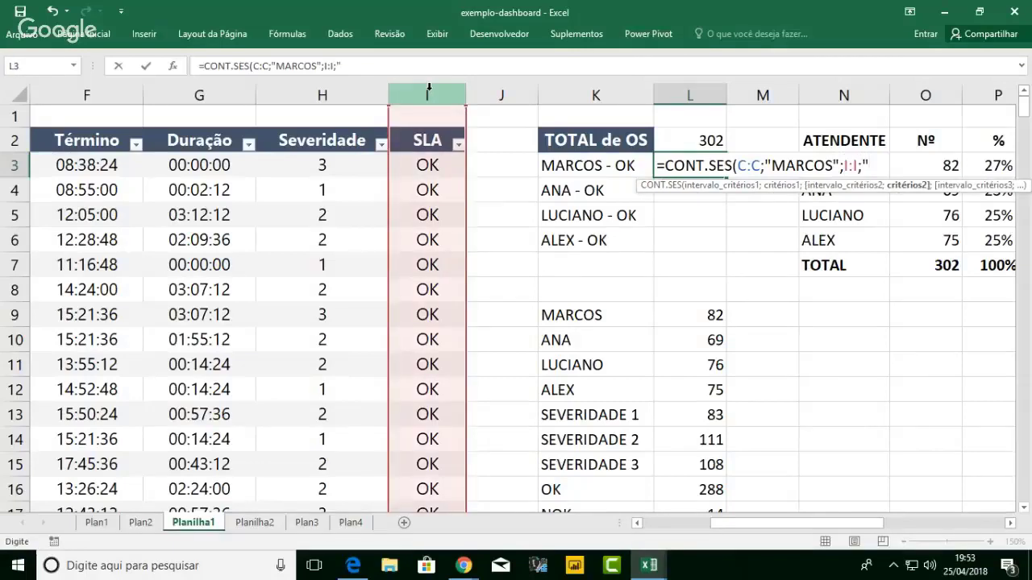
pyautogui.write('OK")')
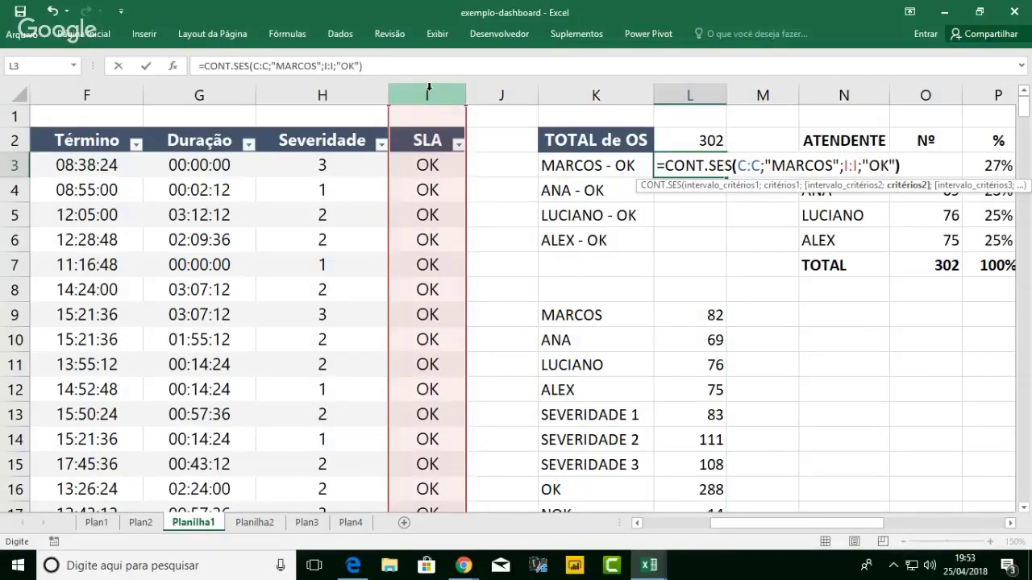
pyautogui.press('Return')
# - Copy the CONT.SES formula from L3 into L4:L6
pyautogui.press('Up')
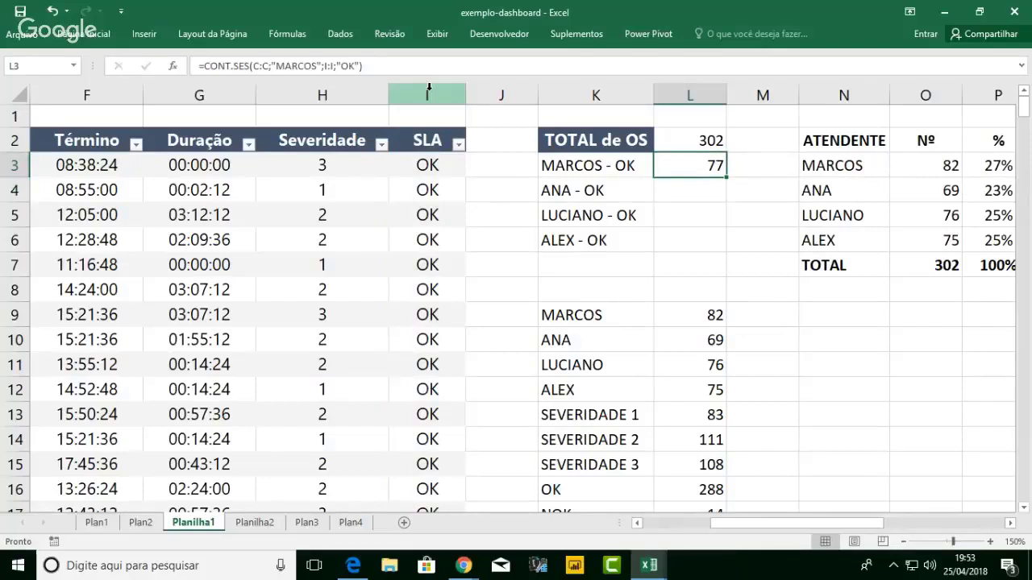
pyautogui.press('Down')
pyautogui.press('Up')
pyautogui.hotkey('ctrl', 'c')
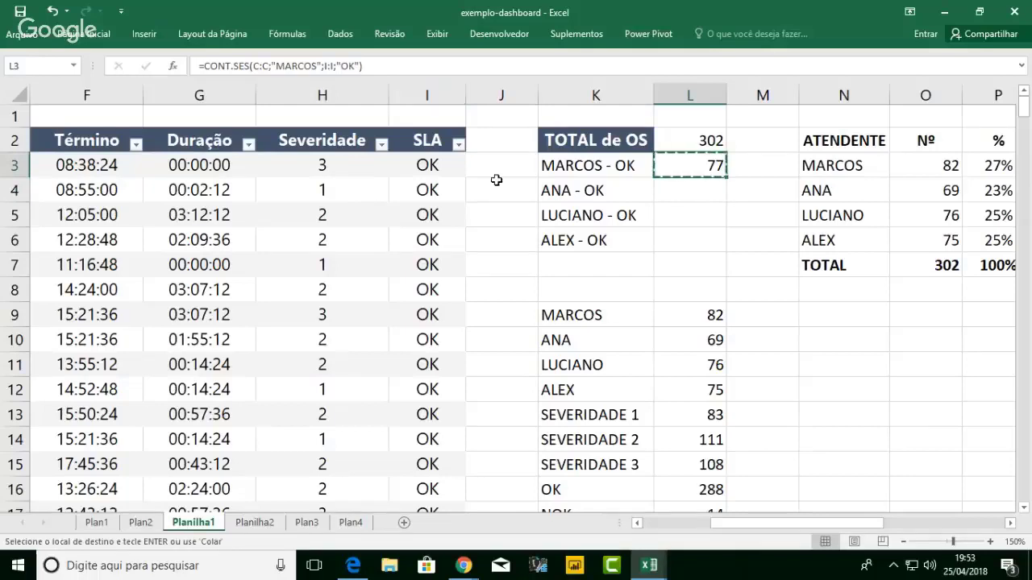
pyautogui.click(691, 193)
pyautogui.moveTo(690, 193); pyautogui.dragTo(691, 229)
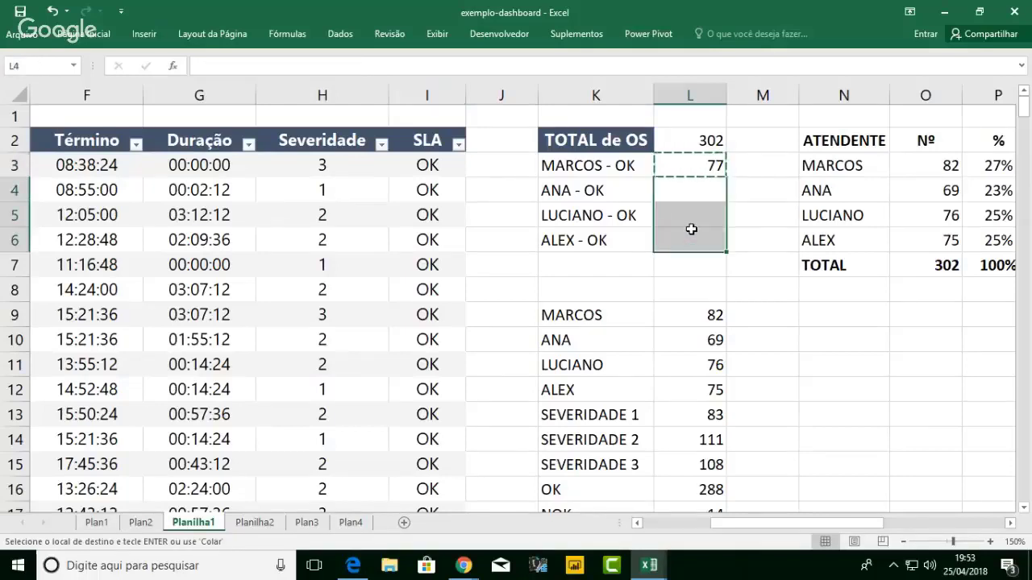
pyautogui.hotkey('ctrl', 'v')
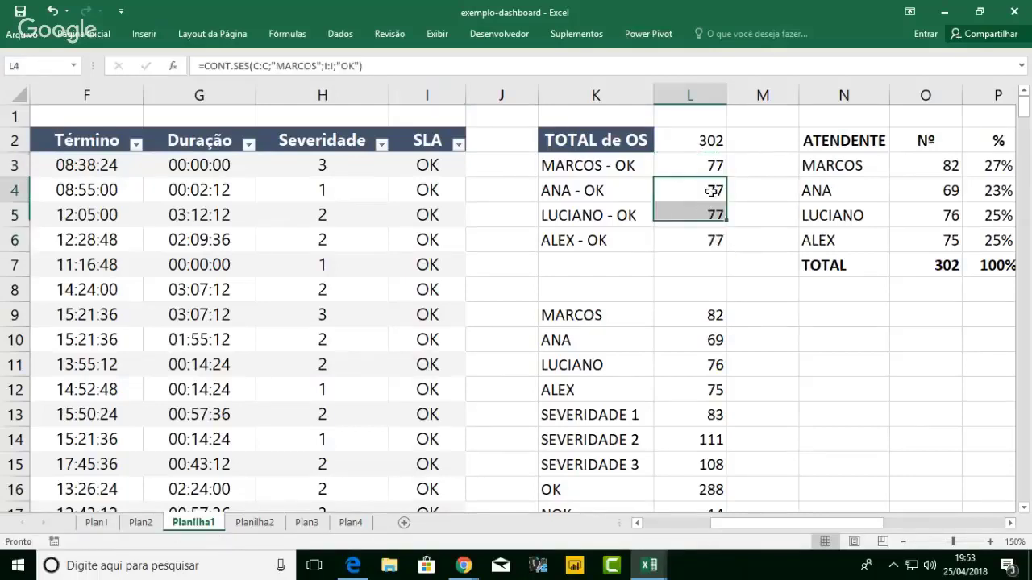
# - Replace the attendant criterion in the L4 and L5 formulas with the names used in the K4 and K5 labels
pyautogui.doubleClick(708, 190)
pyautogui.moveTo(832, 190); pyautogui.dragTo(773, 190)
pyautogui.write('ANA')
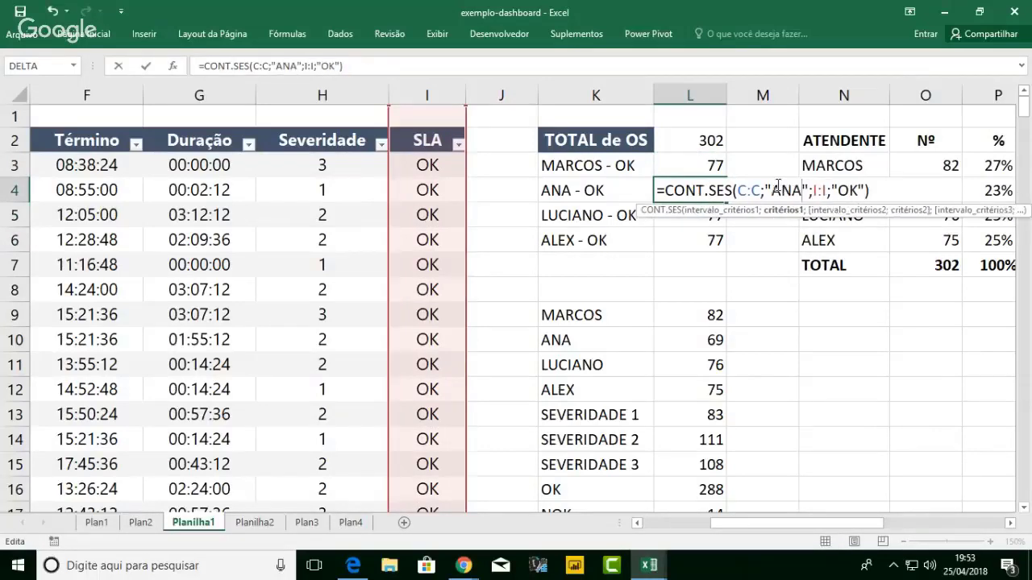
pyautogui.press('Return')
pyautogui.doubleClick(694, 212)
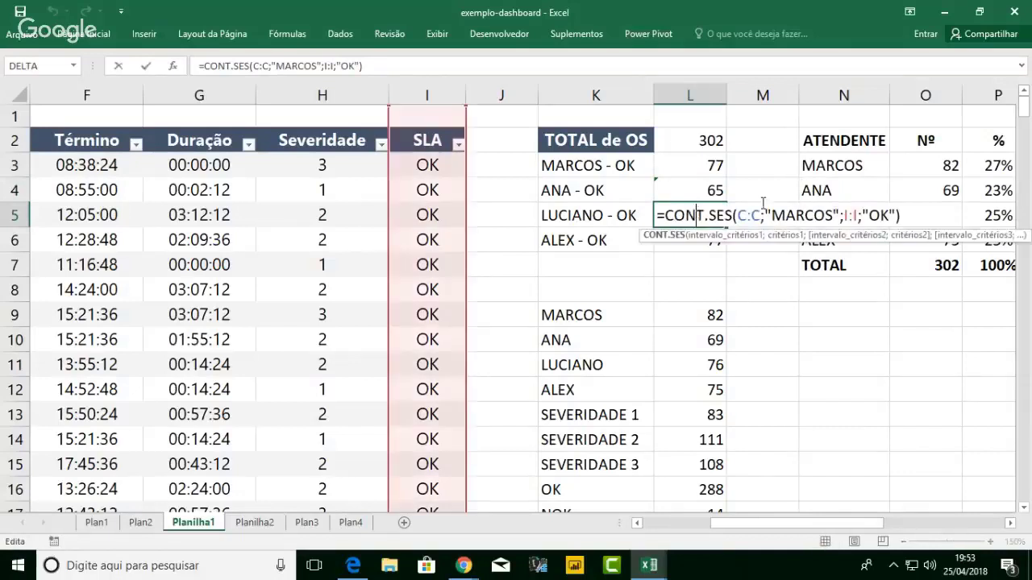
pyautogui.moveTo(833, 215); pyautogui.dragTo(772, 214)
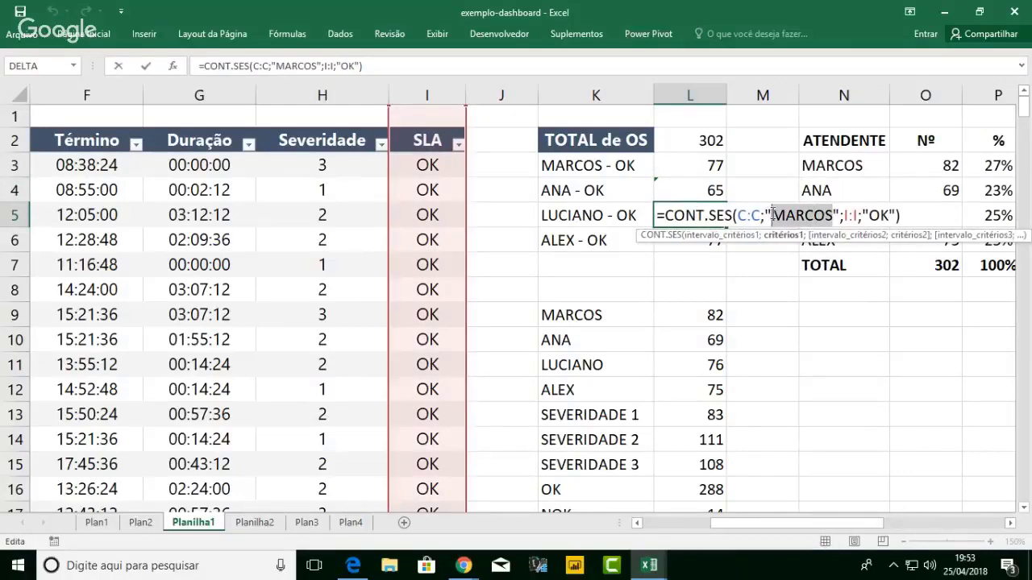
pyautogui.write('LUCIANO')
pyautogui.press('Return')
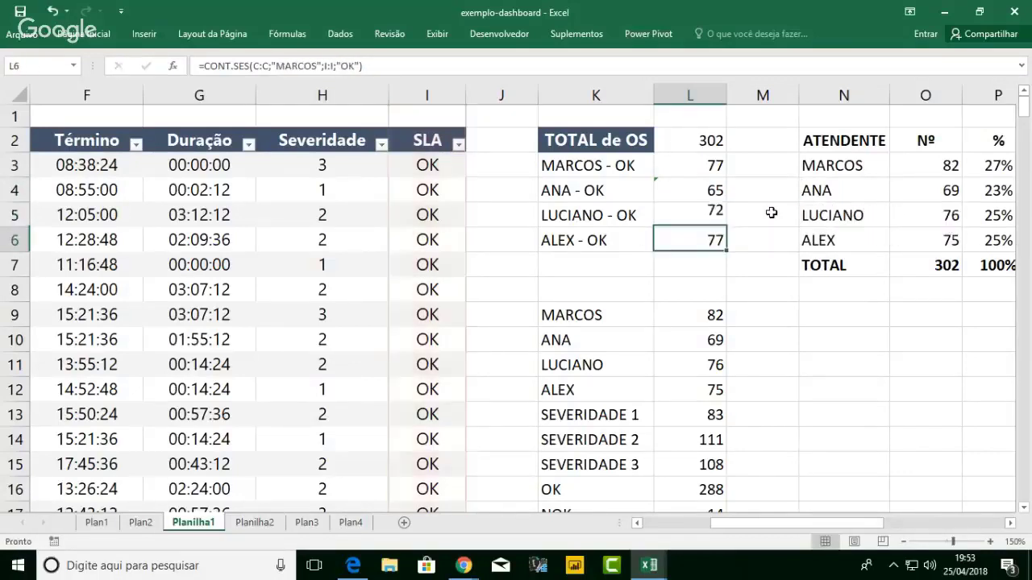
# - Open the CONT.SES formula in L6 for editing
pyautogui.doubleClick(717, 239)
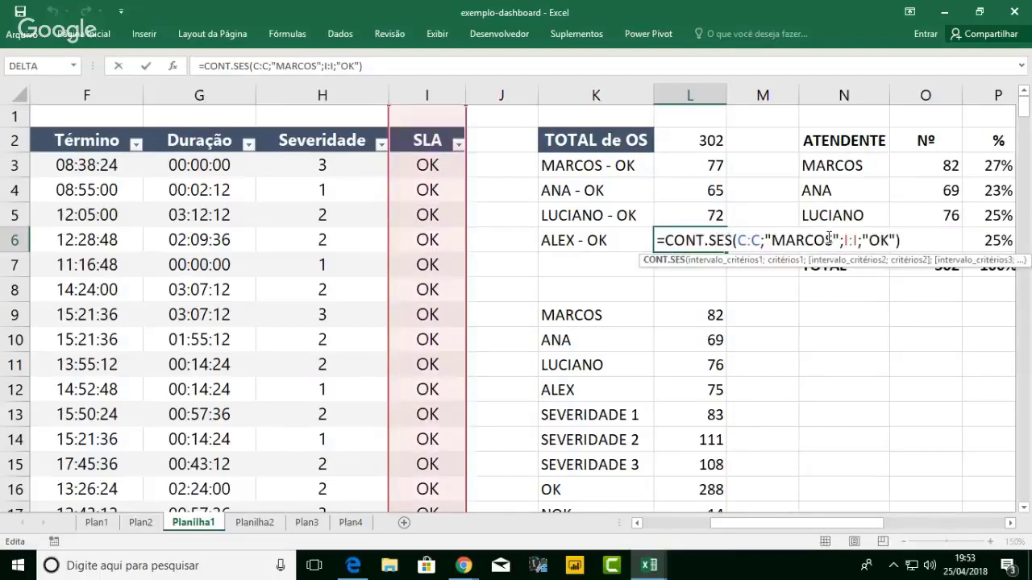
# - Change the attendant criterion in L6's CONT.SES formula to the attendant labelled in K6
pyautogui.moveTo(832, 239); pyautogui.dragTo(775, 239)
pyautogui.write('ALEX')
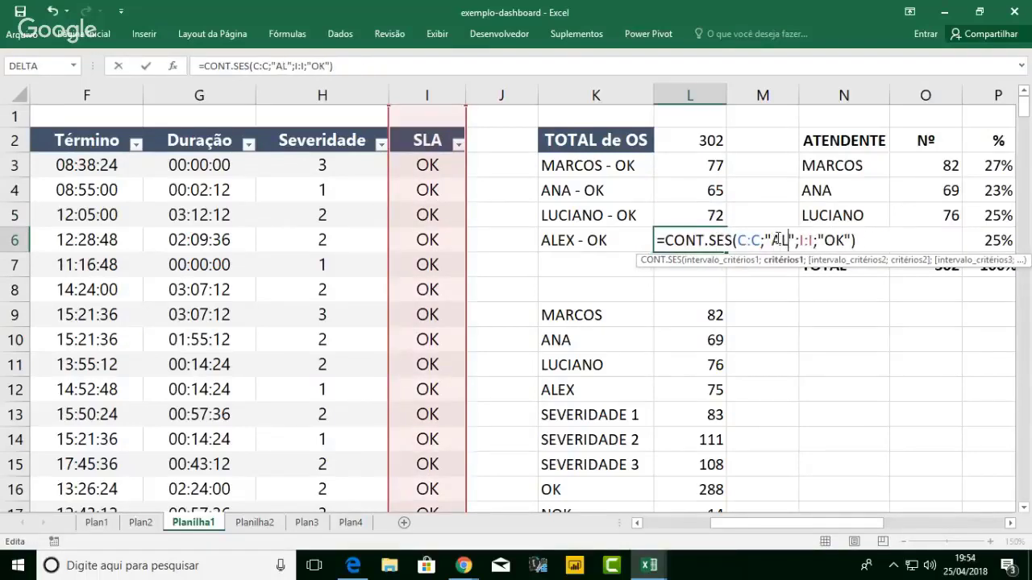
pyautogui.press('Return')
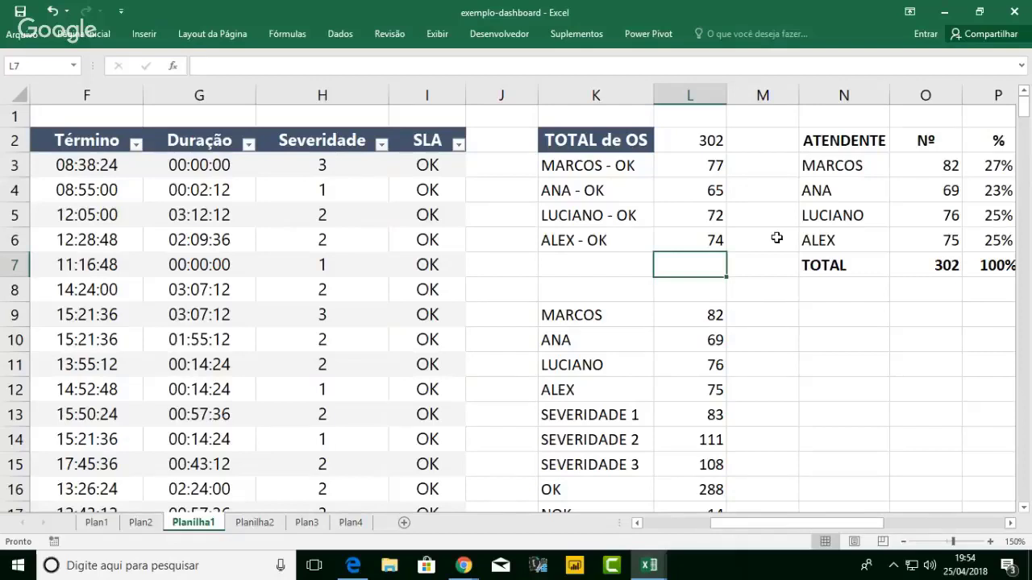
# - Calculate each attendant's non-OK orders in M3:M6 by entering =O3-L3 in M3 and filling it down to M6
pyautogui.click(767, 165)
pyautogui.write('=')
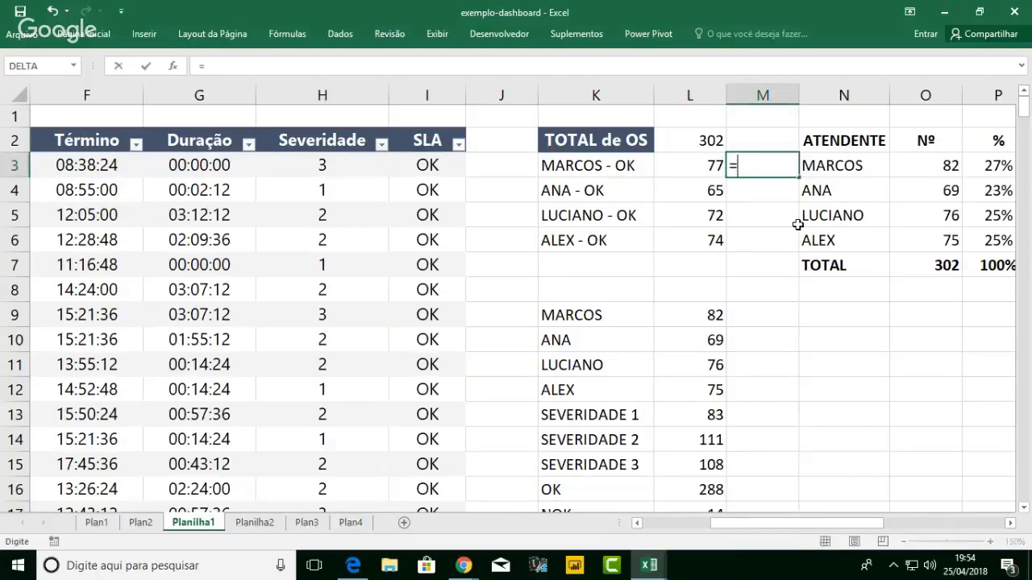
pyautogui.click(932, 161)
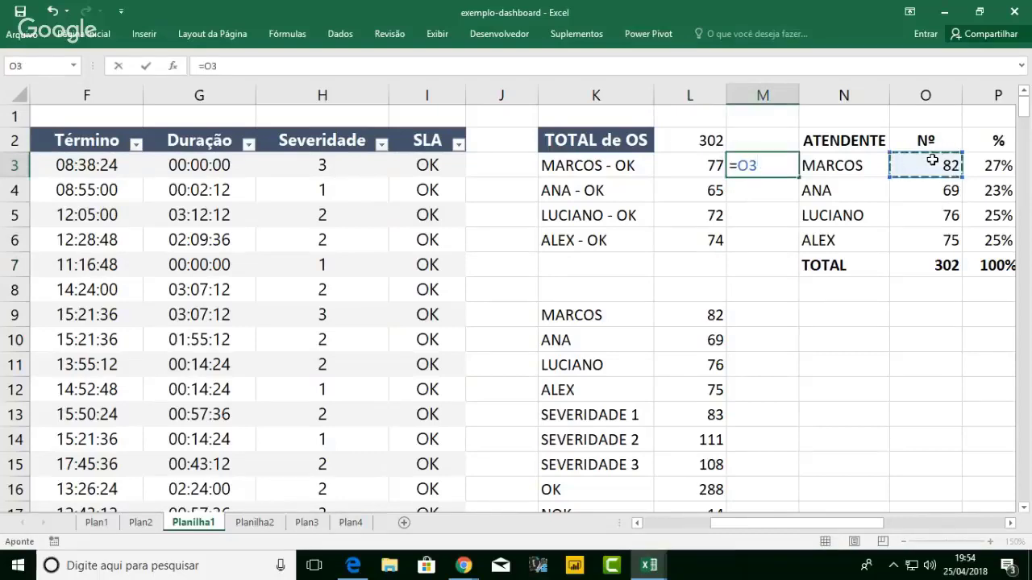
pyautogui.write('-')
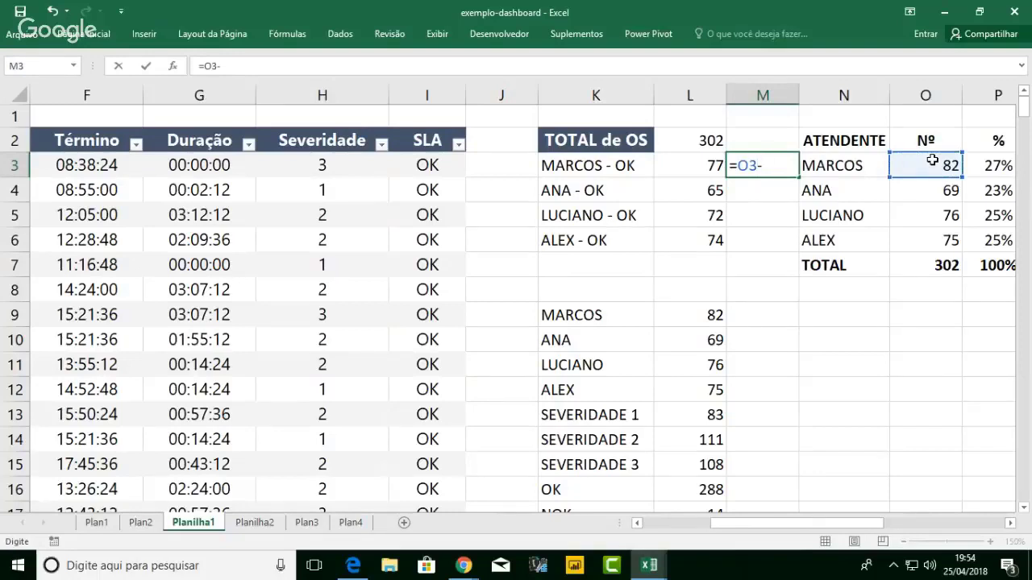
pyautogui.click(706, 167)
pyautogui.press('Return')
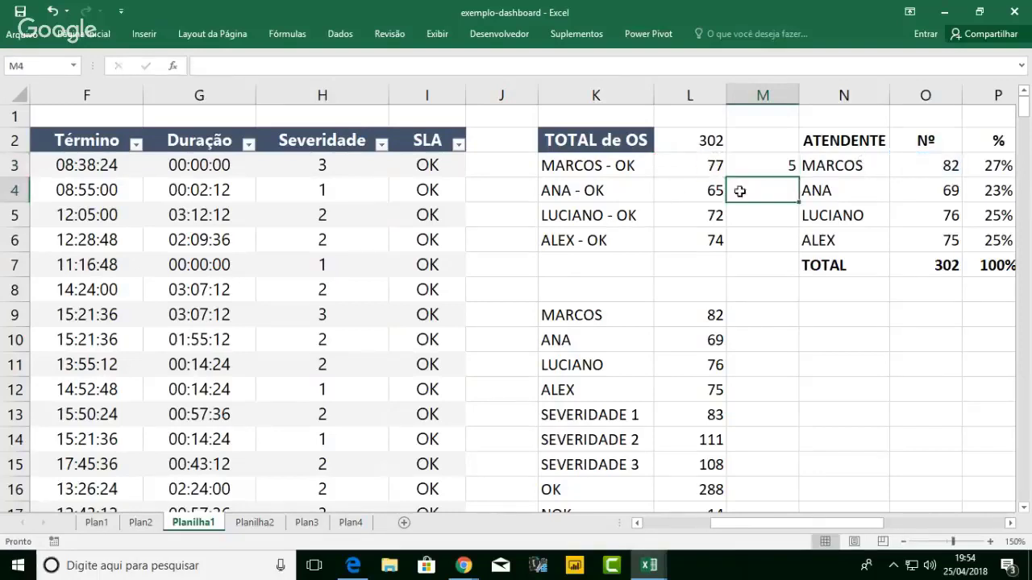
pyautogui.click(786, 167)
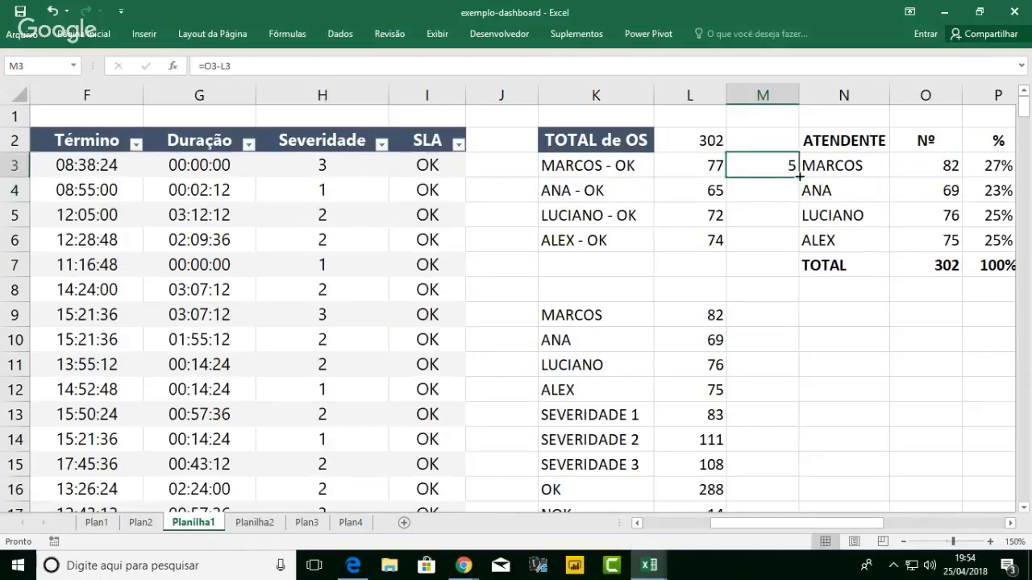
pyautogui.moveTo(799, 177); pyautogui.dragTo(796, 247)
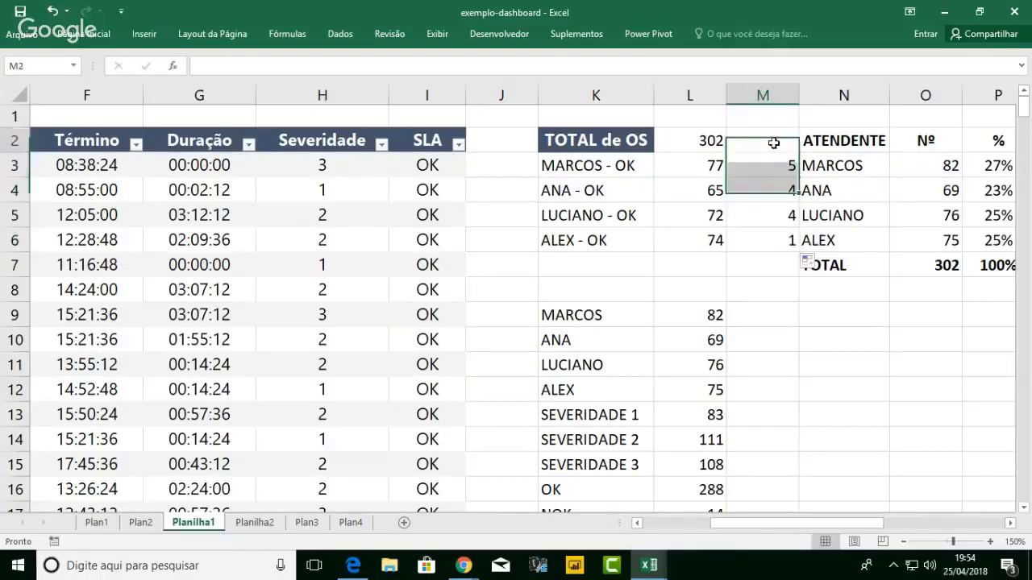
# - Enter the header NOK in M2, and clear the contents of M2:M6
pyautogui.click(772, 143)
pyautogui.write('NOK')
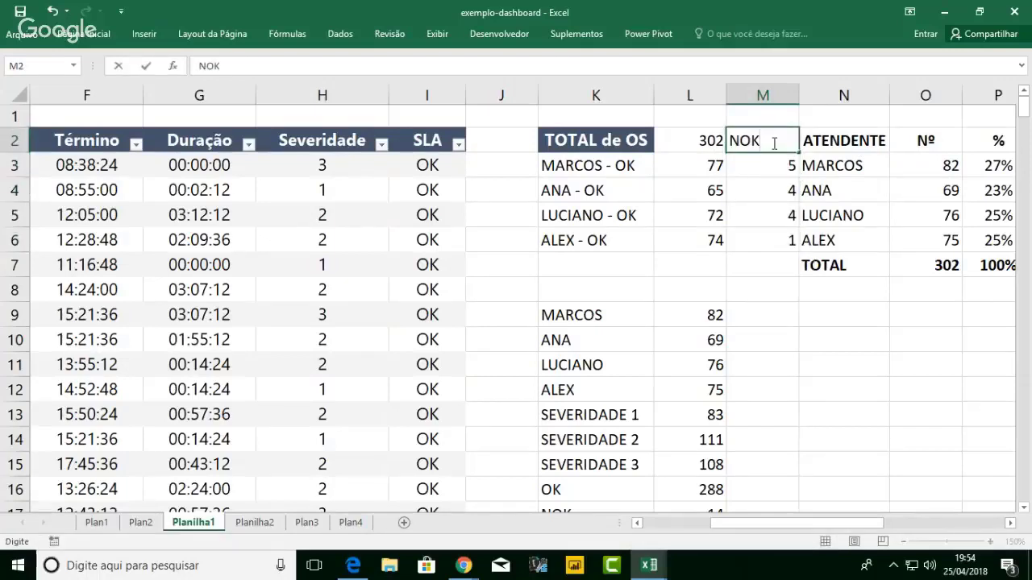
pyautogui.press('Return')
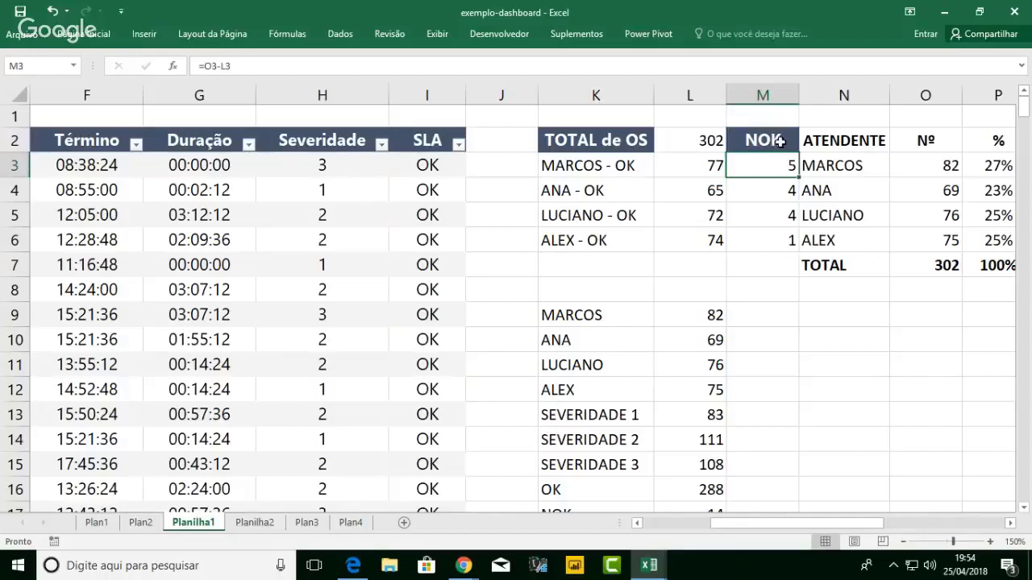
pyautogui.moveTo(786, 140); pyautogui.dragTo(791, 234)
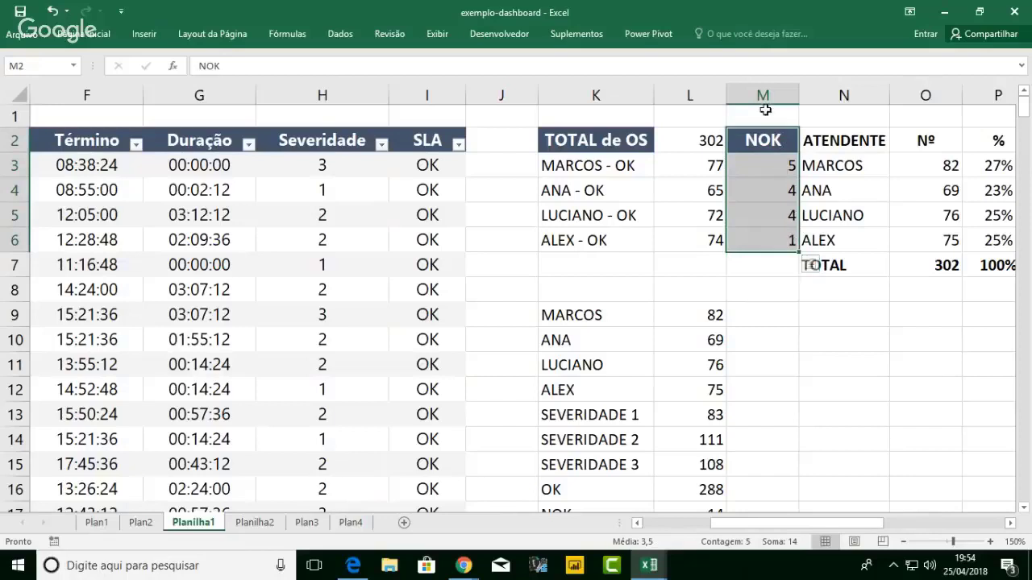
pyautogui.press('Delete')
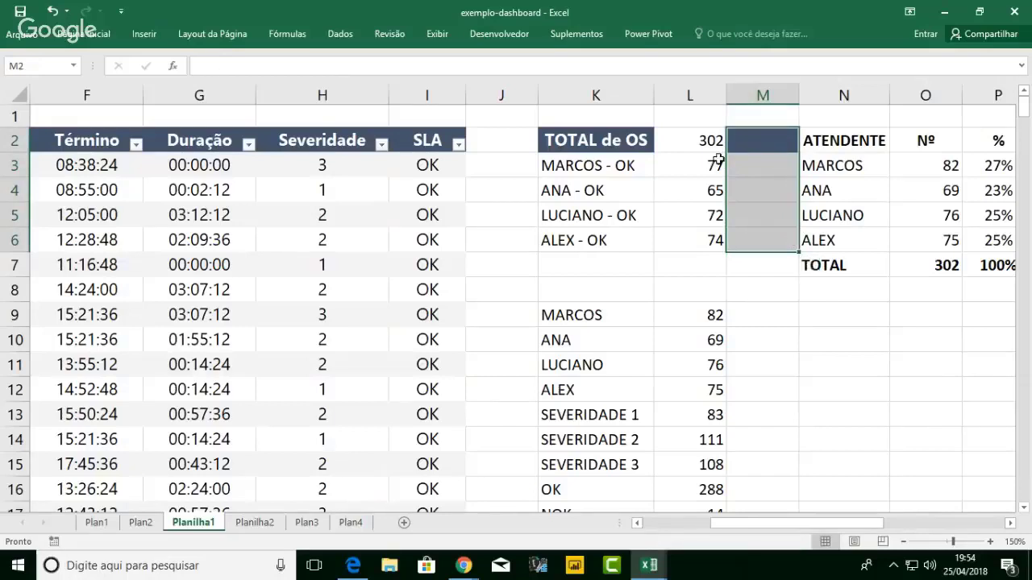
# - Move the summary block starting at K9 in columns K and L down two rows so it begins at K11
pyautogui.moveTo(577, 316); pyautogui.dragTo(690, 448)
pyautogui.scroll(3, 690, 448)
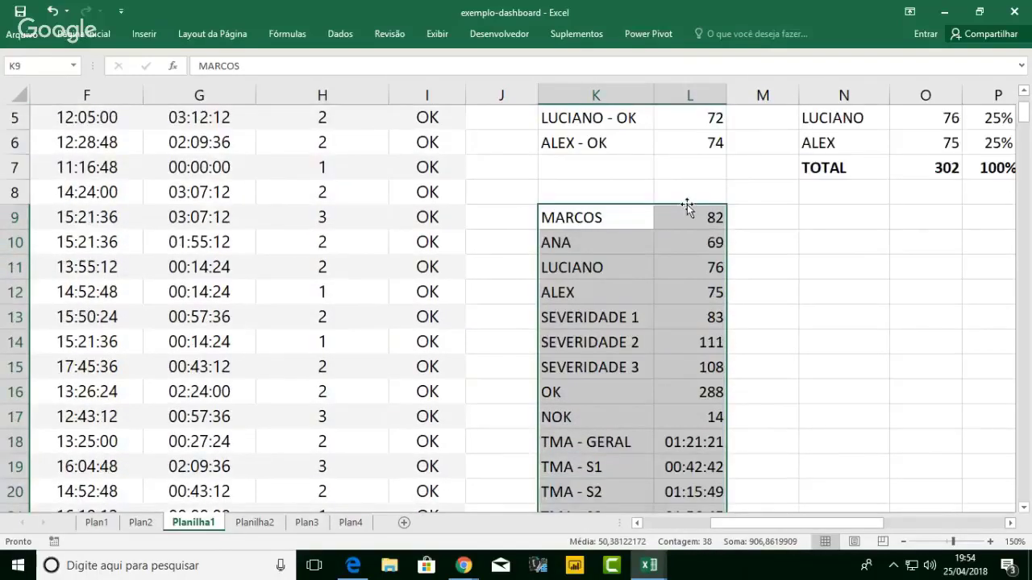
pyautogui.moveTo(686, 203); pyautogui.dragTo(685, 265)
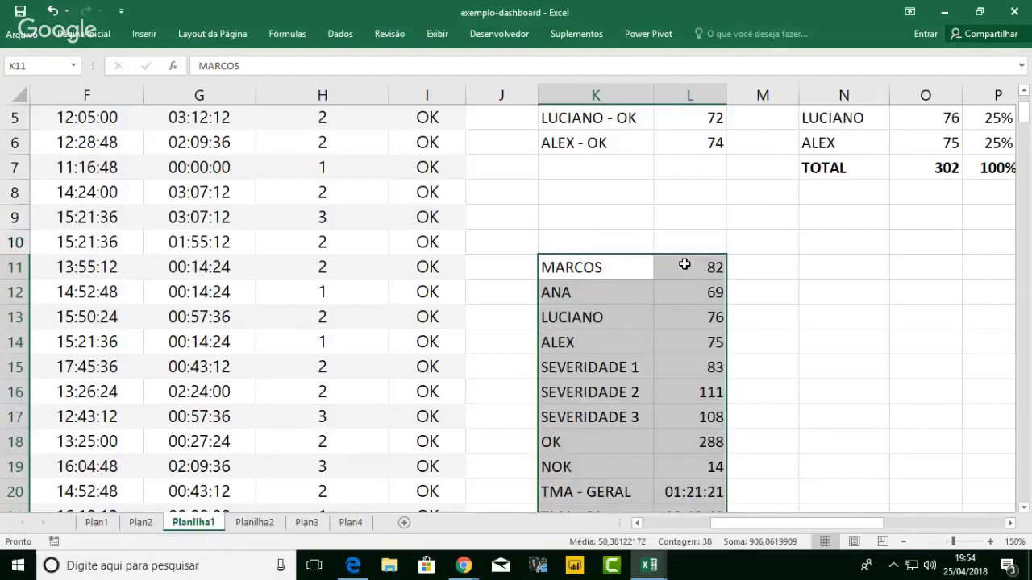
pyautogui.scroll(2, 685, 265)
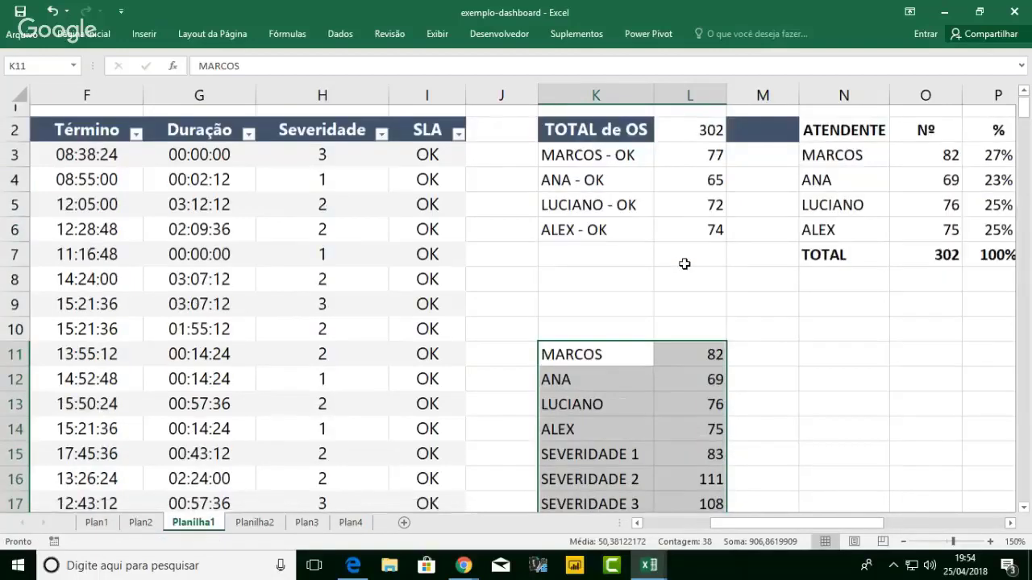
# - Enter labels in K7 and K8 combining the first and second attendants' names with " - NOK"
pyautogui.click(593, 260)
pyautogui.write('MARCOS - OK')
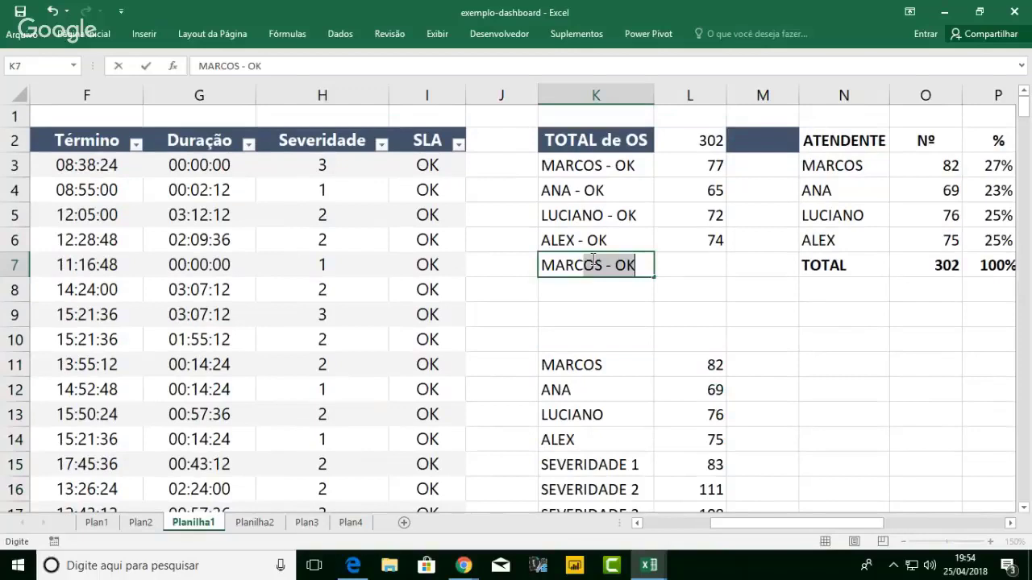
pyautogui.write('OS - NOK')
pyautogui.press('Return')
pyautogui.write('ANA - ')
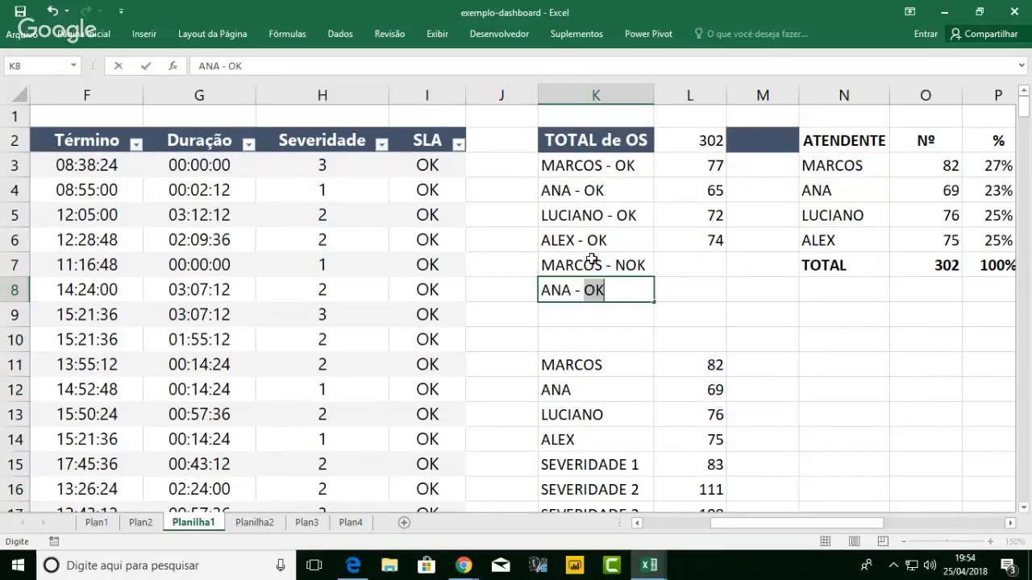
pyautogui.write('NOK')
pyautogui.press('Return')
# - Enter labels in K9 and K10 combining the third and fourth attendants' names with " - NOK"
pyautogui.write('LUC')
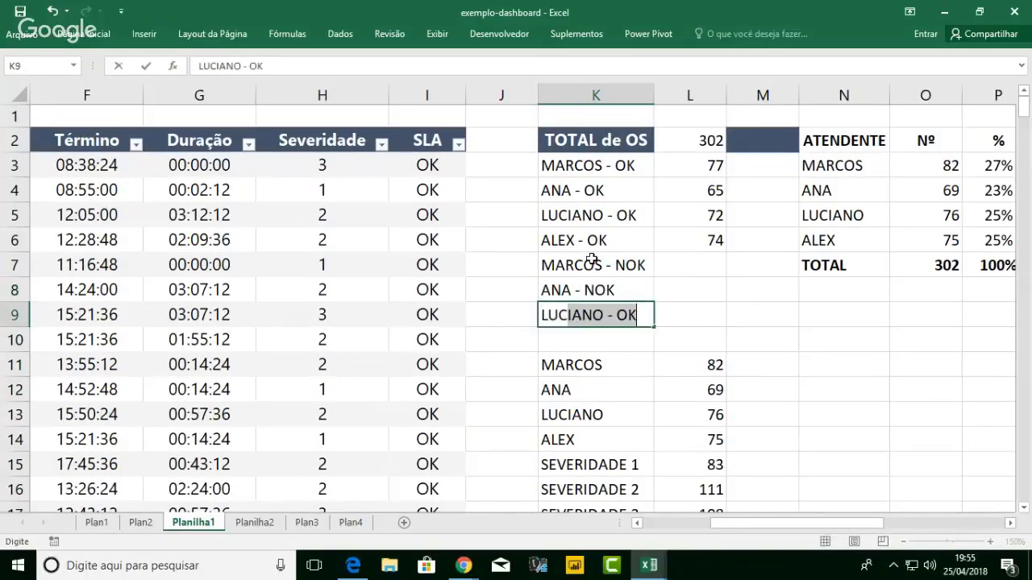
pyautogui.write('IANO - NO')
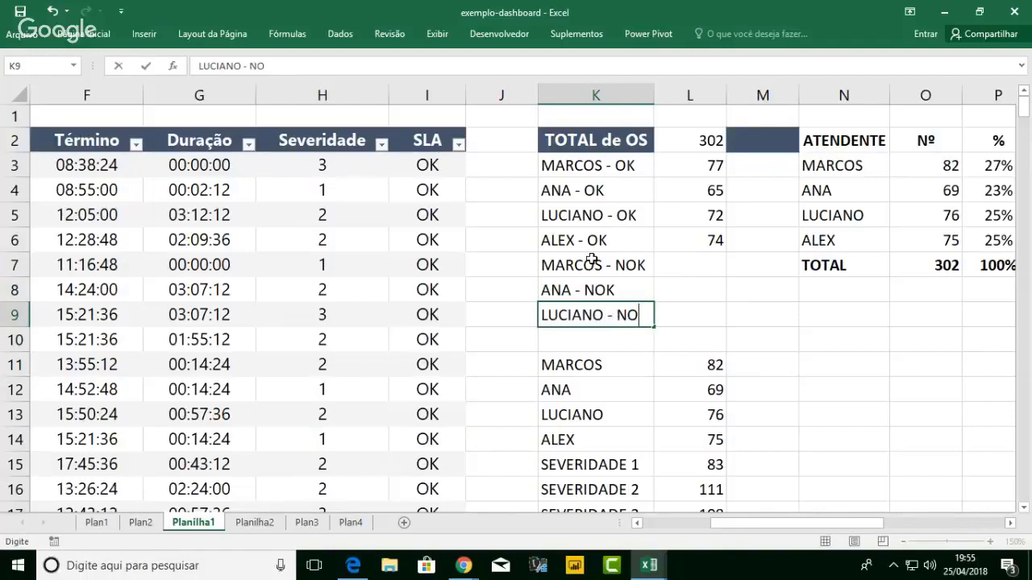
pyautogui.write('K')
pyautogui.press('Return')
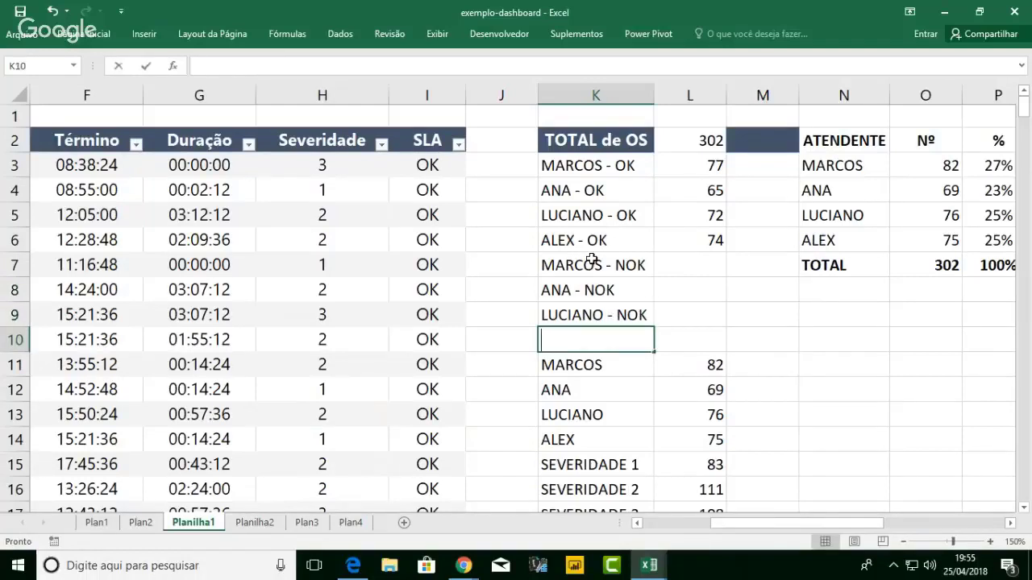
pyautogui.write('ALEX - NOK')
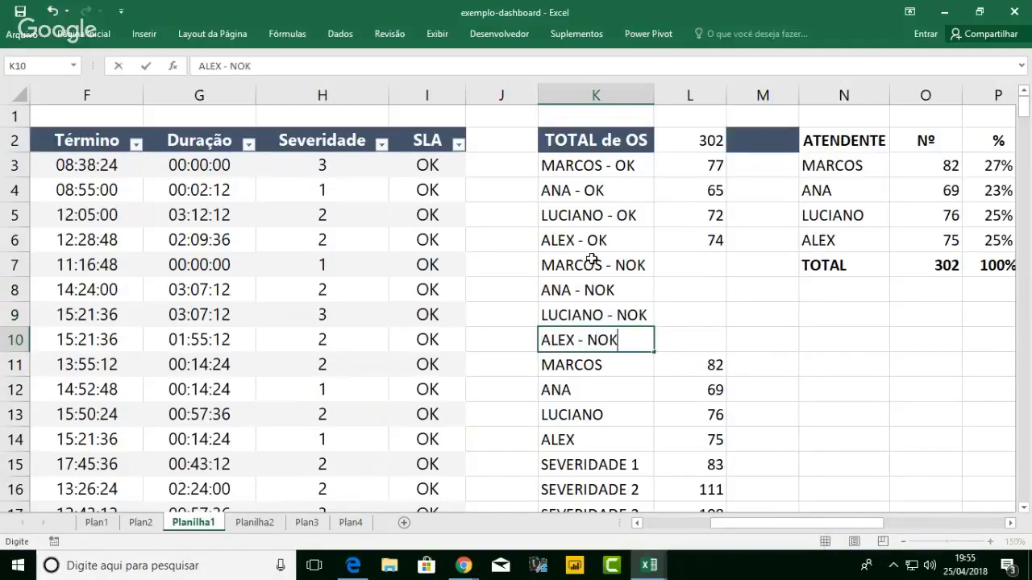
pyautogui.press('Tab')
pyautogui.press('Up')
pyautogui.press('Up')
pyautogui.press('Up')
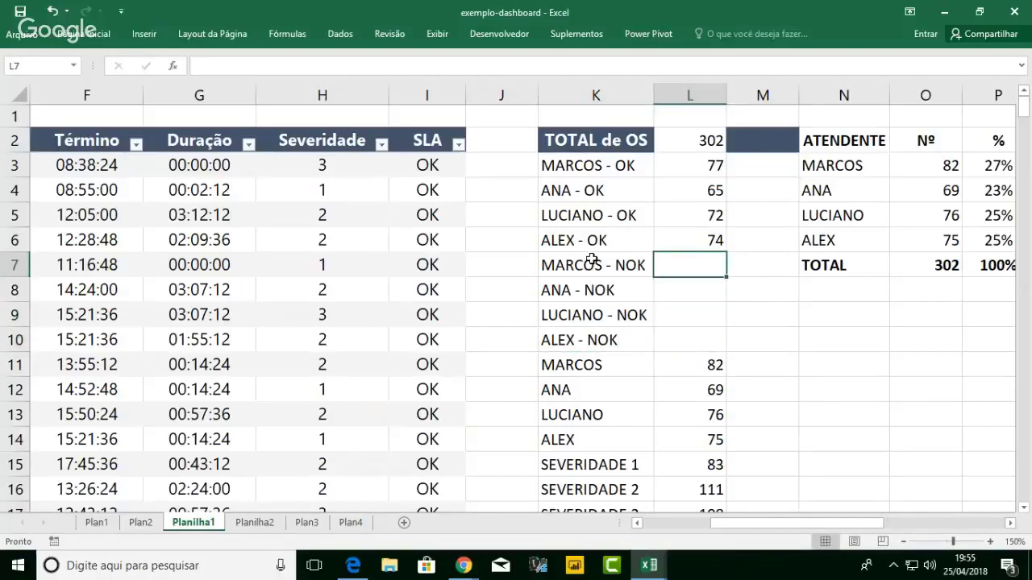
pyautogui.write('=CONTS')
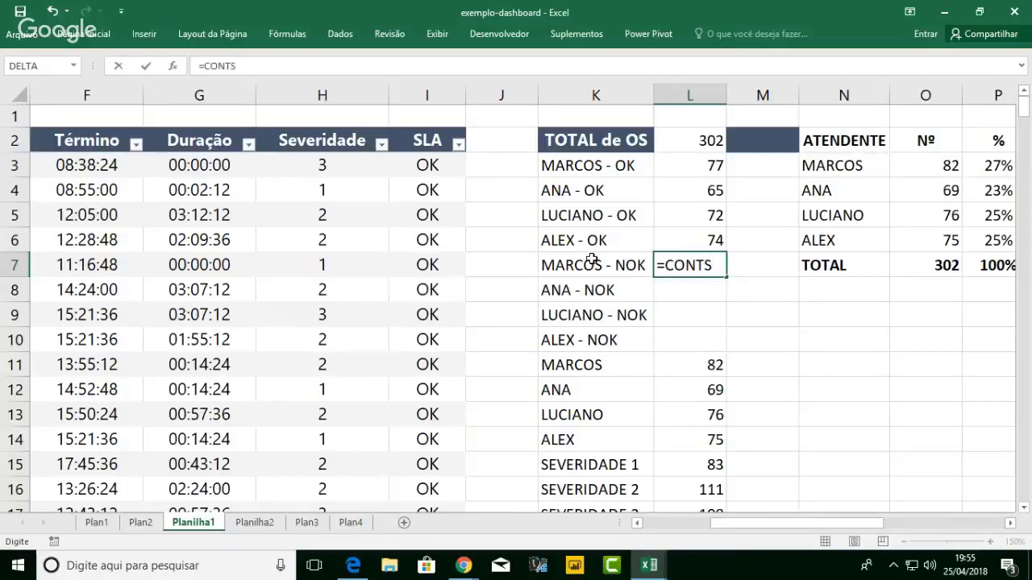
pyautogui.press('BackSpace')
pyautogui.press('Escape')
pyautogui.press('Down')
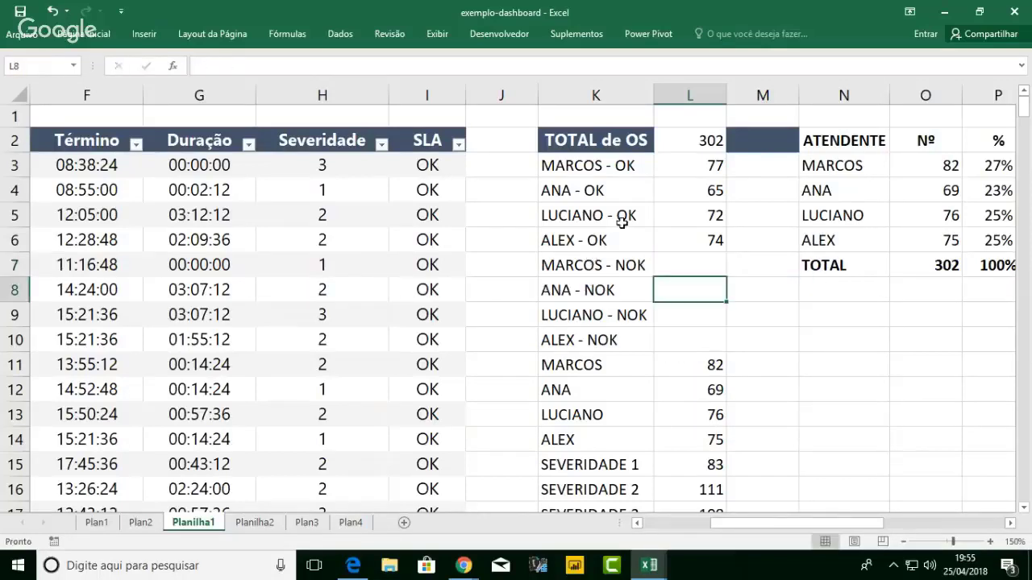
# - Copy the first attendant's CONT.SES formula from L3 into L7
pyautogui.click(715, 167)
pyautogui.hotkey('ctrl', 'c')
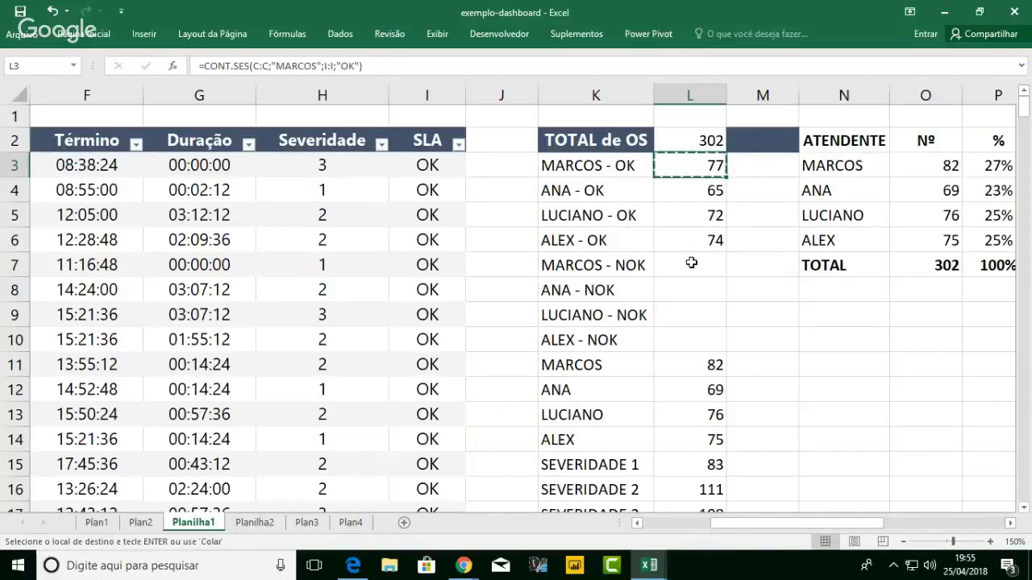
pyautogui.click(691, 263)
pyautogui.hotkey('ctrl', 'v')
pyautogui.press('Escape')
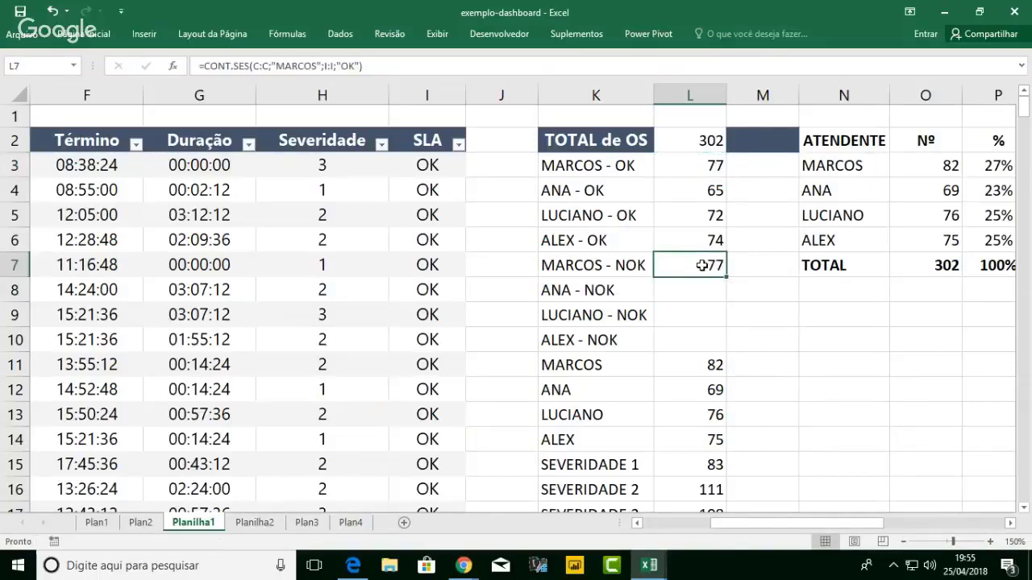
# - Change the second criterion in L7's CONT.SES formula to "NOK"
pyautogui.doubleClick(703, 265)
pyautogui.moveTo(771, 266); pyautogui.dragTo(835, 266)
pyautogui.click(872, 265)
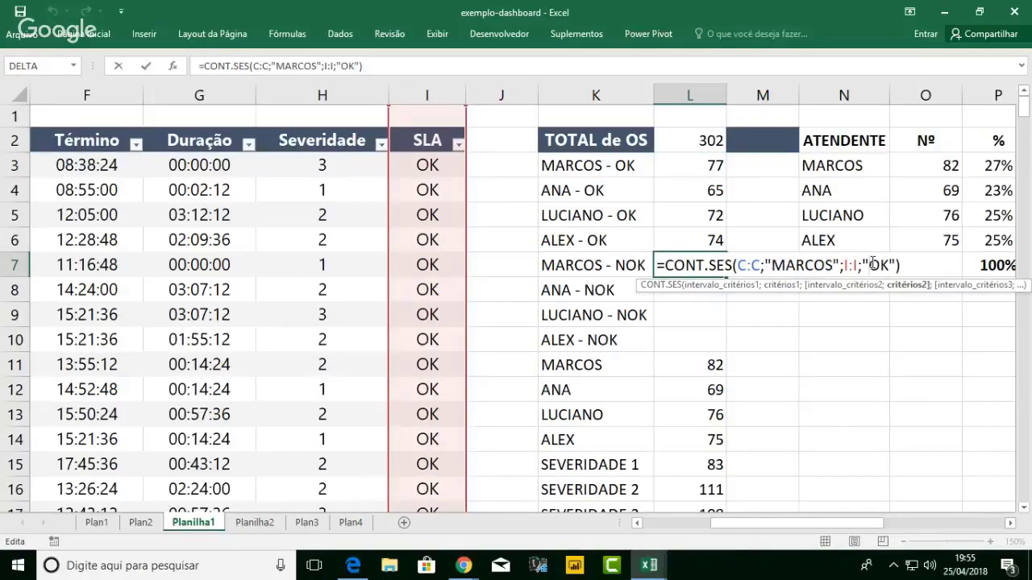
pyautogui.write('N')
pyautogui.press('Return')
pyautogui.press('Up')
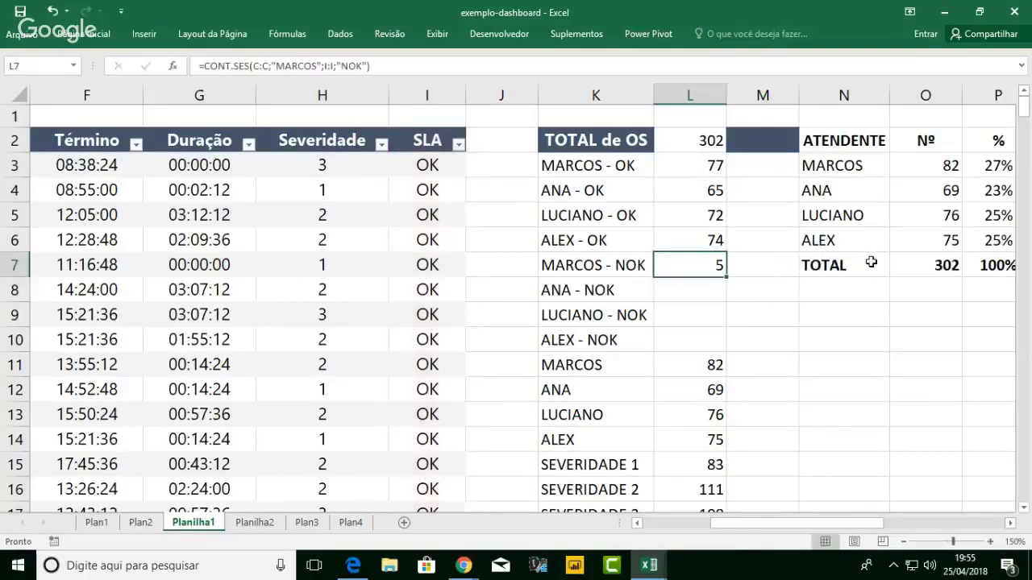
# - Copy the NOK count formula from L7 into L8:L10
pyautogui.hotkey('ctrl', 'c')
pyautogui.moveTo(713, 290); pyautogui.dragTo(709, 330)
pyautogui.hotkey('ctrl', 'v')
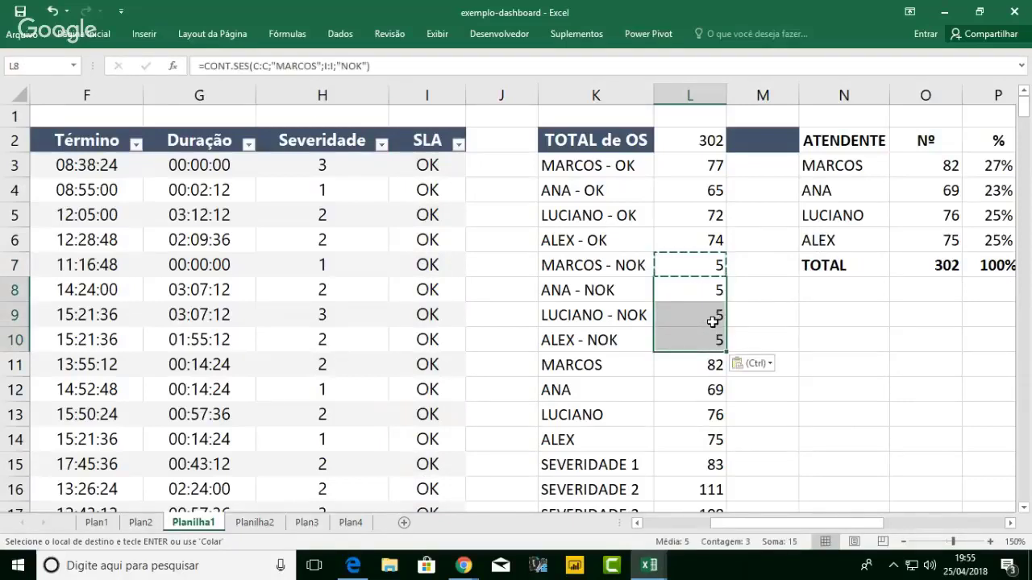
# - Change the attendant criterion in L8's CONT.SES formula to the second attendant's name, as labelled in K8
pyautogui.doubleClick(714, 292)
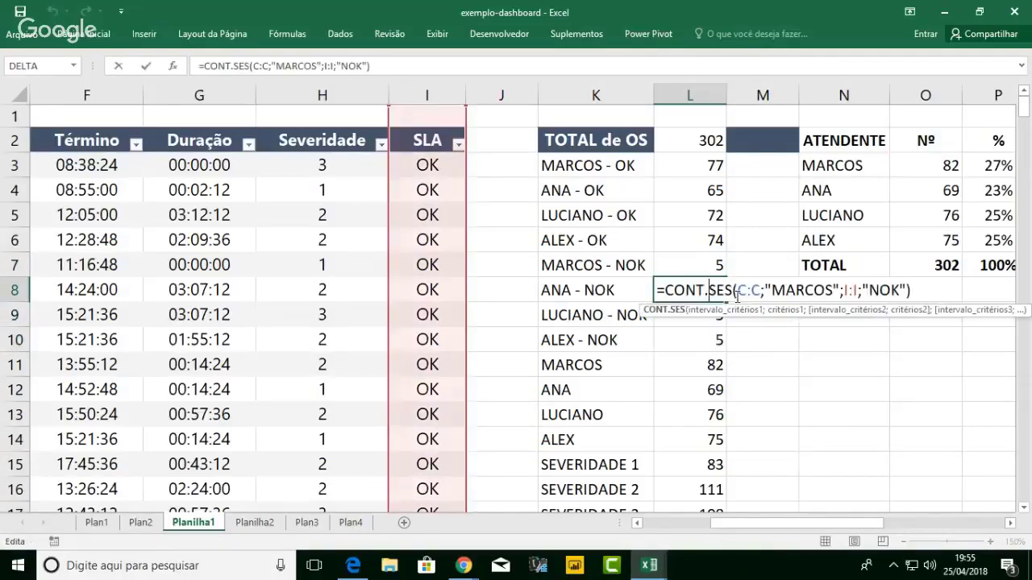
pyautogui.moveTo(832, 290); pyautogui.dragTo(768, 291)
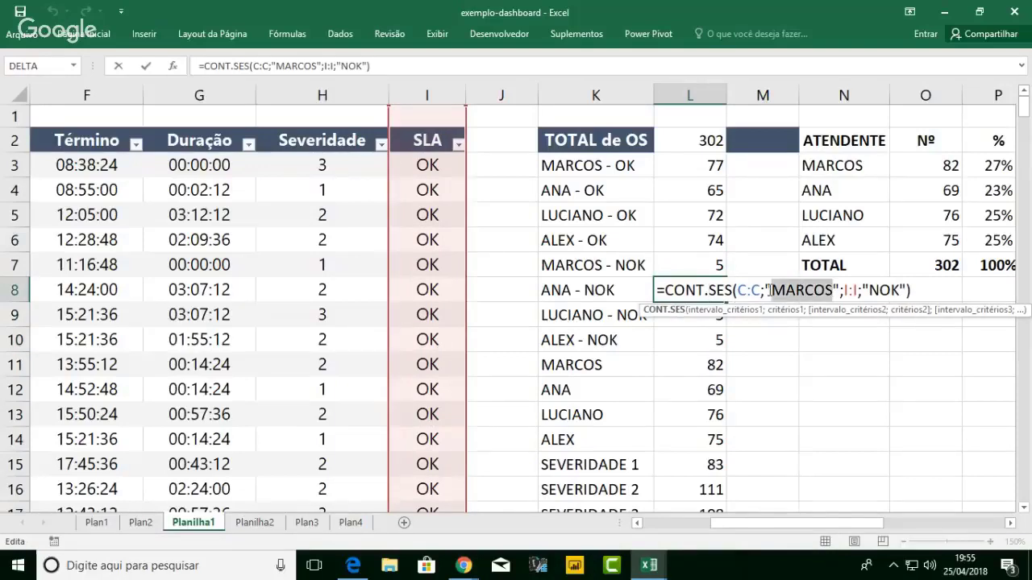
pyautogui.write('ANA')
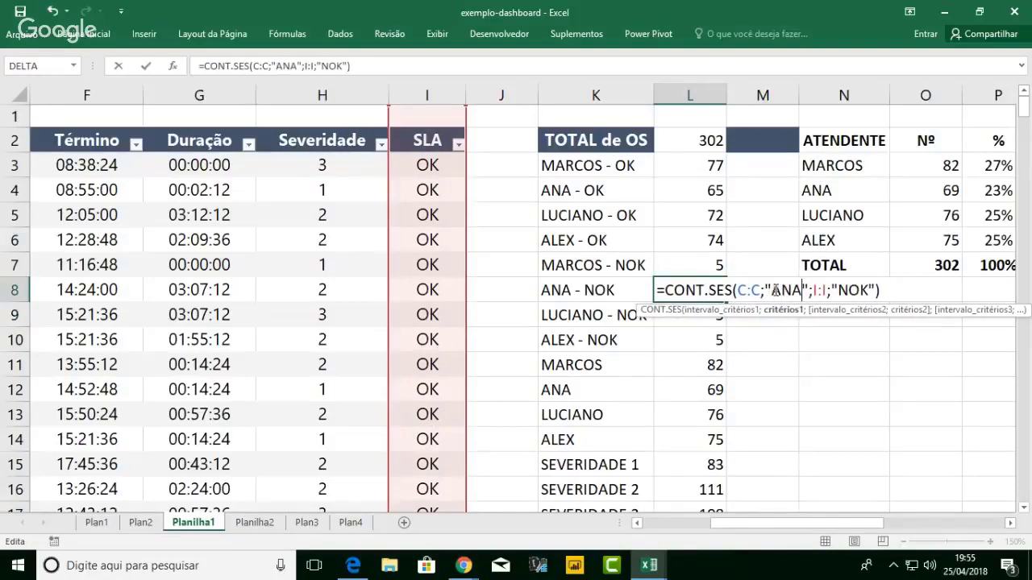
pyautogui.press('Return')
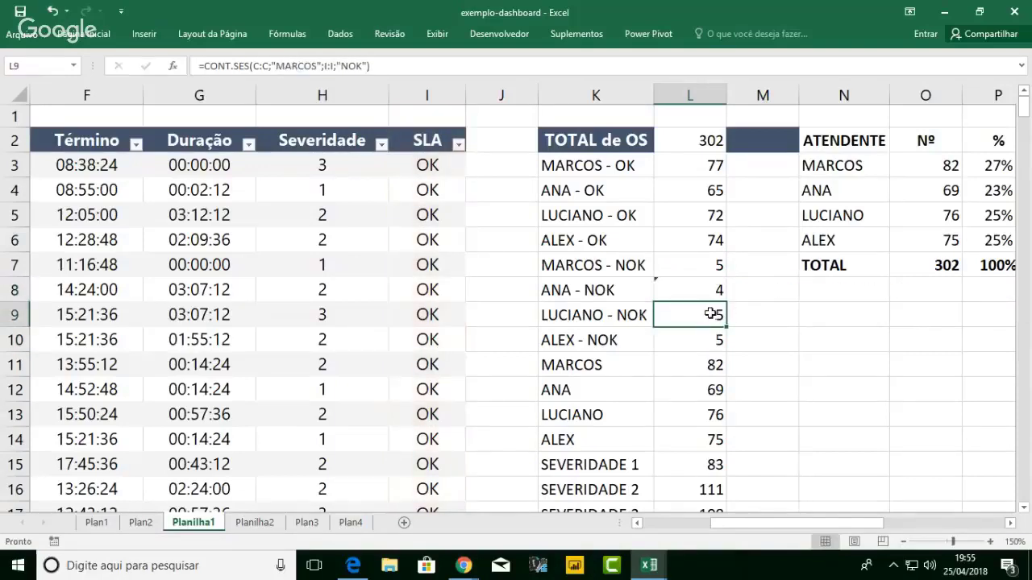
# - Change the attendant criterion in L9's CONT.SES formula to the third attendant's name, as labelled in K9
pyautogui.doubleClick(714, 315)
pyautogui.moveTo(832, 315); pyautogui.dragTo(772, 314)
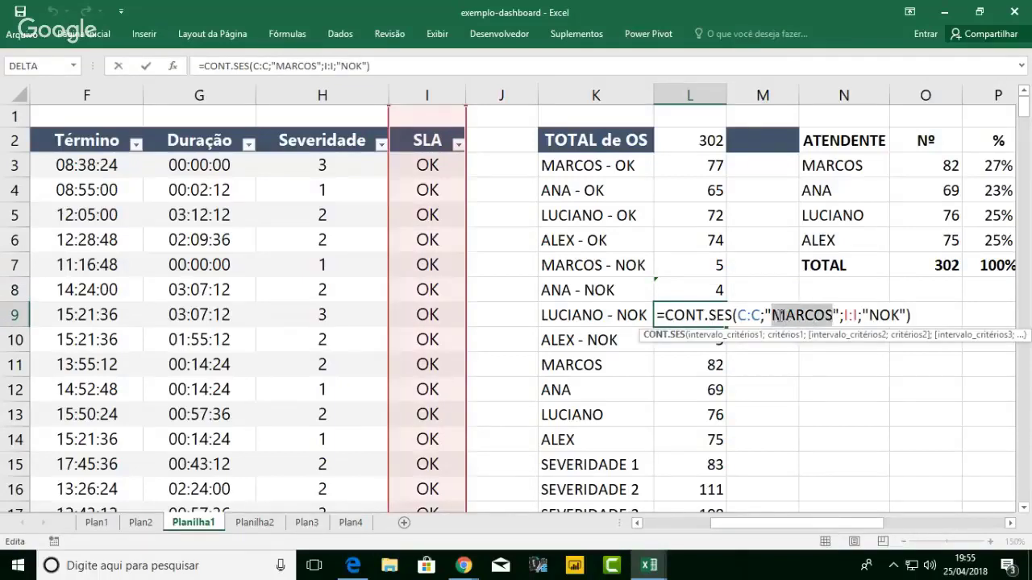
pyautogui.write('LUCIANO')
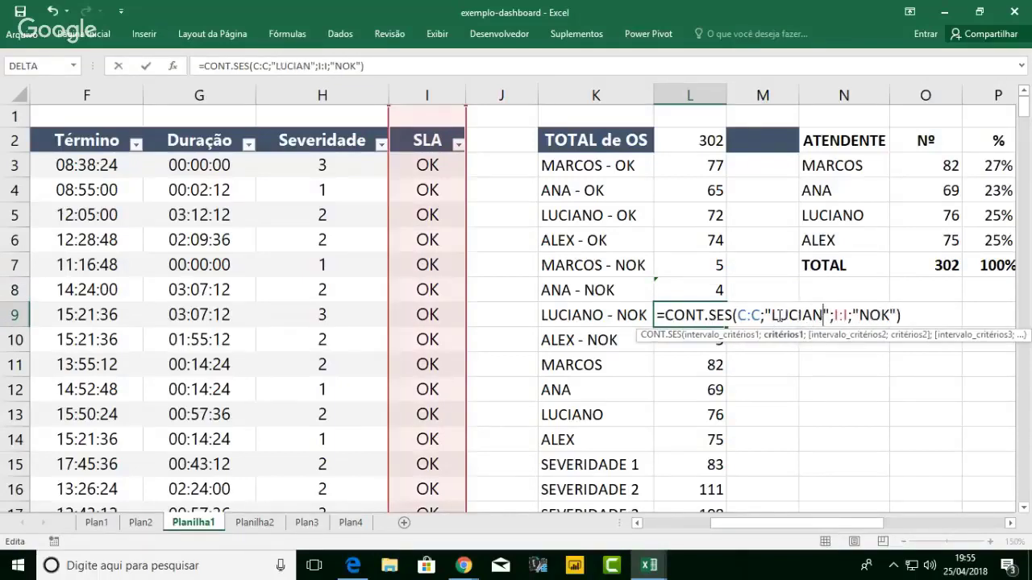
pyautogui.press('Return')
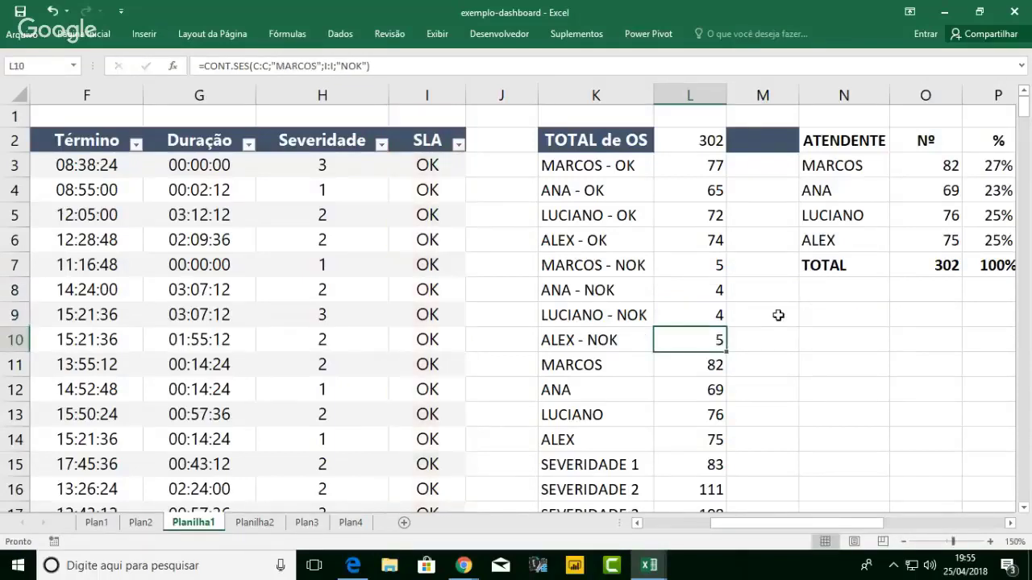
# - Change the attendant criterion in L10's CONT.SES formula to the fourth attendant's name, as labelled in K10
pyautogui.doubleClick(715, 340)
pyautogui.moveTo(833, 339); pyautogui.dragTo(772, 340)
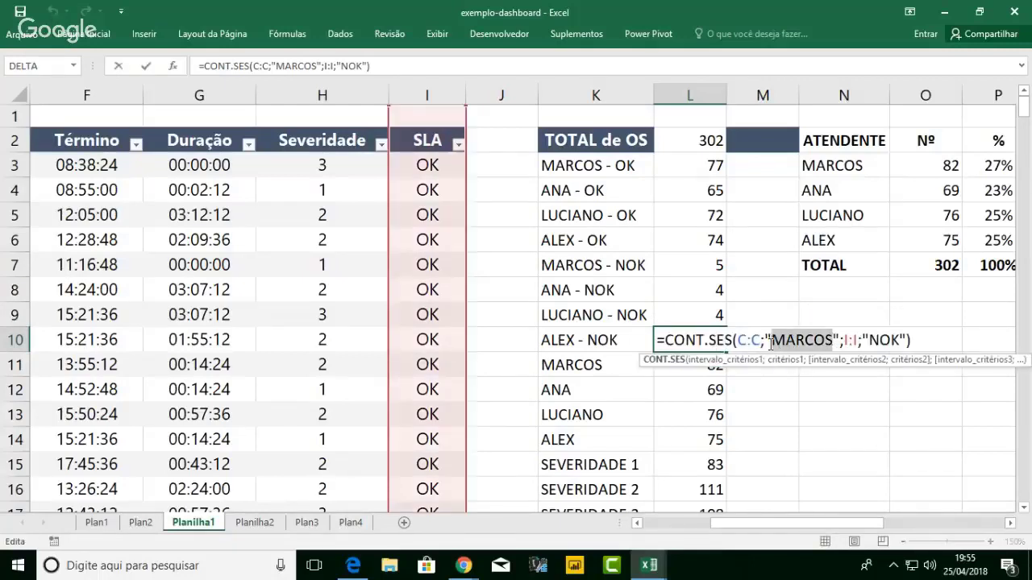
pyautogui.write('ALEX')
pyautogui.press('Return')
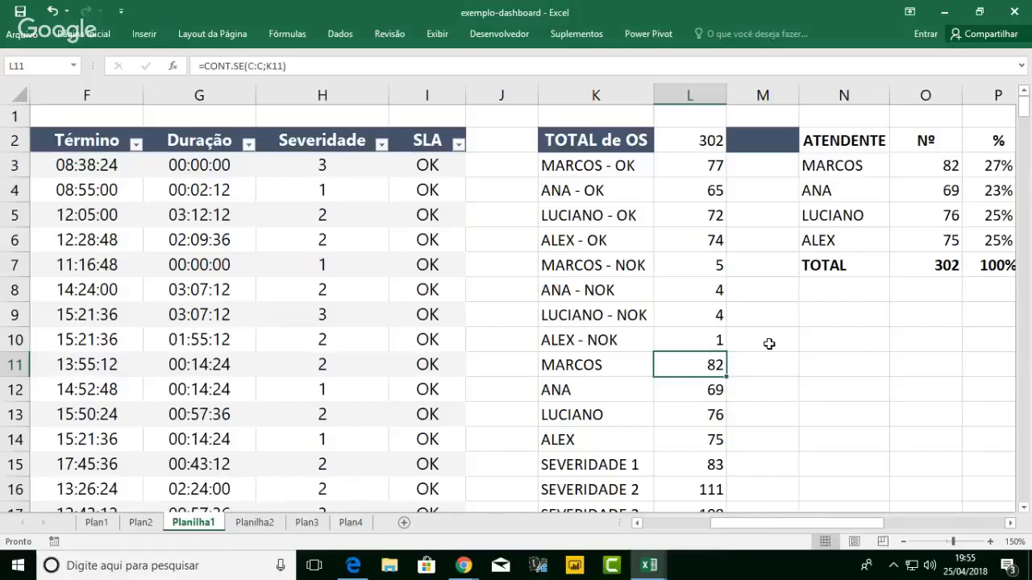
# - Copy the OK and NOK counts in K3:L10 to AC3 as values only and fit column AC to its labels
pyautogui.moveTo(604, 166); pyautogui.dragTo(698, 334)
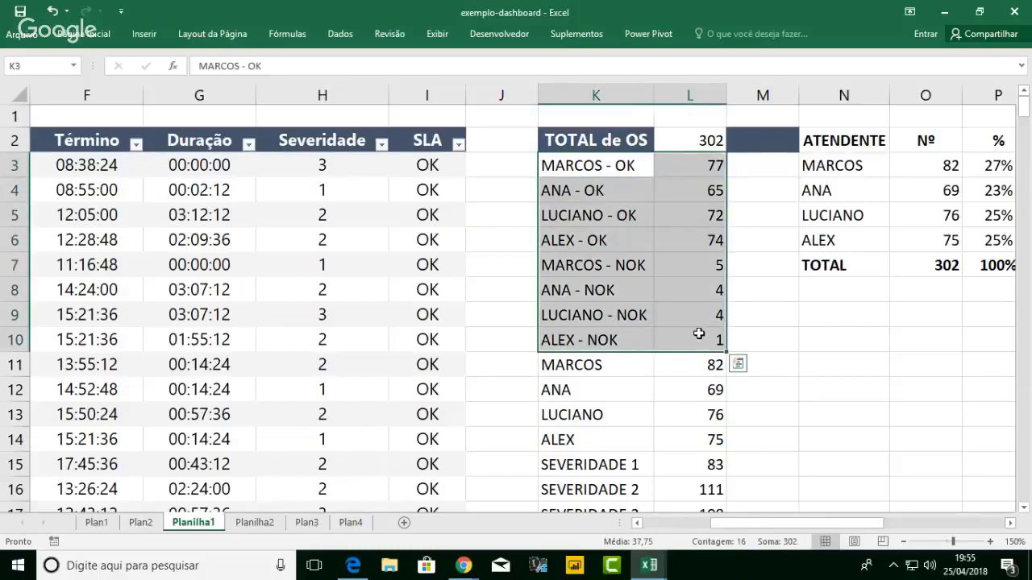
pyautogui.hotkey('ctrl', 'c')
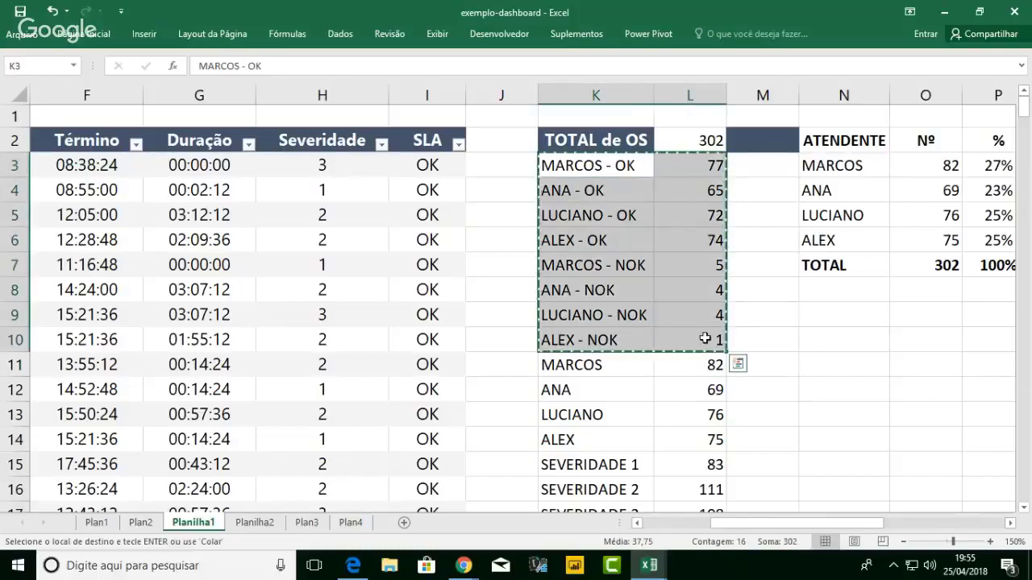
pyautogui.click(1010, 523)
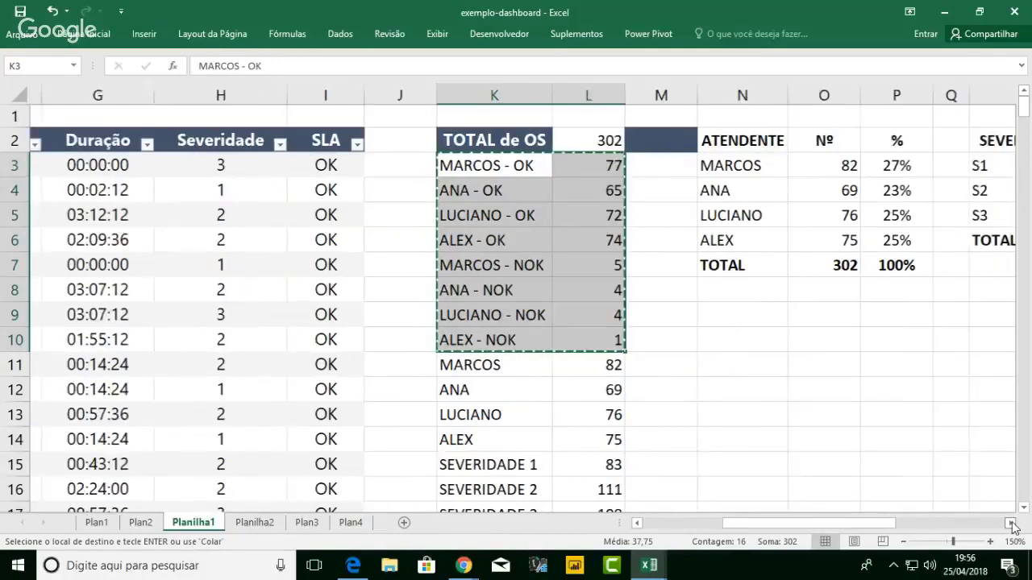
pyautogui.click(1011, 523)
pyautogui.click(672, 163)
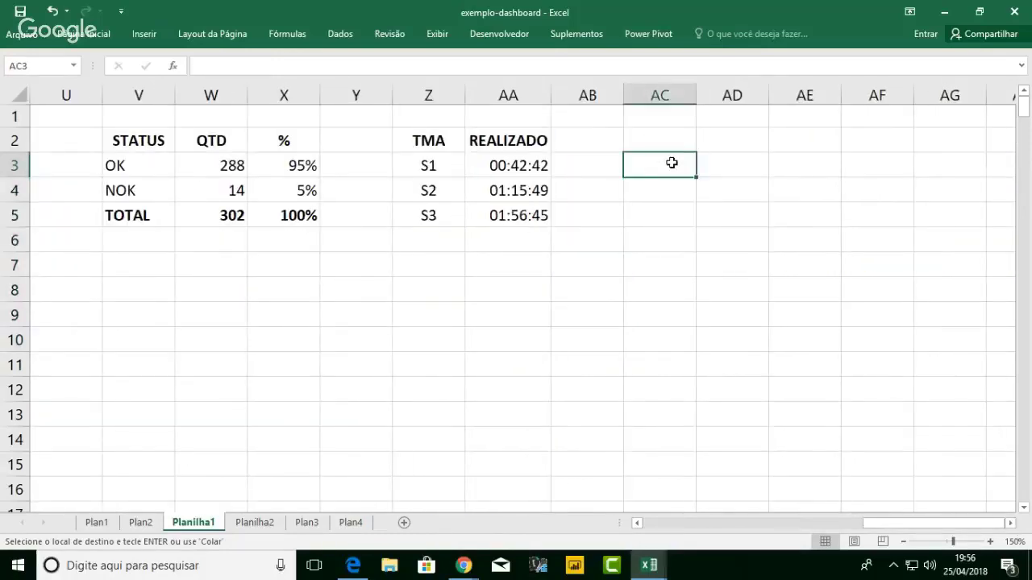
pyautogui.hotkey('ctrl', 'v')
pyautogui.click(813, 363)
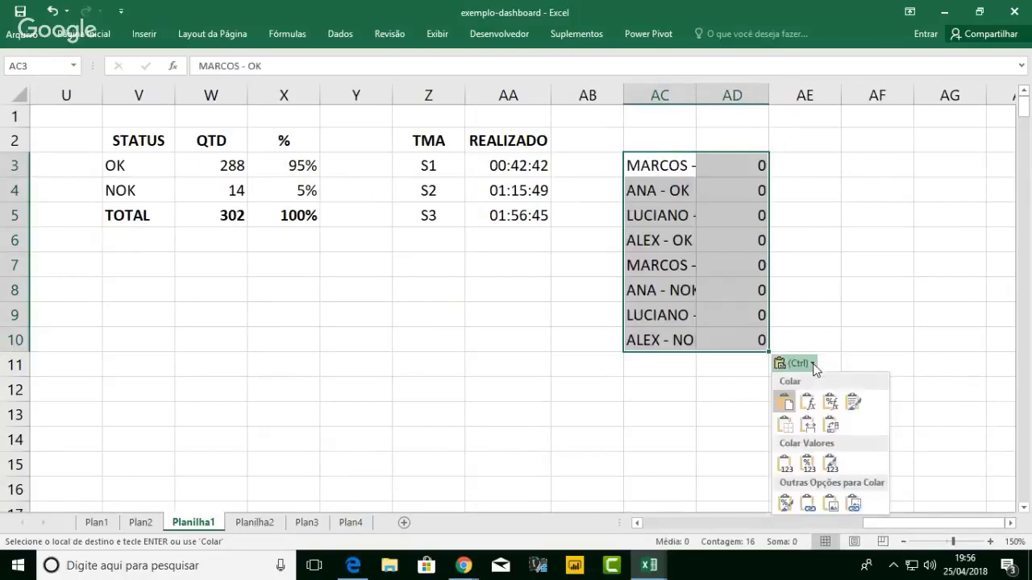
pyautogui.click(787, 466)
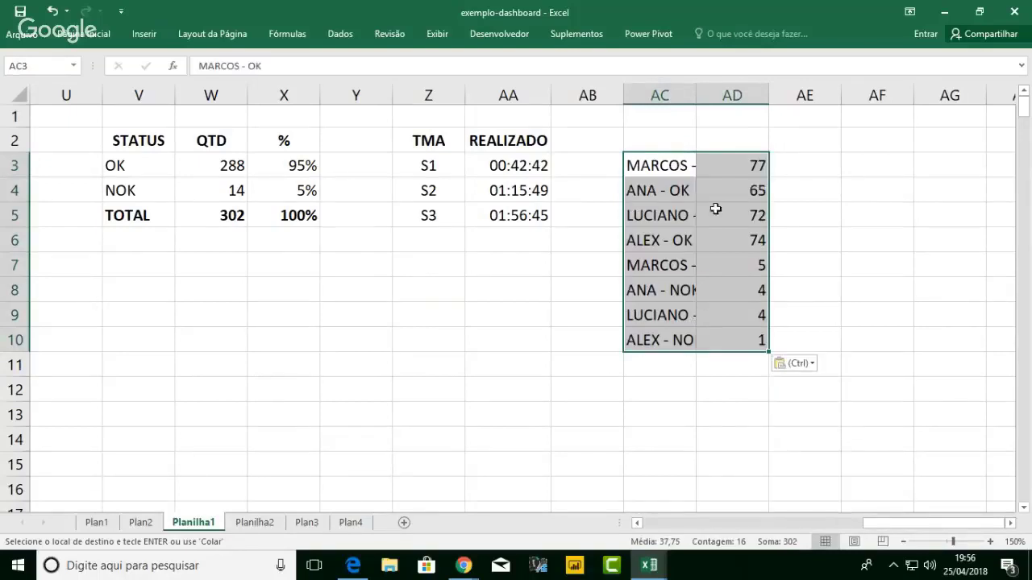
pyautogui.doubleClick(696, 95)
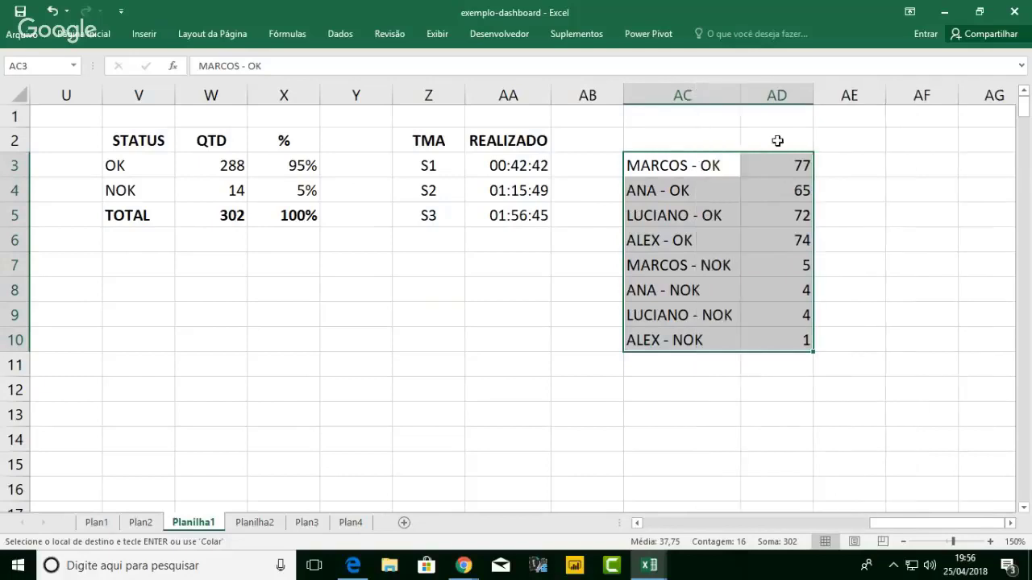
pyautogui.click(777, 141)
# - Shorten the labels in AC3:AC6 to the attendants' names alone, without the "- OK" suffix
pyautogui.click(710, 165)
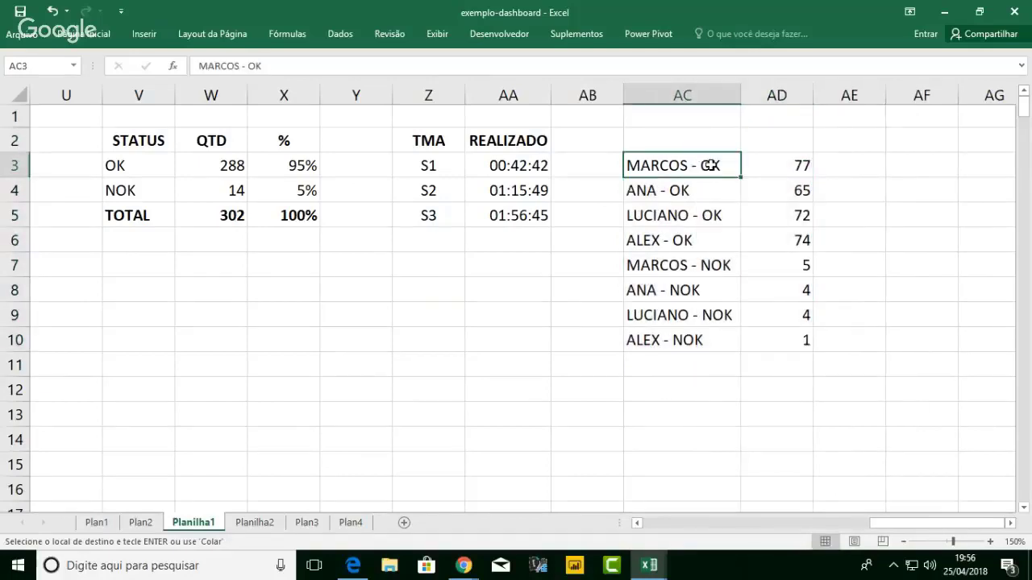
pyautogui.write('MARCOS')
pyautogui.press('BackSpace')
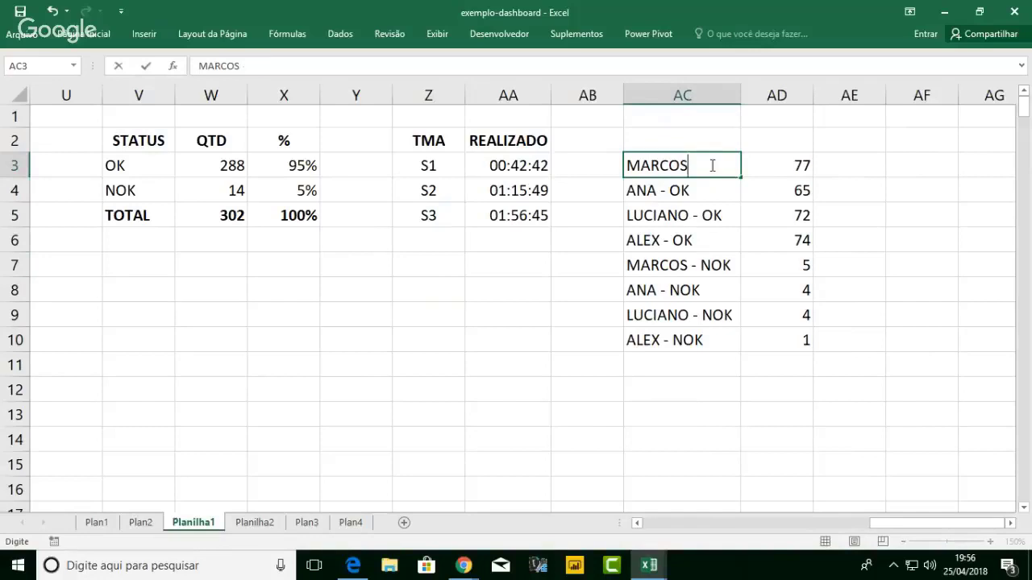
pyautogui.press('Return')
pyautogui.write('ANA')
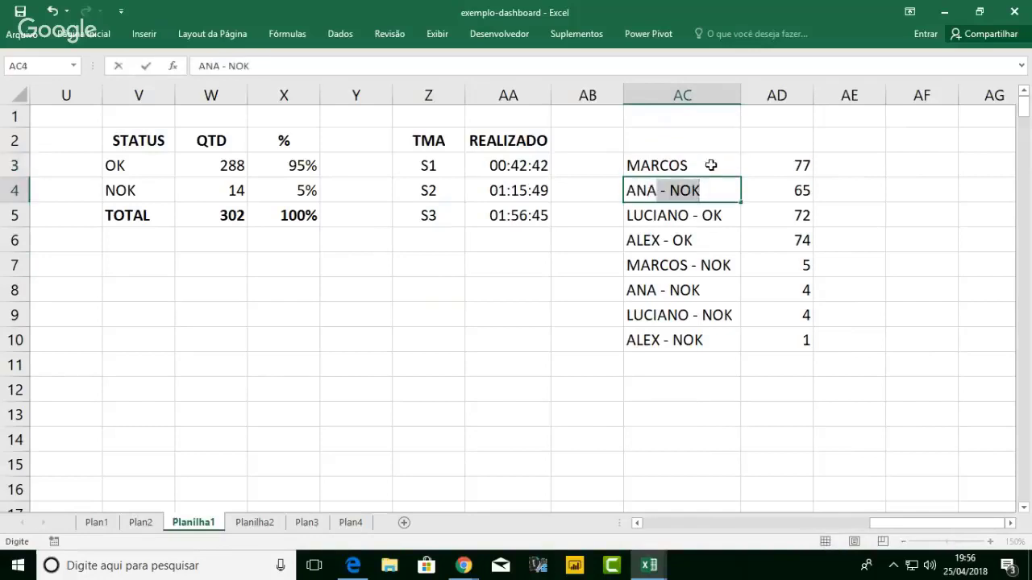
pyautogui.press('BackSpace')
pyautogui.press('Return')
pyautogui.write('LUCIANO')
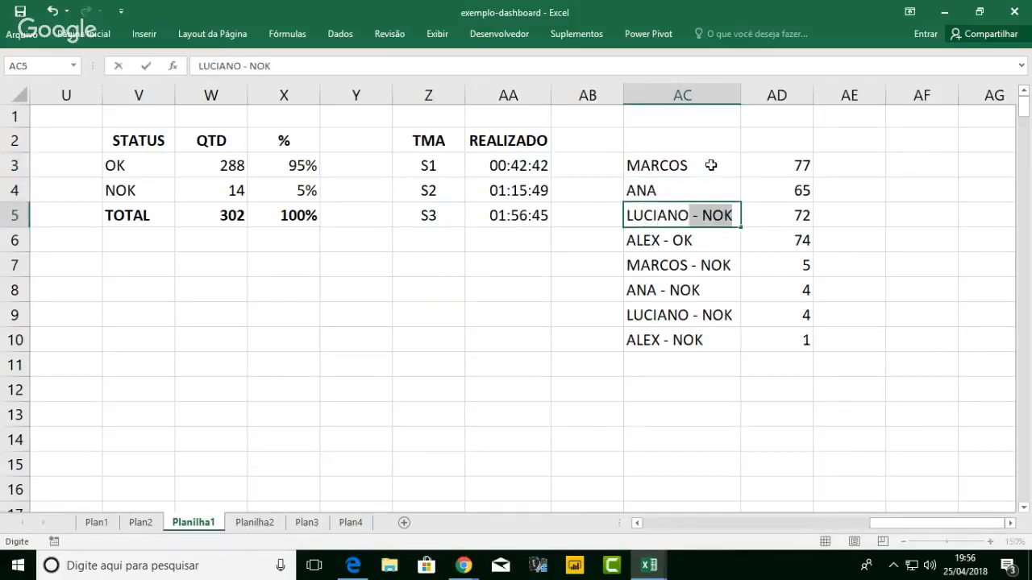
pyautogui.press('BackSpace')
pyautogui.press('Return')
pyautogui.write('ALEX')
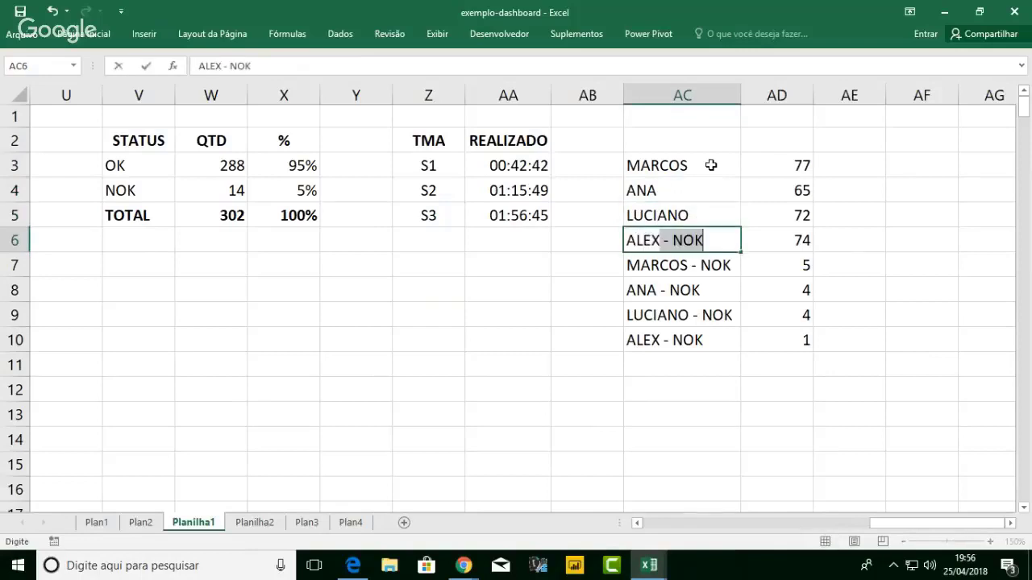
pyautogui.press('BackSpace')
pyautogui.press('Return')
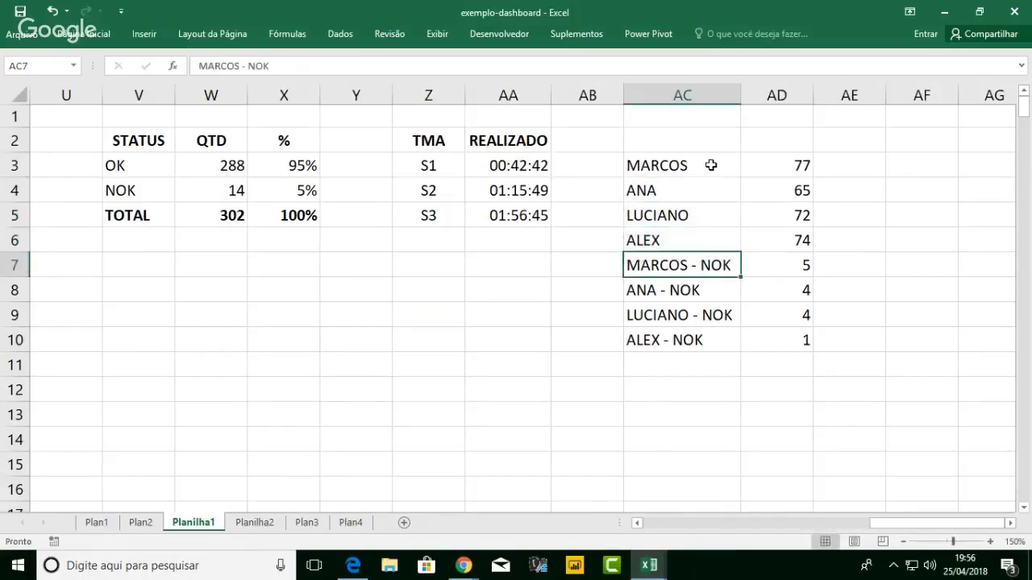
# - Delete the attendants' NOK labels in AC7:AC10
pyautogui.hotkey('shift', 'Down')
pyautogui.hotkey('shift', 'Down')
pyautogui.hotkey('shift', 'Down')
pyautogui.press('Delete')
# - Move the NOK counts from AD7:AD10 to AE3:AE6, beside the OK counts
pyautogui.press('Right')
pyautogui.hotkey('shift', 'Down')
pyautogui.hotkey('shift', 'Down')
pyautogui.hotkey('shift', 'Down')
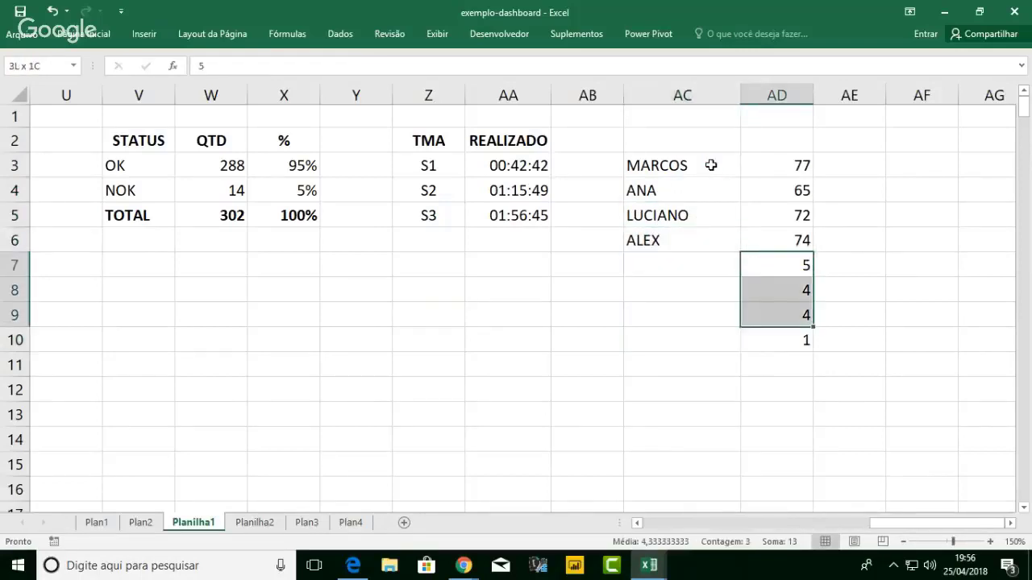
pyautogui.hotkey('ctrl', 'c')
pyautogui.press('Right')
pyautogui.press('Up')
pyautogui.press('Up')
pyautogui.press('Up')
pyautogui.press('Up')
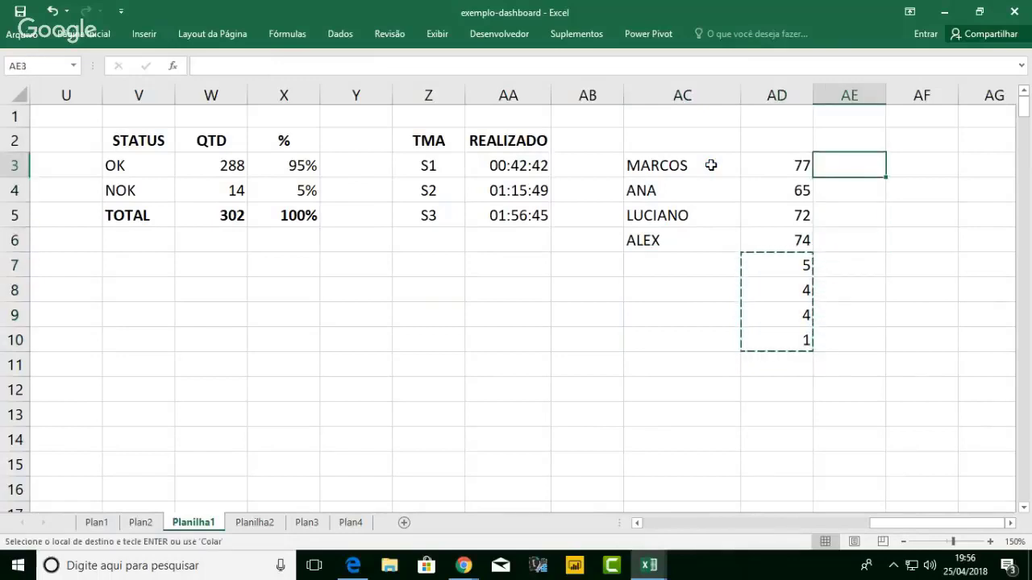
pyautogui.hotkey('ctrl', 'v')
# - Enter the column headers OK in AD2 and NOK in AE2
pyautogui.press('Left')
pyautogui.press('Up')
pyautogui.write('o')
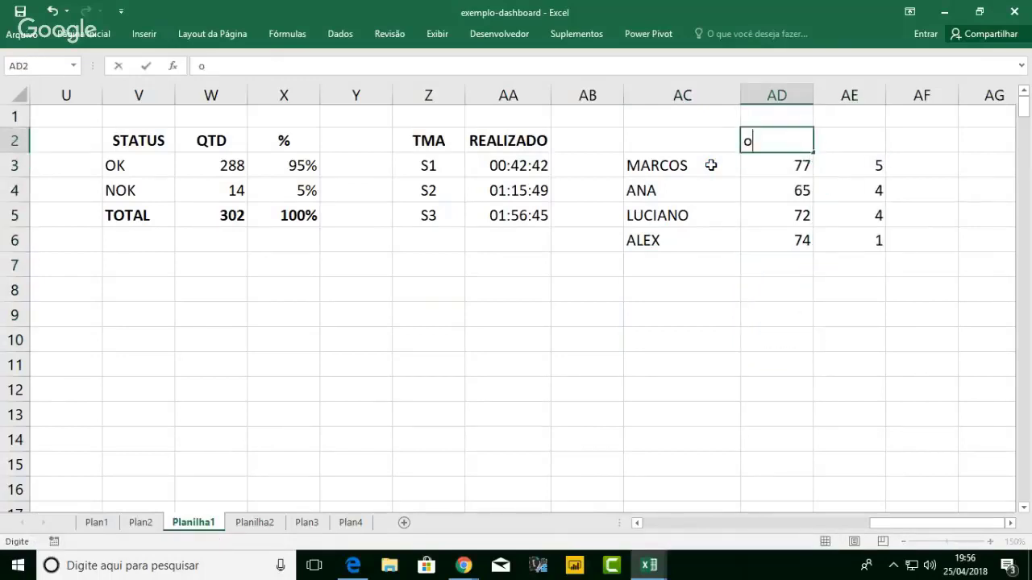
pyautogui.write('k')
pyautogui.press('BackSpace')
pyautogui.press('BackSpace')
pyautogui.write('OK')
pyautogui.press('Return')
pyautogui.press('Right')
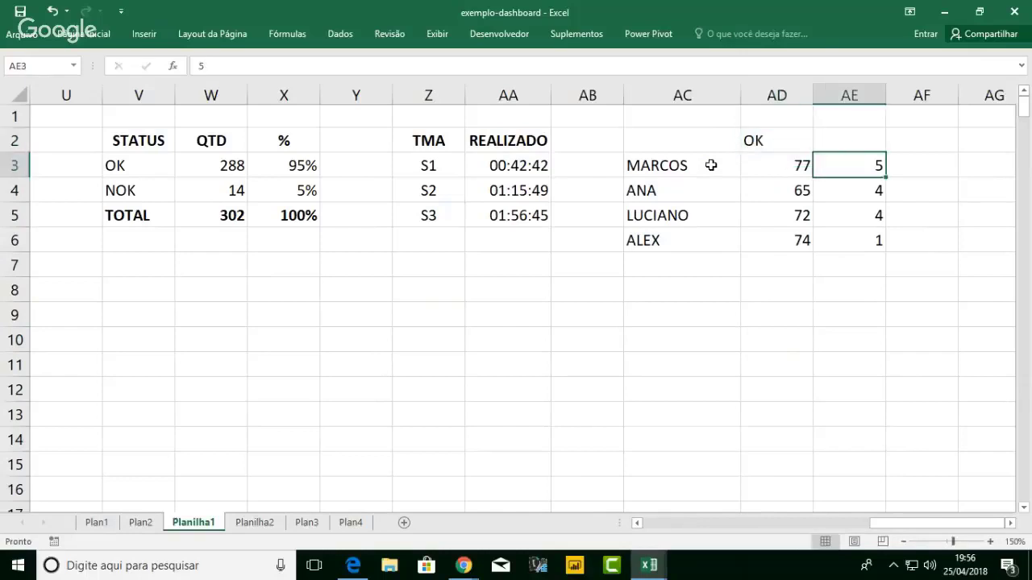
pyautogui.press('Up')
pyautogui.write('NOK')
pyautogui.press('Left')
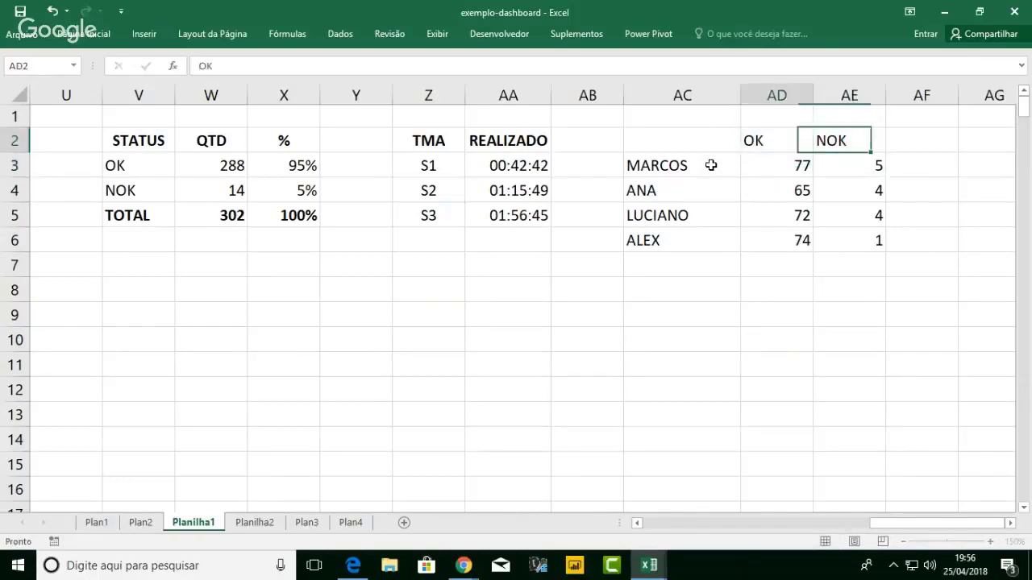
# - Enter the header ATENDENTES in AC2 above the attendants' names
pyautogui.press('Left')
pyautogui.write('ATEND')
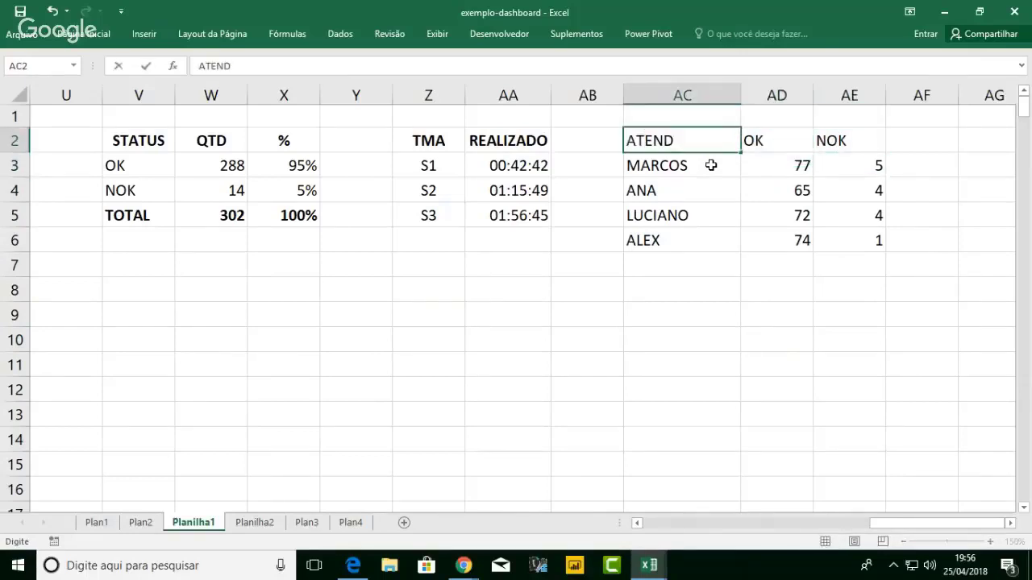
pyautogui.write('ENTES')
pyautogui.press('Return')
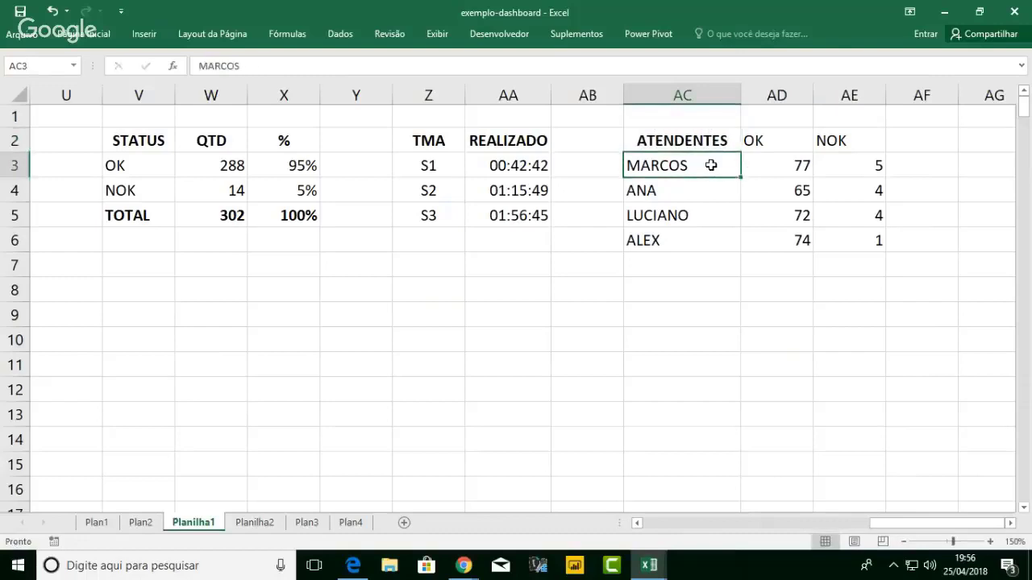
# - Enter the row label TOTAL in AC7 below the attendants' names
pyautogui.press('Down')
pyautogui.press('Down')
pyautogui.press('Down')
pyautogui.press('Down')
pyautogui.write('TOTAL')
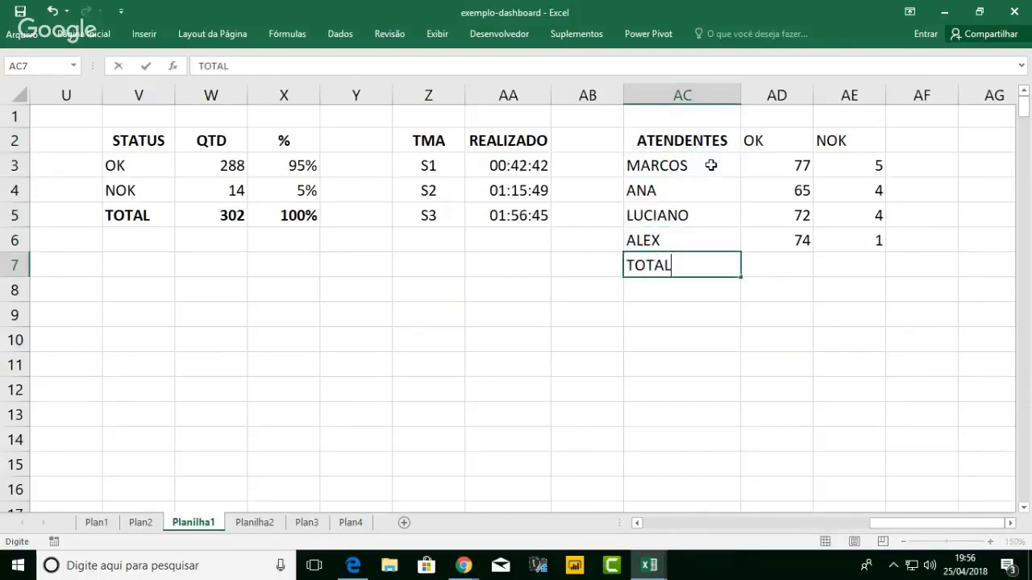
pyautogui.press('Tab')
# - Total the OK counts AD3:AD6 in AD7 with a SOMA formula
pyautogui.write('=SOMA(')
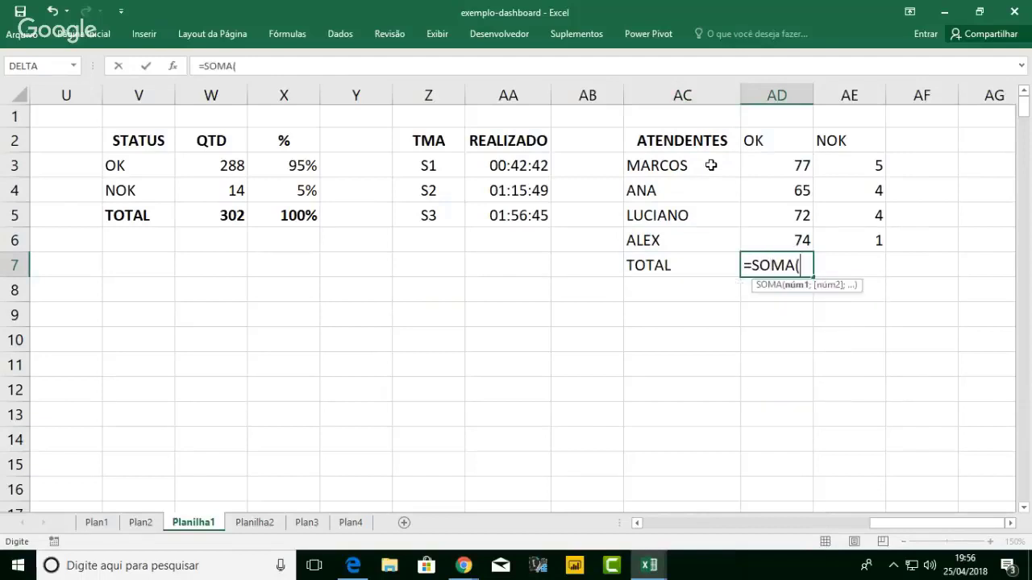
pyautogui.press('Up')
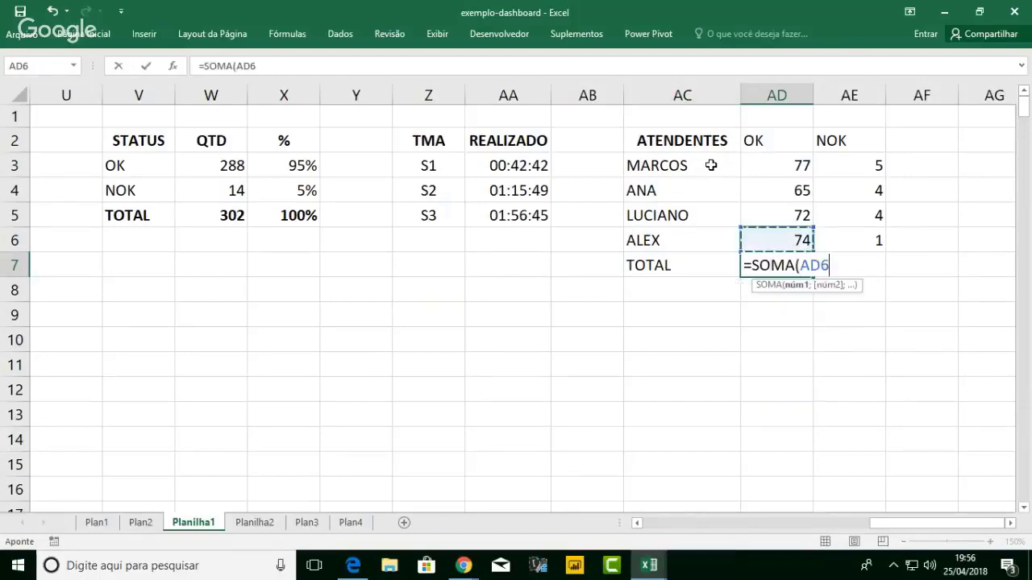
pyautogui.hotkey('shift', 'Up')
pyautogui.hotkey('shift', 'Up')
pyautogui.hotkey('shift', 'Up')
pyautogui.press('Return')
# - Total the NOK counts AE3:AE6 in AE7 with a SOMA formula
pyautogui.press('Right')
pyautogui.press('Up')
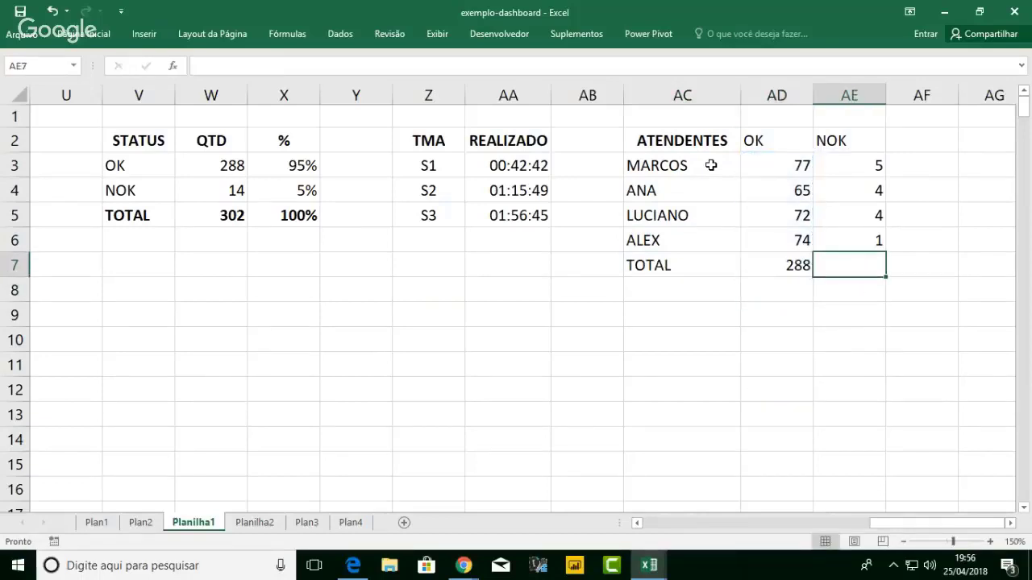
pyautogui.write('=SOMA(')
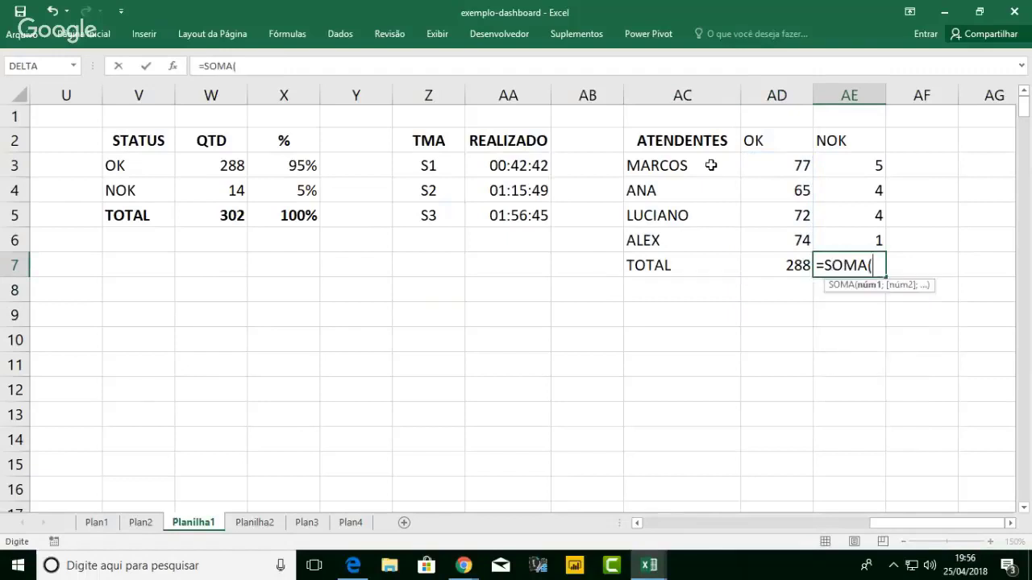
pyautogui.press('Up')
pyautogui.hotkey('shift', 'Up')
pyautogui.hotkey('shift', 'Up')
pyautogui.hotkey('shift', 'Up')
pyautogui.press('Return')
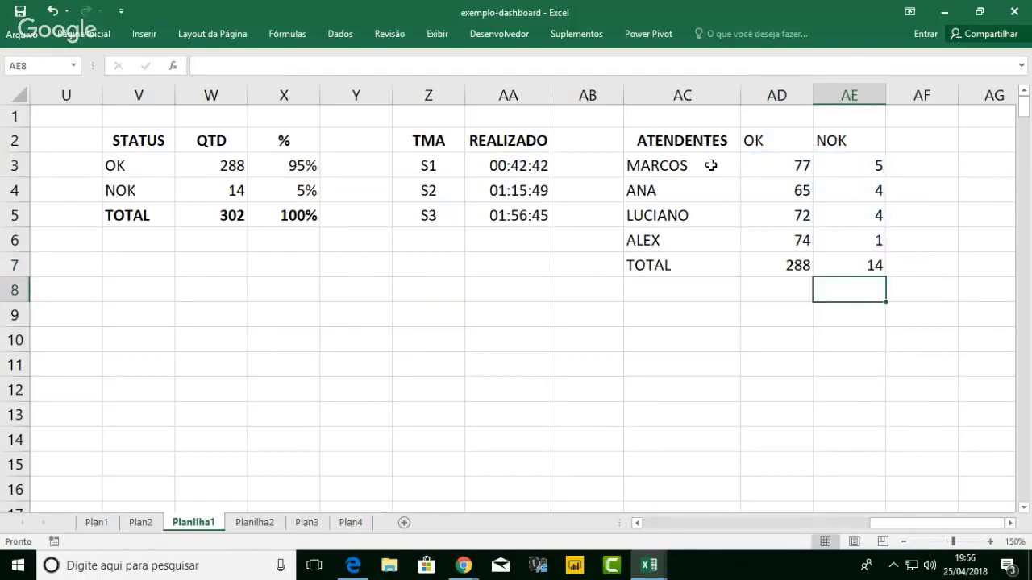
pyautogui.press('Right')
# - Make the table's headers in AC2:AE2 bold
pyautogui.hscroll(2, 711, 165)
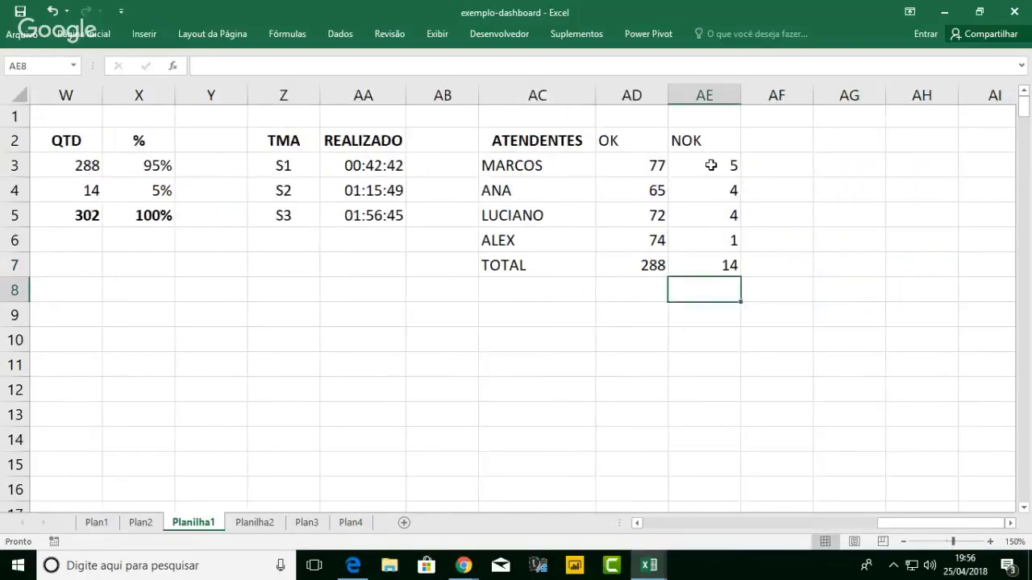
pyautogui.click(559, 138)
pyautogui.moveTo(558, 139); pyautogui.dragTo(709, 137)
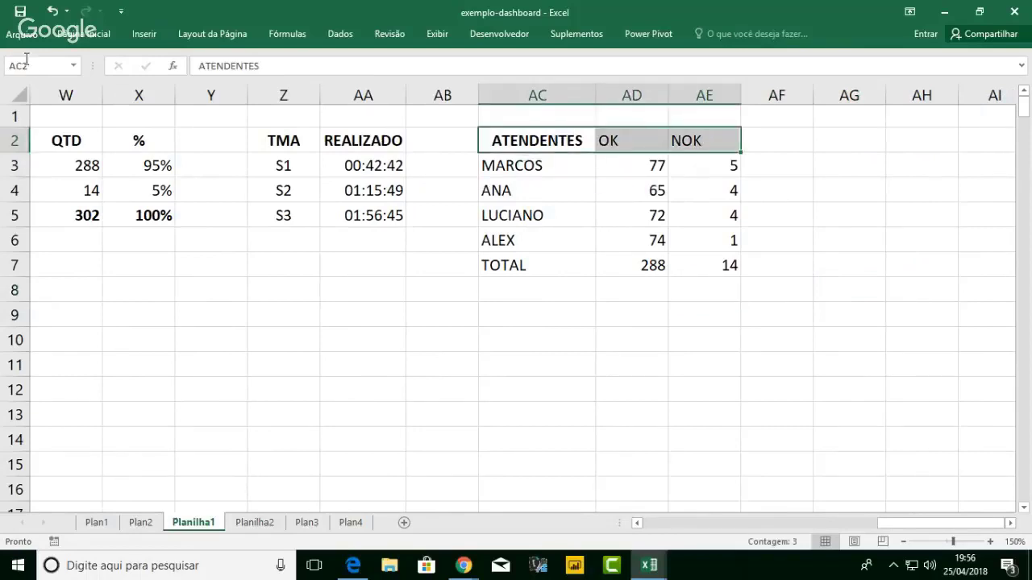
pyautogui.click(74, 37)
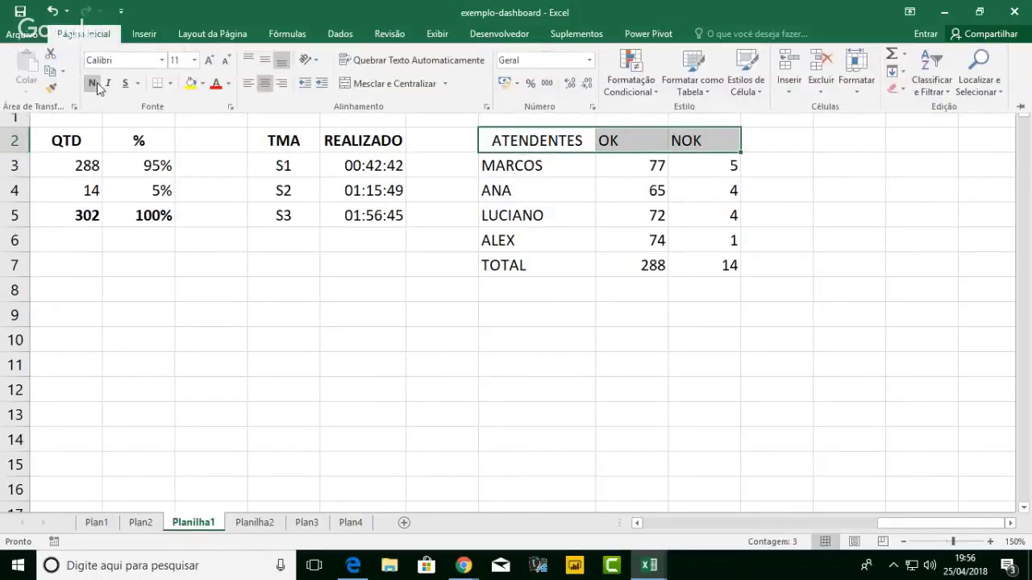
pyautogui.press('Escape')
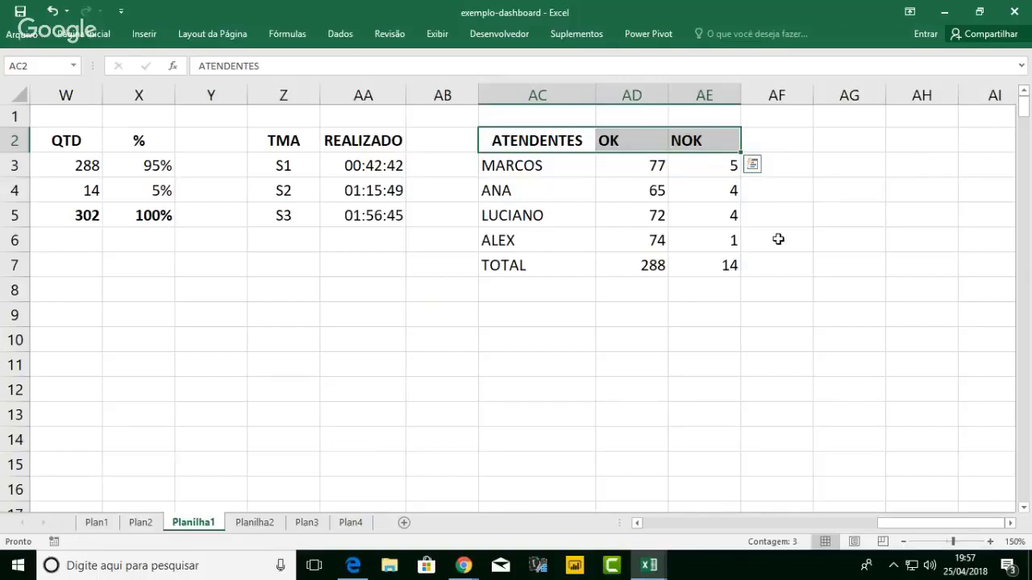
# - Insert a 2D stacked bar chart from the attendants' OK and NOK counts in AC3:AE6, without the total row
pyautogui.click(543, 184)
pyautogui.click(581, 166)
pyautogui.moveTo(581, 166); pyautogui.dragTo(728, 241)
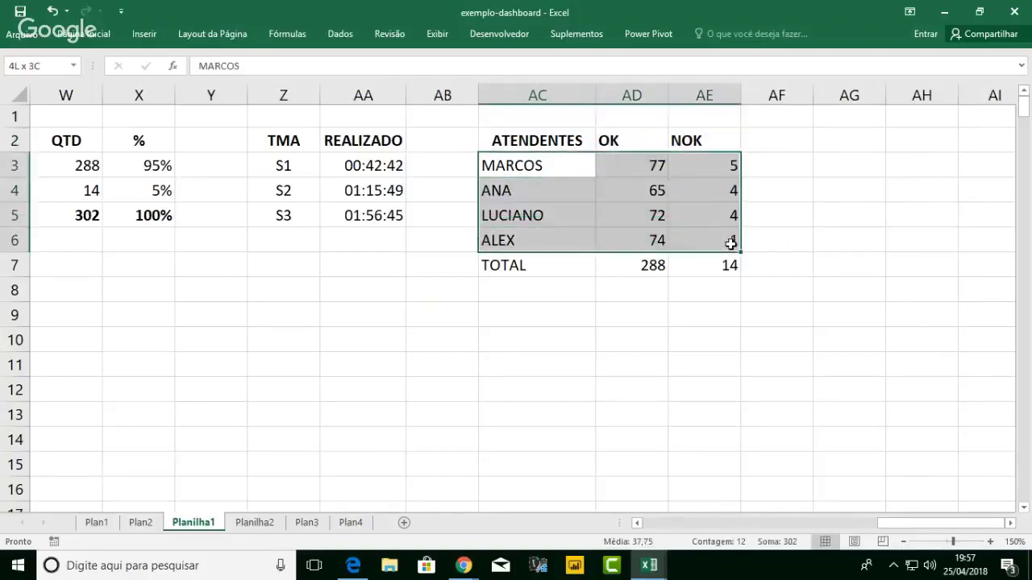
pyautogui.click(89, 36)
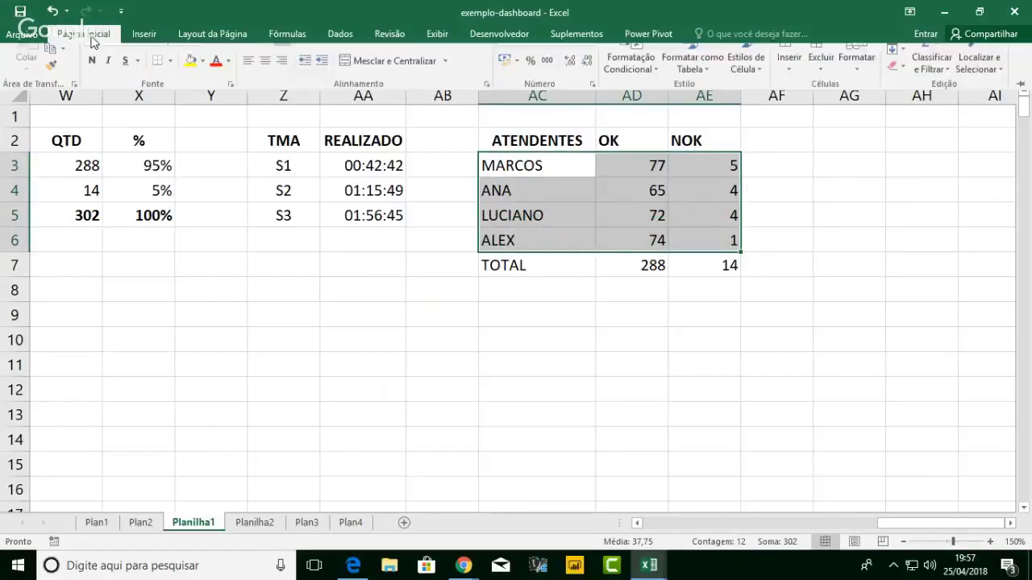
pyautogui.click(142, 34)
pyautogui.click(459, 55)
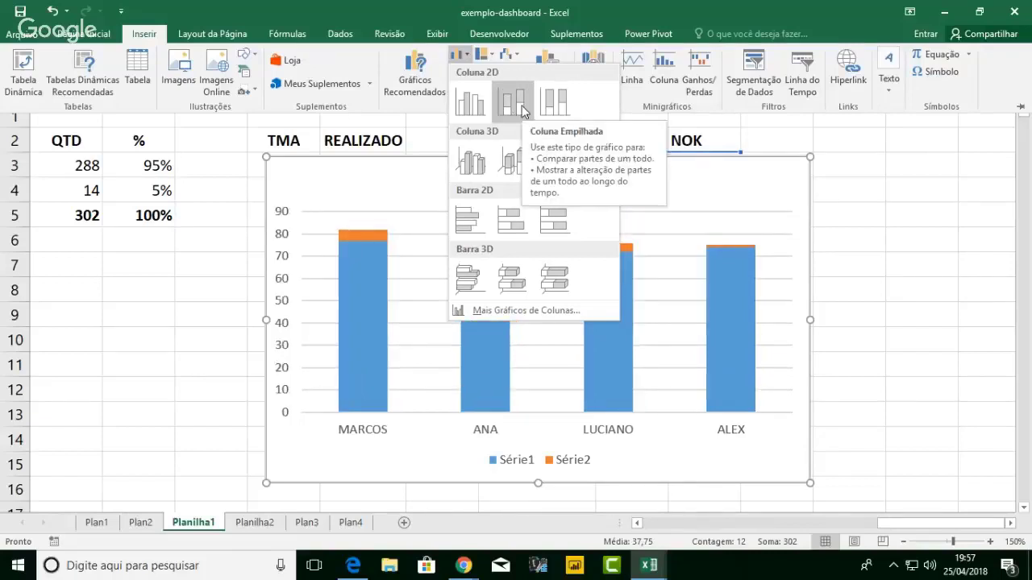
pyautogui.click(510, 227)
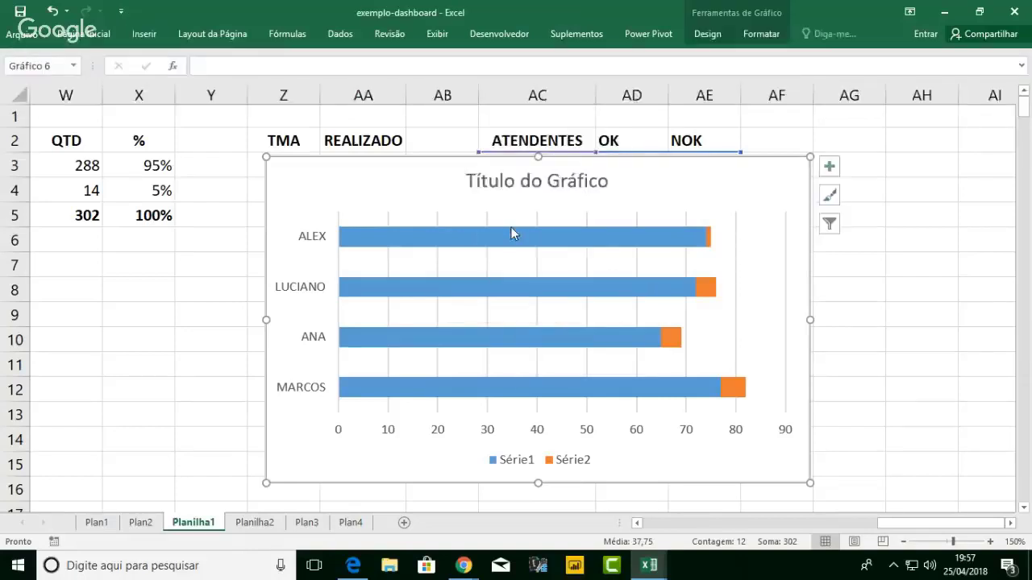
# - Remove the new chart's legend and set its title to COMPARATIVO OK X NOK
pyautogui.click(576, 468)
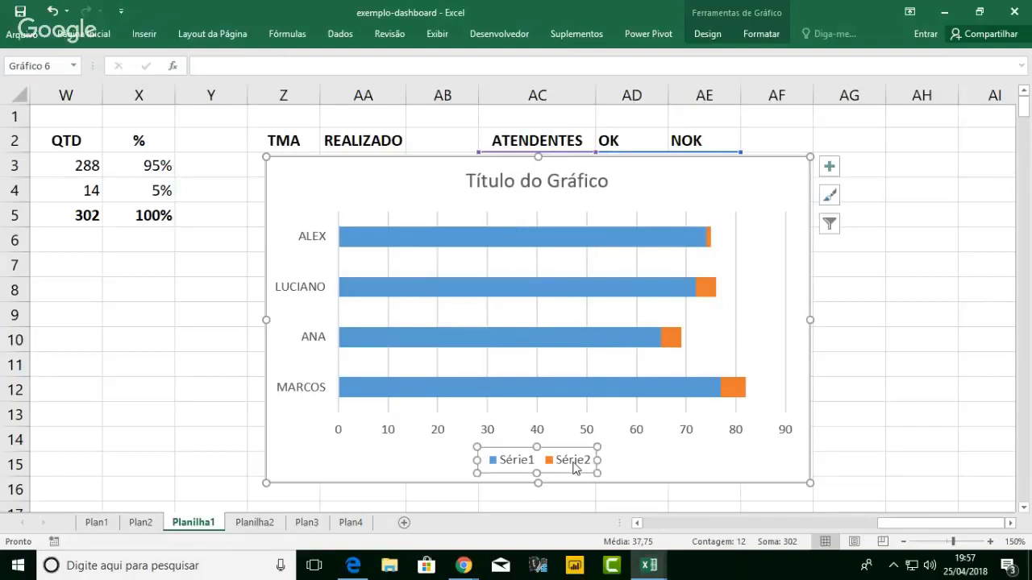
pyautogui.press('Delete')
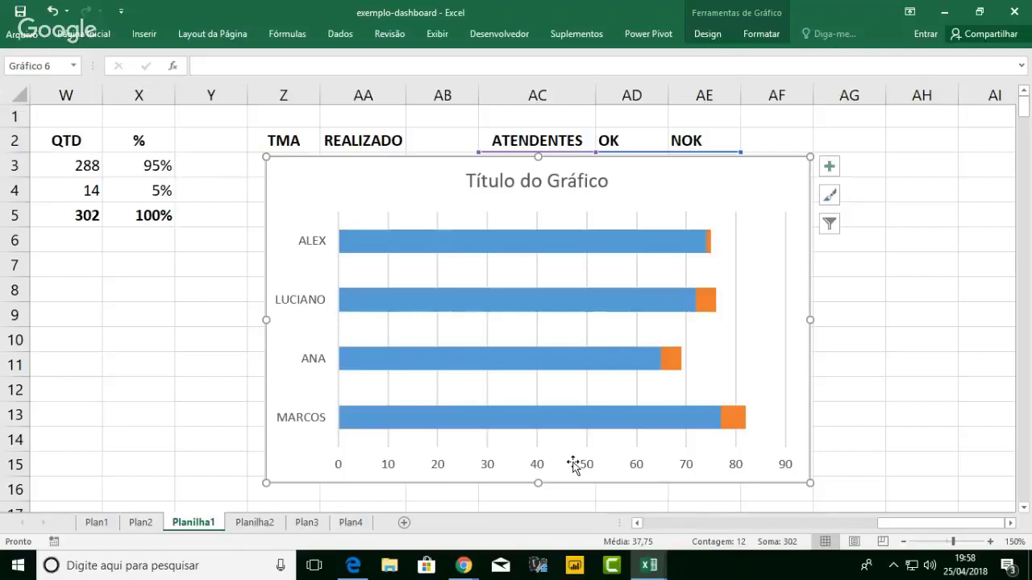
pyautogui.click(560, 179)
pyautogui.doubleClick(560, 179)
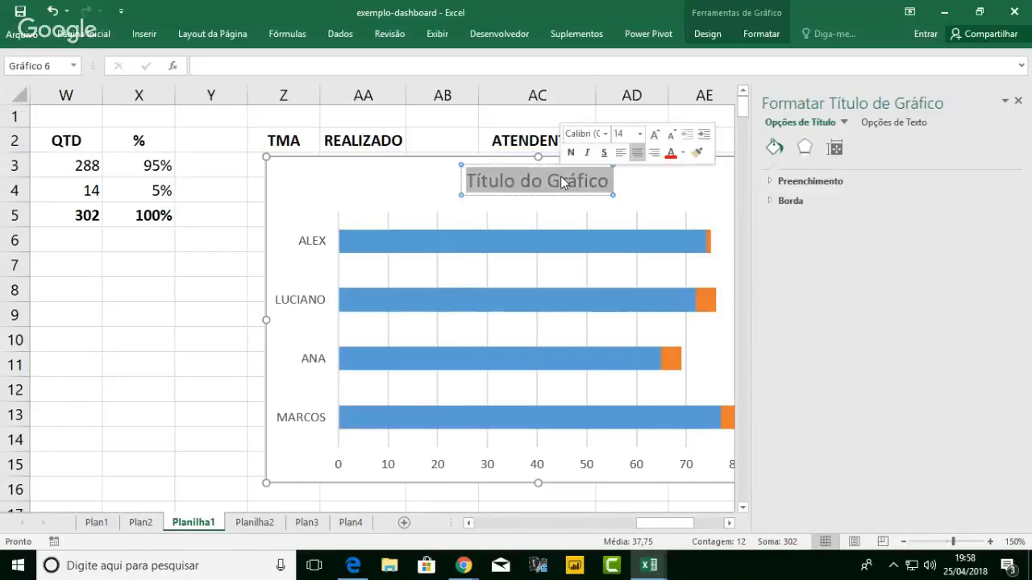
pyautogui.write('COM')
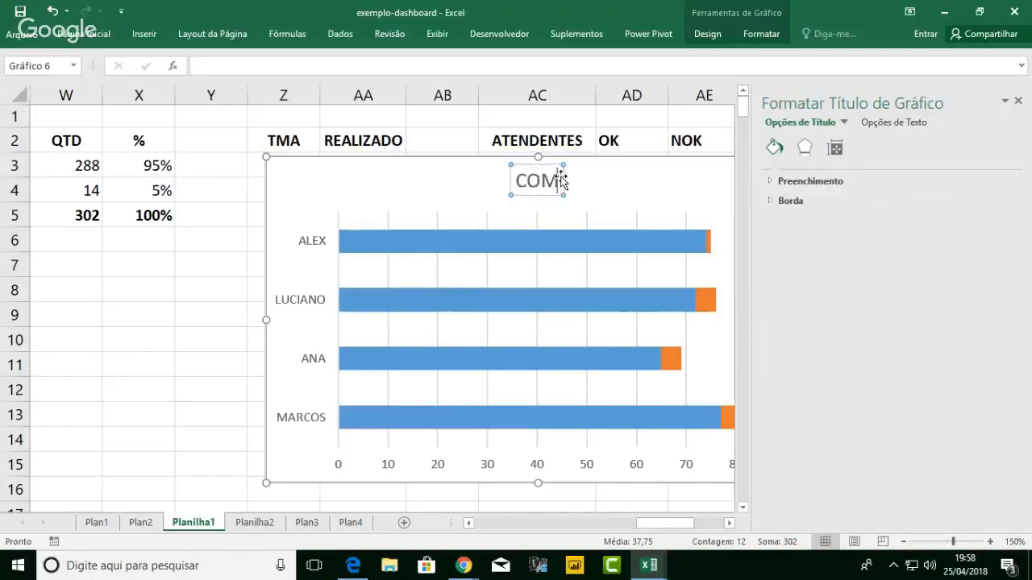
pyautogui.write('PARATI')
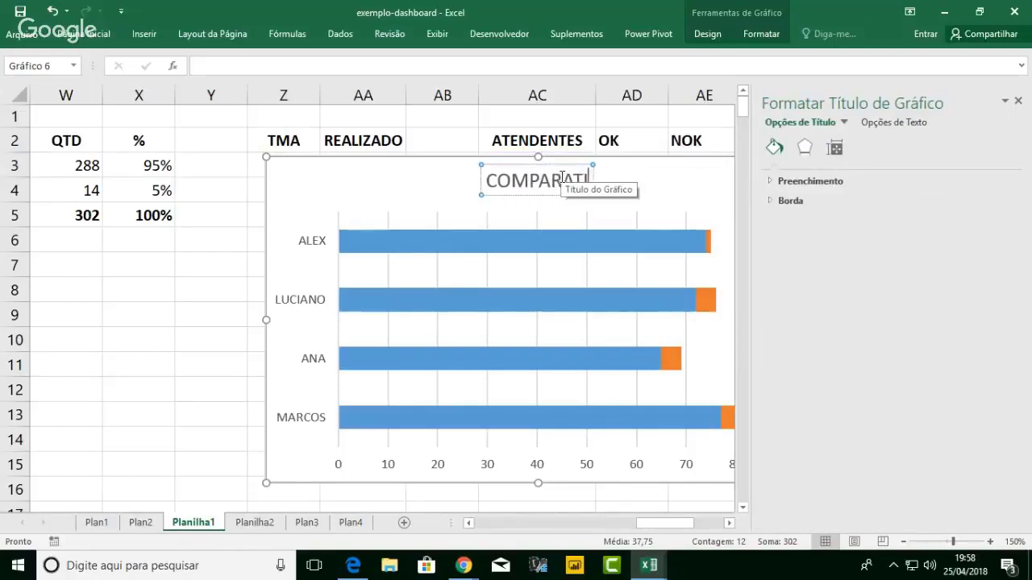
pyautogui.write('VO OK X NOK')
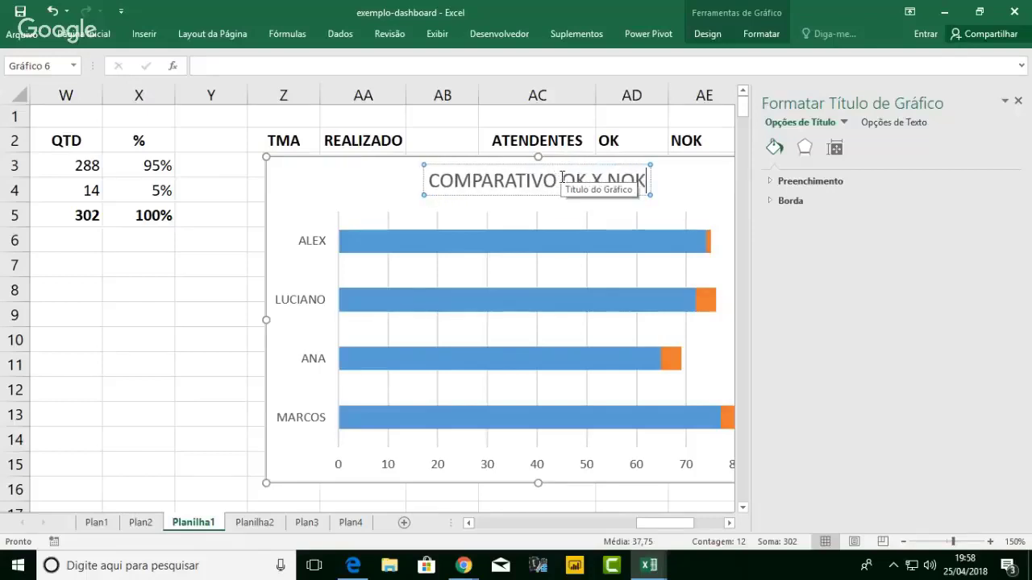
pyautogui.click(1018, 102)
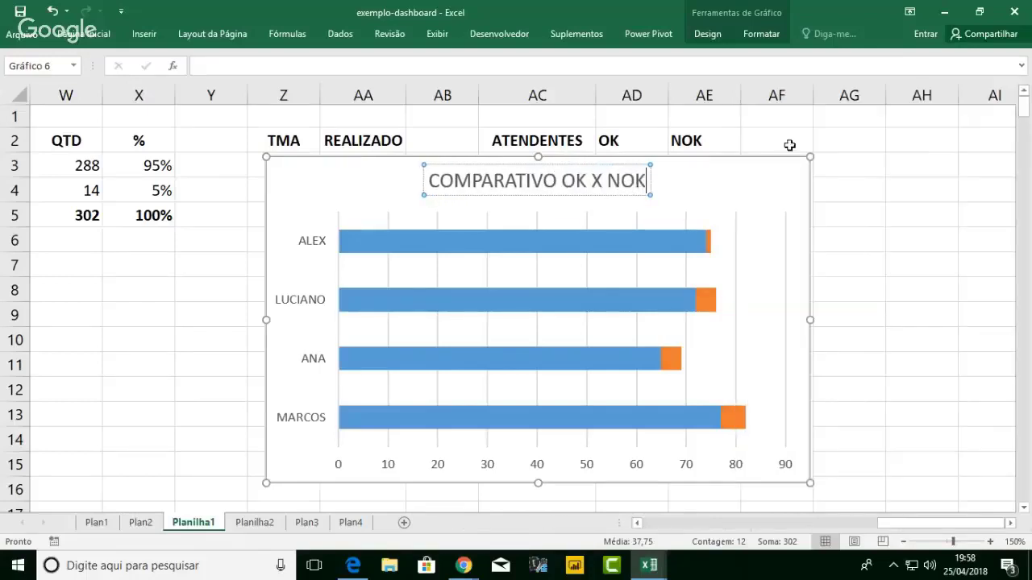
# - Move the COMPARATIVO OK X NOK chart from Planilha1 to the Planilha2 sheet with the other charts
pyautogui.click(777, 160)
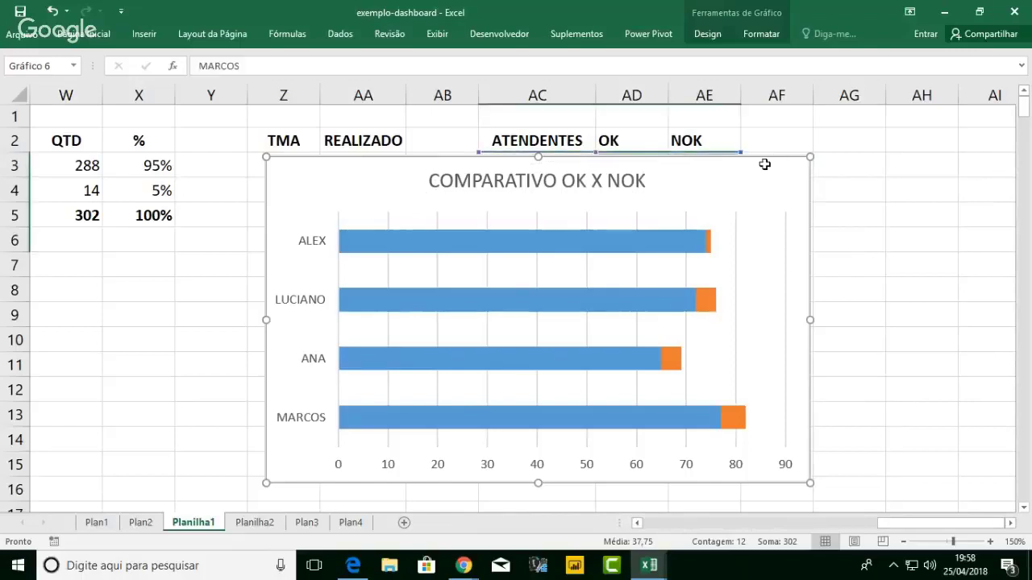
pyautogui.press('Delete')
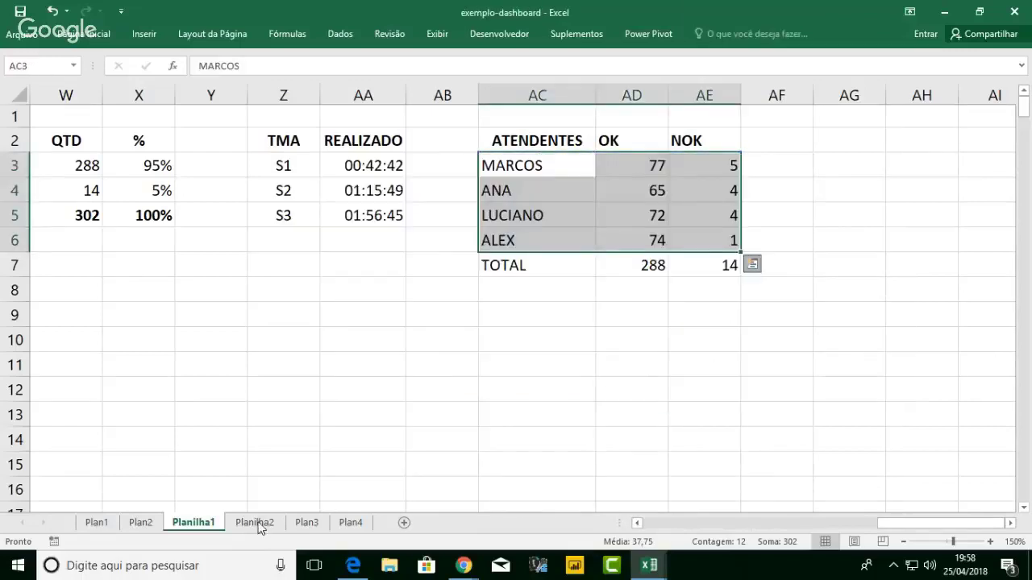
pyautogui.click(256, 522)
pyautogui.hotkey('ctrl', 'v')
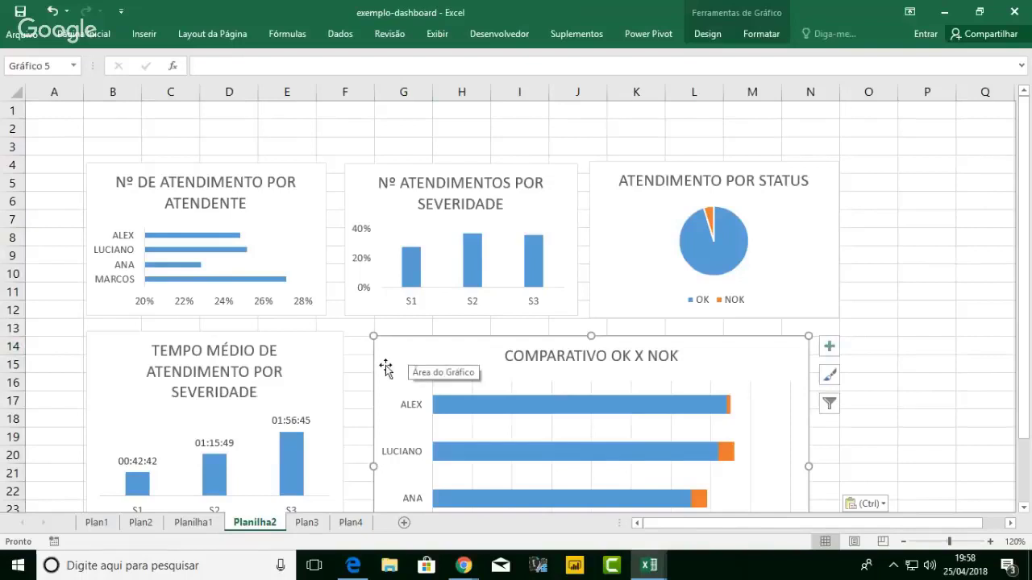
# - On Planilha1, add the column header % in AF2 beside the NOK column
pyautogui.click(198, 522)
pyautogui.click(783, 150)
pyautogui.write('%')
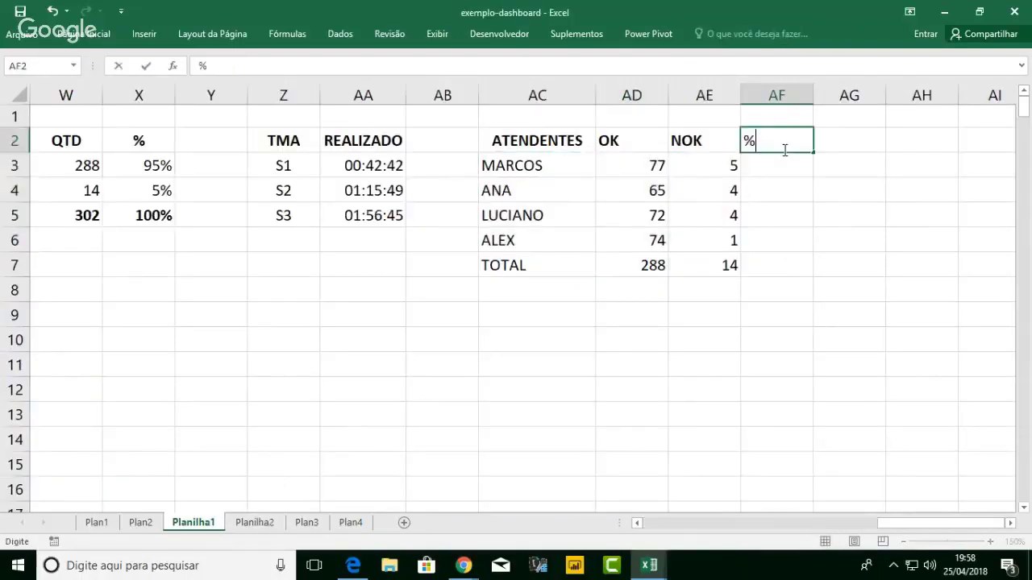
pyautogui.press('Return')
# - Calculate each attendant's NOK divided by OK in AF3:AF6, starting from =AE3/AD3, and format the results as percentages
pyautogui.write('=')
pyautogui.press('Left')
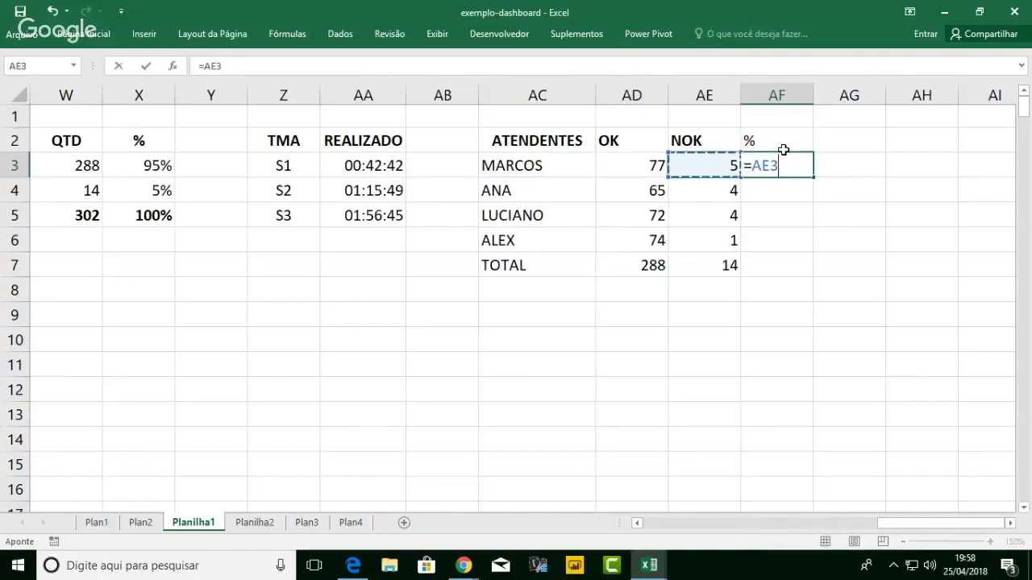
pyautogui.write('/')
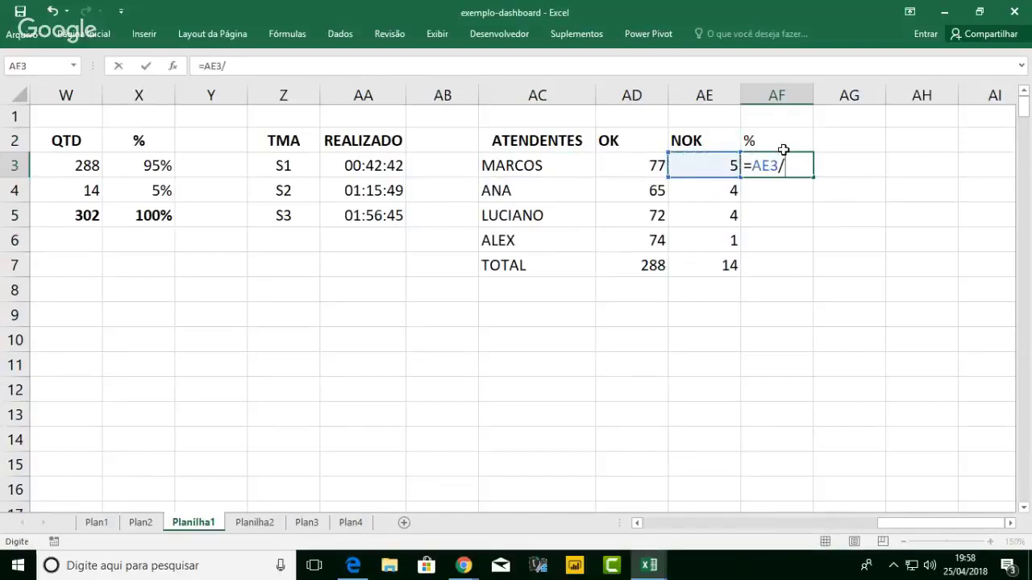
pyautogui.press('Left')
pyautogui.press('Left')
pyautogui.hotkey('ctrl', 'Return')
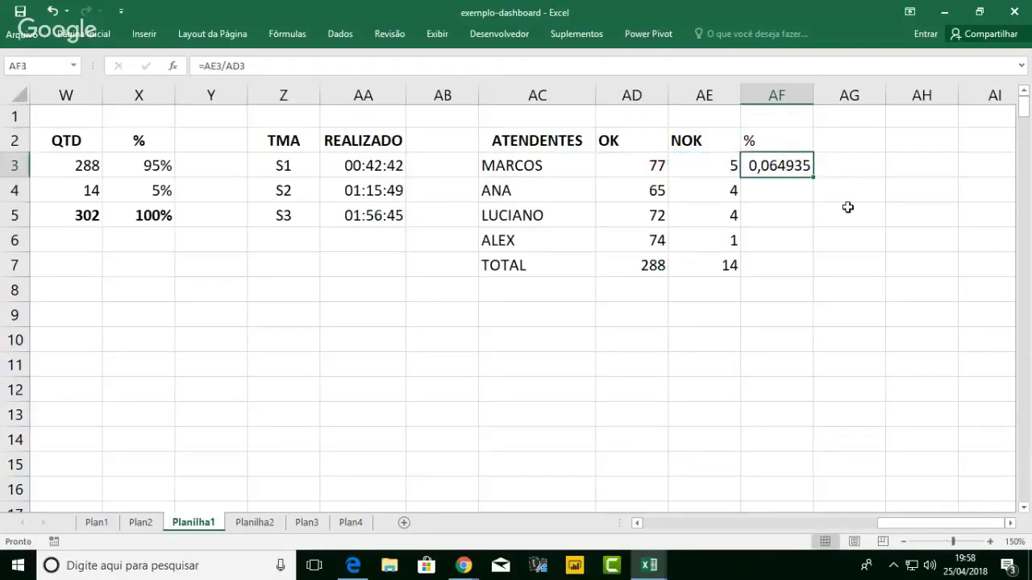
pyautogui.moveTo(813, 179); pyautogui.dragTo(813, 244)
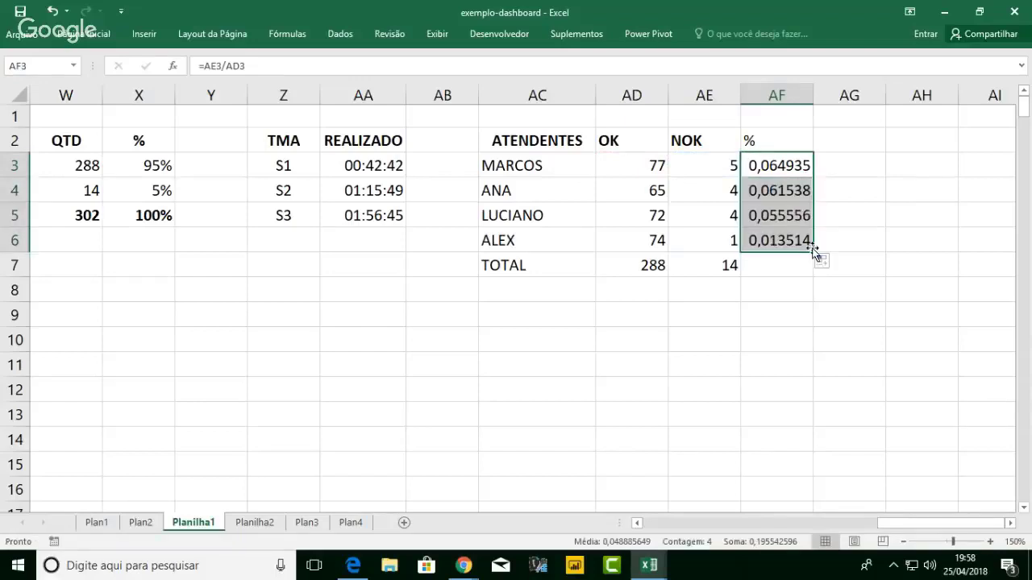
pyautogui.click(78, 37)
pyautogui.click(531, 85)
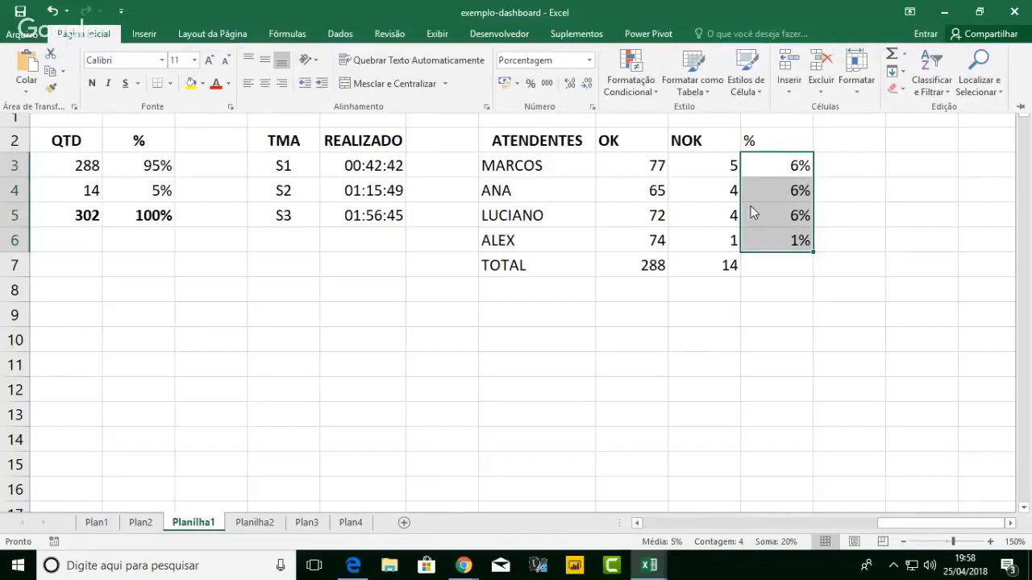
pyautogui.click(241, 523)
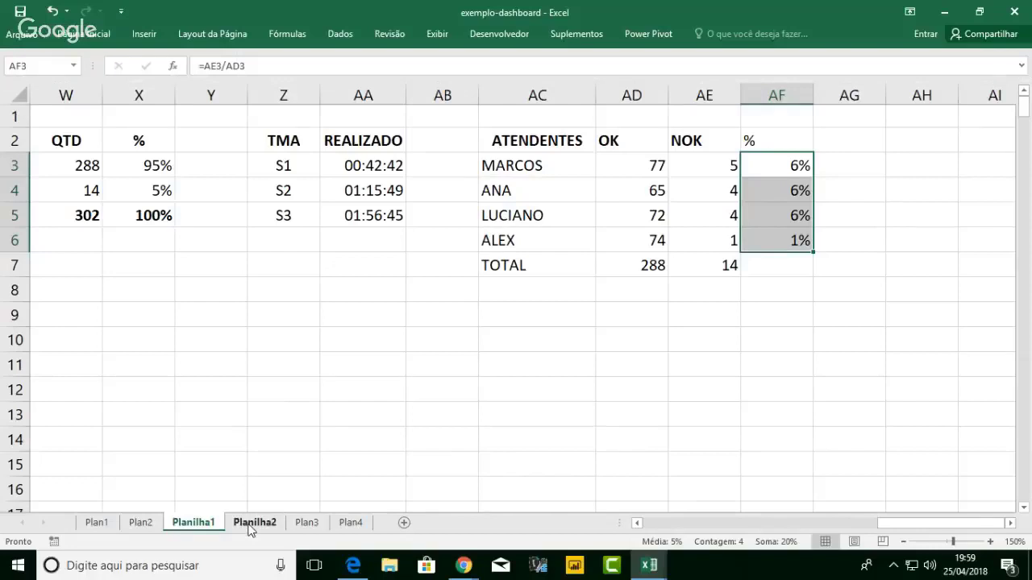
pyautogui.click(251, 524)
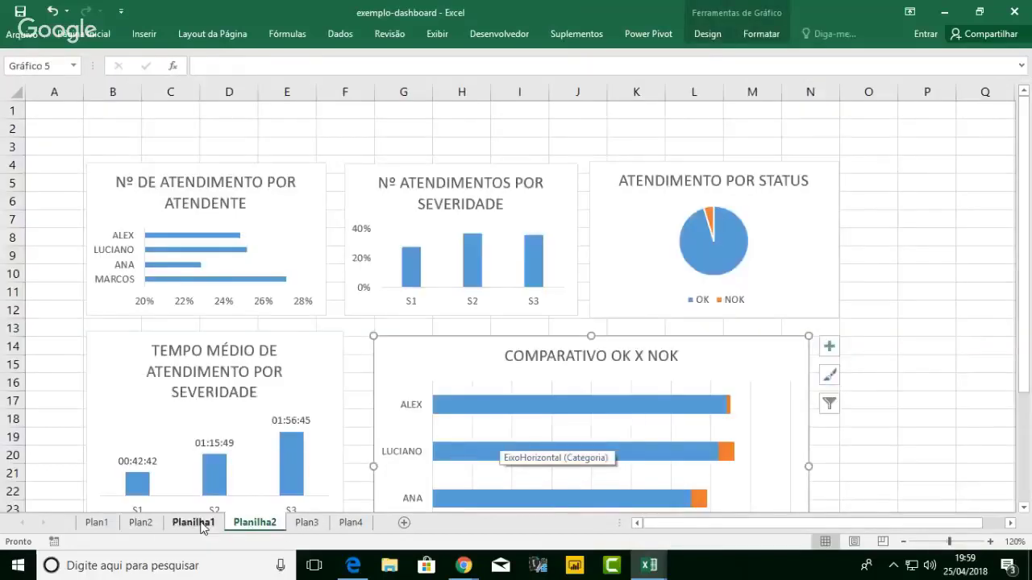
pyautogui.click(194, 524)
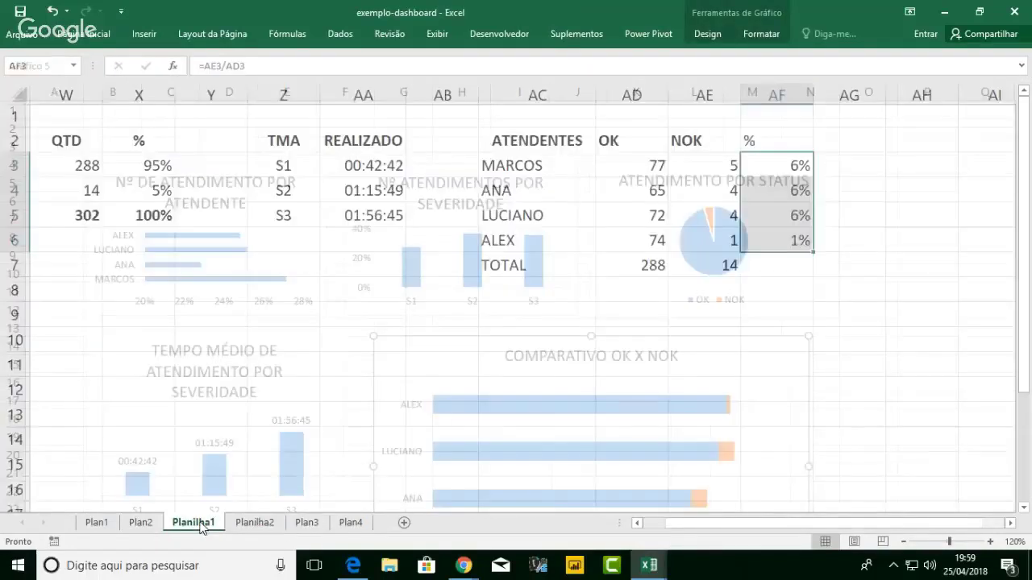
# - Calculate OK minus NOK with =AD3-AE3 in AG3 and fill the formula down to AG6
pyautogui.click(774, 141)
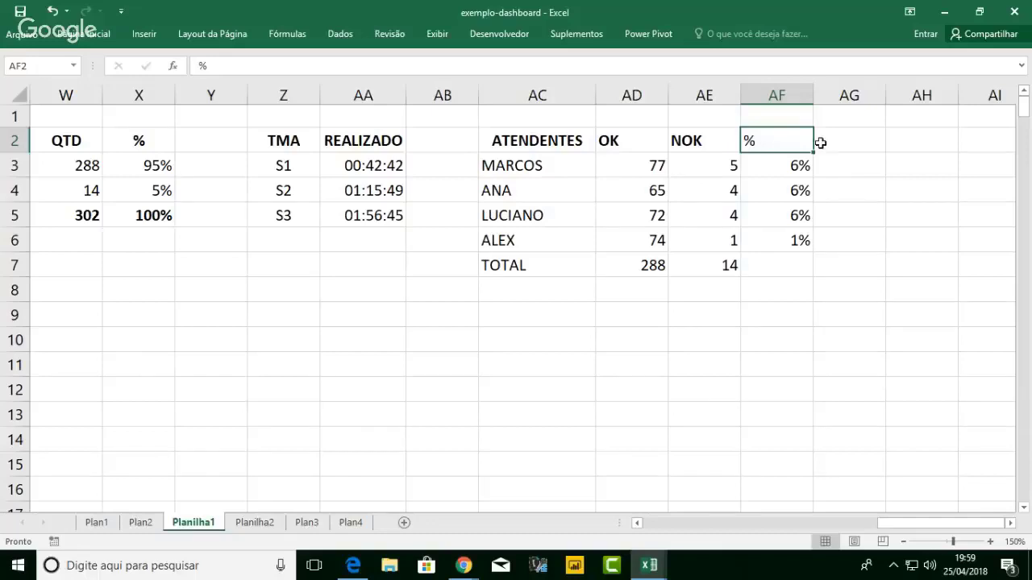
pyautogui.click(854, 144)
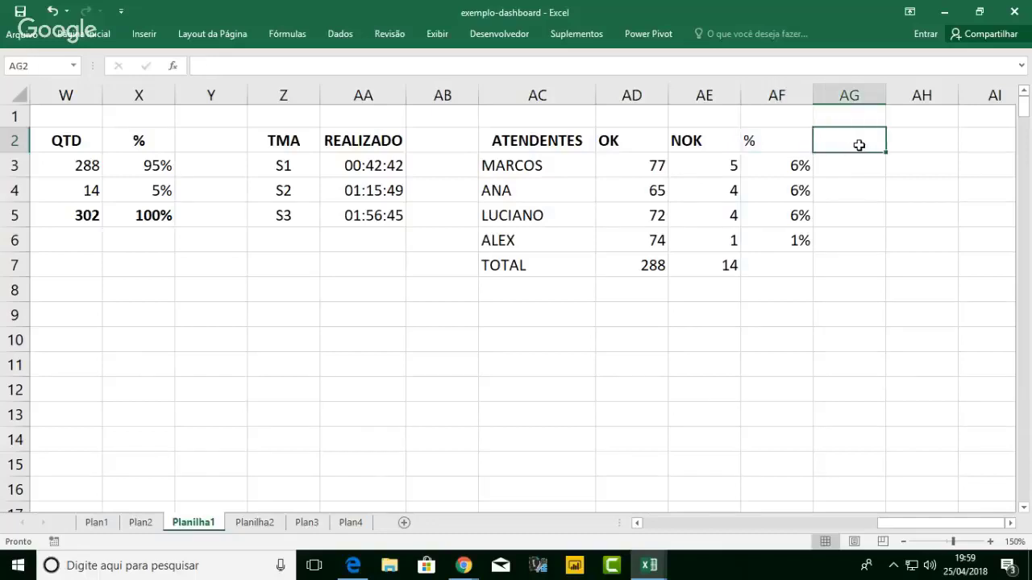
pyautogui.press('Return')
pyautogui.write('=')
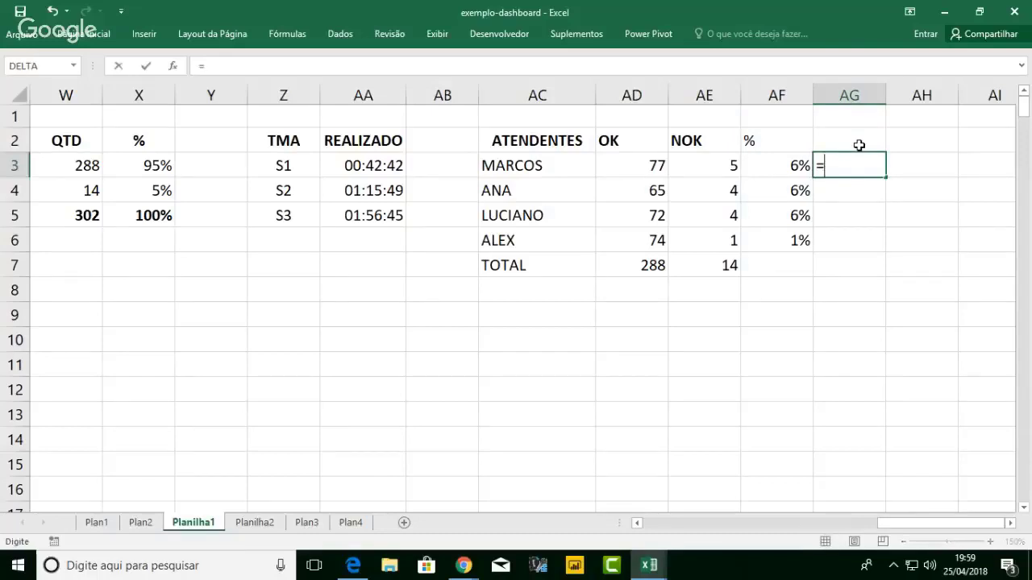
pyautogui.press('Left')
pyautogui.press('Left')
pyautogui.press('Left')
pyautogui.write('-')
pyautogui.press('Left')
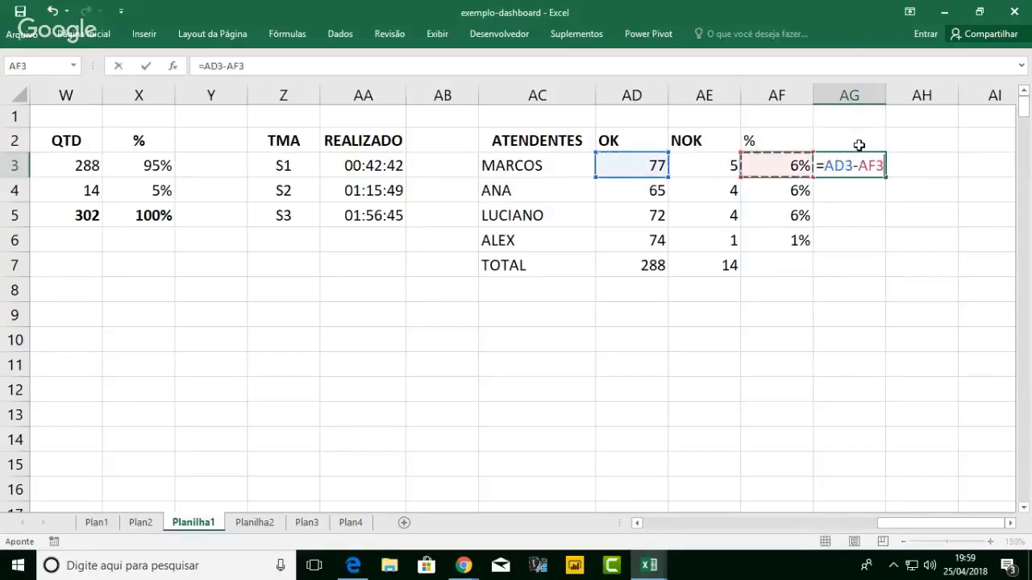
pyautogui.press('Left')
pyautogui.press('Return')
pyautogui.press('Up')
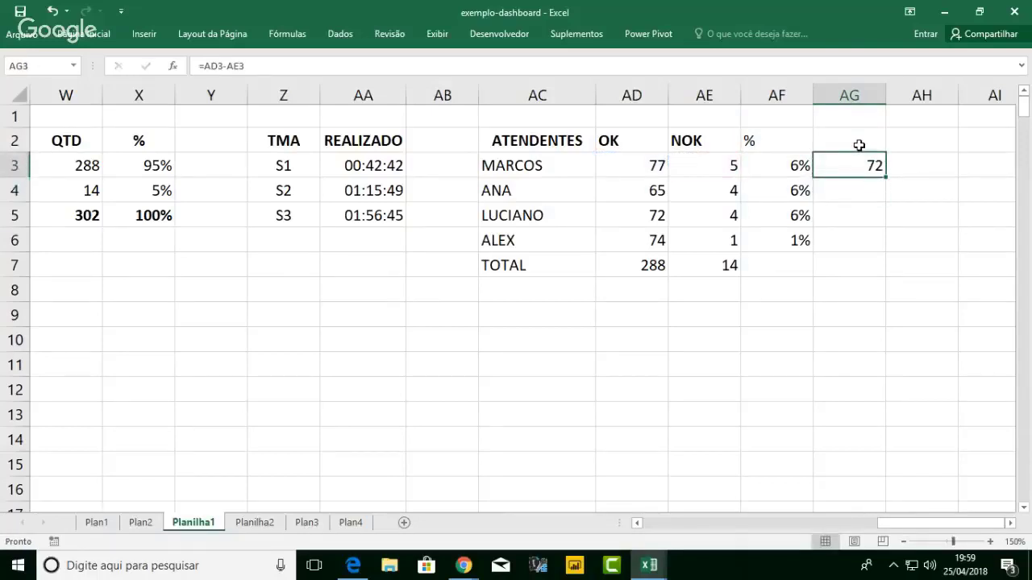
pyautogui.moveTo(885, 185); pyautogui.dragTo(885, 249)
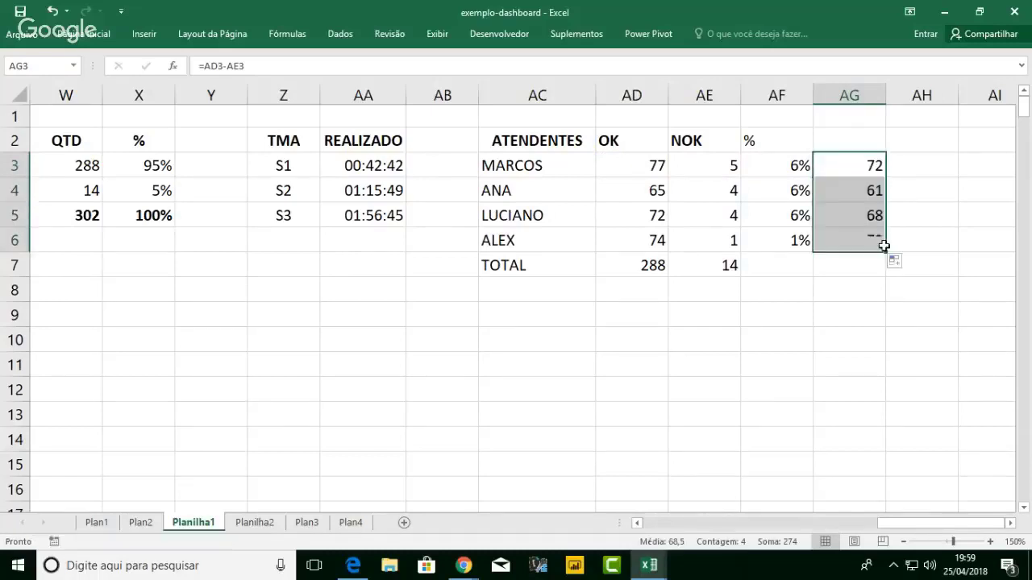
# - Clear the OK minus NOK differences from AG3:AG6
pyautogui.click(868, 238)
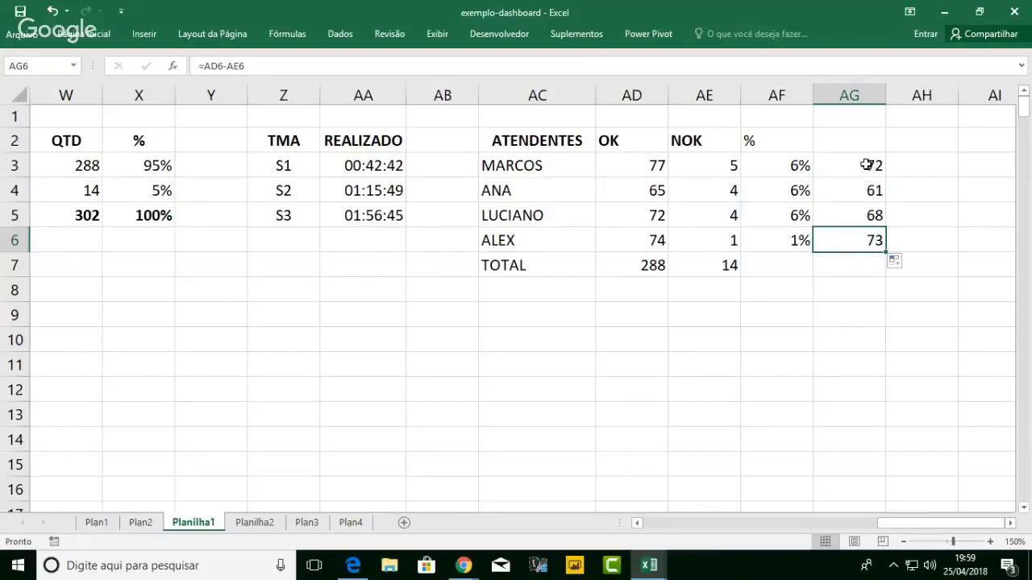
pyautogui.moveTo(865, 166); pyautogui.dragTo(870, 234)
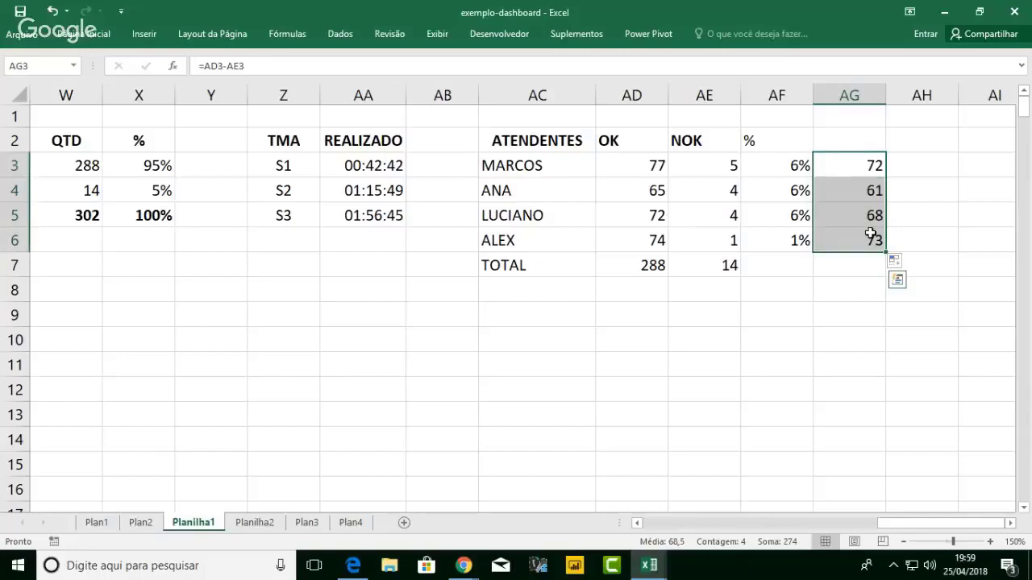
pyautogui.press('Delete')
pyautogui.press('Left')
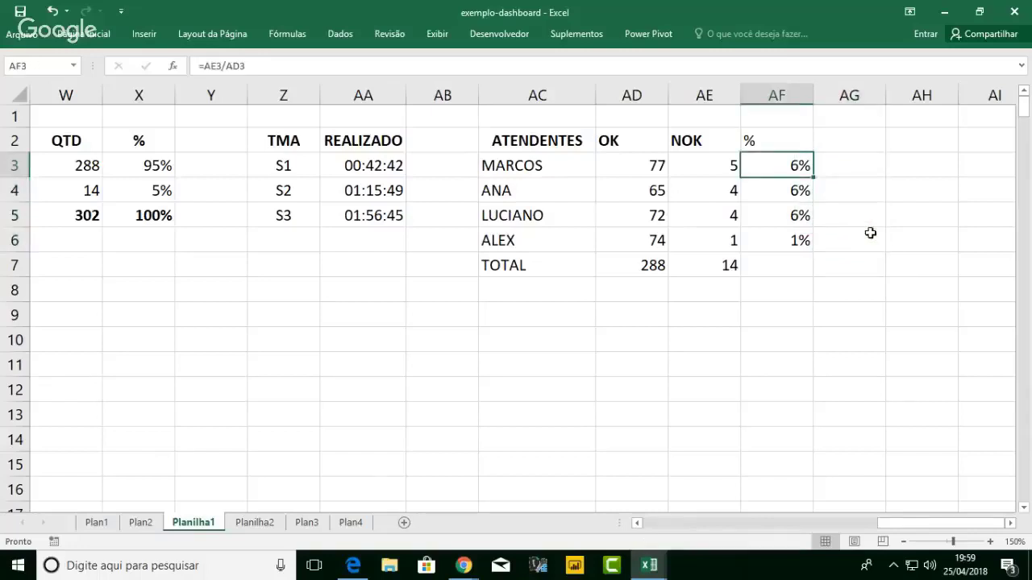
pyautogui.press('Down')
pyautogui.press('Down')
pyautogui.press('Down')
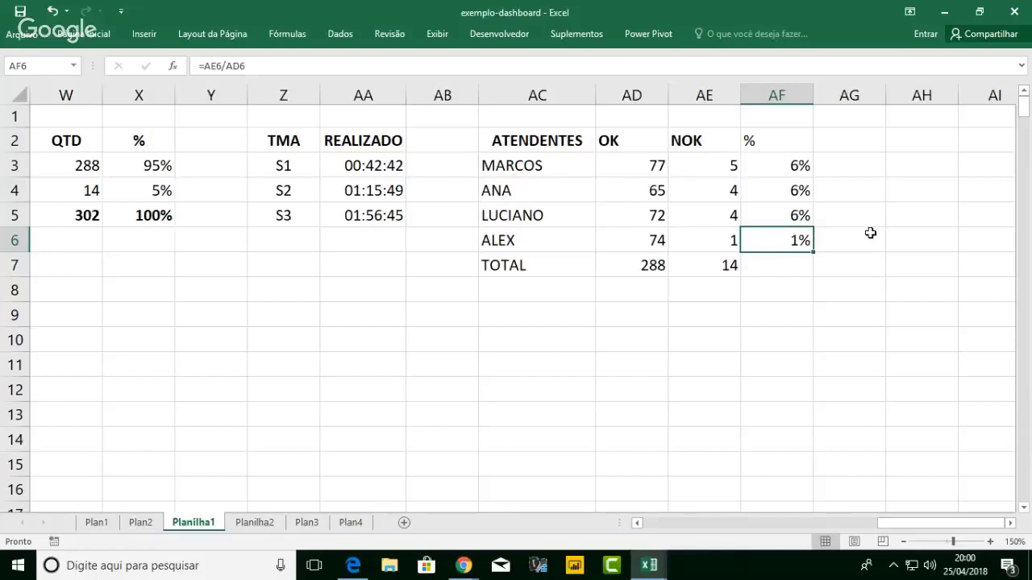
# - On Planilha2, move the COMPARATIVO OK X NOK chart beneath the pie chart and resize it to span columns I to N, rows 13 to 23
pyautogui.click(265, 524)
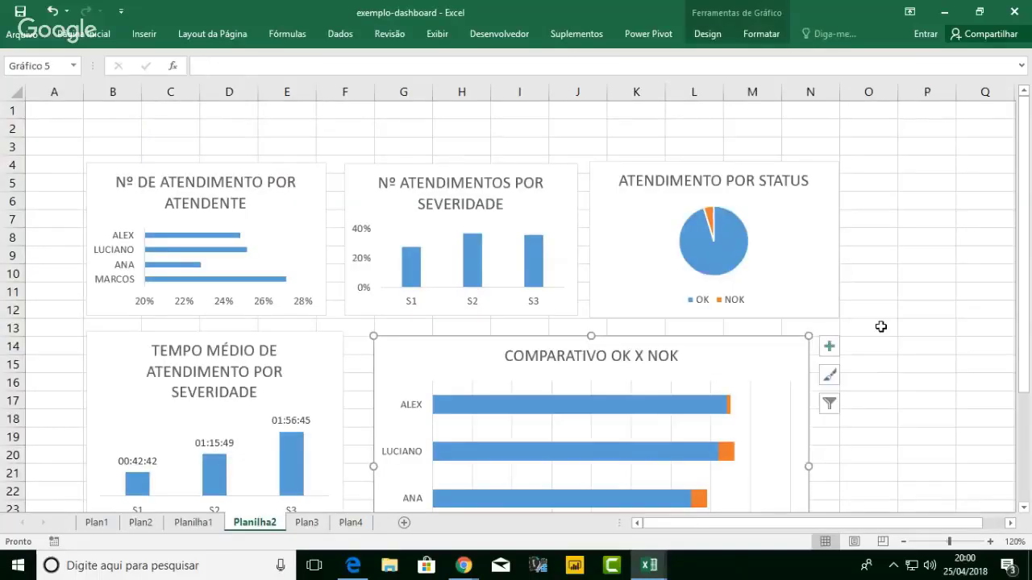
pyautogui.scroll(-1, 881, 326)
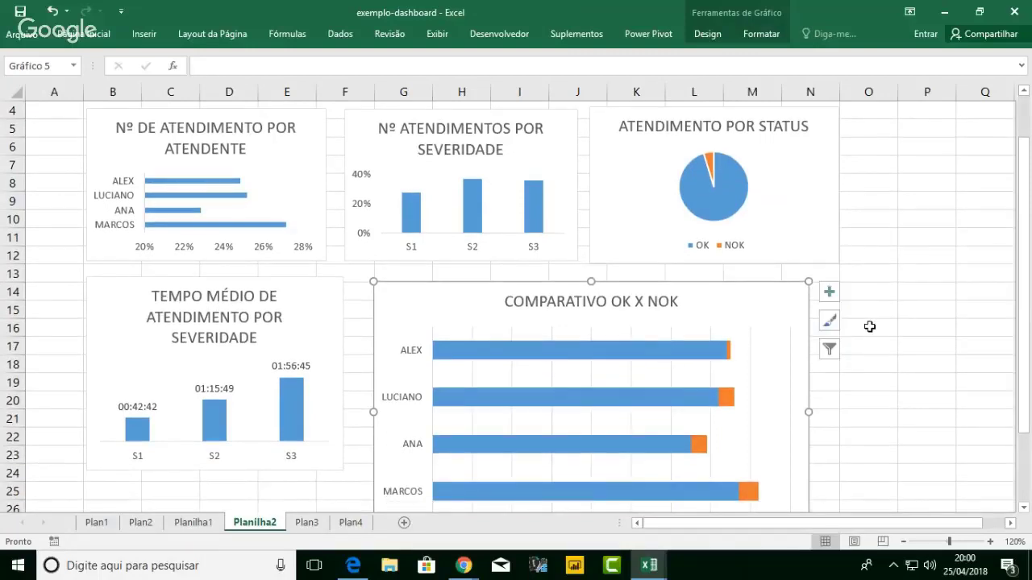
pyautogui.click(361, 569)
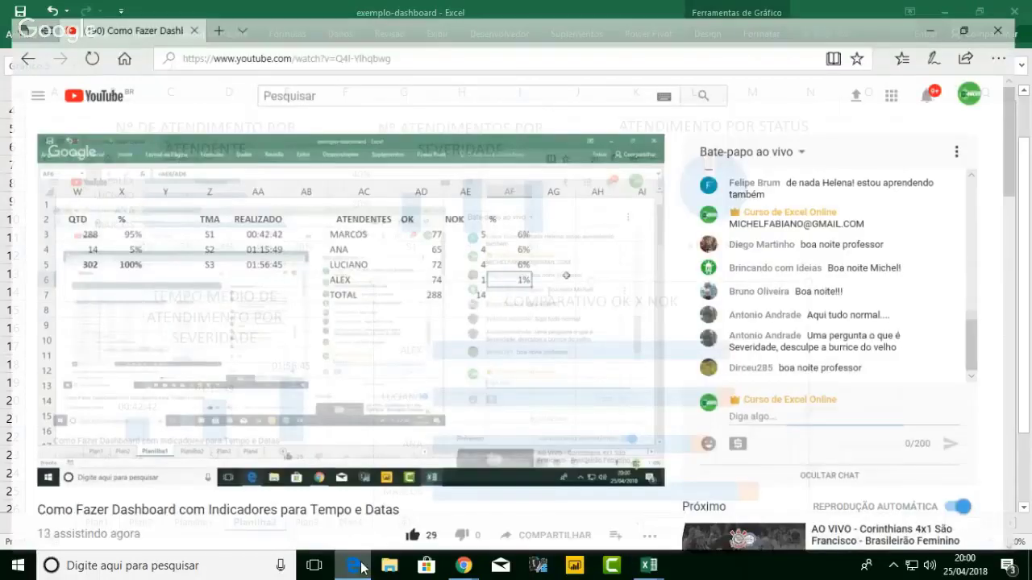
pyautogui.click(362, 567)
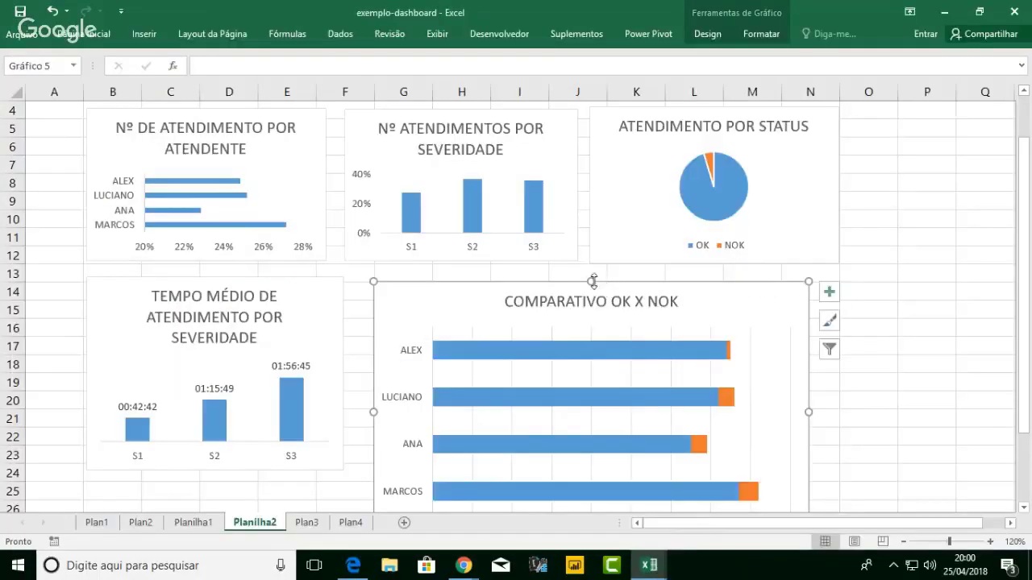
pyautogui.click(593, 329)
pyautogui.moveTo(593, 330); pyautogui.dragTo(621, 272)
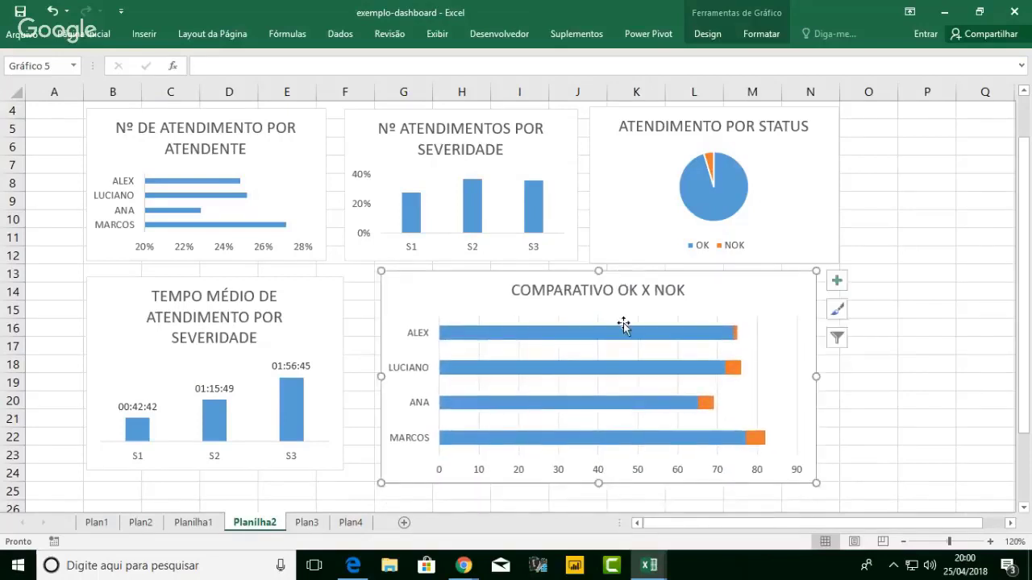
pyautogui.moveTo(599, 482); pyautogui.dragTo(597, 467)
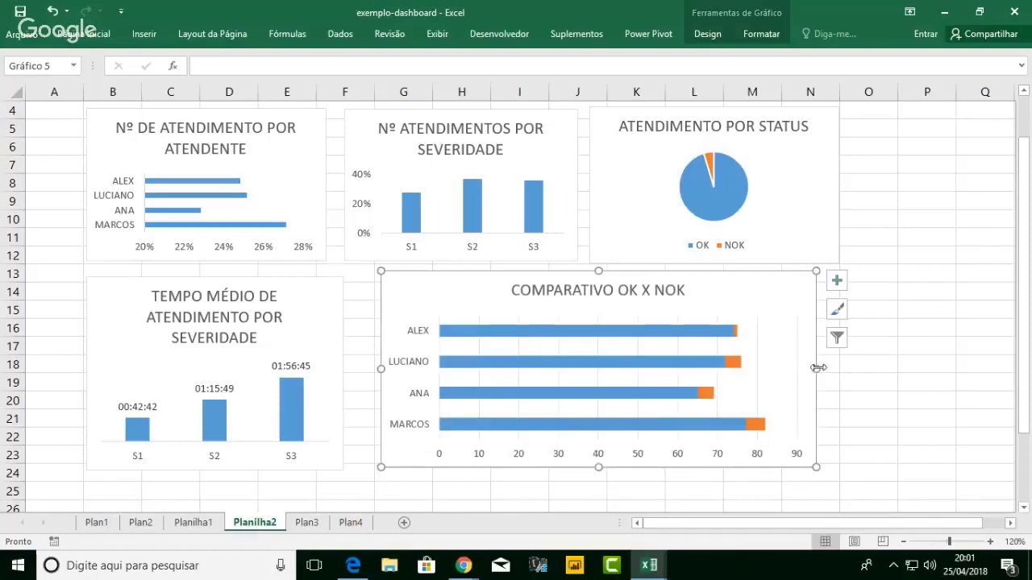
pyautogui.moveTo(815, 368); pyautogui.dragTo(839, 362)
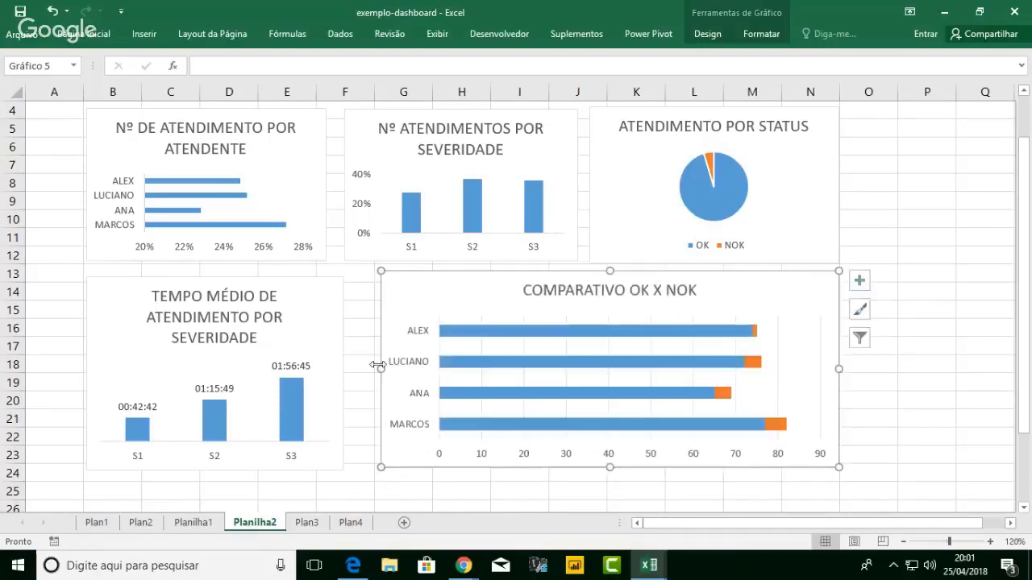
pyautogui.moveTo(381, 369); pyautogui.dragTo(490, 358)
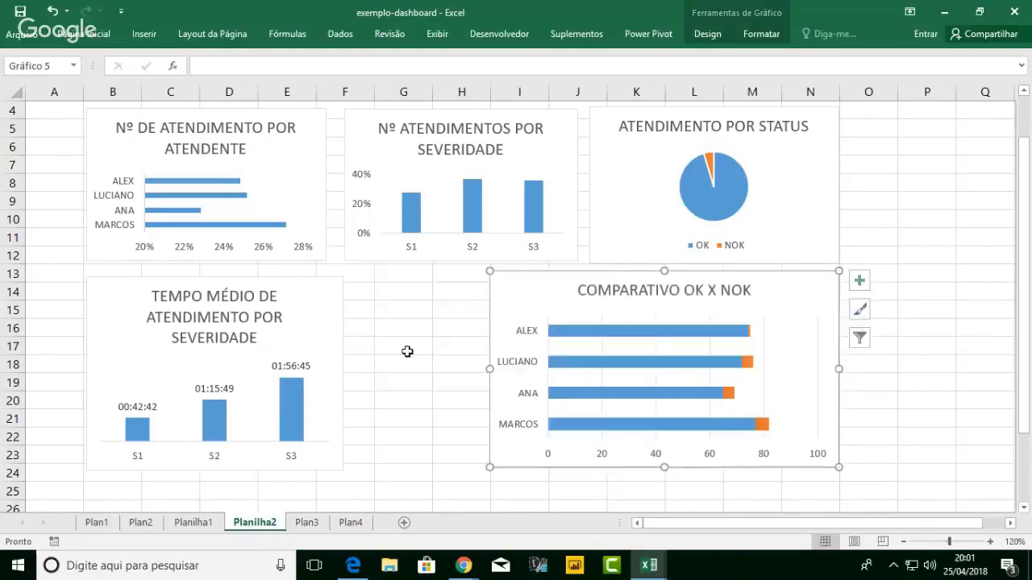
# - Widen the TEMPO MÉDIO DE ATENDIMENTO POR SEVERIDADE chart to mid-column H, raise its upper edge slightly, and extend the attendant chart's lower edge slightly
pyautogui.click(337, 347)
pyautogui.moveTo(344, 371); pyautogui.dragTo(462, 375)
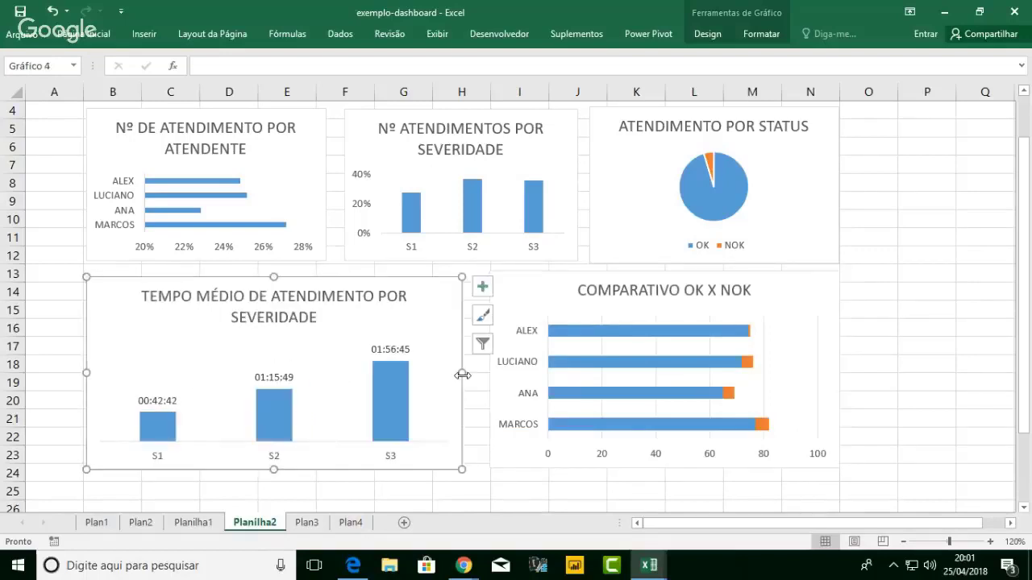
pyautogui.moveTo(272, 278); pyautogui.dragTo(274, 274)
pyautogui.click(275, 263)
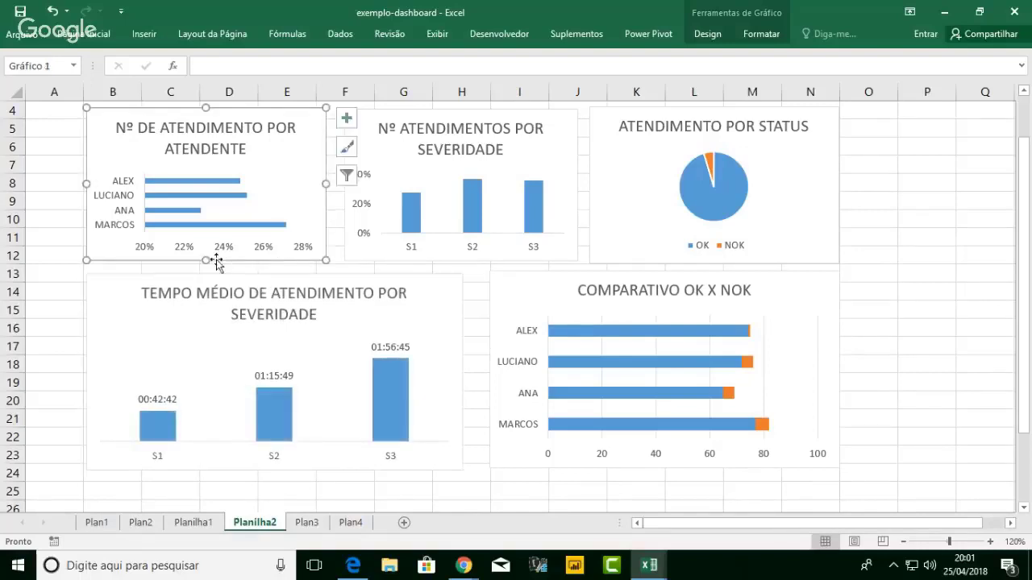
pyautogui.moveTo(206, 260); pyautogui.dragTo(206, 264)
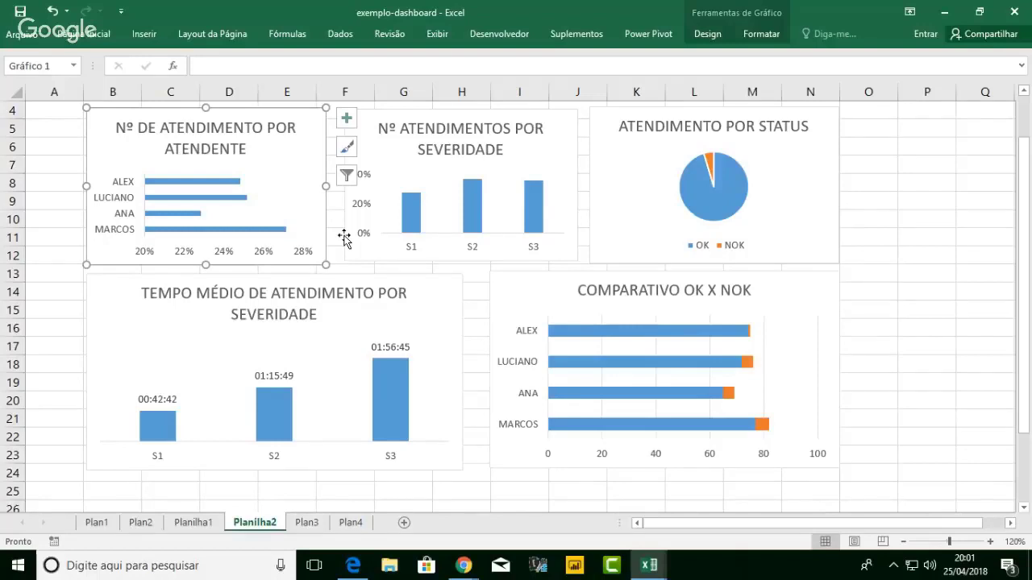
# - Filter the service-order table on Planilha1 by the SLA column to show only NOK records and review them
pyautogui.click(194, 523)
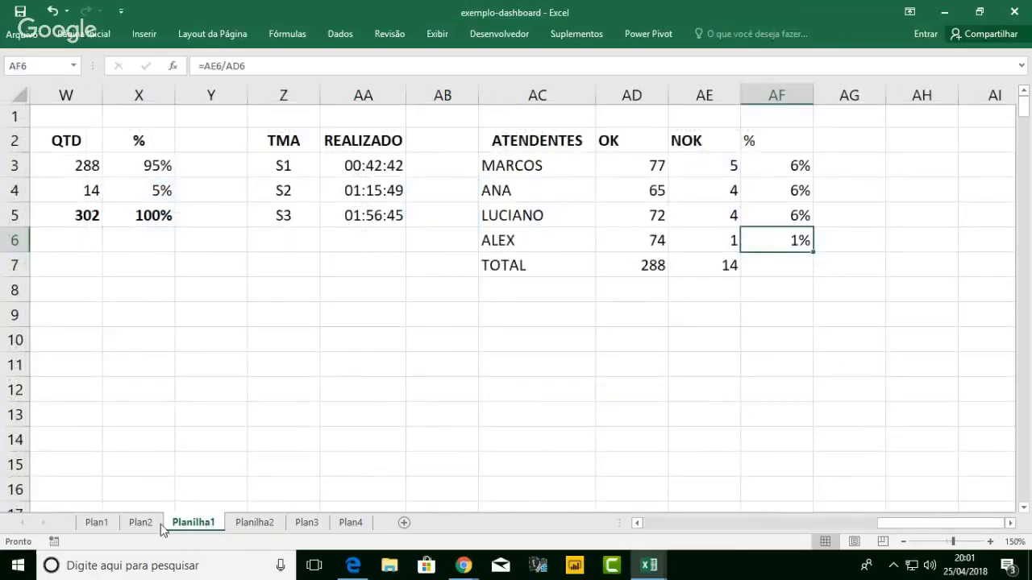
pyautogui.click(139, 523)
pyautogui.click(194, 522)
pyautogui.moveTo(895, 522); pyautogui.dragTo(659, 533)
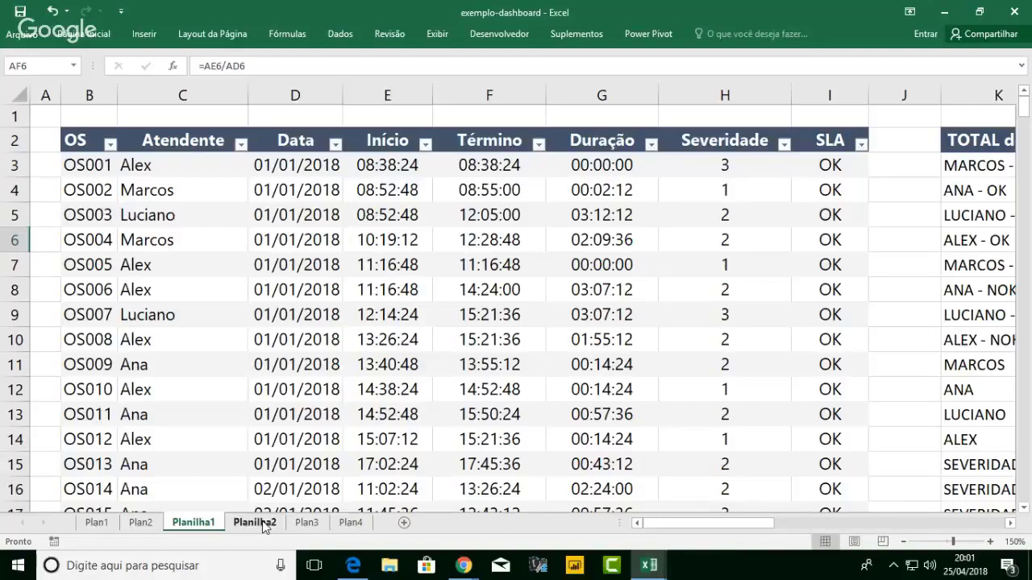
pyautogui.click(860, 145)
pyautogui.click(711, 316)
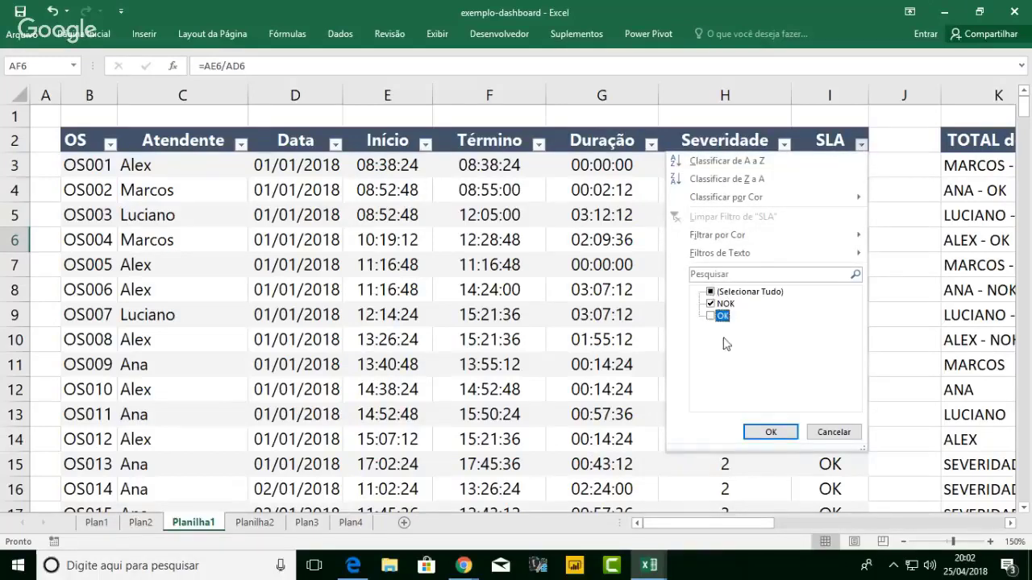
pyautogui.click(758, 431)
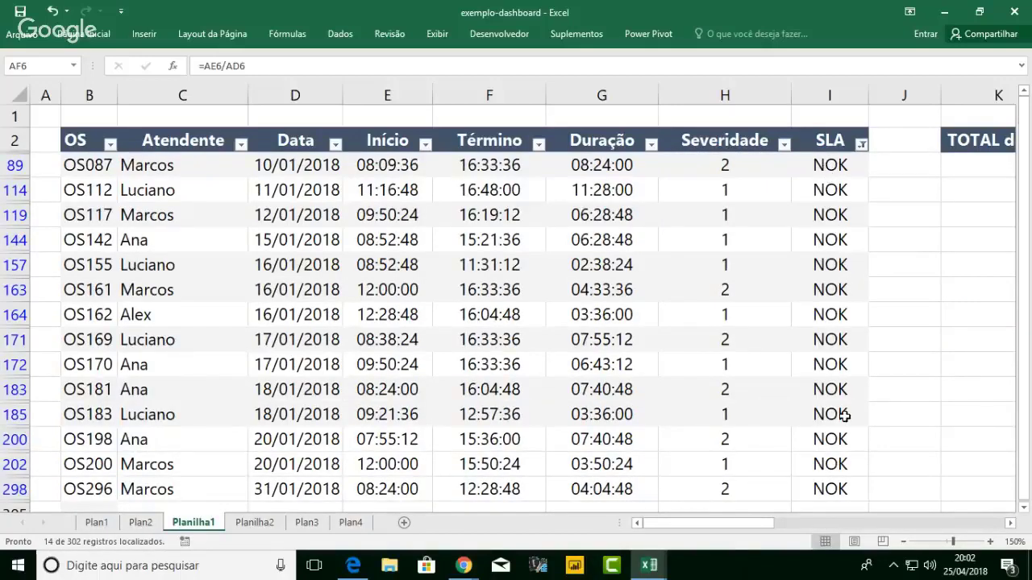
pyautogui.scroll(-1, 844, 416)
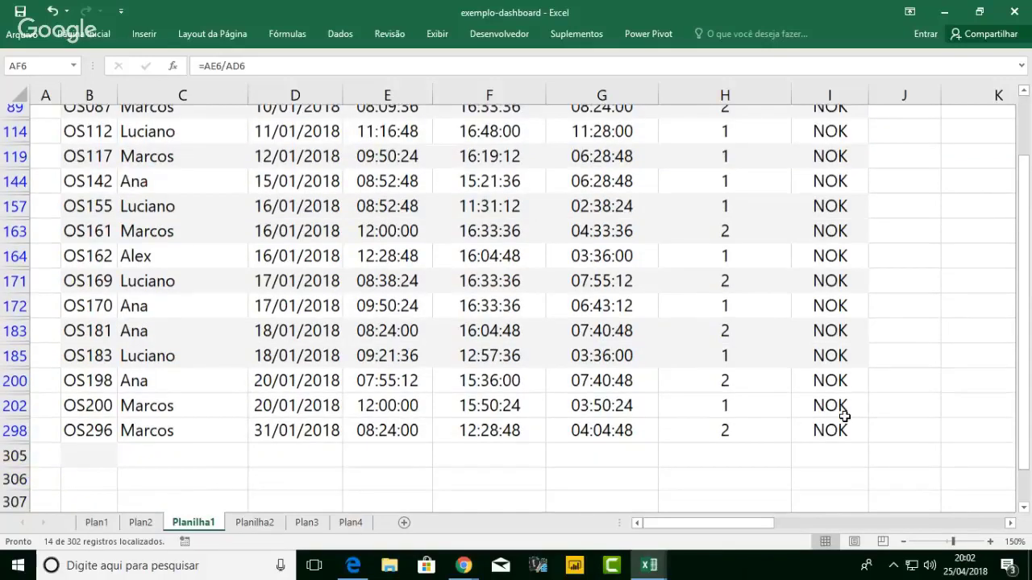
pyautogui.scroll(1, 844, 415)
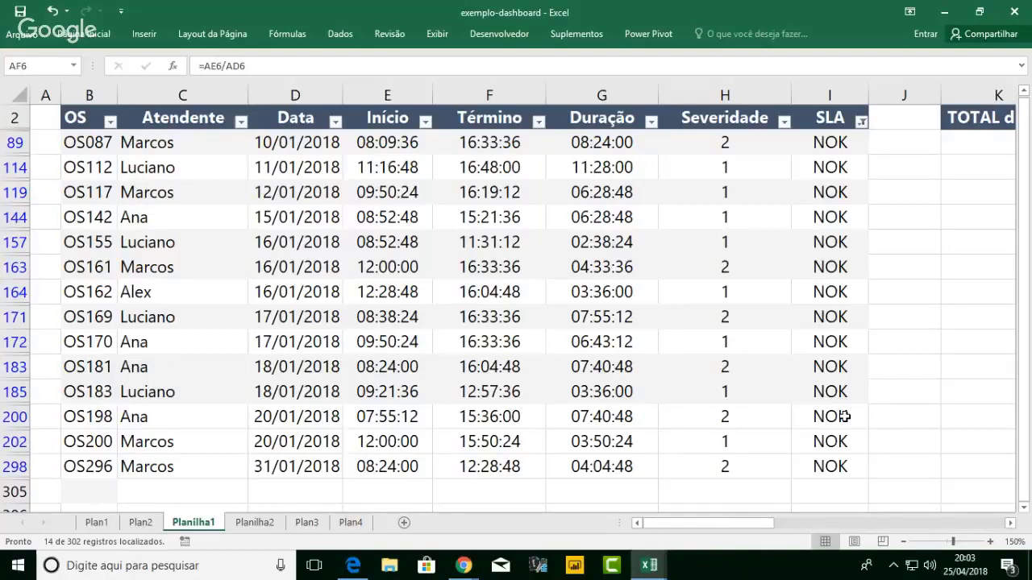
# - Remove the SLA restriction from the service-order table by selecting all values again
pyautogui.click(861, 122)
pyautogui.click(711, 270)
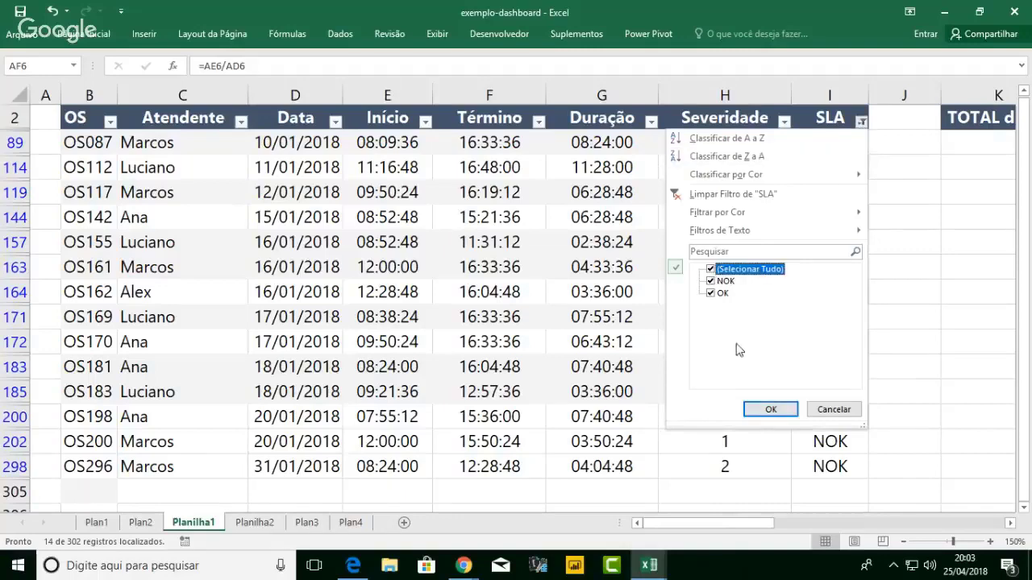
pyautogui.click(775, 411)
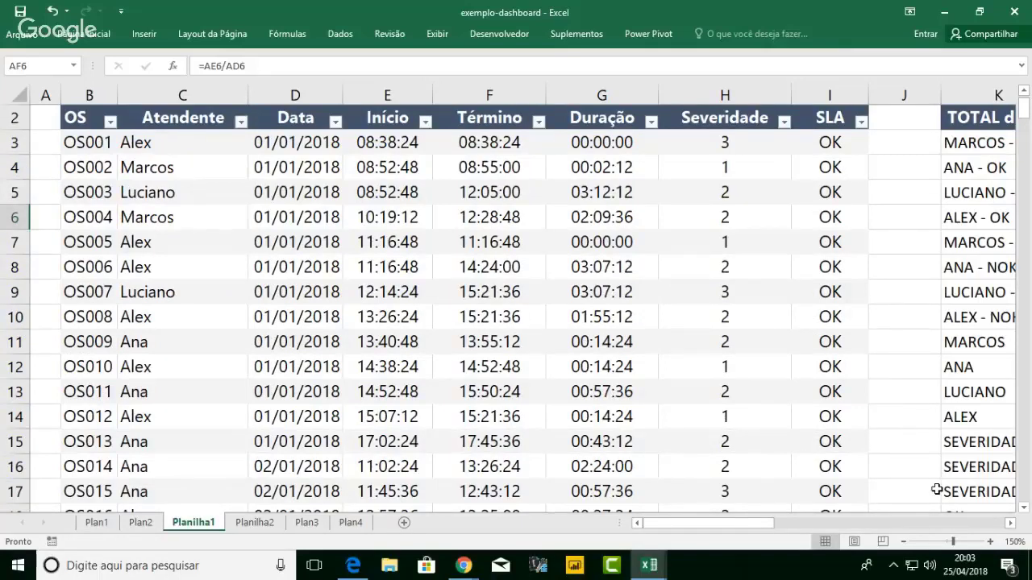
pyautogui.hscroll(3, 936, 489)
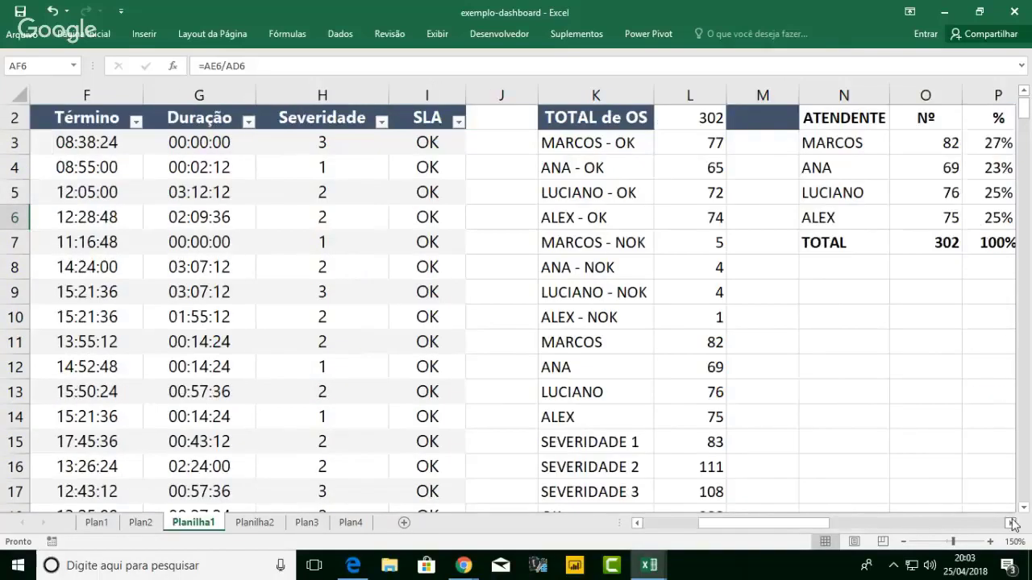
# - On Planilha2, shift all five charts down so the upper three start at row 6 and the lower two at row 15
pyautogui.click(261, 524)
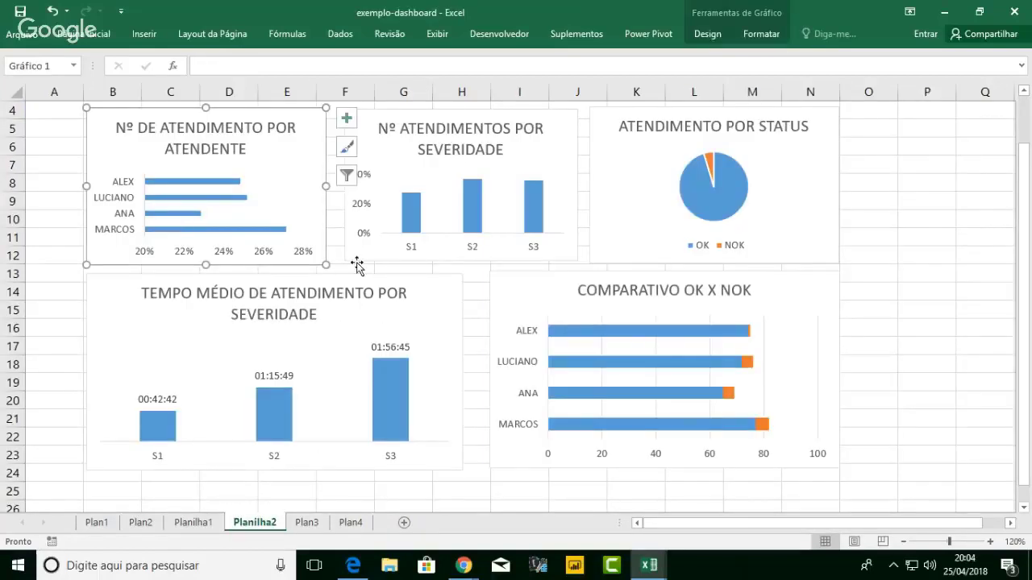
pyautogui.moveTo(363, 273); pyautogui.dragTo(363, 303)
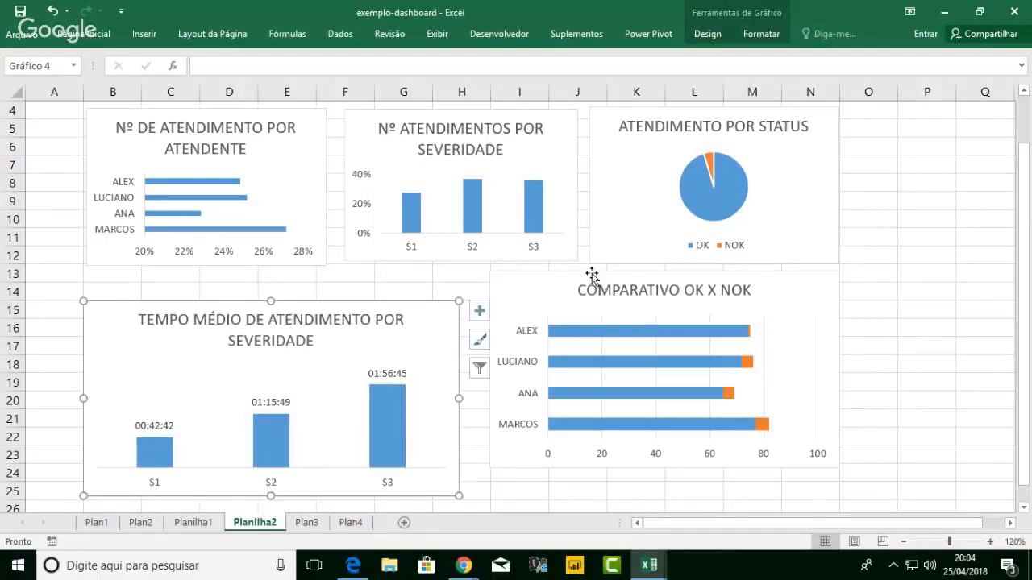
pyautogui.moveTo(592, 276); pyautogui.dragTo(591, 301)
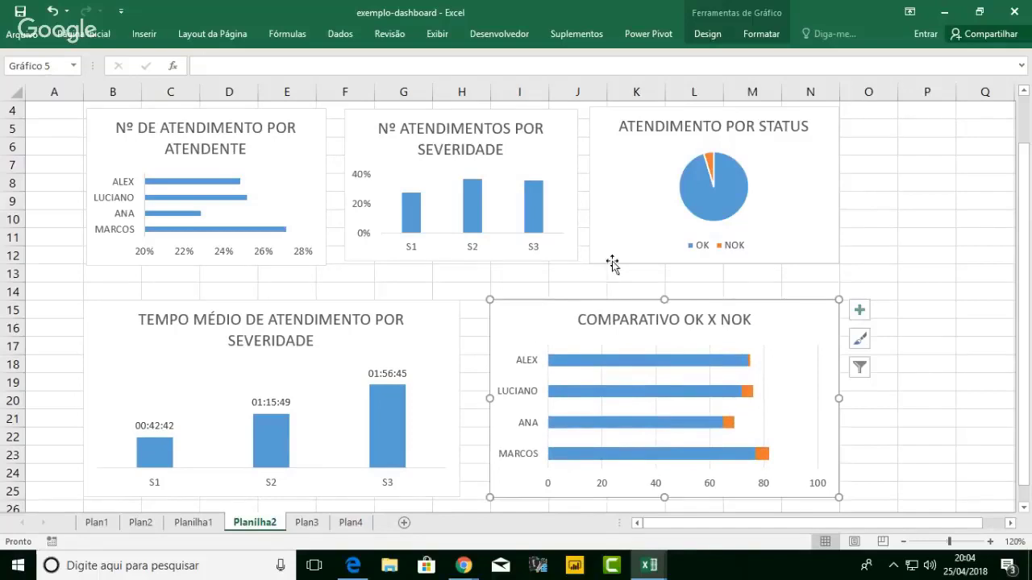
pyautogui.moveTo(612, 263); pyautogui.dragTo(608, 291)
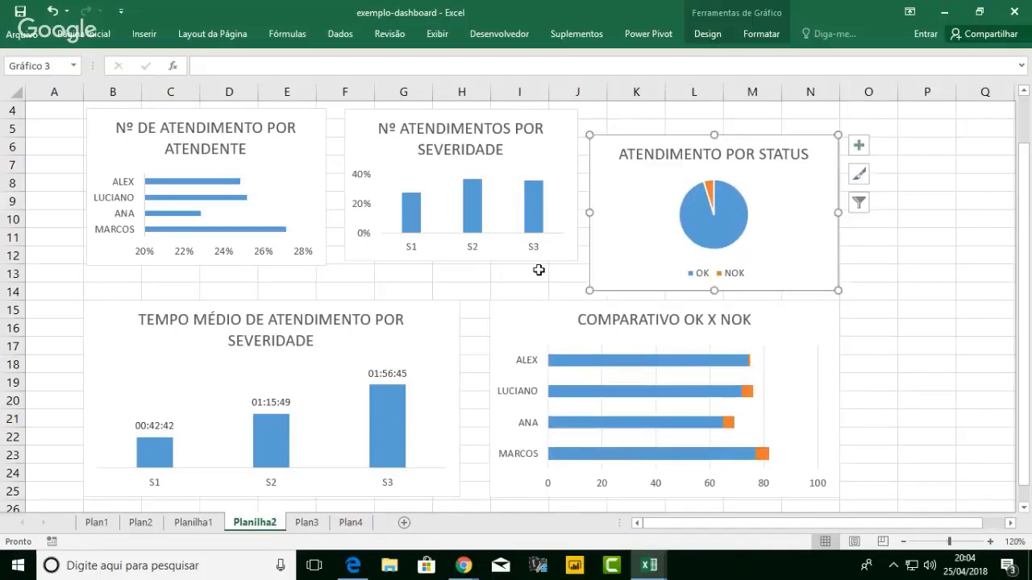
pyautogui.moveTo(536, 261); pyautogui.dragTo(540, 289)
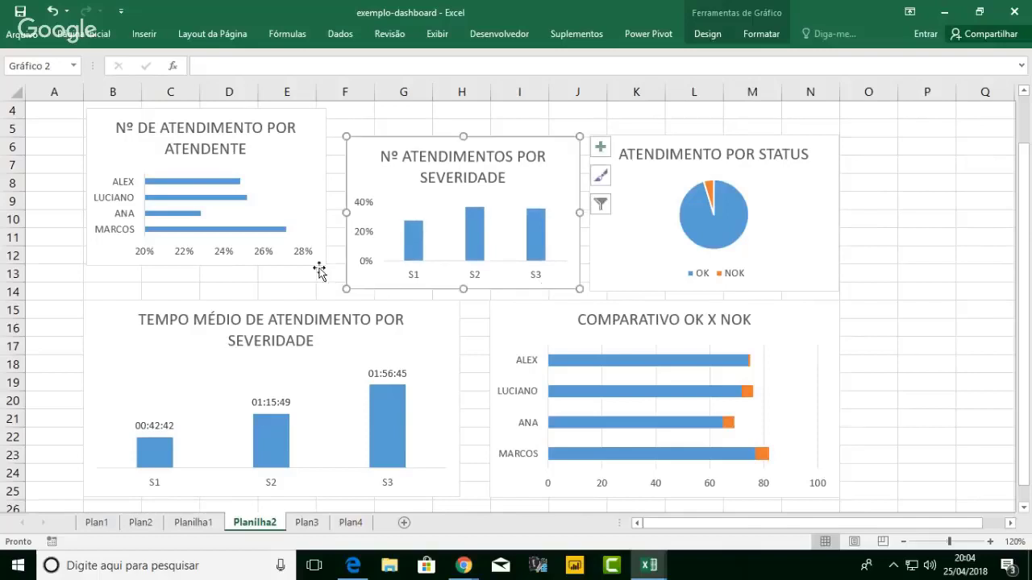
pyautogui.moveTo(312, 265); pyautogui.dragTo(311, 294)
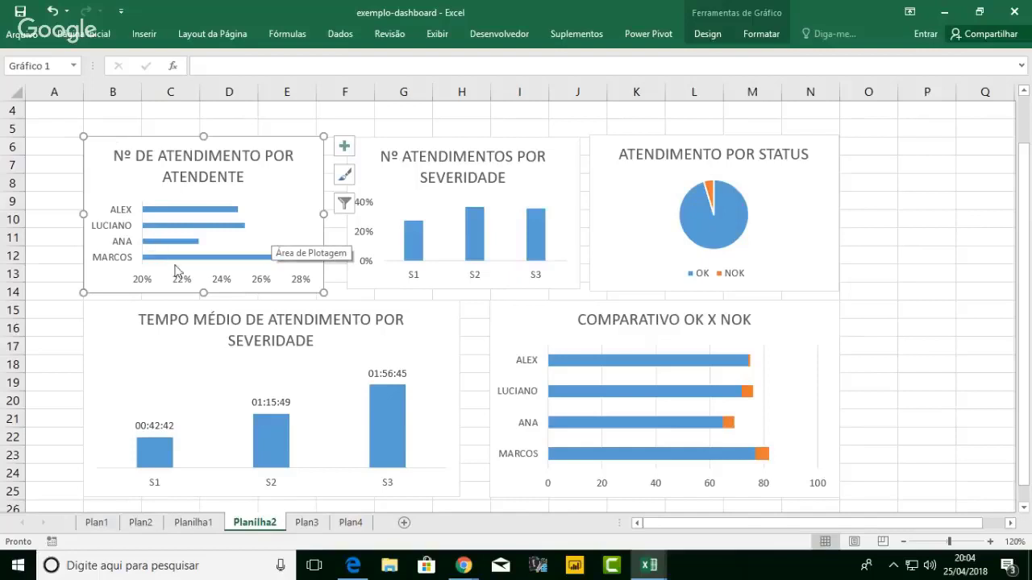
# - Add data labels to the Nº ATENDIMENTOS POR SEVERIDADE chart and delete its vertical percentage axis
pyautogui.moveTo(179, 265)
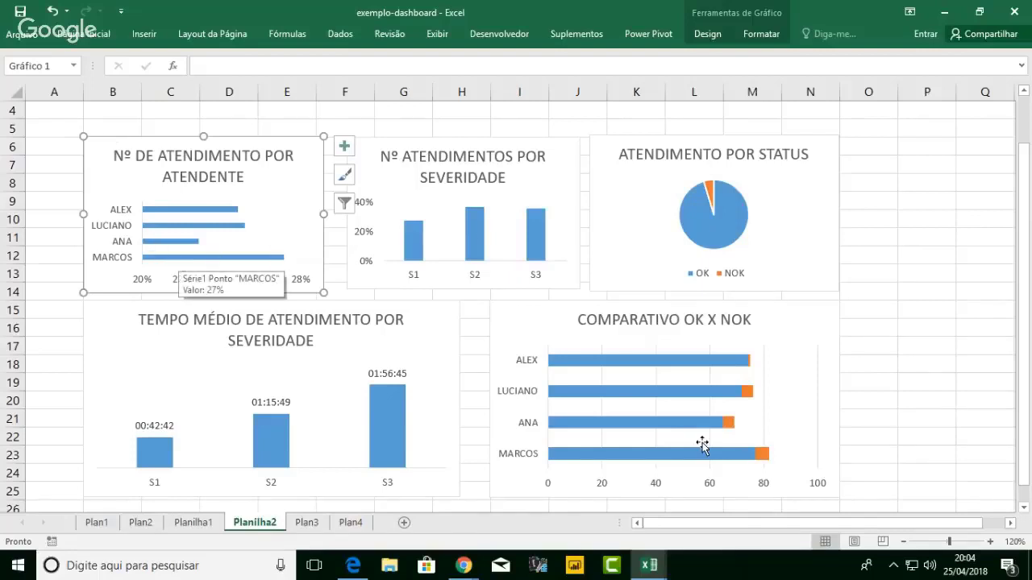
pyautogui.moveTo(708, 366)
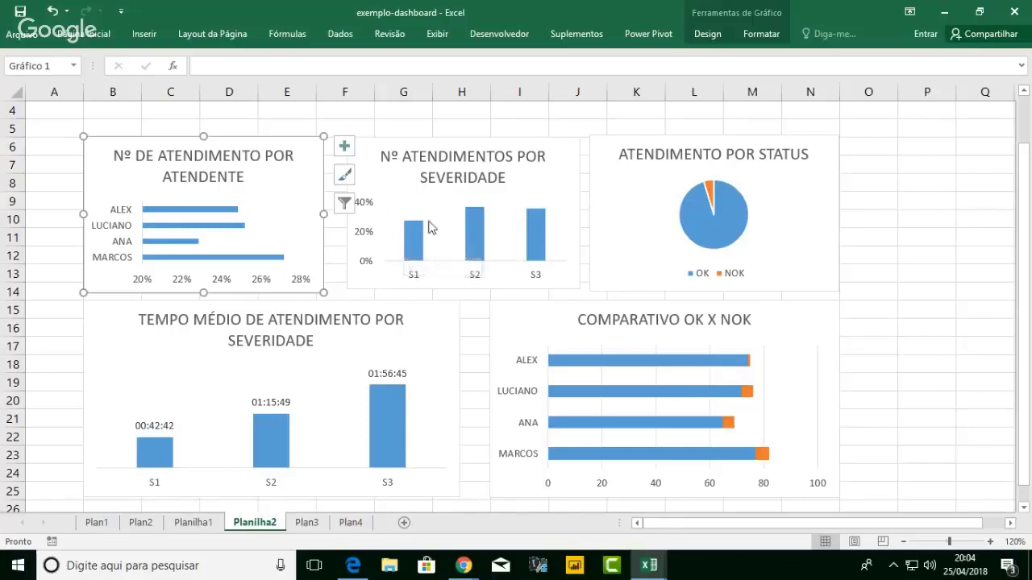
pyautogui.click(478, 224)
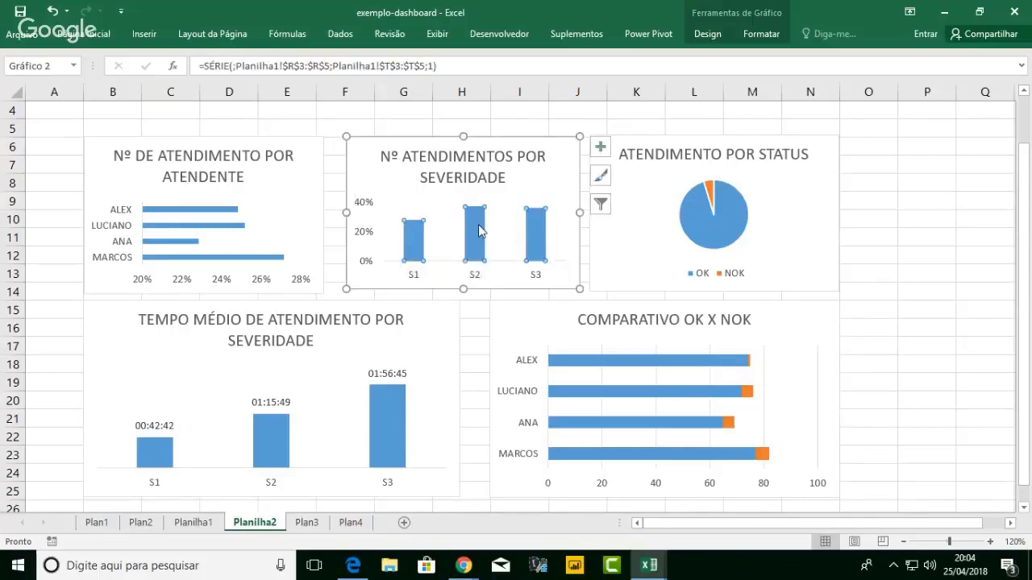
pyautogui.click(601, 147)
pyautogui.click(637, 204)
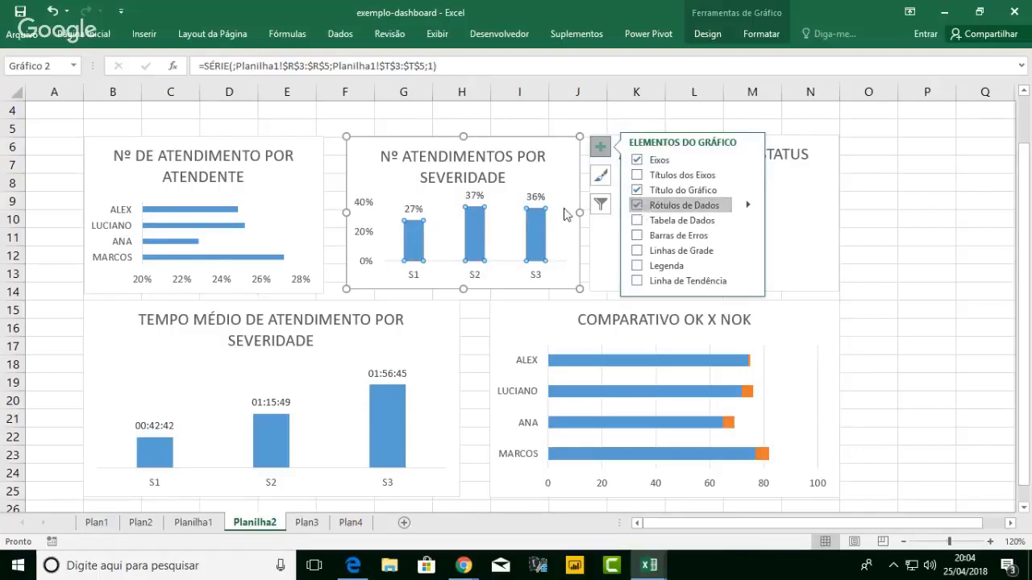
pyautogui.click(364, 232)
pyautogui.press('Delete')
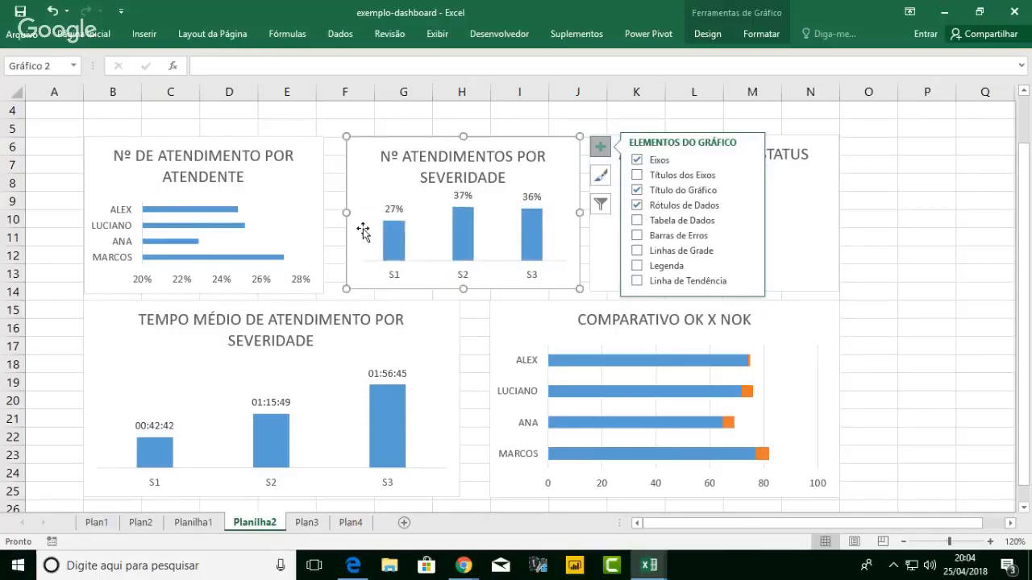
pyautogui.click(462, 229)
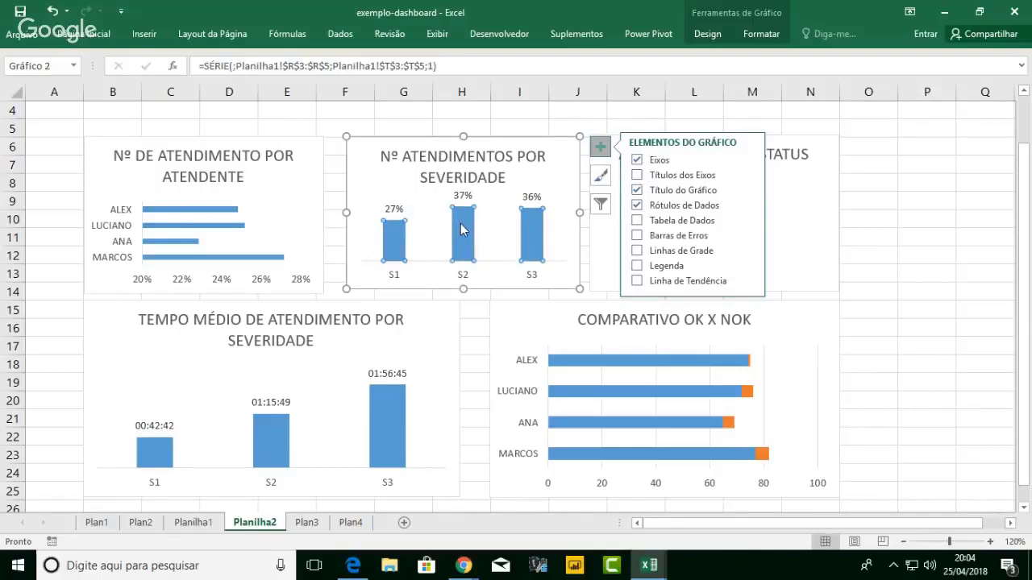
# - Add data labels to the ATENDIMENTO POR STATUS pie chart
pyautogui.click(455, 343)
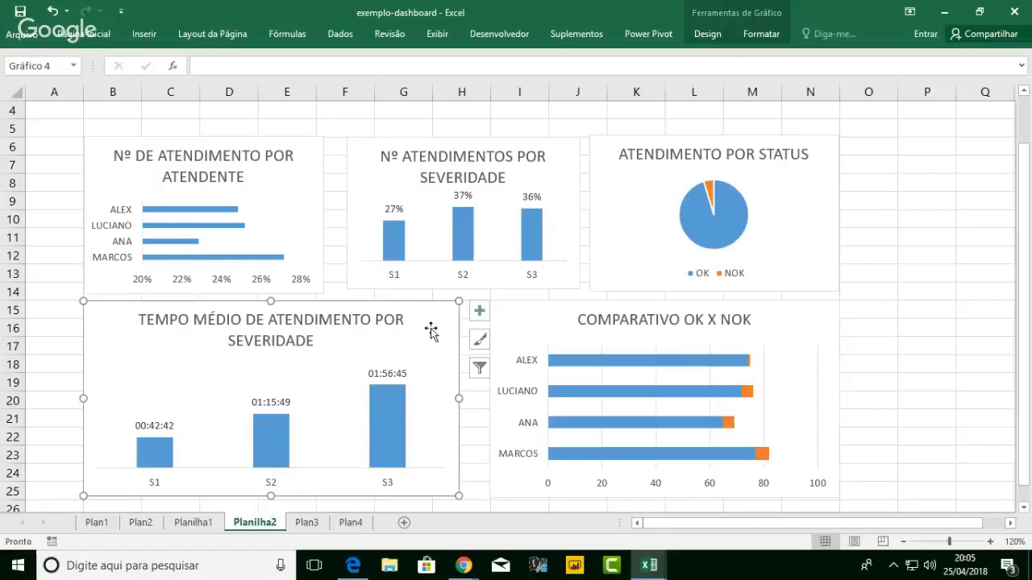
pyautogui.click(743, 220)
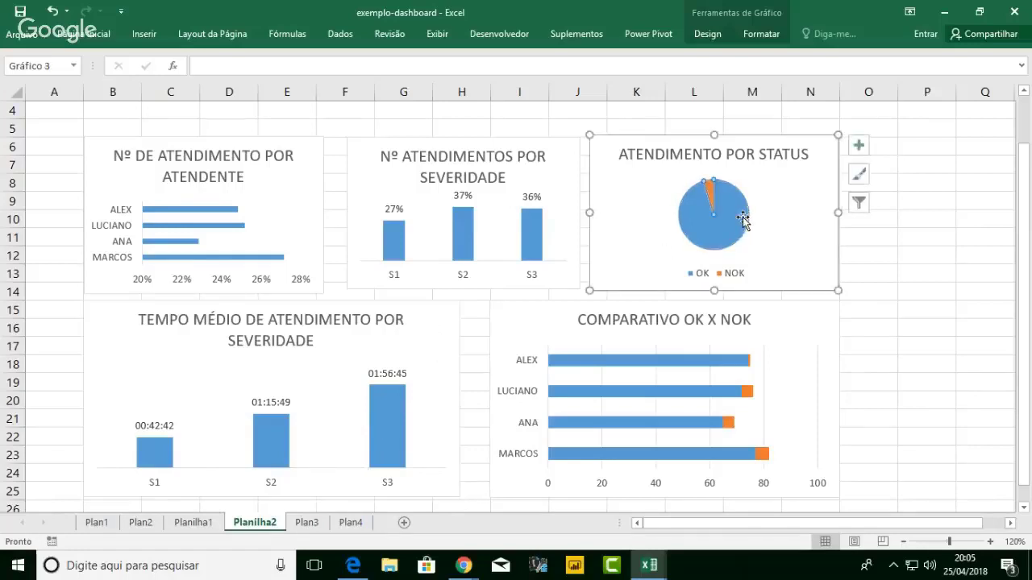
pyautogui.click(859, 144)
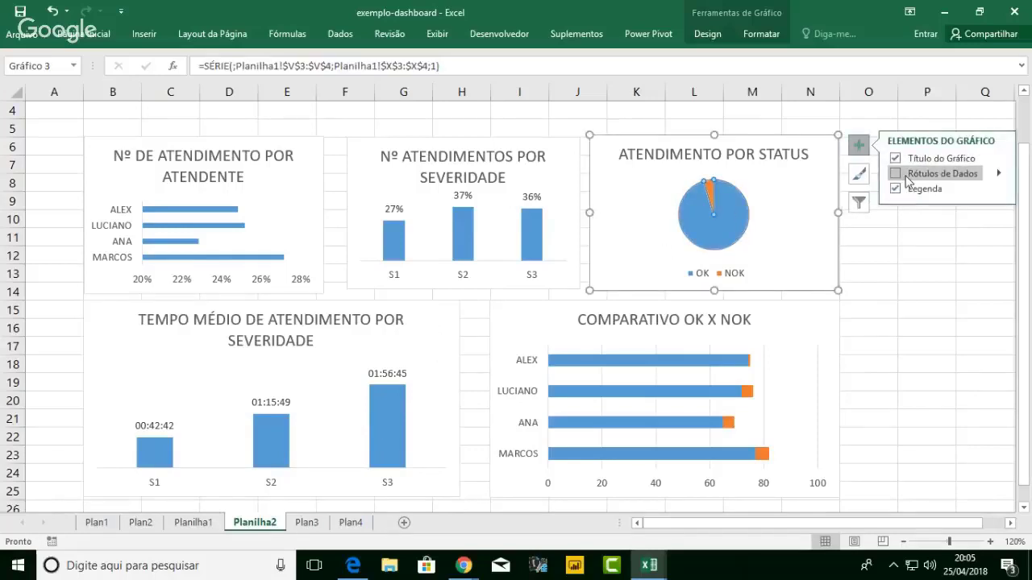
pyautogui.click(895, 173)
pyautogui.click(901, 267)
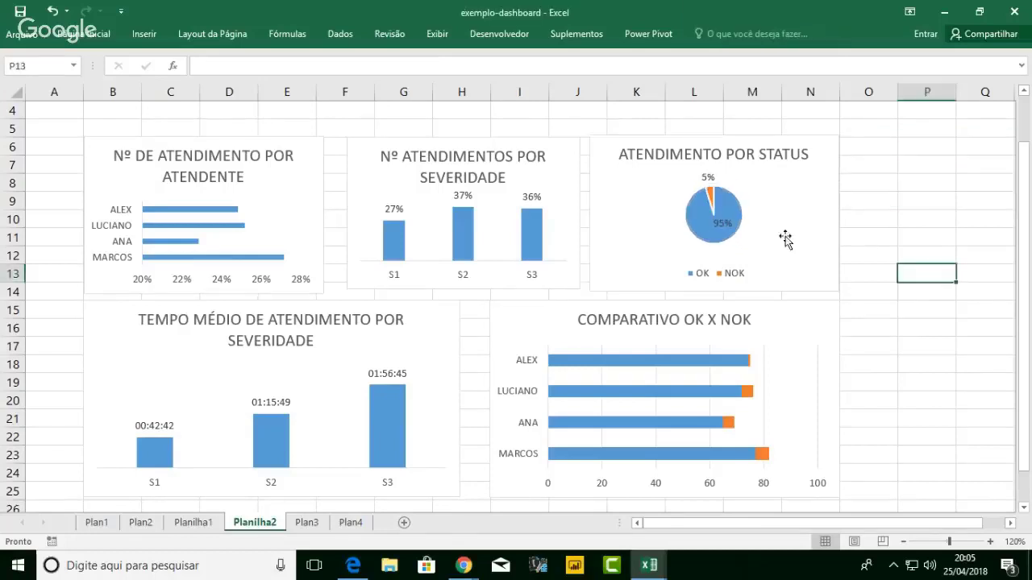
# - Move the OK slice's percentage label outside the pie in the ATENDIMENTO POR STATUS chart
pyautogui.click(728, 230)
pyautogui.click(726, 226)
pyautogui.moveTo(725, 226); pyautogui.dragTo(760, 248)
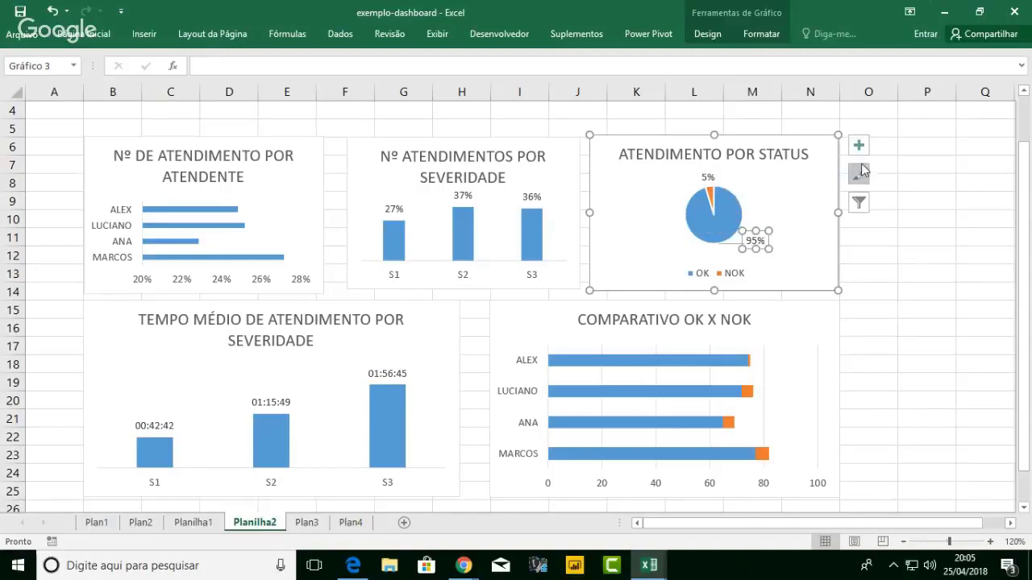
pyautogui.click(707, 177)
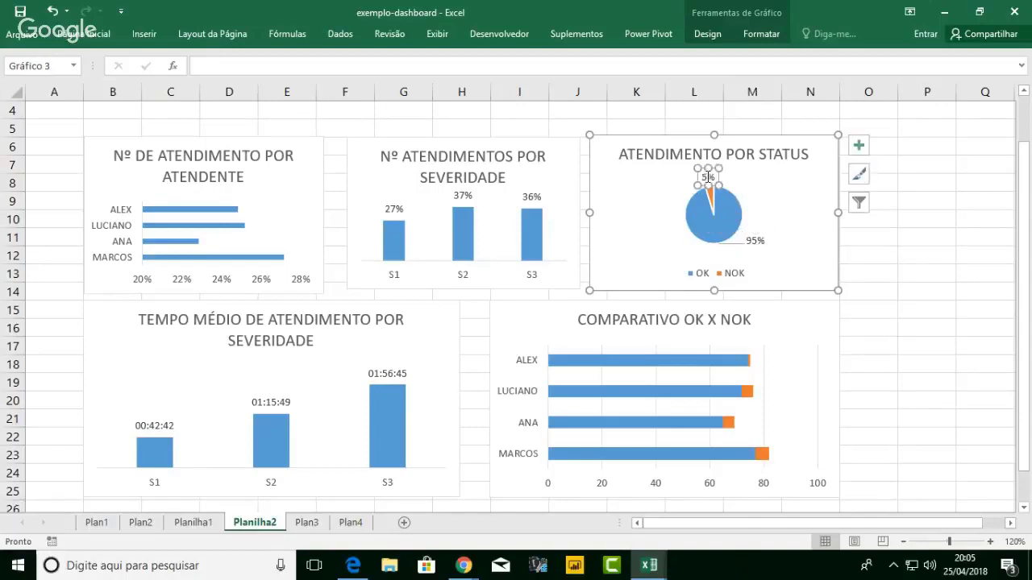
pyautogui.click(964, 250)
# - Change the pie chart's data labels to the Texto Explicativo de Dados style
pyautogui.click(762, 241)
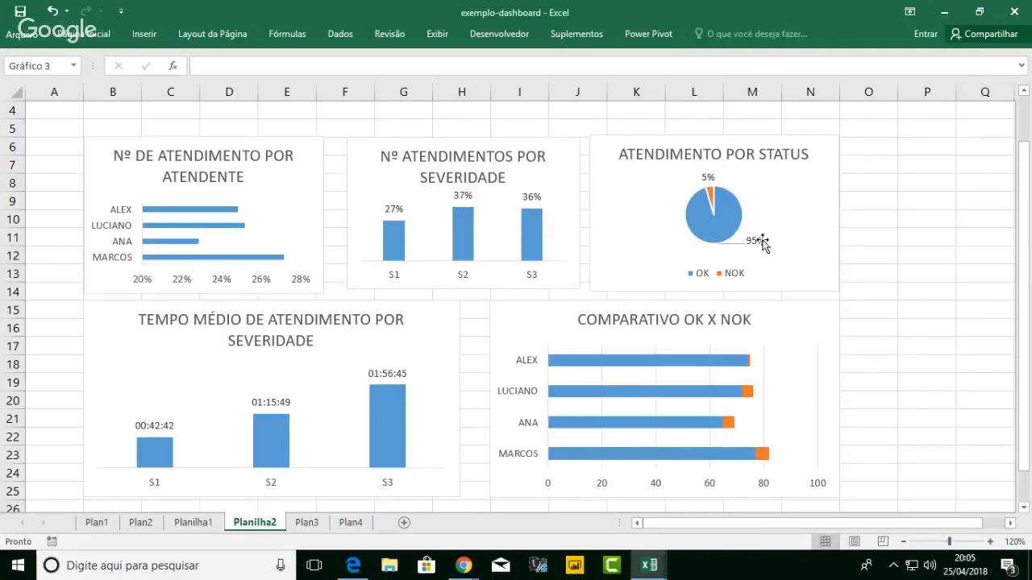
pyautogui.click(859, 145)
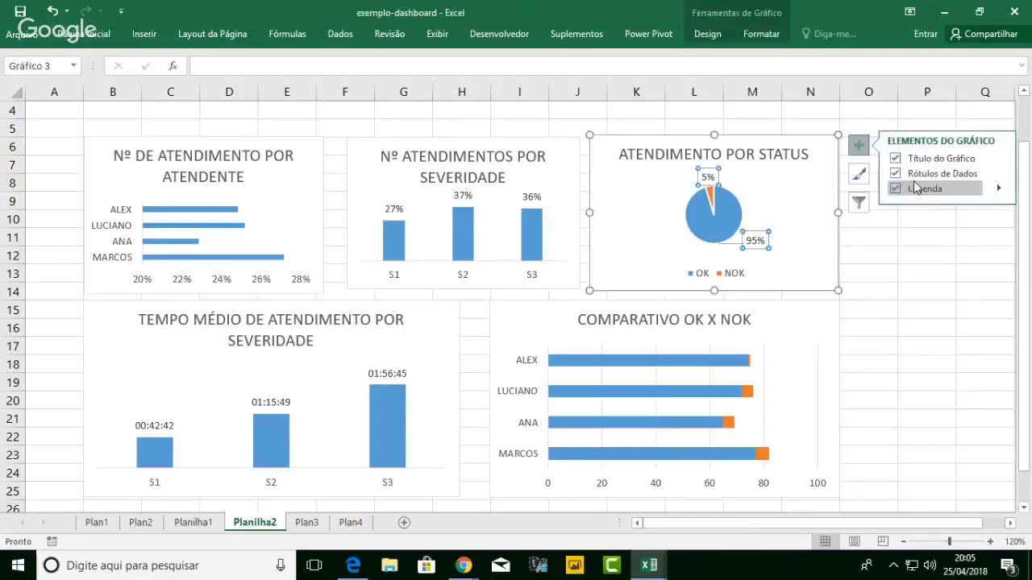
pyautogui.click(998, 174)
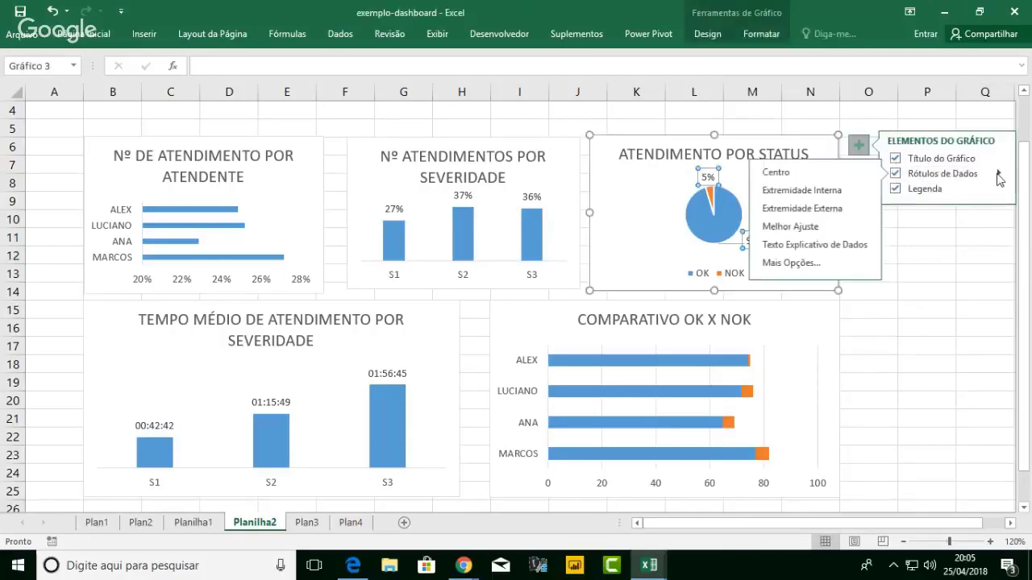
pyautogui.click(794, 246)
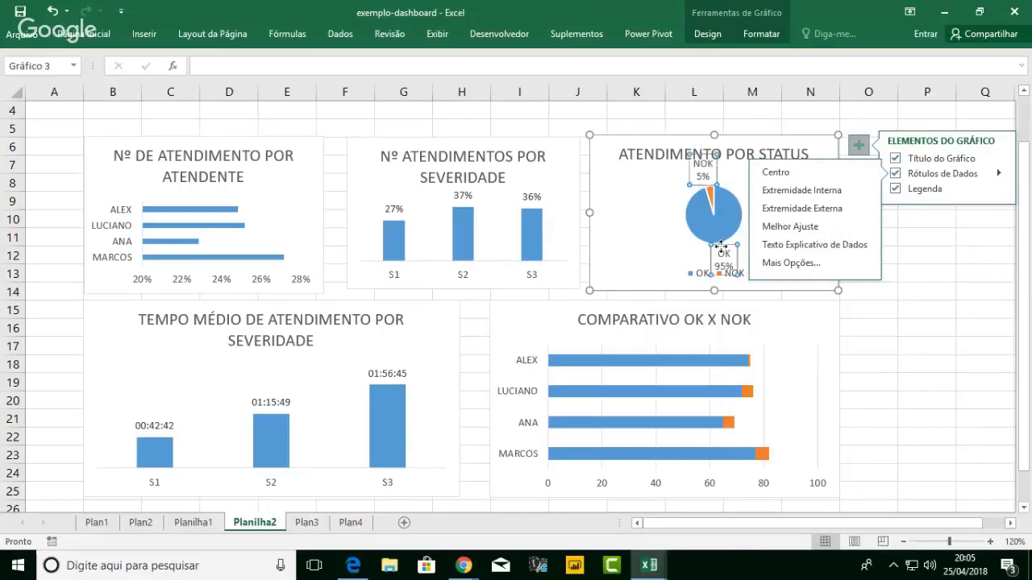
# - Move the OK and NOK callouts to the sides of the pie and delete the chart's legend
pyautogui.moveTo(723, 247); pyautogui.dragTo(748, 235)
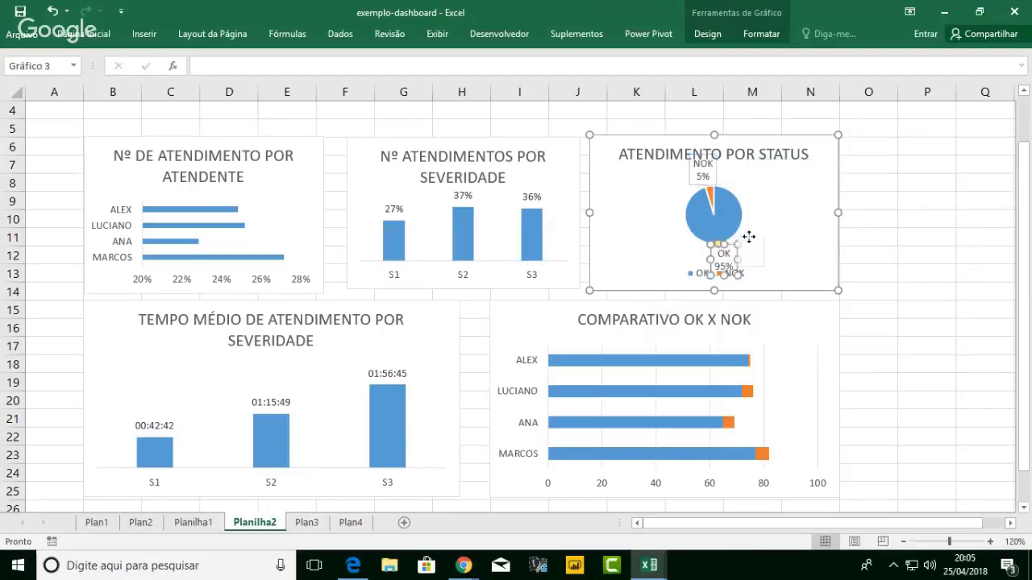
pyautogui.click(693, 182)
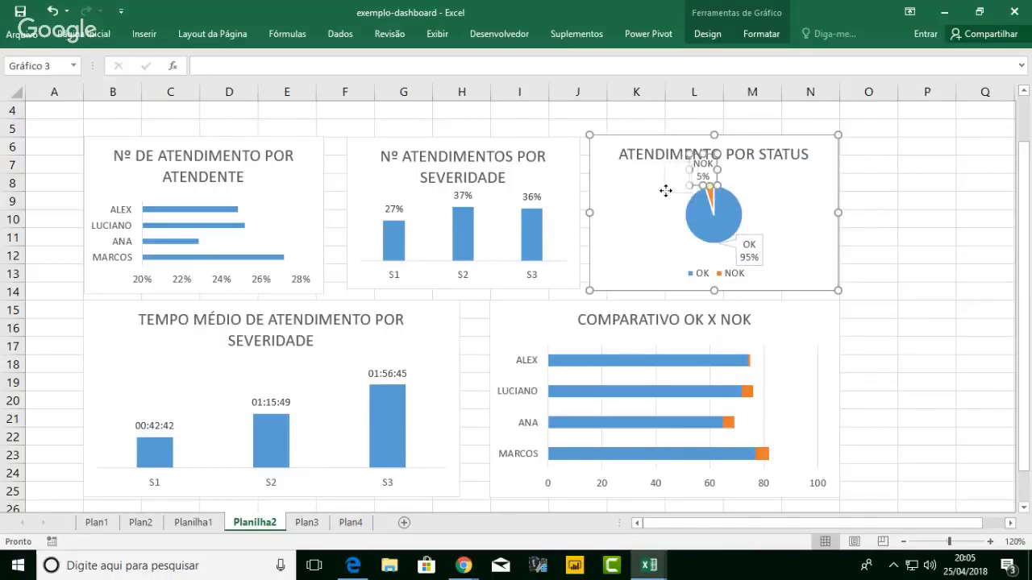
pyautogui.moveTo(659, 194); pyautogui.dragTo(659, 194)
pyautogui.click(702, 277)
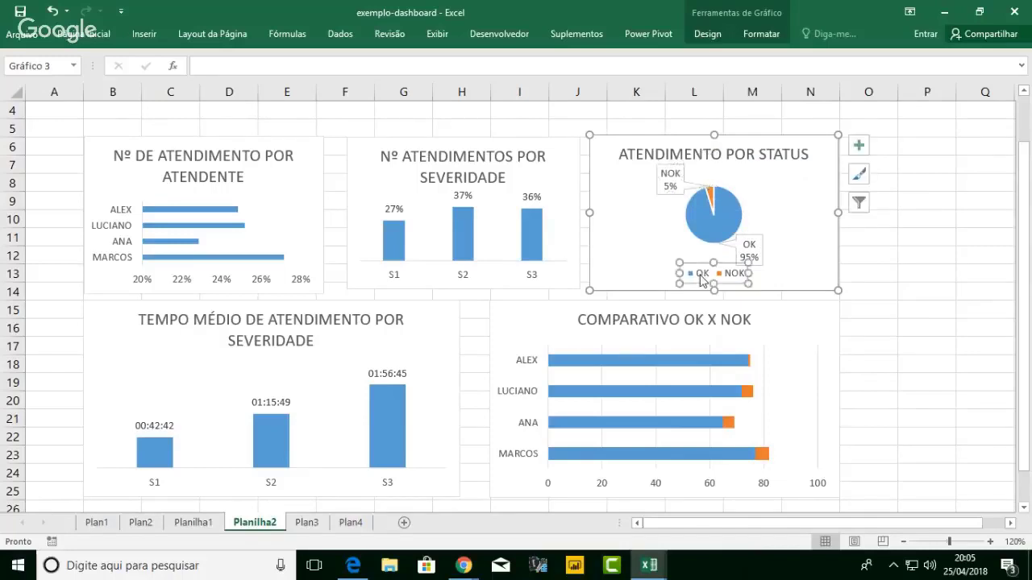
pyautogui.press('Delete')
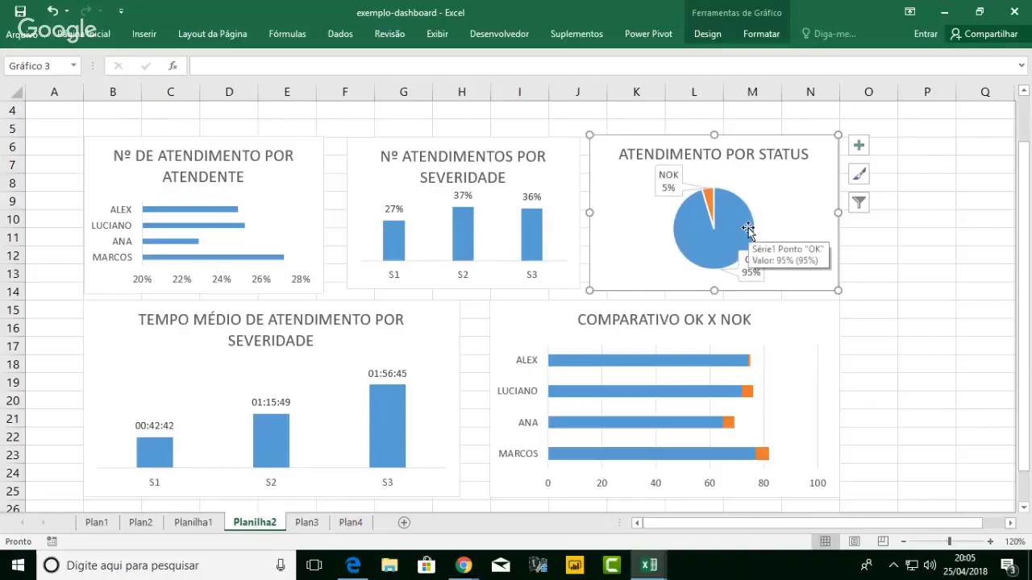
# - Hide the gridlines on the Planilha2 dashboard sheet
pyautogui.click(437, 35)
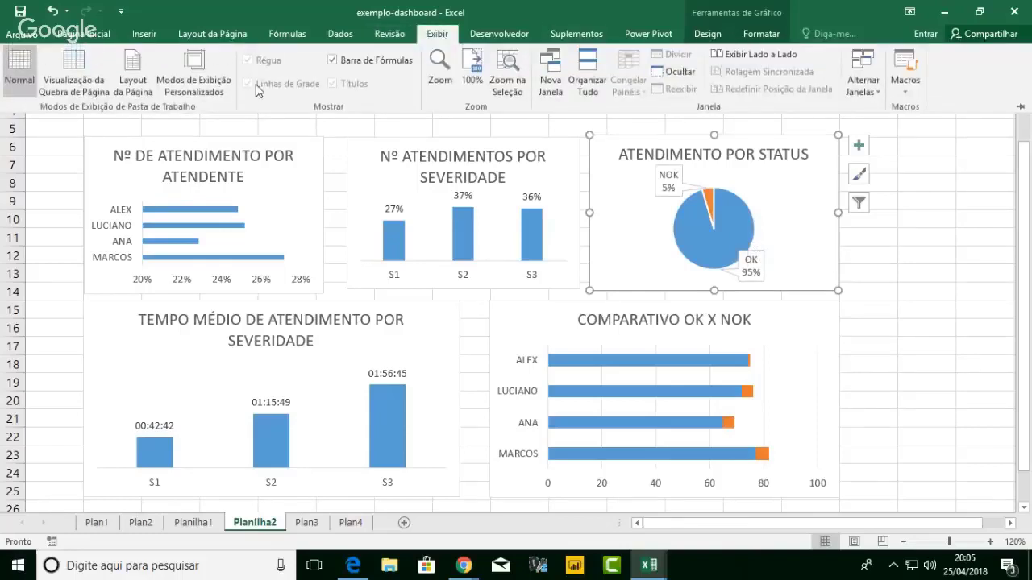
pyautogui.click(323, 132)
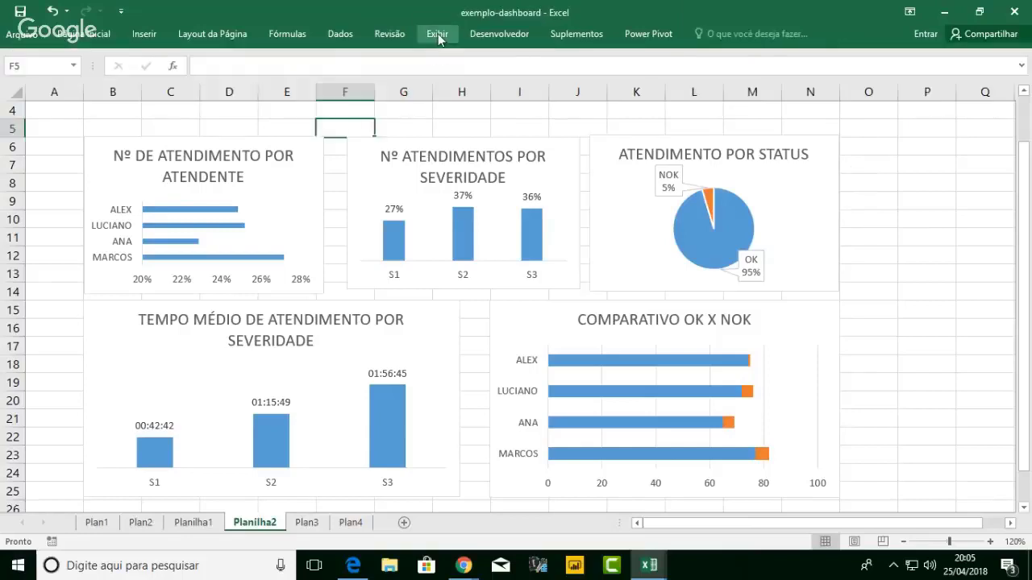
pyautogui.click(437, 35)
pyautogui.click(269, 88)
pyautogui.press('Escape')
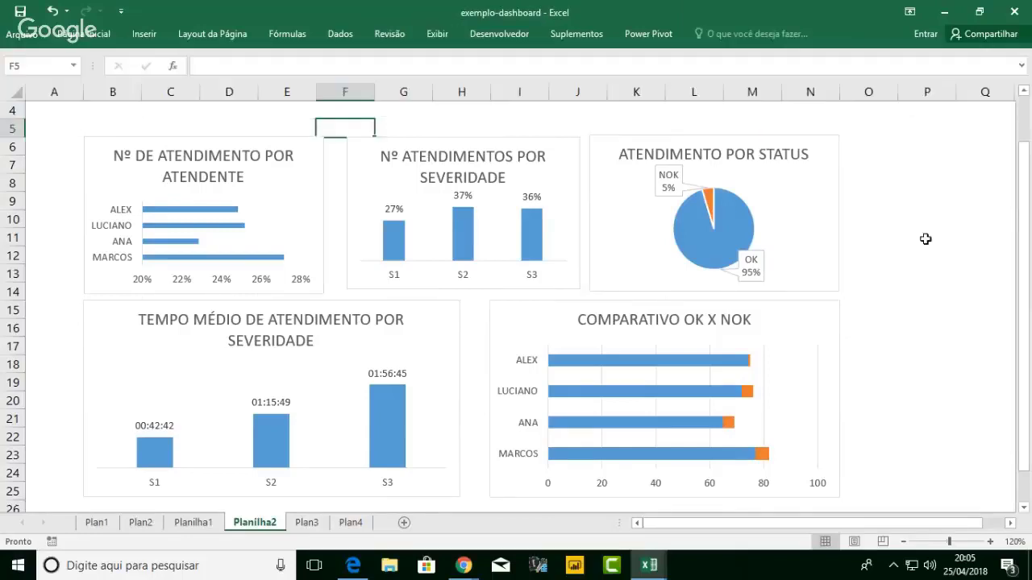
pyautogui.click(925, 239)
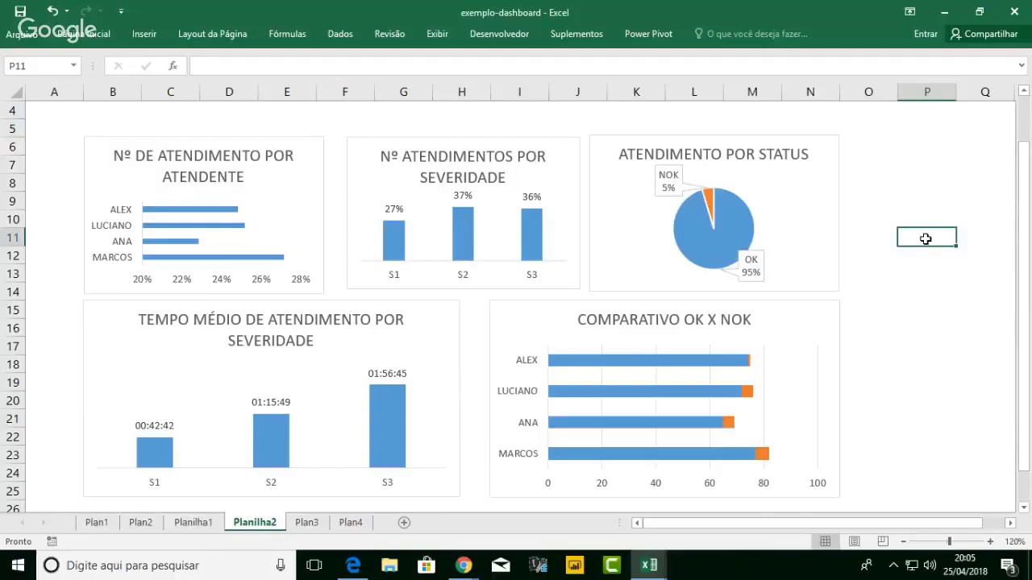
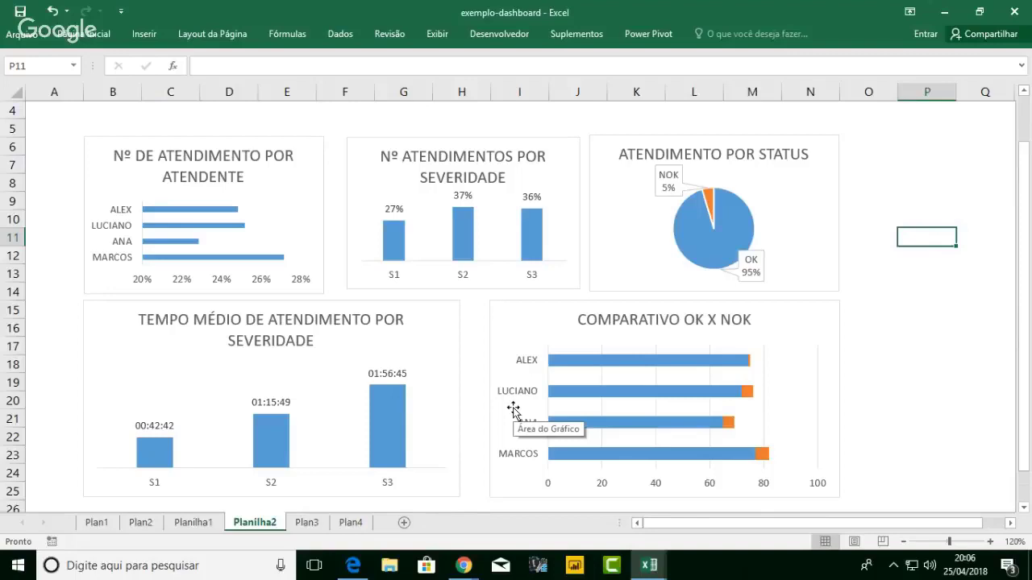
# - Make the Nº ATENDIMENTOS POR SEVERIDADE chart slightly taller and widen the Nº DE ATENDIMENTO POR ATENDENTE chart toward it
pyautogui.click(488, 285)
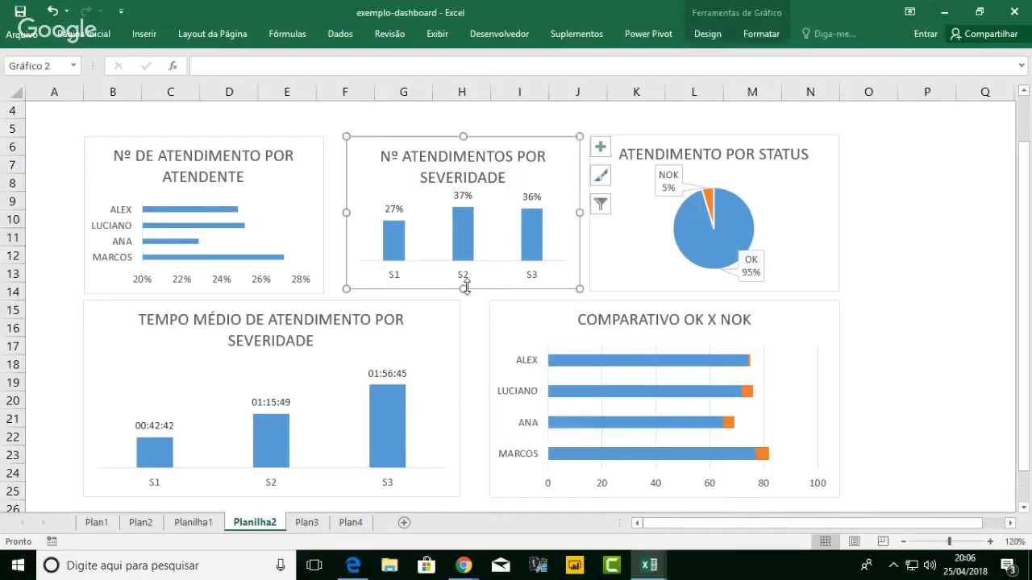
pyautogui.moveTo(466, 288); pyautogui.dragTo(469, 294)
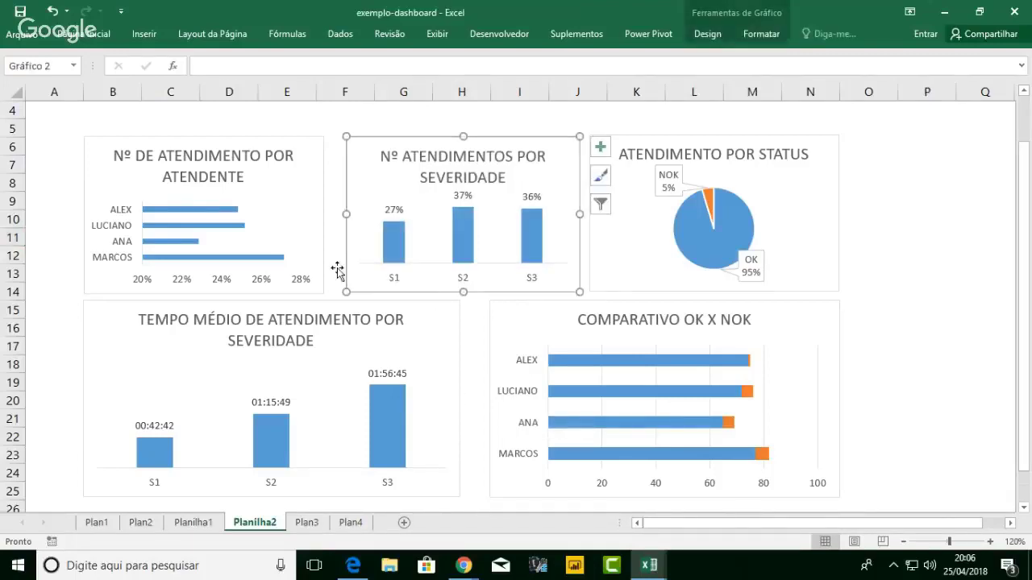
pyautogui.click(320, 216)
pyautogui.moveTo(326, 214); pyautogui.dragTo(337, 214)
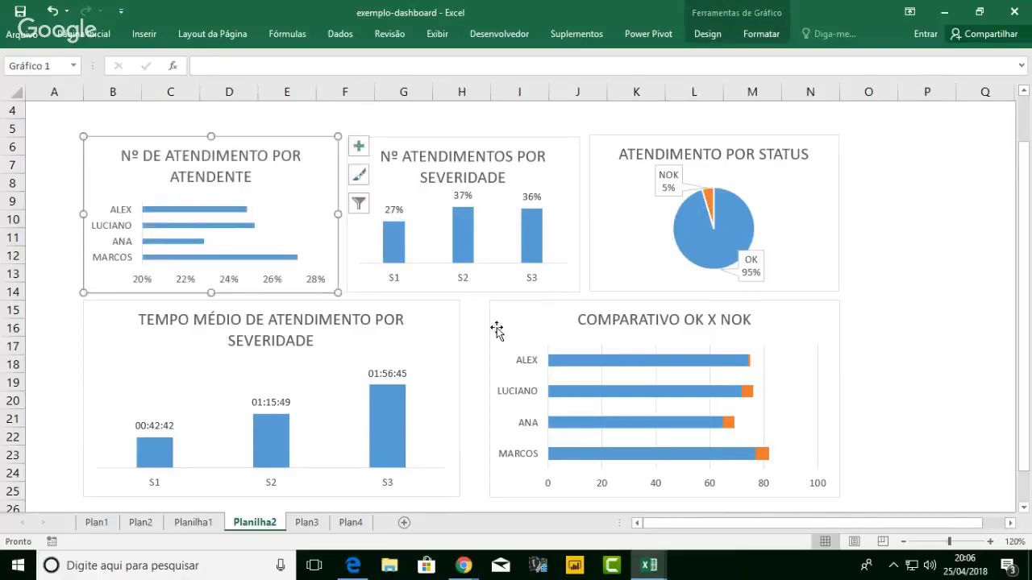
# - Widen the TEMPO MÉDIO DE ATENDIMENTO POR SEVERIDADE and COMPARATIVO OK X NOK charts to narrow the gap between them
pyautogui.click(457, 359)
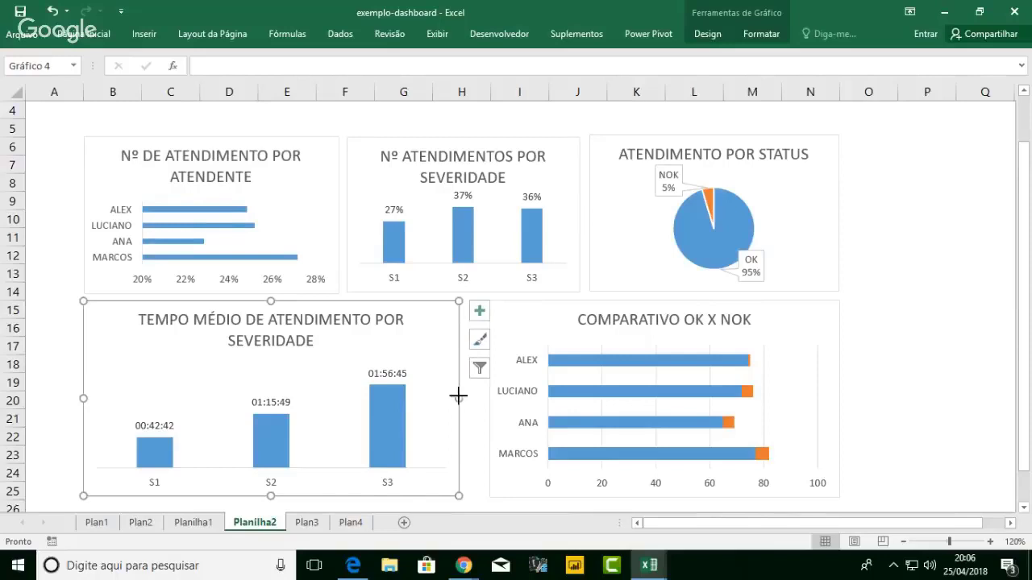
pyautogui.moveTo(457, 395); pyautogui.dragTo(479, 396)
pyautogui.click(494, 393)
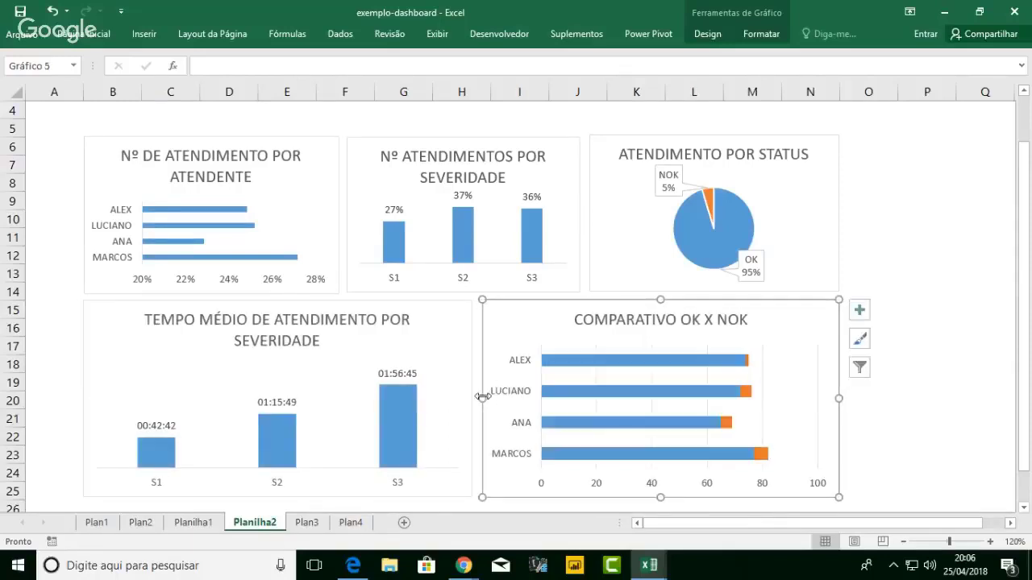
# - Delete the Análises column chart from the Plan4 sheet
pyautogui.click(307, 523)
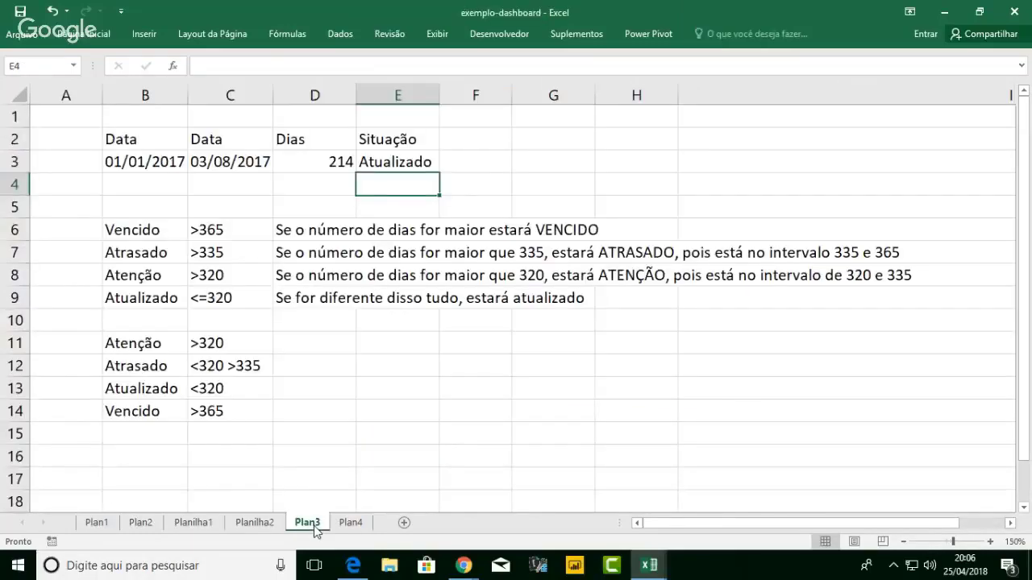
pyautogui.click(351, 523)
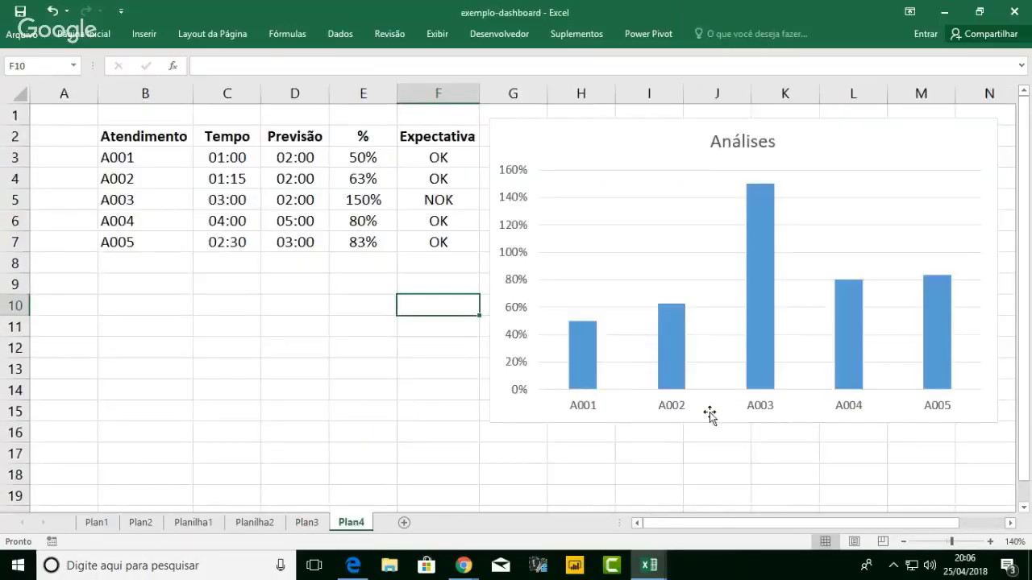
pyautogui.click(709, 414)
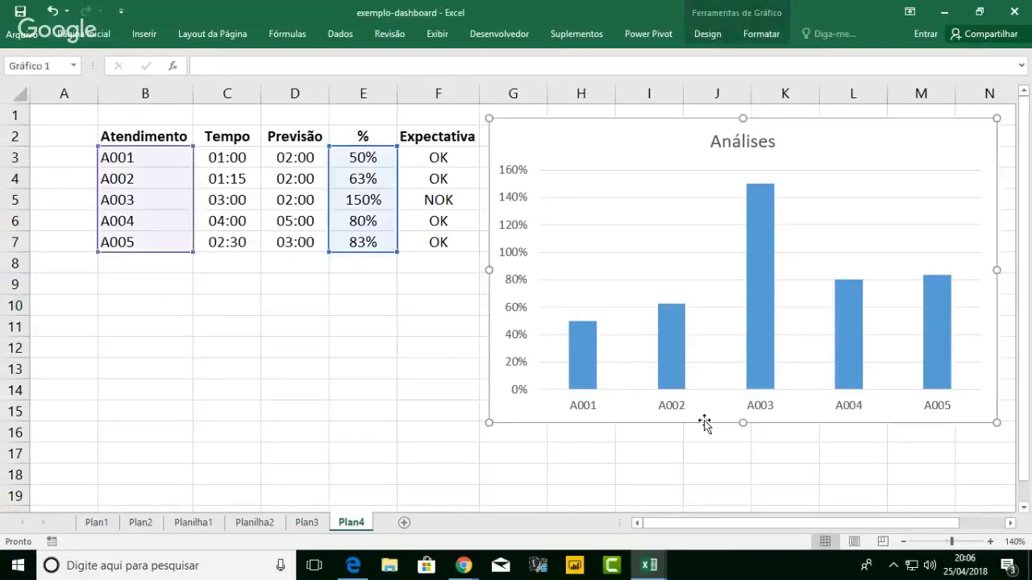
pyautogui.press('Delete')
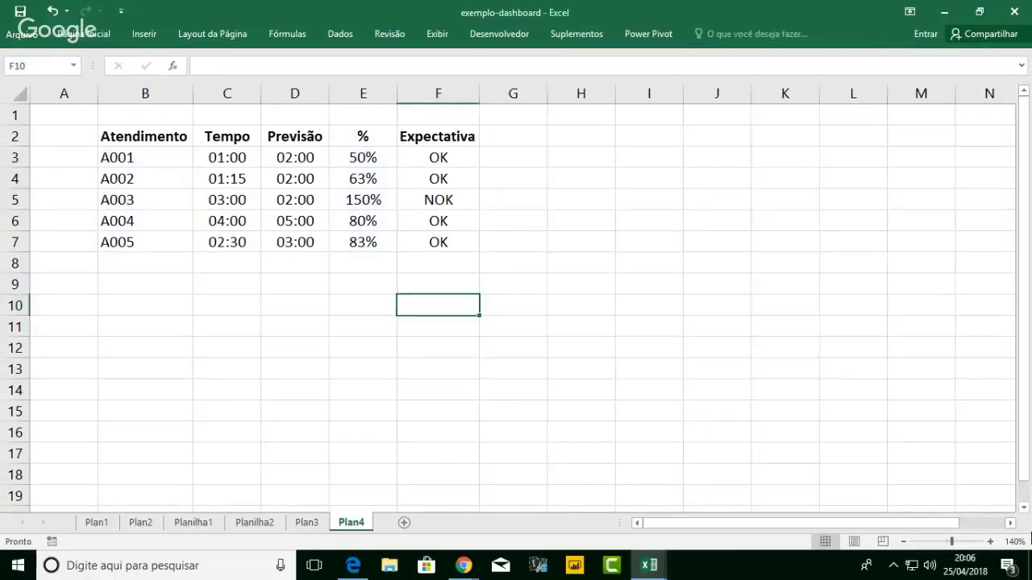
# - Narrow the empty column A on Plan4 to a thin margin beside the Atendimento table
pyautogui.click(991, 542)
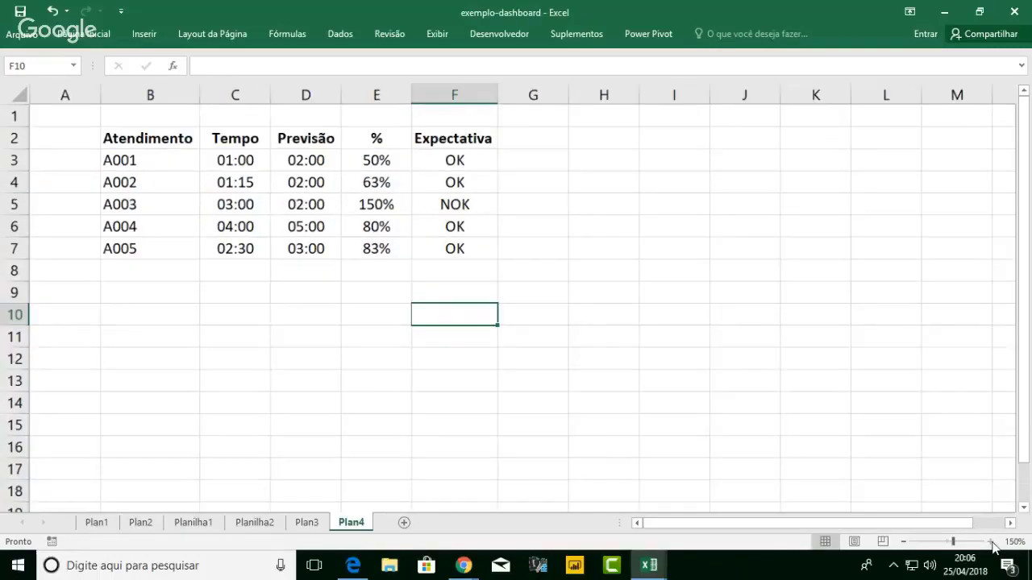
pyautogui.click(991, 542)
pyautogui.click(990, 542)
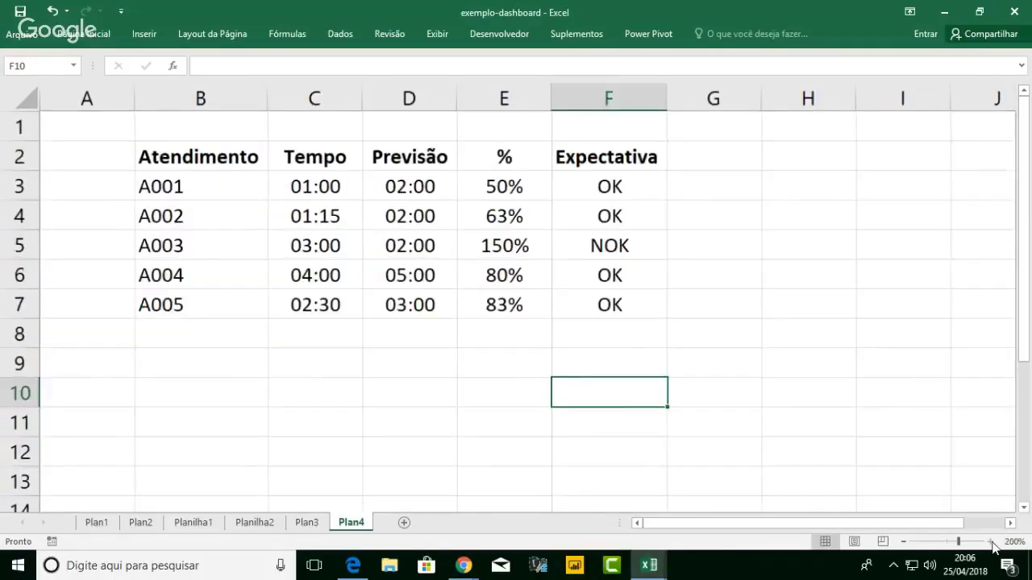
pyautogui.click(990, 541)
pyautogui.moveTo(146, 98); pyautogui.dragTo(59, 104)
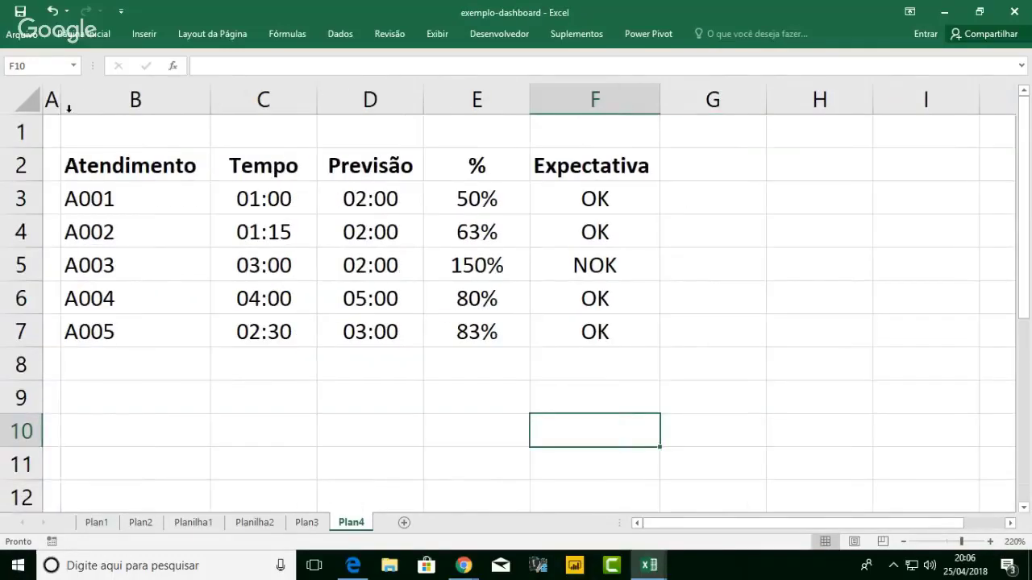
# - Clear the percentage formulas from E3:E7 of the Atendimento table and return to cell E3
pyautogui.click(273, 198)
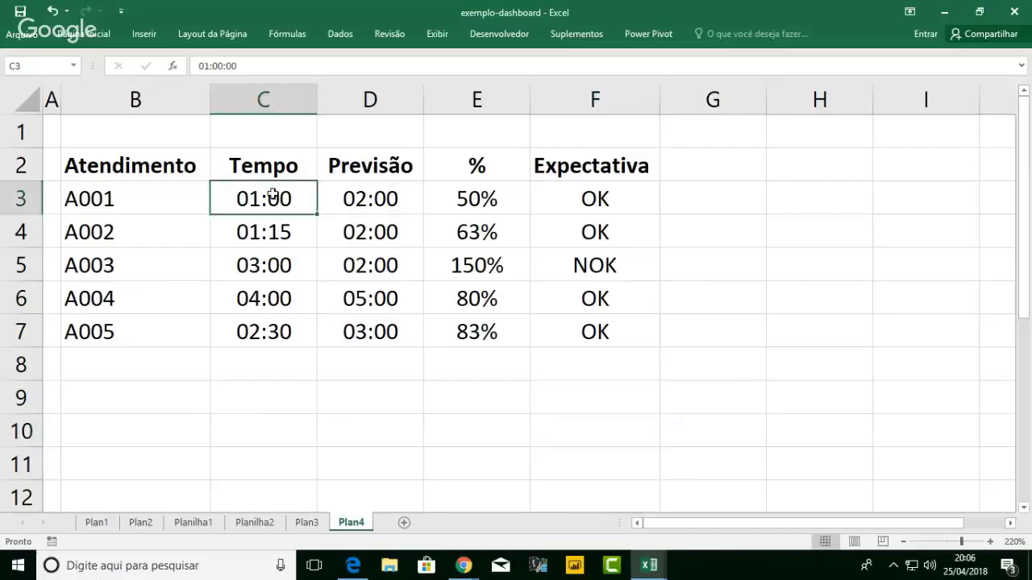
pyautogui.click(351, 192)
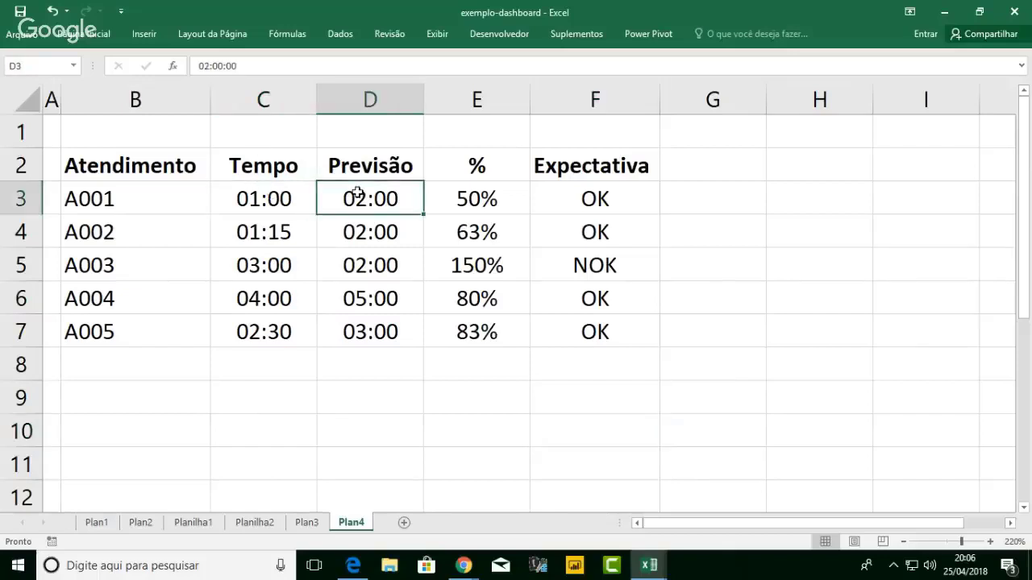
pyautogui.click(492, 200)
pyautogui.moveTo(499, 198); pyautogui.dragTo(500, 330)
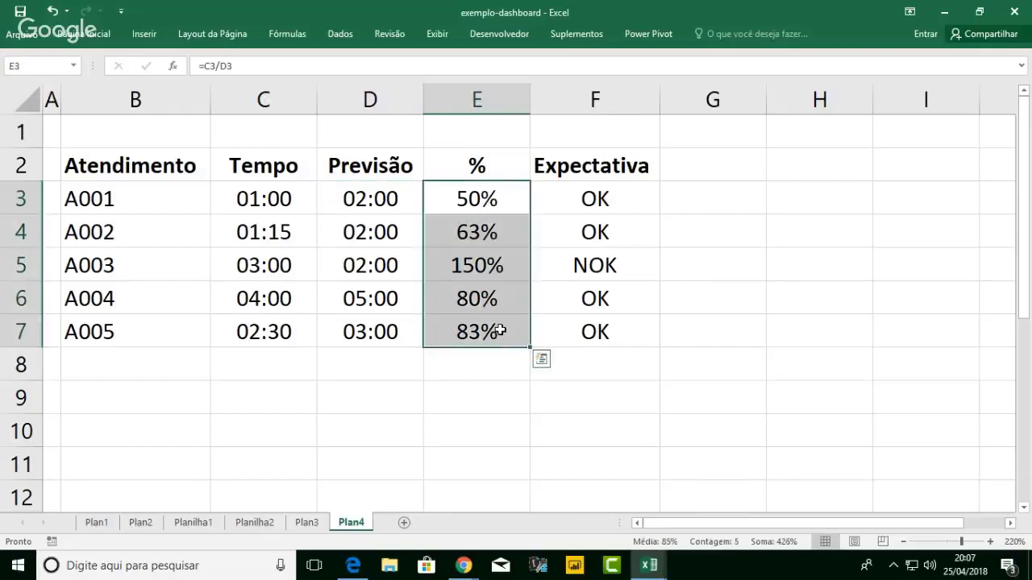
pyautogui.press('Delete')
pyautogui.press('Down')
pyautogui.press('Up')
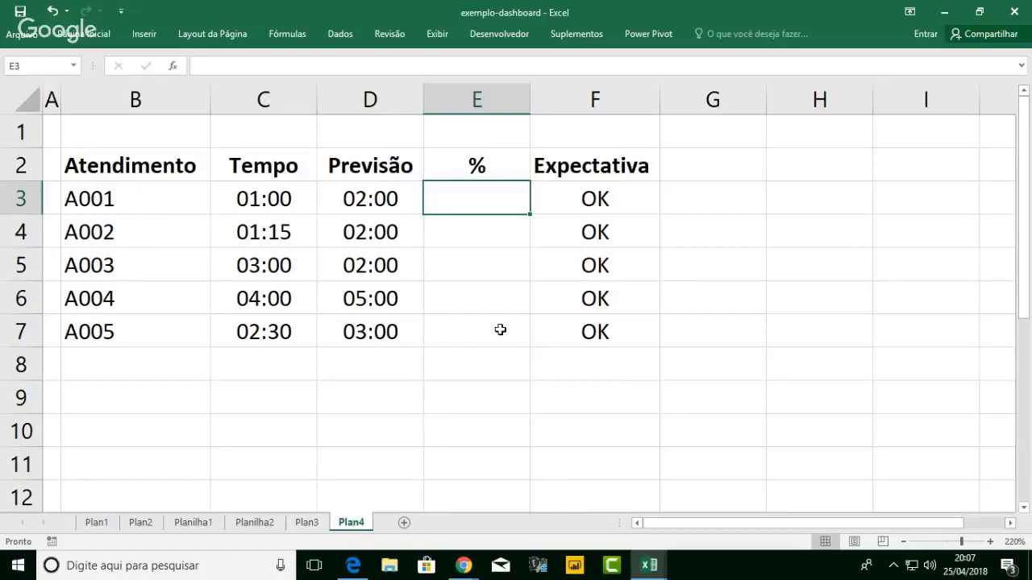
# - Enter the formula =C3/D3 in cell E3 to calculate the percentage for A001
pyautogui.write('=')
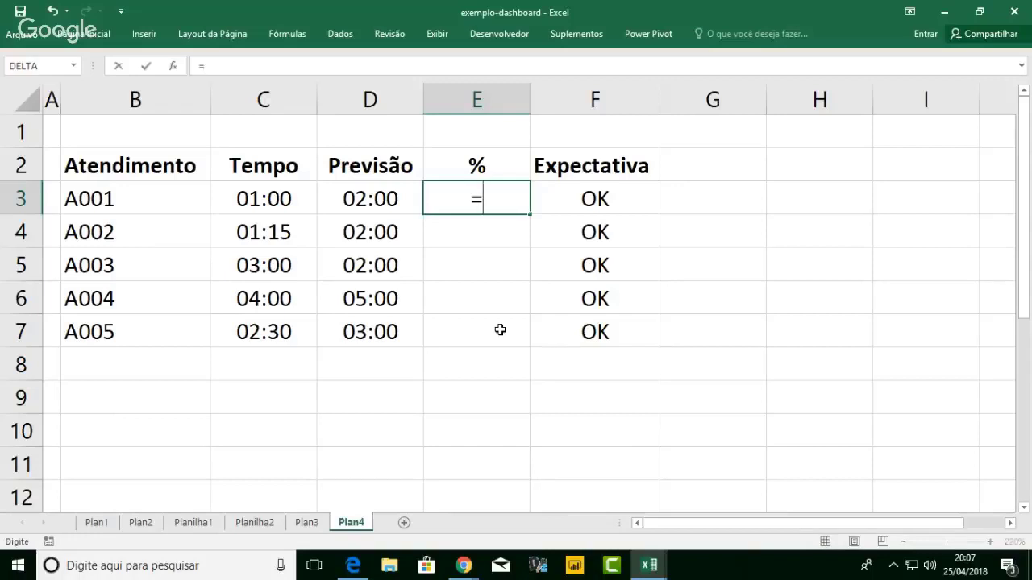
pyautogui.click(255, 202)
pyautogui.write('/')
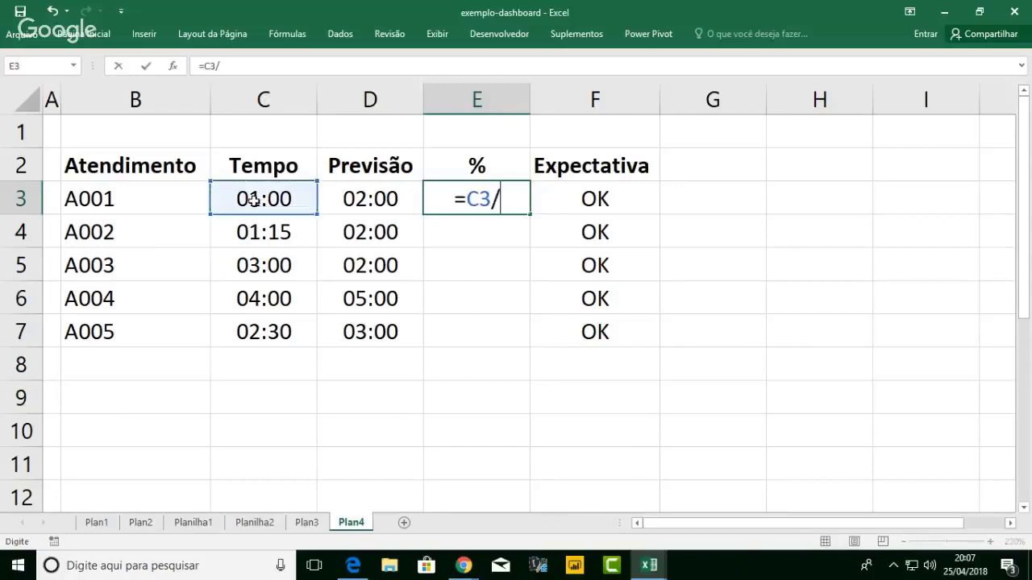
pyautogui.press('Left')
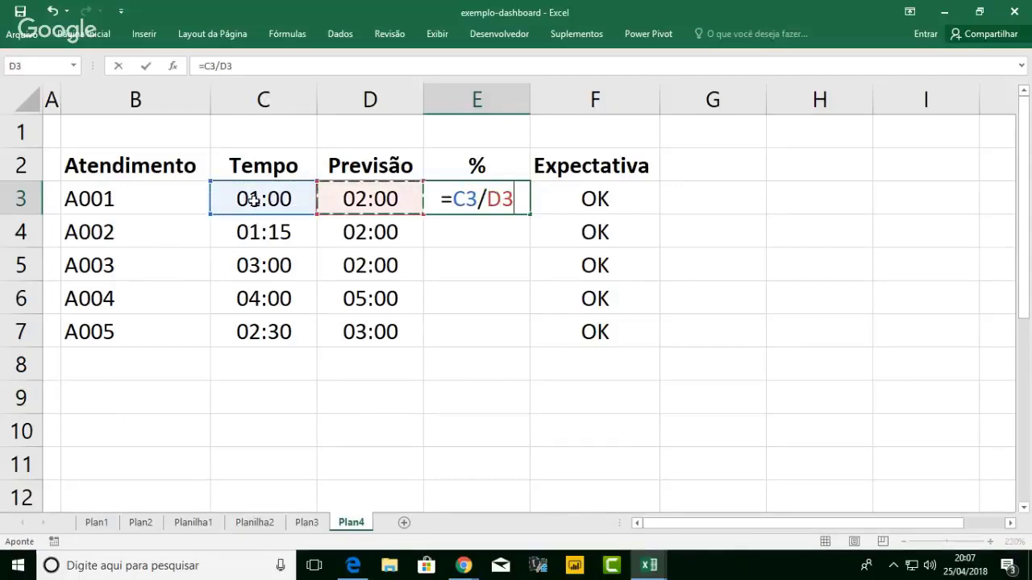
pyautogui.press('Return')
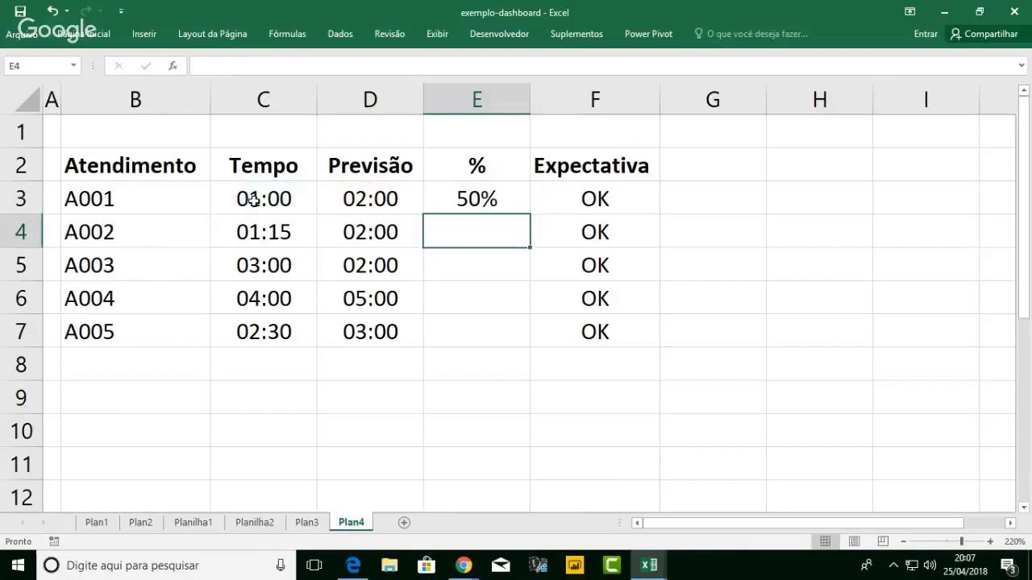
# - Format cell E3 as Número and fill its formula down through E7
pyautogui.click(458, 189)
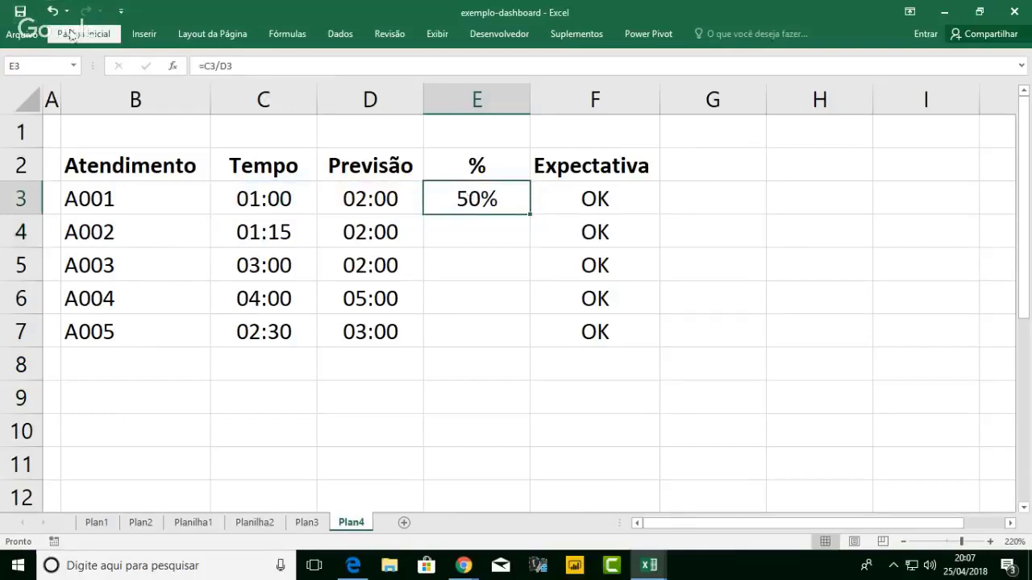
pyautogui.click(71, 34)
pyautogui.click(589, 60)
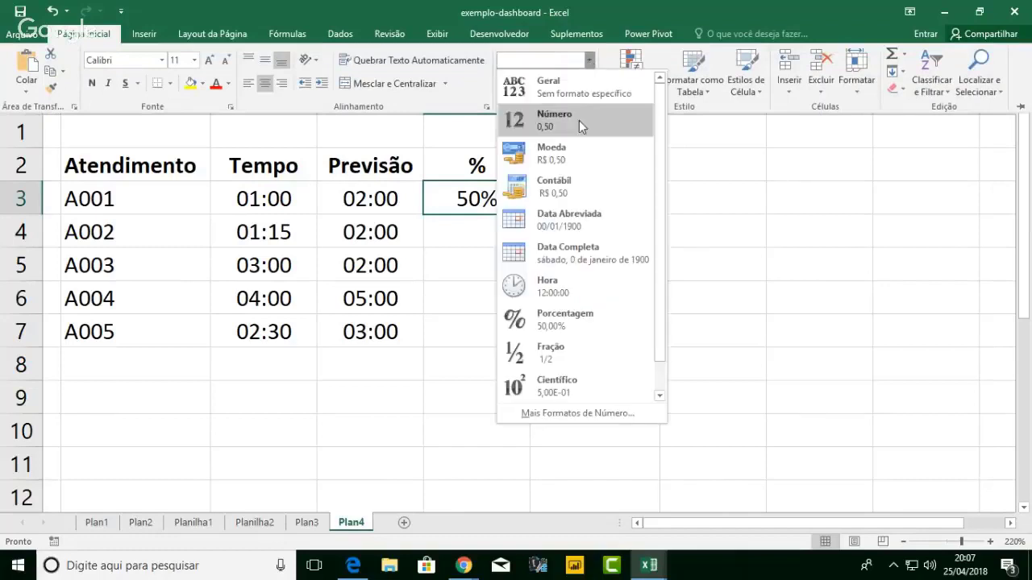
pyautogui.click(578, 120)
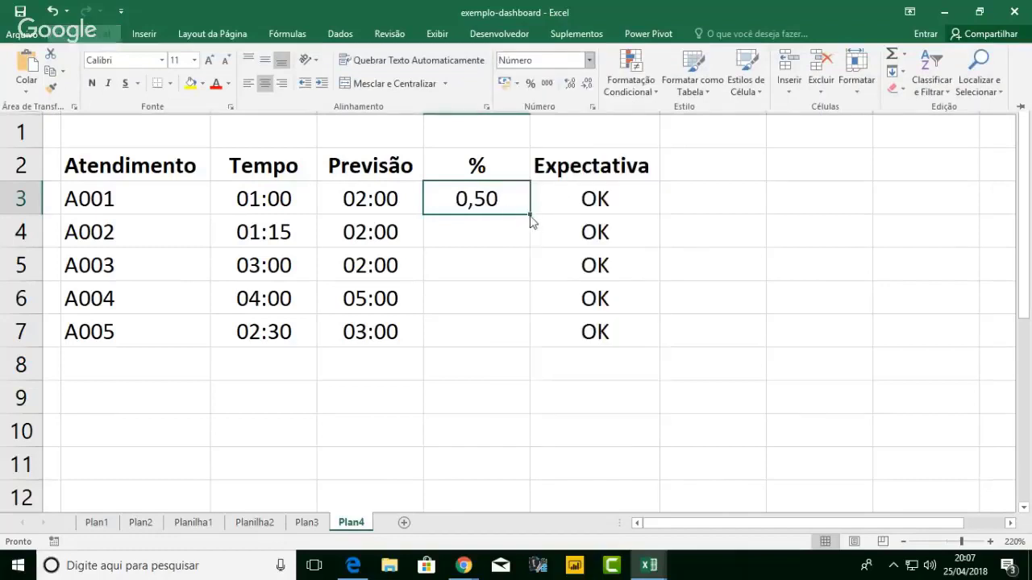
pyautogui.moveTo(530, 216); pyautogui.dragTo(520, 340)
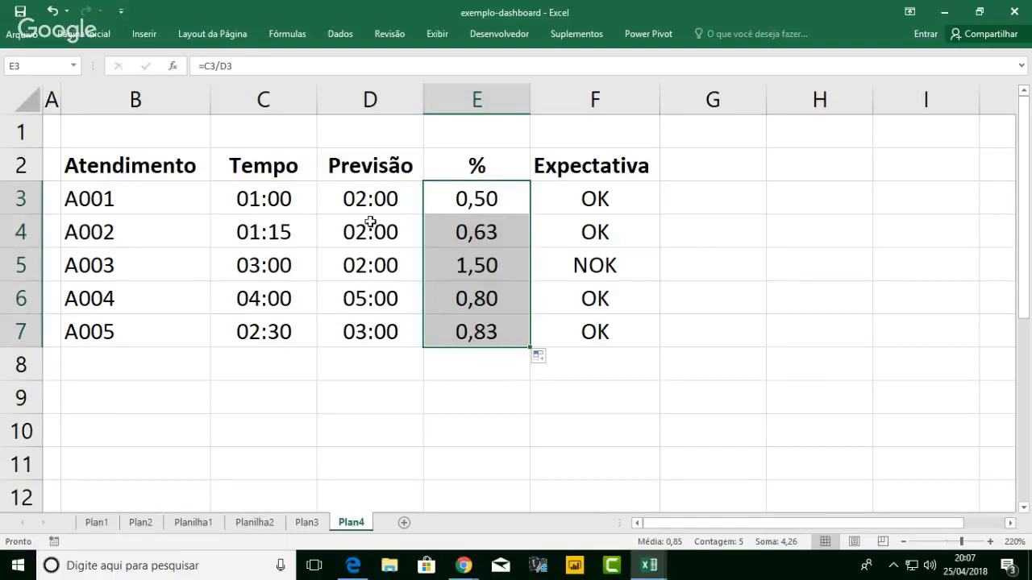
# - Format the percentage cells E3:E7 as Porcentagem
pyautogui.click(84, 34)
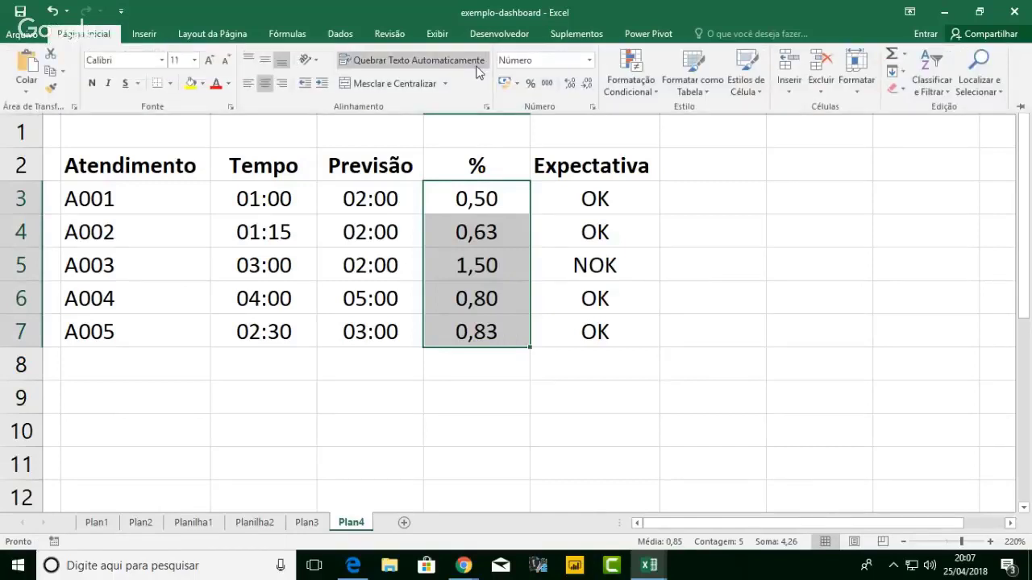
pyautogui.click(530, 84)
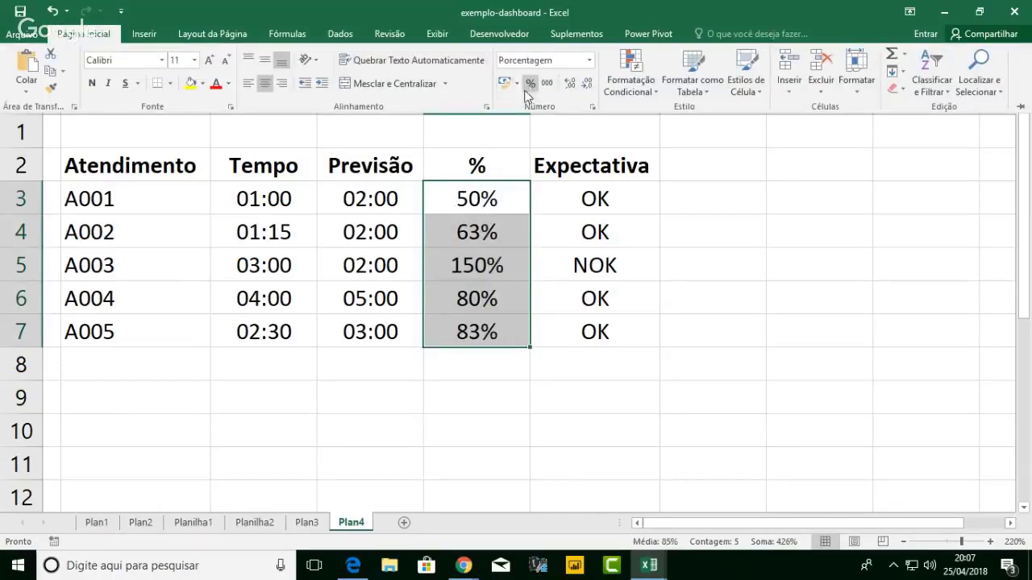
# - Compare the Tempo, Previsão and % cells of attendances A001 and A002
pyautogui.click(162, 196)
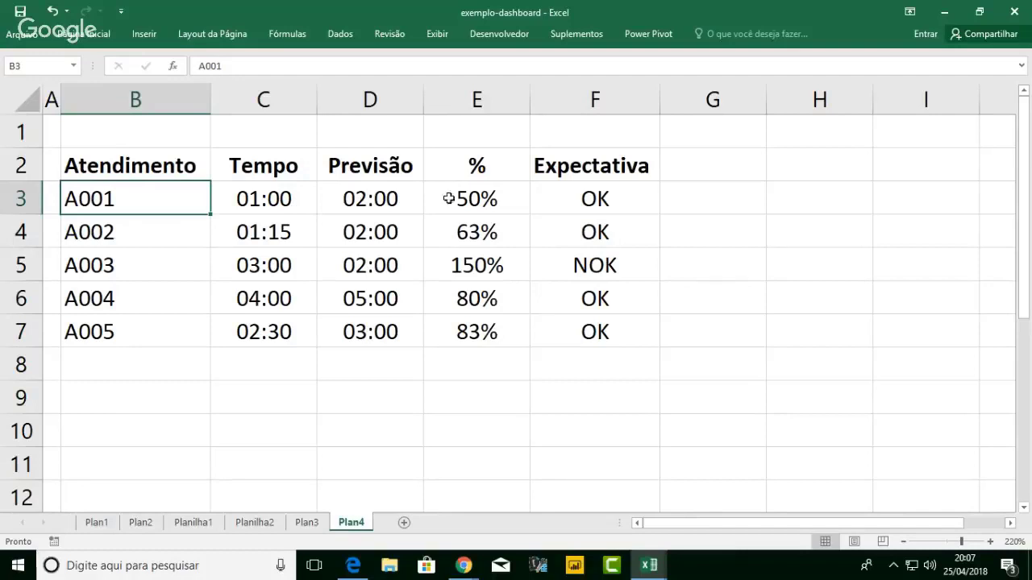
pyautogui.click(478, 196)
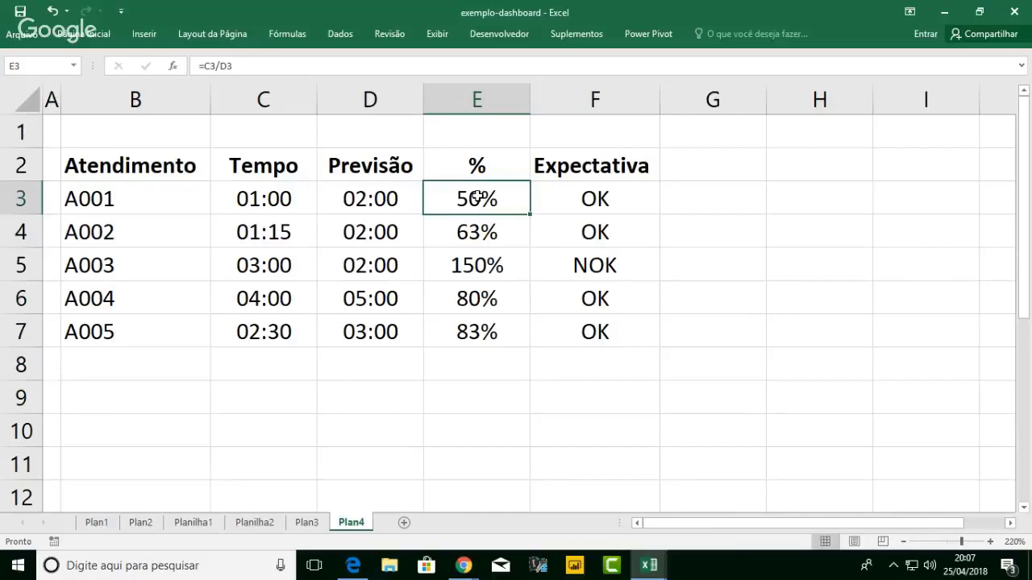
pyautogui.click(284, 235)
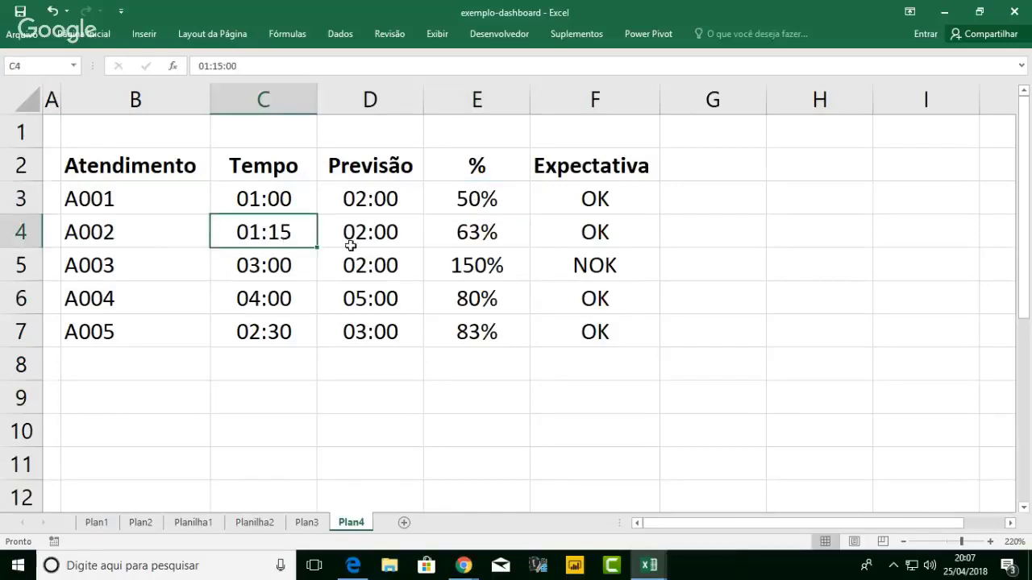
pyautogui.click(355, 238)
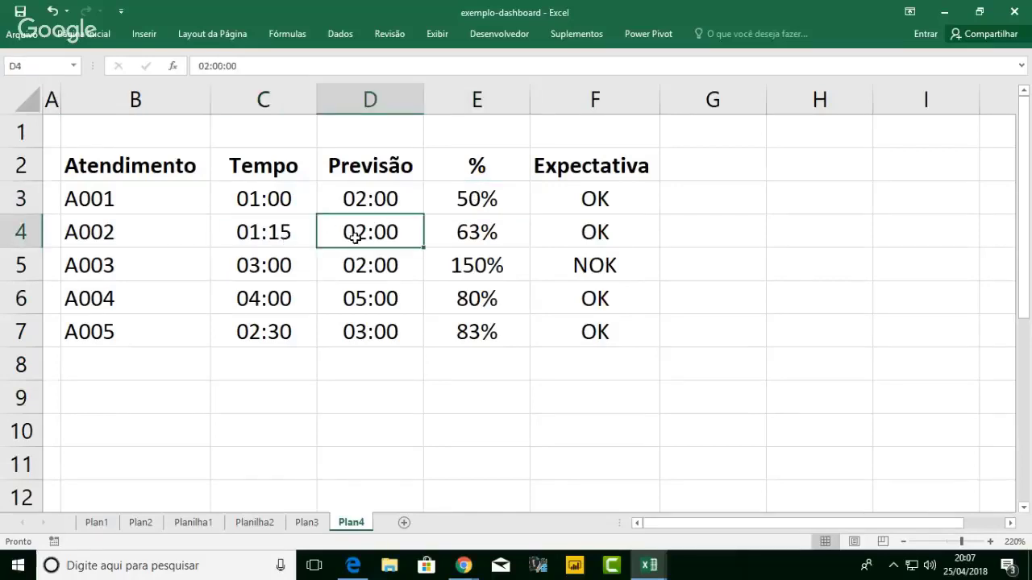
pyautogui.click(443, 233)
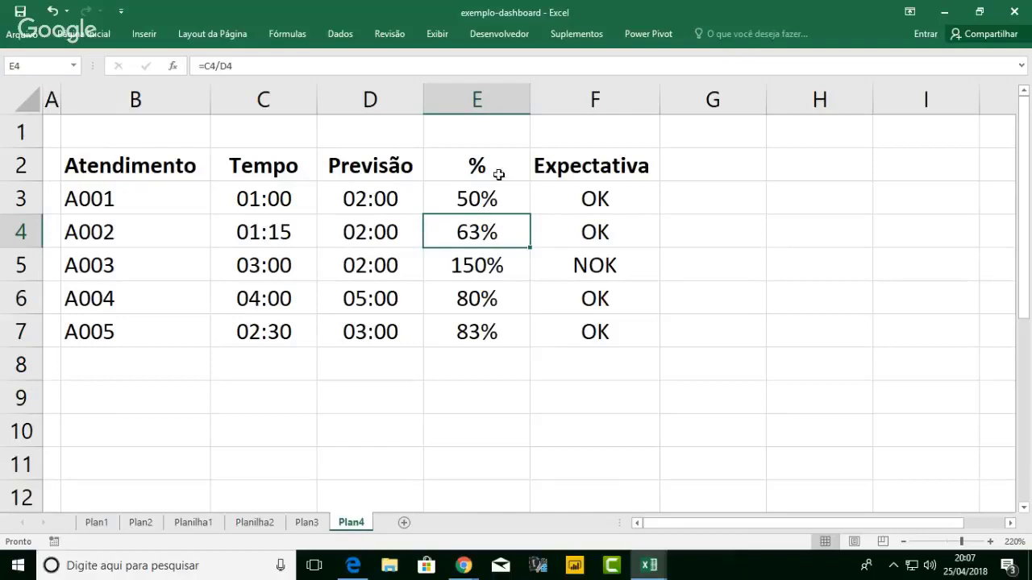
pyautogui.moveTo(492, 196); pyautogui.dragTo(491, 215)
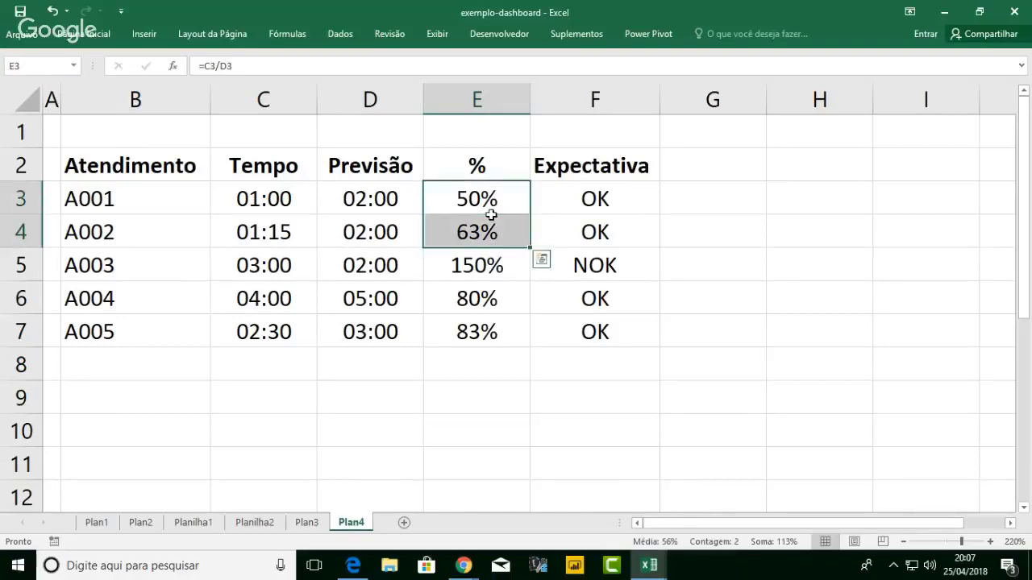
# - Insert a 2D clustered column chart from the attendance codes B3:B7 and the percentages E3:E7
pyautogui.click(184, 195)
pyautogui.moveTo(184, 195); pyautogui.dragTo(180, 327)
pyautogui.keyDown('ctrl'); pyautogui.moveTo(487, 197); pyautogui.dragTo(476, 331); pyautogui.keyUp('ctrl')
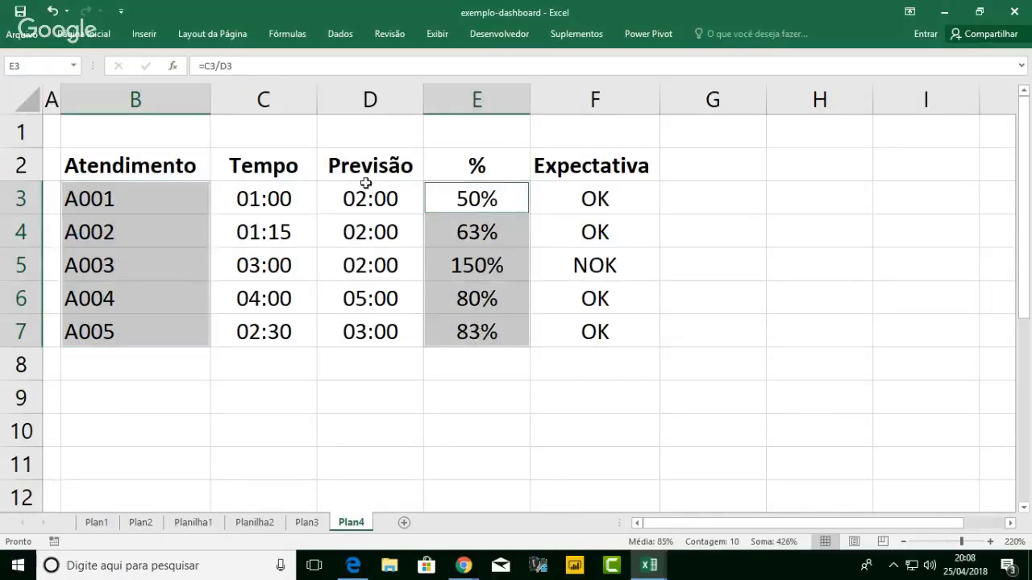
pyautogui.click(83, 34)
pyautogui.click(237, 36)
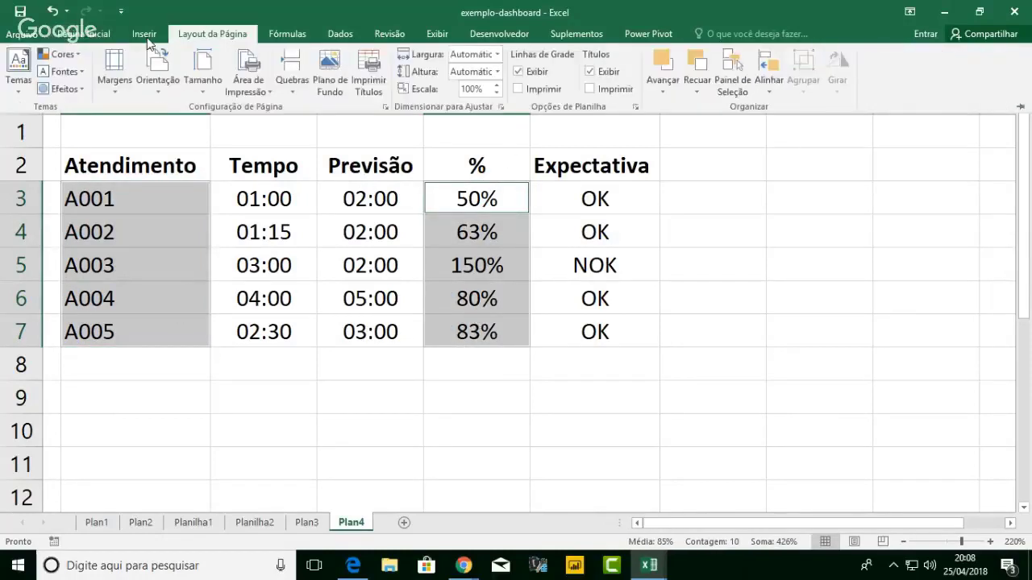
pyautogui.click(145, 36)
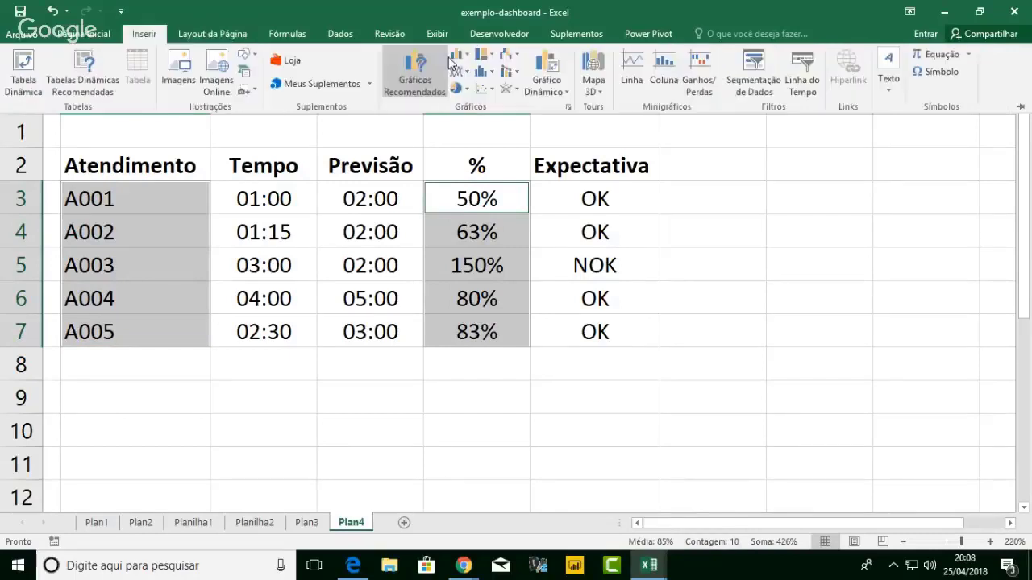
pyautogui.click(457, 55)
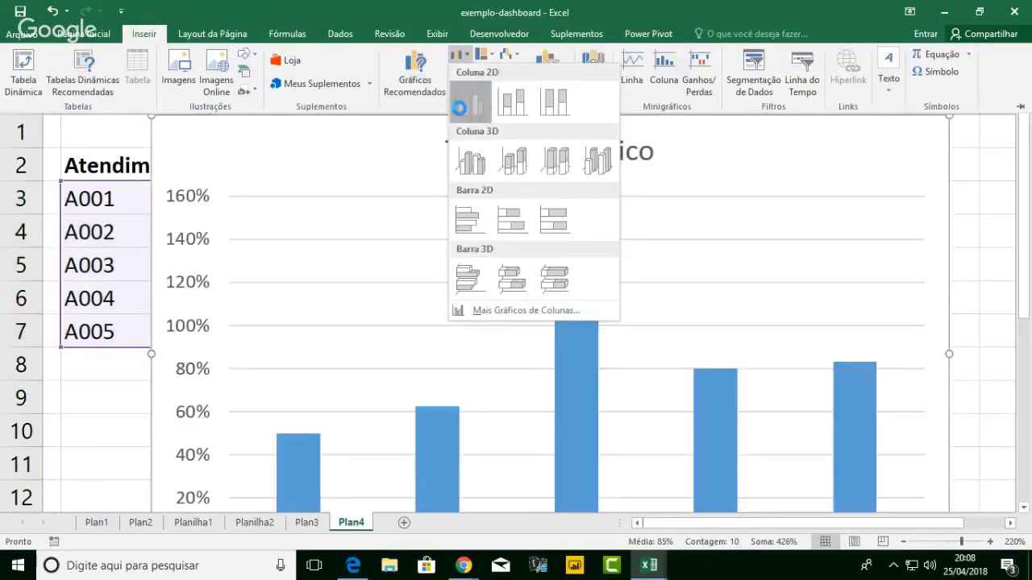
pyautogui.click(468, 105)
# - Shrink the new column chart and place it beside the Expectativa column, spanning about columns G to K and rows 2 to 11
pyautogui.moveTo(150, 117); pyautogui.dragTo(426, 350)
pyautogui.moveTo(525, 337); pyautogui.dragTo(653, 152)
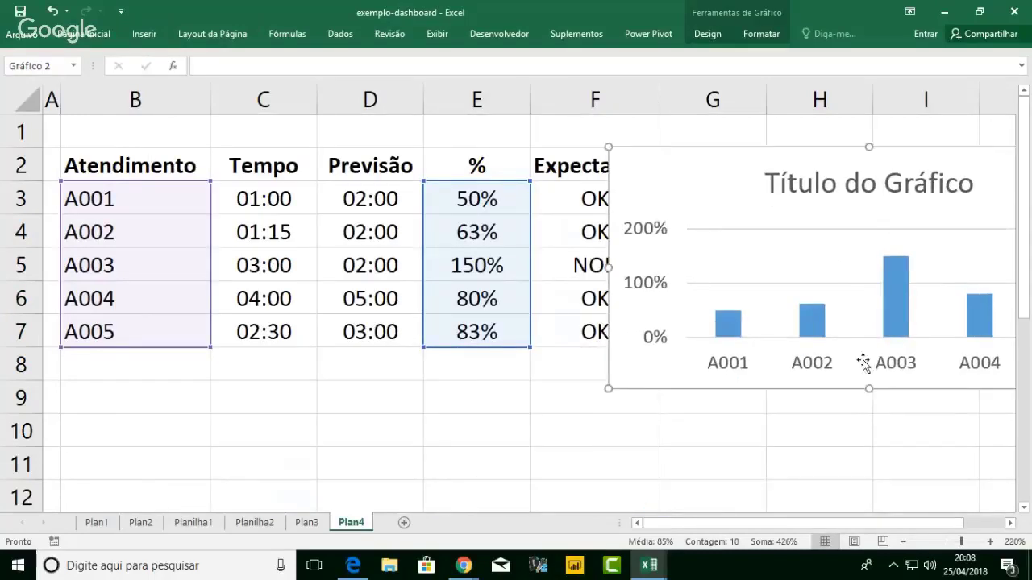
pyautogui.moveTo(869, 389); pyautogui.dragTo(887, 462)
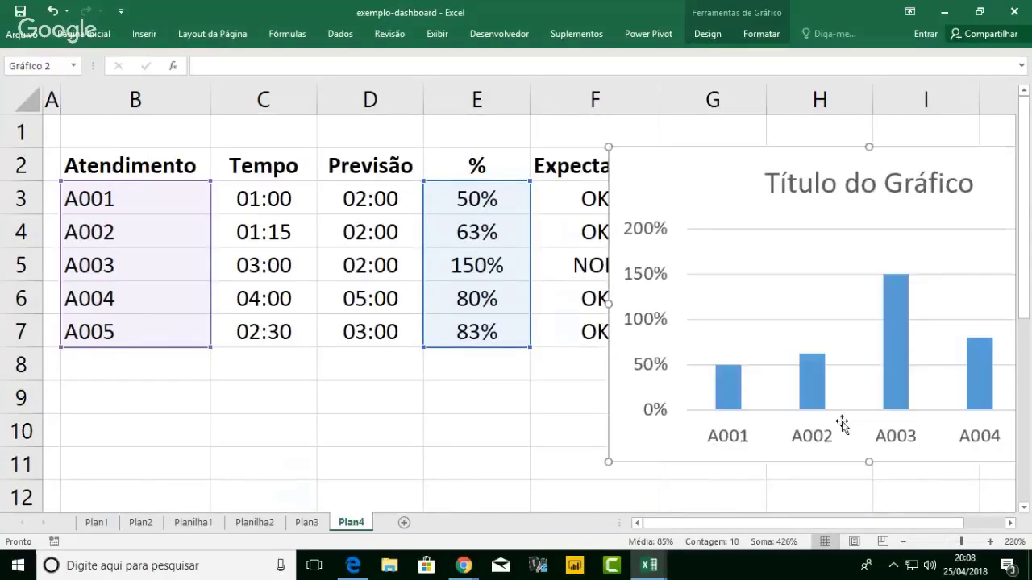
pyautogui.click(1010, 523)
pyautogui.click(1010, 524)
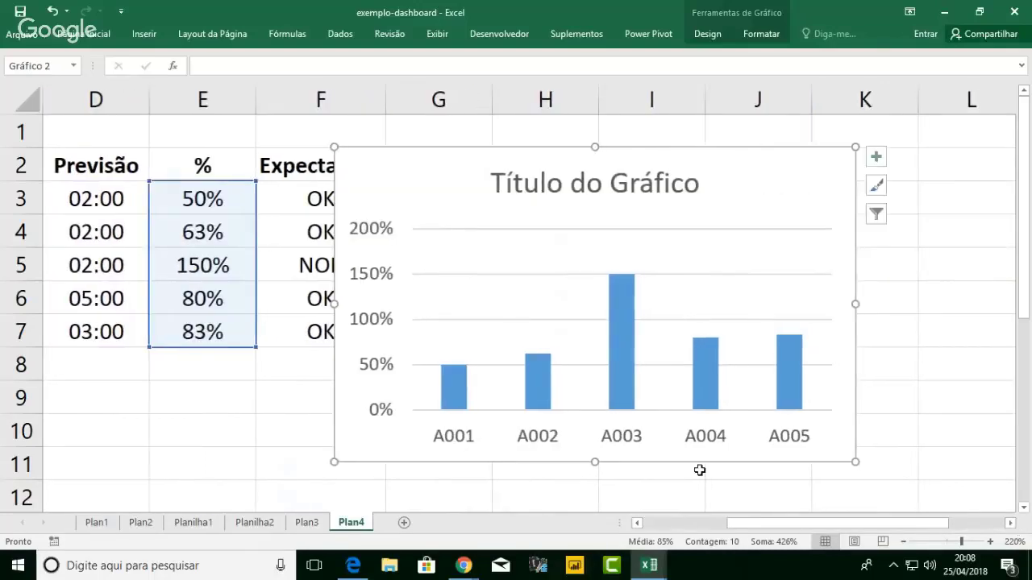
pyautogui.moveTo(765, 452); pyautogui.dragTo(756, 460)
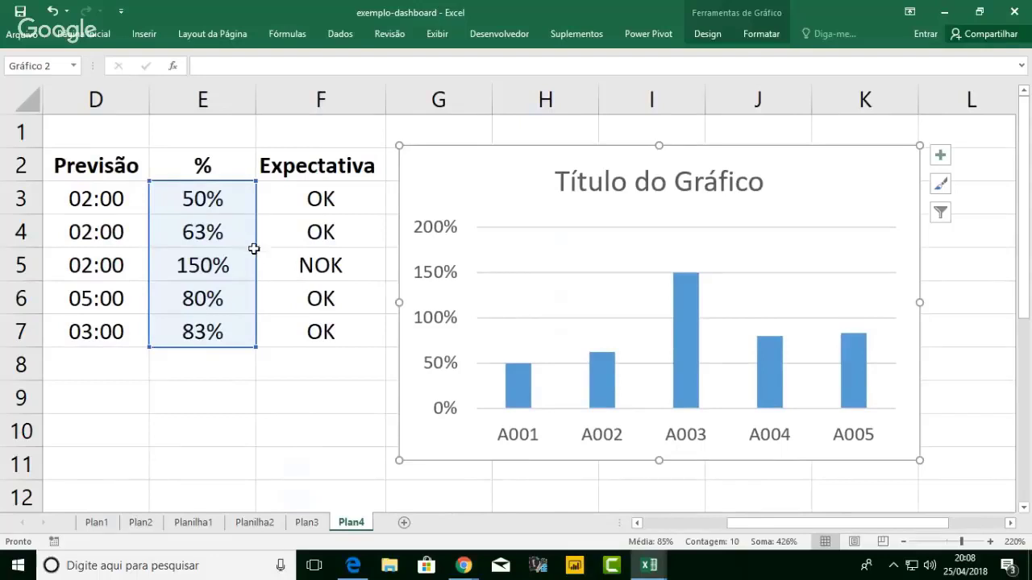
# - Examine the A001 and A003 columns of the chart, the Expectativa formula in F5 and the Previsão value of A003
pyautogui.click(515, 388)
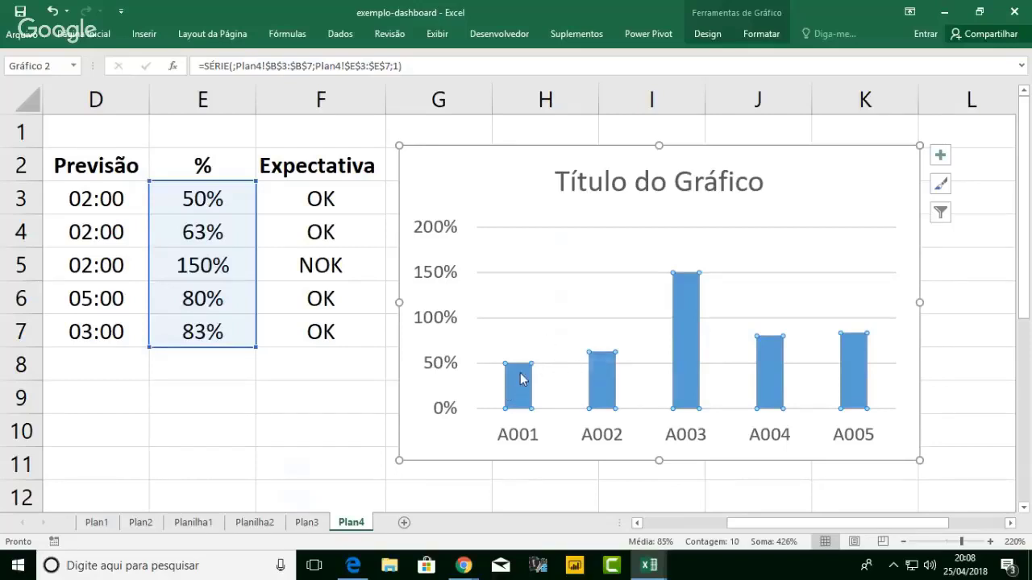
pyautogui.moveTo(518, 387)
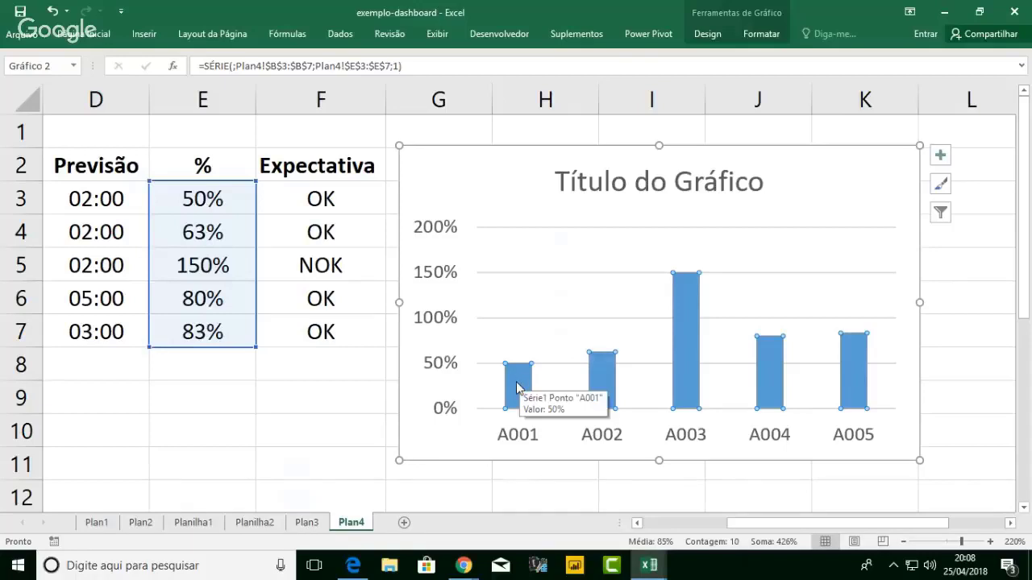
pyautogui.click(693, 297)
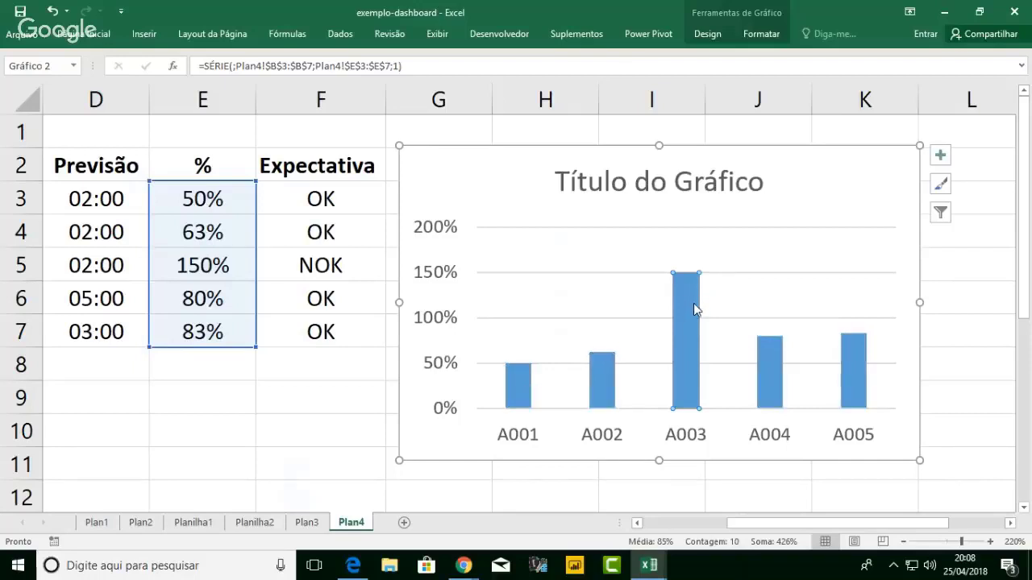
pyautogui.click(339, 266)
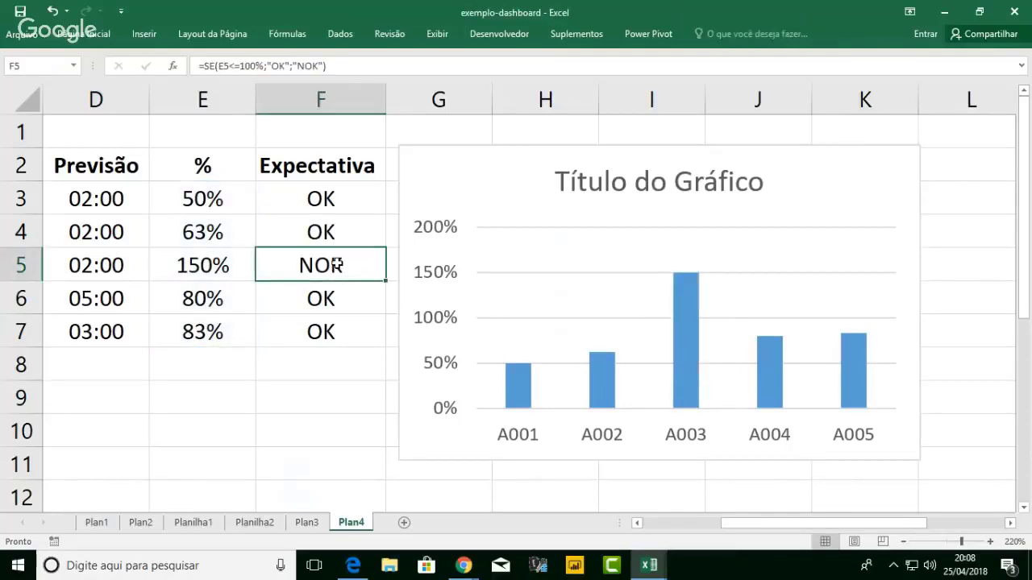
pyautogui.moveTo(755, 525); pyautogui.dragTo(671, 525)
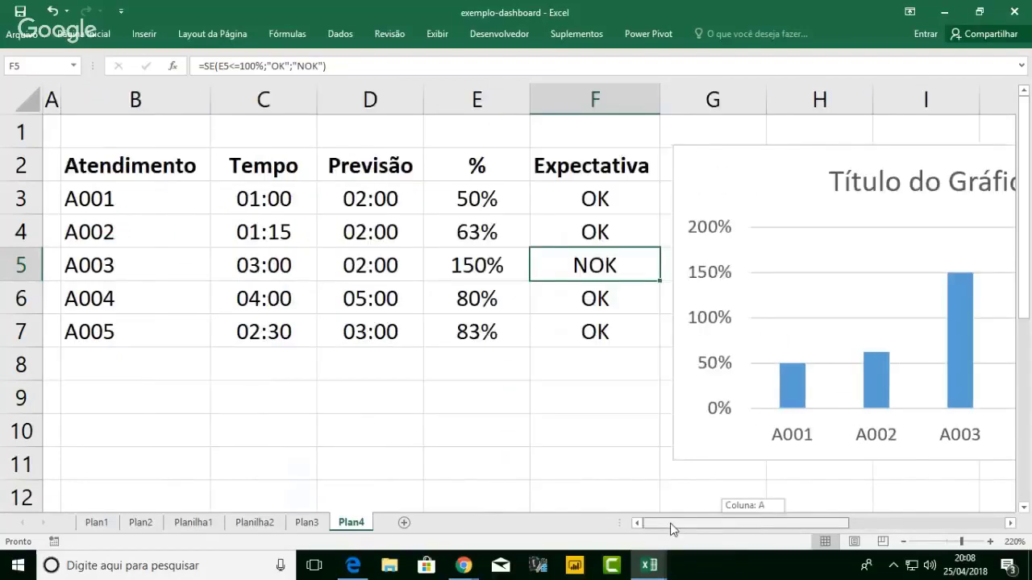
pyautogui.click(346, 266)
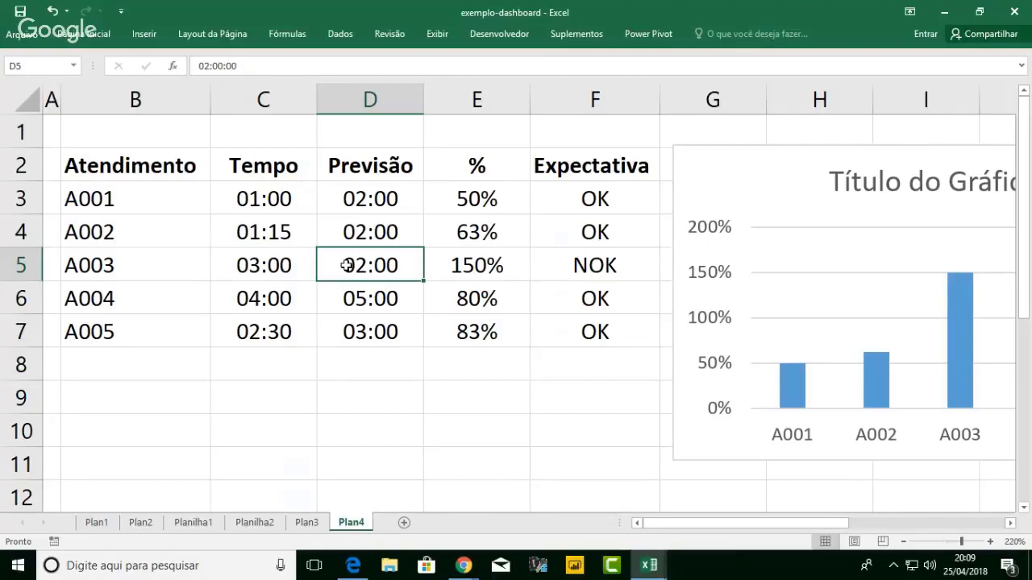
# - Insert a blank column between Duração and Severidade on the Planilha1 sheet
pyautogui.click(194, 522)
pyautogui.rightClick(276, 94)
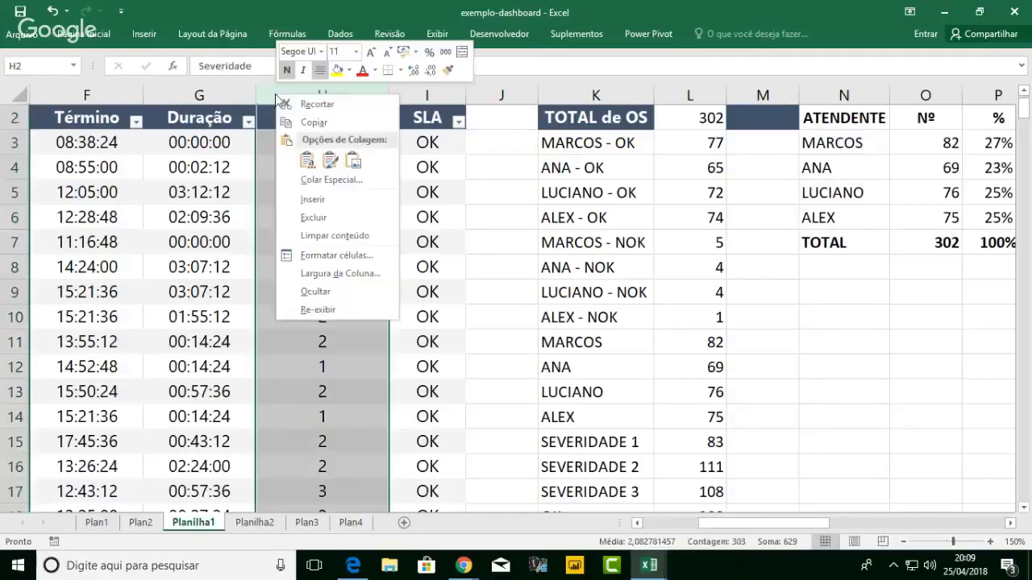
pyautogui.click(326, 202)
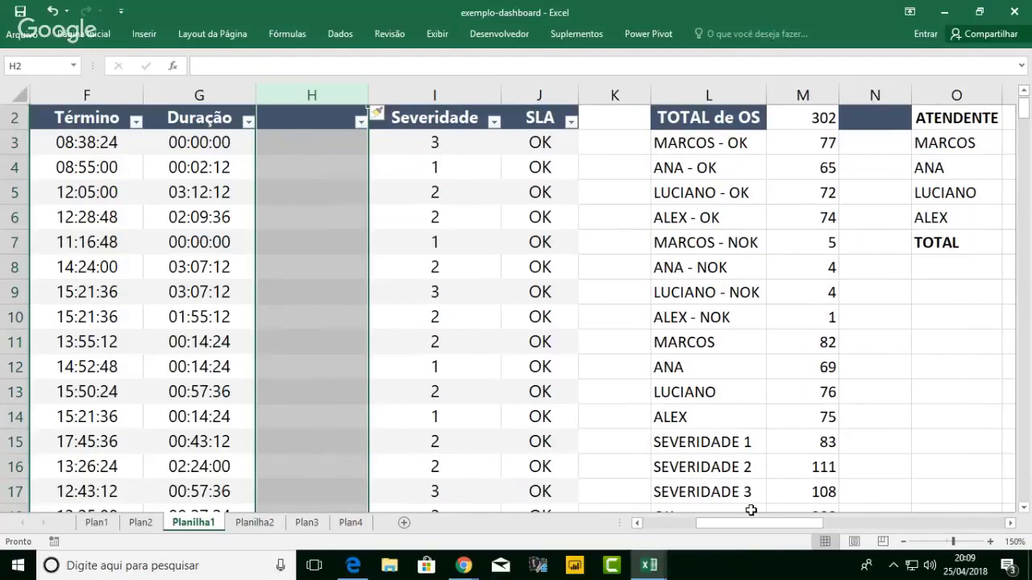
pyautogui.moveTo(750, 522); pyautogui.dragTo(697, 523)
pyautogui.press('Down')
pyautogui.write('=')
pyautogui.press('Left')
pyautogui.write('/')
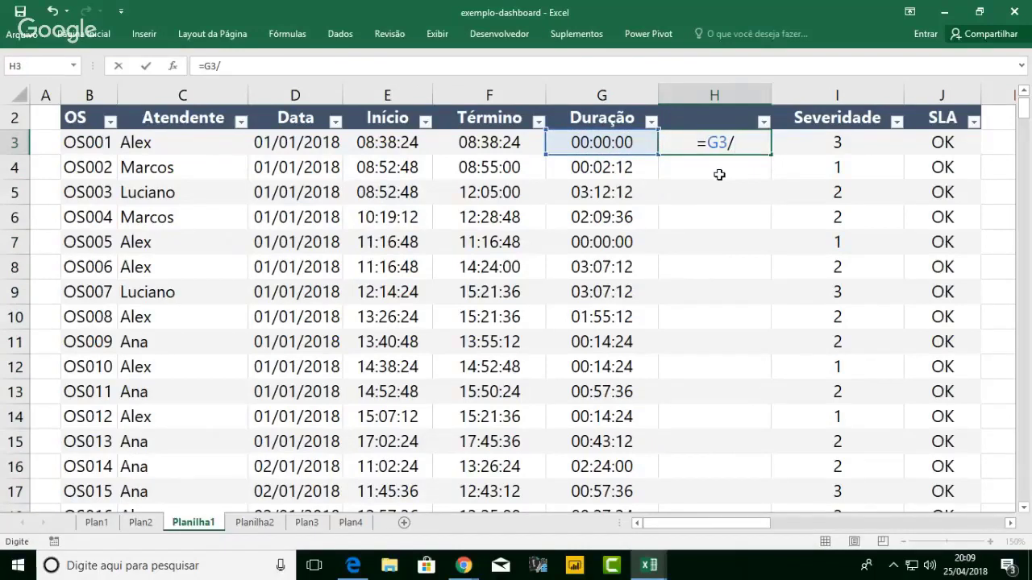
pyautogui.press('Escape')
pyautogui.click(719, 174)
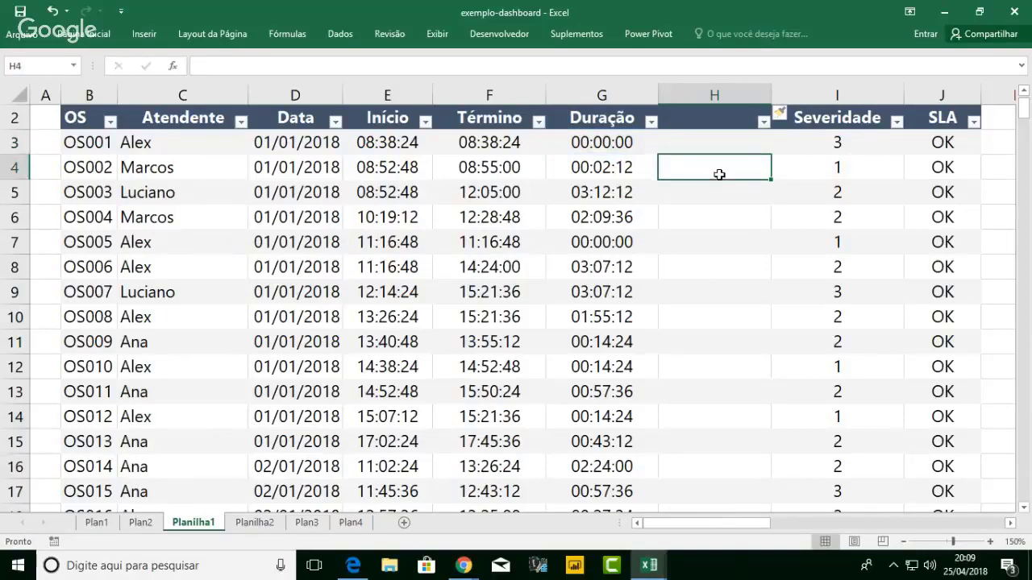
pyautogui.press('Up')
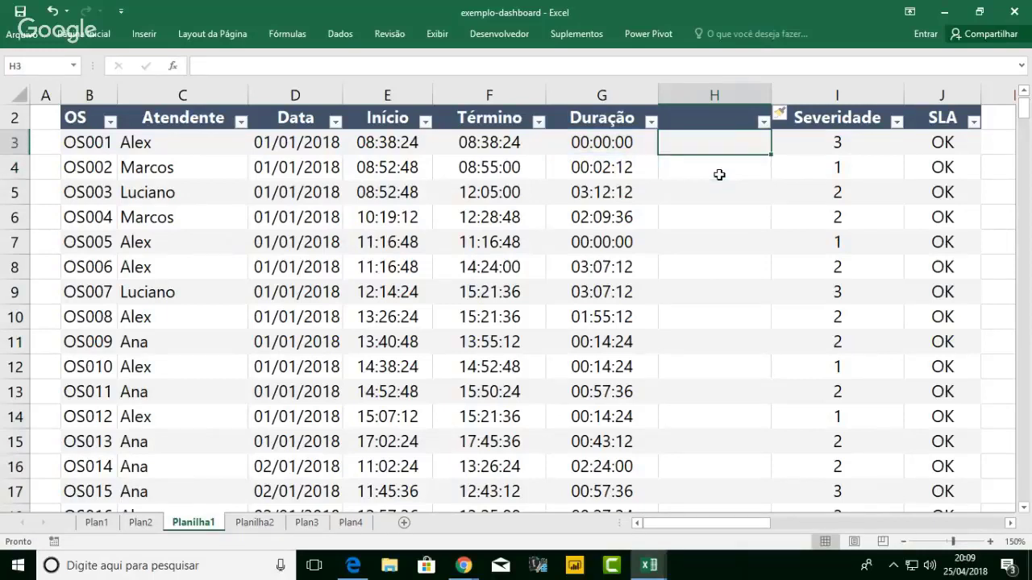
# - Delete the blank column H between Duração and Severidade on the Planilha1 sheet
pyautogui.press('Right')
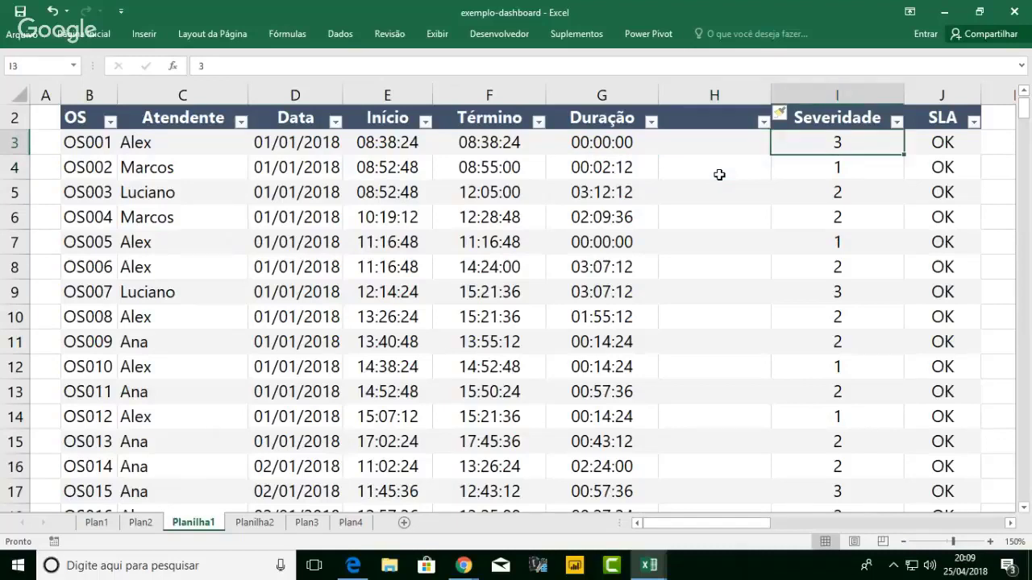
pyautogui.press('Left')
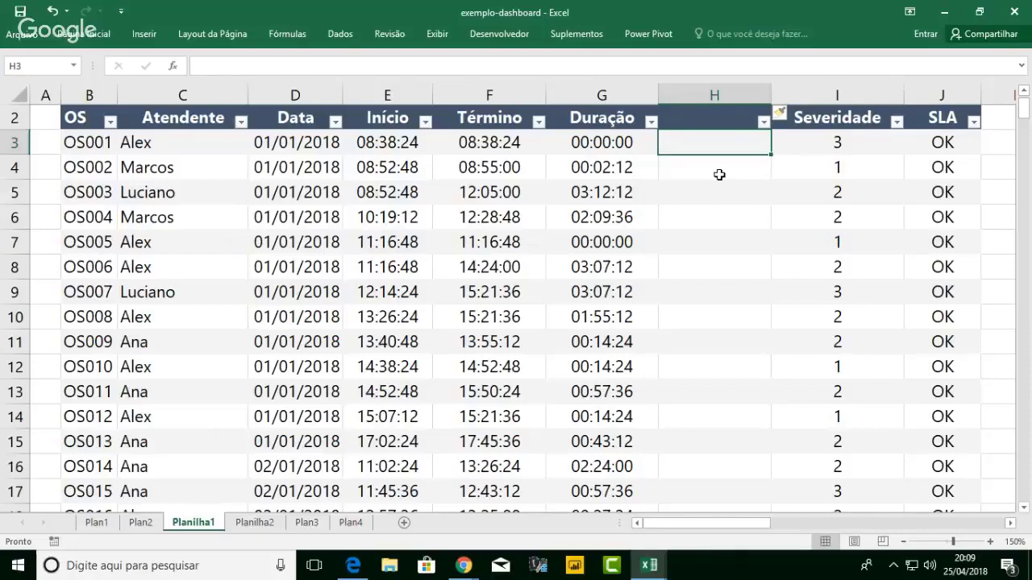
pyautogui.click(722, 94)
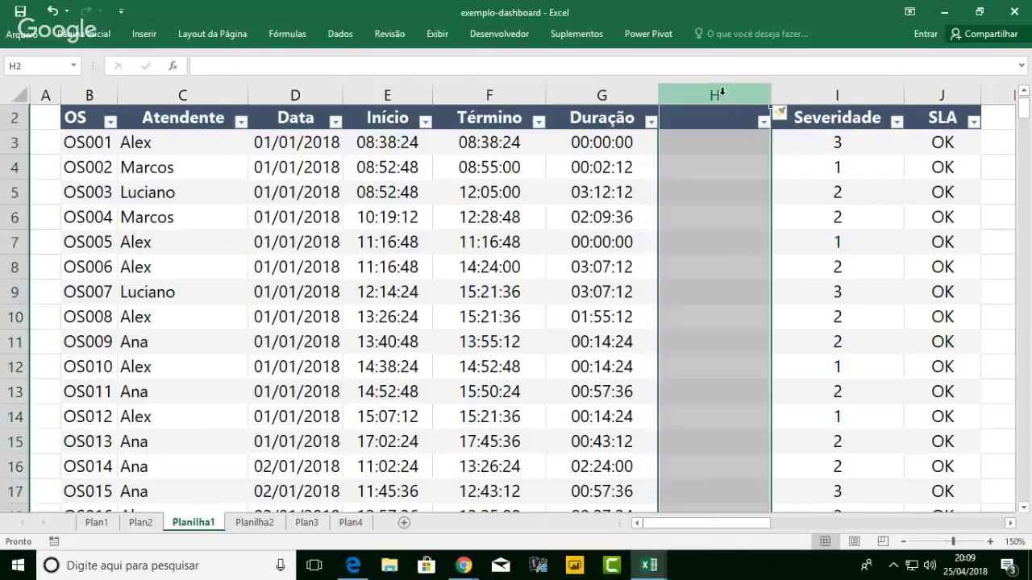
pyautogui.rightClick(722, 94)
pyautogui.click(759, 217)
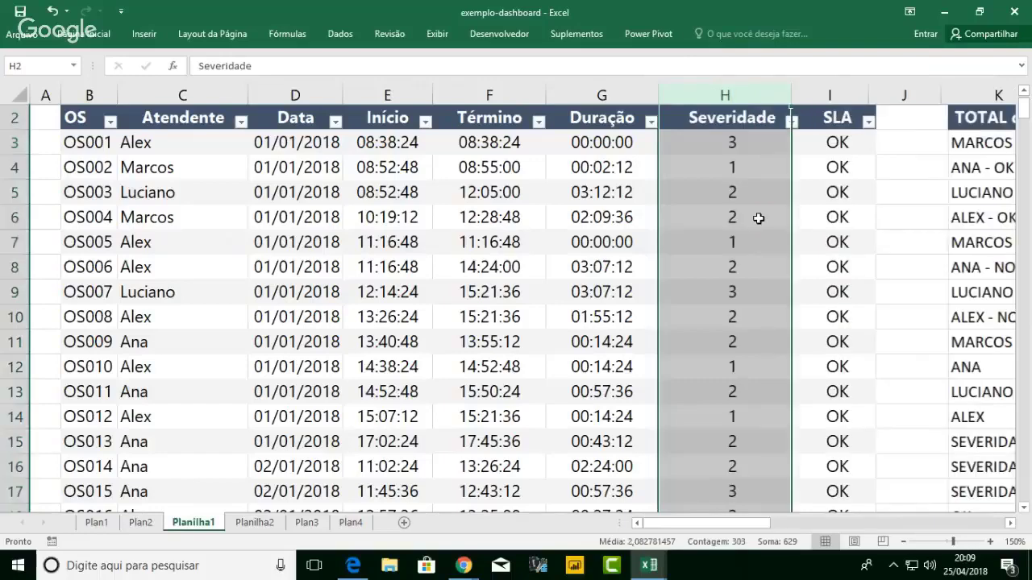
# - Check the live chat on the YouTube page in the browser, and return to the exemplo-dashboard workbook
pyautogui.click(945, 13)
pyautogui.moveTo(646, 565)
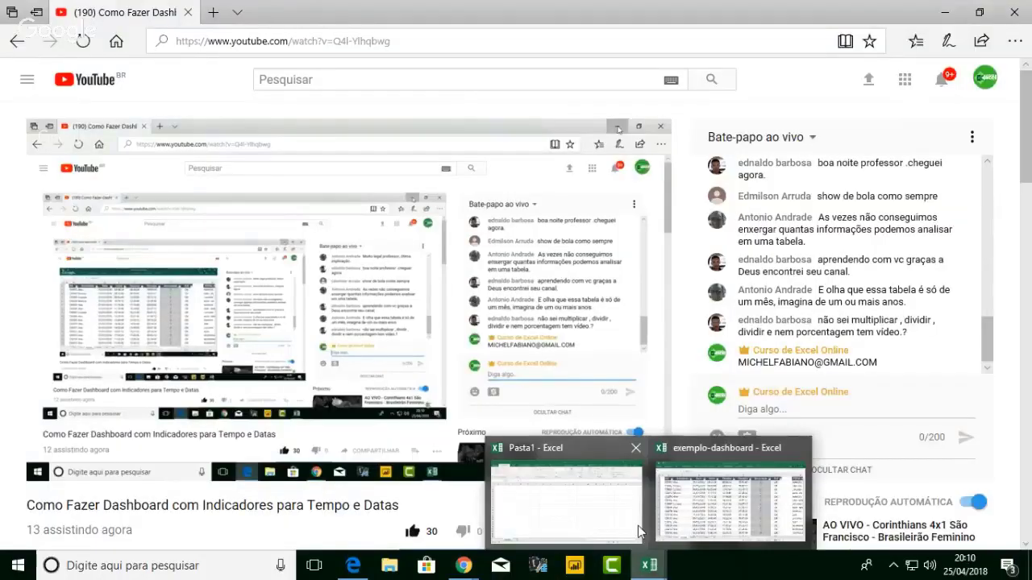
pyautogui.click(676, 509)
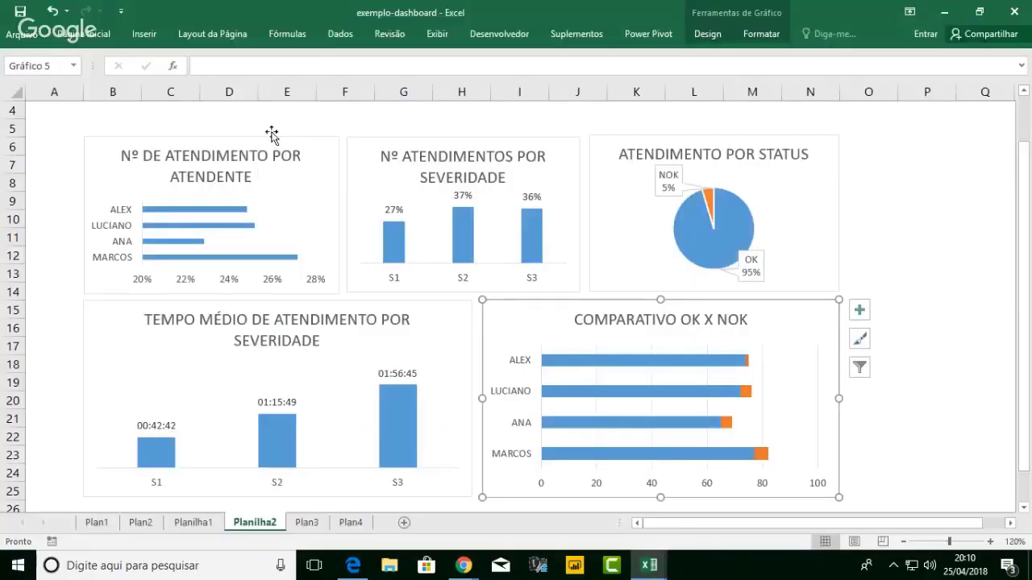
# - Insert a text box on Planilha2 just above the Nº DE ATENDIMENTO POR ATENDENTE chart
pyautogui.click(274, 135)
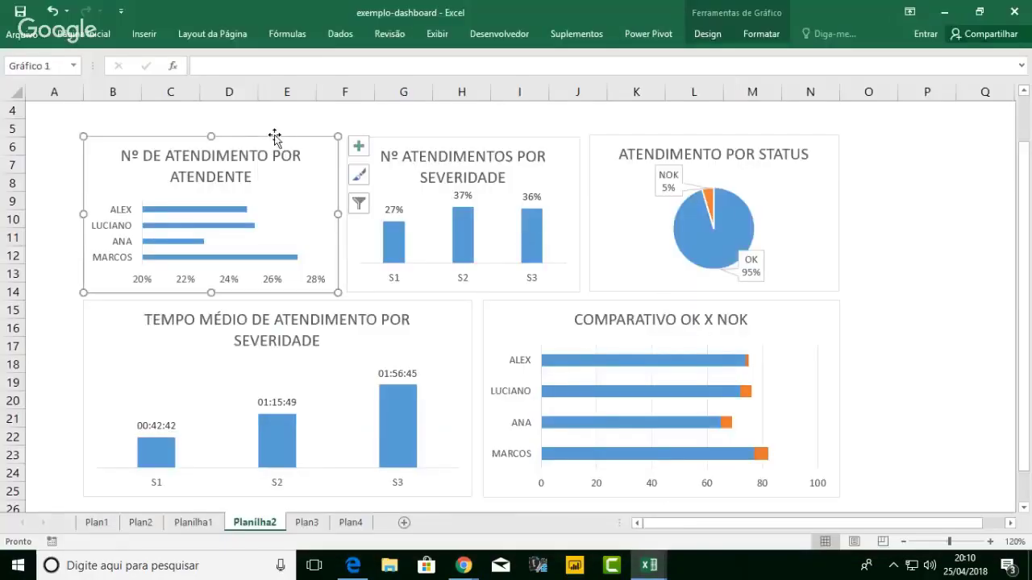
pyautogui.click(373, 124)
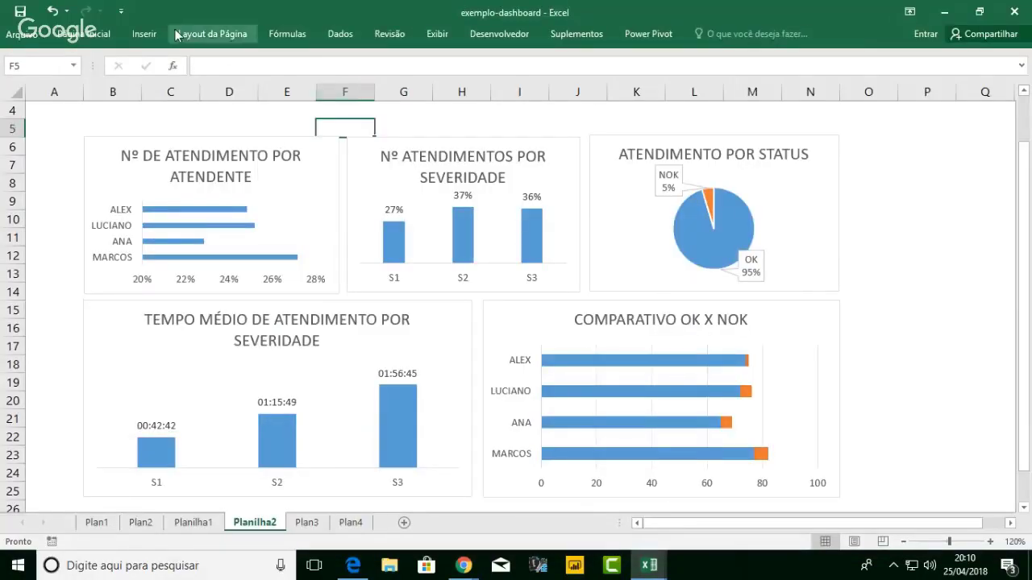
pyautogui.click(151, 34)
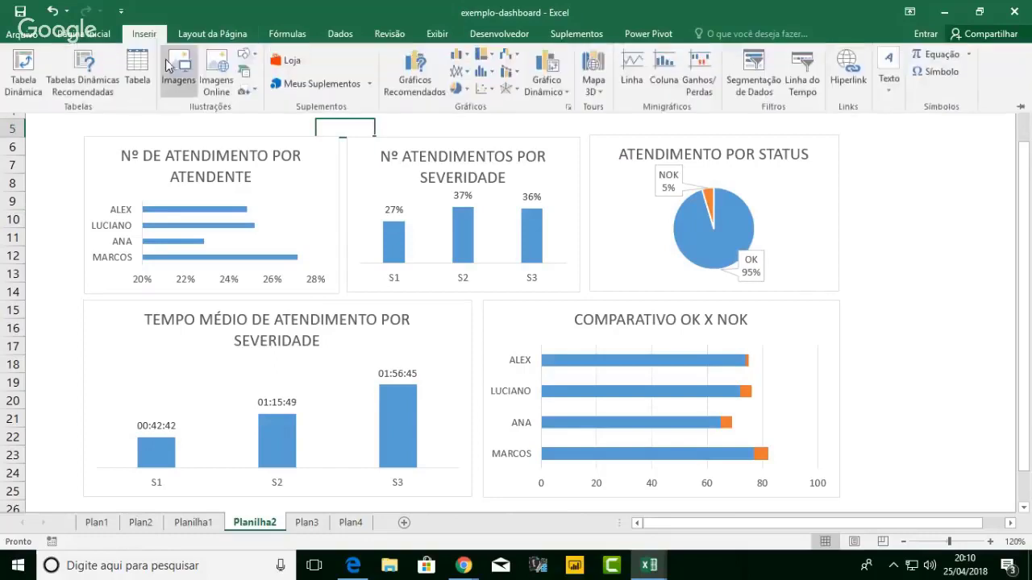
pyautogui.click(250, 56)
pyautogui.click(229, 93)
pyautogui.click(205, 118)
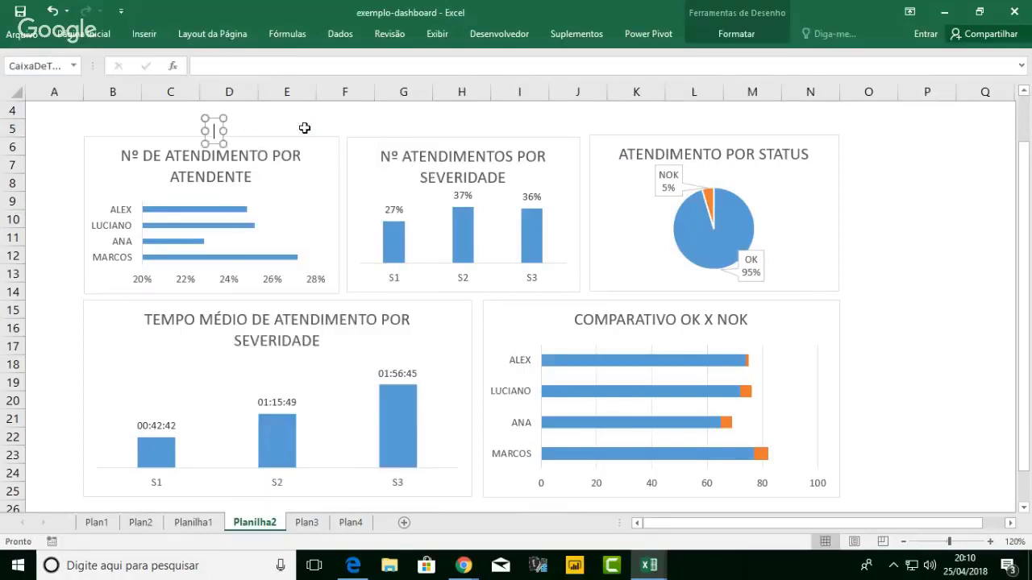
# - Enter the dashboard title RELATÓRIO DE ATENDIMENTO - GERAL in the text box
pyautogui.write('RELA')
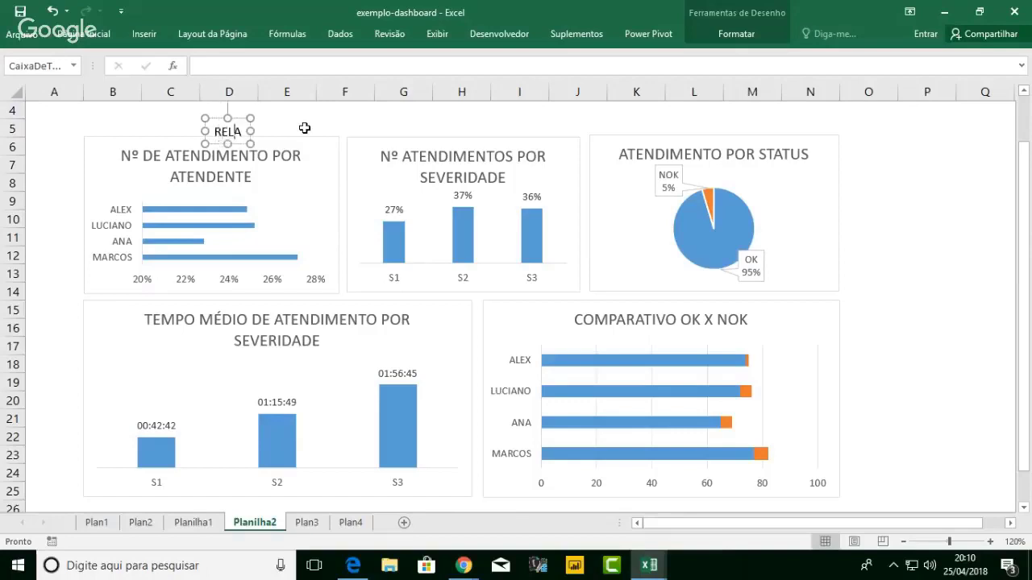
pyautogui.write('TÓRIO DE ATEBND')
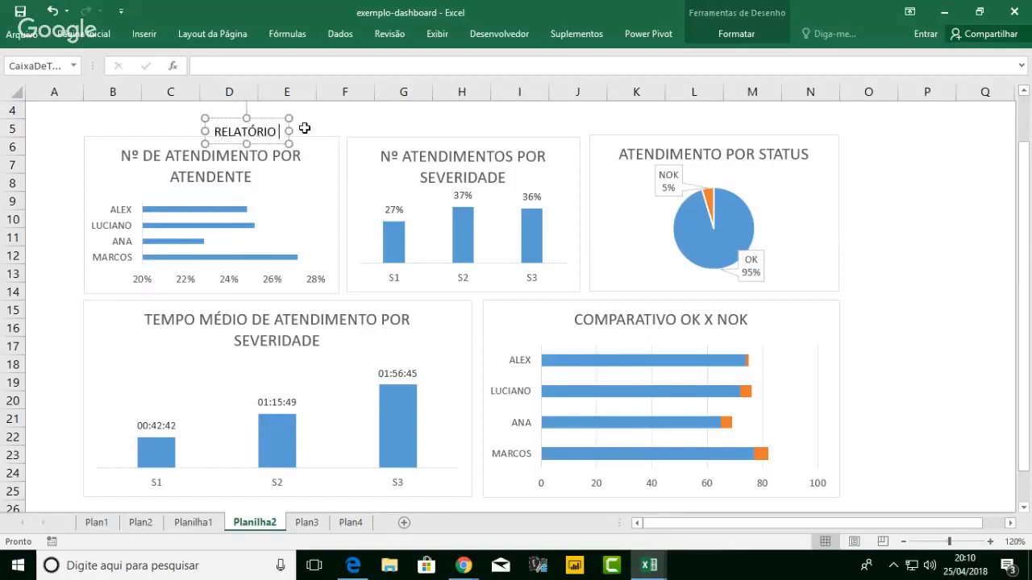
pyautogui.press('BackSpace')
pyautogui.press('BackSpace')
pyautogui.press('BackSpace')
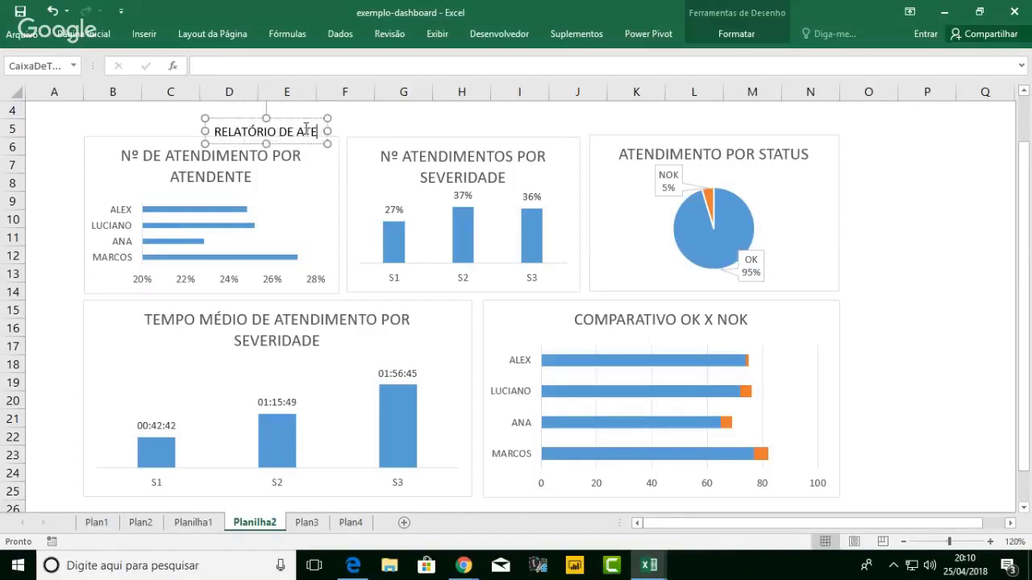
pyautogui.write('BU')
pyautogui.press('BackSpace')
pyautogui.press('BackSpace')
pyautogui.write('NDIE')
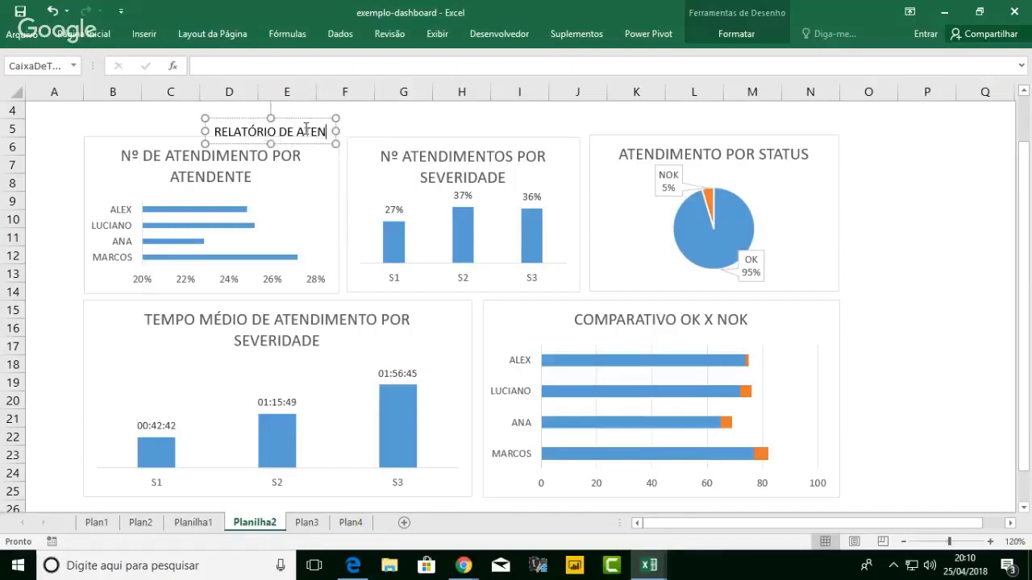
pyautogui.press('BackSpace')
pyautogui.press('BackSpace')
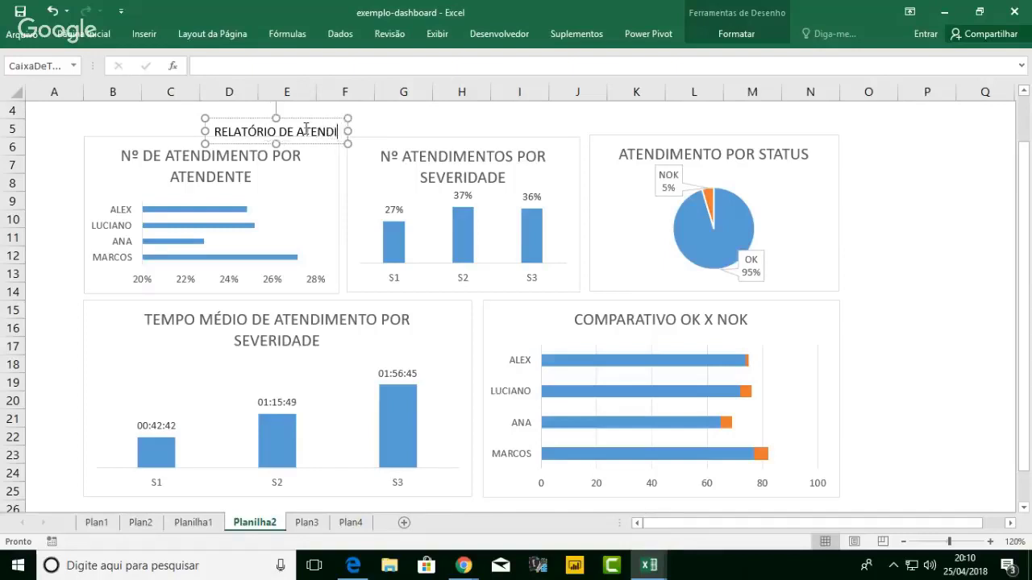
pyautogui.write('MENTO -0 GERAL')
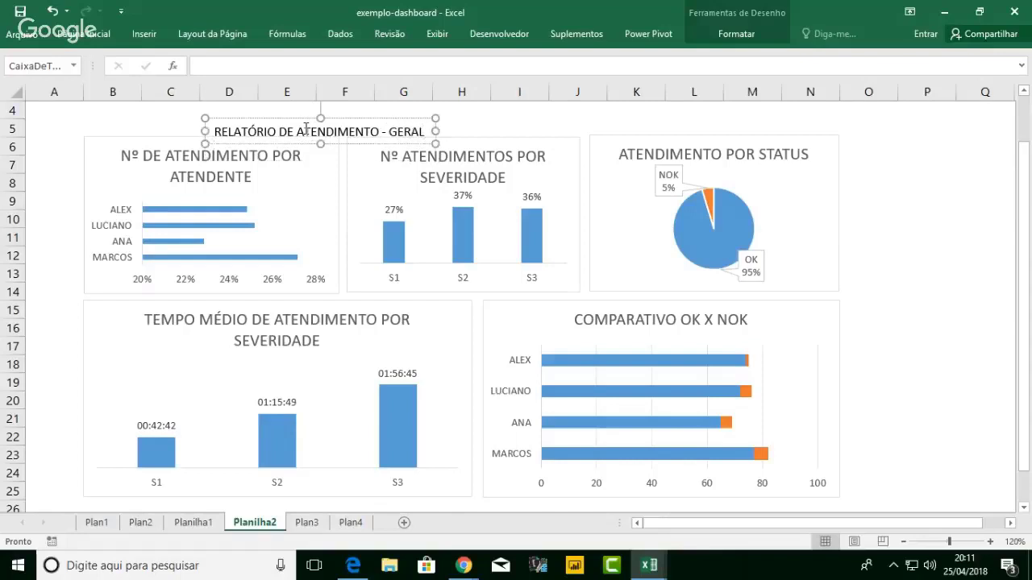
# - Make the dashboard title text bold and enlarge it to 18 pt
pyautogui.tripleClick(342, 129)
pyautogui.click(351, 106)
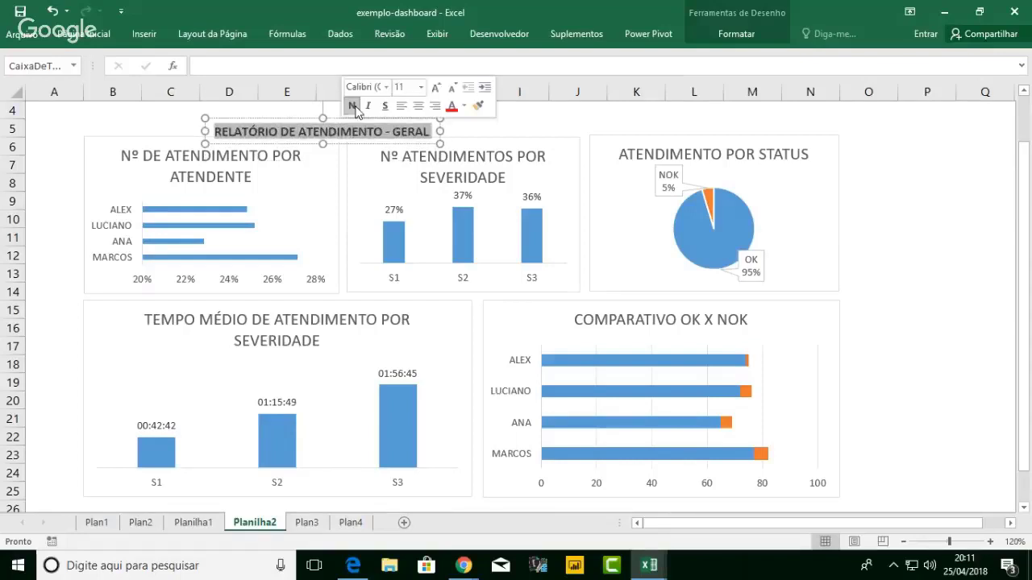
pyautogui.click(436, 87)
pyautogui.click(436, 87)
pyautogui.click(436, 87)
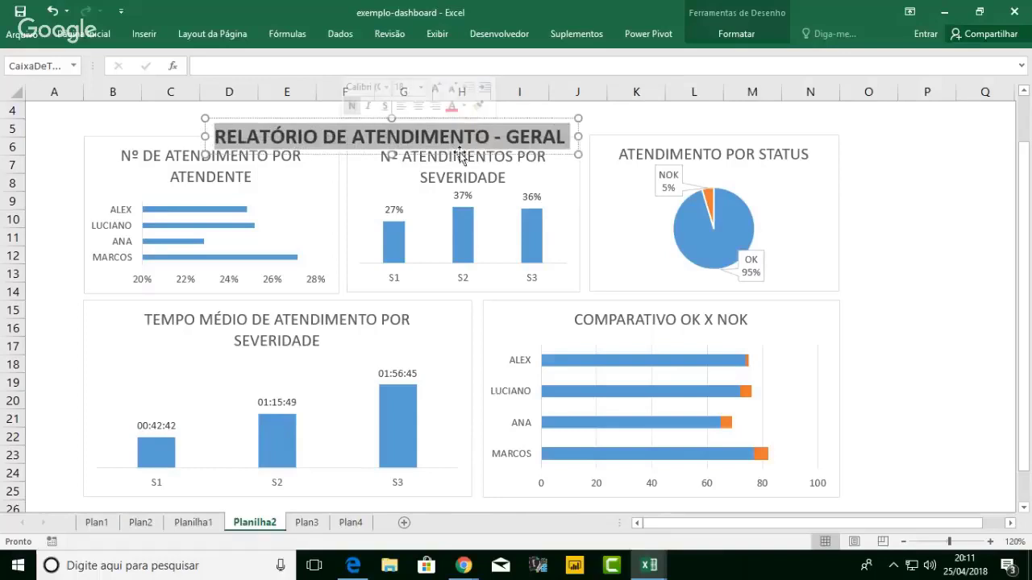
# - Move the title text box above the row of charts, spanning about columns E to K in rows 1 to 3
pyautogui.moveTo(464, 156); pyautogui.dragTo(532, 137)
pyautogui.scroll(1, 587, 184)
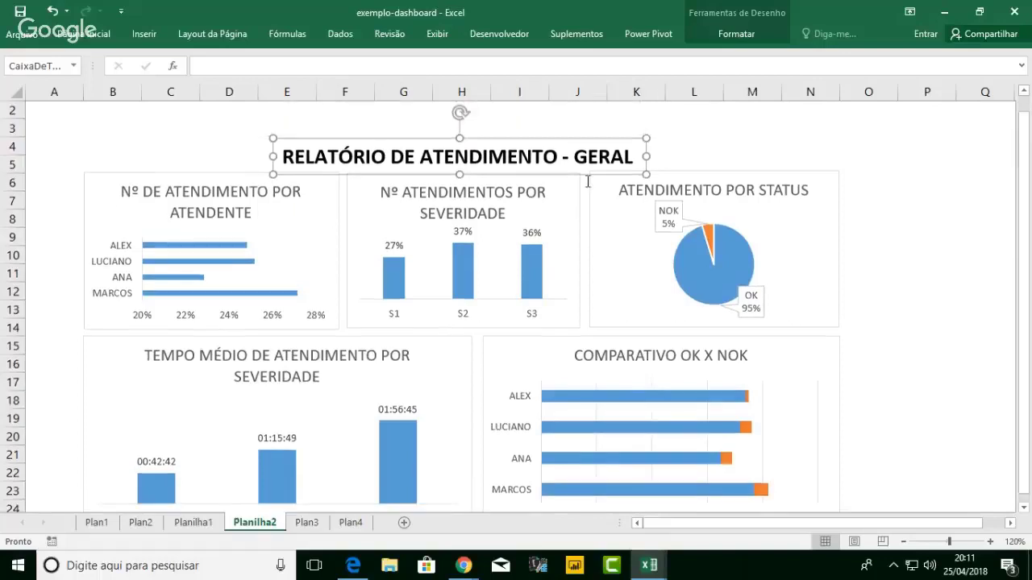
pyautogui.scroll(1, 587, 182)
pyautogui.moveTo(574, 155); pyautogui.dragTo(575, 119)
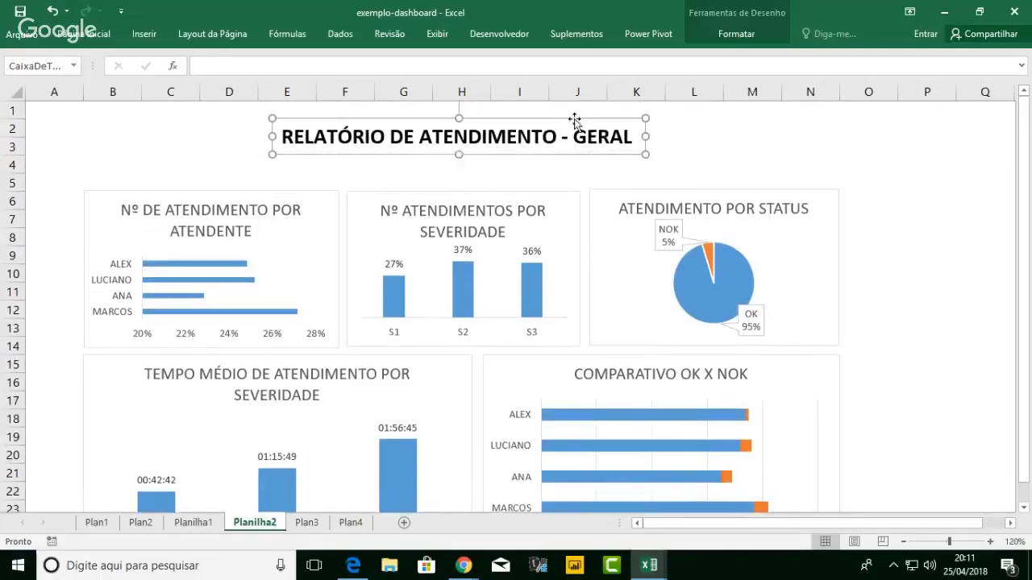
# - Set the dashboard title's font size to 24 and shift its box to span about columns D to L, centred over the charts
pyautogui.click(76, 34)
pyautogui.doubleClick(209, 60)
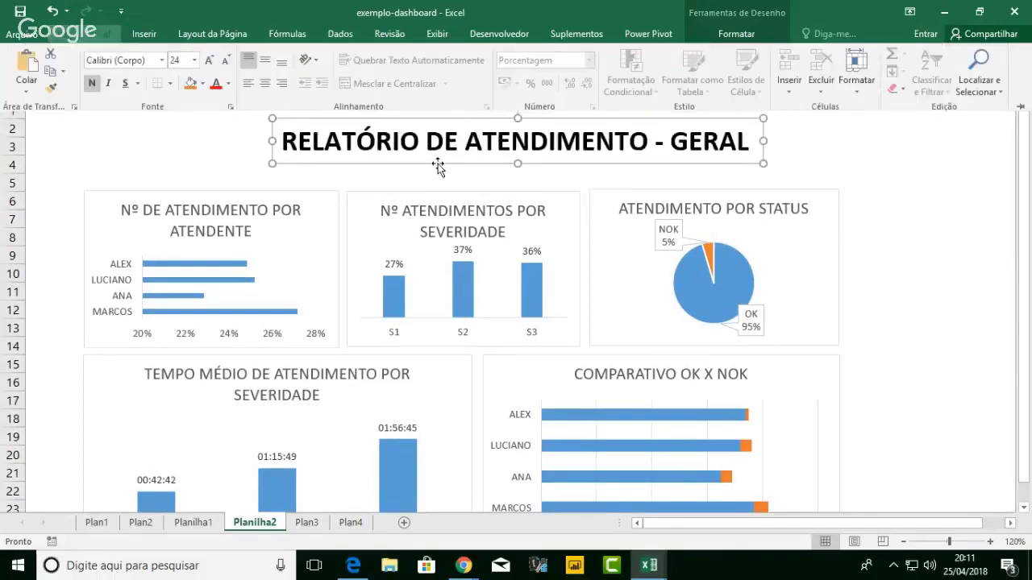
pyautogui.click(395, 166)
pyautogui.moveTo(397, 164); pyautogui.dragTo(328, 166)
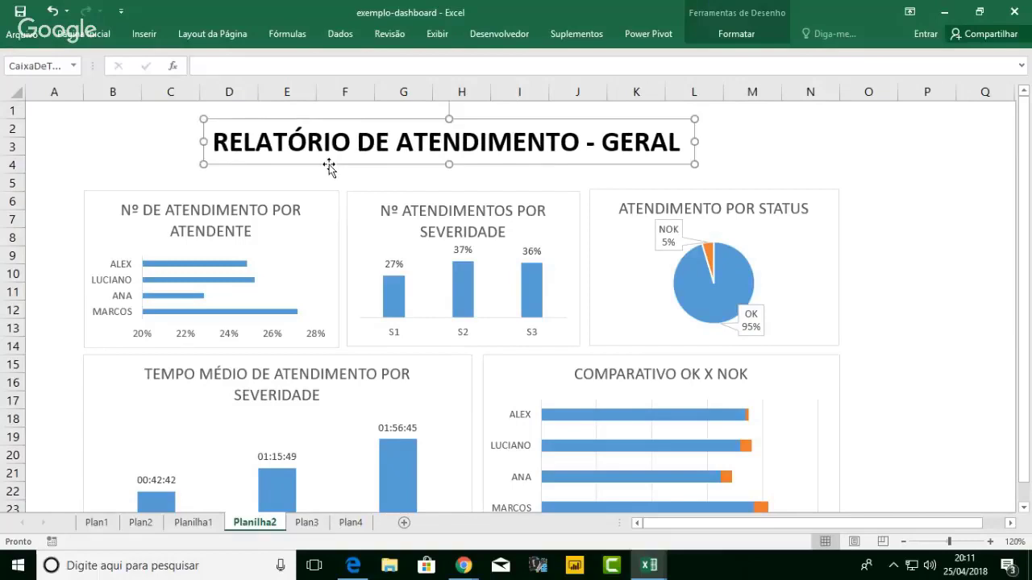
# - Recolour the Nº DE ATENDIMENTO POR ATENDENTE chart with the dark blue monochromatic palette
pyautogui.click(293, 193)
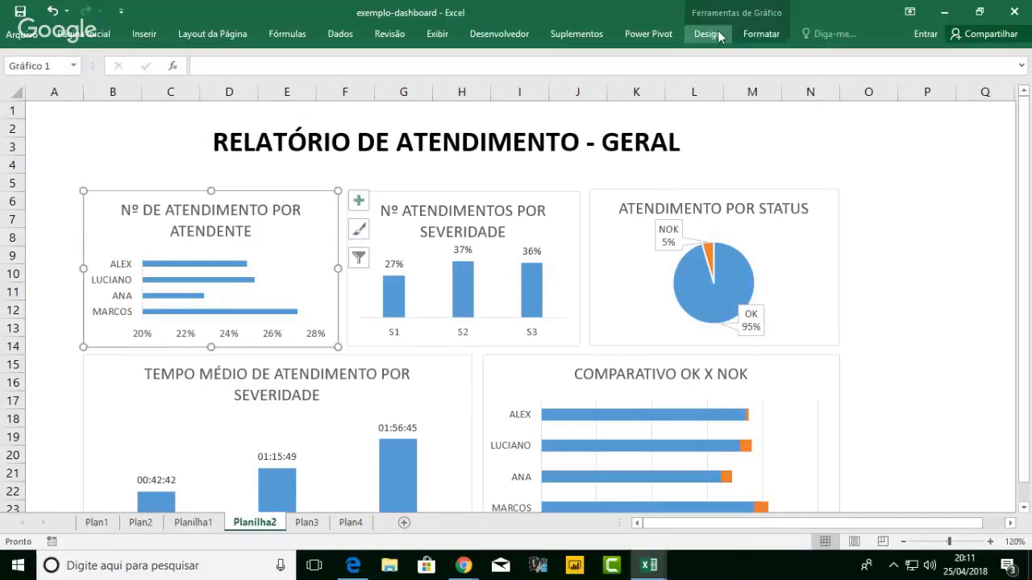
pyautogui.click(714, 35)
pyautogui.click(146, 74)
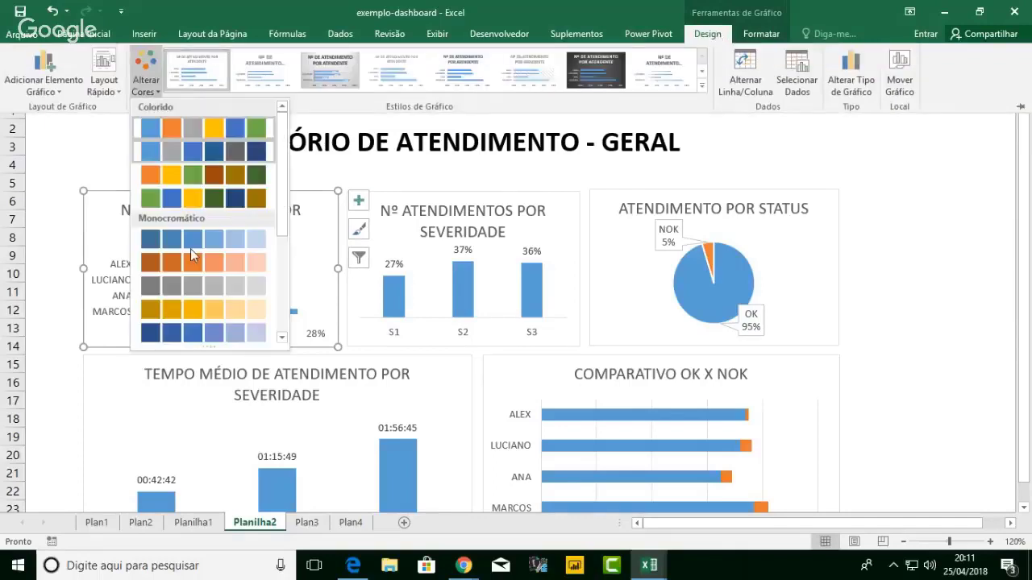
pyautogui.click(202, 330)
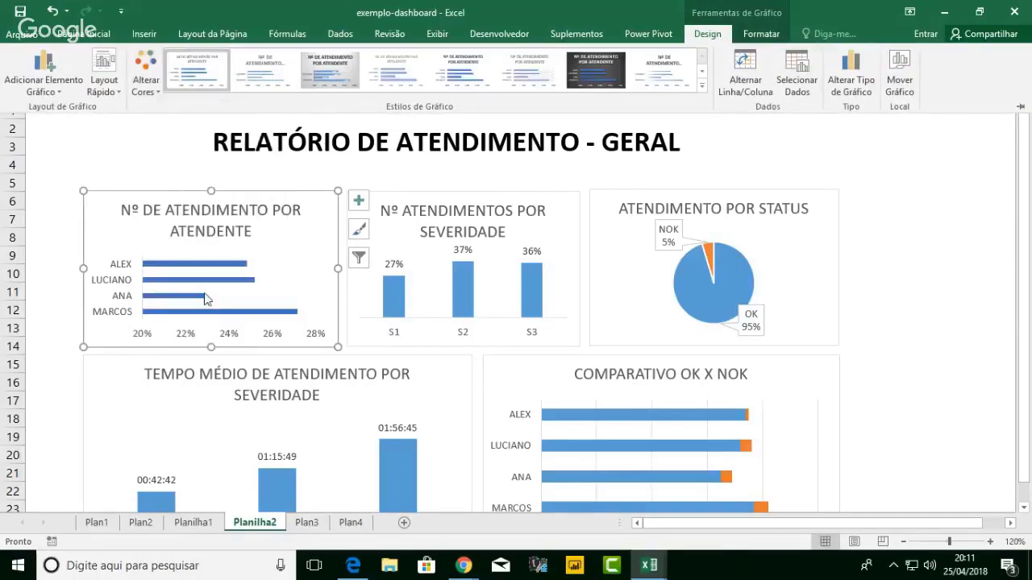
# - Set the font of the whole Nº DE ATENDIMENTO POR ATENDENTE chart to Ebrima
pyautogui.click(84, 34)
pyautogui.click(139, 59)
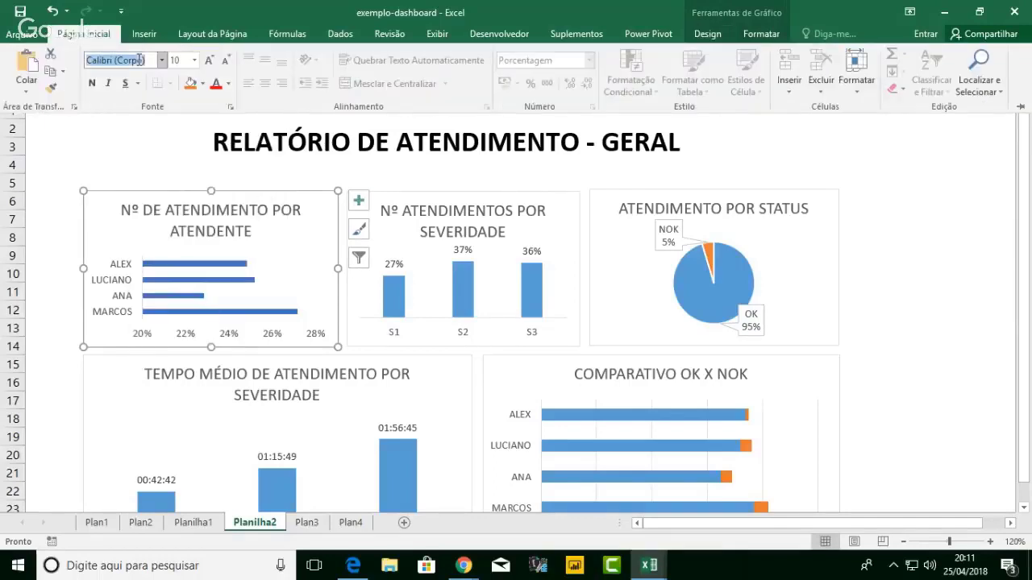
pyautogui.write('Ebrima')
pyautogui.press('Return')
# - Delete the horizontal percentage axis from the Nº DE ATENDIMENTO POR ATENDENTE chart
pyautogui.click(314, 339)
pyautogui.click(314, 338)
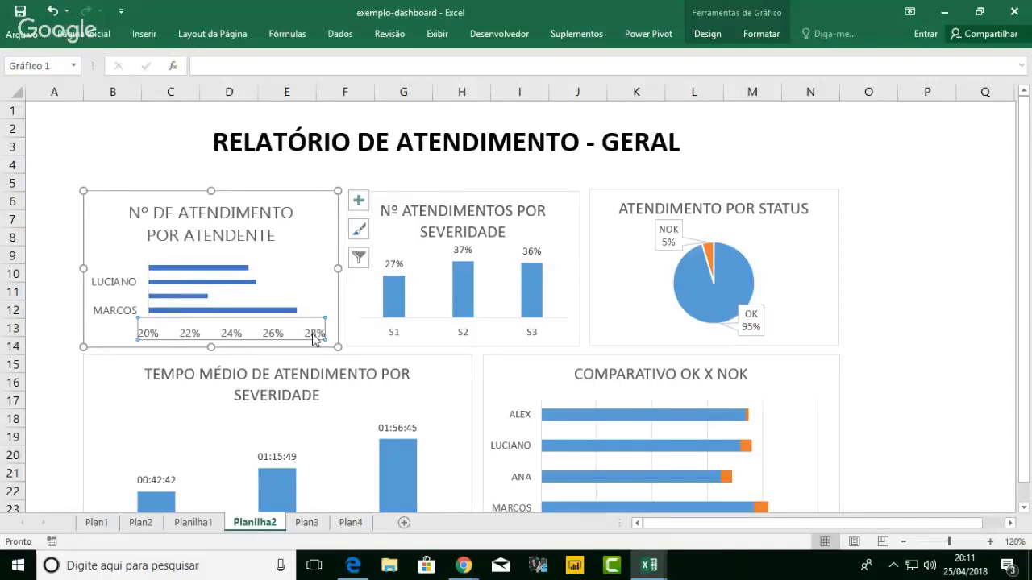
pyautogui.press('Delete')
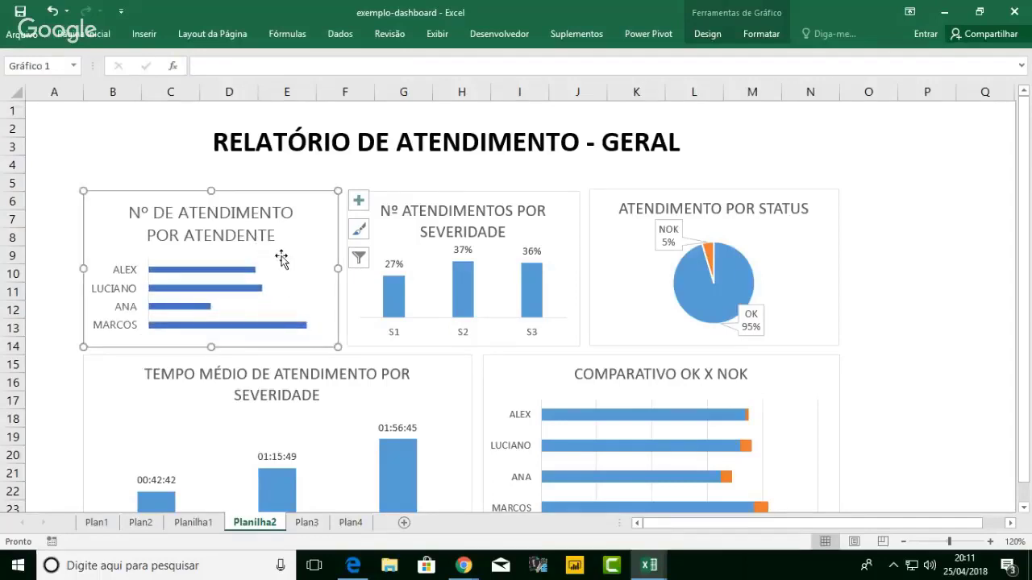
# - Reduce the Nº DE ATENDIMENTO POR ATENDENTE chart title to 9 pt and make it bold
pyautogui.click(268, 235)
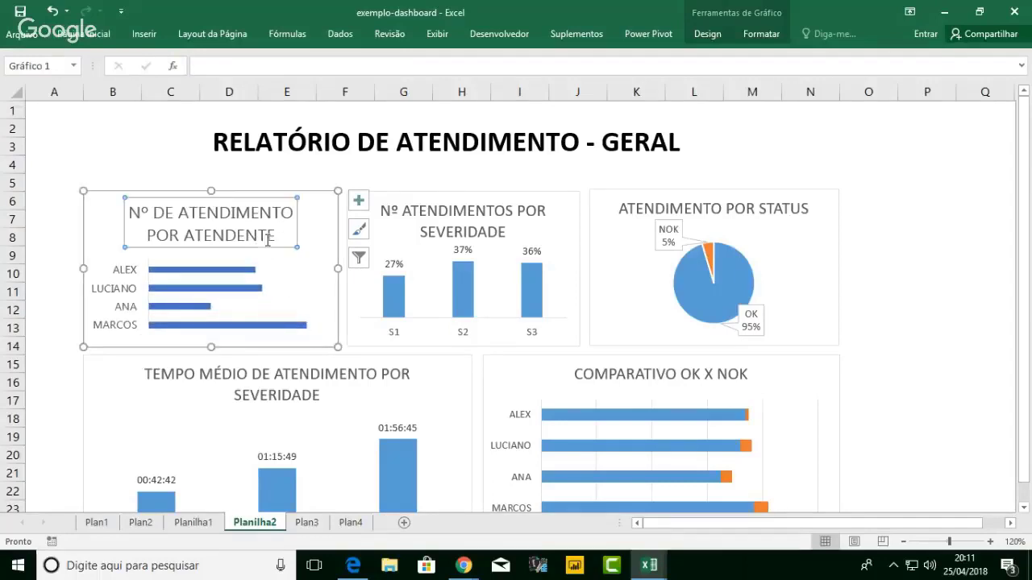
pyautogui.click(83, 34)
pyautogui.click(226, 61)
pyautogui.click(227, 61)
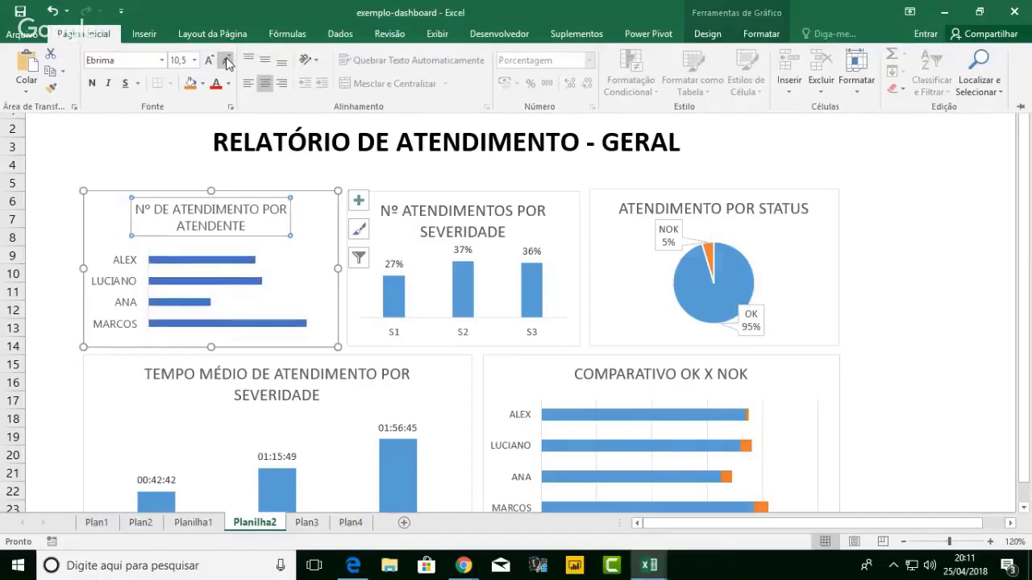
pyautogui.click(226, 60)
pyautogui.click(226, 60)
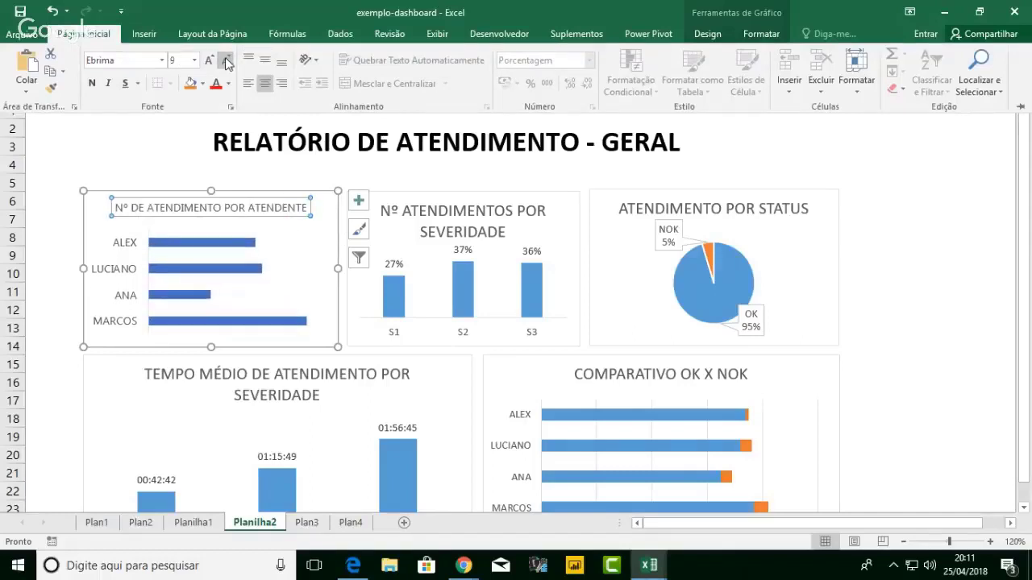
pyautogui.click(91, 84)
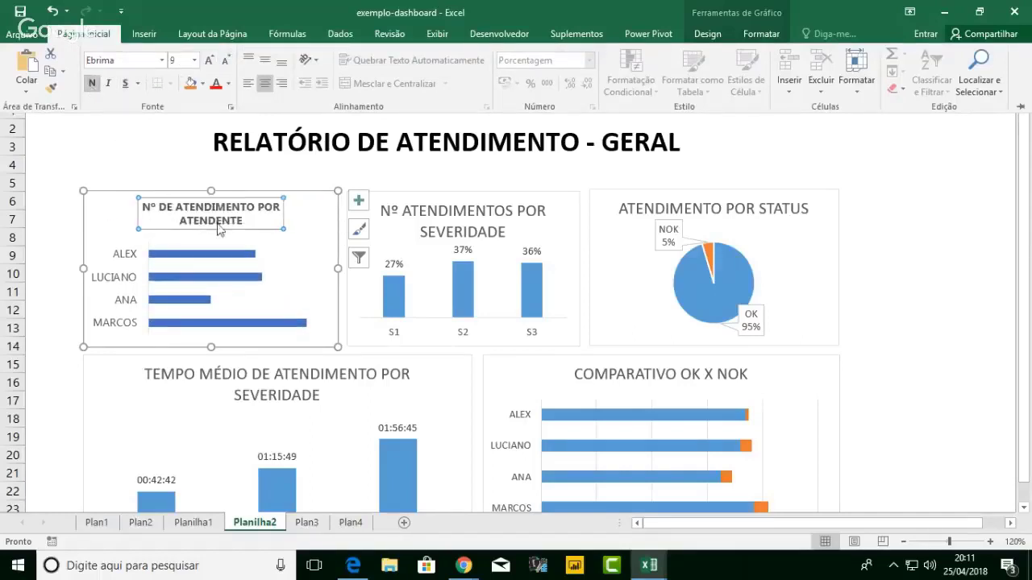
# - Reduce the attendant name labels on the chart's vertical axis to 7 pt
pyautogui.click(129, 262)
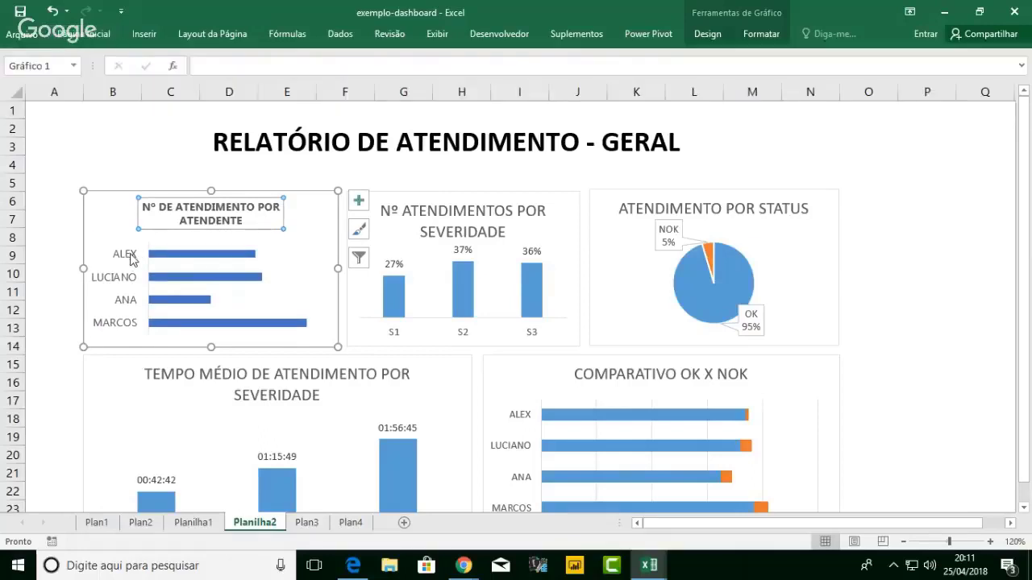
pyautogui.click(131, 258)
pyautogui.click(83, 34)
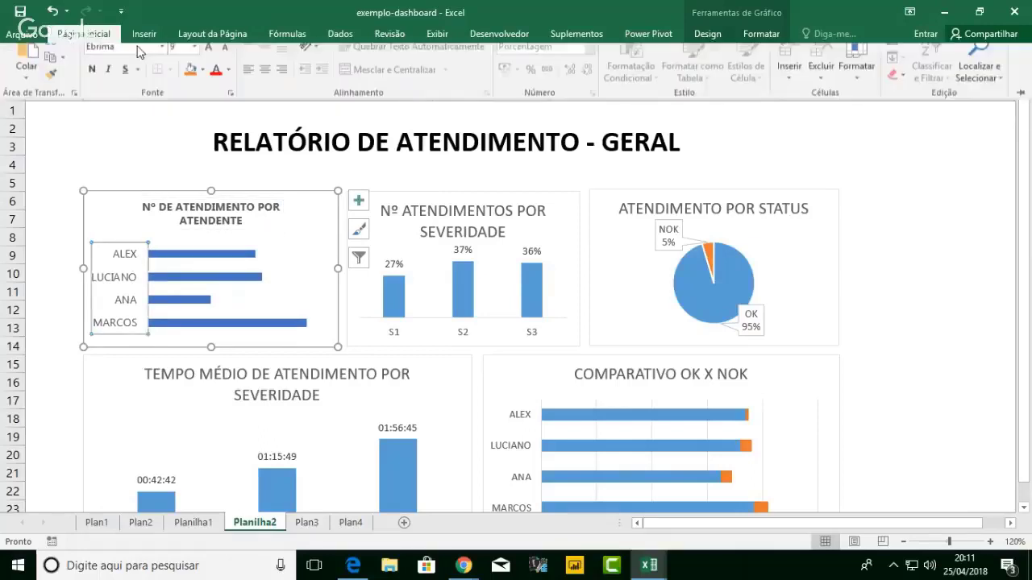
pyautogui.click(227, 62)
pyautogui.click(227, 62)
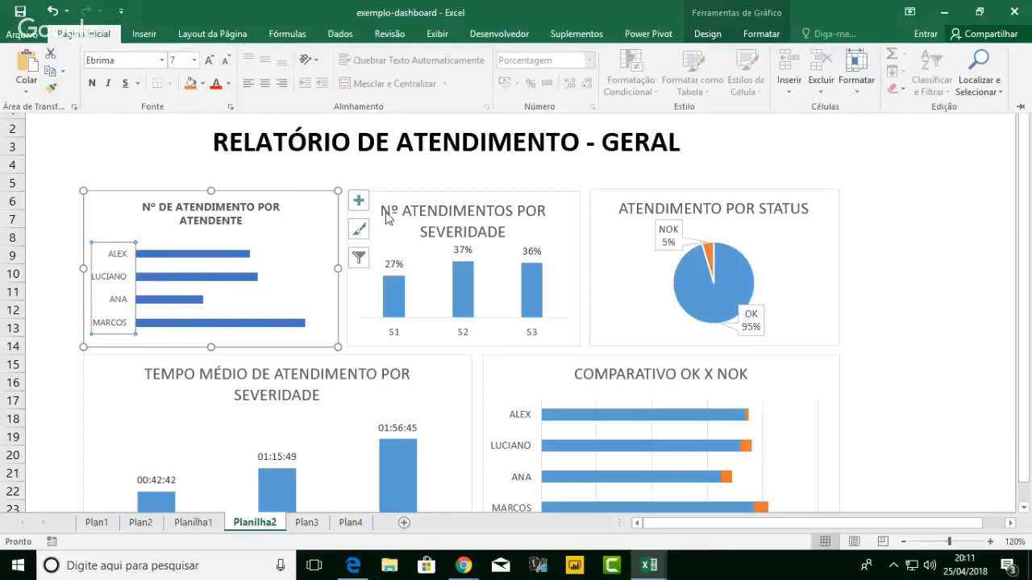
# - Add data labels to the bars of the Nº DE ATENDIMENTO POR ATENDENTE chart
pyautogui.click(238, 258)
pyautogui.click(238, 258)
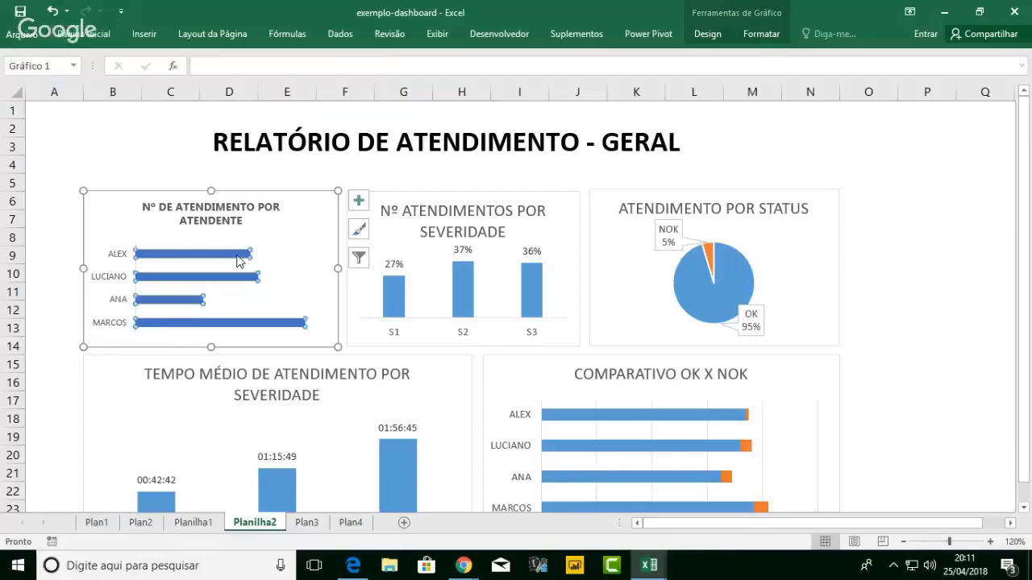
pyautogui.click(353, 208)
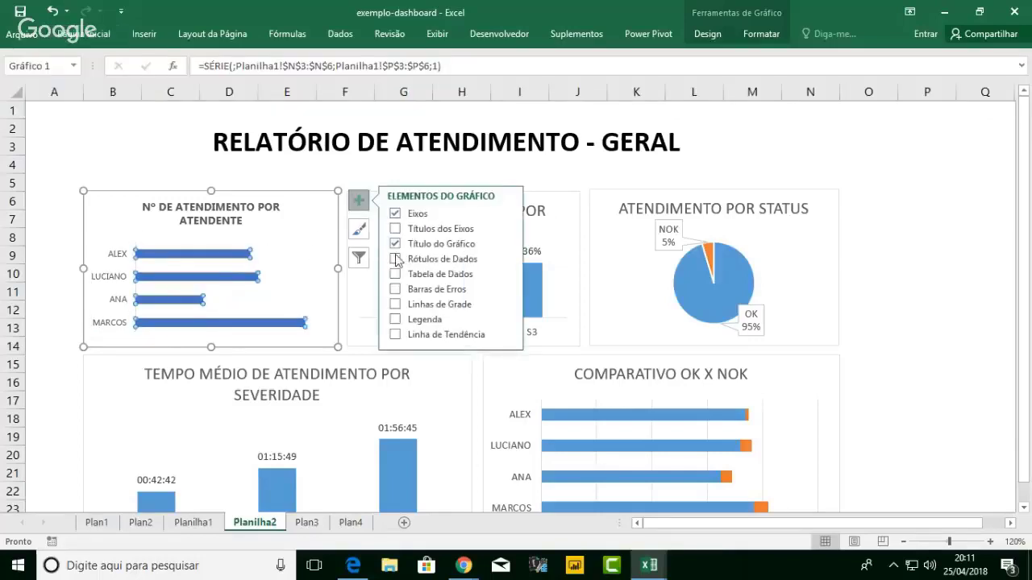
pyautogui.click(396, 260)
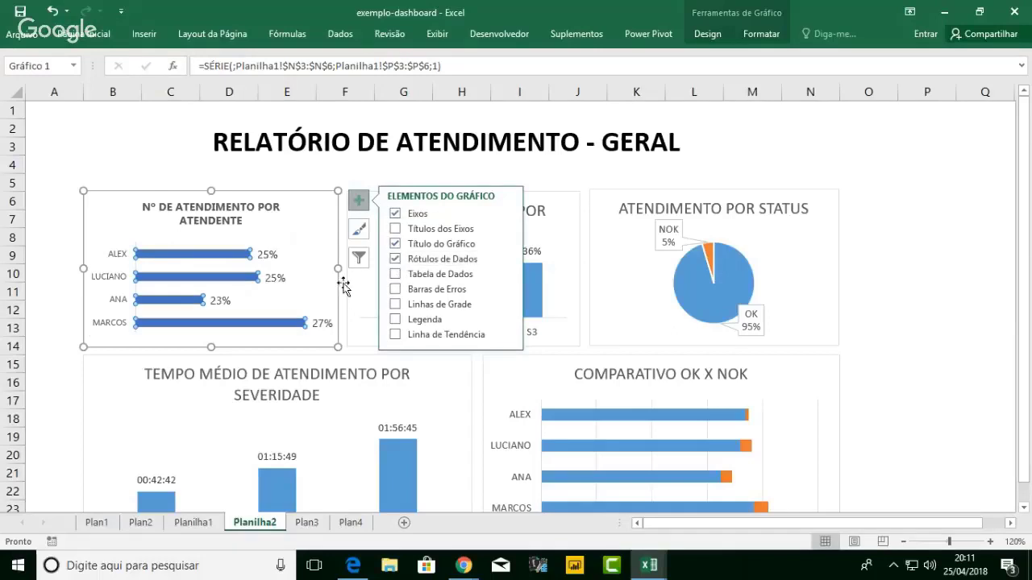
pyautogui.click(317, 345)
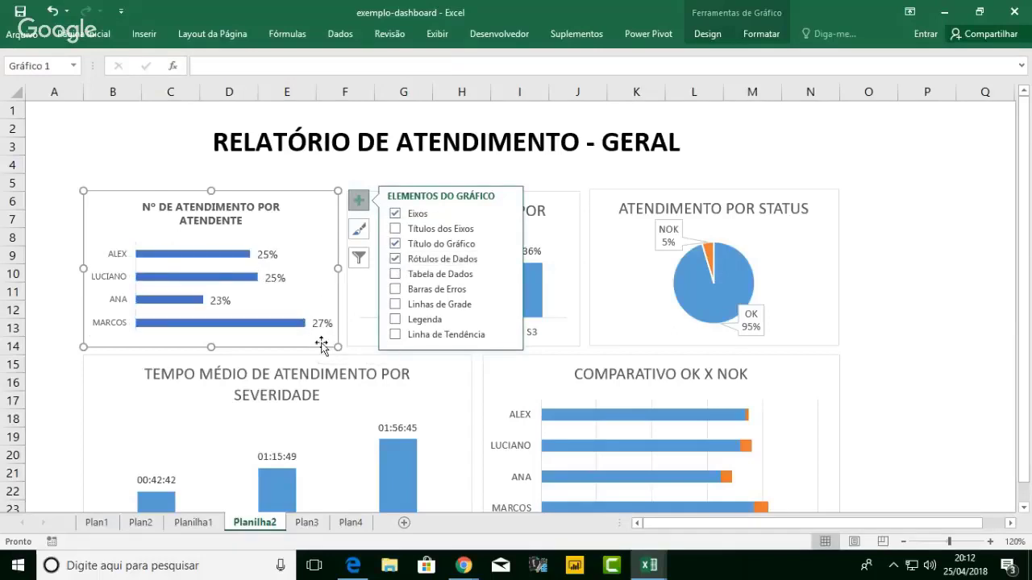
# - Set the font of the whole Nº ATENDIMENTOS POR SEVERIDADE chart to Ebrima
pyautogui.click(565, 296)
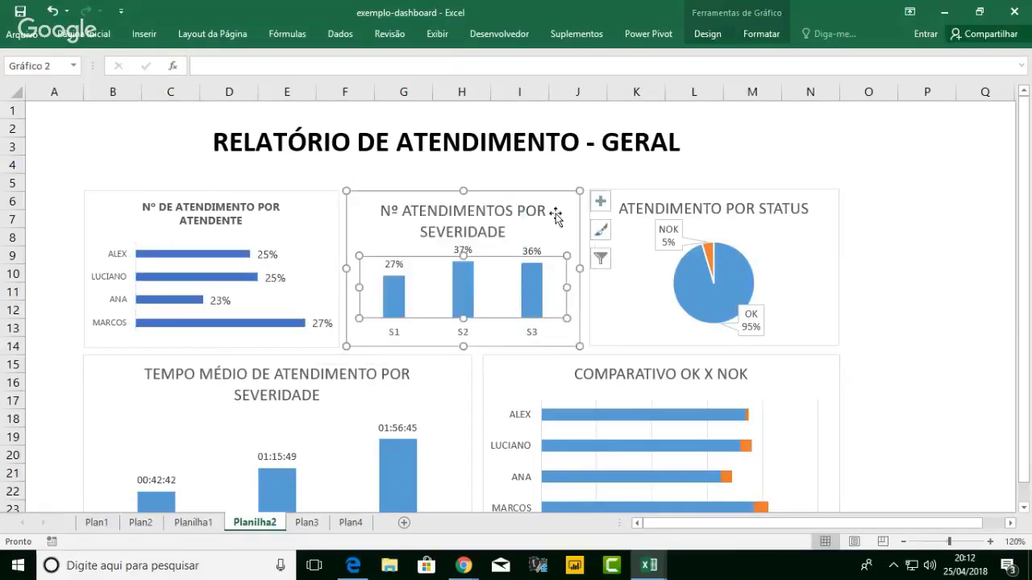
pyautogui.click(110, 37)
pyautogui.doubleClick(107, 41)
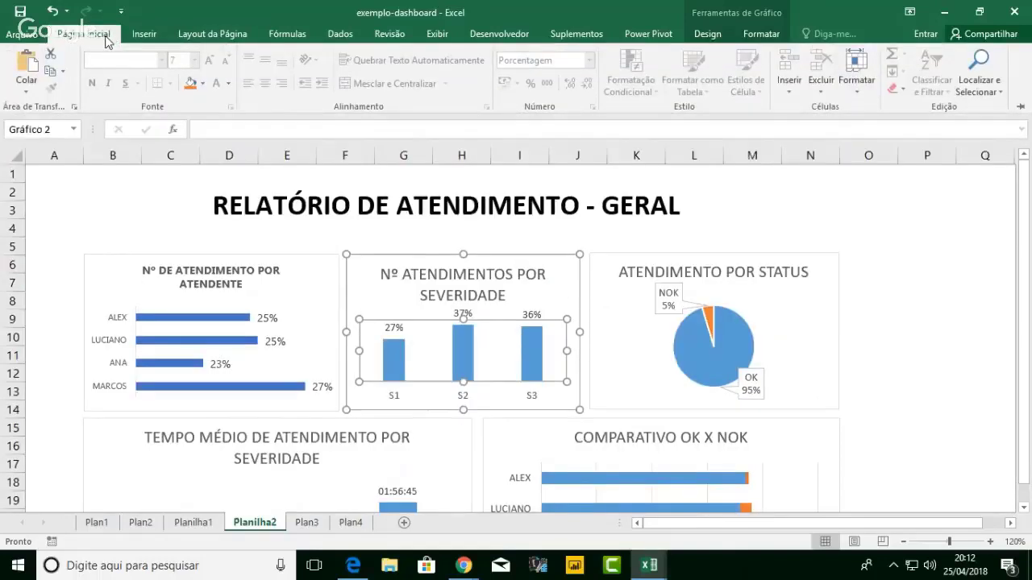
pyautogui.click(419, 261)
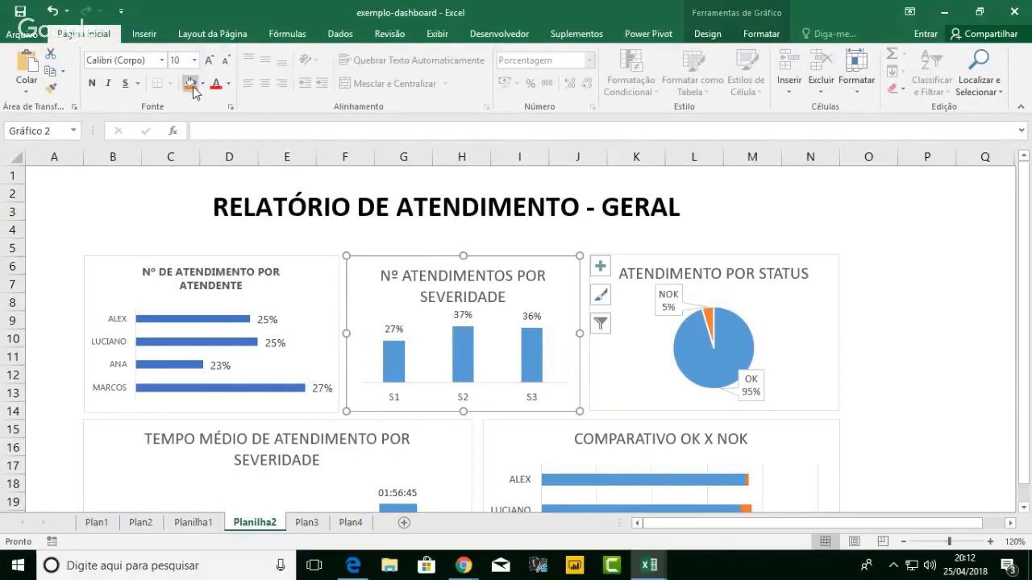
pyautogui.click(153, 60)
pyautogui.write('Ebrima')
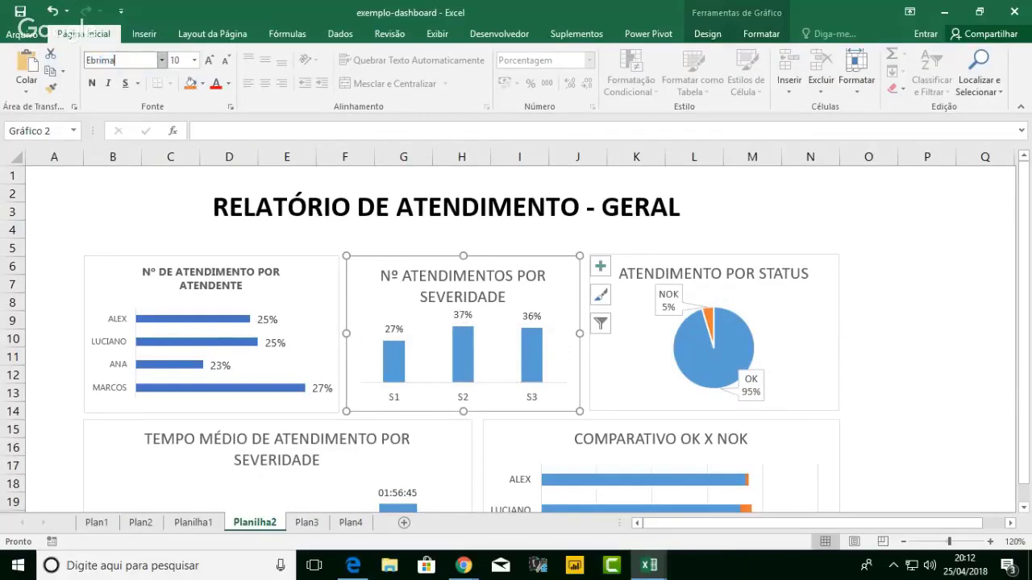
pyautogui.press('Return')
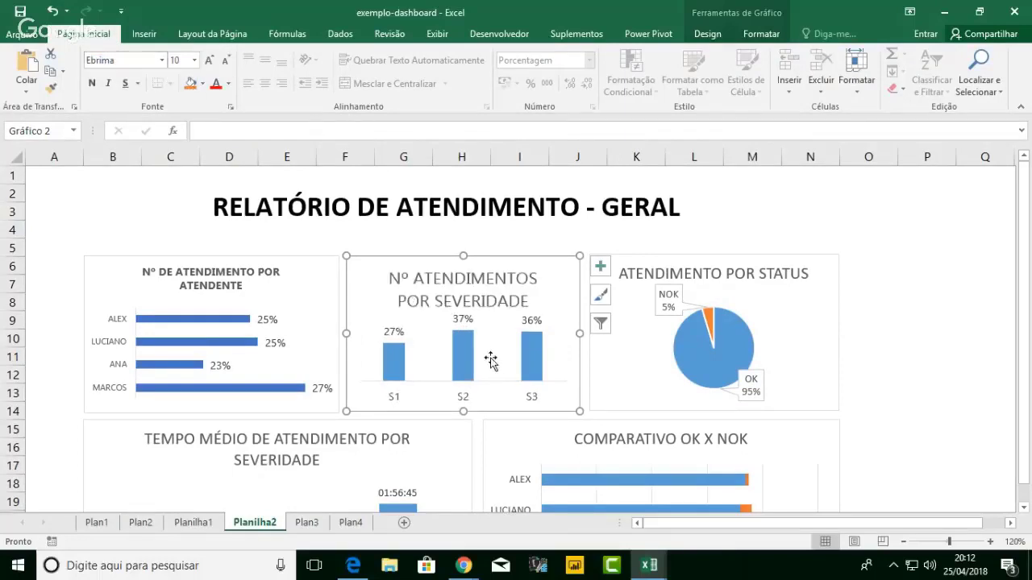
# - Reduce the Nº ATENDIMENTOS POR SEVERIDADE chart title to 9 pt and make it bold
pyautogui.click(505, 302)
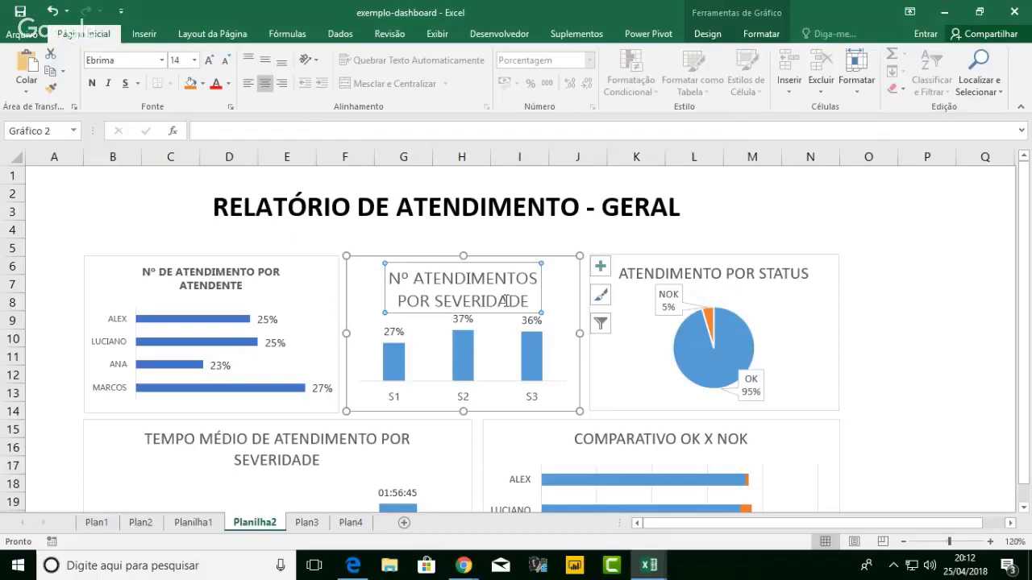
pyautogui.click(227, 65)
pyautogui.click(227, 64)
pyautogui.click(227, 64)
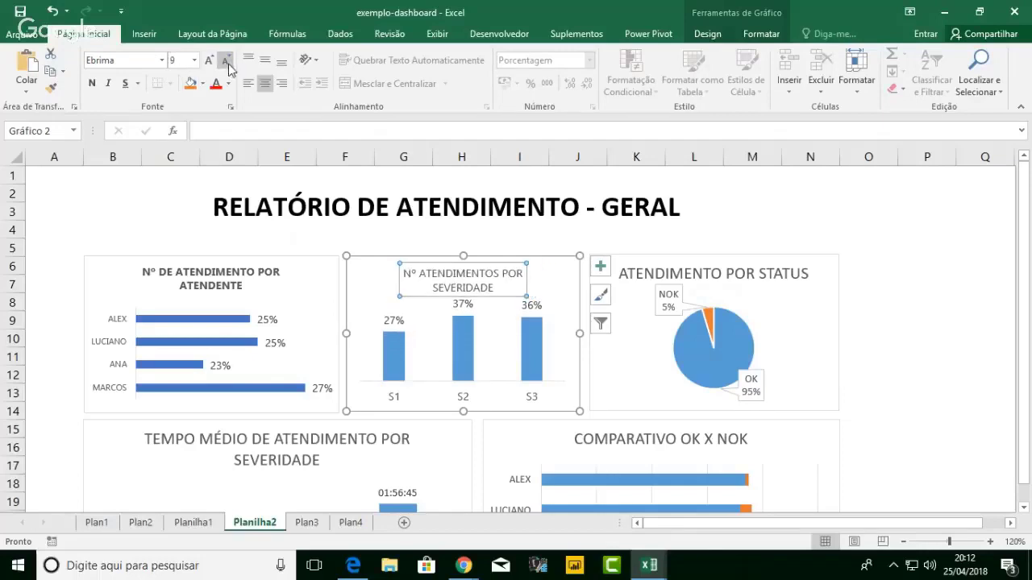
pyautogui.click(92, 84)
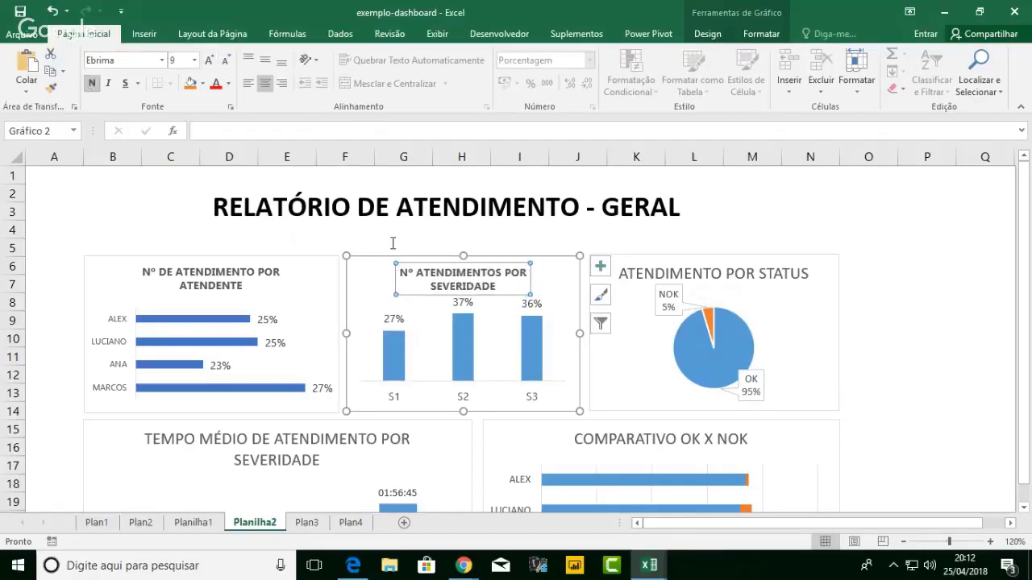
# - Make the S1, S2 and S3 axis labels of the Nº ATENDIMENTOS POR SEVERIDADE chart bold
pyautogui.click(532, 304)
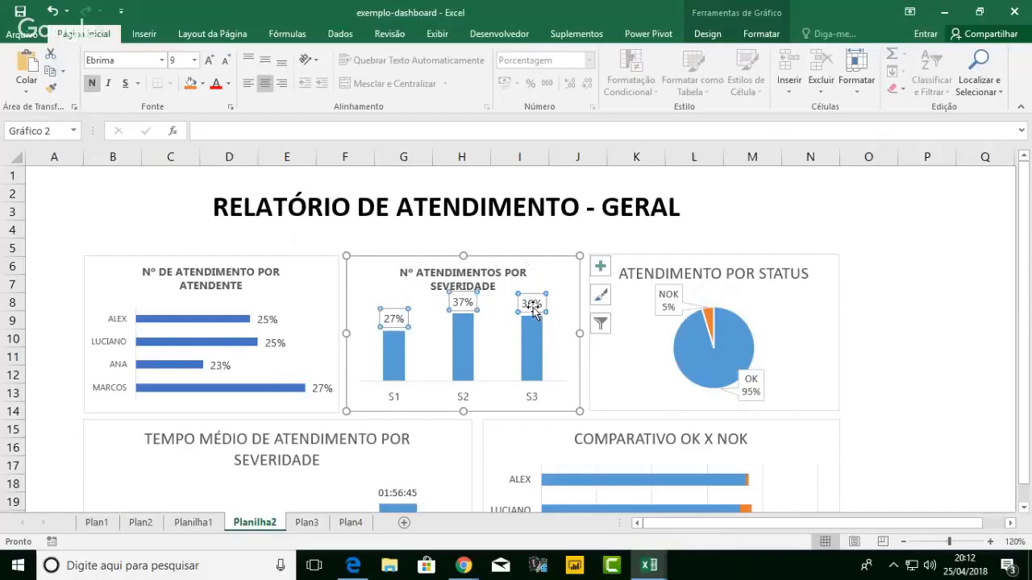
pyautogui.click(535, 398)
pyautogui.click(92, 84)
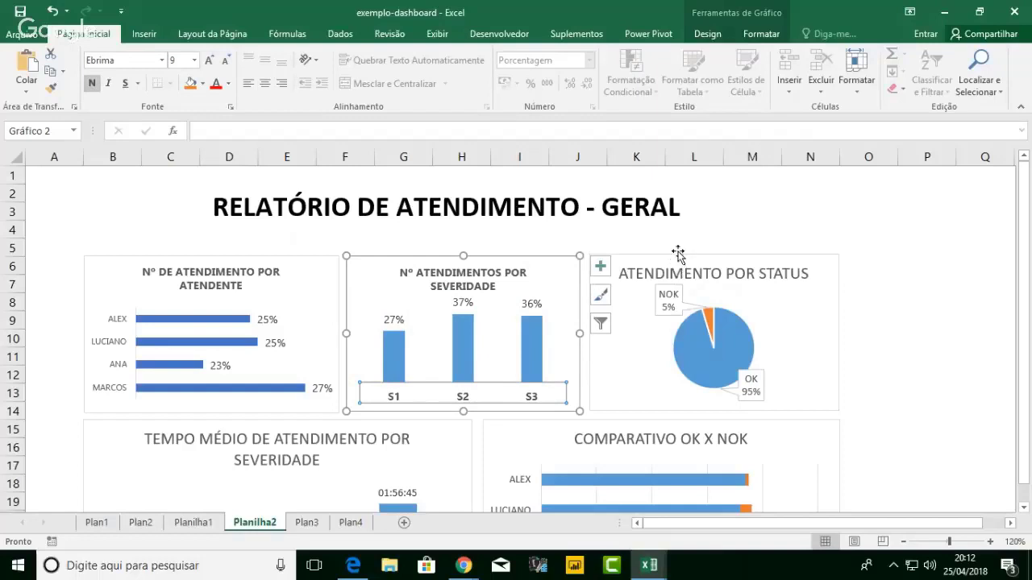
# - Recolour the Nº ATENDIMENTOS POR SEVERIDADE chart with the dark blue Monocromático palette
pyautogui.click(528, 337)
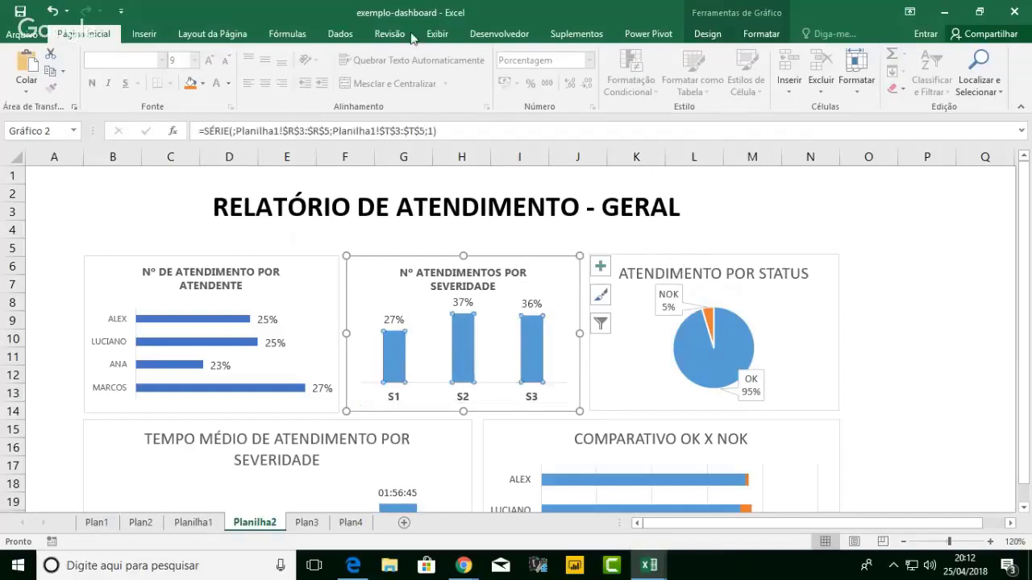
pyautogui.click(707, 33)
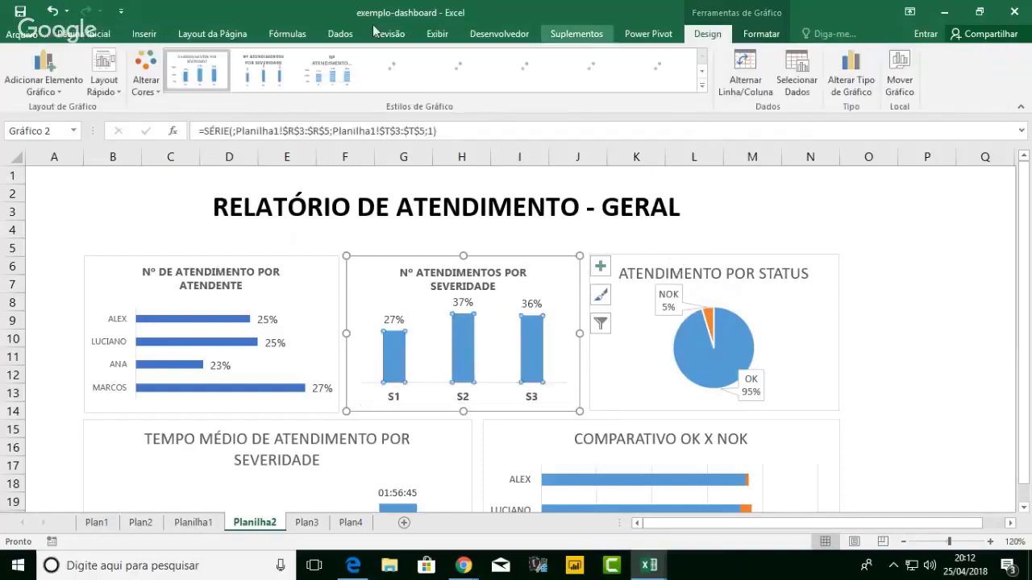
pyautogui.click(146, 81)
pyautogui.click(170, 344)
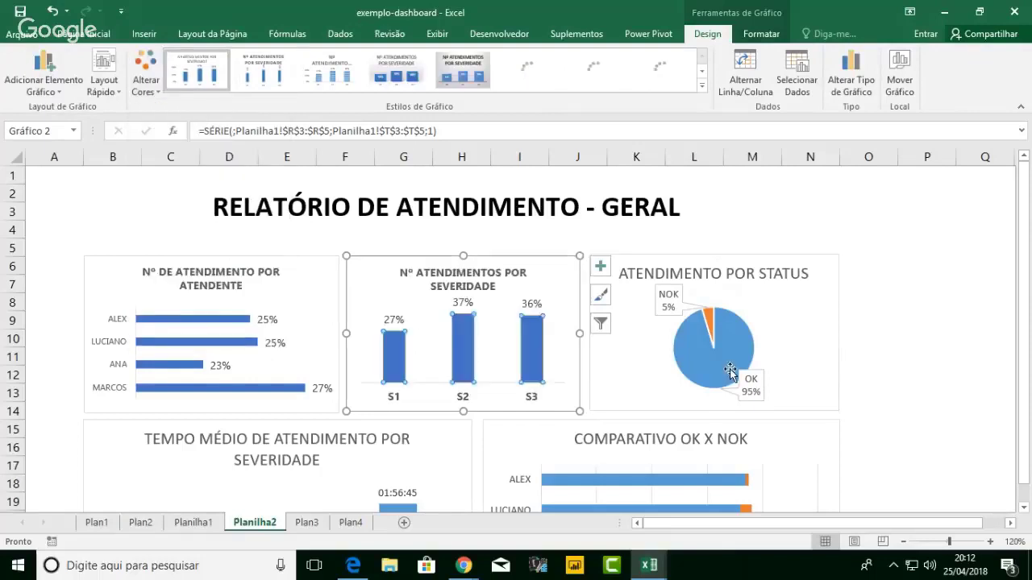
# - Recolour the ATENDIMENTO POR STATUS pie chart with the dark blue Monocromático palette
pyautogui.click(719, 367)
pyautogui.click(719, 367)
pyautogui.click(150, 87)
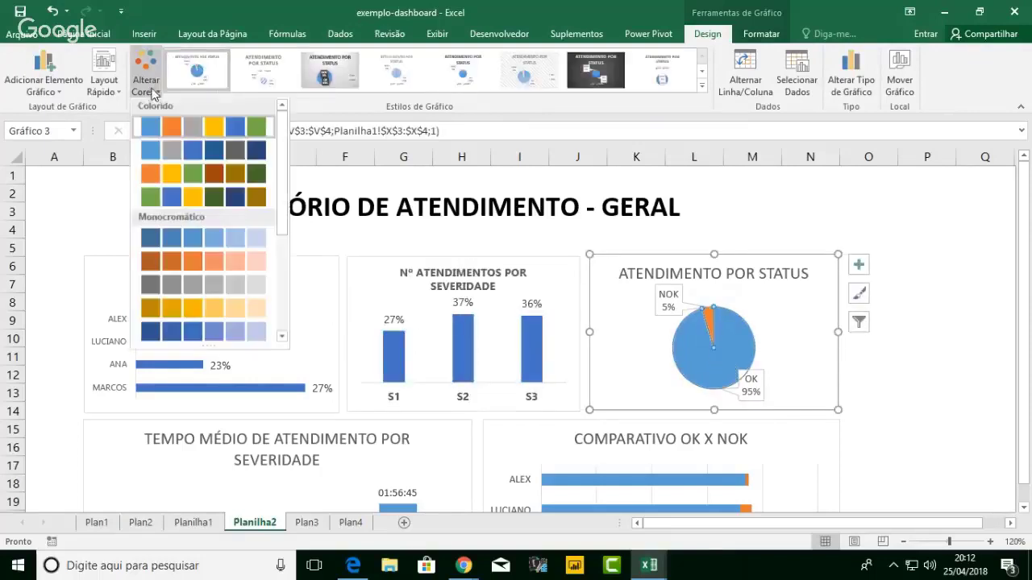
pyautogui.click(158, 337)
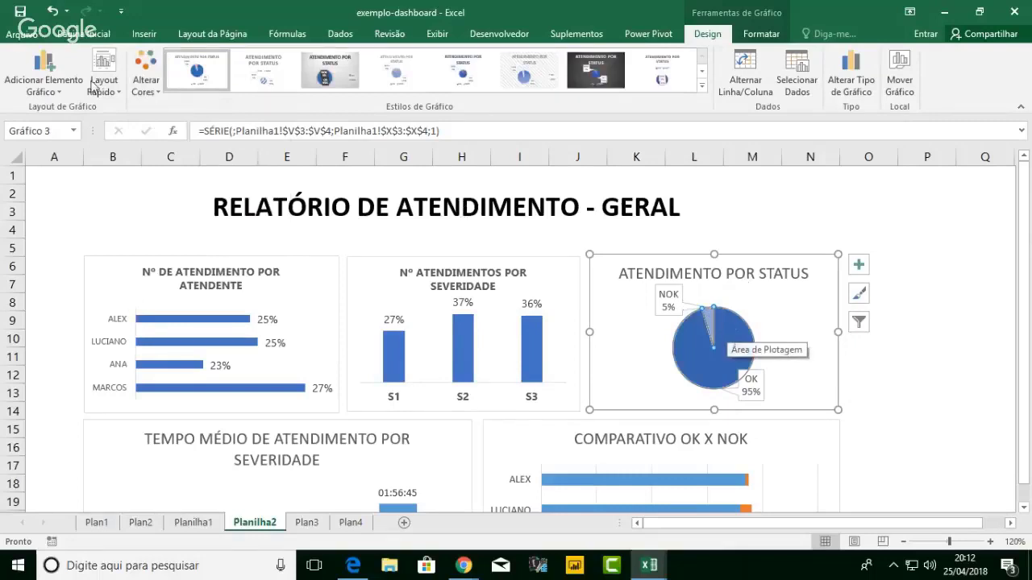
# - Set the font of the ATENDIMENTO POR STATUS chart title to Ebrima
pyautogui.click(76, 34)
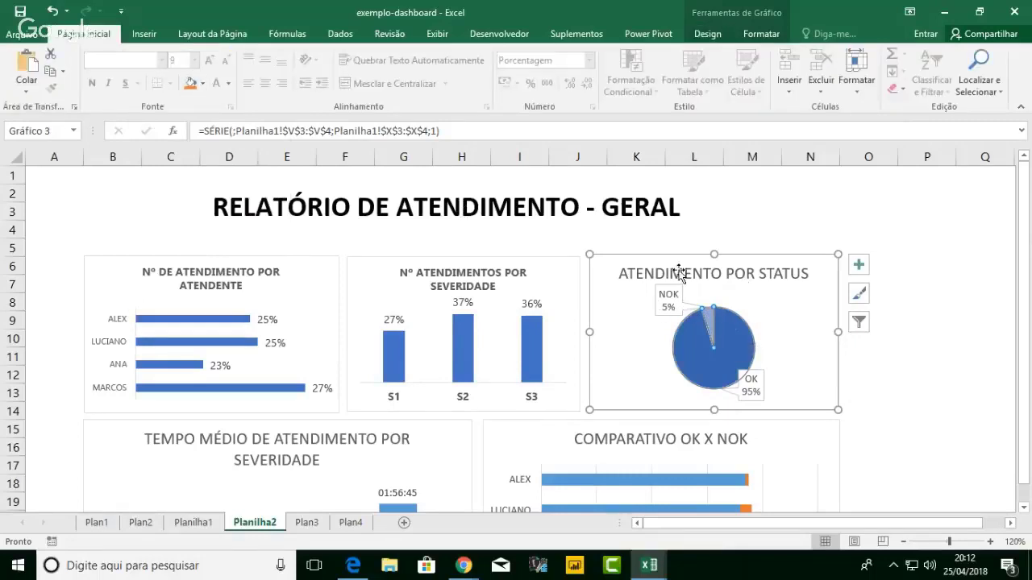
pyautogui.click(681, 274)
pyautogui.click(150, 62)
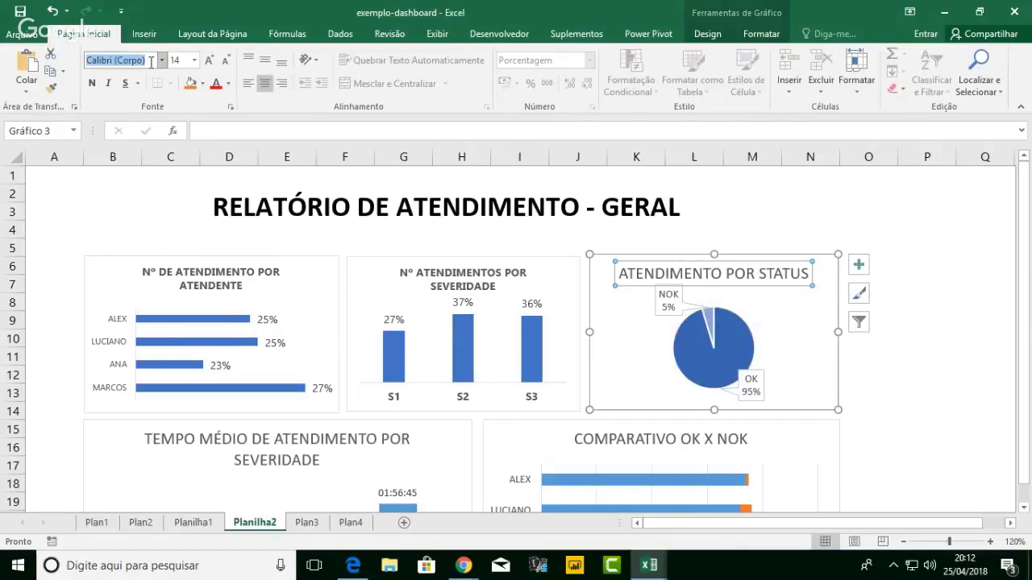
pyautogui.write('Ebrima')
pyautogui.press('Return')
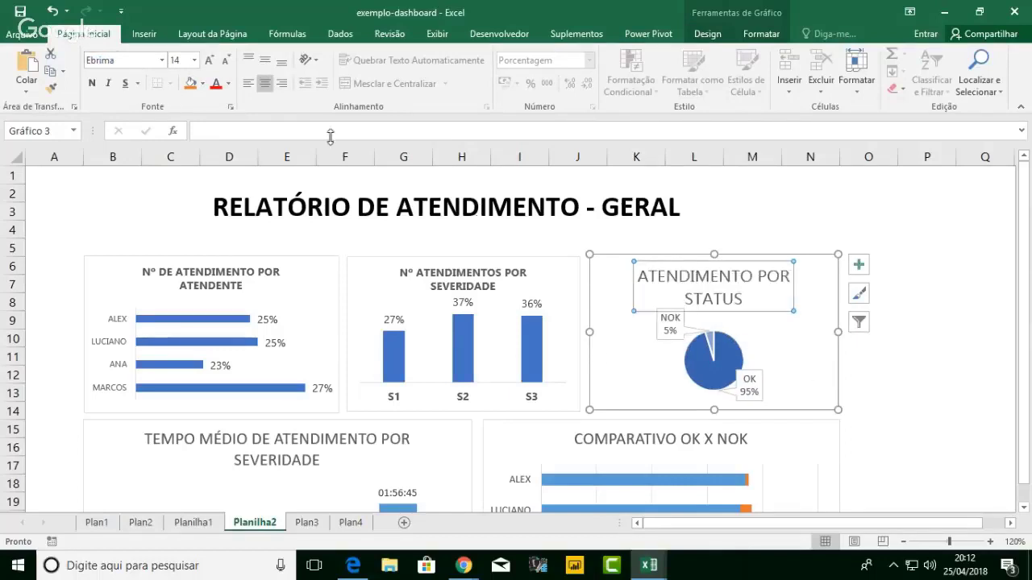
# - Reduce the ATENDIMENTO POR STATUS chart title to 9 pt and make it bold
pyautogui.click(225, 61)
pyautogui.click(225, 60)
pyautogui.click(225, 60)
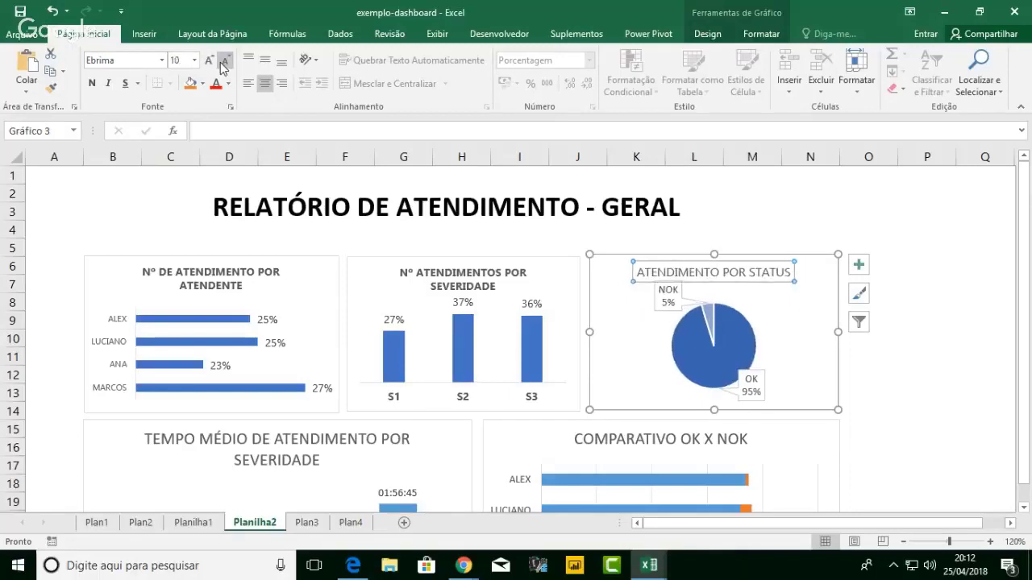
pyautogui.click(92, 83)
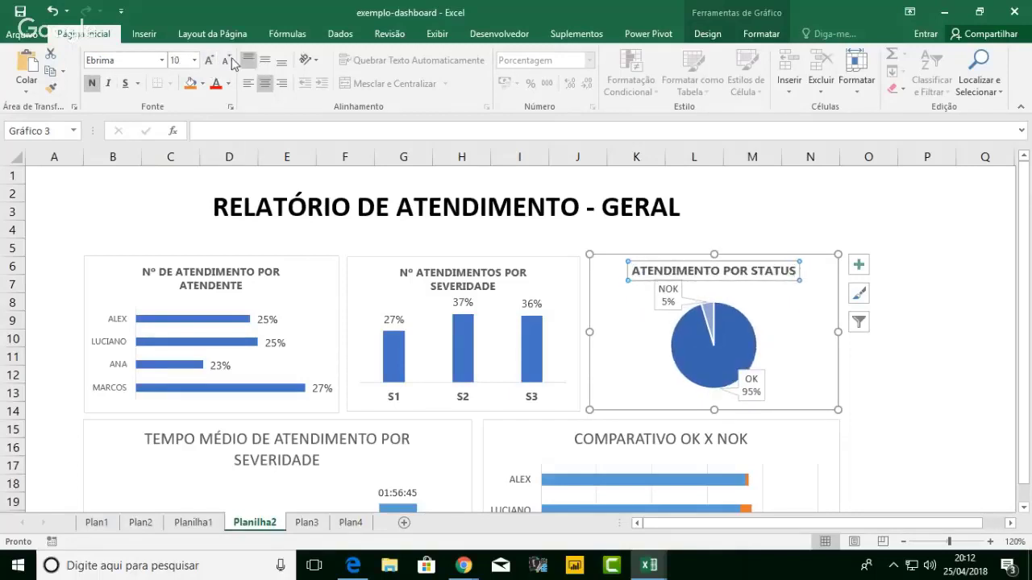
pyautogui.click(227, 61)
# - Format all text in the COMPARATIVO OK X NOK chart as bold Ebrima and reduce it by one font size
pyautogui.scroll(-1, 549, 369)
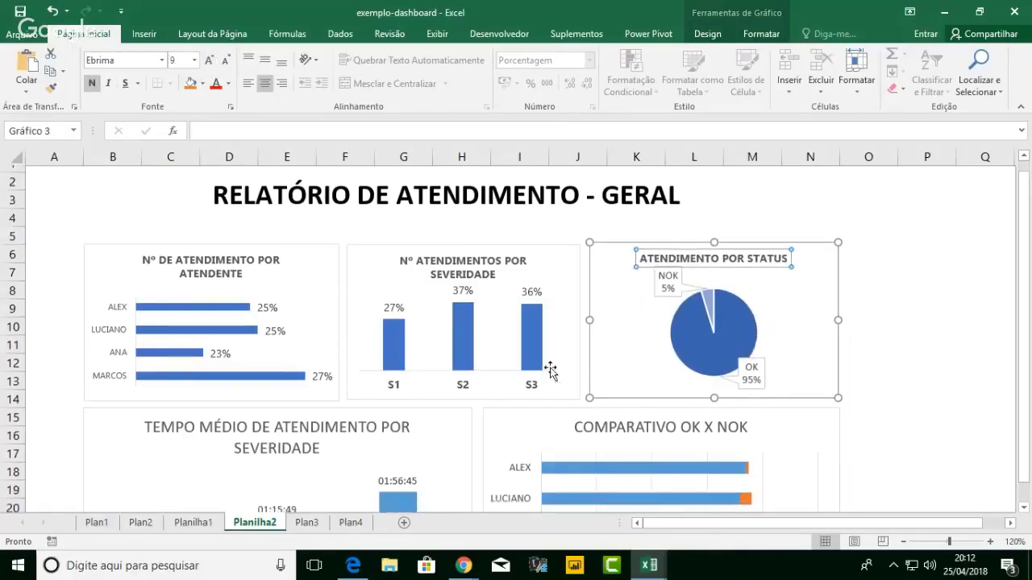
pyautogui.click(550, 373)
pyautogui.scroll(-1, 550, 373)
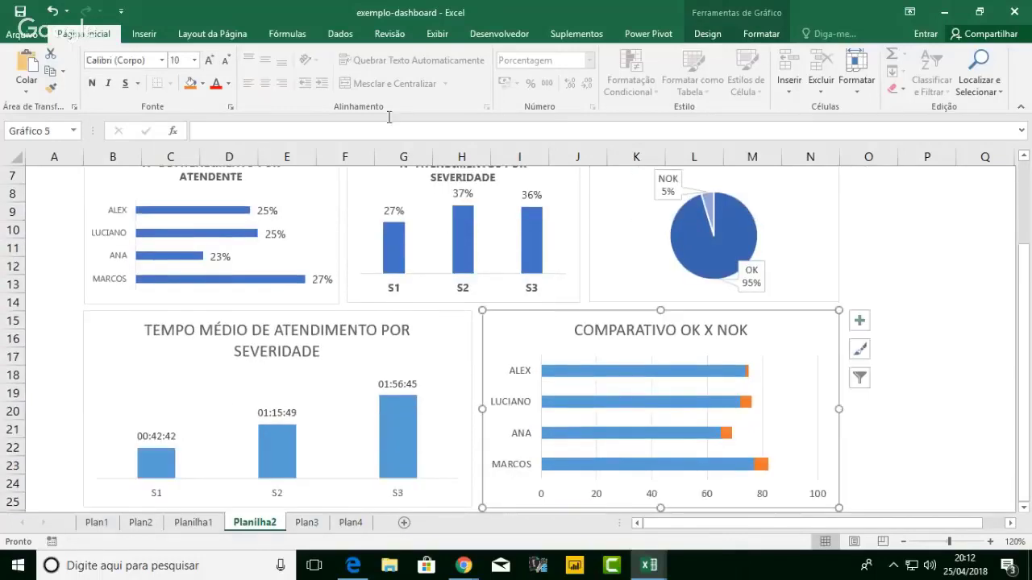
pyautogui.click(141, 63)
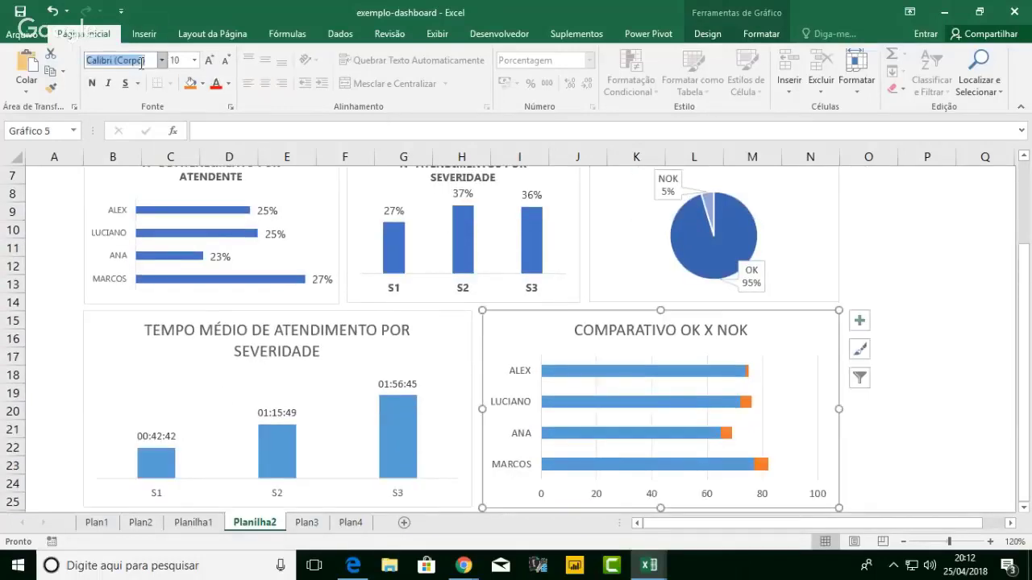
pyautogui.write('Ebrima')
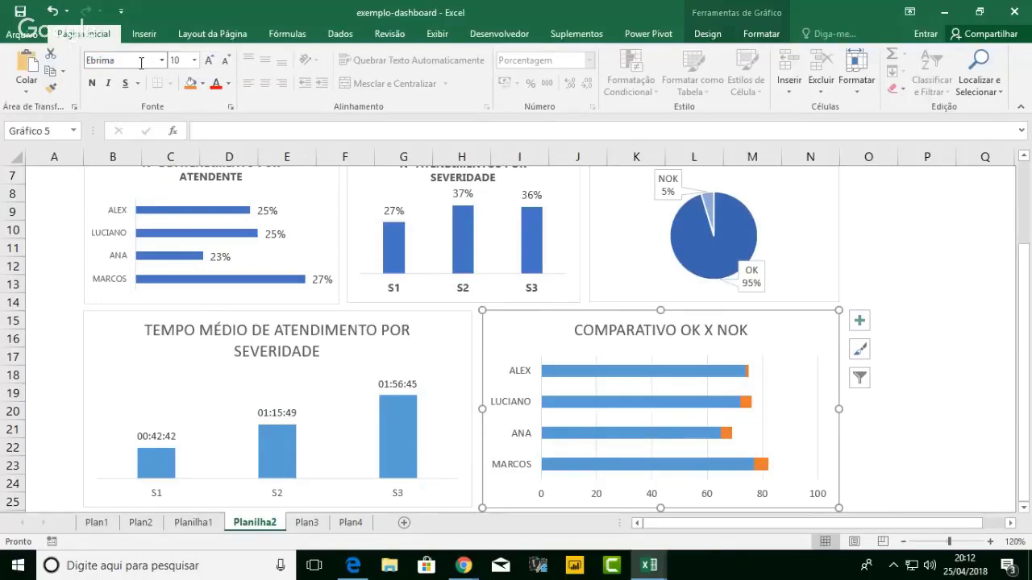
pyautogui.press('Return')
pyautogui.click(228, 61)
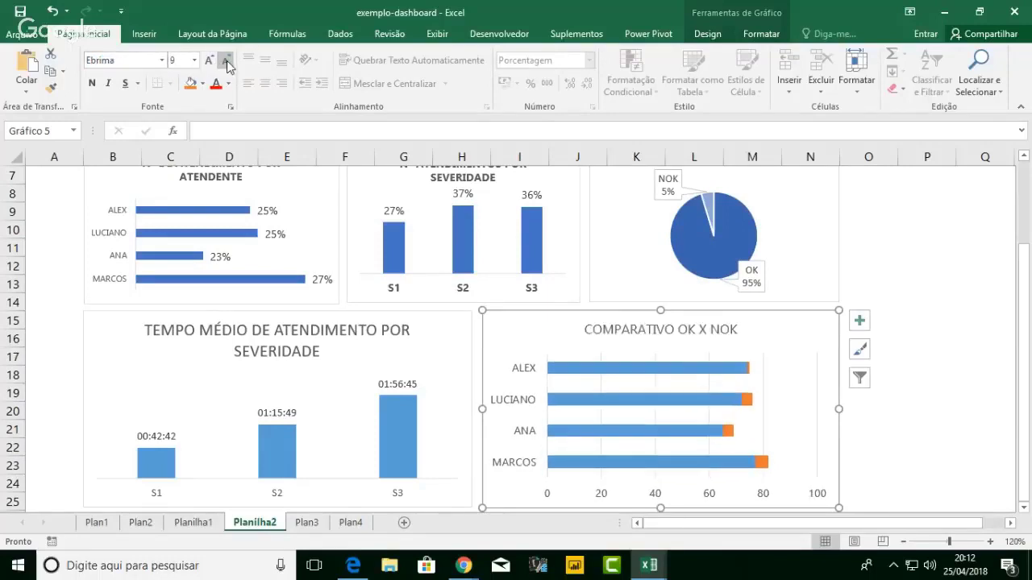
pyautogui.click(93, 83)
# - Set the font of the TEMPO MÉDIO DE ATENDIMENTO POR SEVERIDADE chart title to Ebrima
pyautogui.click(278, 330)
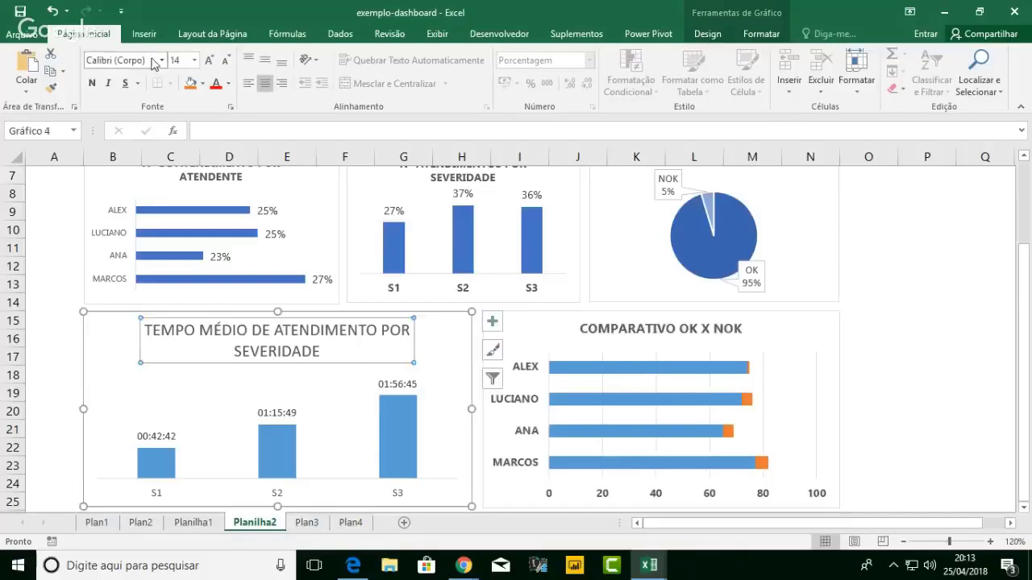
pyautogui.click(151, 61)
pyautogui.write('Ebrima')
pyautogui.press('Return')
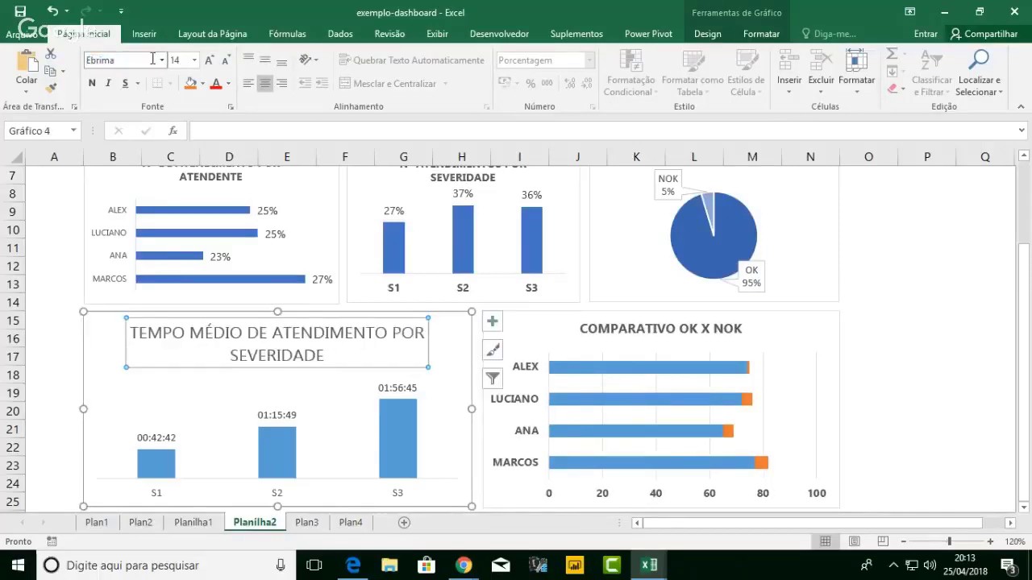
# - Reduce the TEMPO MÉDIO DE ATENDIMENTO POR SEVERIDADE chart title to 9 pt and make it bold
pyautogui.click(225, 63)
pyautogui.click(225, 62)
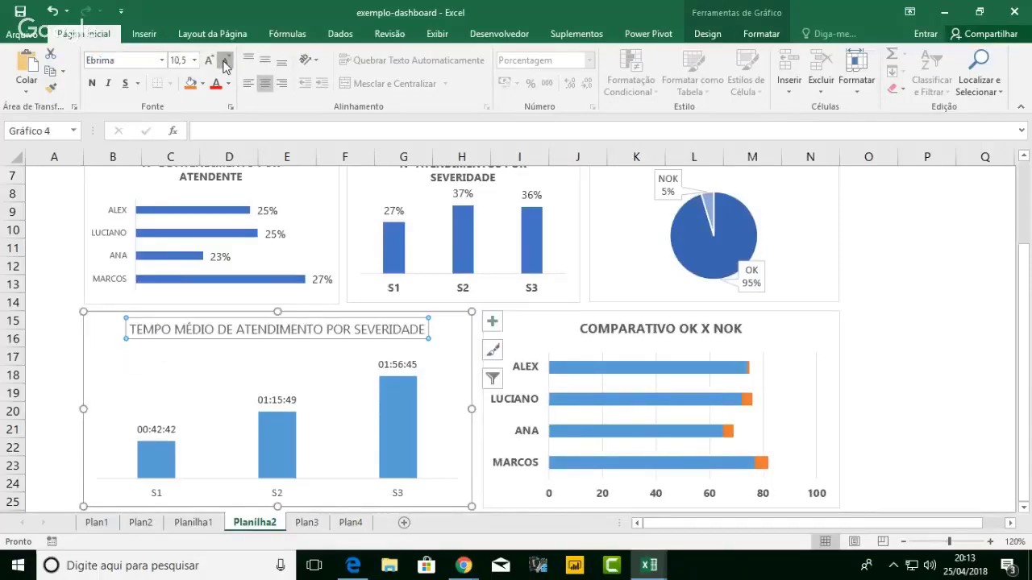
pyautogui.click(225, 62)
pyautogui.click(224, 62)
pyautogui.click(92, 83)
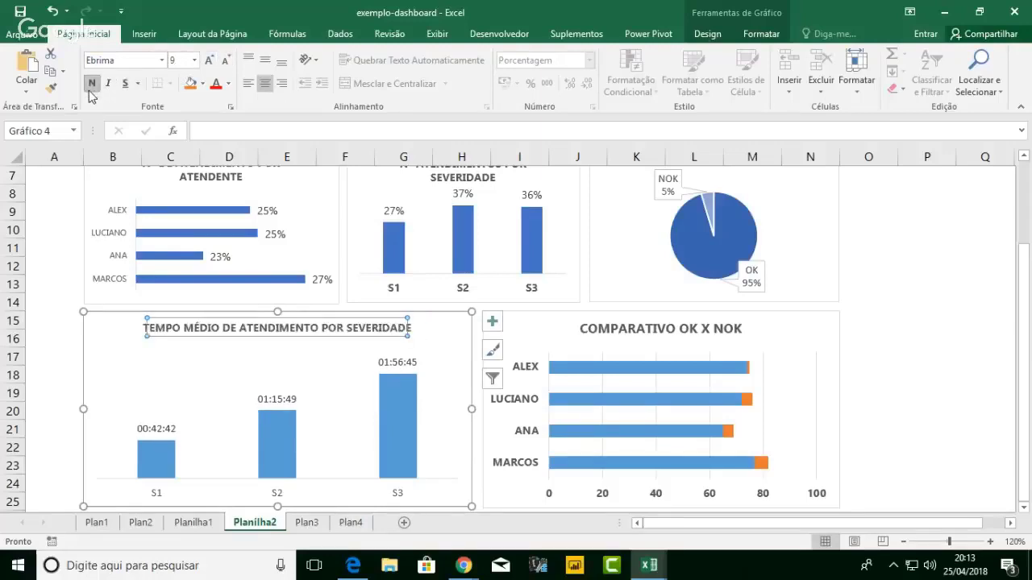
# - Make the S1, S2 and S3 axis labels of the TEMPO MÉDIO DE ATENDIMENTO POR SEVERIDADE chart bold
pyautogui.click(401, 495)
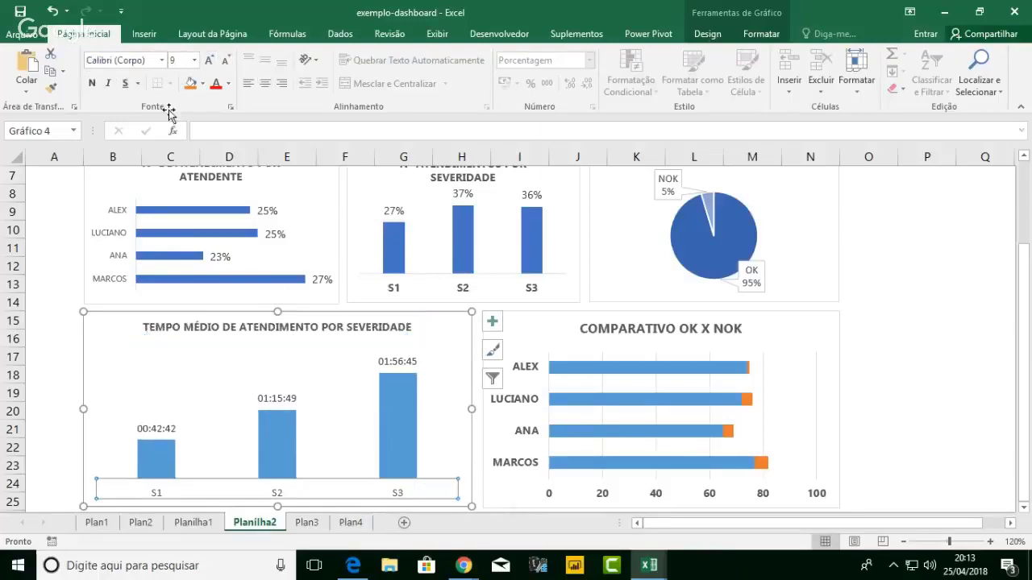
pyautogui.click(92, 83)
# - Recolour the columns of the TEMPO MÉDIO DE ATENDIMENTO POR SEVERIDADE chart with the dark-blue monochromatic palette used by the charts above
pyautogui.click(412, 405)
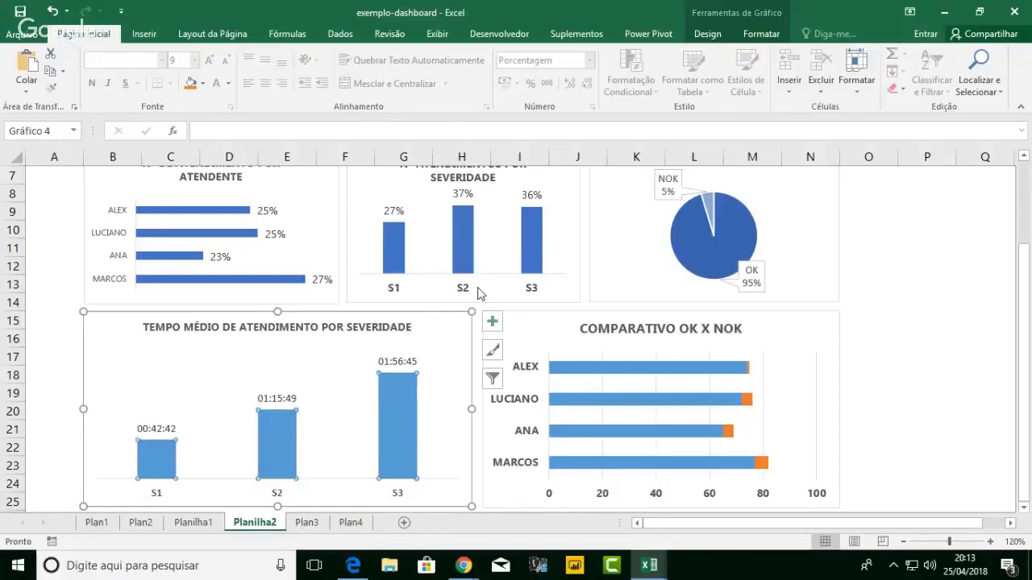
pyautogui.click(703, 34)
pyautogui.click(146, 74)
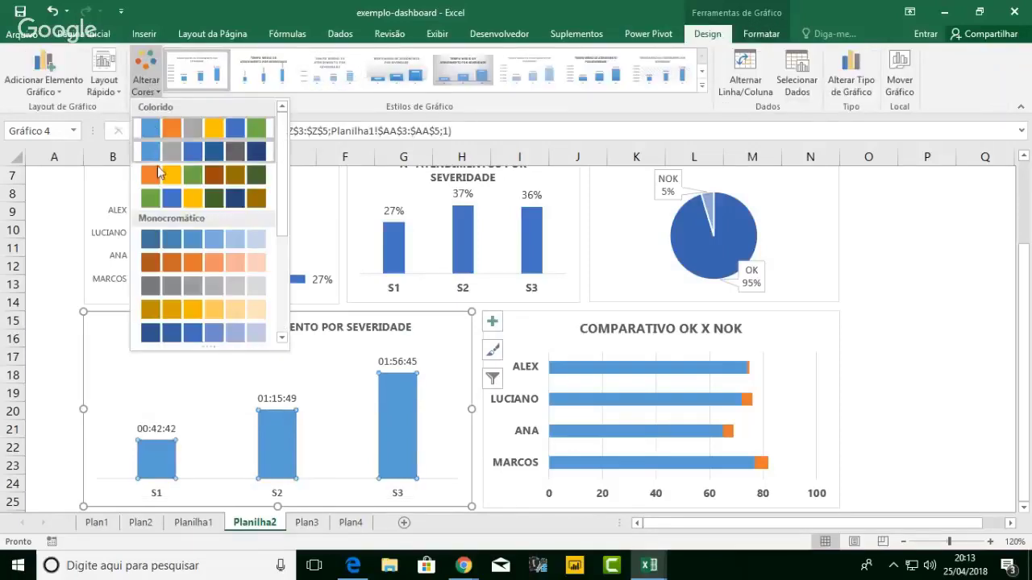
pyautogui.click(161, 333)
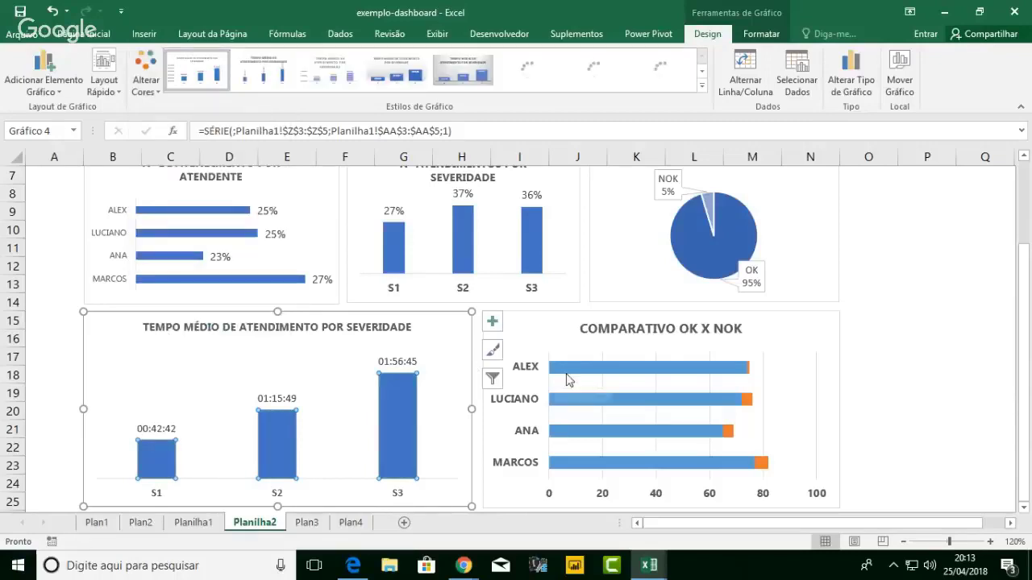
# - Apply the same dark-blue monochromatic palette to the COMPARATIVO OK X NOK chart and deselect it
pyautogui.click(593, 369)
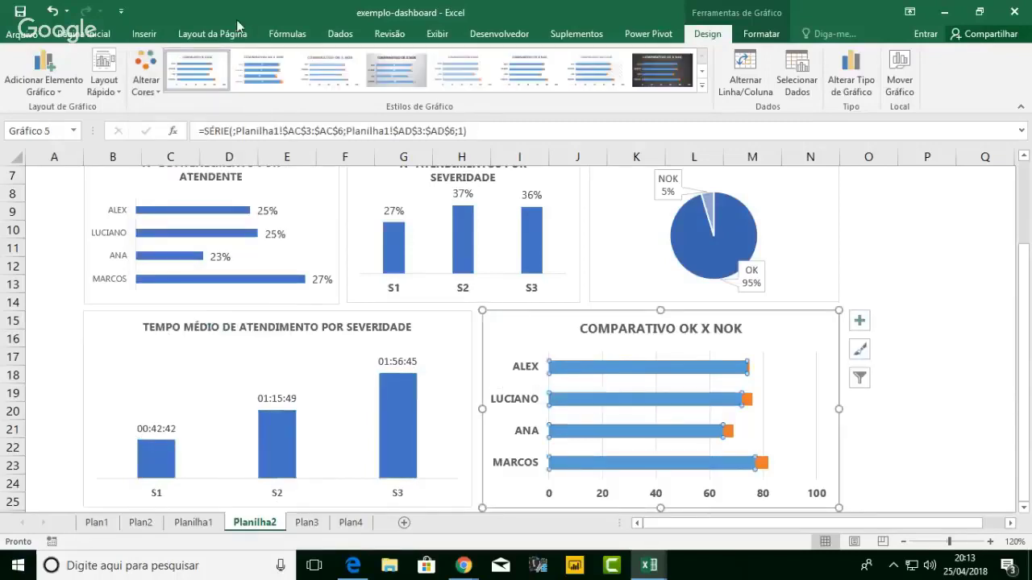
pyautogui.click(142, 90)
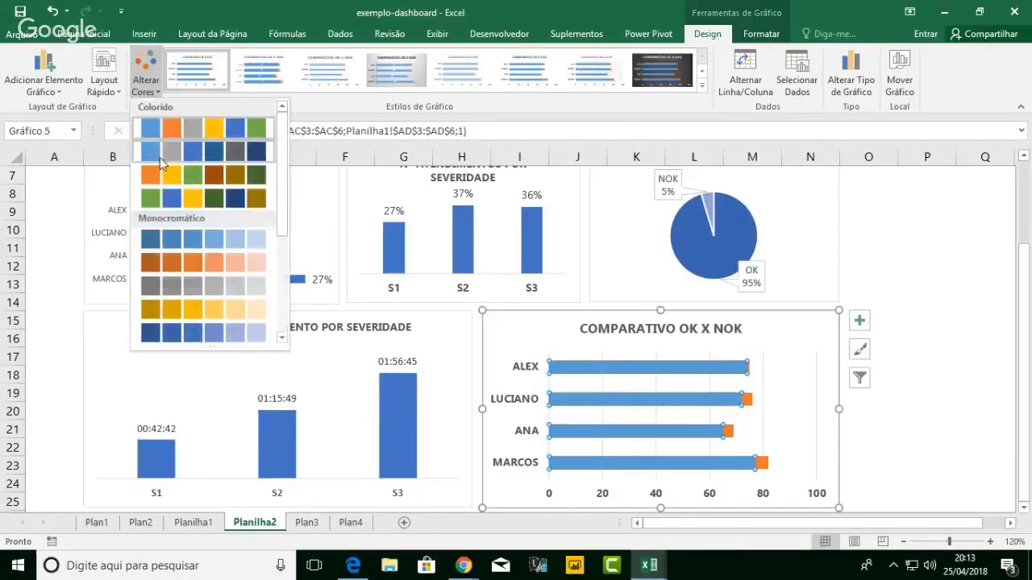
pyautogui.click(163, 337)
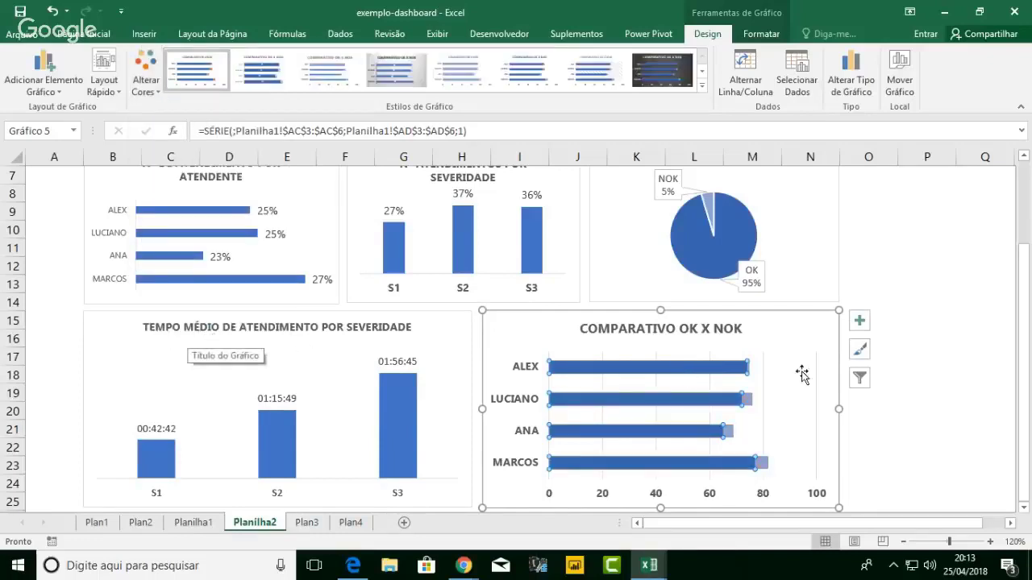
pyautogui.click(903, 417)
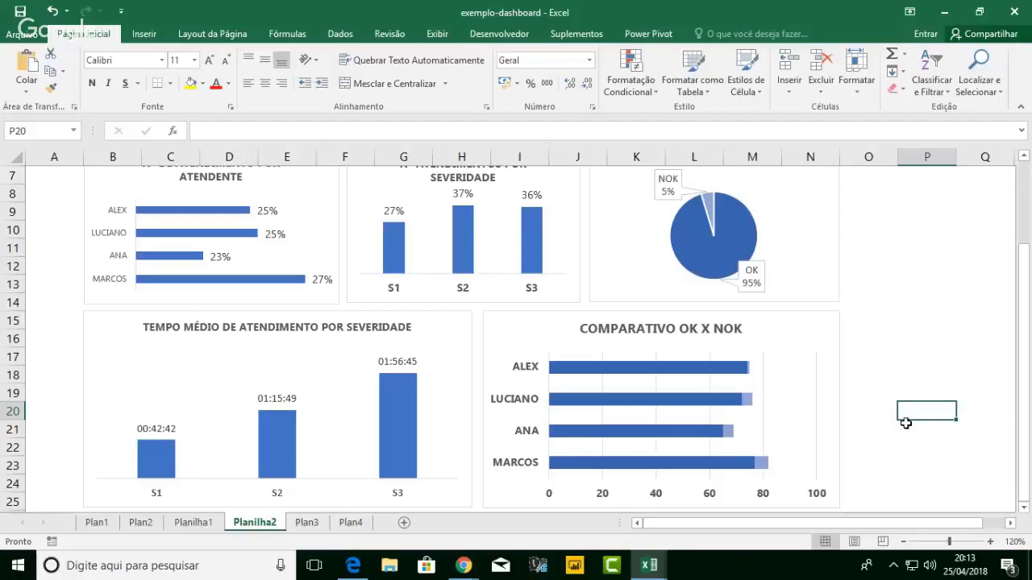
# - Collapse the ribbon and move all five charts up together until they sit just below the report title
pyautogui.doubleClick(103, 39)
pyautogui.moveTo(1021, 256); pyautogui.dragTo(1024, 232)
pyautogui.click(266, 173)
pyautogui.keyDown('ctrl'); pyautogui.click(553, 177); pyautogui.keyUp('ctrl')
pyautogui.keyDown('ctrl'); pyautogui.click(606, 202); pyautogui.keyUp('ctrl')
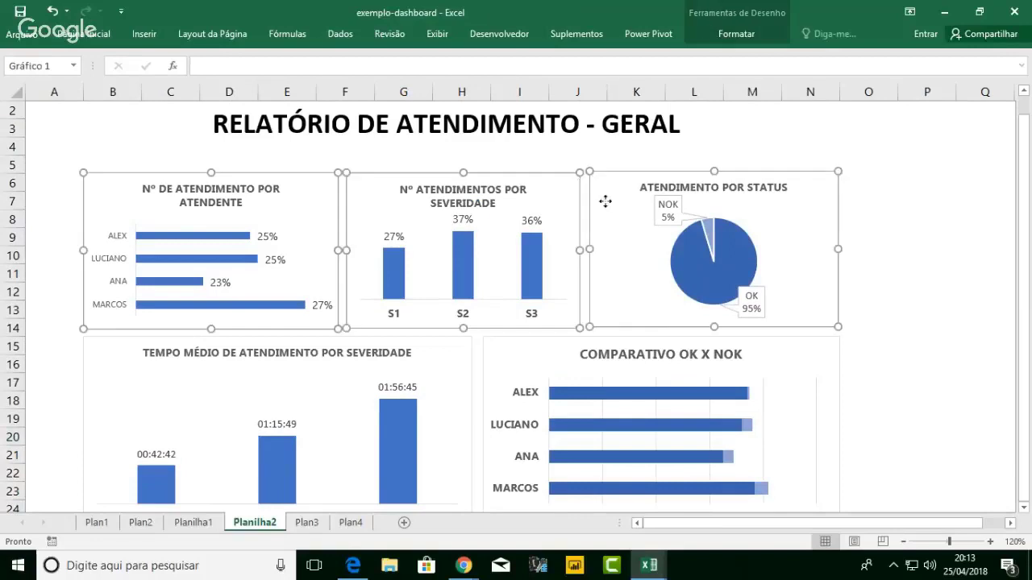
pyautogui.keyDown('ctrl'); pyautogui.click(503, 341); pyautogui.keyUp('ctrl')
pyautogui.keyDown('ctrl'); pyautogui.click(456, 341); pyautogui.keyUp('ctrl')
pyautogui.press('Up')
pyautogui.press('Up')
pyautogui.press('Up')
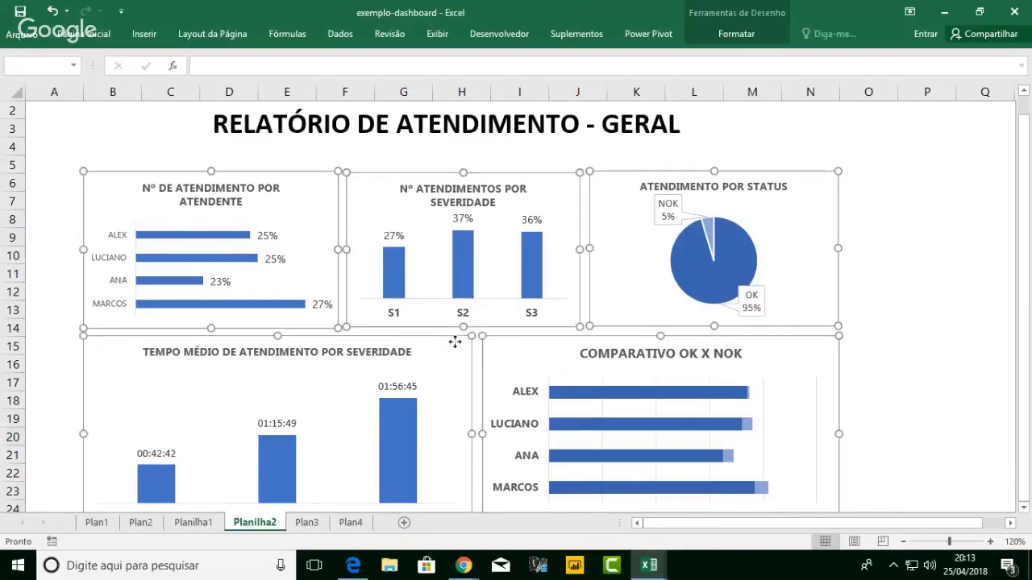
pyautogui.press('Up')
pyautogui.press('Up')
pyautogui.press('Up')
pyautogui.press('Up')
pyautogui.press('Up')
pyautogui.press('Up')
pyautogui.press('Up')
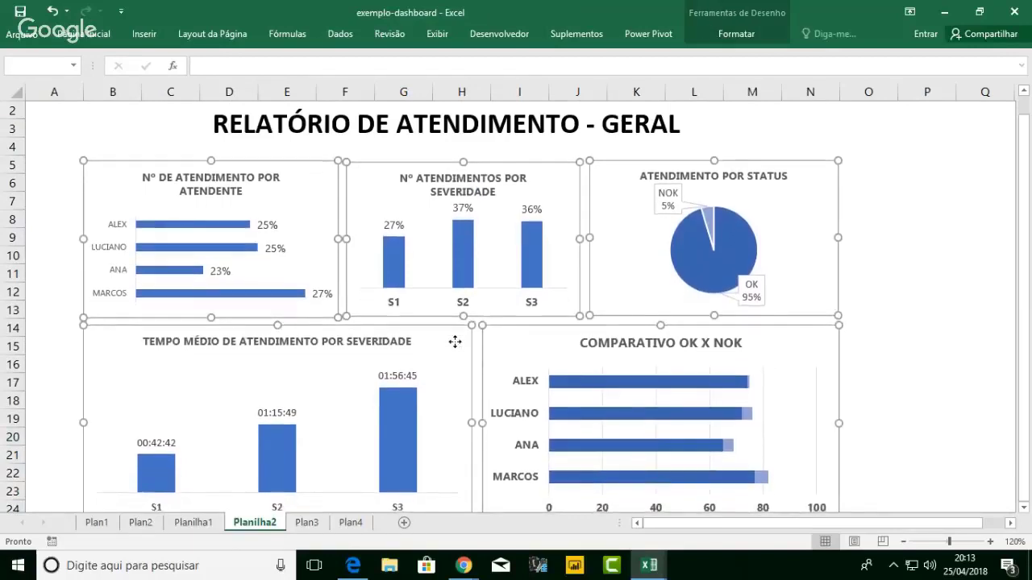
pyautogui.press('Up')
pyautogui.press('Up')
pyautogui.press('Up')
pyautogui.press('Up')
pyautogui.press('Up')
pyautogui.press('Up')
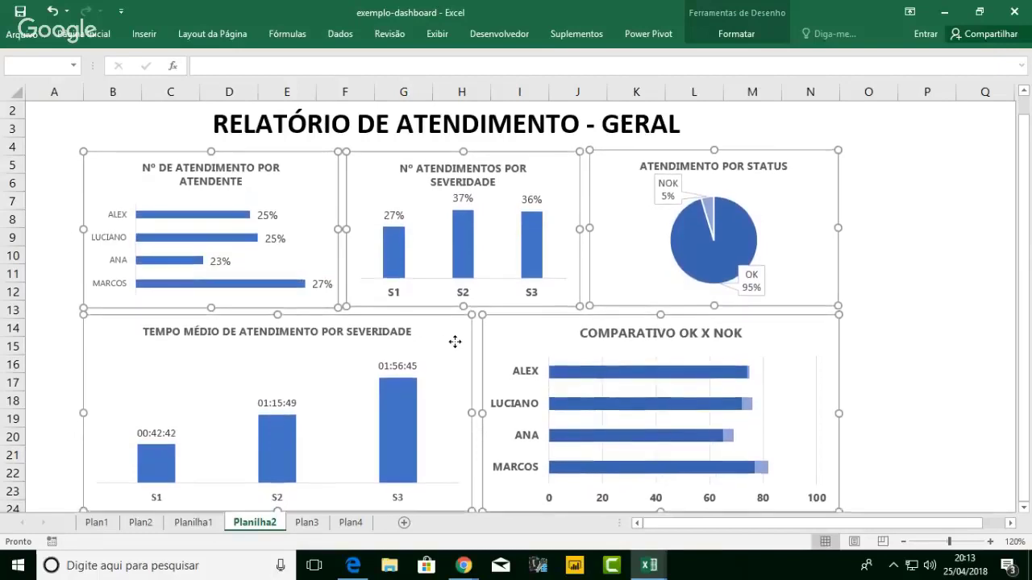
pyautogui.press('Up')
pyautogui.press('Up')
pyautogui.press('Up')
# - Shift the five selected charts left together until their left edge lies within column A, and deselect them
pyautogui.press('Left')
pyautogui.press('Left')
pyautogui.press('Left')
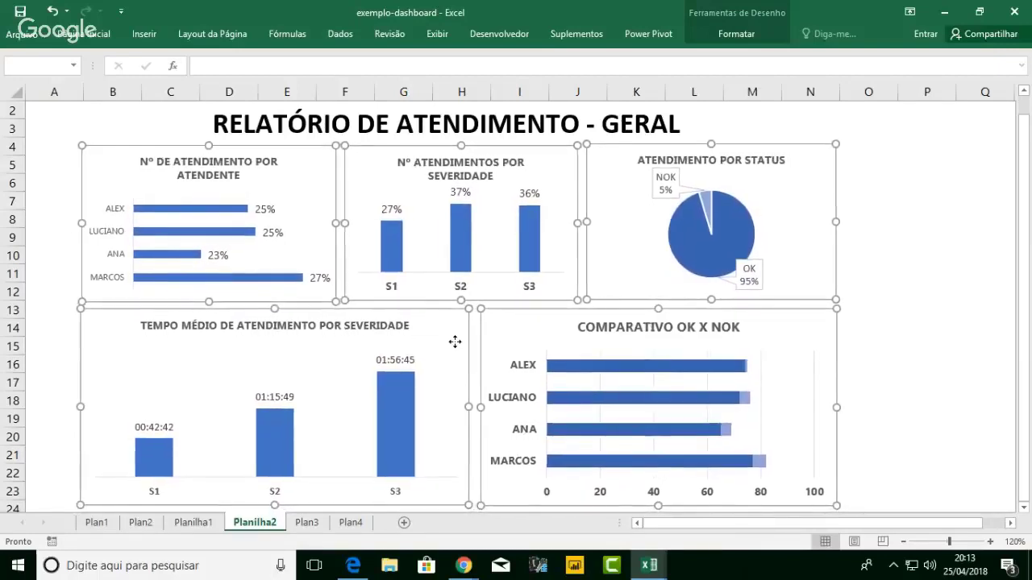
pyautogui.press('Left')
pyautogui.press('Left')
pyautogui.press('Left')
pyautogui.press('Left')
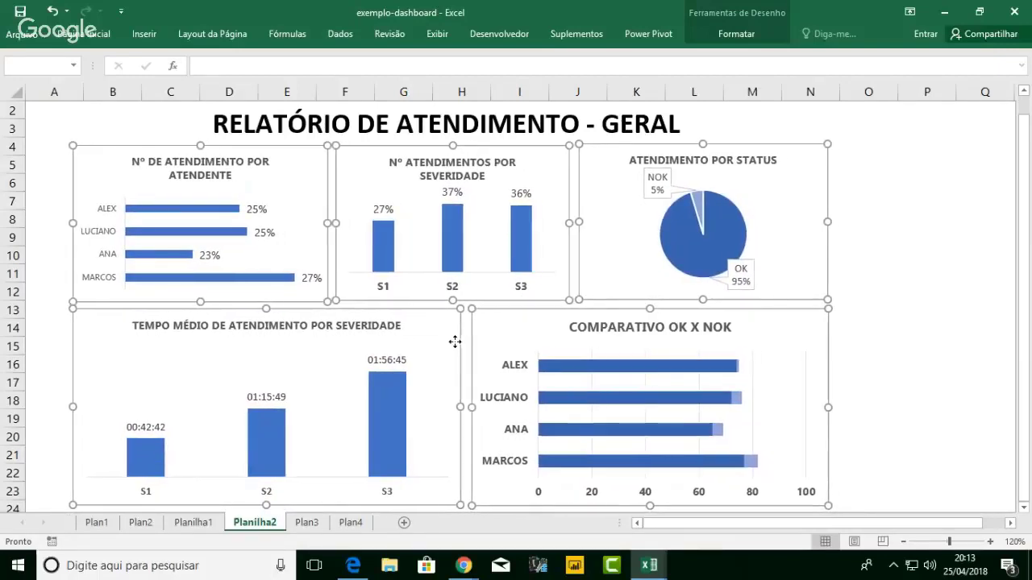
pyautogui.press('Left')
pyautogui.press('Left')
pyautogui.press('Left')
pyautogui.press('Left')
pyautogui.press('Left')
pyautogui.press('Left')
pyautogui.press('Left')
pyautogui.press('Left')
pyautogui.press('Left')
pyautogui.press('Left')
pyautogui.press('Left')
pyautogui.press('Left')
pyautogui.press('Left')
pyautogui.press('Left')
pyautogui.press('Left')
pyautogui.press('Left')
pyautogui.press('Left')
pyautogui.press('Left')
pyautogui.press('Left')
pyautogui.press('Left')
pyautogui.press('Right')
pyautogui.click(871, 349)
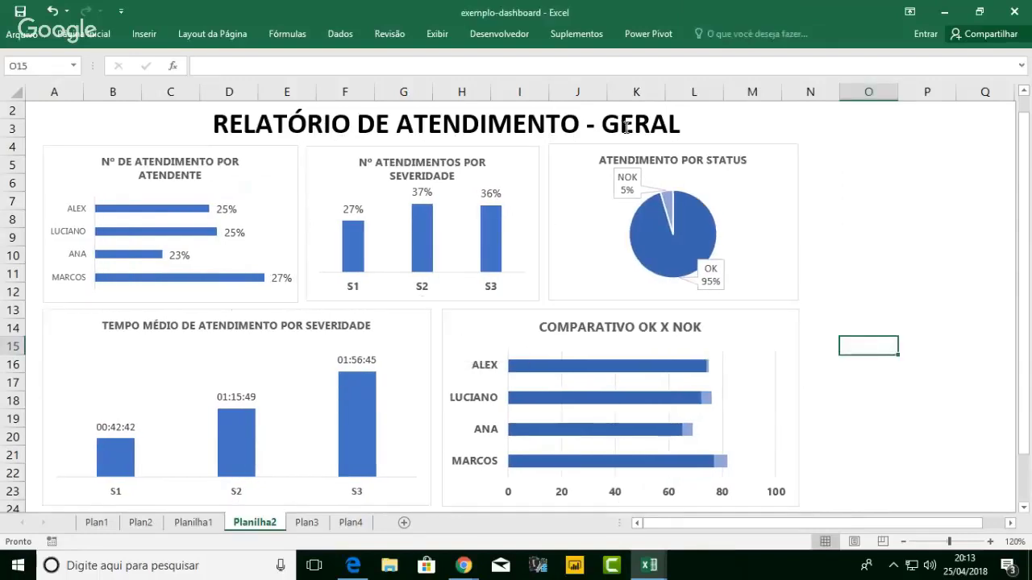
# - Move the RELATÓRIO DE ATENDIMENTO - GERAL title left to centre it over the charts, and colour its text dark grey
pyautogui.click(628, 133)
pyautogui.moveTo(630, 147); pyautogui.dragTo(596, 145)
pyautogui.click(71, 35)
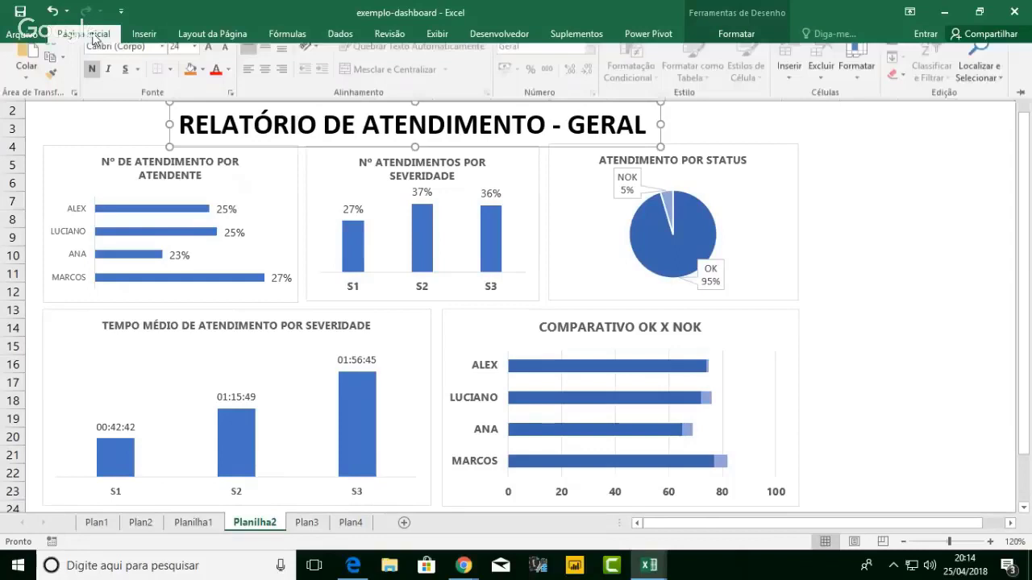
pyautogui.click(228, 83)
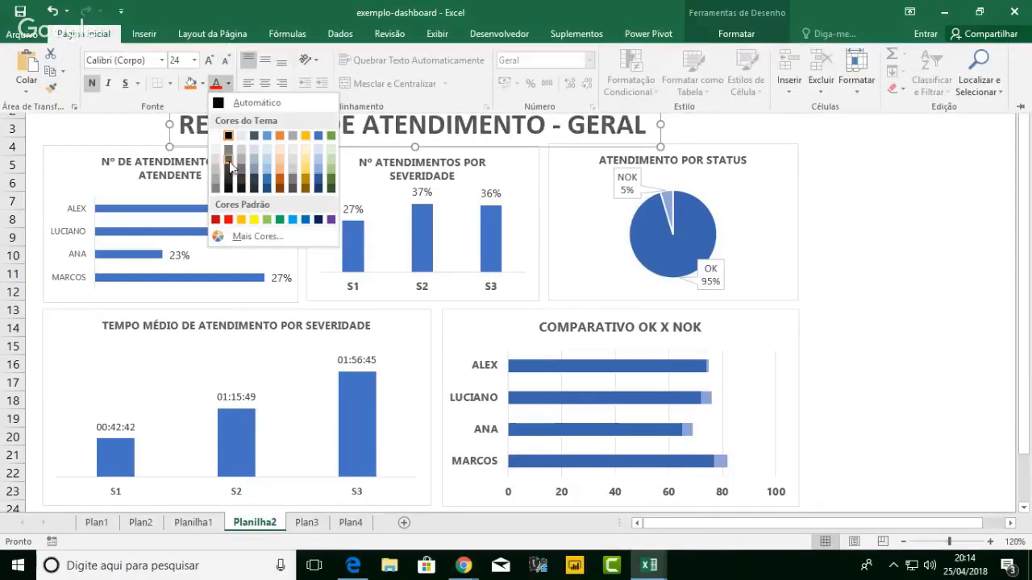
pyautogui.click(235, 173)
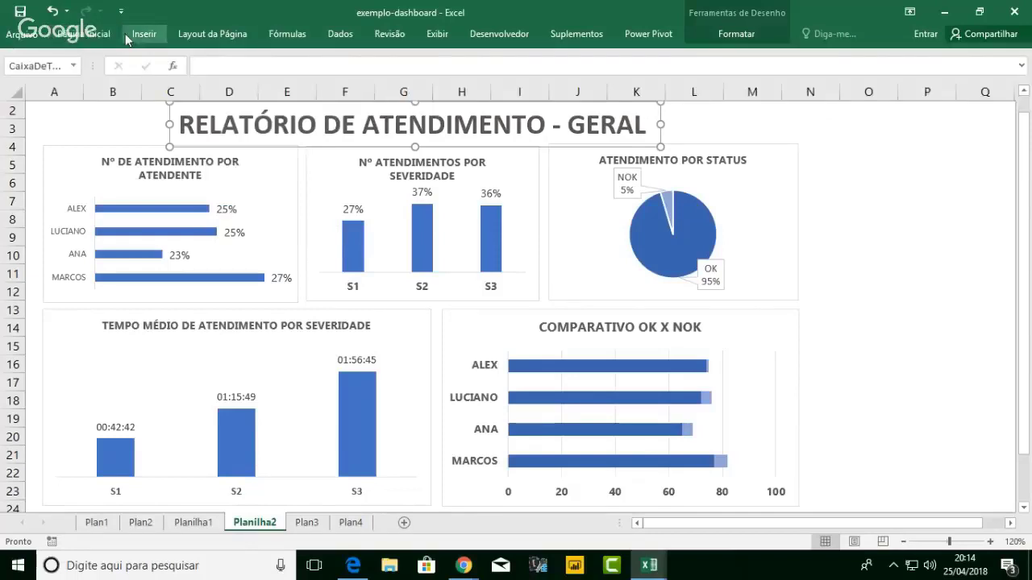
pyautogui.click(992, 185)
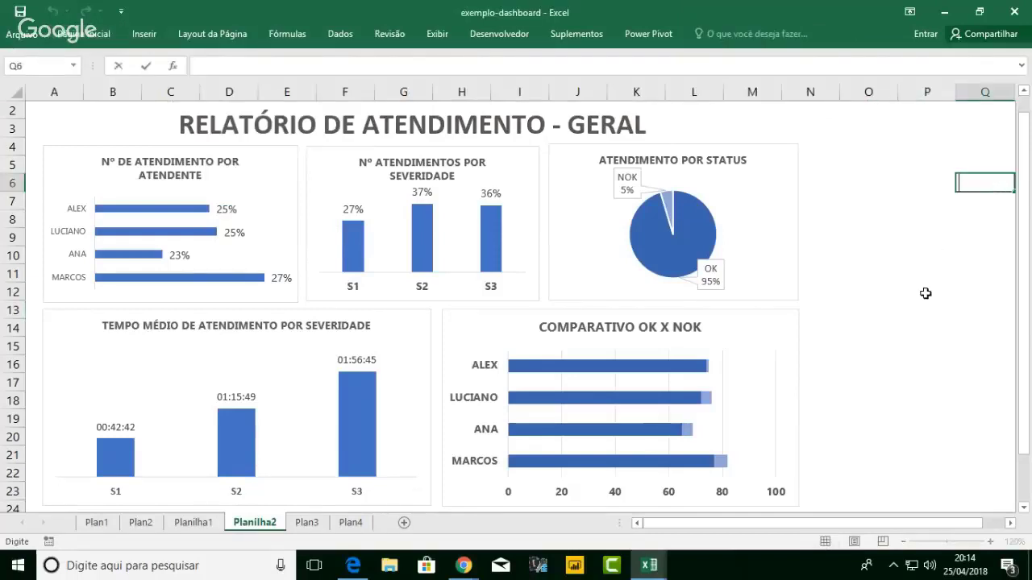
# - Remove the gridlines and the horizontal value axis from the COMPARATIVO OK X NOK chart
pyautogui.scroll(1, 926, 294)
pyautogui.scroll(1, 925, 293)
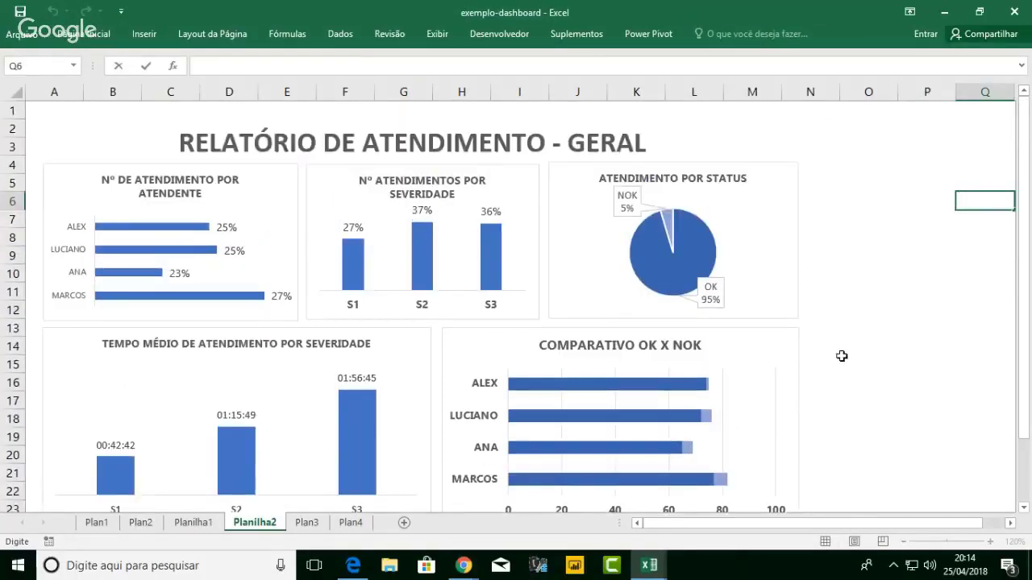
pyautogui.click(721, 424)
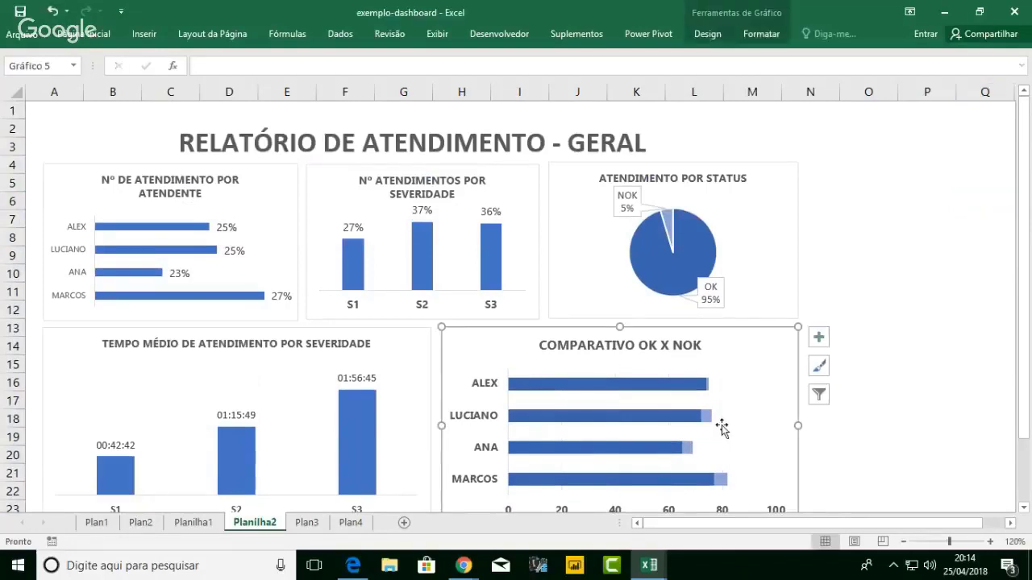
pyautogui.click(724, 512)
pyautogui.press('Delete')
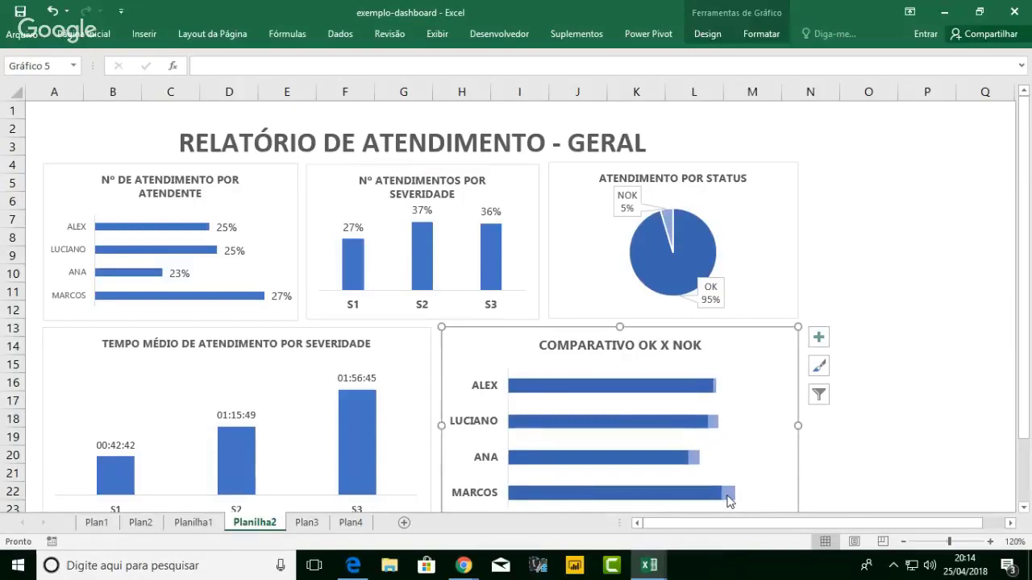
pyautogui.click(936, 253)
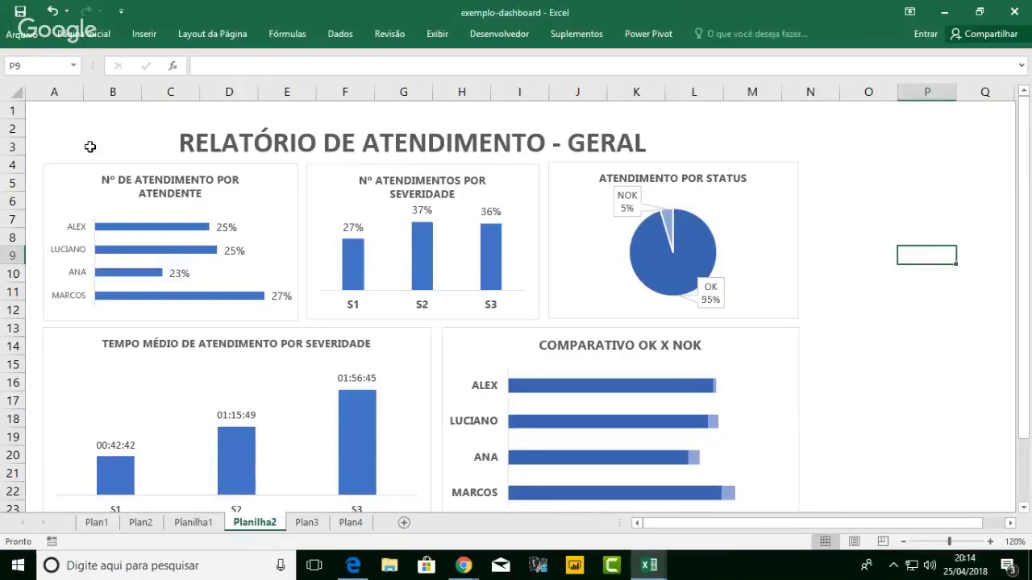
# - Review the Planilha2 dashboard and its source data on Planilha1, and minimize Excel to return to the Google Hangouts broadcast window
pyautogui.moveTo(1029, 211); pyautogui.dragTo(1030, 233)
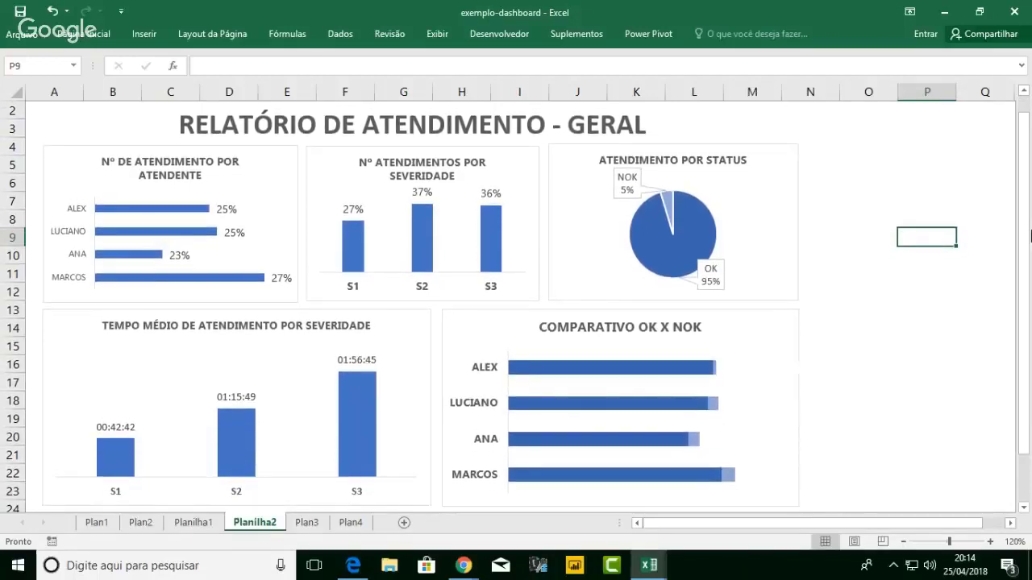
pyautogui.click(1029, 234)
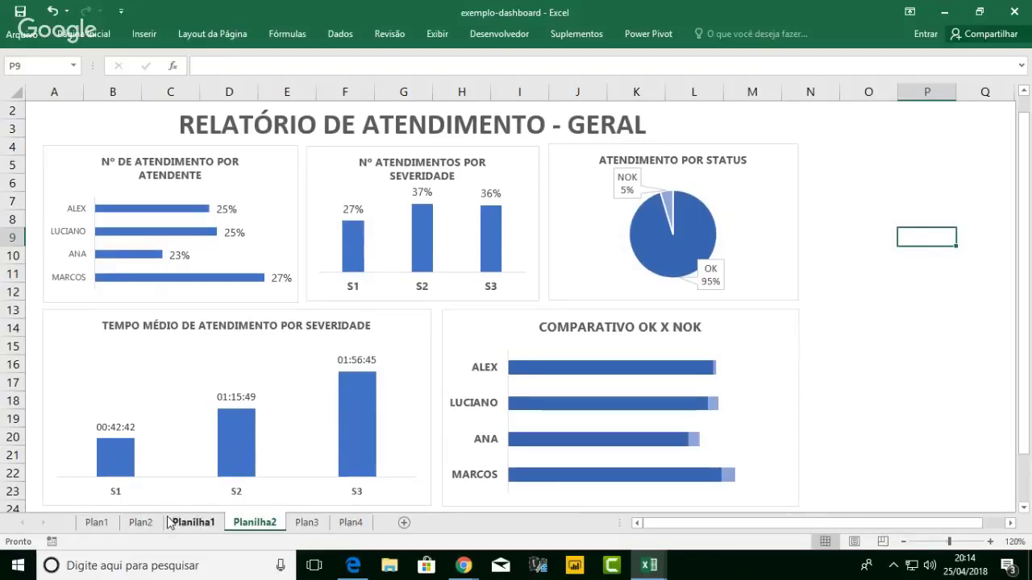
pyautogui.click(192, 523)
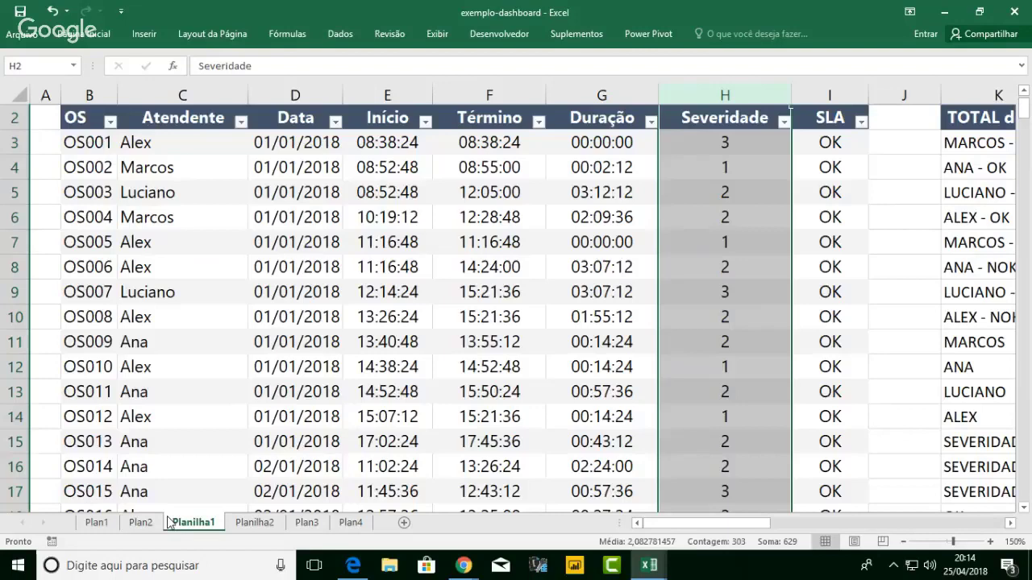
pyautogui.click(250, 523)
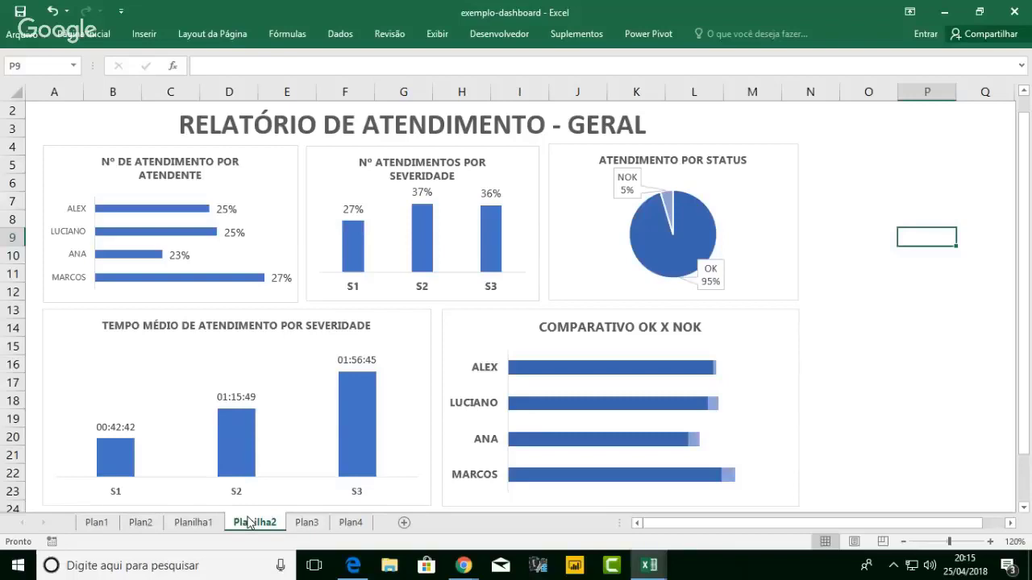
pyautogui.click(944, 12)
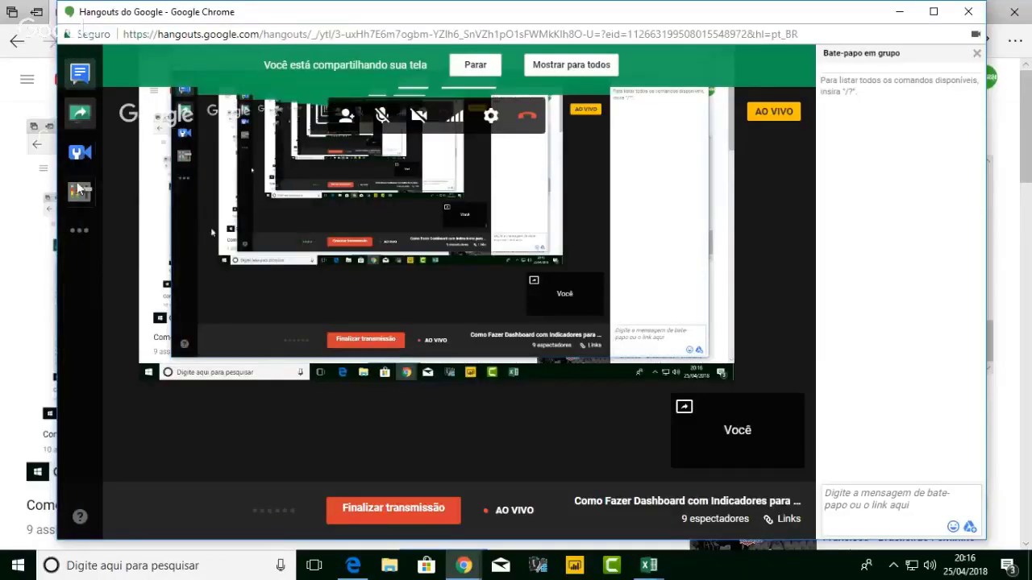